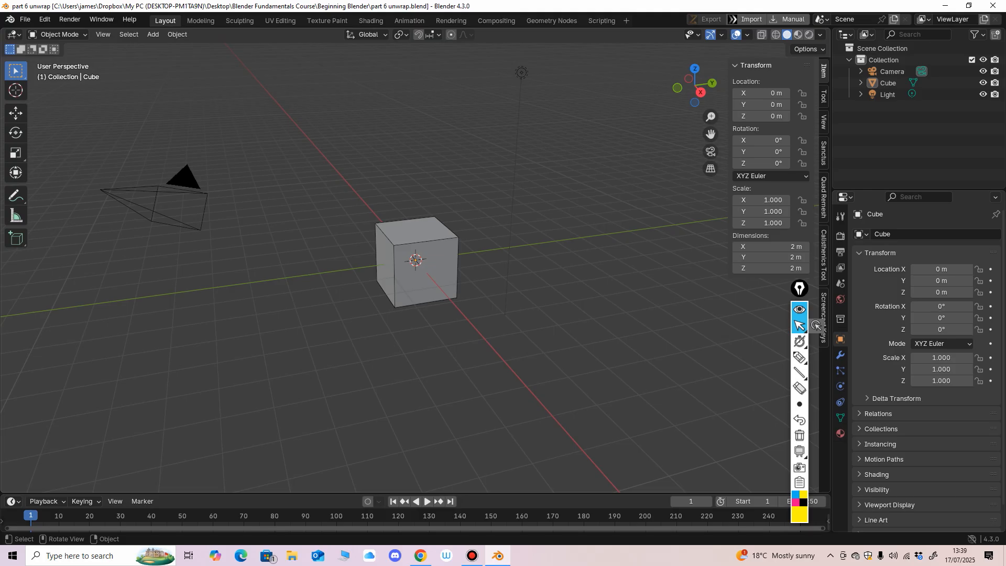
# Hide the camera and the light in the viewport so that only the cube is displayed.
pyautogui.moveTo(416, 261); pyautogui.dragTo(503, 245, button='middle')
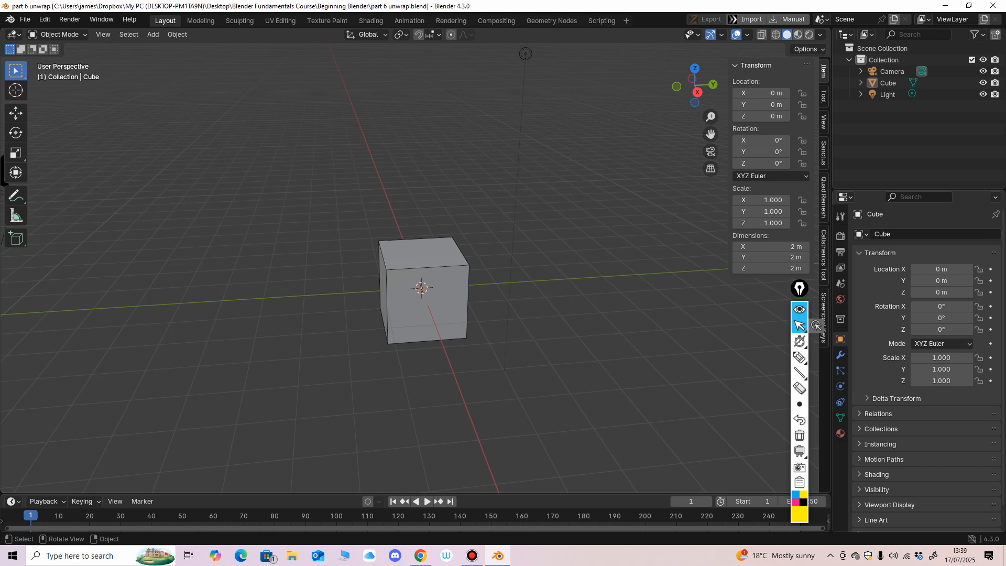
pyautogui.moveTo(502, 245); pyautogui.dragTo(509, 246, button='middle')
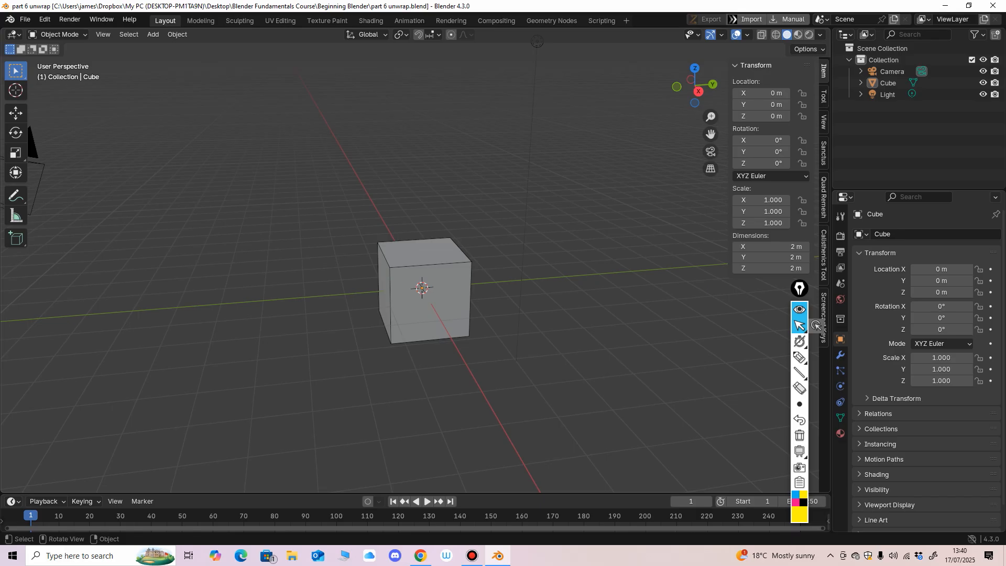
pyautogui.moveTo(536, 41); pyautogui.dragTo(507, 72, button='middle')
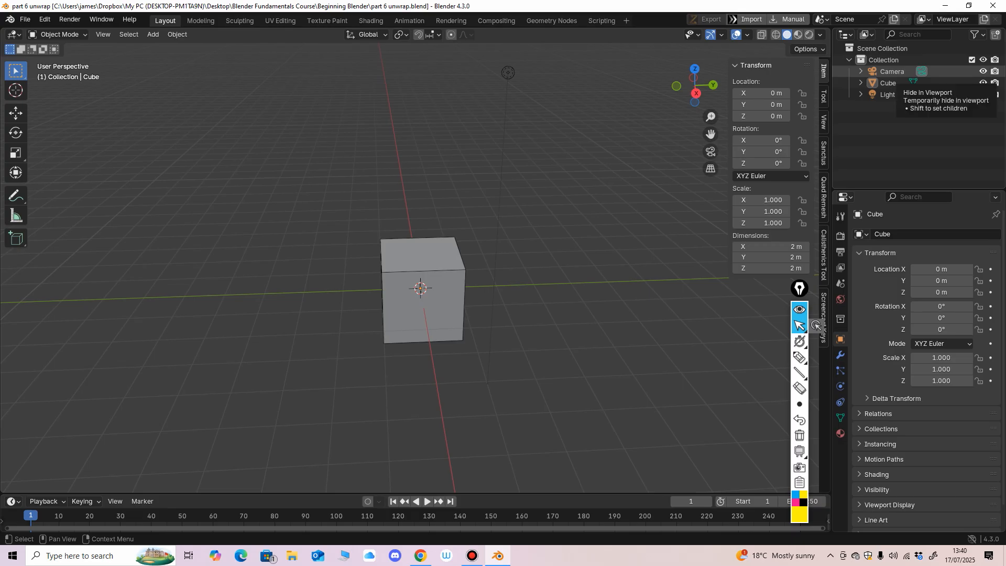
pyautogui.click(983, 72)
pyautogui.click(982, 94)
pyautogui.moveTo(576, 210); pyautogui.dragTo(535, 205, button='middle')
pyautogui.scroll(2, 542, 204)
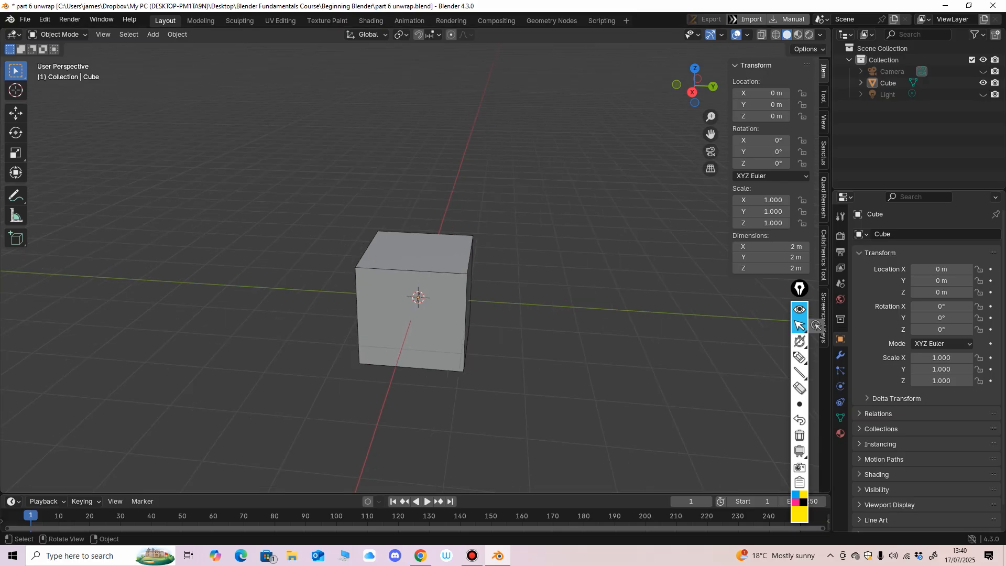
pyautogui.moveTo(418, 297); pyautogui.dragTo(382, 297, button='middle')
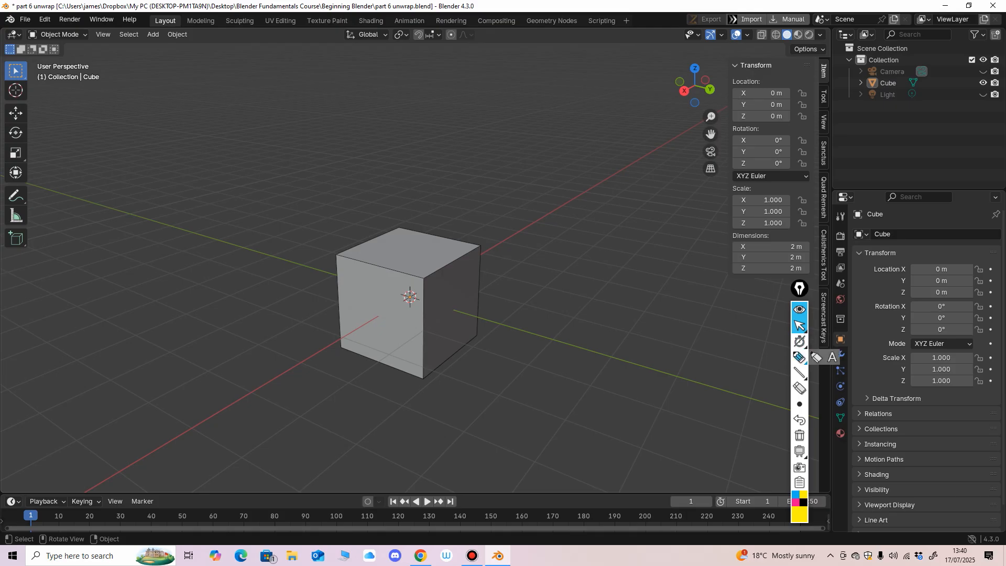
# Trace the cube's front and side edges with yellow pen annotations.
pyautogui.click(799, 357)
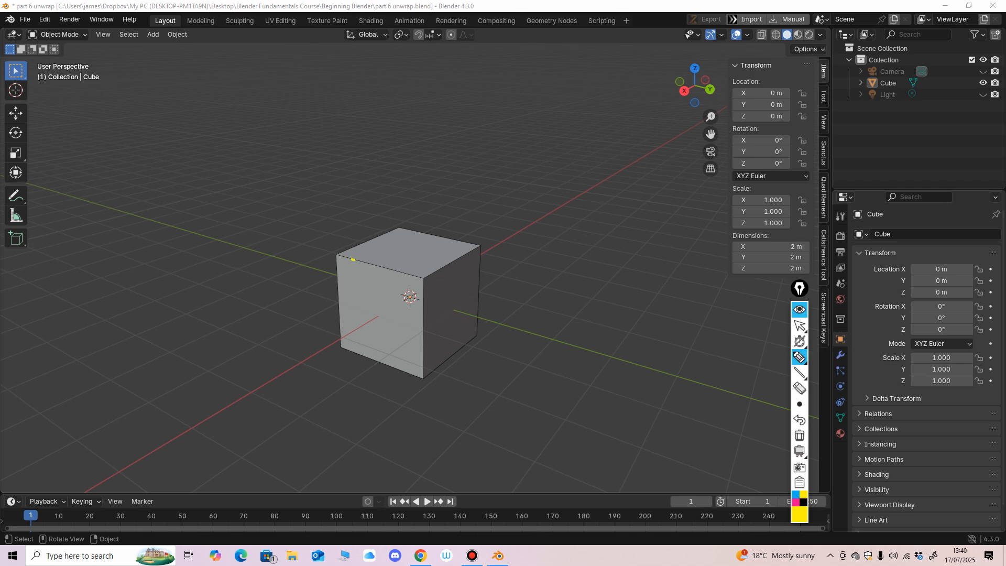
pyautogui.moveTo(351, 259)
pyautogui.mouseDown()
pyautogui.moveTo(417, 275)
pyautogui.moveTo(420, 350)
pyautogui.mouseUp()
pyautogui.moveTo(480, 252); pyautogui.dragTo(480, 308)
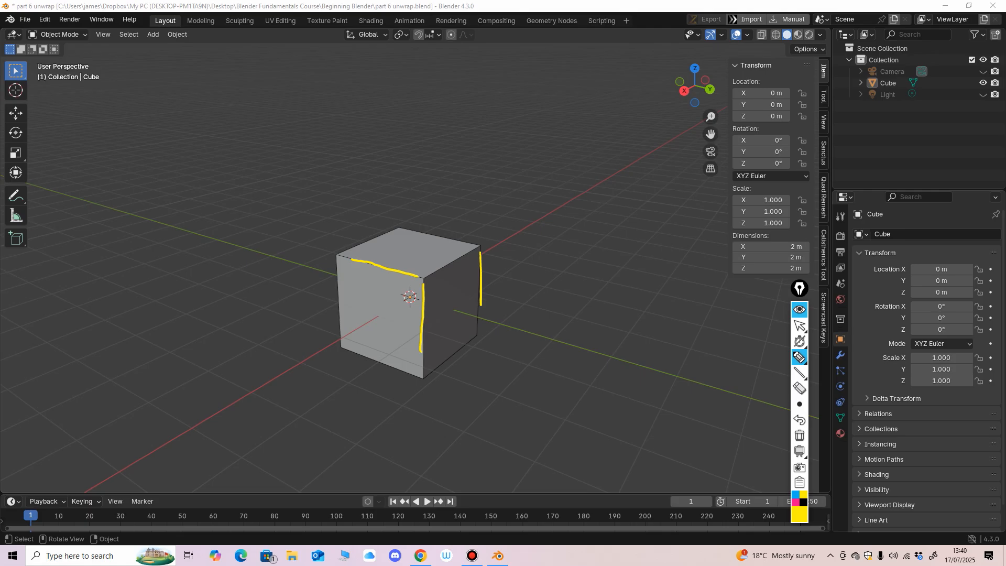
pyautogui.moveTo(430, 275); pyautogui.dragTo(466, 255)
# Sketch a six-square unfolded cube net above the cube in yellow annotation ink.
pyautogui.moveTo(487, 106); pyautogui.dragTo(487, 155)
pyautogui.moveTo(486, 106)
pyautogui.mouseDown()
pyautogui.moveTo(525, 106)
pyautogui.moveTo(483, 154)
pyautogui.moveTo(463, 106)
pyautogui.moveTo(487, 154)
pyautogui.mouseUp()
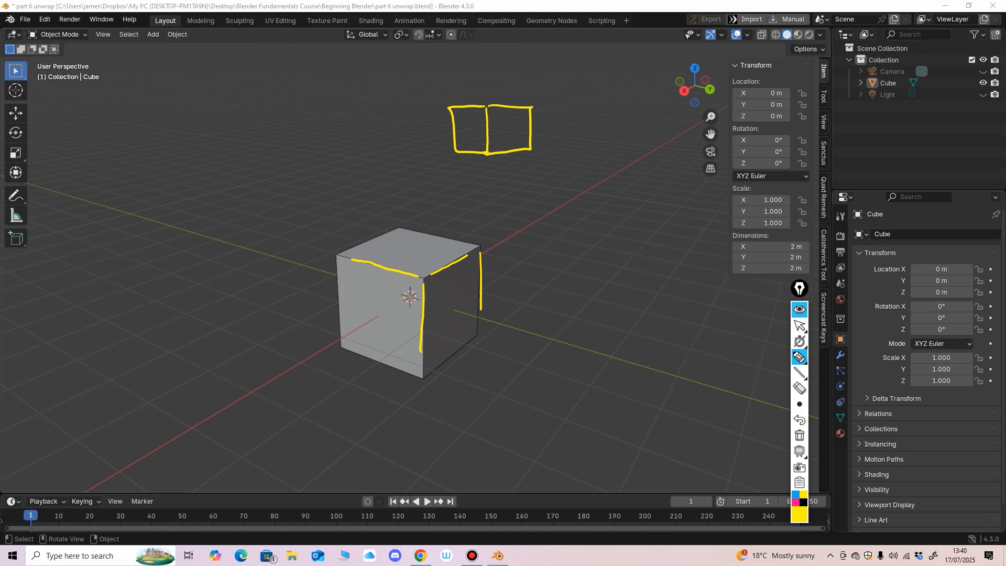
pyautogui.moveTo(530, 107)
pyautogui.mouseDown()
pyautogui.moveTo(564, 106)
pyautogui.moveTo(531, 148)
pyautogui.moveTo(531, 183)
pyautogui.moveTo(529, 156)
pyautogui.mouseUp()
pyautogui.moveTo(487, 109)
pyautogui.mouseDown()
pyautogui.moveTo(488, 80)
pyautogui.moveTo(528, 108)
pyautogui.moveTo(591, 127)
pyautogui.moveTo(564, 146)
pyautogui.mouseUp()
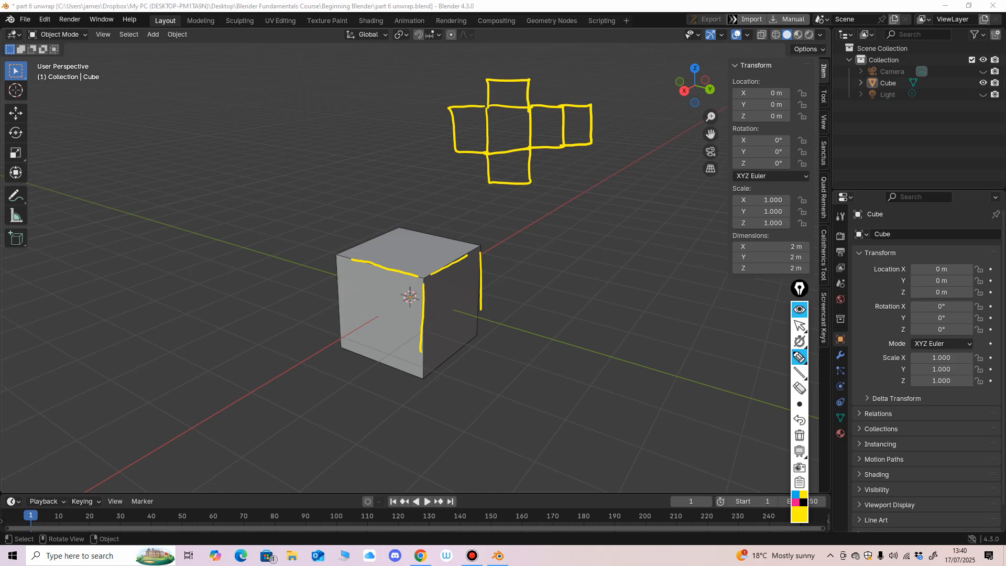
# Sketch a hatched 3D box beside the cube with an arrow pointing from the box to the cube.
pyautogui.moveTo(551, 241)
pyautogui.mouseDown()
pyautogui.moveTo(549, 321)
pyautogui.moveTo(590, 343)
pyautogui.moveTo(596, 296)
pyautogui.mouseUp()
pyautogui.moveTo(588, 349); pyautogui.dragTo(660, 311)
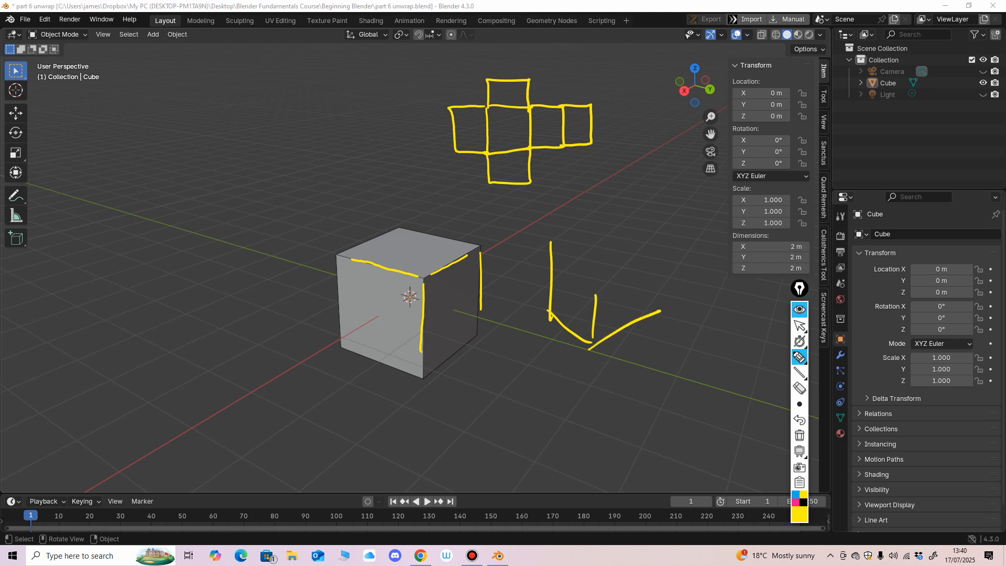
pyautogui.moveTo(597, 254); pyautogui.dragTo(596, 316)
pyautogui.moveTo(560, 241)
pyautogui.mouseDown()
pyautogui.moveTo(610, 262)
pyautogui.moveTo(659, 240)
pyautogui.moveTo(655, 313)
pyautogui.moveTo(592, 219)
pyautogui.moveTo(658, 228)
pyautogui.mouseUp()
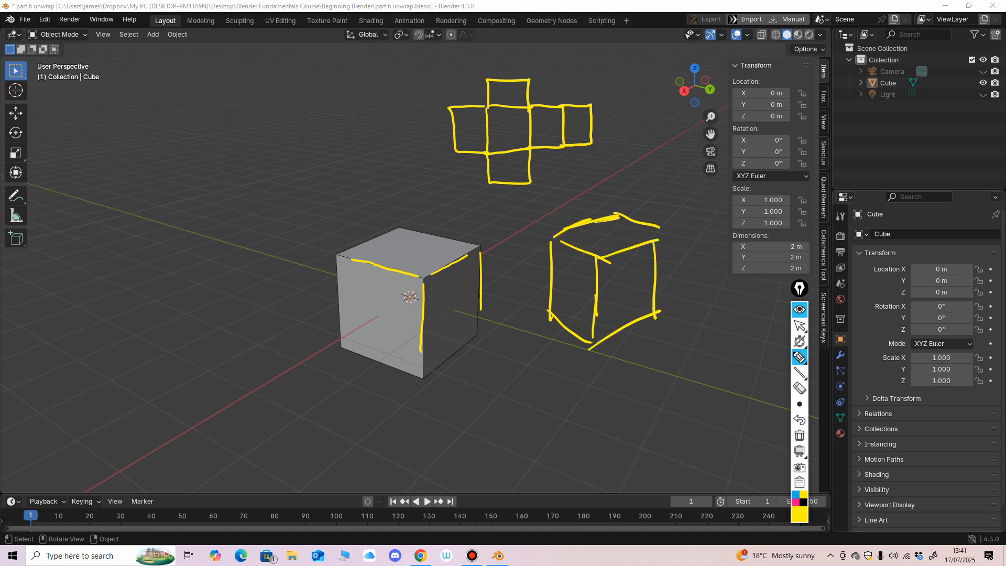
pyautogui.moveTo(594, 222); pyautogui.dragTo(571, 233)
pyautogui.moveTo(630, 222)
pyautogui.mouseDown()
pyautogui.moveTo(573, 243)
pyautogui.moveTo(588, 244)
pyautogui.mouseUp()
pyautogui.moveTo(645, 225); pyautogui.dragTo(597, 246)
pyautogui.moveTo(641, 231)
pyautogui.mouseDown()
pyautogui.moveTo(600, 251)
pyautogui.moveTo(561, 313)
pyautogui.mouseUp()
pyautogui.moveTo(568, 245)
pyautogui.mouseDown()
pyautogui.moveTo(565, 318)
pyautogui.moveTo(578, 327)
pyautogui.moveTo(586, 314)
pyautogui.mouseUp()
pyautogui.moveTo(637, 253); pyautogui.dragTo(601, 275)
pyautogui.moveTo(645, 258); pyautogui.dragTo(604, 289)
pyautogui.moveTo(652, 272); pyautogui.dragTo(602, 304)
pyautogui.moveTo(644, 287)
pyautogui.mouseDown()
pyautogui.moveTo(601, 316)
pyautogui.moveTo(608, 324)
pyautogui.mouseUp()
pyautogui.moveTo(539, 286)
pyautogui.mouseDown()
pyautogui.moveTo(492, 303)
pyautogui.moveTo(504, 321)
pyautogui.mouseUp()
# Erase the edge marks, the net and the box sketch, and return to the normal cursor.
pyautogui.click(798, 325)
pyautogui.click(799, 387)
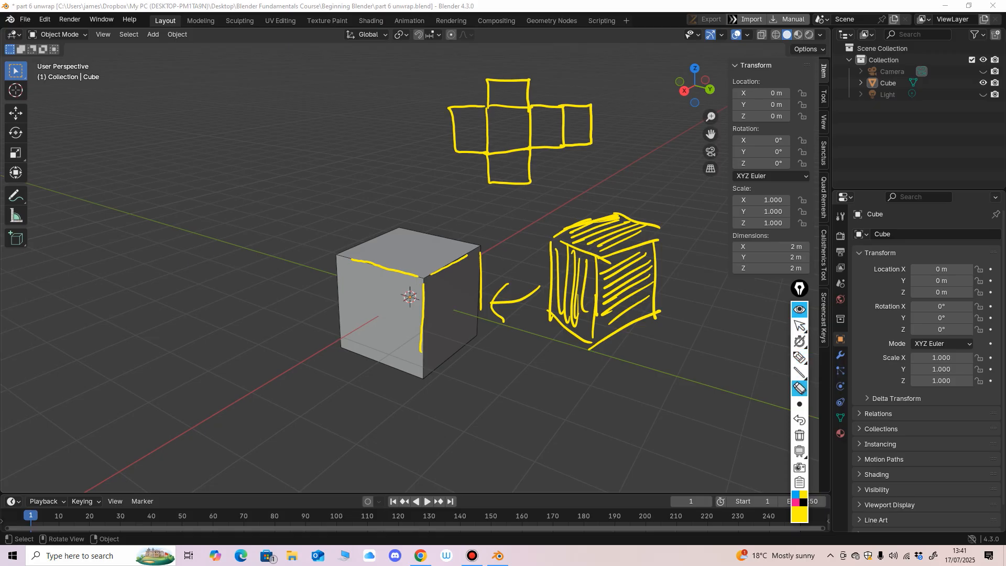
pyautogui.moveTo(631, 306)
pyautogui.mouseDown()
pyautogui.moveTo(622, 252)
pyautogui.moveTo(524, 167)
pyautogui.moveTo(497, 90)
pyautogui.moveTo(398, 270)
pyautogui.moveTo(480, 282)
pyautogui.mouseUp()
pyautogui.moveTo(572, 227)
pyautogui.mouseDown()
pyautogui.moveTo(498, 315)
pyautogui.moveTo(519, 299)
pyautogui.moveTo(629, 281)
pyautogui.moveTo(620, 262)
pyautogui.mouseUp()
pyautogui.click(798, 325)
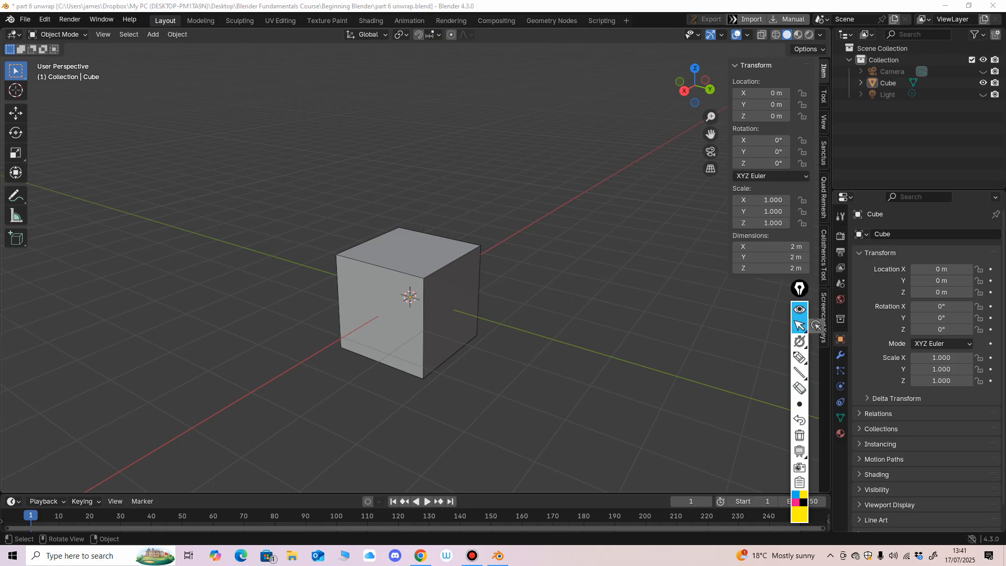
# Switch to the UV Editing workspace and narrow the UV editor around the cube's unfolded layout.
pyautogui.click(280, 21)
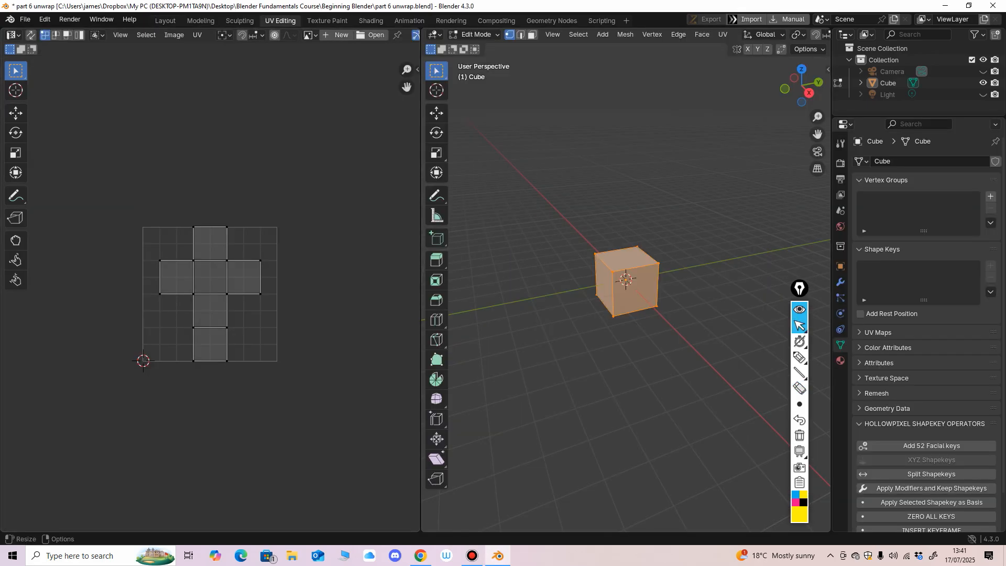
pyautogui.moveTo(421, 280); pyautogui.dragTo(320, 280)
pyautogui.keyDown('ctrl'); pyautogui.moveTo(210, 293); pyautogui.dragTo(210, 252, button='middle'); pyautogui.keyUp('ctrl')
pyautogui.moveTo(210, 251); pyautogui.dragTo(229, 217, button='middle')
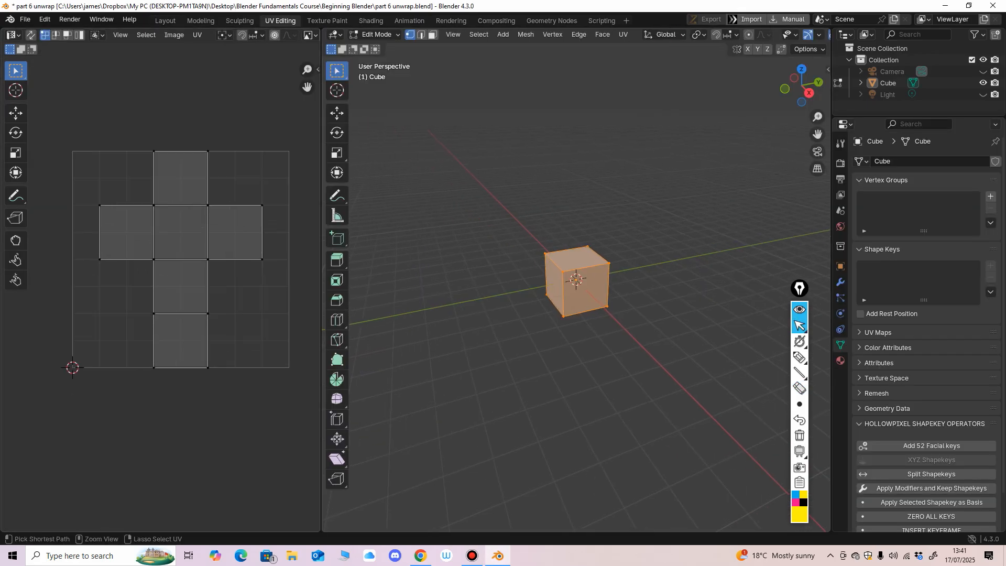
pyautogui.moveTo(320, 279); pyautogui.dragTo(301, 280)
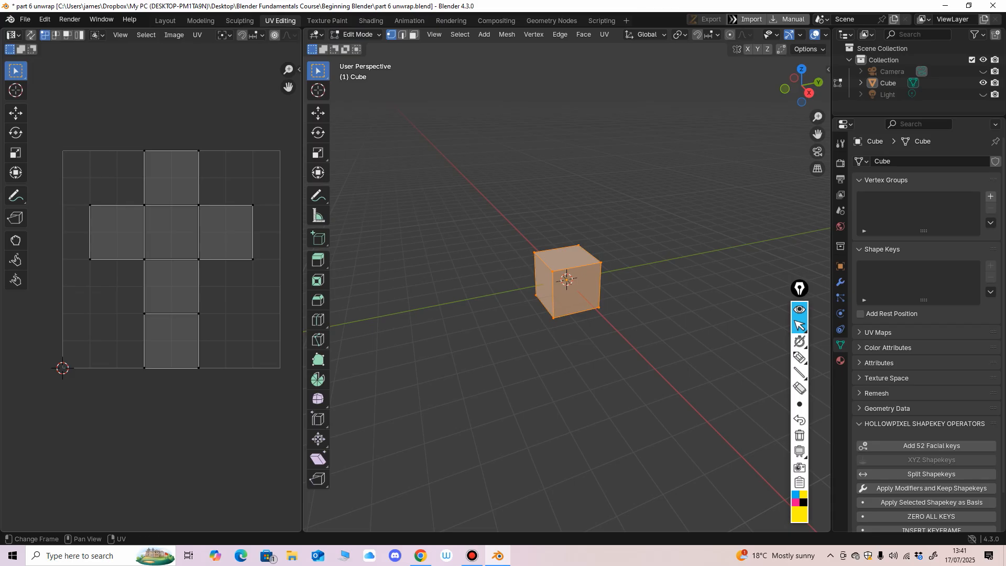
pyautogui.moveTo(171, 259); pyautogui.dragTo(159, 268, button='middle')
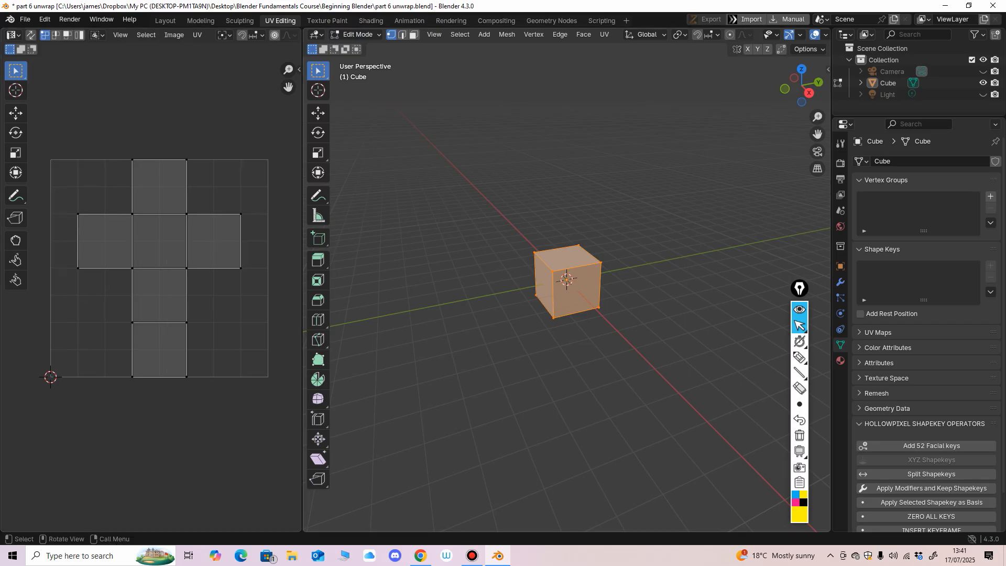
pyautogui.scroll(4, 566, 277)
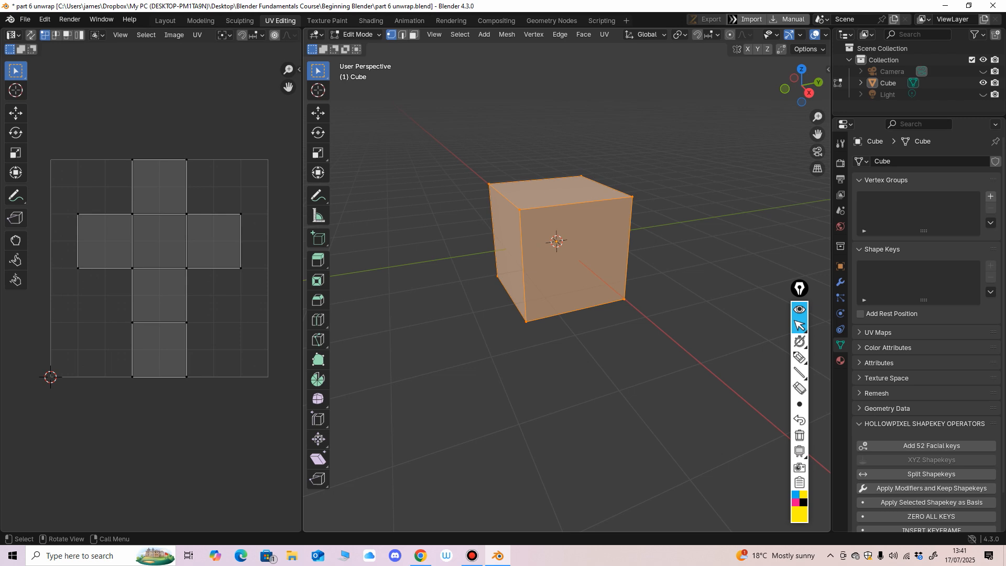
# Widen the UV editor and select the cube's entire UV layout.
pyautogui.moveTo(566, 283)
pyautogui.keyDown('ctrl'); pyautogui.mouseDown(button='middle')
pyautogui.moveTo(565, 262)
pyautogui.moveTo(573, 280)
pyautogui.mouseUp(button='middle'); pyautogui.keyUp('ctrl')
pyautogui.moveTo(302, 283); pyautogui.dragTo(321, 282)
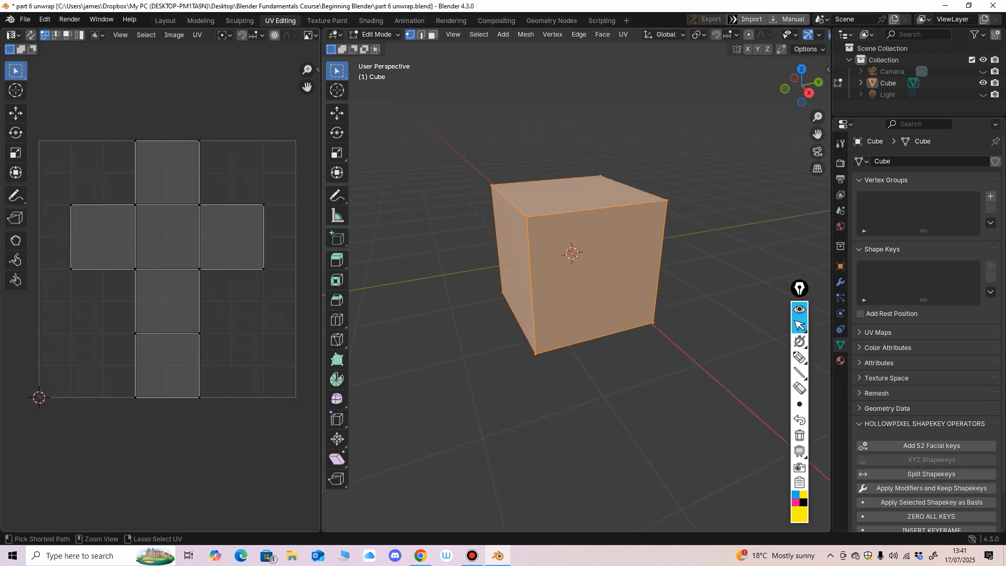
pyautogui.keyDown('shift'); pyautogui.moveTo(576, 283); pyautogui.dragTo(650, 276, button='middle'); pyautogui.keyUp('shift')
pyautogui.moveTo(46, 101); pyautogui.dragTo(297, 418)
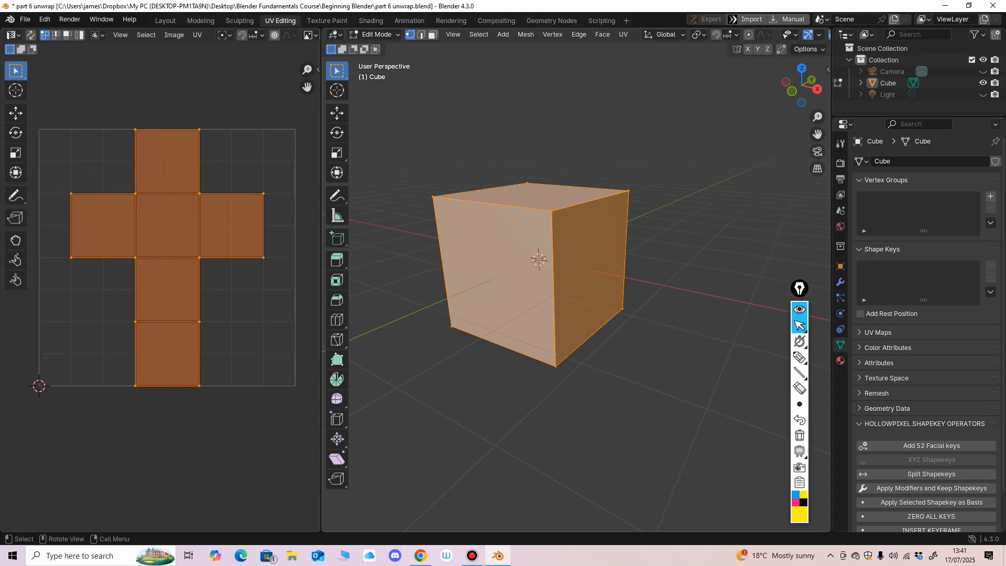
pyautogui.moveTo(321, 261); pyautogui.dragTo(350, 262)
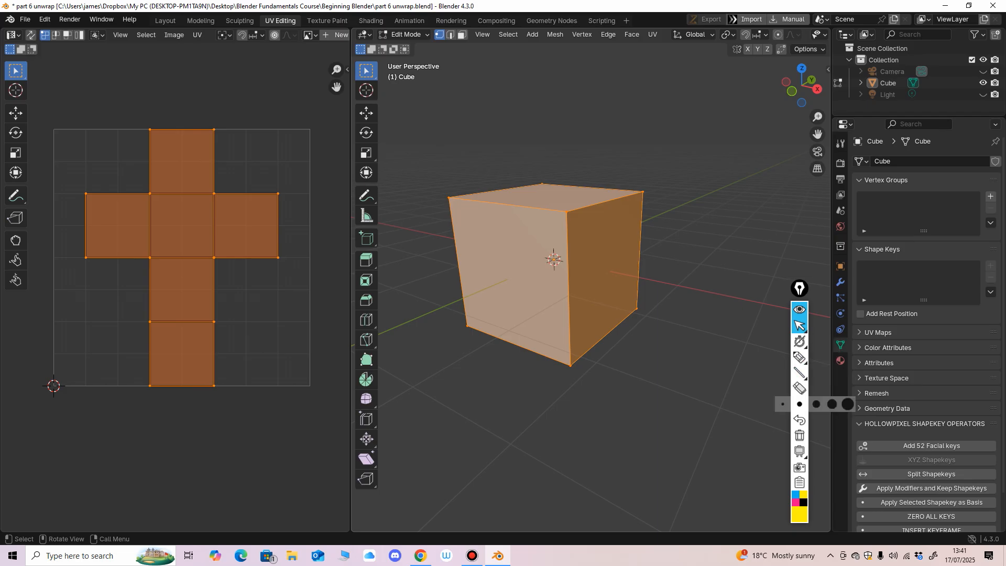
# Annotate the cube as 3D and its UV layout as 2D, with an arrow leading from 3D to 2D.
pyautogui.click(798, 357)
pyautogui.moveTo(515, 95)
pyautogui.mouseDown()
pyautogui.moveTo(534, 102)
pyautogui.moveTo(519, 138)
pyautogui.mouseUp()
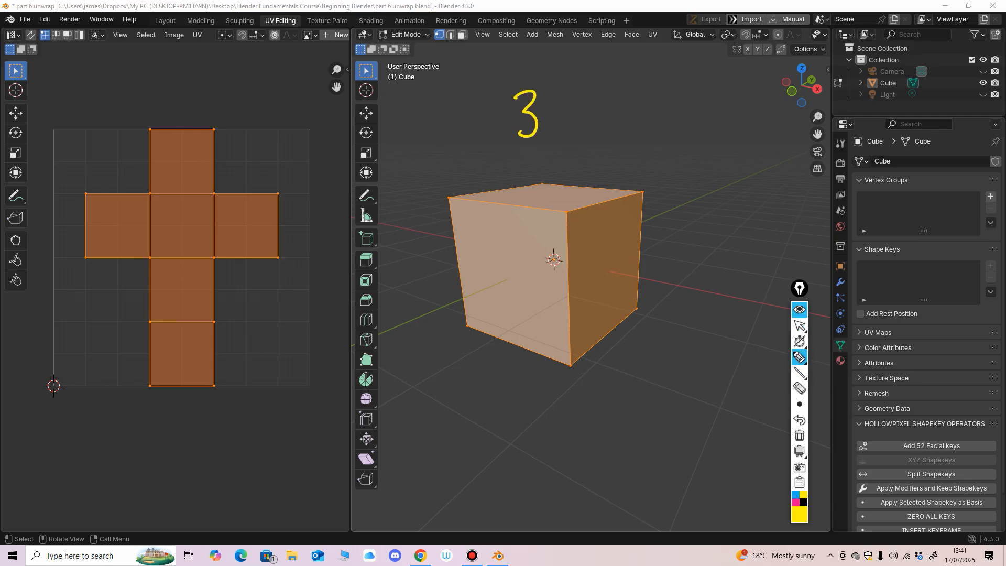
pyautogui.moveTo(553, 90); pyautogui.dragTo(553, 135)
pyautogui.moveTo(550, 88)
pyautogui.mouseDown()
pyautogui.moveTo(564, 97)
pyautogui.moveTo(553, 136)
pyautogui.mouseUp()
pyautogui.moveTo(174, 81); pyautogui.dragTo(213, 98)
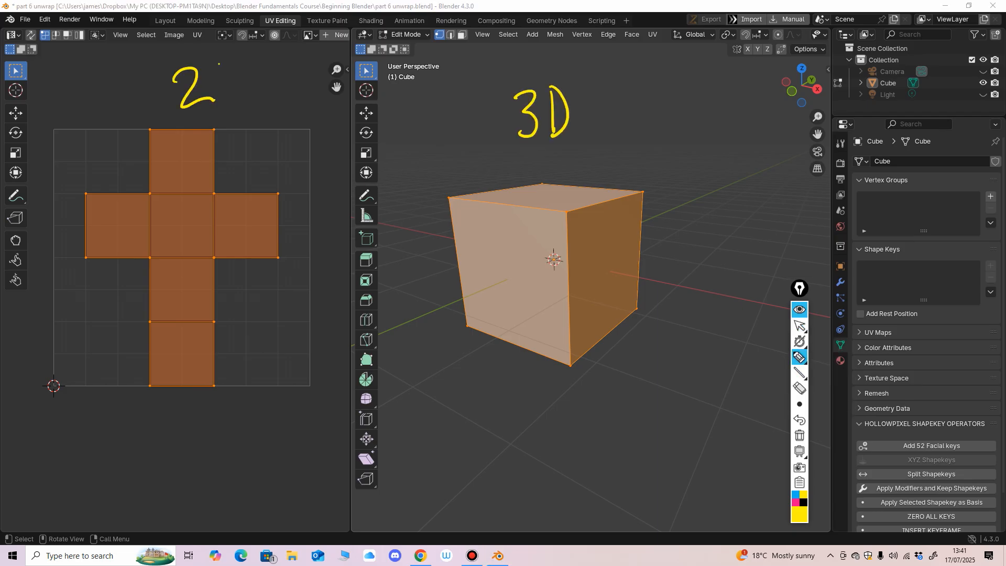
pyautogui.moveTo(218, 64); pyautogui.dragTo(220, 104)
pyautogui.moveTo(218, 62); pyautogui.dragTo(221, 102)
pyautogui.moveTo(475, 103)
pyautogui.mouseDown()
pyautogui.moveTo(272, 79)
pyautogui.moveTo(294, 104)
pyautogui.mouseUp()
# Erase the 2D and 3D labels and the arrow, and restore the normal cursor.
pyautogui.click(799, 341)
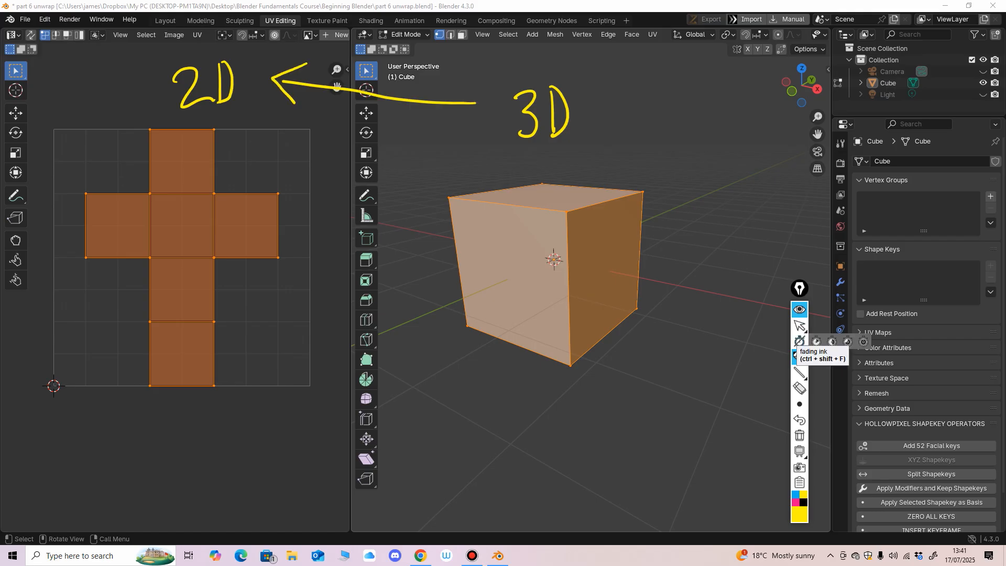
pyautogui.click(798, 388)
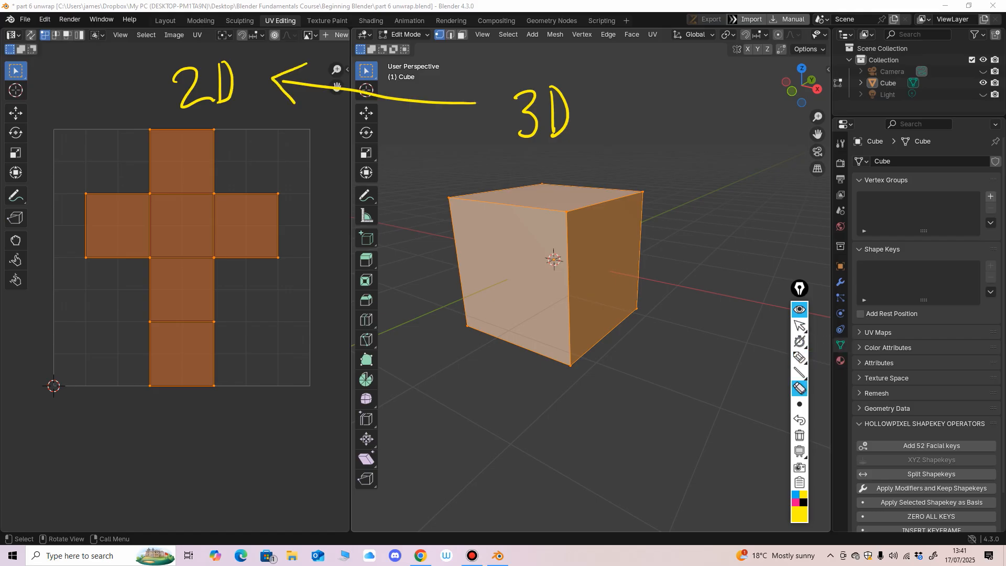
pyautogui.moveTo(563, 113); pyautogui.dragTo(184, 87)
pyautogui.moveTo(262, 84); pyautogui.dragTo(293, 79)
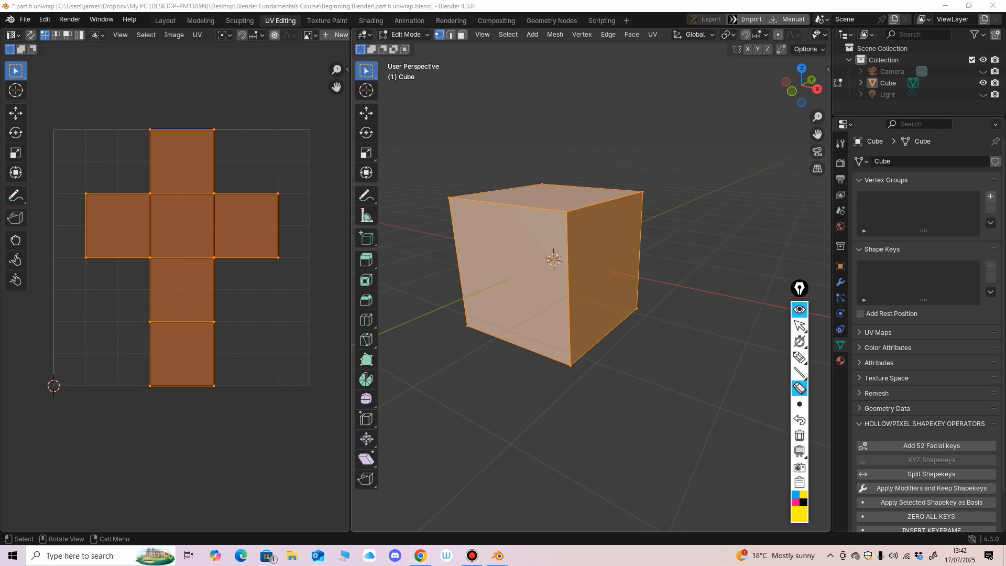
pyautogui.click(798, 325)
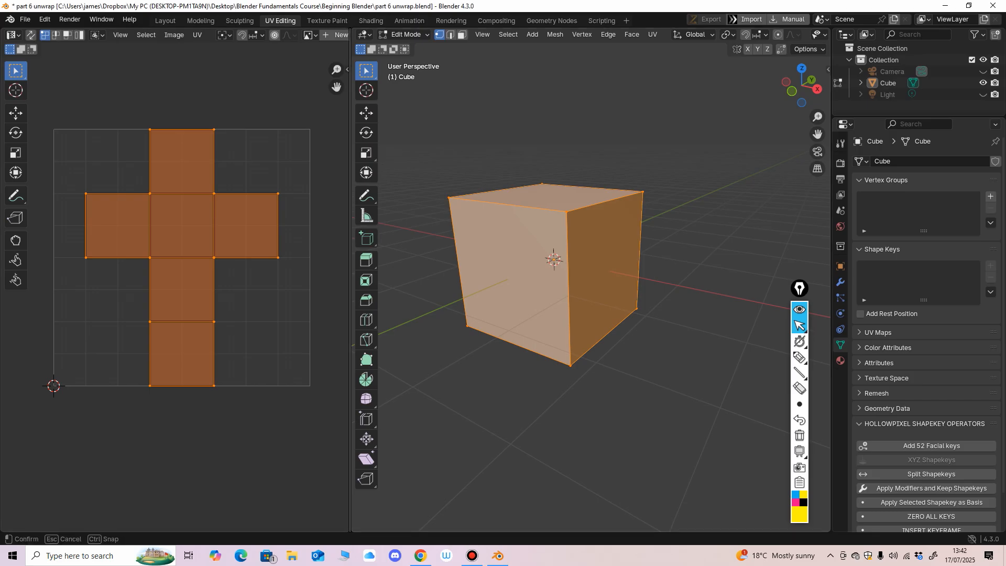
# Select only the four vertices of the cube's top face and move them down along Z to a height of about 0.74 m.
pyautogui.moveTo(350, 283); pyautogui.dragTo(308, 283)
pyautogui.scroll(-1, 570, 283)
pyautogui.moveTo(523, 283); pyautogui.dragTo(673, 295, button='middle')
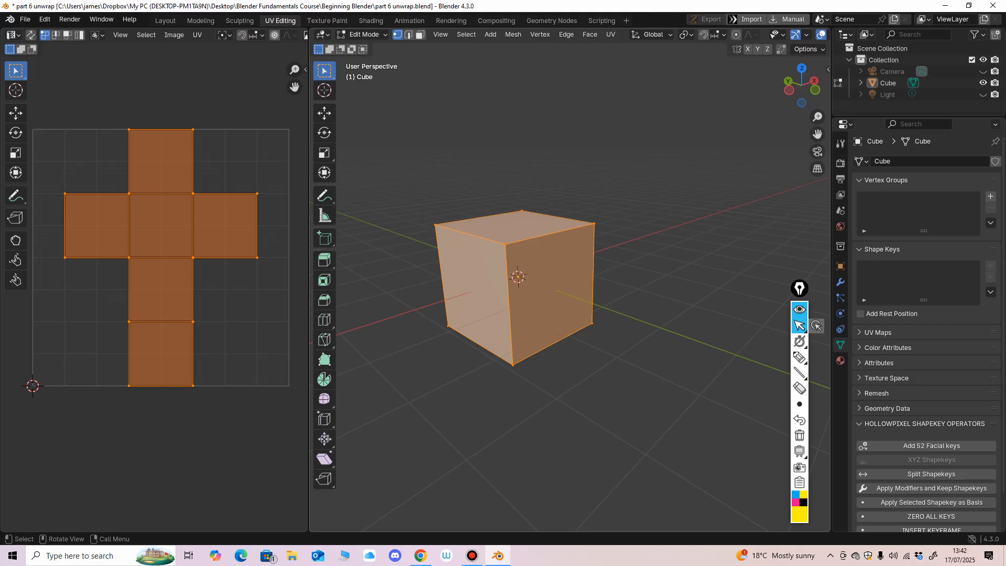
pyautogui.hotkey('alt', 'a')
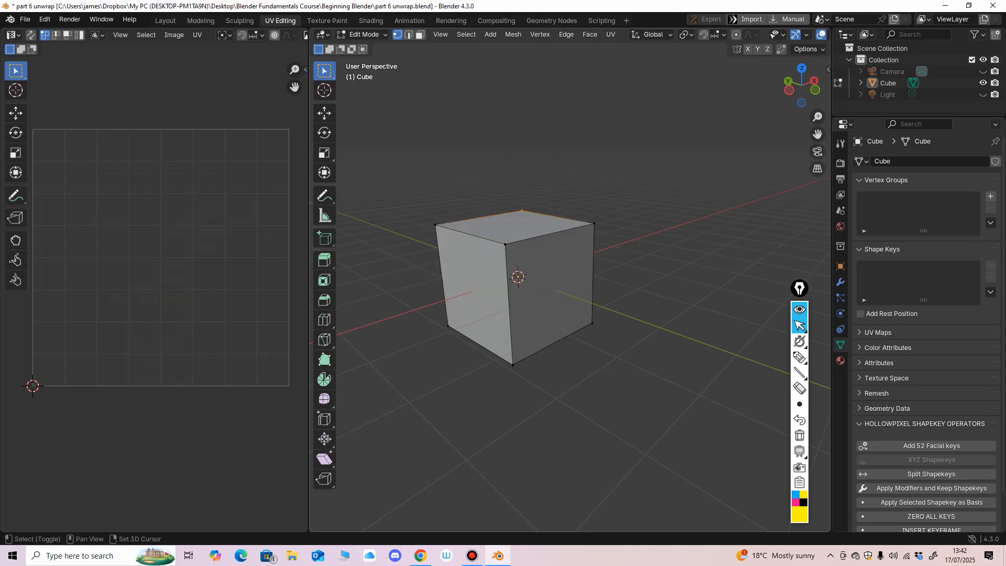
pyautogui.keyDown('shift'); pyautogui.click(434, 225); pyautogui.keyUp('shift')
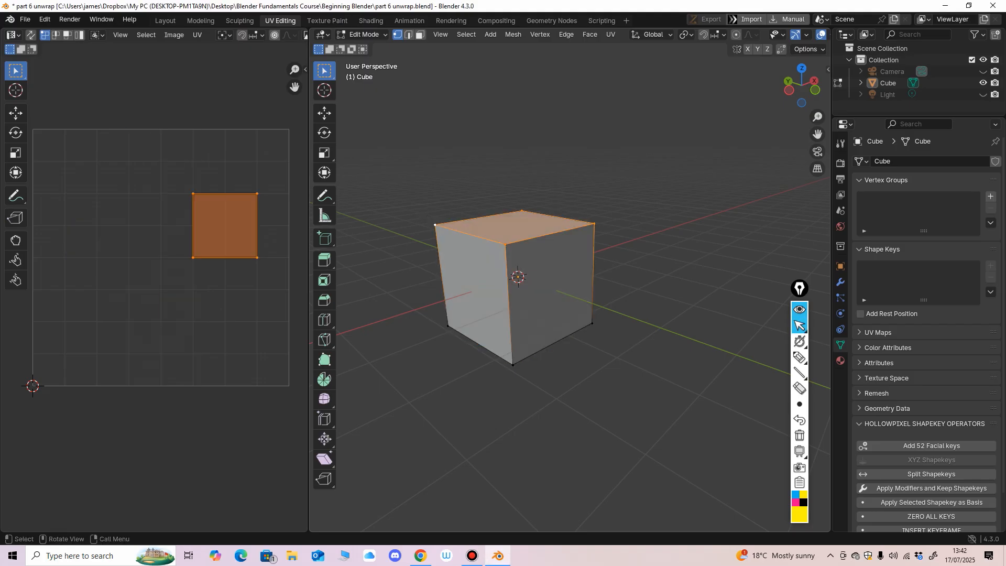
pyautogui.click(324, 113)
pyautogui.moveTo(512, 176); pyautogui.dragTo(513, 210)
pyautogui.moveTo(514, 210); pyautogui.dragTo(489, 202, button='middle')
pyautogui.keyDown('shift'); pyautogui.moveTo(490, 203); pyautogui.dragTo(519, 150, button='middle'); pyautogui.keyUp('shift')
pyautogui.moveTo(547, 156); pyautogui.dragTo(548, 189)
pyautogui.keyDown('shift'); pyautogui.moveTo(548, 189); pyautogui.dragTo(564, 136, button='middle'); pyautogui.keyUp('shift')
pyautogui.moveTo(563, 137); pyautogui.dragTo(549, 147, button='middle')
pyautogui.scroll(1, 550, 147)
# Switch the flattened cube from Edit Mode to Object Mode.
pyautogui.click(363, 35)
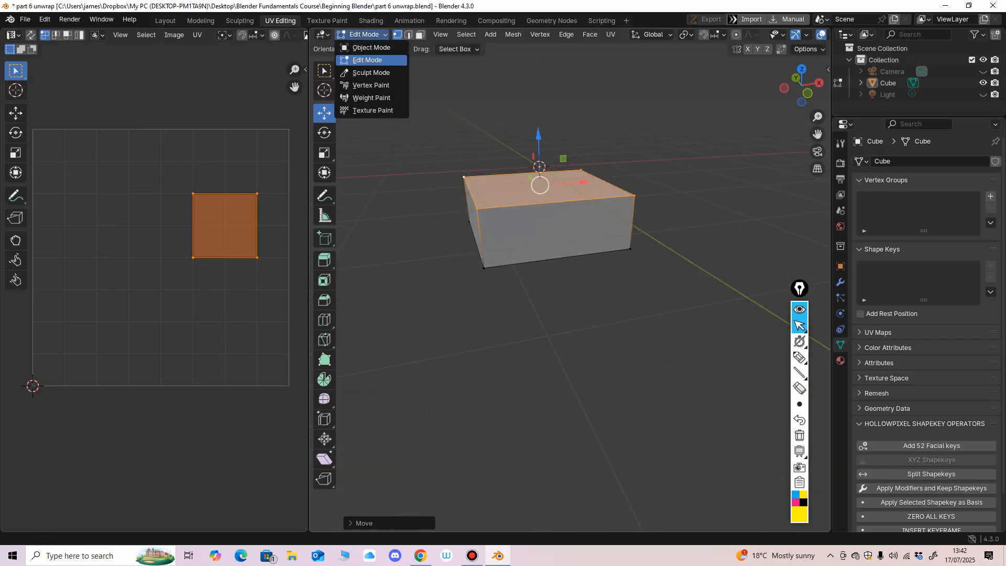
pyautogui.click(370, 47)
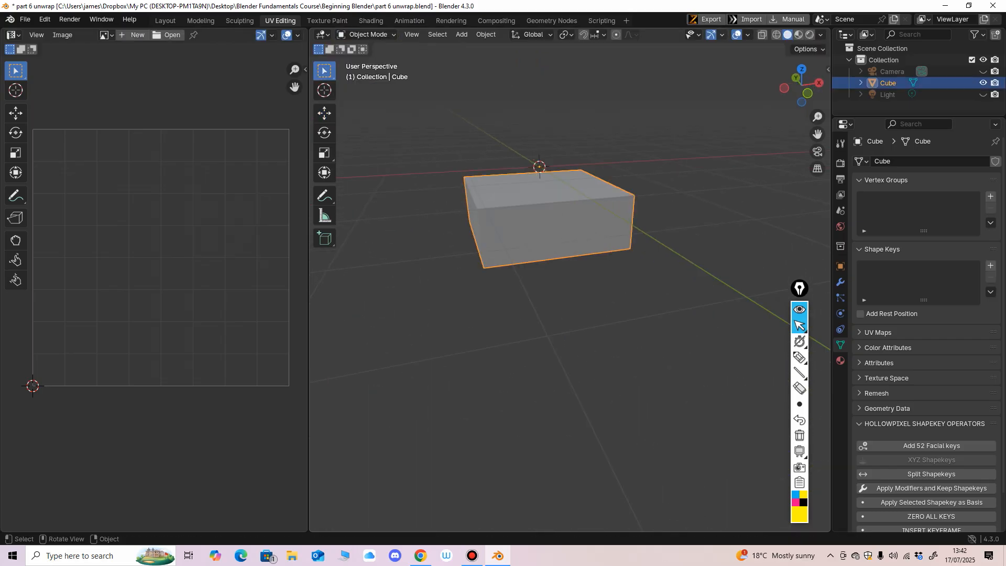
pyautogui.click(748, 35)
pyautogui.click(677, 227)
pyautogui.moveTo(607, 236)
pyautogui.mouseDown(button='middle')
pyautogui.moveTo(586, 204)
pyautogui.moveTo(597, 236)
pyautogui.mouseUp(button='middle')
pyautogui.keyDown('ctrl'); pyautogui.moveTo(597, 235); pyautogui.dragTo(597, 257, button='middle'); pyautogui.keyUp('ctrl')
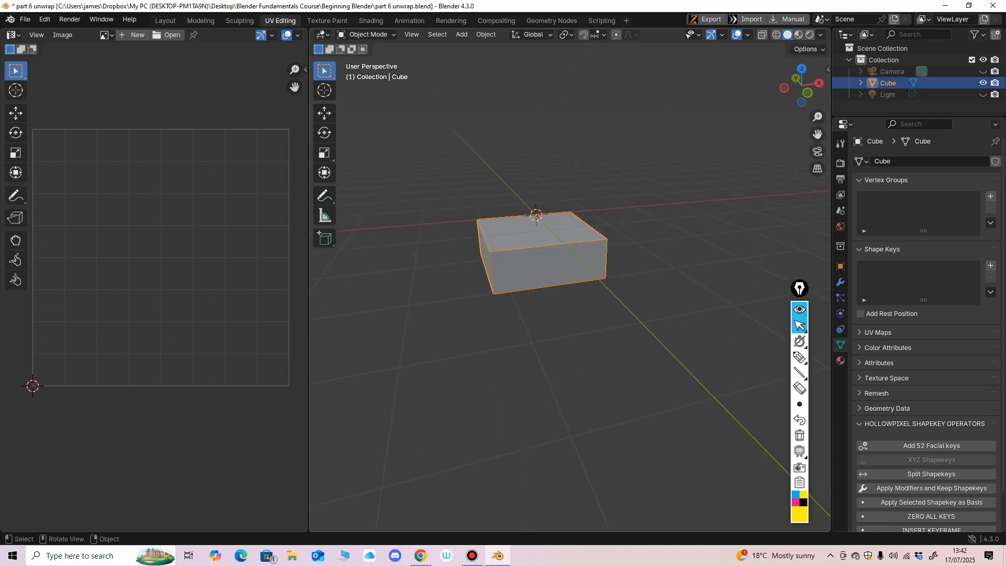
# Show the cube's transform values in the 3D viewport sidebar and narrow the sidebar.
pyautogui.press('n')
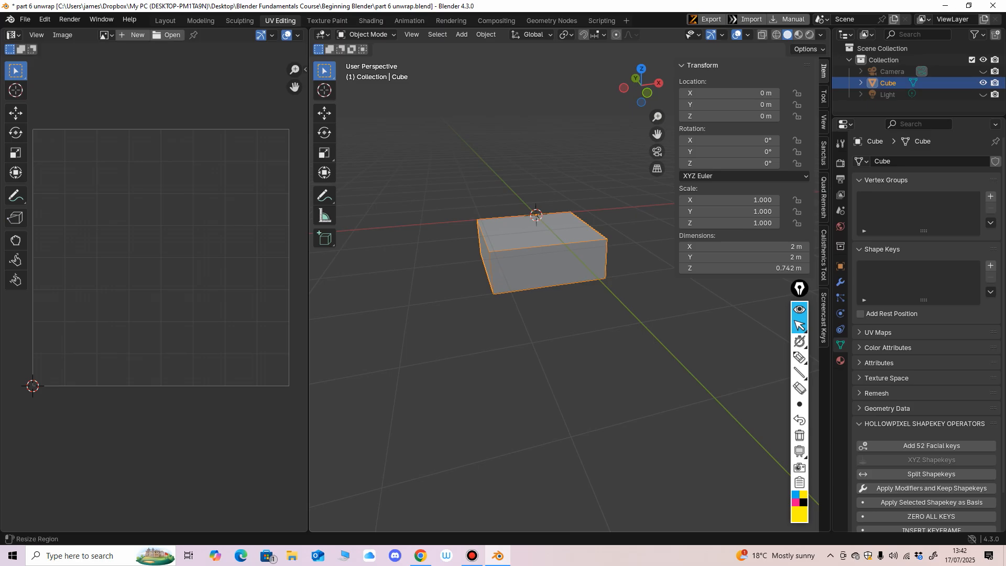
pyautogui.moveTo(675, 157); pyautogui.dragTo(739, 158)
pyautogui.moveTo(681, 173); pyautogui.dragTo(696, 162, button='middle')
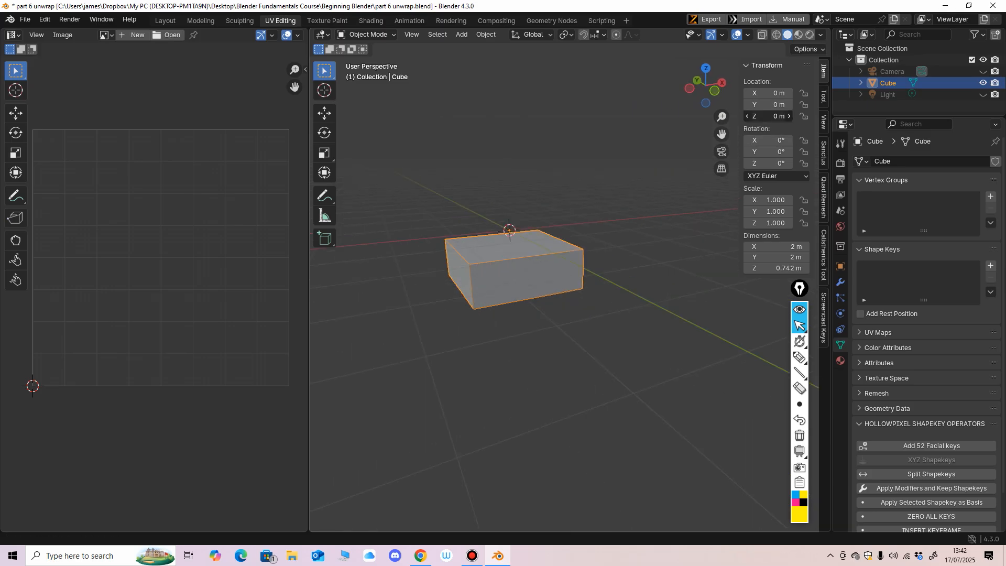
# Set the box's Z location to 2 m.
pyautogui.moveTo(767, 116); pyautogui.dragTo(771, 116)
pyautogui.click(769, 116)
pyautogui.write('2')
pyautogui.press('Return')
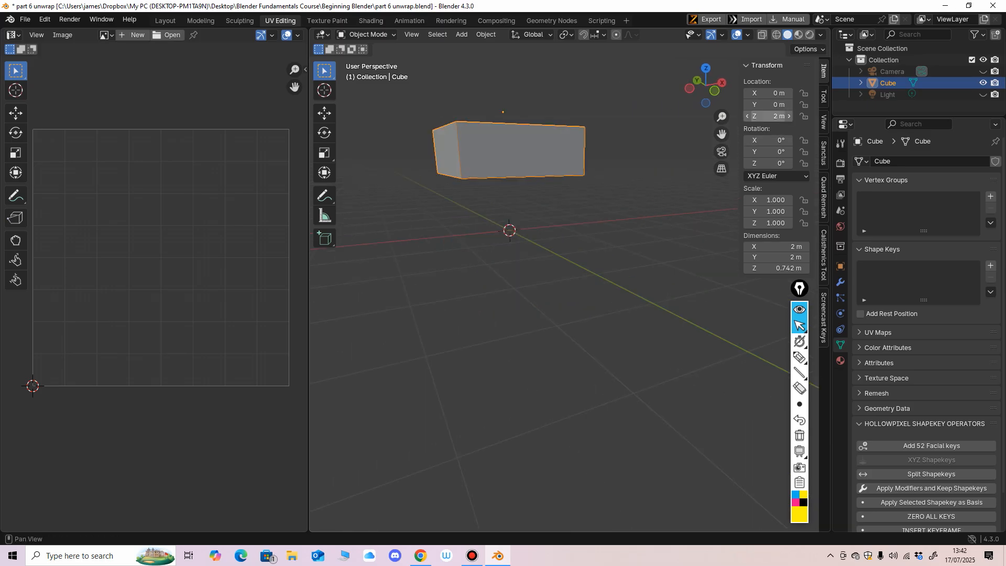
# Set the box's Z location to 1 m and slightly widen the 3D viewport.
pyautogui.click(768, 116)
pyautogui.write('1')
pyautogui.press('Return')
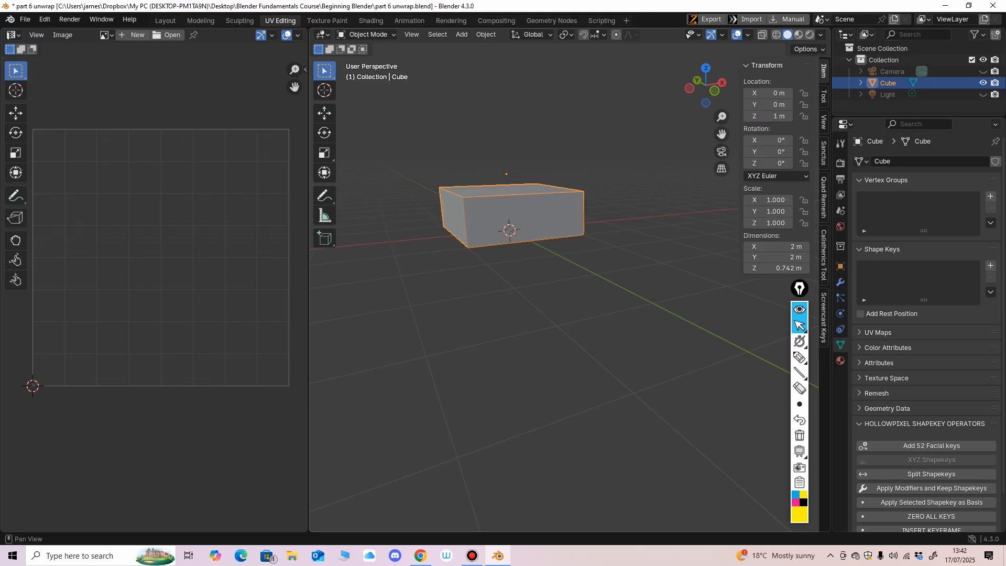
pyautogui.moveTo(629, 210)
pyautogui.mouseDown(button='middle')
pyautogui.moveTo(614, 234)
pyautogui.moveTo(623, 229)
pyautogui.moveTo(618, 209)
pyautogui.moveTo(655, 175)
pyautogui.moveTo(701, 179)
pyautogui.moveTo(635, 201)
pyautogui.mouseUp(button='middle')
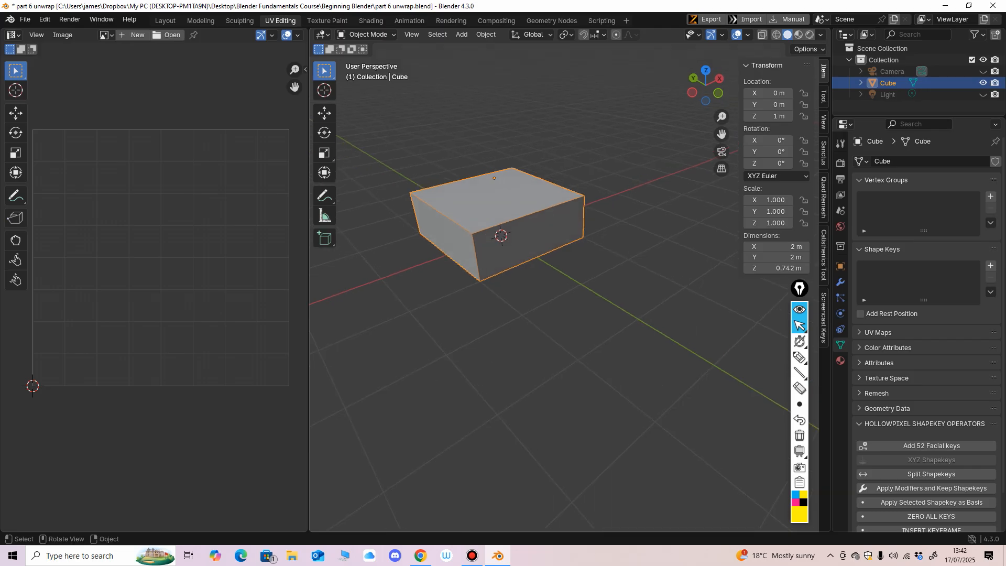
pyautogui.moveTo(309, 286); pyautogui.dragTo(298, 286)
pyautogui.keyDown('shift'); pyautogui.moveTo(524, 236); pyautogui.dragTo(528, 245, button='middle'); pyautogui.keyUp('shift')
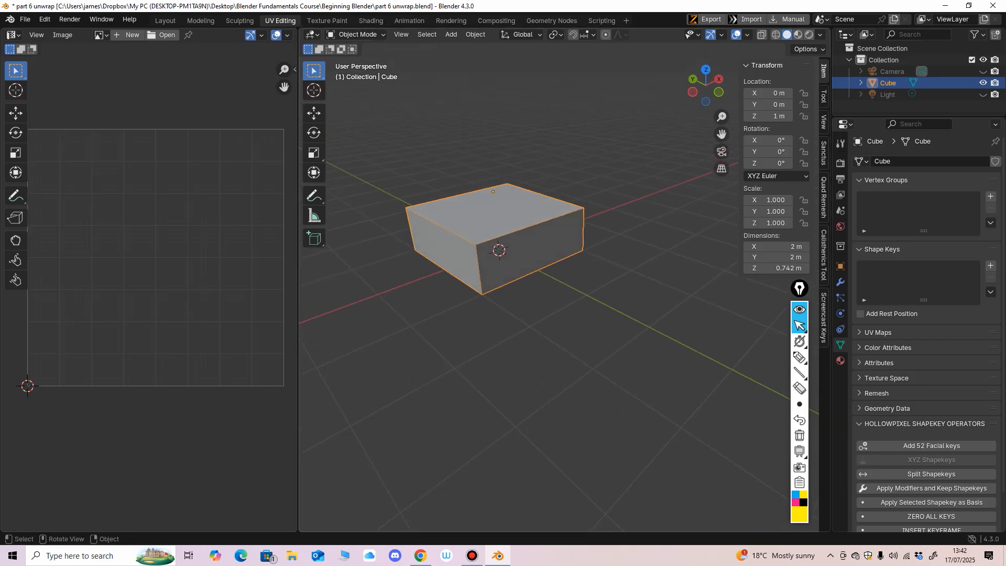
# Scribble on the box's top face with the annotation pen and erase the scribble.
pyautogui.moveTo(799, 357)
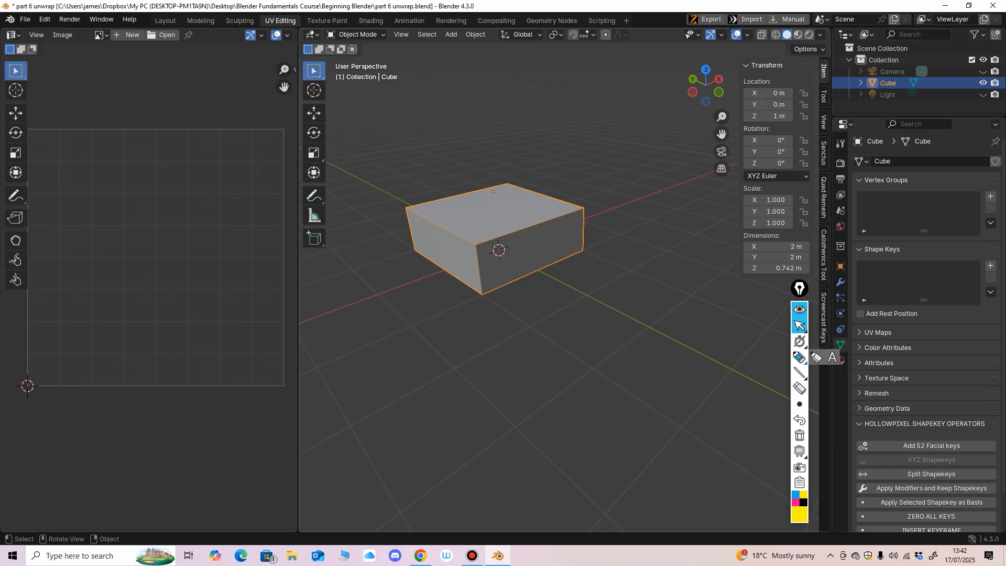
pyautogui.click(799, 357)
pyautogui.moveTo(478, 242)
pyautogui.mouseDown()
pyautogui.moveTo(467, 219)
pyautogui.moveTo(526, 215)
pyautogui.mouseUp()
pyautogui.moveTo(463, 219); pyautogui.dragTo(504, 220)
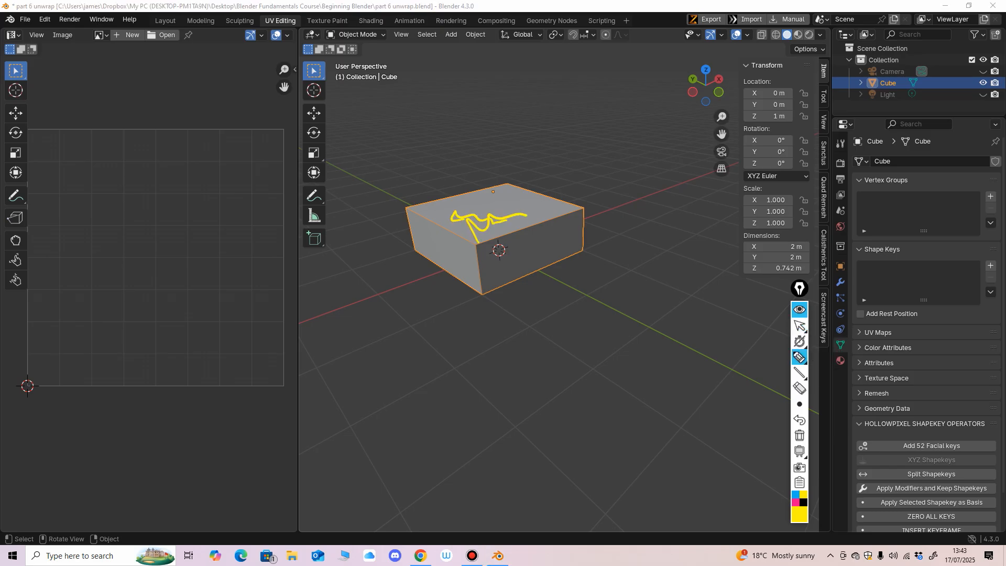
pyautogui.click(798, 388)
pyautogui.moveTo(524, 214)
pyautogui.mouseDown()
pyautogui.moveTo(466, 220)
pyautogui.moveTo(482, 286)
pyautogui.mouseUp()
# Outline the box's dark front side face with freehand yellow pen strokes along its four edges.
pyautogui.click(798, 357)
pyautogui.moveTo(581, 210); pyautogui.dragTo(582, 250)
pyautogui.moveTo(476, 245); pyautogui.dragTo(576, 211)
pyautogui.moveTo(482, 287); pyautogui.dragTo(586, 256)
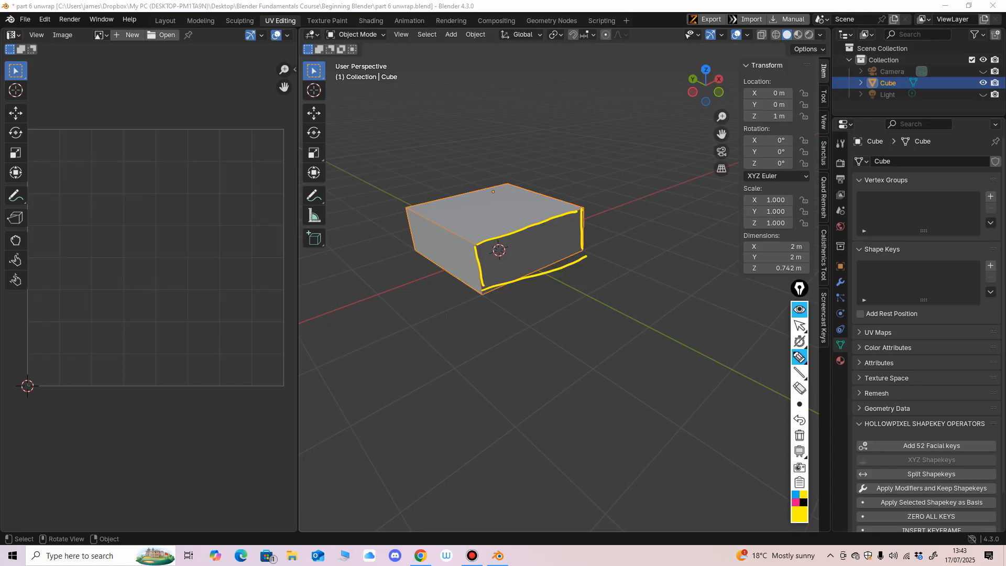
# Fill the outlined side face with diagonal yellow hatching strokes.
pyautogui.moveTo(480, 262); pyautogui.dragTo(488, 243)
pyautogui.moveTo(491, 264); pyautogui.dragTo(505, 240)
pyautogui.moveTo(503, 267); pyautogui.dragTo(546, 228)
pyautogui.moveTo(533, 265); pyautogui.dragTo(570, 220)
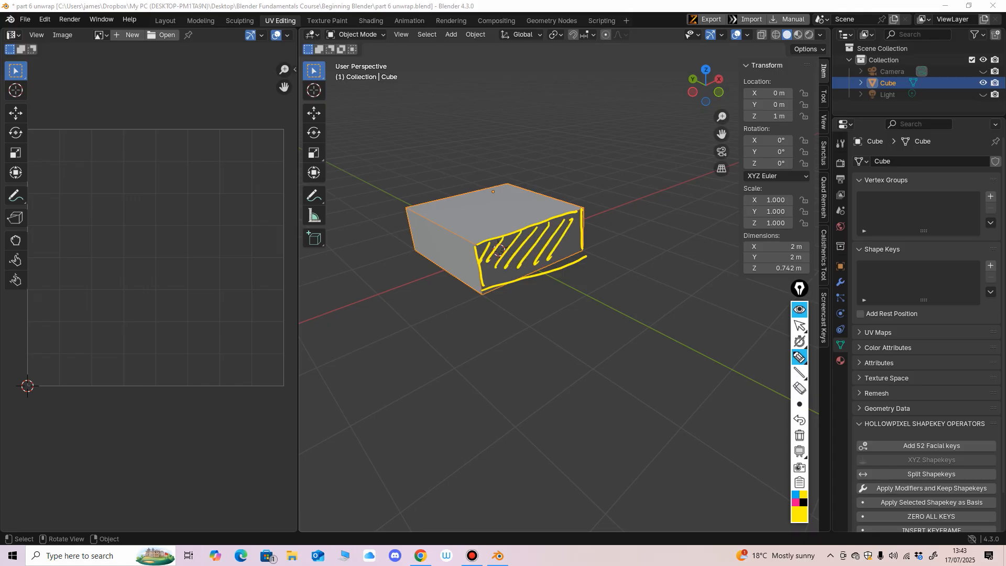
pyautogui.moveTo(562, 254); pyautogui.dragTo(577, 218)
pyautogui.moveTo(575, 247); pyautogui.dragTo(578, 228)
# Mark the hatched face's upper corners and sketch the face folded out flat in front of the box, filled in yellow.
pyautogui.moveTo(462, 230); pyautogui.dragTo(473, 252)
pyautogui.moveTo(587, 201); pyautogui.dragTo(585, 216)
pyautogui.moveTo(484, 292)
pyautogui.mouseDown()
pyautogui.moveTo(516, 319)
pyautogui.moveTo(559, 302)
pyautogui.moveTo(581, 254)
pyautogui.mouseUp()
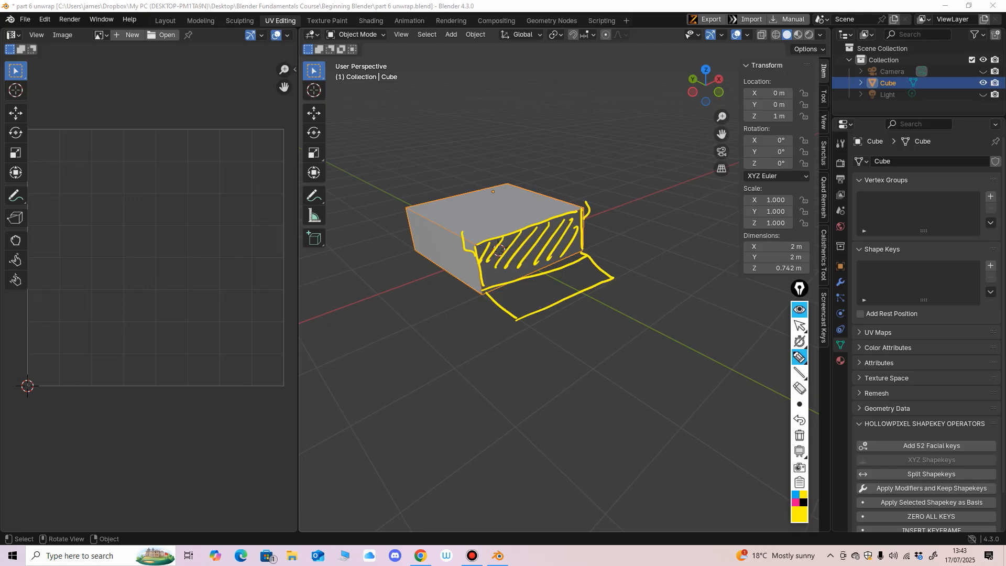
pyautogui.moveTo(498, 289)
pyautogui.mouseDown()
pyautogui.moveTo(581, 260)
pyautogui.moveTo(604, 278)
pyautogui.moveTo(521, 309)
pyautogui.moveTo(582, 264)
pyautogui.moveTo(497, 298)
pyautogui.moveTo(504, 312)
pyautogui.moveTo(579, 262)
pyautogui.moveTo(545, 296)
pyautogui.moveTo(607, 280)
pyautogui.mouseUp()
pyautogui.moveTo(545, 288)
pyautogui.mouseDown()
pyautogui.moveTo(597, 270)
pyautogui.moveTo(563, 258)
pyautogui.mouseUp()
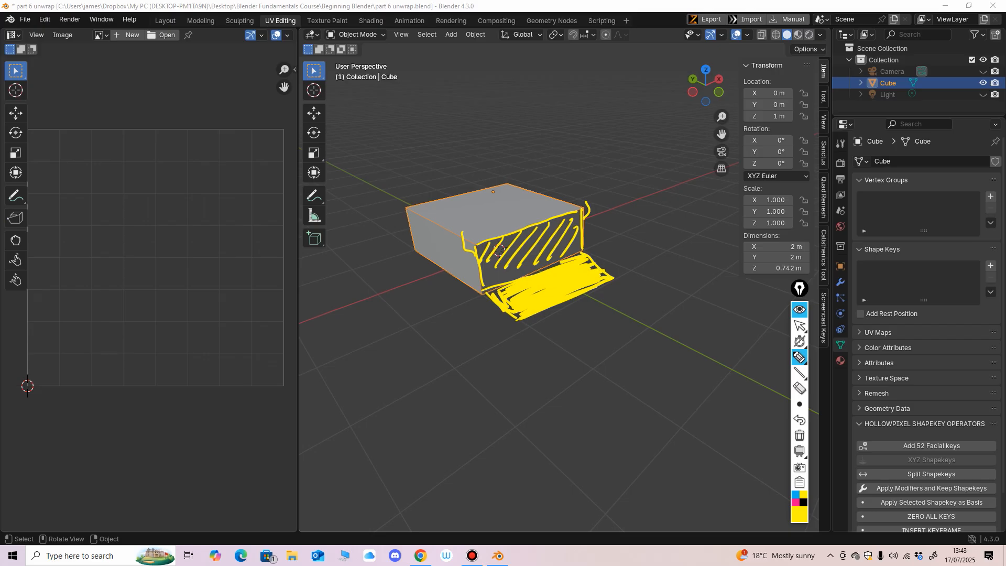
# Sketch a globe with small landmass shapes on it in the empty space below the box.
pyautogui.moveTo(458, 346)
pyautogui.mouseDown()
pyautogui.moveTo(440, 354)
pyautogui.moveTo(556, 361)
pyautogui.moveTo(550, 432)
pyautogui.moveTo(461, 472)
pyautogui.moveTo(524, 342)
pyautogui.moveTo(550, 472)
pyautogui.moveTo(474, 343)
pyautogui.moveTo(454, 387)
pyautogui.moveTo(468, 368)
pyautogui.moveTo(463, 391)
pyautogui.moveTo(429, 408)
pyautogui.moveTo(474, 405)
pyautogui.moveTo(476, 385)
pyautogui.moveTo(507, 388)
pyautogui.moveTo(505, 368)
pyautogui.mouseUp()
pyautogui.moveTo(503, 408)
pyautogui.mouseDown()
pyautogui.moveTo(496, 421)
pyautogui.moveTo(512, 425)
pyautogui.moveTo(479, 446)
pyautogui.mouseUp()
pyautogui.click(485, 425)
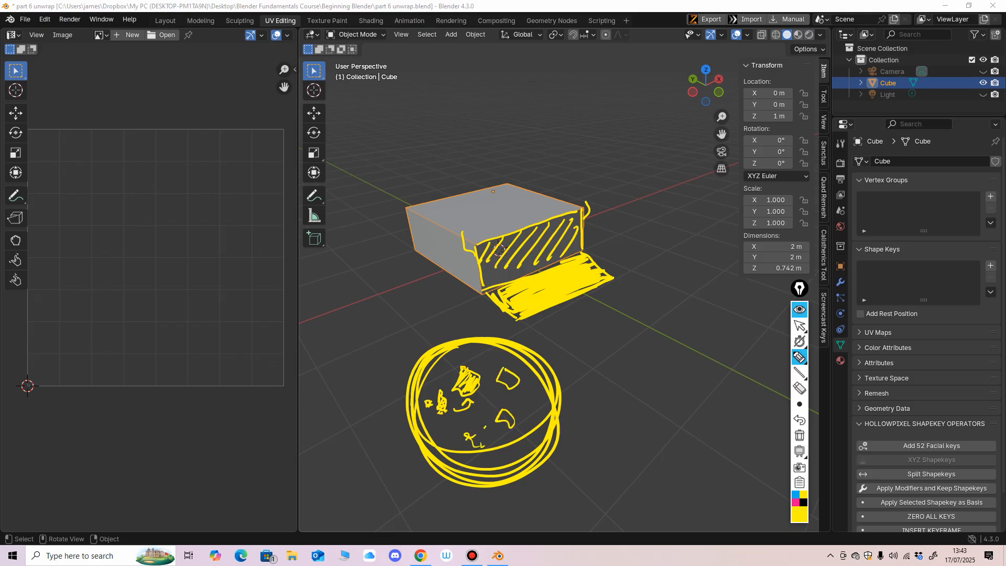
pyautogui.moveTo(485, 363); pyautogui.dragTo(500, 364)
# Draw an arrow from the globe to a hatched rectangle, and write "Map" with an arrow pointing back at the globe.
pyautogui.moveTo(555, 388)
pyautogui.mouseDown()
pyautogui.moveTo(612, 366)
pyautogui.moveTo(743, 427)
pyautogui.moveTo(788, 398)
pyautogui.moveTo(678, 316)
pyautogui.moveTo(636, 358)
pyautogui.moveTo(654, 343)
pyautogui.moveTo(749, 325)
pyautogui.moveTo(650, 404)
pyautogui.moveTo(781, 367)
pyautogui.moveTo(675, 429)
pyautogui.moveTo(786, 406)
pyautogui.moveTo(675, 421)
pyautogui.mouseUp()
pyautogui.moveTo(666, 468)
pyautogui.mouseDown()
pyautogui.moveTo(670, 454)
pyautogui.moveTo(704, 466)
pyautogui.mouseUp()
pyautogui.moveTo(708, 456)
pyautogui.mouseDown()
pyautogui.moveTo(711, 478)
pyautogui.moveTo(713, 461)
pyautogui.mouseUp()
pyautogui.moveTo(644, 459)
pyautogui.mouseDown()
pyautogui.moveTo(575, 463)
pyautogui.moveTo(597, 482)
pyautogui.mouseUp()
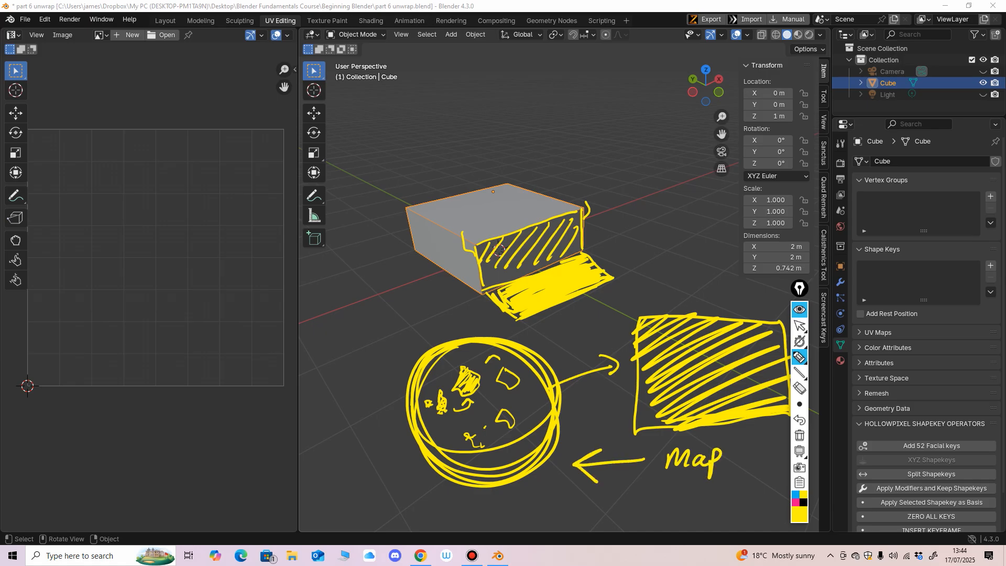
# Erase the globe, map and box annotations and restore the normal cursor.
pyautogui.click(799, 389)
pyautogui.moveTo(775, 379)
pyautogui.mouseDown()
pyautogui.moveTo(602, 358)
pyautogui.moveTo(441, 399)
pyautogui.mouseUp()
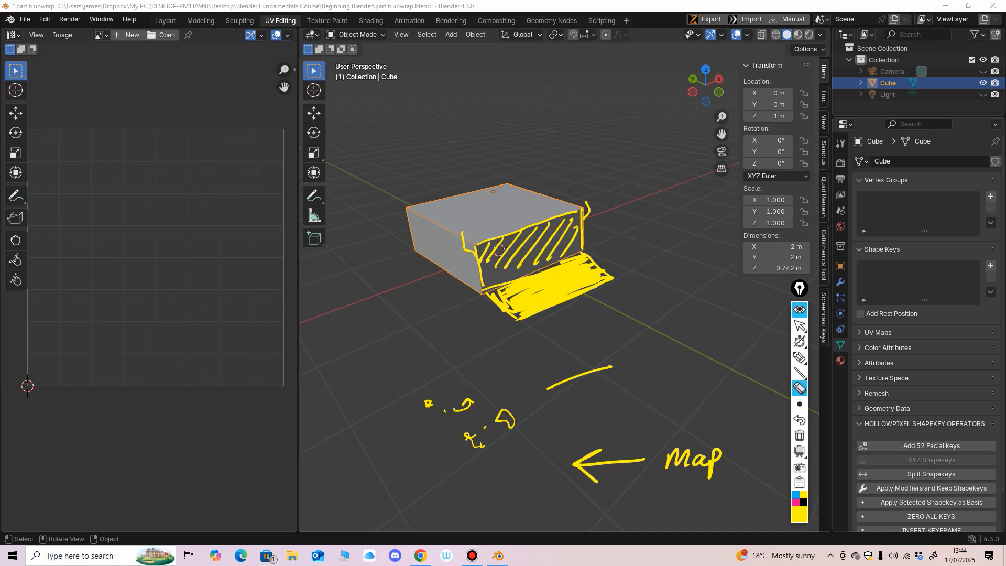
pyautogui.moveTo(511, 419)
pyautogui.mouseDown()
pyautogui.moveTo(426, 404)
pyautogui.moveTo(611, 465)
pyautogui.moveTo(715, 463)
pyautogui.mouseUp()
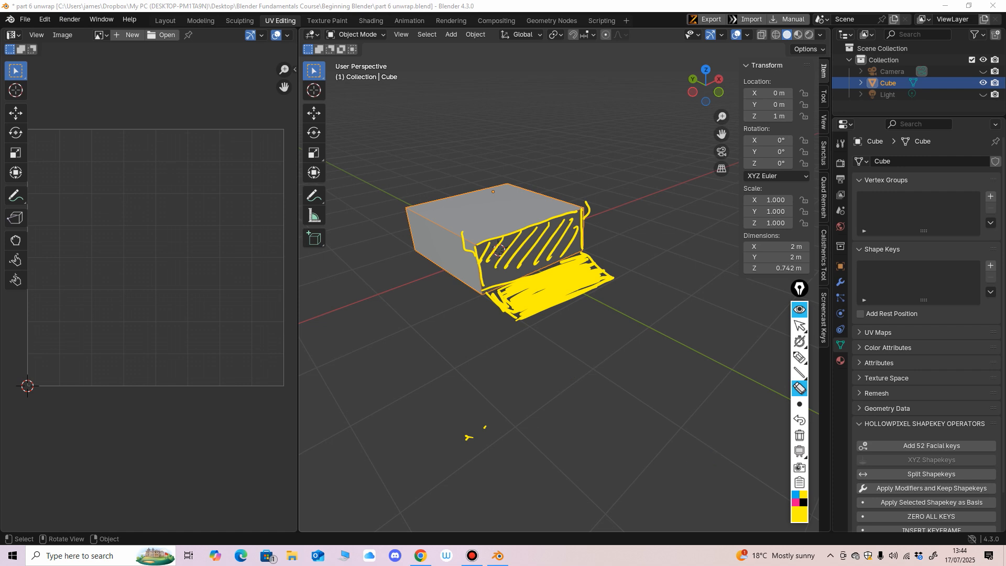
pyautogui.moveTo(474, 439)
pyautogui.mouseDown()
pyautogui.moveTo(465, 436)
pyautogui.moveTo(550, 283)
pyautogui.moveTo(544, 241)
pyautogui.moveTo(466, 246)
pyautogui.mouseUp()
pyautogui.click(800, 325)
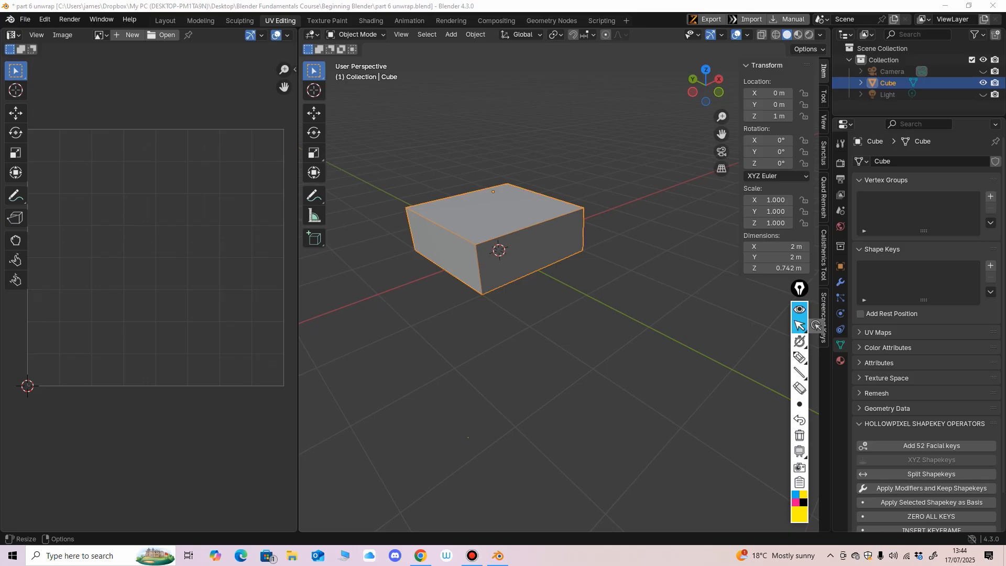
# Widen the 3D viewport and add a UV sphere mesh to the scene.
pyautogui.scroll(-1, 149, 292)
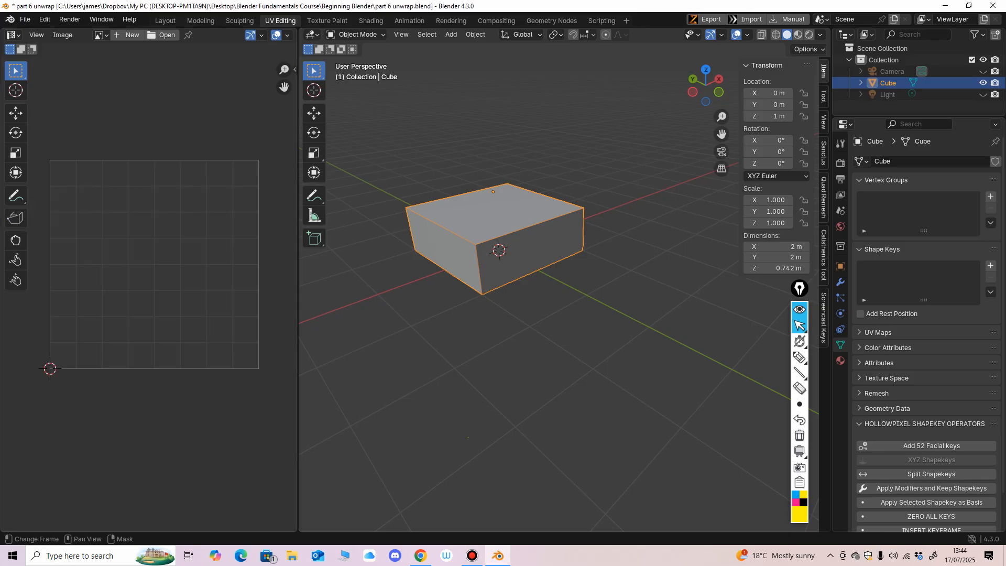
pyautogui.moveTo(299, 292); pyautogui.dragTo(253, 292)
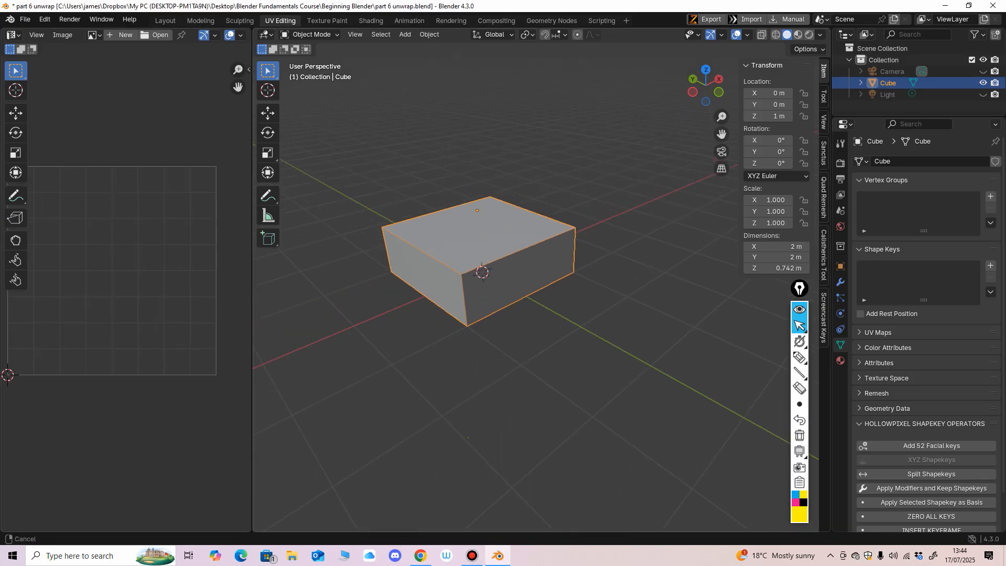
pyautogui.click(405, 34)
pyautogui.moveTo(424, 48)
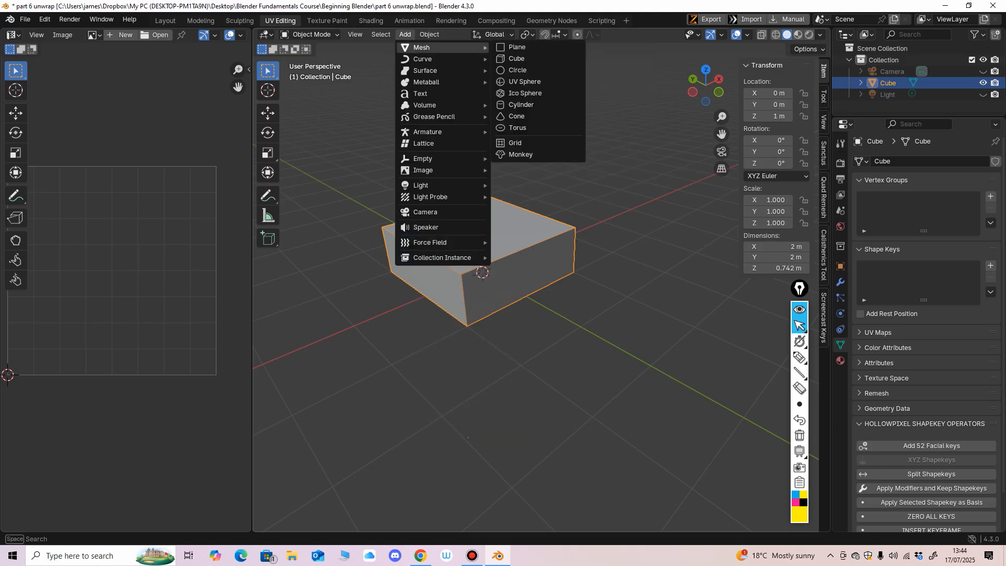
pyautogui.click(524, 81)
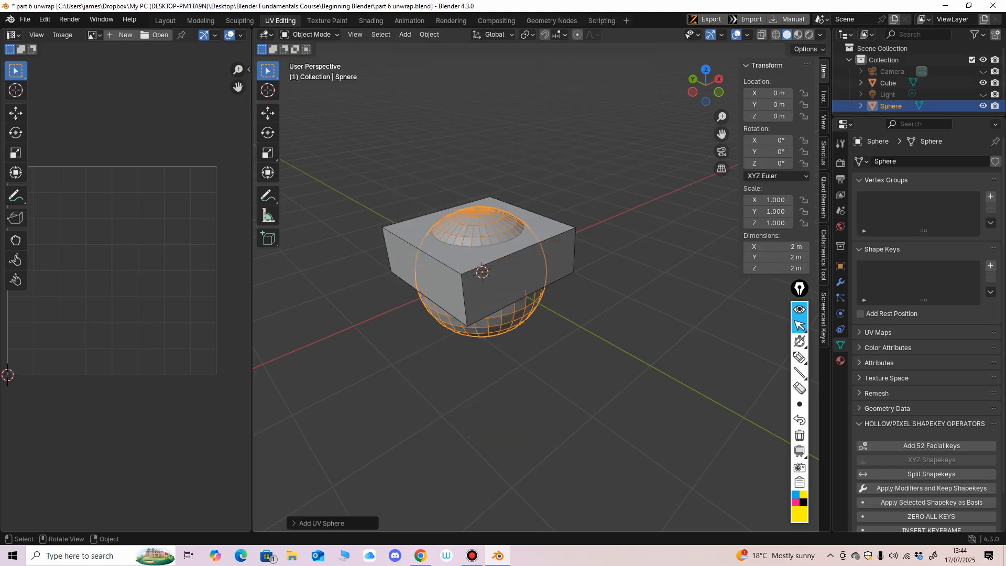
# Select only the UV sphere and move it up along Z to about 2.26 m, above the box.
pyautogui.moveTo(482, 291)
pyautogui.mouseDown(button='middle')
pyautogui.moveTo(485, 280)
pyautogui.moveTo(495, 305)
pyautogui.mouseUp(button='middle')
pyautogui.hotkey('alt', 'a')
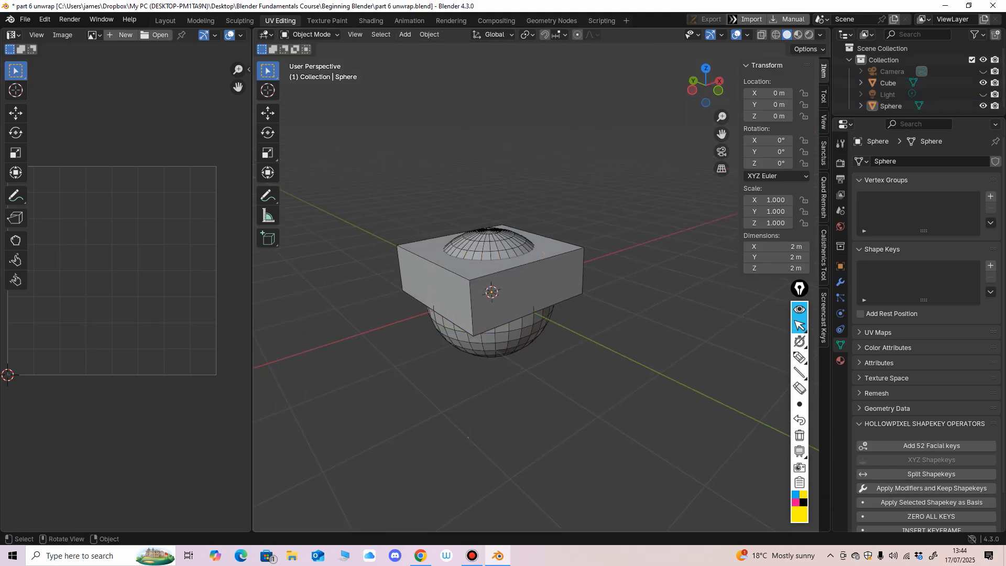
pyautogui.click(490, 343)
pyautogui.click(267, 113)
pyautogui.scroll(-3, 493, 246)
pyautogui.moveTo(512, 242); pyautogui.dragTo(513, 159)
pyautogui.moveTo(512, 159); pyautogui.dragTo(473, 117, button='middle')
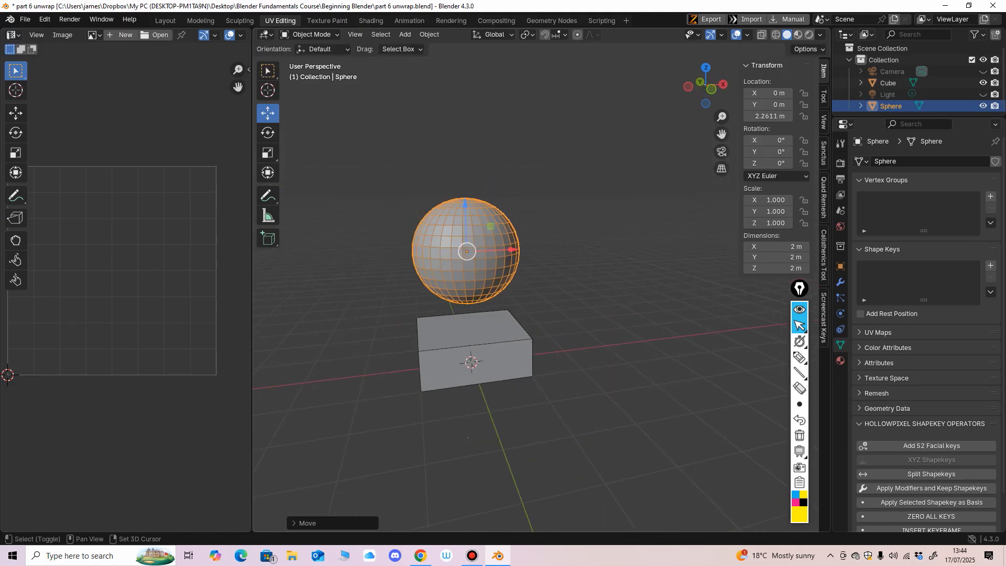
# Switch the sphere to Edit Mode to view its UV layout, and slightly widen the UV editor.
pyautogui.keyDown('shift'); pyautogui.moveTo(467, 251); pyautogui.dragTo(497, 241, button='middle'); pyautogui.keyUp('shift')
pyautogui.moveTo(125, 261); pyautogui.dragTo(156, 254, button='middle')
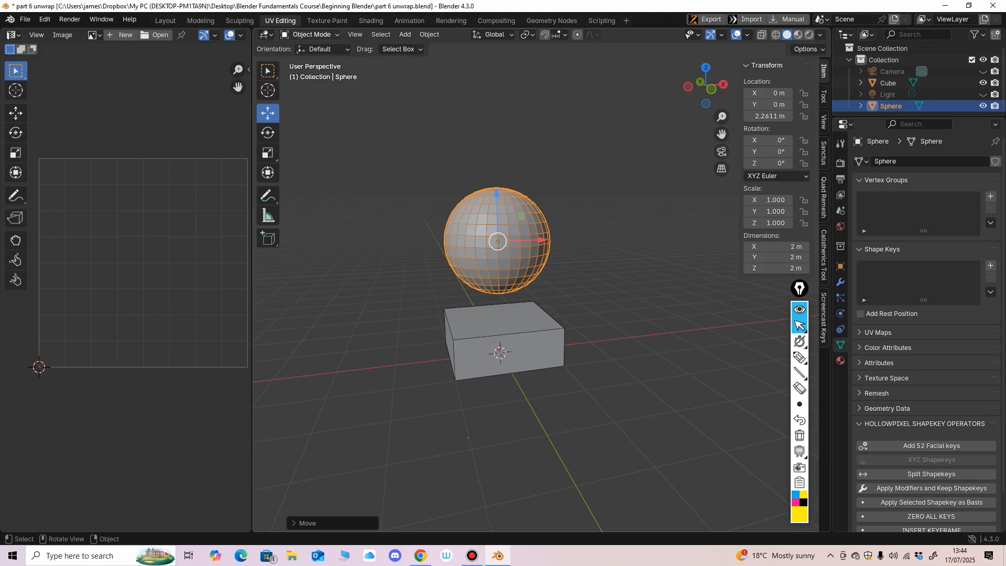
pyautogui.click(309, 35)
pyautogui.click(310, 59)
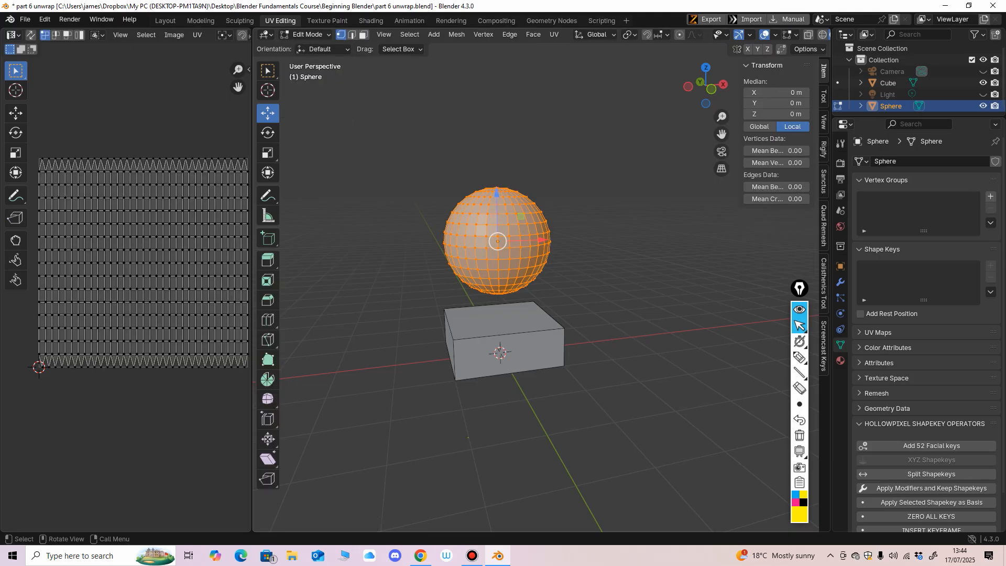
pyautogui.moveTo(498, 251); pyautogui.dragTo(580, 253, button='middle')
pyautogui.moveTo(252, 253); pyautogui.dragTo(272, 253)
pyautogui.moveTo(158, 256); pyautogui.dragTo(138, 264, button='middle')
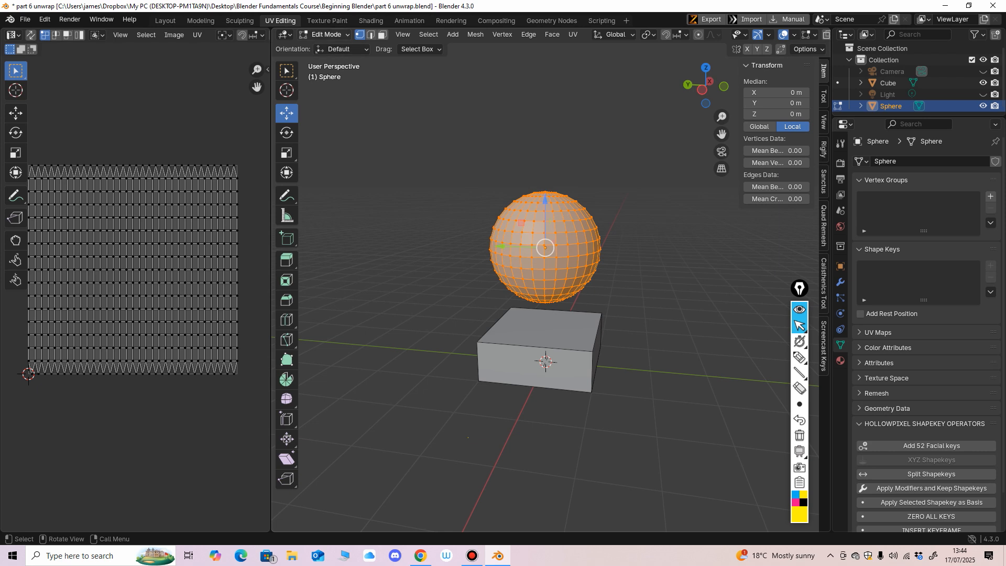
# Leave the sphere's Edit Mode and open the box in Edit Mode with all its geometry selected to view its UV layout.
pyautogui.click(325, 34)
pyautogui.click(334, 47)
pyautogui.click(534, 345)
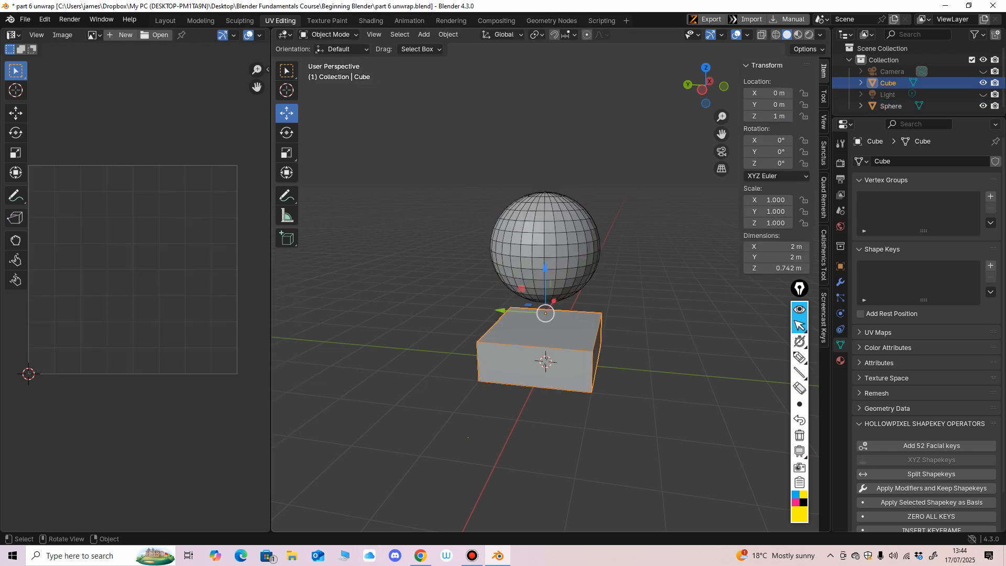
pyautogui.click(327, 34)
pyautogui.click(327, 47)
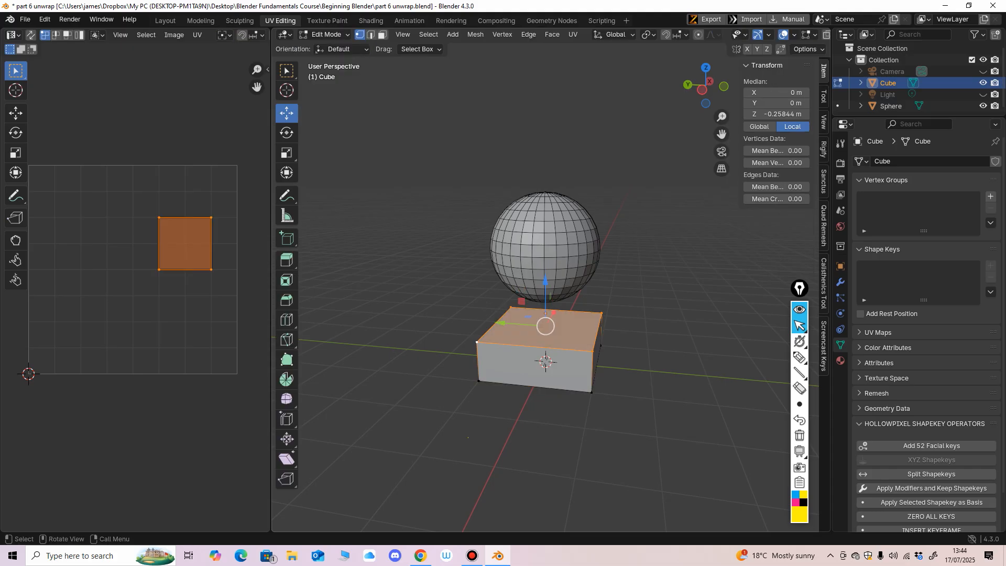
pyautogui.press('a')
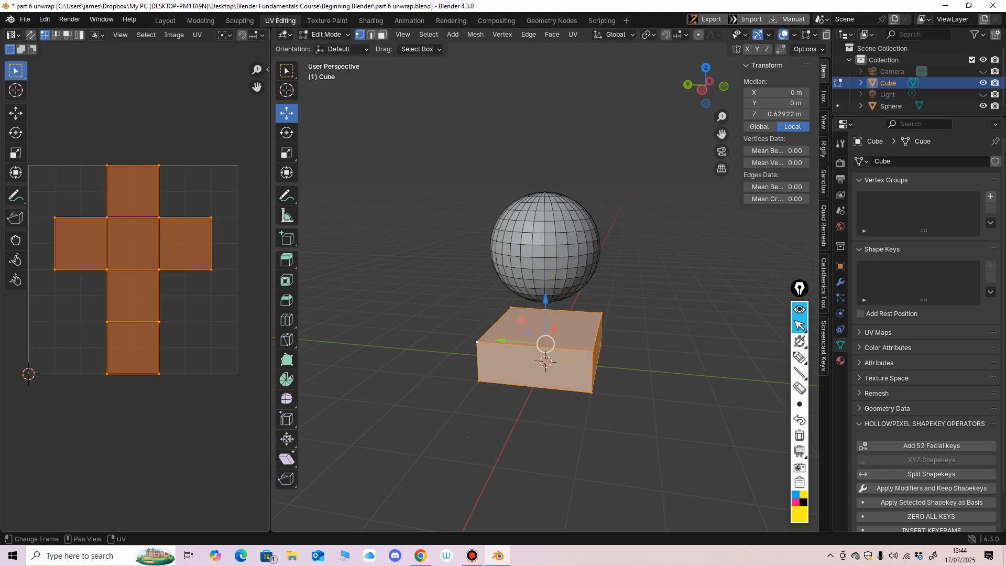
# Return to Object Mode, open the sphere in Edit Mode, and widen the UV editor.
pyautogui.click(324, 34)
pyautogui.click(329, 48)
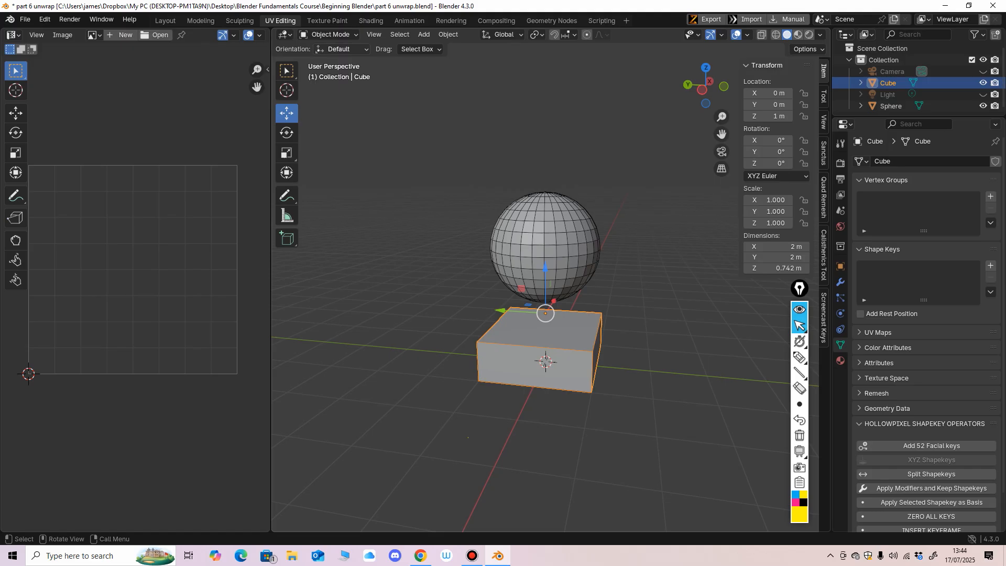
pyautogui.click(545, 247)
pyautogui.moveTo(545, 247); pyautogui.dragTo(482, 258, button='middle')
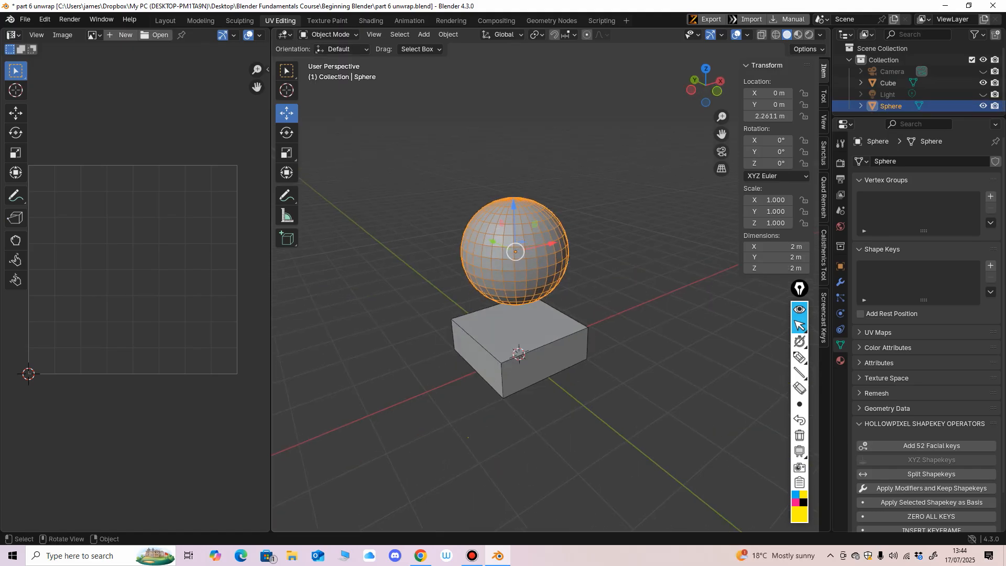
pyautogui.click(327, 34)
pyautogui.click(329, 47)
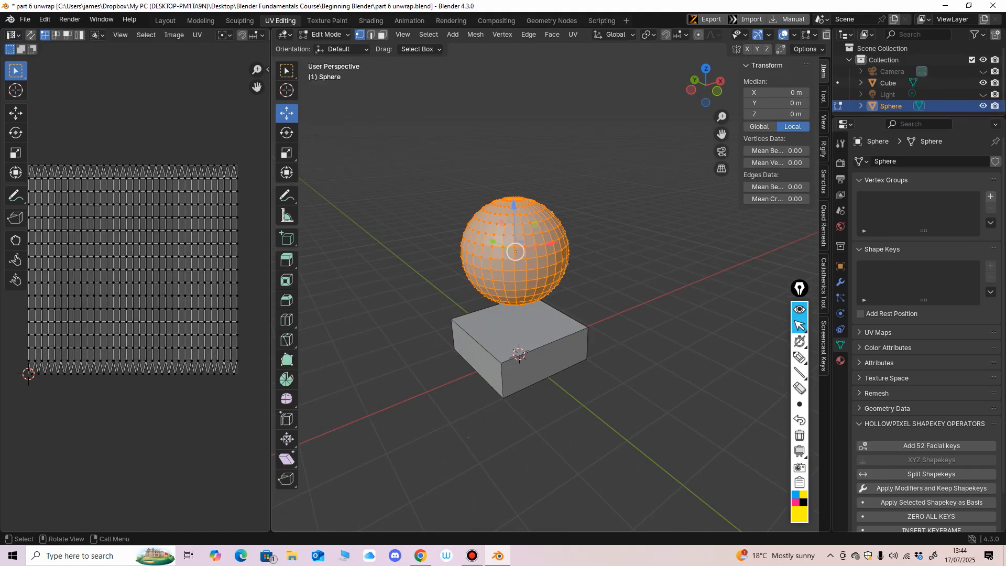
pyautogui.moveTo(271, 262); pyautogui.dragTo(344, 262)
# Handwrite "3D" beside the sphere with the pen and draw an arrow from it toward the UV layout.
pyautogui.click(799, 357)
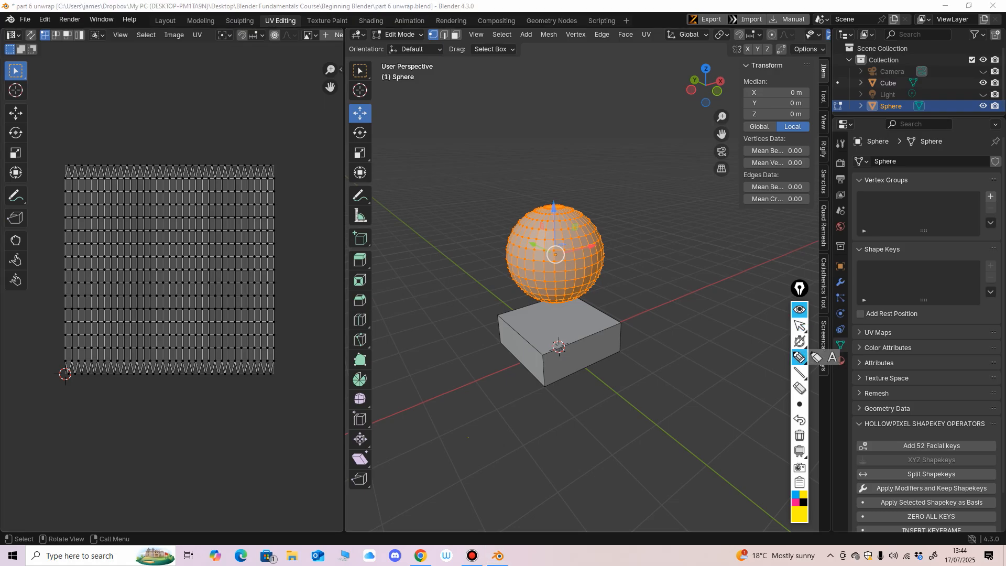
pyautogui.moveTo(477, 190); pyautogui.dragTo(484, 218)
pyautogui.moveTo(502, 190)
pyautogui.mouseDown()
pyautogui.moveTo(503, 216)
pyautogui.moveTo(508, 190)
pyautogui.moveTo(385, 141)
pyautogui.moveTo(308, 140)
pyautogui.mouseUp()
pyautogui.moveTo(314, 134); pyautogui.dragTo(322, 157)
# Draw a yellow frame around the sphere's UV layout and handwrite "2D" above it.
pyautogui.moveTo(57, 155)
pyautogui.mouseDown()
pyautogui.moveTo(56, 272)
pyautogui.moveTo(302, 385)
pyautogui.moveTo(262, 155)
pyautogui.moveTo(58, 151)
pyautogui.mouseUp()
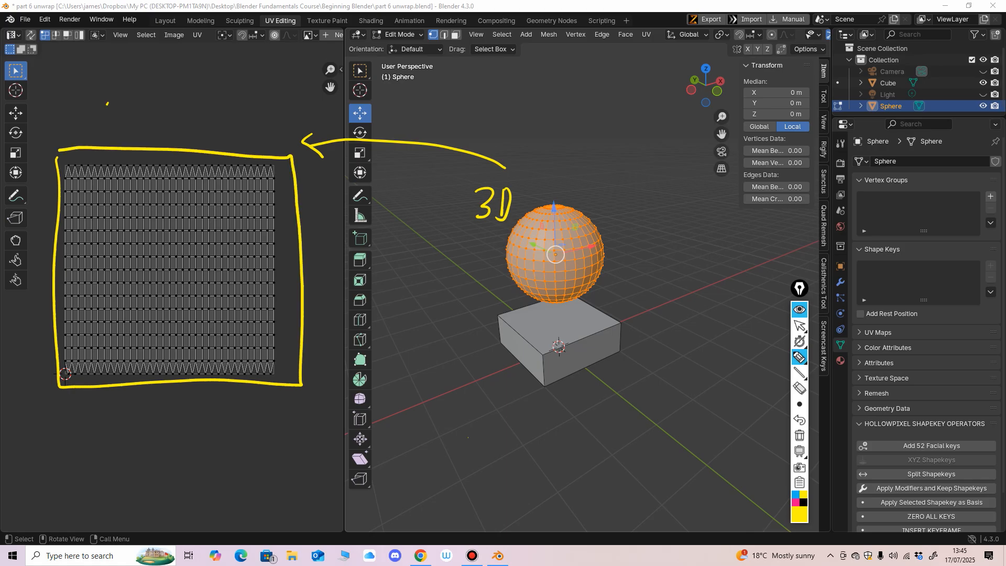
pyautogui.moveTo(107, 103); pyautogui.dragTo(152, 126)
pyautogui.moveTo(148, 94); pyautogui.dragTo(151, 127)
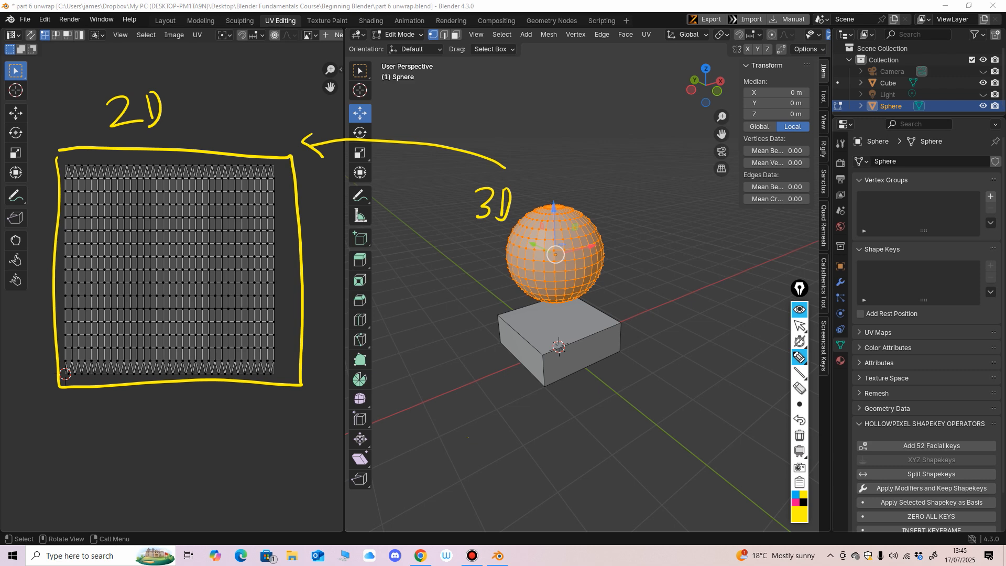
# Erase the handwritten "3D" and "2D" labels, the arrow and the yellow frame, and narrow the UV editor.
pyautogui.click(798, 326)
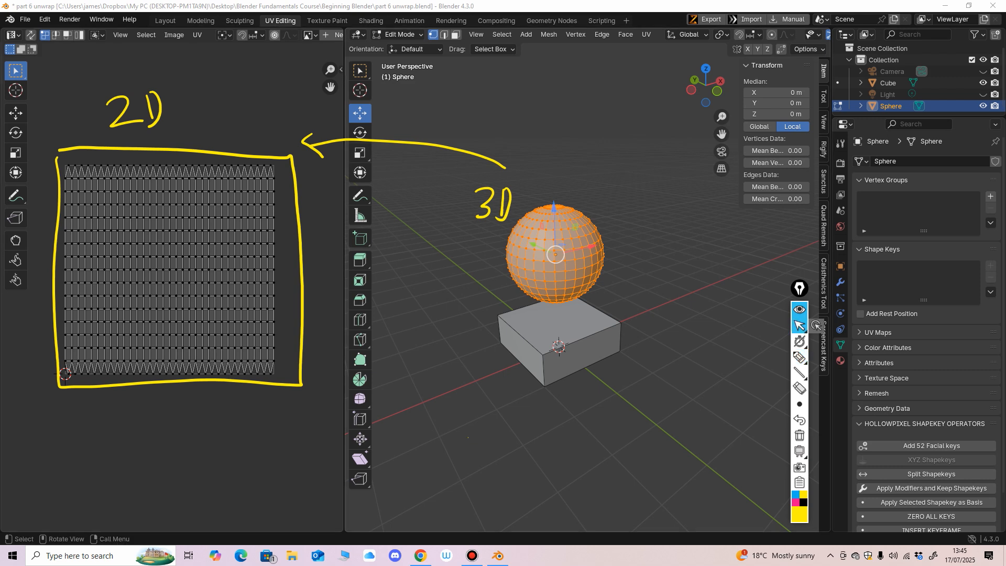
pyautogui.click(798, 388)
pyautogui.moveTo(479, 201); pyautogui.dragTo(506, 204)
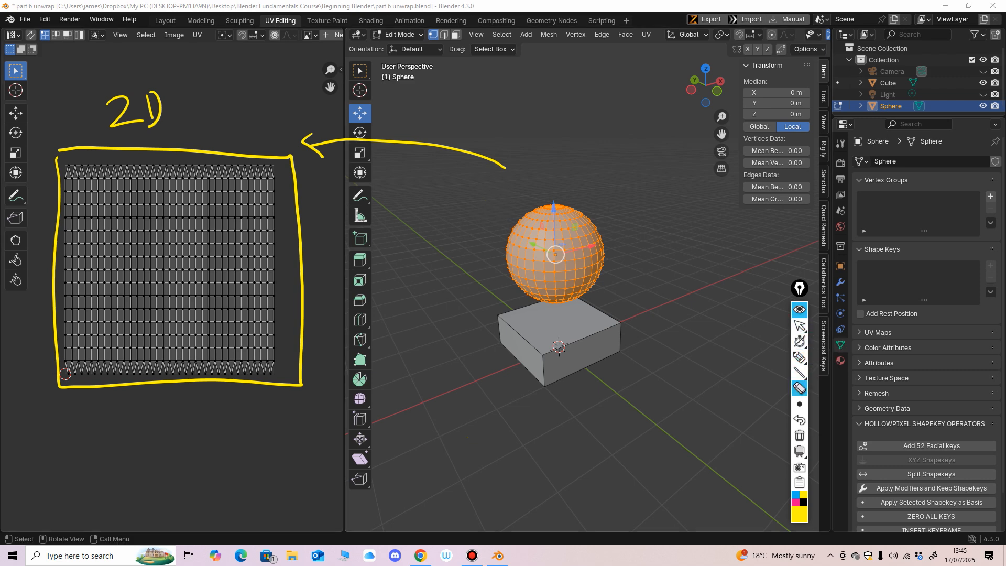
pyautogui.moveTo(492, 163)
pyautogui.mouseDown()
pyautogui.moveTo(252, 154)
pyautogui.moveTo(121, 110)
pyautogui.moveTo(312, 144)
pyautogui.mouseUp()
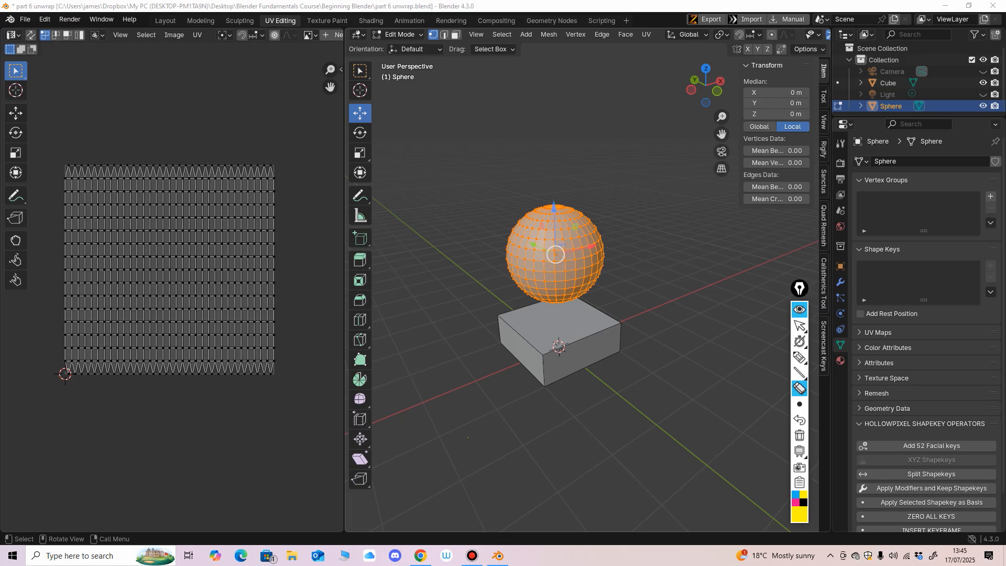
pyautogui.click(799, 325)
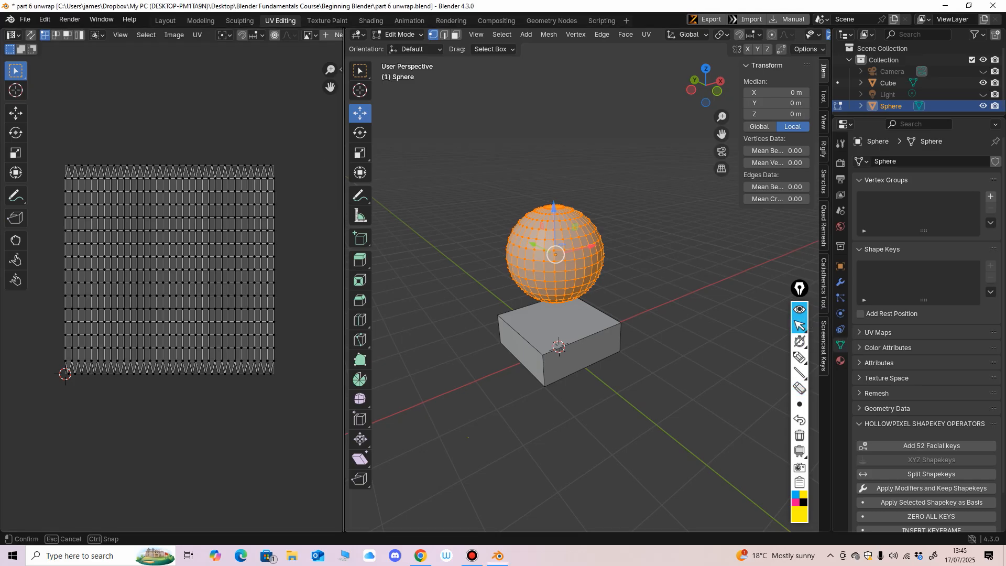
pyautogui.moveTo(344, 294); pyautogui.dragTo(260, 293)
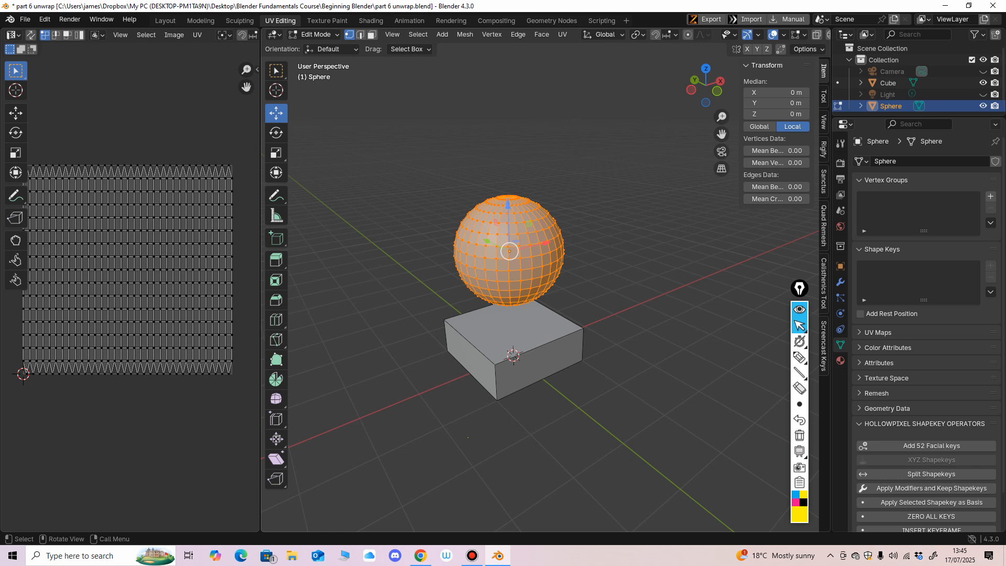
# Handwrite "UV" and "XY" above the sphere with the pen and underline "XY".
pyautogui.click(799, 357)
pyautogui.moveTo(404, 90)
pyautogui.mouseDown()
pyautogui.moveTo(407, 118)
pyautogui.moveTo(426, 91)
pyautogui.moveTo(473, 83)
pyautogui.mouseUp()
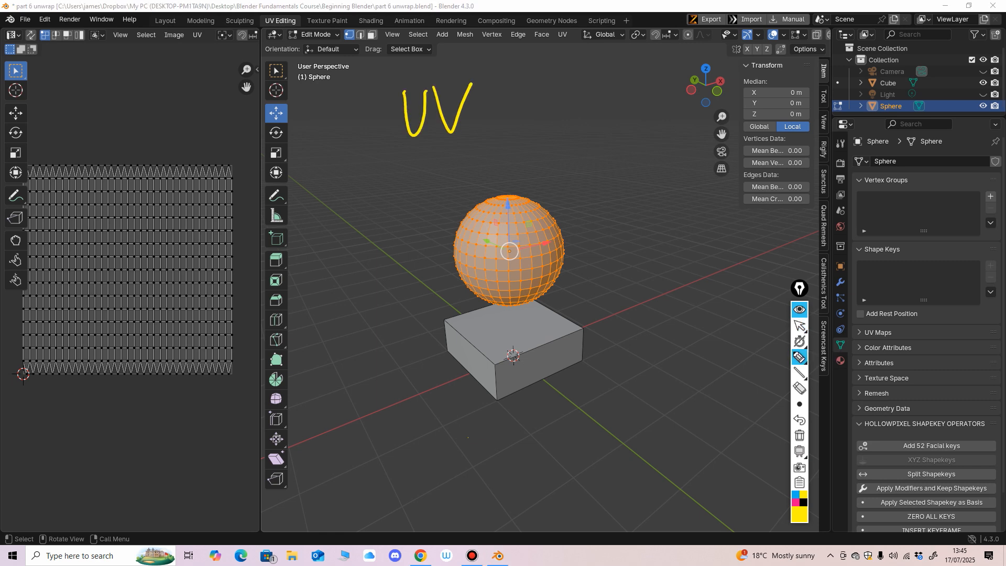
pyautogui.moveTo(567, 86); pyautogui.dragTo(594, 133)
pyautogui.moveTo(592, 86)
pyautogui.mouseDown()
pyautogui.moveTo(562, 134)
pyautogui.moveTo(623, 107)
pyautogui.mouseUp()
pyautogui.moveTo(644, 81); pyautogui.dragTo(619, 137)
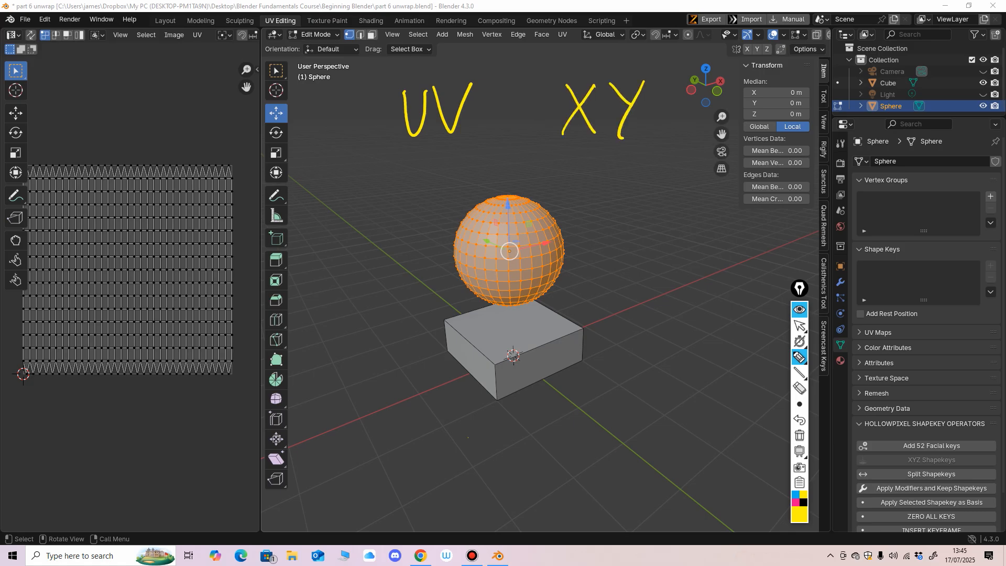
pyautogui.moveTo(553, 152)
pyautogui.mouseDown()
pyautogui.moveTo(645, 152)
pyautogui.moveTo(592, 157)
pyautogui.moveTo(619, 158)
pyautogui.mouseUp()
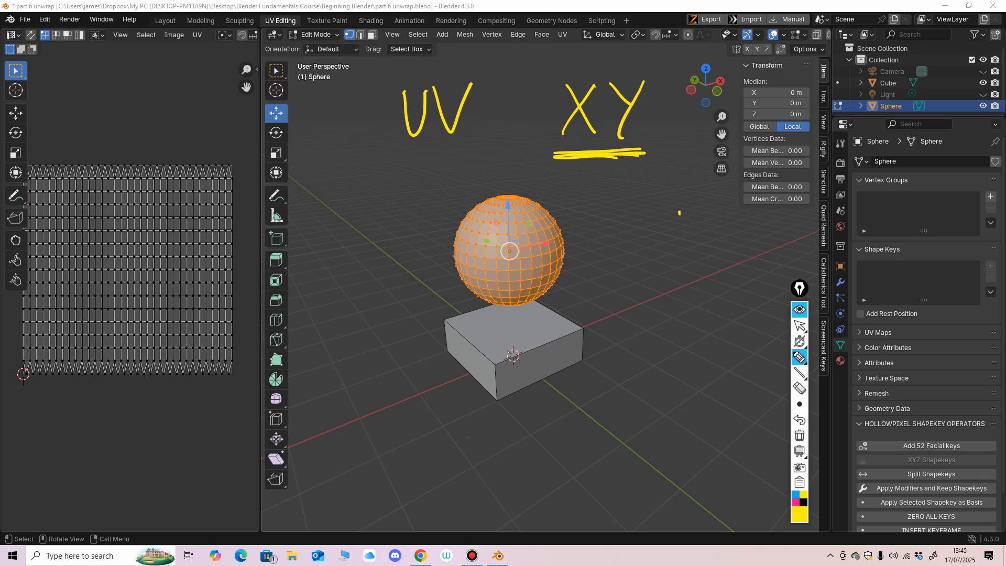
# Handwrite "XYZ" beside the sphere and sketch three axis arrows spreading from one point below it.
pyautogui.moveTo(678, 212); pyautogui.dragTo(694, 230)
pyautogui.moveTo(693, 211); pyautogui.dragTo(678, 231)
pyautogui.moveTo(697, 210)
pyautogui.mouseDown()
pyautogui.moveTo(702, 230)
pyautogui.moveTo(733, 228)
pyautogui.mouseUp()
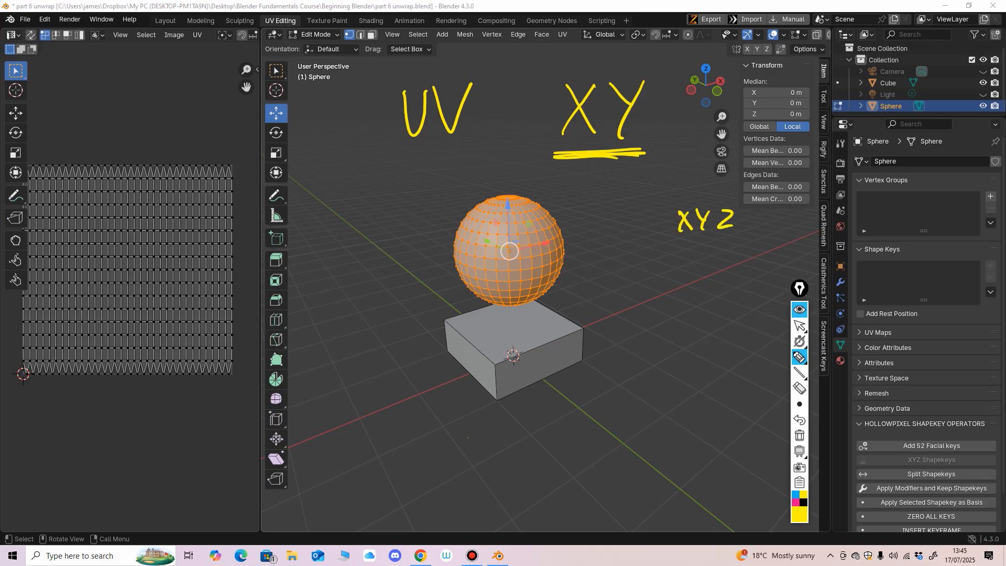
pyautogui.moveTo(687, 296)
pyautogui.mouseDown()
pyautogui.moveTo(715, 273)
pyautogui.moveTo(691, 332)
pyautogui.moveTo(700, 321)
pyautogui.mouseUp()
pyautogui.moveTo(702, 274)
pyautogui.mouseDown()
pyautogui.moveTo(716, 286)
pyautogui.moveTo(653, 282)
pyautogui.mouseUp()
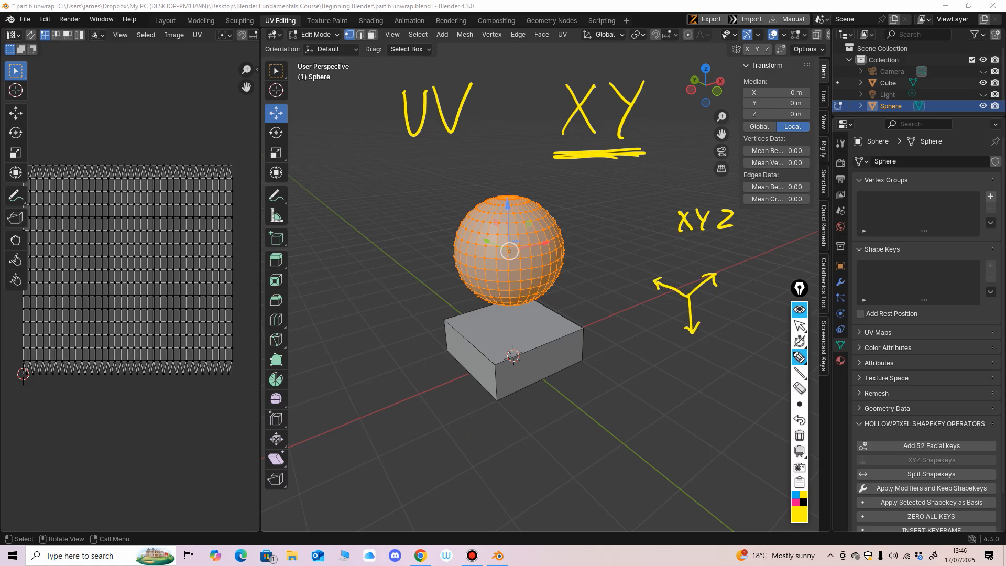
# Underline "UV", draw a curved arrow from it to "XY", and erase all the pen annotations.
pyautogui.moveTo(393, 147)
pyautogui.mouseDown()
pyautogui.moveTo(474, 138)
pyautogui.moveTo(414, 146)
pyautogui.mouseUp()
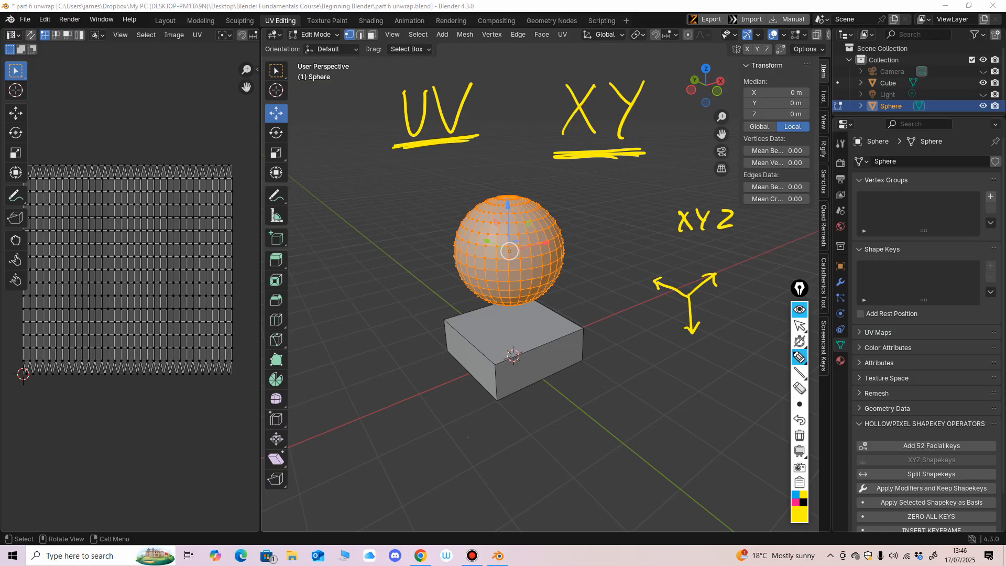
pyautogui.moveTo(478, 107)
pyautogui.mouseDown()
pyautogui.moveTo(547, 94)
pyautogui.moveTo(537, 107)
pyautogui.mouseUp()
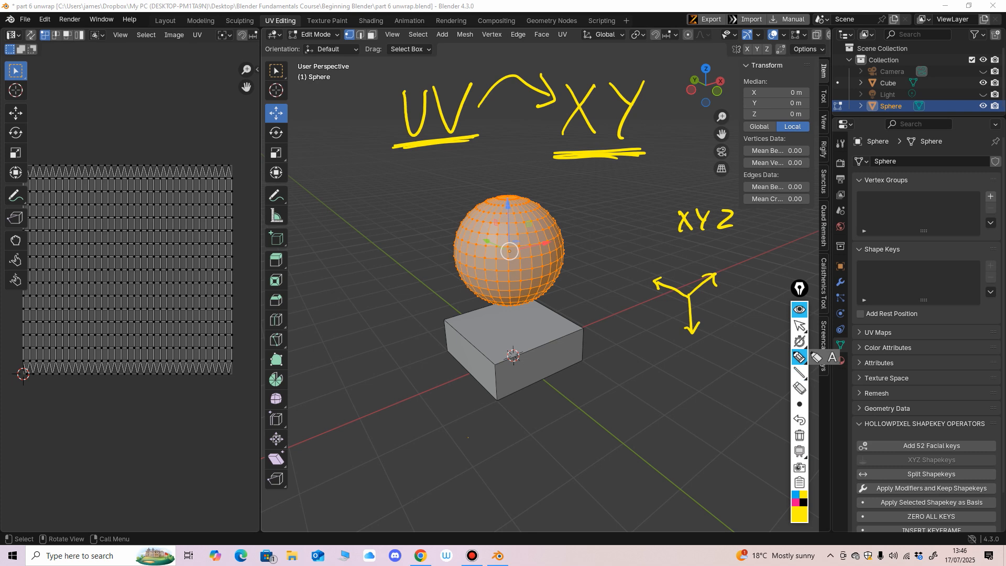
pyautogui.moveTo(112, 287)
pyautogui.mouseDown()
pyautogui.moveTo(192, 282)
pyautogui.moveTo(182, 300)
pyautogui.moveTo(211, 191)
pyautogui.mouseUp()
pyautogui.moveTo(197, 226); pyautogui.dragTo(229, 217)
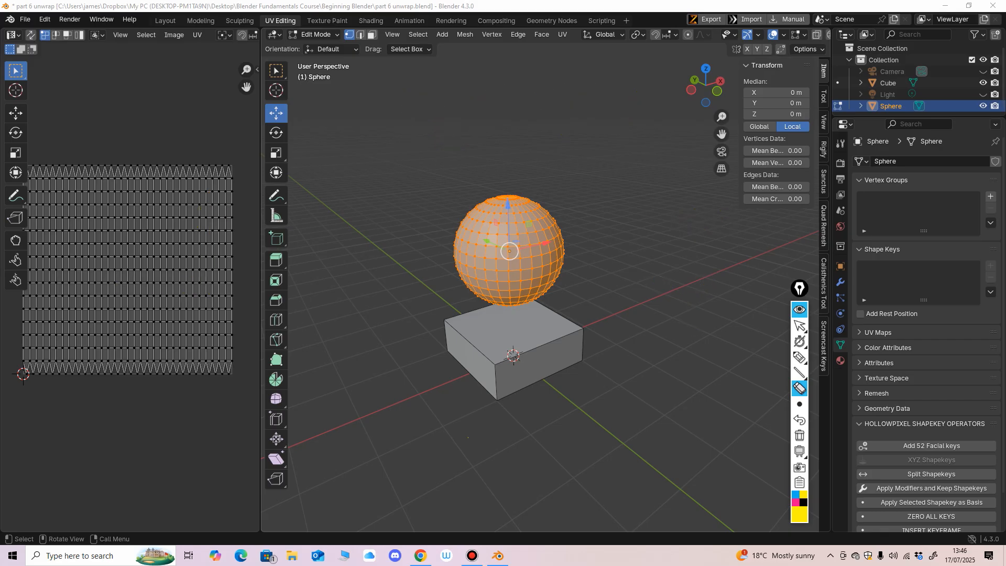
pyautogui.click(802, 326)
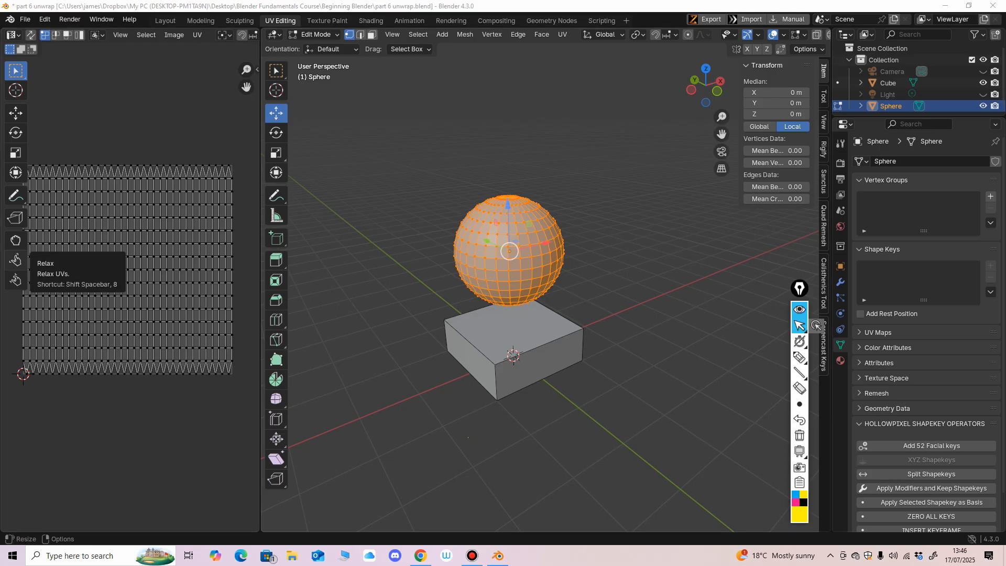
# Return to Object Mode and hide the sphere in the viewport.
pyautogui.moveTo(623, 325)
pyautogui.mouseDown(button='middle')
pyautogui.moveTo(608, 309)
pyautogui.moveTo(631, 309)
pyautogui.moveTo(606, 317)
pyautogui.mouseUp(button='middle')
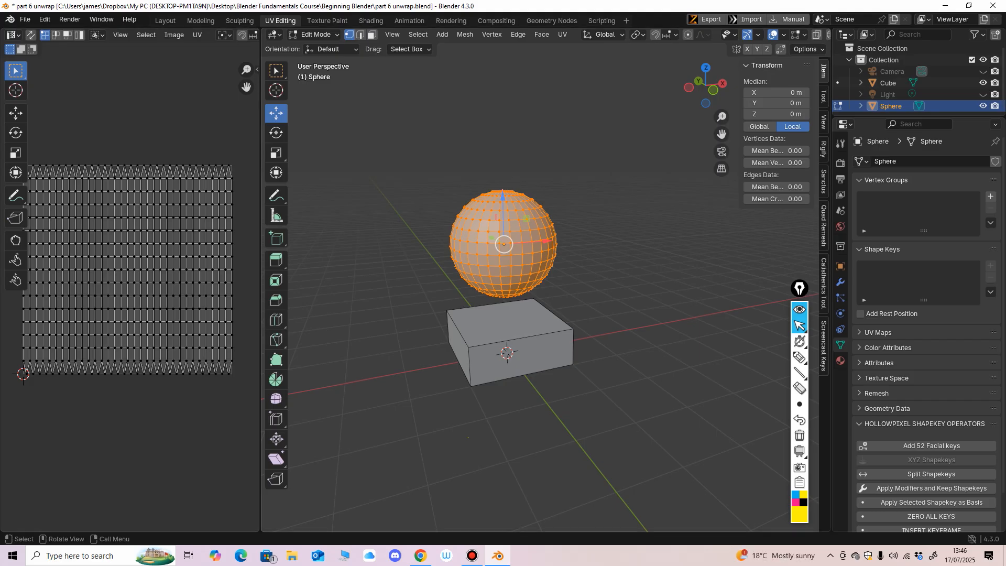
pyautogui.click(316, 35)
pyautogui.click(316, 48)
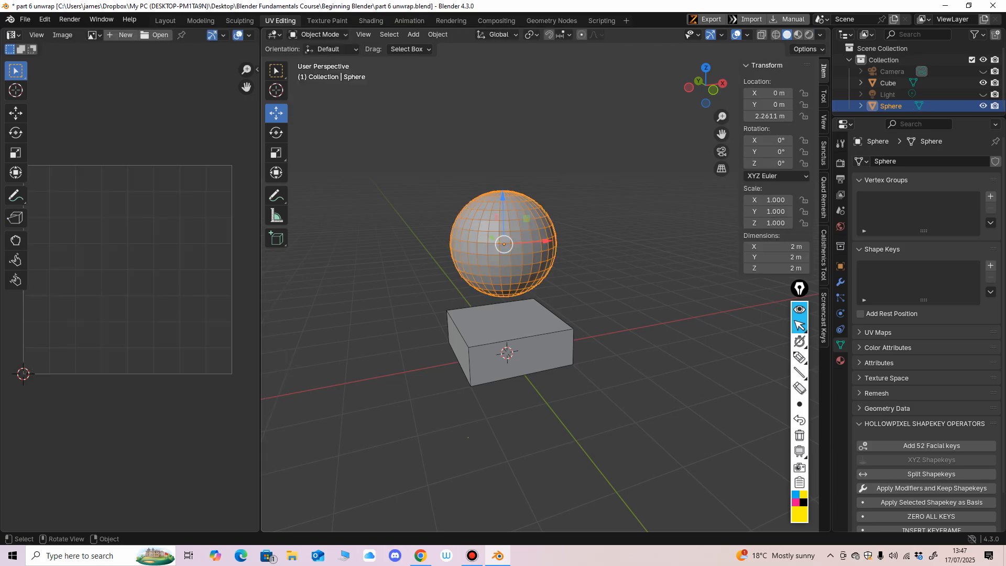
pyautogui.hotkey('alt', 'a')
pyautogui.click(503, 244)
pyautogui.moveTo(916, 116); pyautogui.dragTo(916, 306)
pyautogui.click(983, 106)
# Select the box and open it in Edit Mode with all its geometry selected to show its UV layout.
pyautogui.moveTo(523, 346); pyautogui.dragTo(519, 315, button='middle')
pyautogui.click(487, 283)
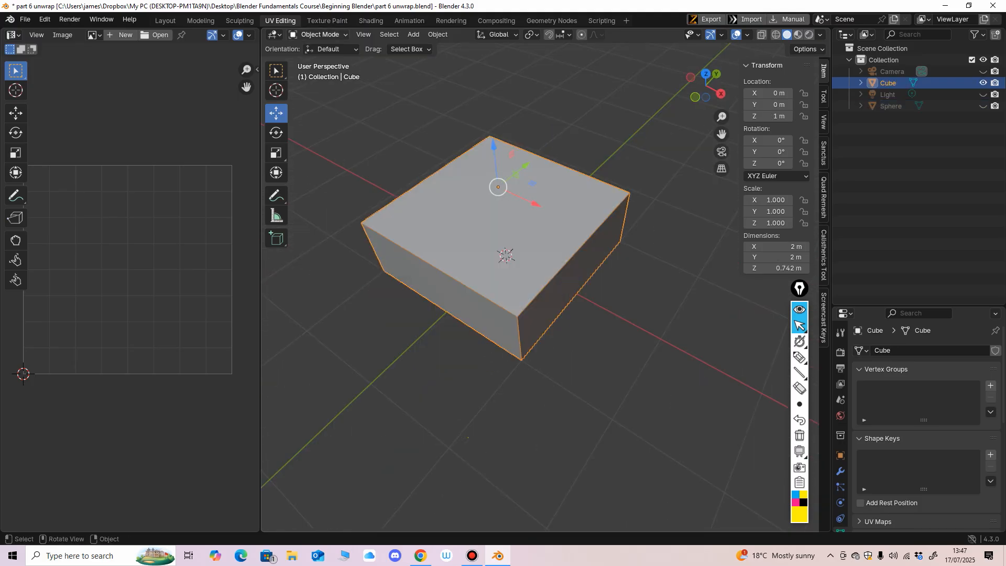
pyautogui.click(320, 34)
pyautogui.click(318, 60)
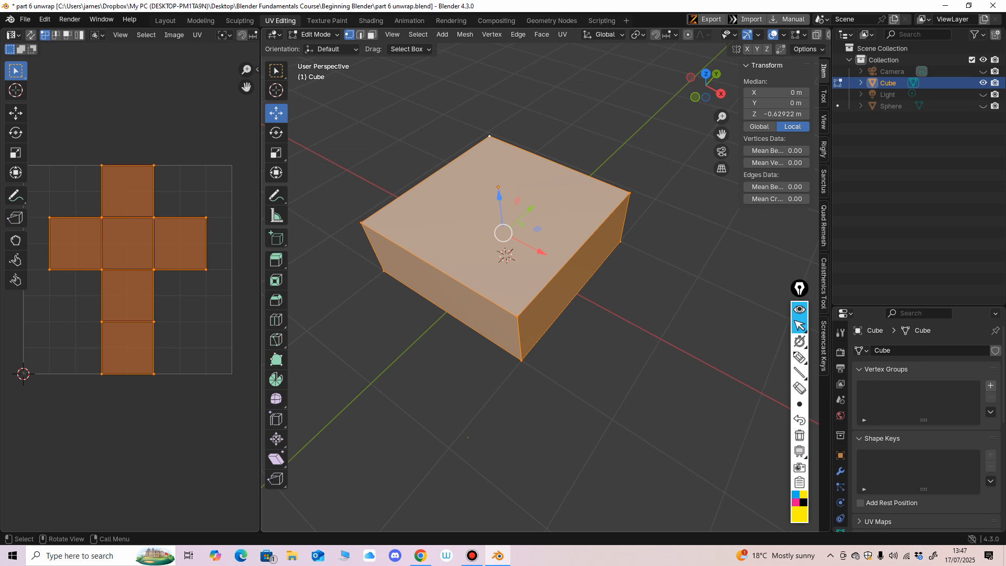
pyautogui.click(521, 359)
pyautogui.press('a')
pyautogui.moveTo(521, 360); pyautogui.dragTo(570, 325, button='middle')
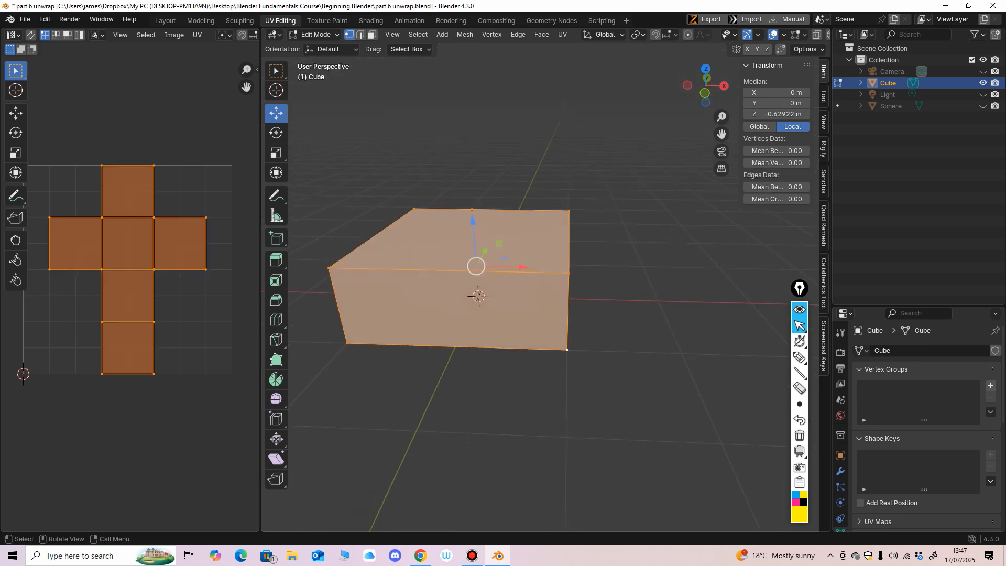
# Narrow the UV editor slightly and return the box to Object Mode.
pyautogui.moveTo(260, 50); pyautogui.dragTo(240, 50)
pyautogui.click(295, 34)
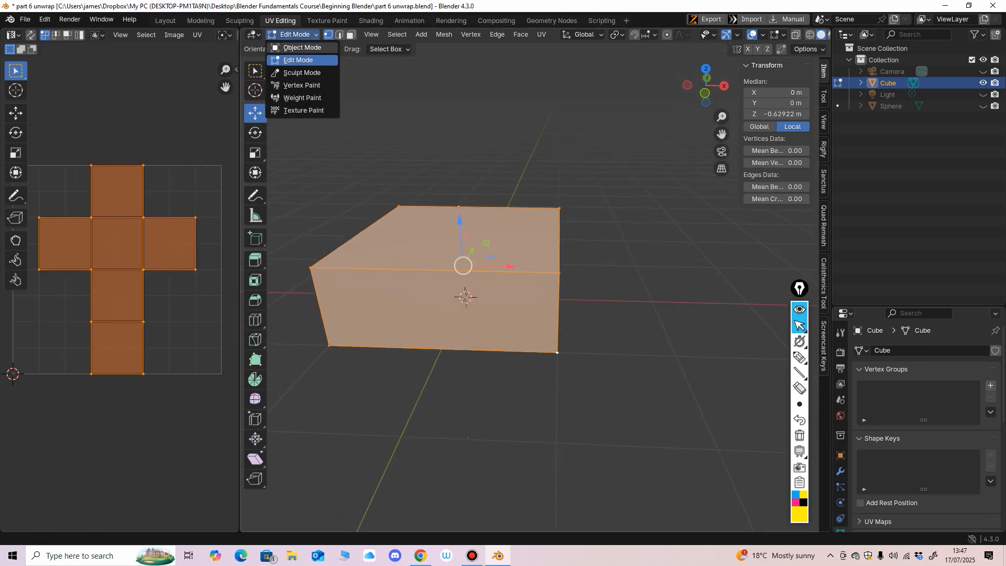
pyautogui.click(302, 47)
pyautogui.moveTo(515, 220); pyautogui.dragTo(490, 226, button='middle')
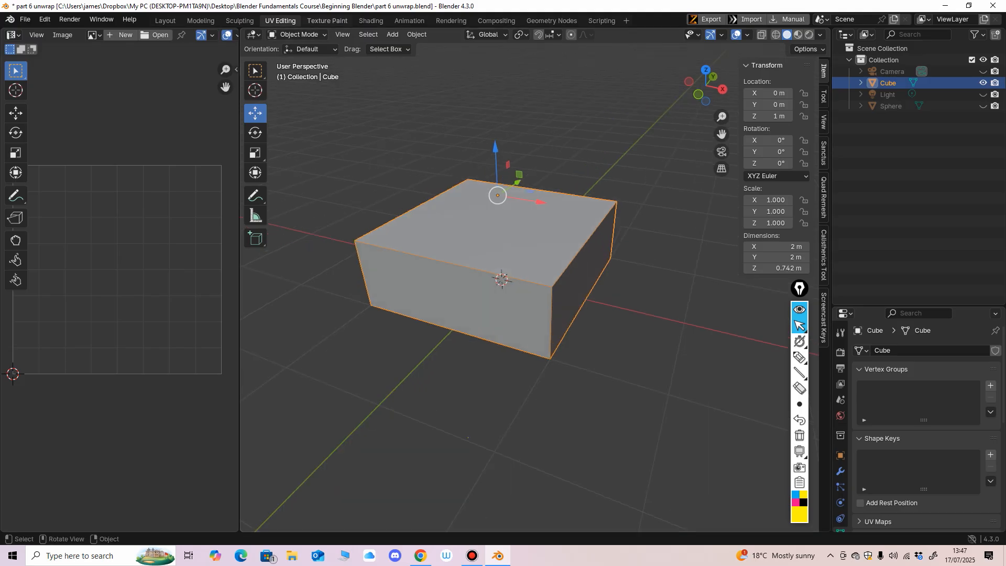
# Reopen the box in Edit Mode and switch to edge selection.
pyautogui.click(297, 34)
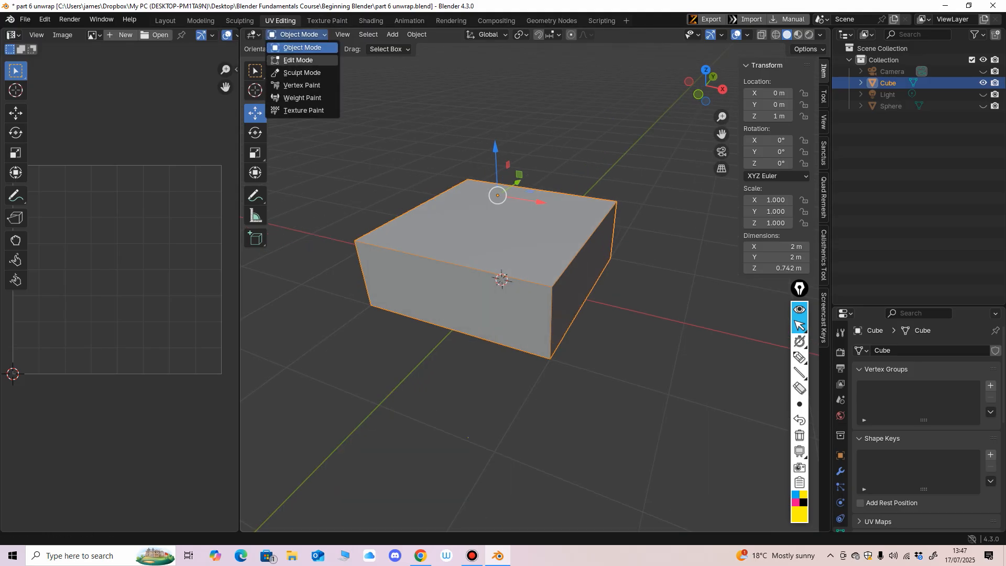
pyautogui.click(294, 60)
pyautogui.moveTo(293, 68); pyautogui.dragTo(314, 78, button='middle')
pyautogui.moveTo(524, 262); pyautogui.dragTo(502, 263, button='middle')
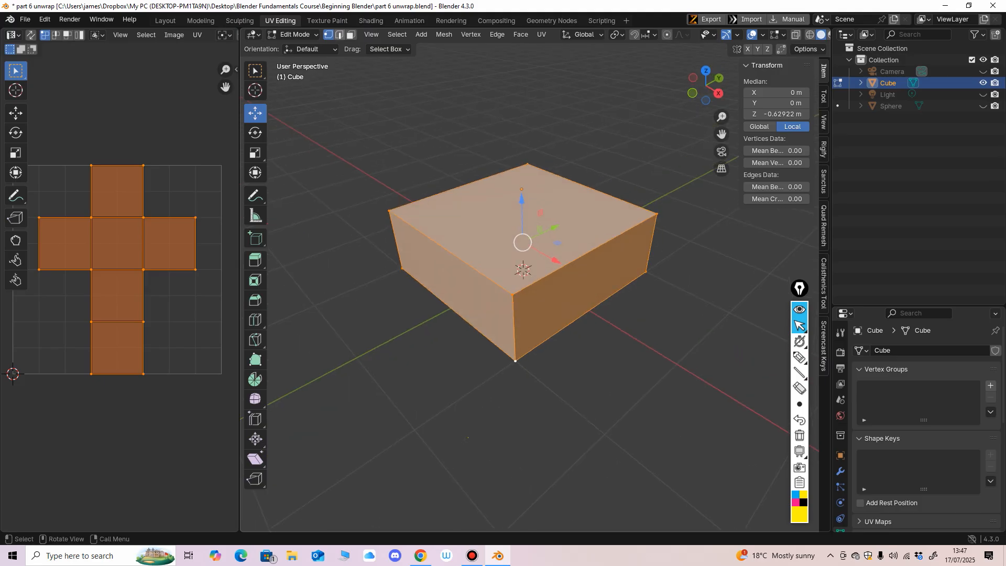
pyautogui.press('2')
# Circle the edge selection mode with the pen, handwrite an underlined "edge mode" beside it, and add an arrow.
pyautogui.click(798, 358)
pyautogui.moveTo(339, 21)
pyautogui.mouseDown()
pyautogui.moveTo(334, 46)
pyautogui.moveTo(327, 24)
pyautogui.mouseUp()
pyautogui.moveTo(386, 69); pyautogui.dragTo(400, 78)
pyautogui.moveTo(411, 71); pyautogui.dragTo(414, 92)
pyautogui.moveTo(423, 76); pyautogui.dragTo(492, 78)
pyautogui.moveTo(387, 92); pyautogui.dragTo(518, 85)
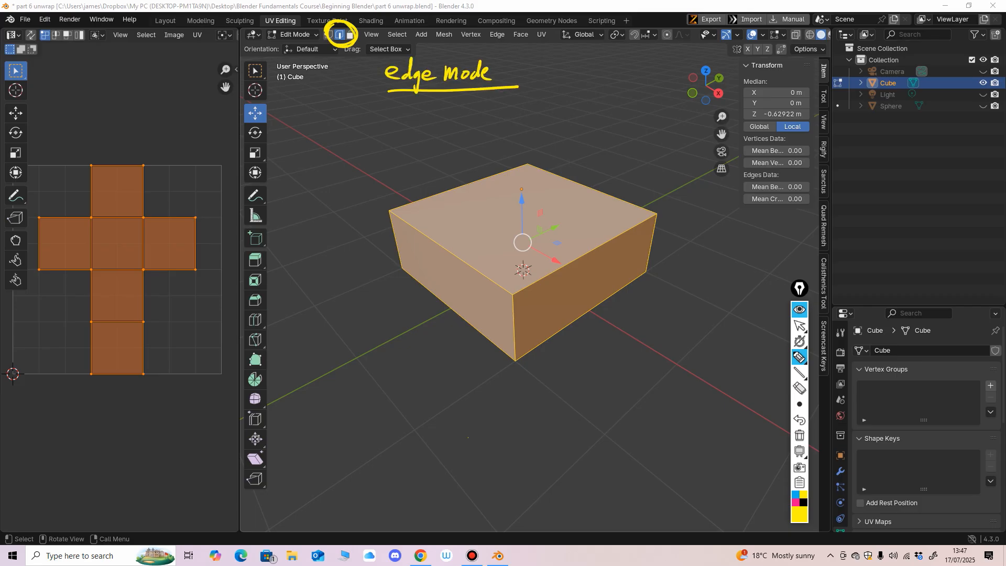
pyautogui.moveTo(363, 82)
pyautogui.mouseDown()
pyautogui.moveTo(343, 60)
pyautogui.moveTo(359, 66)
pyautogui.mouseUp()
# Trace the two front edges of the box's top face with the yellow pen.
pyautogui.moveTo(393, 214)
pyautogui.mouseDown()
pyautogui.moveTo(510, 295)
pyautogui.moveTo(652, 219)
pyautogui.mouseUp()
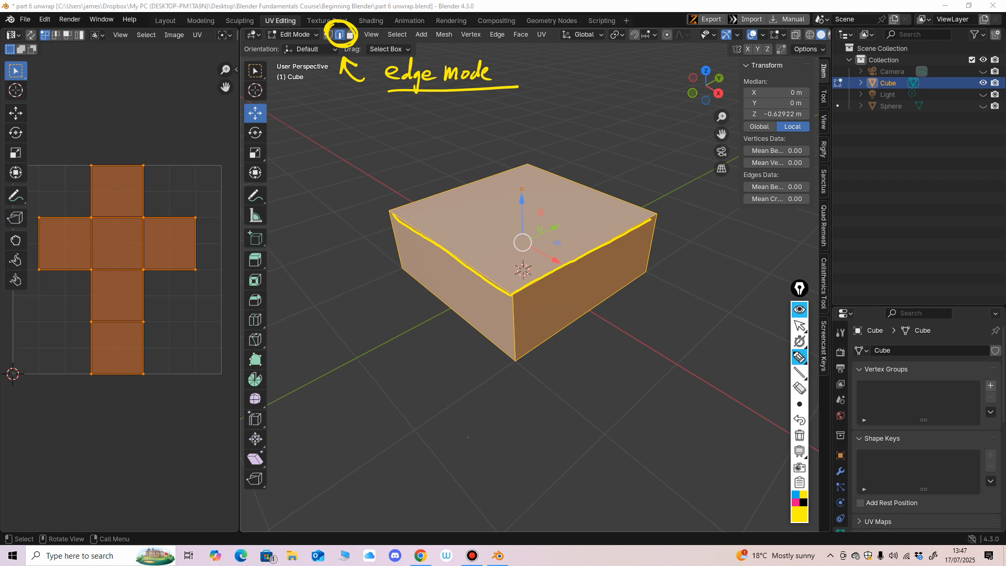
pyautogui.moveTo(399, 220); pyautogui.dragTo(501, 292)
pyautogui.moveTo(575, 262); pyautogui.dragTo(643, 227)
# Handwrite "Seam – edge" below the box with an arrow to its lower edge, and draw another arrow toward the UV layout.
pyautogui.moveTo(504, 404)
pyautogui.mouseDown()
pyautogui.moveTo(487, 426)
pyautogui.moveTo(544, 427)
pyautogui.mouseUp()
pyautogui.moveTo(550, 419)
pyautogui.mouseDown()
pyautogui.moveTo(627, 412)
pyautogui.moveTo(623, 423)
pyautogui.mouseUp()
pyautogui.moveTo(641, 399)
pyautogui.mouseDown()
pyautogui.moveTo(646, 429)
pyautogui.moveTo(663, 413)
pyautogui.mouseUp()
pyautogui.moveTo(540, 395)
pyautogui.mouseDown()
pyautogui.moveTo(550, 343)
pyautogui.moveTo(554, 352)
pyautogui.mouseUp()
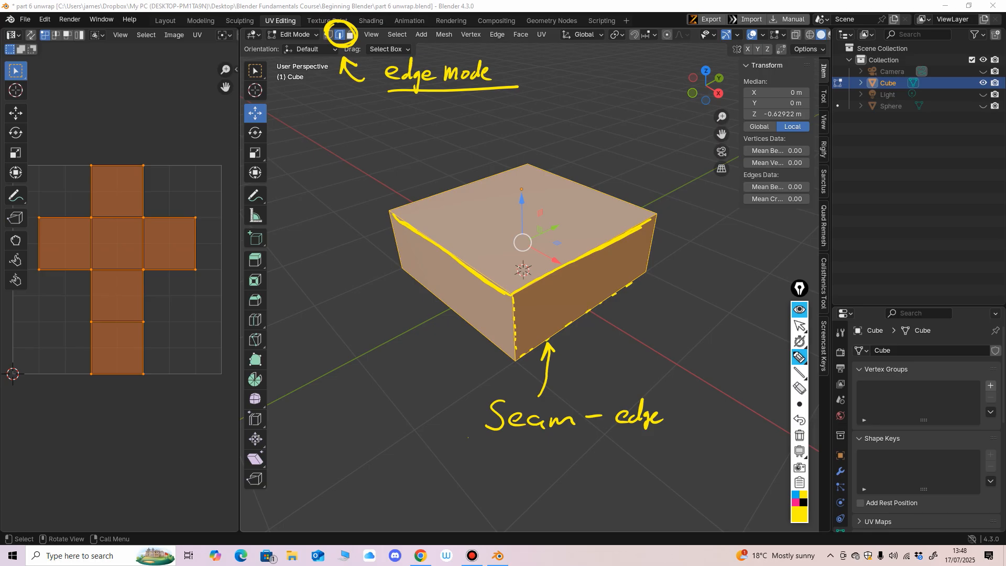
pyautogui.moveTo(497, 316)
pyautogui.mouseDown()
pyautogui.moveTo(245, 288)
pyautogui.moveTo(260, 298)
pyautogui.mouseUp()
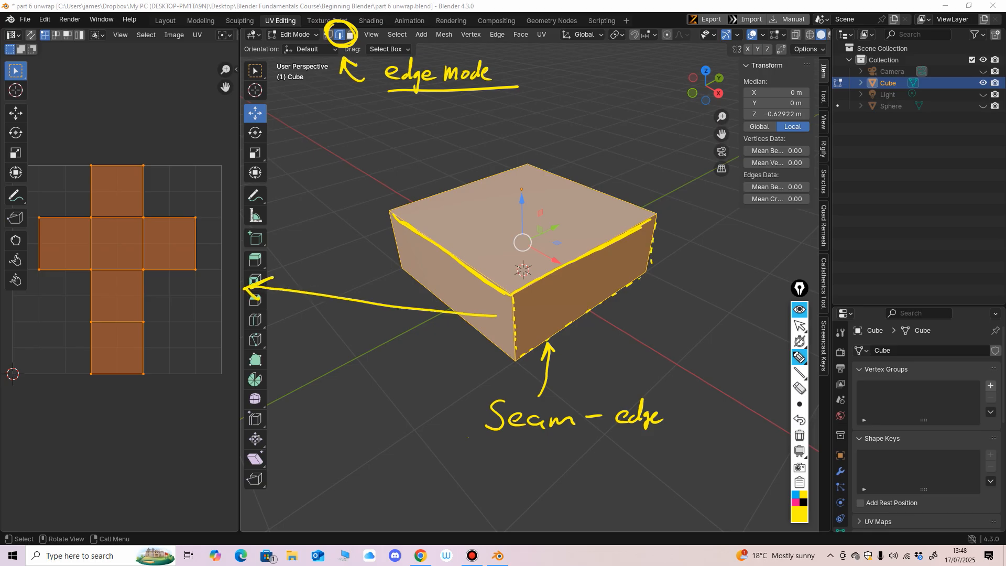
# Erase all the pen annotations around the box and return to the normal cursor.
pyautogui.click(798, 388)
pyautogui.moveTo(550, 378)
pyautogui.mouseDown()
pyautogui.moveTo(482, 309)
pyautogui.moveTo(539, 275)
pyautogui.mouseUp()
pyautogui.moveTo(487, 414); pyautogui.dragTo(663, 417)
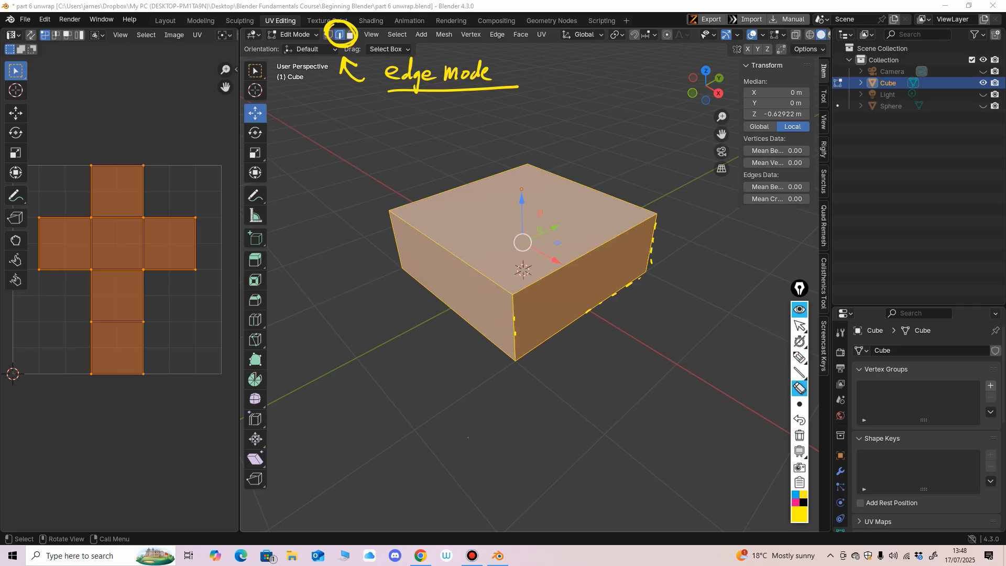
pyautogui.moveTo(654, 226)
pyautogui.mouseDown()
pyautogui.moveTo(393, 74)
pyautogui.moveTo(346, 58)
pyautogui.moveTo(430, 76)
pyautogui.moveTo(474, 71)
pyautogui.mouseUp()
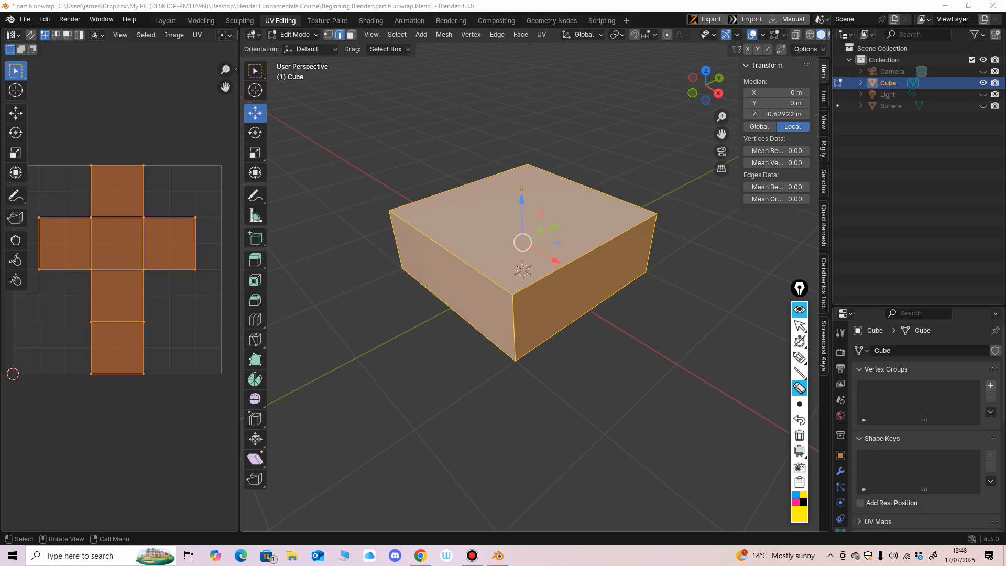
pyautogui.click(799, 325)
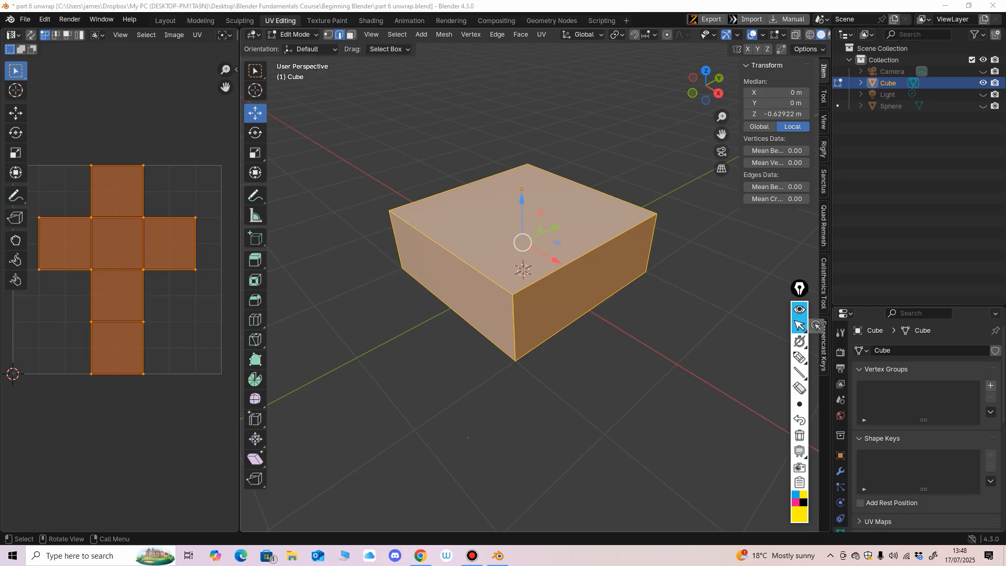
# Select the four edges around the box's top face and mark them as a seam.
pyautogui.click(584, 254)
pyautogui.moveTo(584, 254); pyautogui.dragTo(592, 259, button='middle')
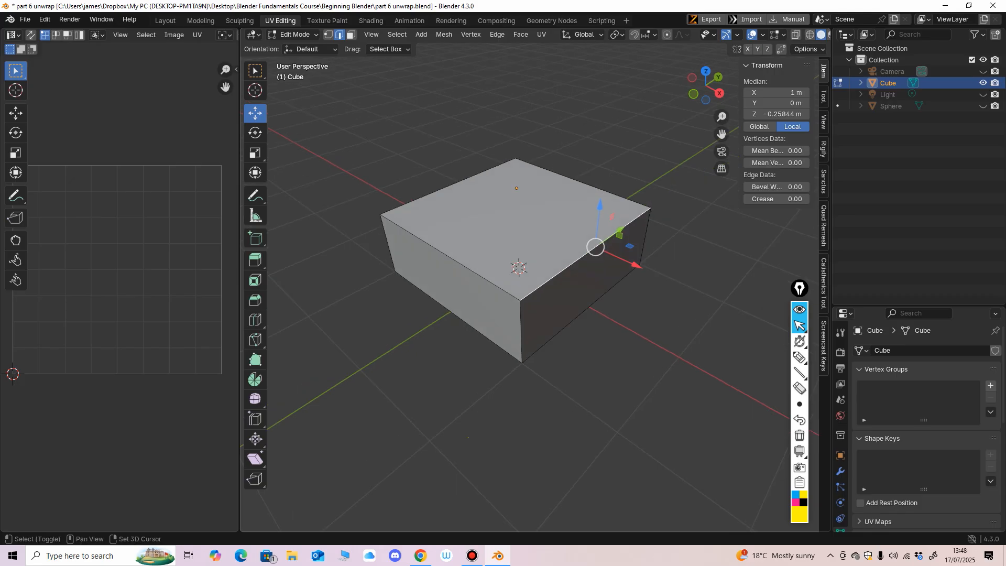
pyautogui.keyDown('shift'); pyautogui.click(454, 257); pyautogui.keyUp('shift')
pyautogui.moveTo(453, 258); pyautogui.dragTo(529, 259, button='middle')
pyautogui.keyDown('shift'); pyautogui.click(366, 315); pyautogui.keyUp('shift')
pyautogui.moveTo(366, 315); pyautogui.dragTo(293, 264, button='middle')
pyautogui.keyDown('shift'); pyautogui.click(364, 299); pyautogui.keyUp('shift')
pyautogui.scroll(-3, 364, 299)
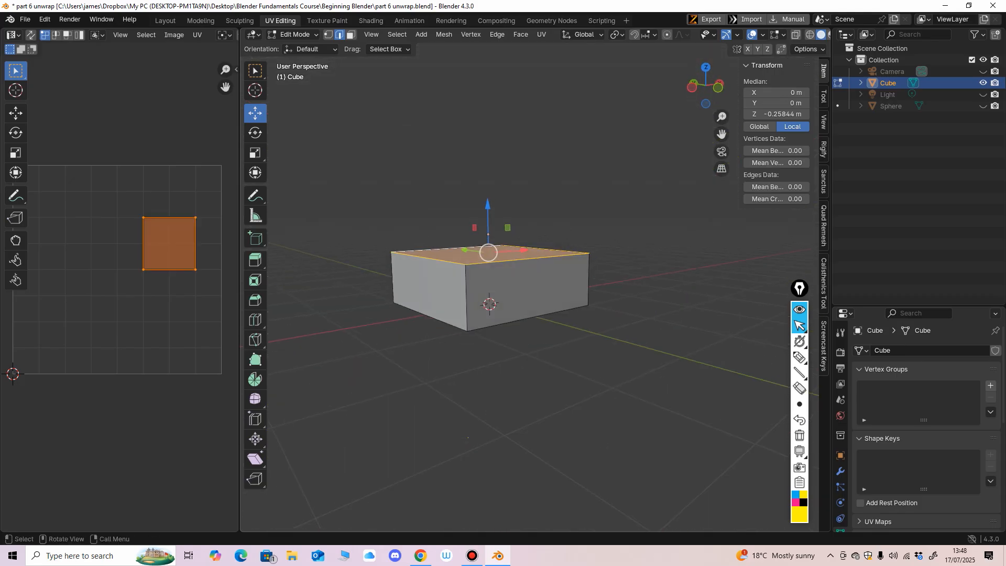
pyautogui.keyDown('ctrl'); pyautogui.moveTo(366, 293); pyautogui.dragTo(366, 262, button='middle'); pyautogui.keyUp('ctrl')
pyautogui.moveTo(367, 262); pyautogui.dragTo(393, 239, button='middle')
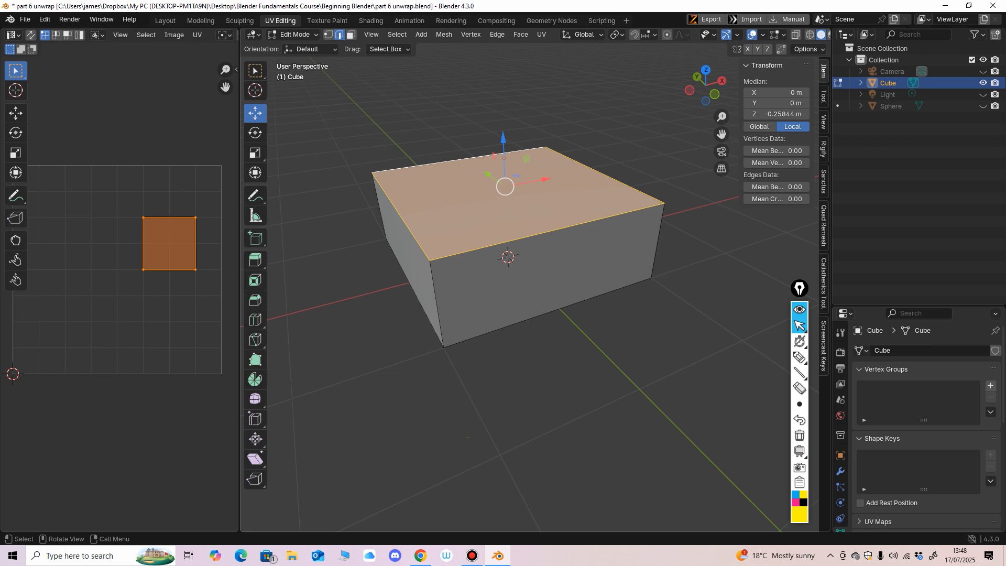
pyautogui.hotkey('ctrl', 'e')
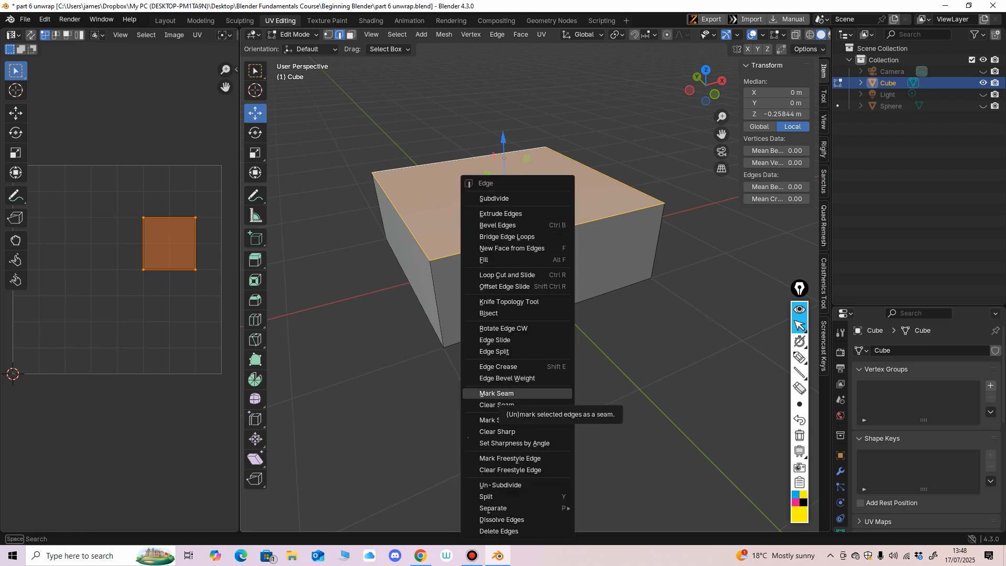
pyautogui.click(496, 393)
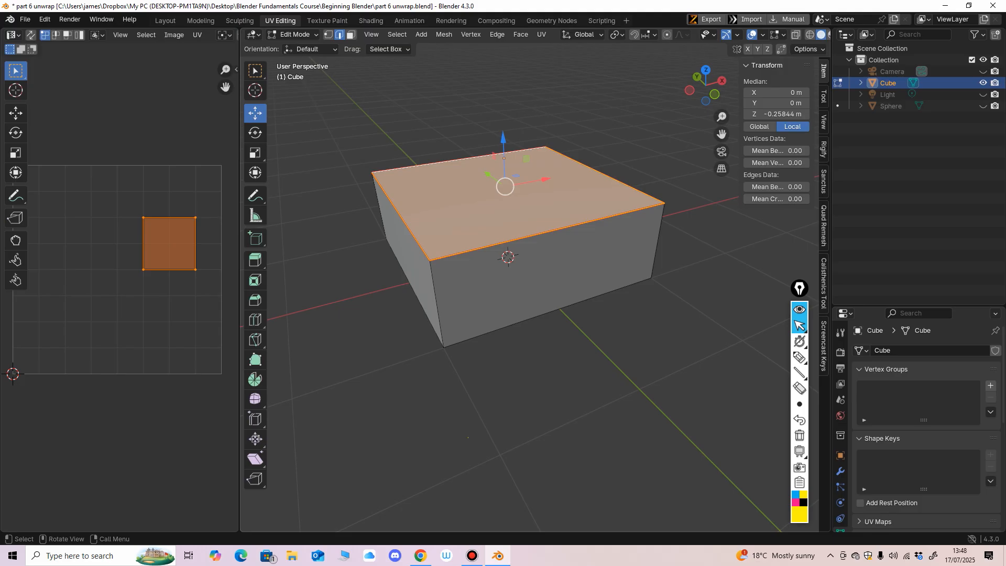
# Select one of the box's bottom edges.
pyautogui.moveTo(498, 392); pyautogui.dragTo(523, 398, button='middle')
pyautogui.click(567, 314)
pyautogui.moveTo(567, 314); pyautogui.dragTo(579, 299, button='middle')
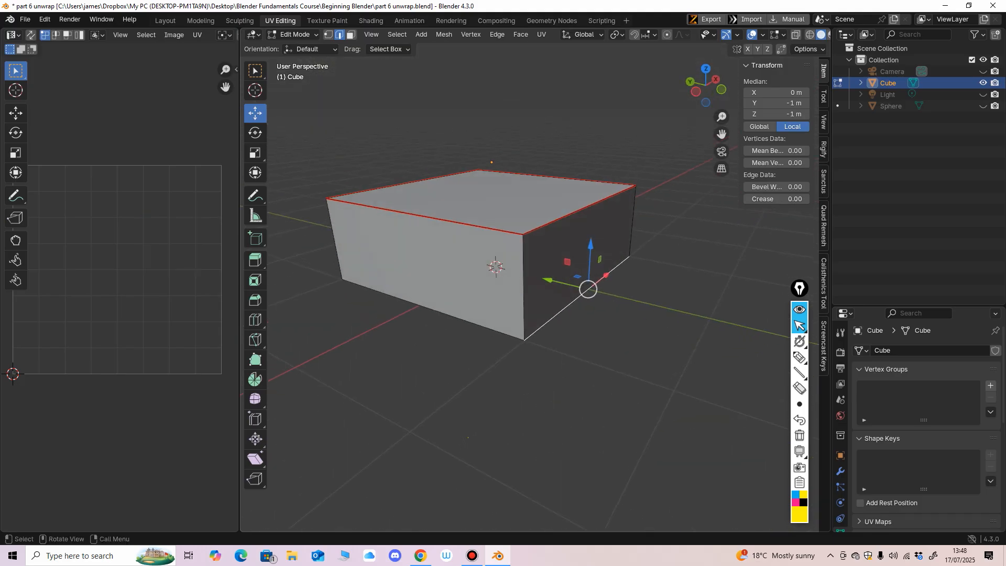
# Circle the seam along the box's upper front edge with the yellow pen and handwrite an underlined "red." with an arrow to it.
pyautogui.click(799, 357)
pyautogui.moveTo(539, 214)
pyautogui.mouseDown()
pyautogui.moveTo(511, 308)
pyautogui.moveTo(501, 208)
pyautogui.mouseUp()
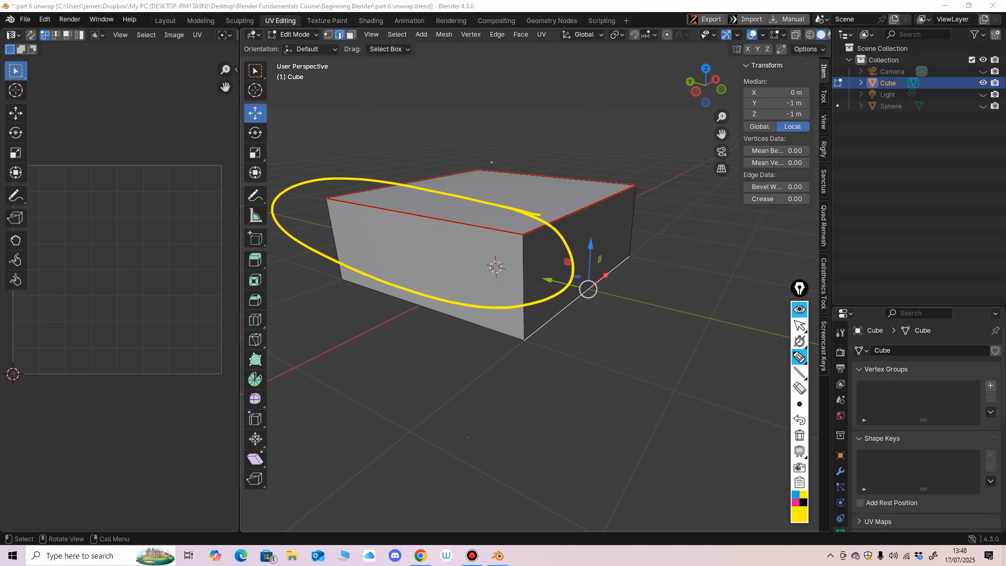
pyautogui.moveTo(389, 236); pyautogui.dragTo(445, 256)
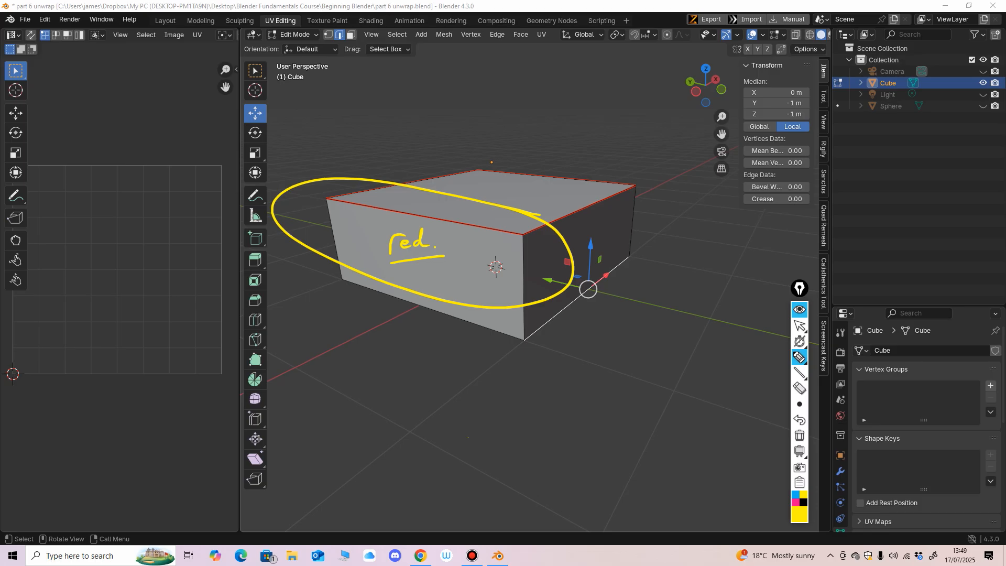
pyautogui.moveTo(439, 241)
pyautogui.mouseDown()
pyautogui.moveTo(464, 225)
pyautogui.moveTo(462, 234)
pyautogui.mouseUp()
# Erase the circle, the word "red." and the arrow, and return to the normal cursor.
pyautogui.click(799, 388)
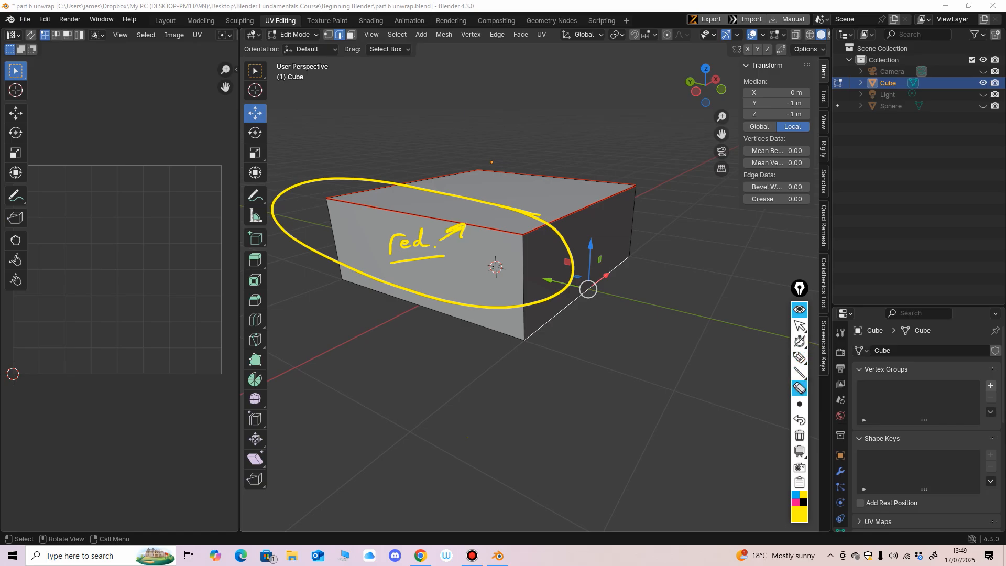
pyautogui.moveTo(571, 269)
pyautogui.mouseDown()
pyautogui.moveTo(472, 236)
pyautogui.moveTo(390, 253)
pyautogui.mouseUp()
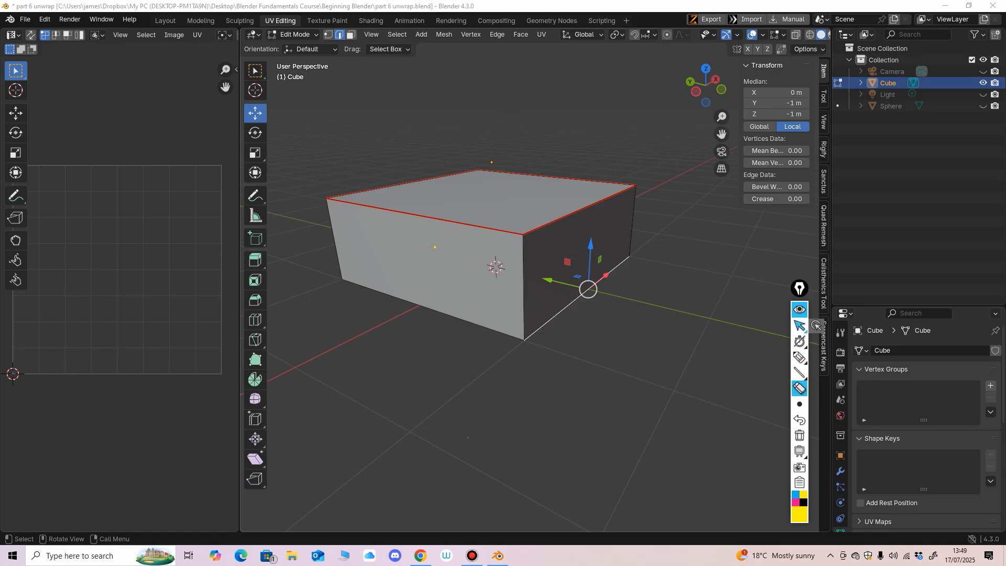
pyautogui.click(799, 325)
# Add the remaining edges around the box's bottom face to the selection and mark them as a seam.
pyautogui.moveTo(680, 293)
pyautogui.mouseDown(button='middle')
pyautogui.moveTo(481, 304)
pyautogui.moveTo(631, 316)
pyautogui.moveTo(673, 290)
pyautogui.moveTo(714, 319)
pyautogui.mouseUp(button='middle')
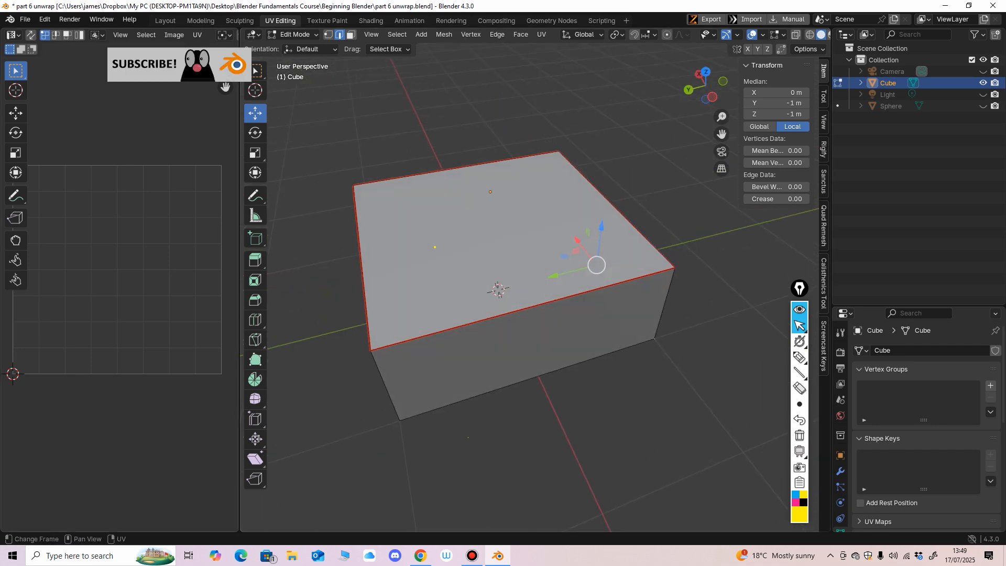
pyautogui.moveTo(240, 283); pyautogui.dragTo(230, 283)
pyautogui.moveTo(524, 294); pyautogui.dragTo(581, 217, button='middle')
pyautogui.keyDown('shift'); pyautogui.click(371, 213); pyautogui.keyUp('shift')
pyautogui.moveTo(371, 212); pyautogui.dragTo(294, 210, button='middle')
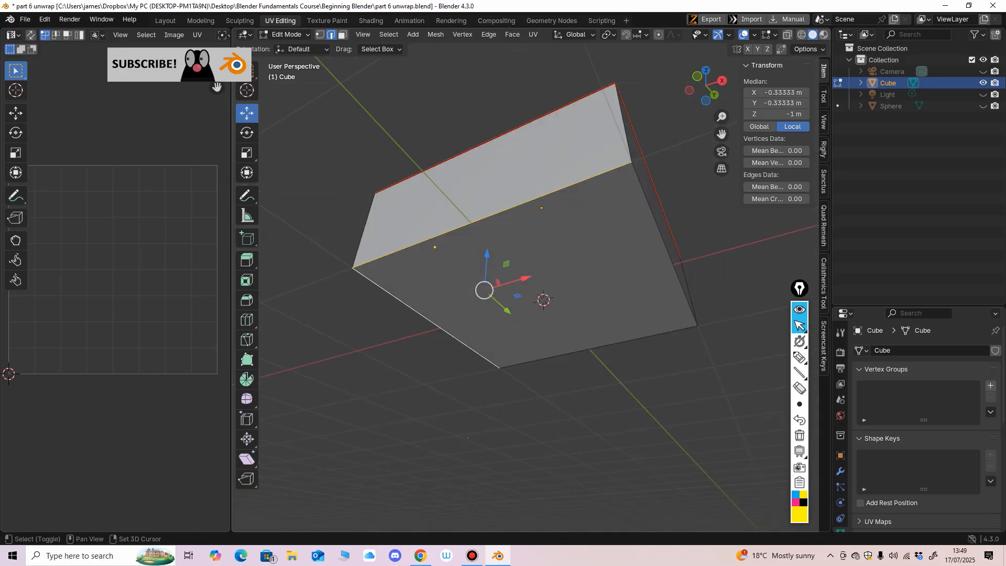
pyautogui.keyDown('shift'); pyautogui.click(663, 244); pyautogui.keyUp('shift')
pyautogui.moveTo(663, 244); pyautogui.dragTo(508, 233, button='middle')
pyautogui.moveTo(628, 220); pyautogui.dragTo(734, 265, button='middle')
pyautogui.keyDown('shift'); pyautogui.click(586, 235); pyautogui.keyUp('shift')
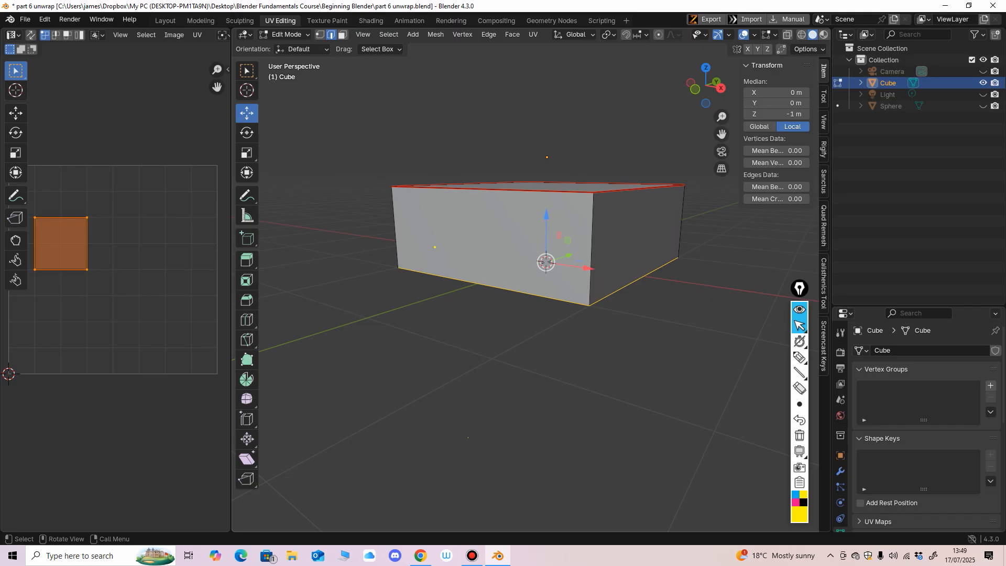
pyautogui.hotkey('ctrl', 'e')
pyautogui.click(524, 299)
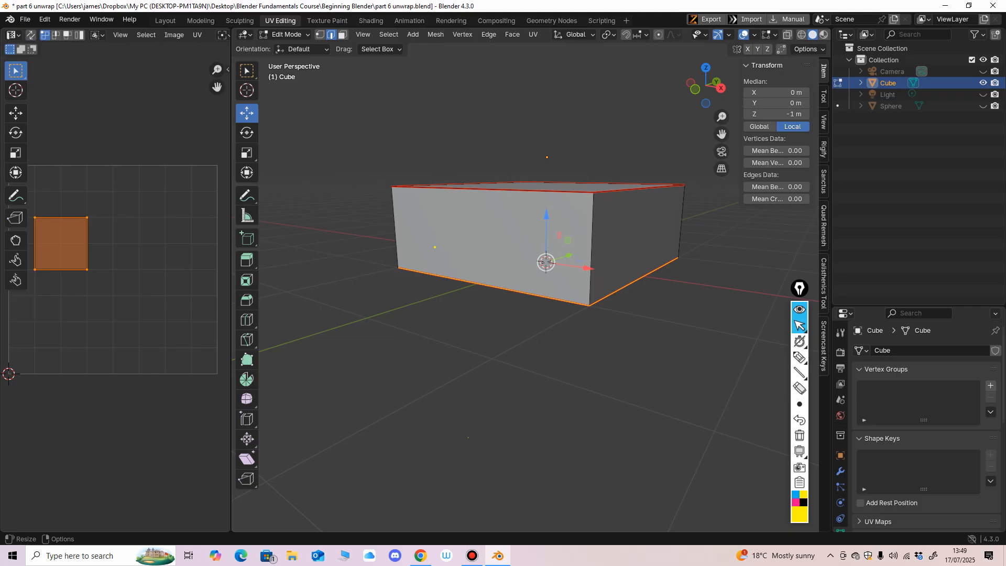
# Select the whole box, unwrap it with the Angle Based method, and widen the UV editor.
pyautogui.moveTo(523, 262)
pyautogui.mouseDown(button='middle')
pyautogui.moveTo(440, 210)
pyautogui.moveTo(437, 218)
pyautogui.moveTo(539, 249)
pyautogui.moveTo(528, 293)
pyautogui.moveTo(555, 299)
pyautogui.moveTo(544, 199)
pyautogui.moveTo(555, 220)
pyautogui.moveTo(592, 238)
pyautogui.moveTo(523, 273)
pyautogui.mouseUp(button='middle')
pyautogui.press('a')
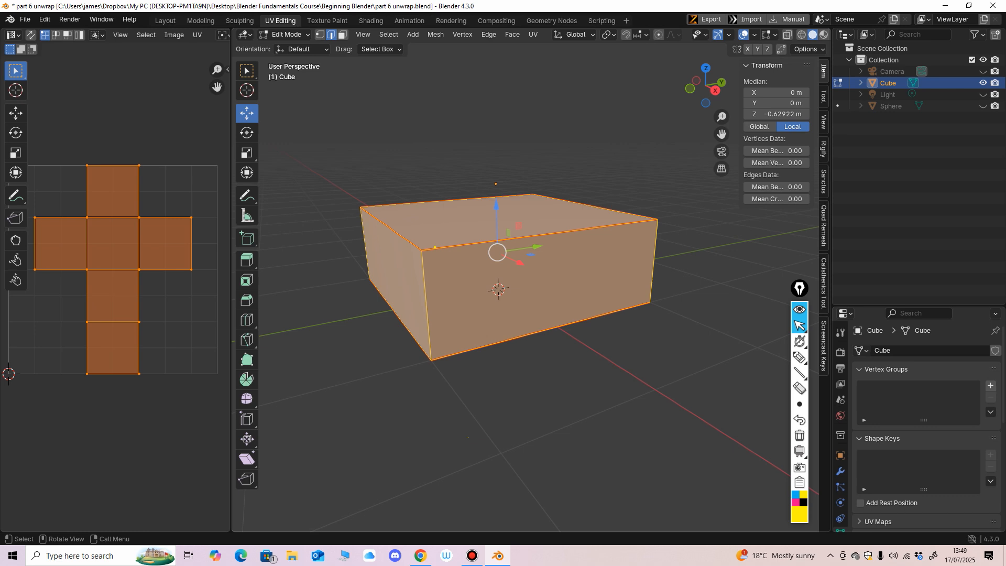
pyautogui.press('u')
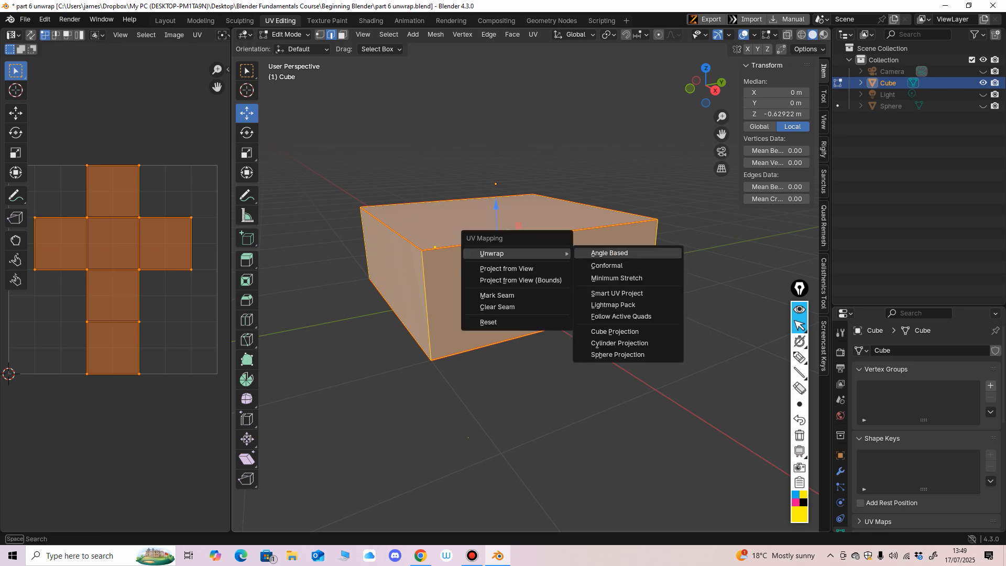
pyautogui.click(609, 253)
pyautogui.moveTo(230, 252); pyautogui.dragTo(318, 252)
pyautogui.moveTo(241, 253); pyautogui.dragTo(253, 232, button='middle')
pyautogui.moveTo(169, 261)
pyautogui.keyDown('ctrl'); pyautogui.mouseDown(button='middle')
pyautogui.moveTo(169, 240)
pyautogui.moveTo(159, 251)
pyautogui.mouseUp(button='middle'); pyautogui.keyUp('ctrl')
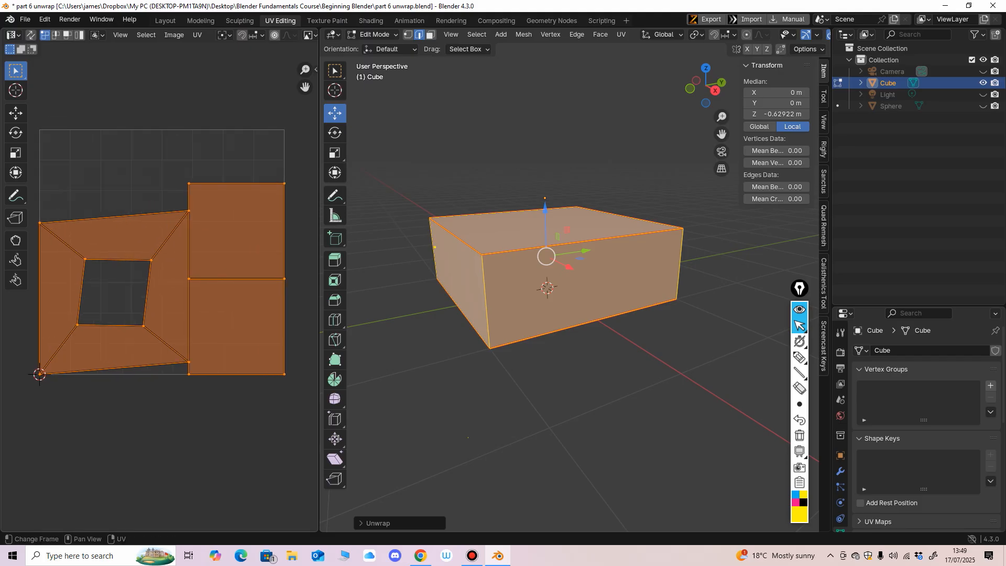
pyautogui.moveTo(524, 314); pyautogui.dragTo(527, 323, button='middle')
pyautogui.moveTo(169, 262); pyautogui.dragTo(171, 260, button='middle')
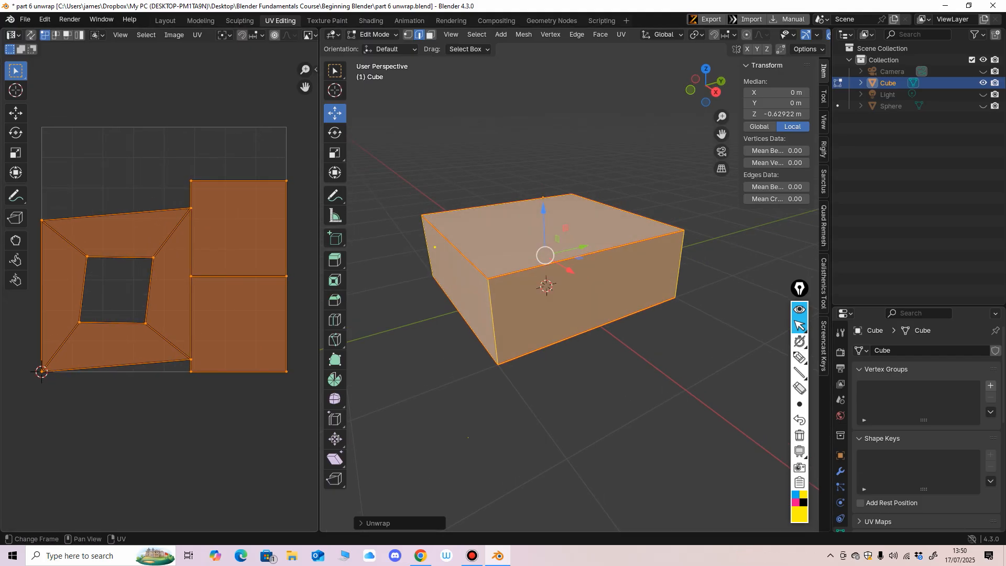
# Switch the box to face selection and select its top face to show the matching UV island.
pyautogui.click(286, 180)
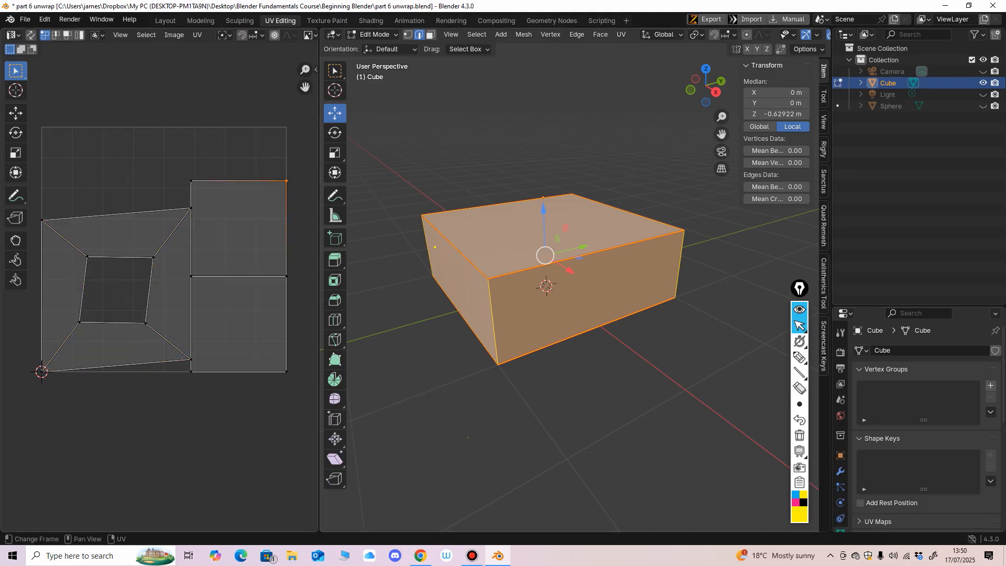
pyautogui.click(454, 246)
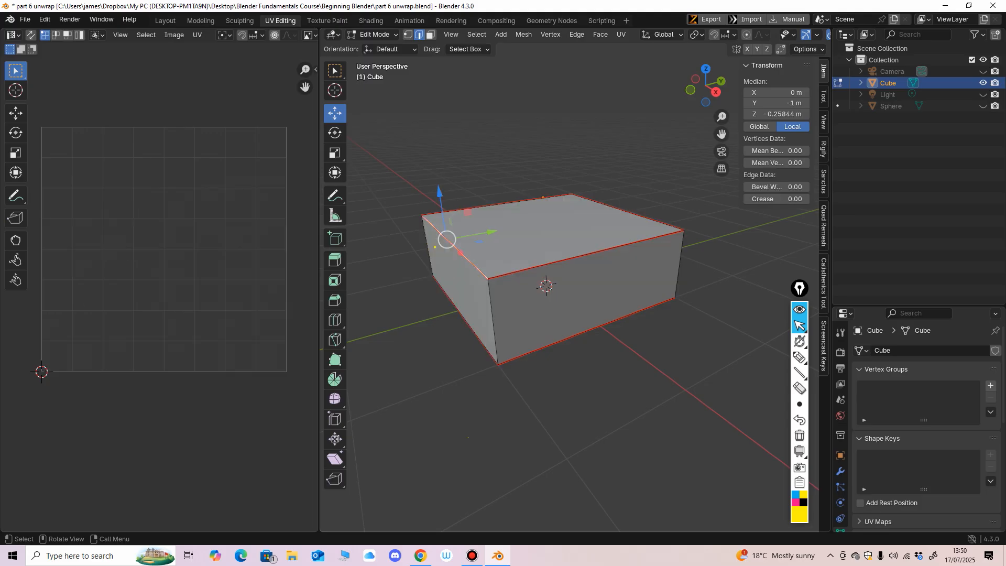
pyautogui.press('3')
pyautogui.click(523, 236)
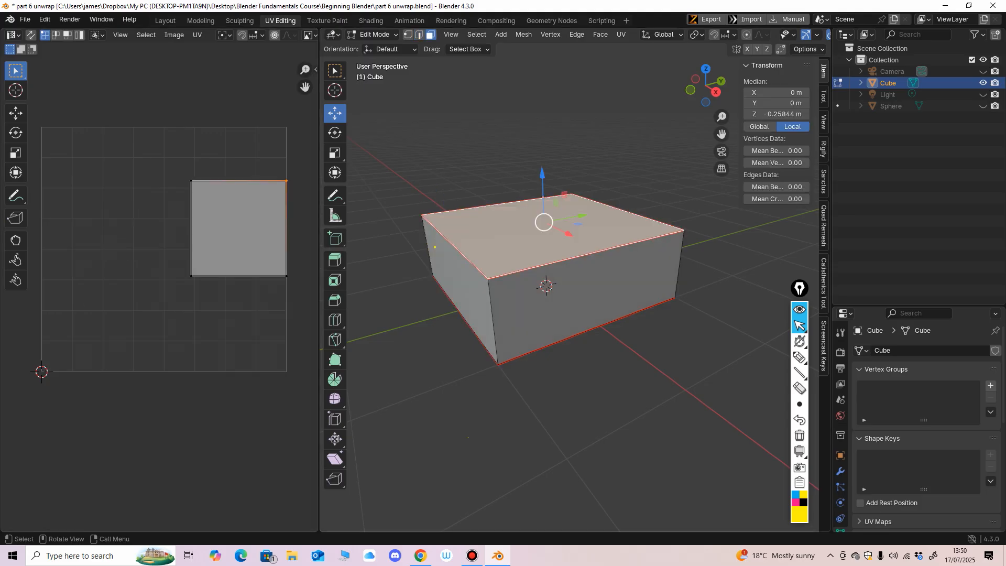
pyautogui.moveTo(524, 377); pyautogui.dragTo(540, 396, button='middle')
pyautogui.click(527, 247)
# Select one side face of the box and extend the selection to all linked faces.
pyautogui.click(545, 293)
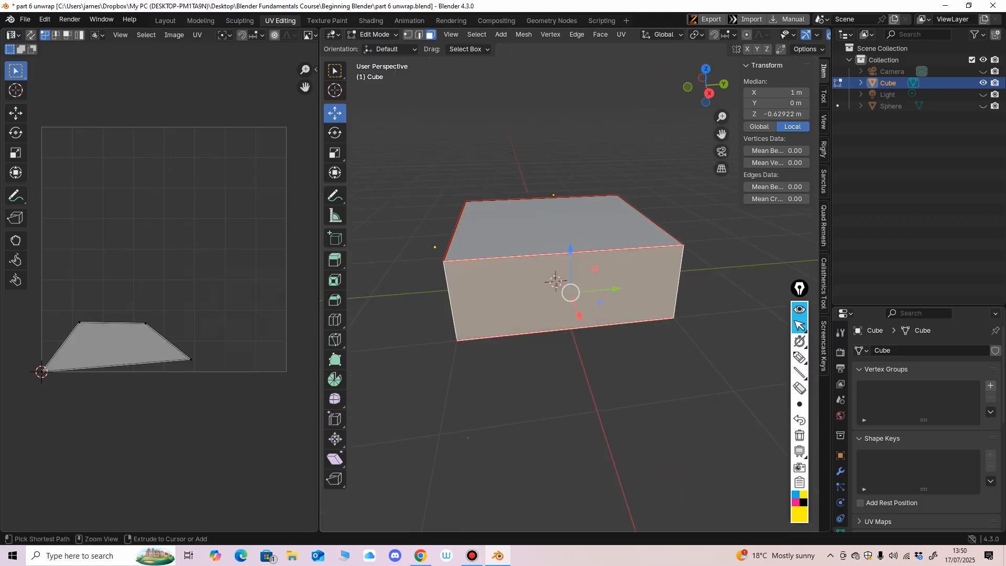
pyautogui.hotkey('ctrl', 'l')
pyautogui.moveTo(555, 282)
pyautogui.mouseDown(button='middle')
pyautogui.moveTo(642, 254)
pyautogui.moveTo(699, 257)
pyautogui.mouseUp(button='middle')
# Handwrite an underlined "CTRL + L" below the box with the yellow pen, and "linked!" beneath it.
pyautogui.click(798, 357)
pyautogui.moveTo(514, 391)
pyautogui.mouseDown()
pyautogui.moveTo(503, 389)
pyautogui.moveTo(523, 419)
pyautogui.mouseUp()
pyautogui.moveTo(536, 394)
pyautogui.mouseDown()
pyautogui.moveTo(534, 419)
pyautogui.moveTo(547, 390)
pyautogui.moveTo(566, 418)
pyautogui.mouseUp()
pyautogui.moveTo(580, 389)
pyautogui.mouseDown()
pyautogui.moveTo(572, 407)
pyautogui.moveTo(592, 419)
pyautogui.moveTo(633, 406)
pyautogui.mouseUp()
pyautogui.moveTo(624, 393); pyautogui.dragTo(622, 418)
pyautogui.moveTo(659, 385)
pyautogui.mouseDown()
pyautogui.moveTo(666, 419)
pyautogui.moveTo(686, 416)
pyautogui.mouseUp()
pyautogui.moveTo(473, 450); pyautogui.dragTo(721, 450)
pyautogui.moveTo(537, 475); pyautogui.dragTo(536, 509)
pyautogui.moveTo(545, 493)
pyautogui.mouseDown()
pyautogui.moveTo(546, 507)
pyautogui.moveTo(591, 505)
pyautogui.mouseUp()
pyautogui.moveTo(588, 499)
pyautogui.mouseDown()
pyautogui.moveTo(603, 504)
pyautogui.moveTo(609, 485)
pyautogui.moveTo(626, 504)
pyautogui.mouseUp()
pyautogui.click(630, 514)
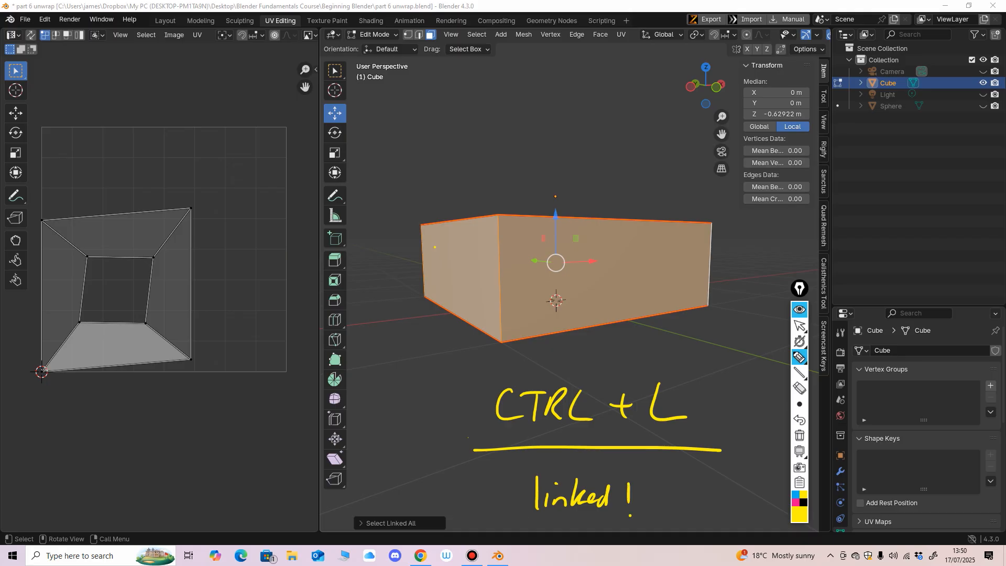
# Erase the handwritten "CTRL + L" and "linked!" notes and return to the normal cursor.
pyautogui.click(799, 388)
pyautogui.moveTo(681, 403)
pyautogui.mouseDown()
pyautogui.moveTo(503, 404)
pyautogui.moveTo(607, 494)
pyautogui.moveTo(628, 498)
pyautogui.mouseUp()
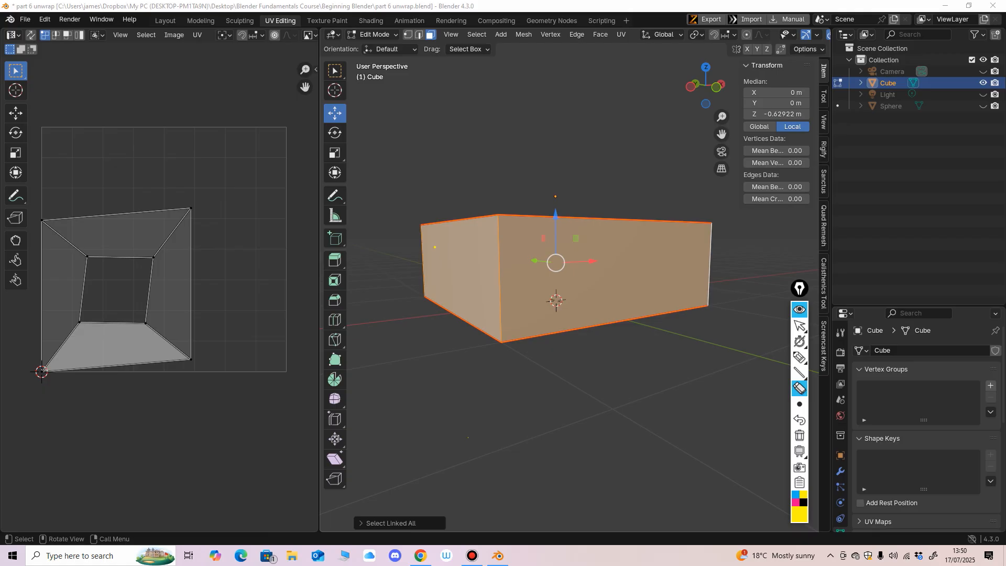
pyautogui.click(798, 326)
# Select all of the box's faces and widen the UV editor further.
pyautogui.moveTo(816, 325); pyautogui.dragTo(696, 353, button='middle')
pyautogui.press('a')
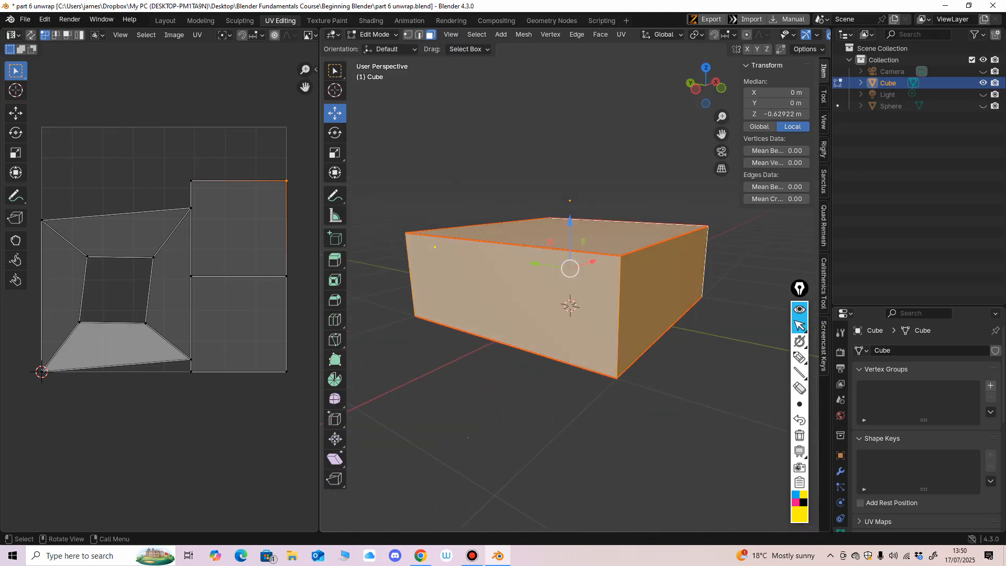
pyautogui.moveTo(318, 247); pyautogui.dragTo(354, 247)
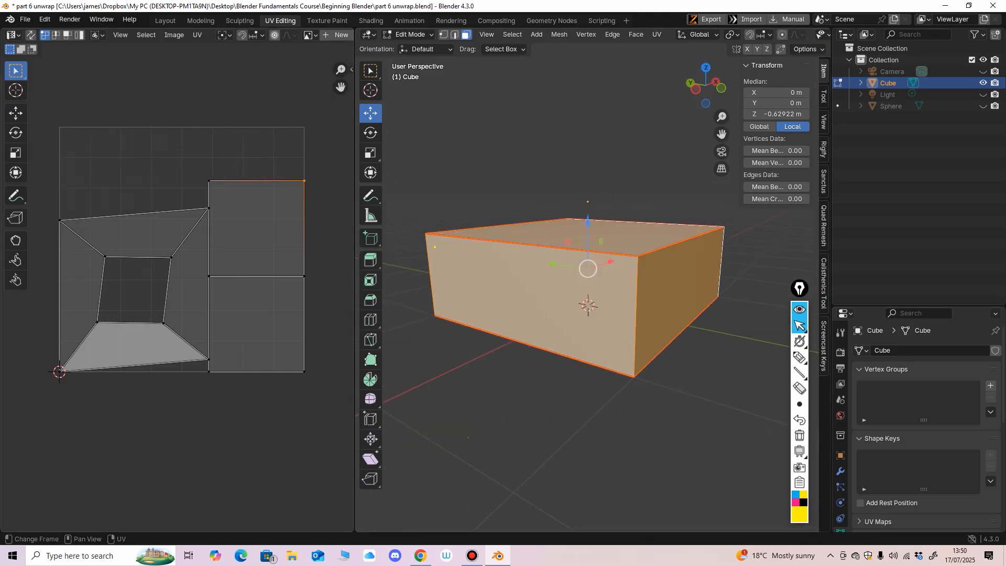
pyautogui.moveTo(157, 220); pyautogui.dragTo(180, 217, button='middle')
# Straighten the ring-shaped UV island by moving its four outer corner vertices individually with the Move tool.
pyautogui.click(82, 217)
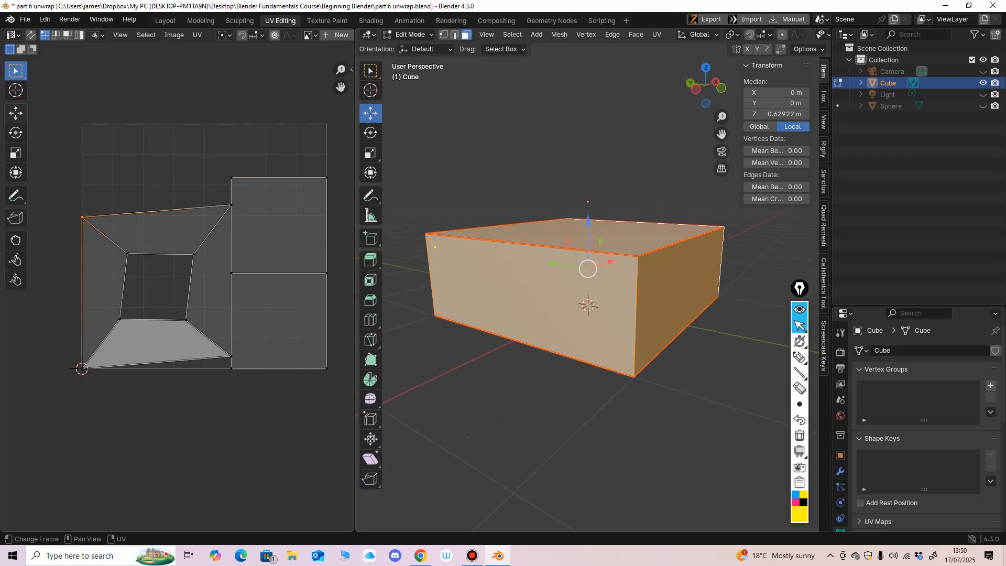
pyautogui.click(16, 113)
pyautogui.moveTo(82, 170); pyautogui.dragTo(83, 159)
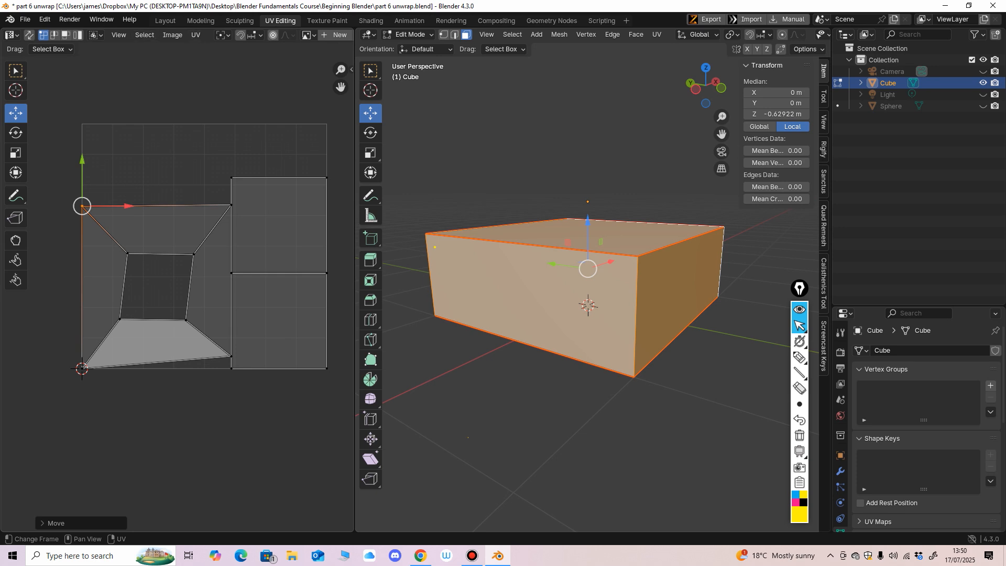
pyautogui.click(231, 205)
pyautogui.moveTo(276, 205); pyautogui.dragTo(267, 204)
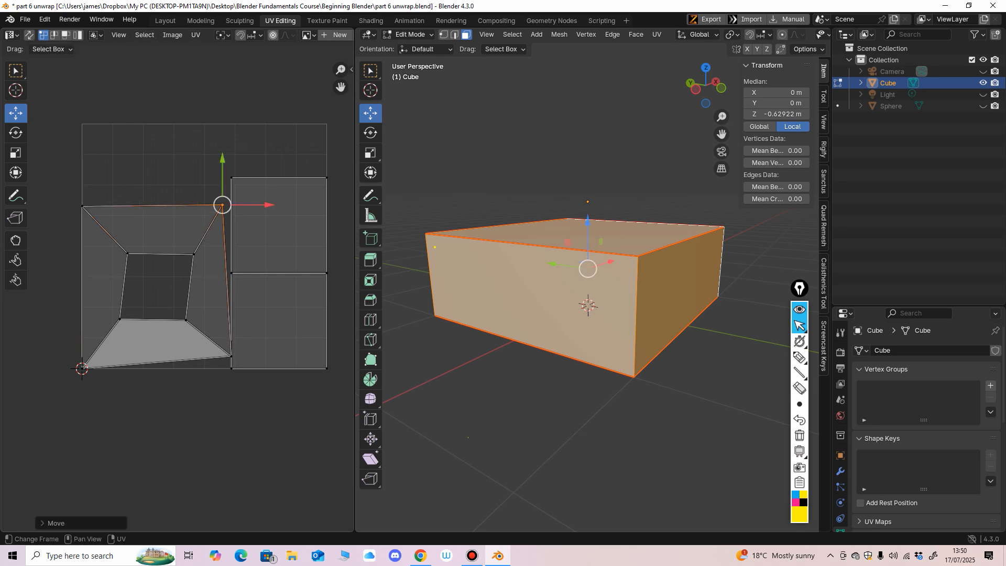
pyautogui.click(231, 356)
pyautogui.moveTo(276, 356); pyautogui.dragTo(269, 356)
pyautogui.click(82, 369)
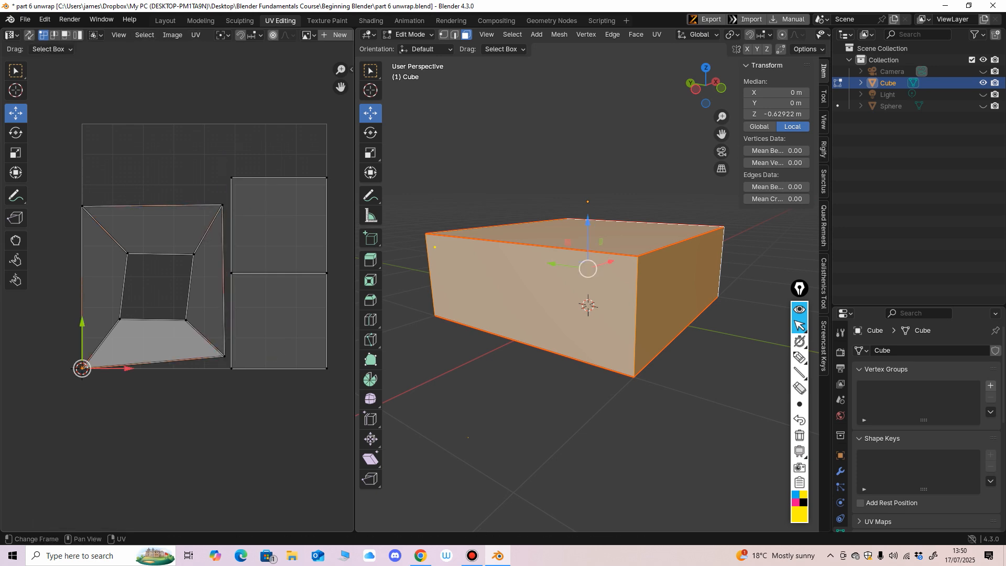
pyautogui.moveTo(82, 323); pyautogui.dragTo(82, 313)
# Shift the ring-shaped island's left and right outer sides inward, and nudge the vertices of its inner square.
pyautogui.moveTo(57, 186); pyautogui.dragTo(99, 361)
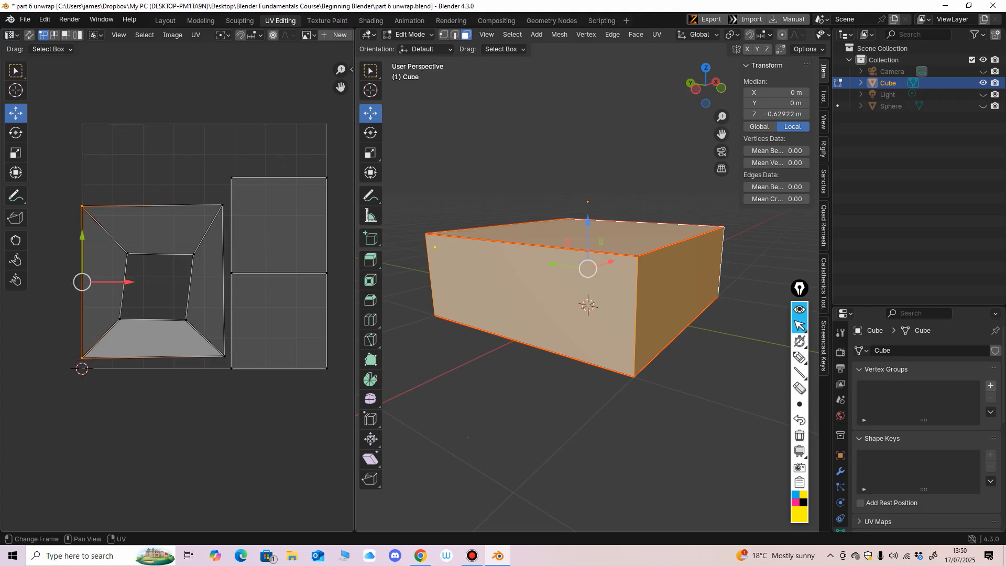
pyautogui.moveTo(82, 282); pyautogui.dragTo(88, 282)
pyautogui.moveTo(212, 192); pyautogui.dragTo(232, 357)
pyautogui.moveTo(268, 280); pyautogui.dragTo(263, 281)
pyautogui.moveTo(121, 242); pyautogui.dragTo(156, 251)
pyautogui.moveTo(104, 305); pyautogui.dragTo(197, 327)
pyautogui.moveTo(152, 320); pyautogui.dragTo(154, 317)
# Outline the square UV area with the yellow pen and handwrite "1024 x 1024 1k" and "2048 x 2048 2k" above it.
pyautogui.click(798, 358)
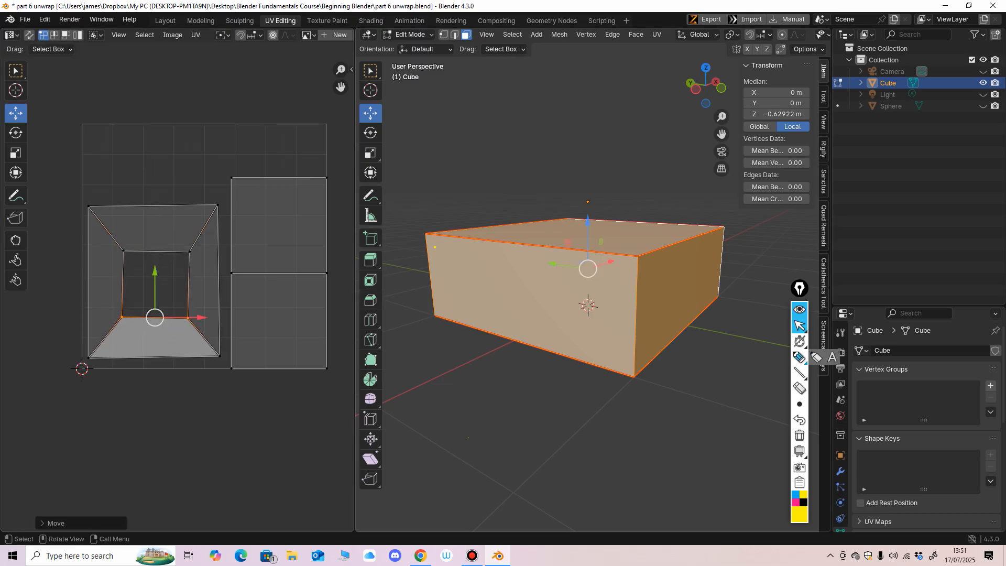
pyautogui.moveTo(82, 118)
pyautogui.mouseDown()
pyautogui.moveTo(84, 370)
pyautogui.moveTo(326, 370)
pyautogui.moveTo(328, 124)
pyautogui.moveTo(81, 120)
pyautogui.mouseUp()
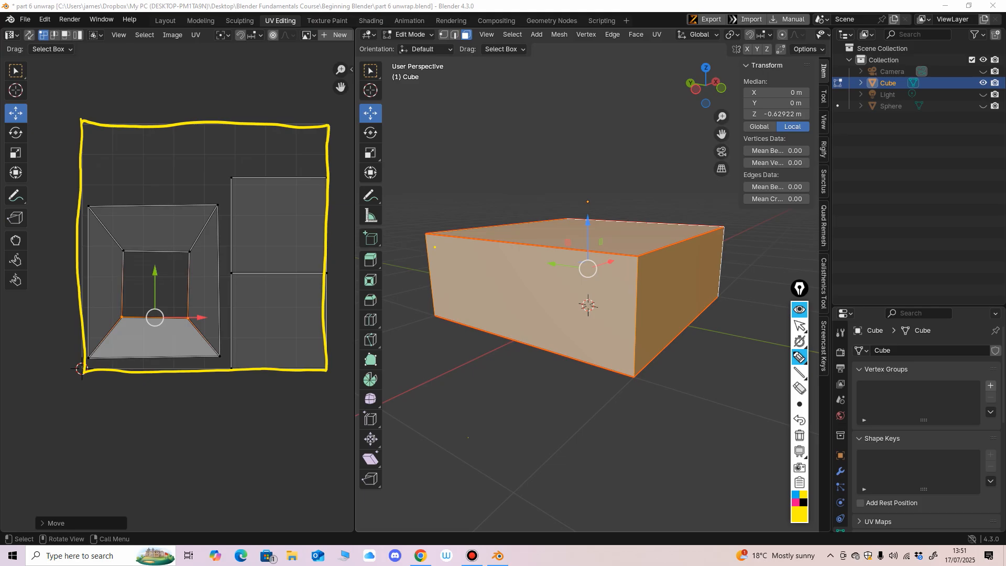
pyautogui.moveTo(106, 67); pyautogui.dragTo(108, 88)
pyautogui.moveTo(119, 69); pyautogui.dragTo(169, 73)
pyautogui.moveTo(191, 53); pyautogui.dragTo(192, 71)
pyautogui.moveTo(205, 54); pyautogui.dragTo(264, 67)
pyautogui.moveTo(272, 47); pyautogui.dragTo(278, 90)
pyautogui.moveTo(281, 73); pyautogui.dragTo(283, 90)
pyautogui.moveTo(109, 100); pyautogui.dragTo(123, 112)
pyautogui.moveTo(131, 99)
pyautogui.mouseDown()
pyautogui.moveTo(143, 111)
pyautogui.moveTo(153, 94)
pyautogui.mouseUp()
pyautogui.moveTo(170, 95)
pyautogui.mouseDown()
pyautogui.moveTo(172, 105)
pyautogui.moveTo(231, 94)
pyautogui.mouseUp()
pyautogui.moveTo(242, 78); pyautogui.dragTo(240, 79)
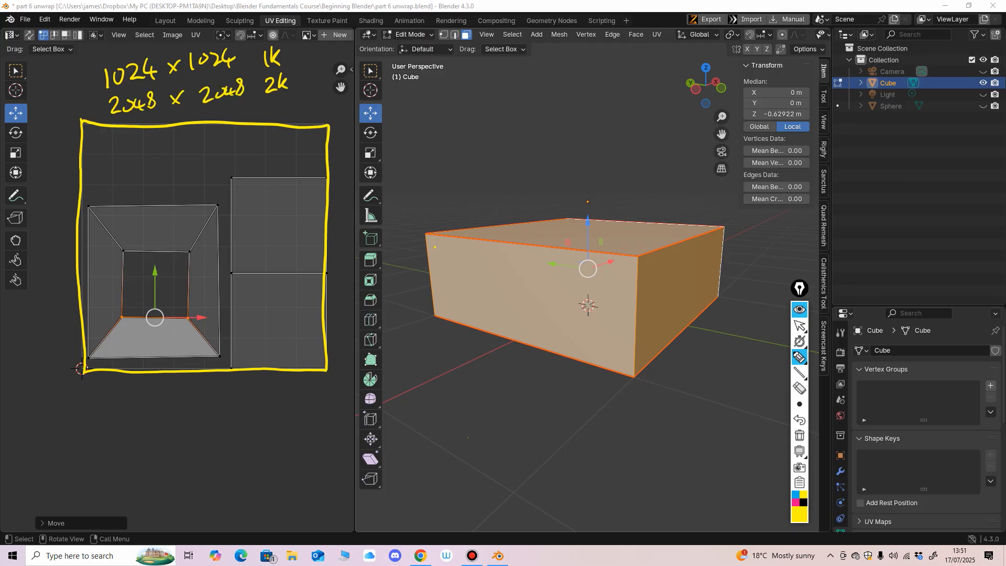
# Handwrite "4096 x 4096" below the UV area with an underlined "4k" beneath it.
pyautogui.moveTo(126, 419); pyautogui.dragTo(145, 441)
pyautogui.moveTo(137, 433)
pyautogui.mouseDown()
pyautogui.moveTo(137, 452)
pyautogui.moveTo(152, 427)
pyautogui.moveTo(173, 448)
pyautogui.mouseUp()
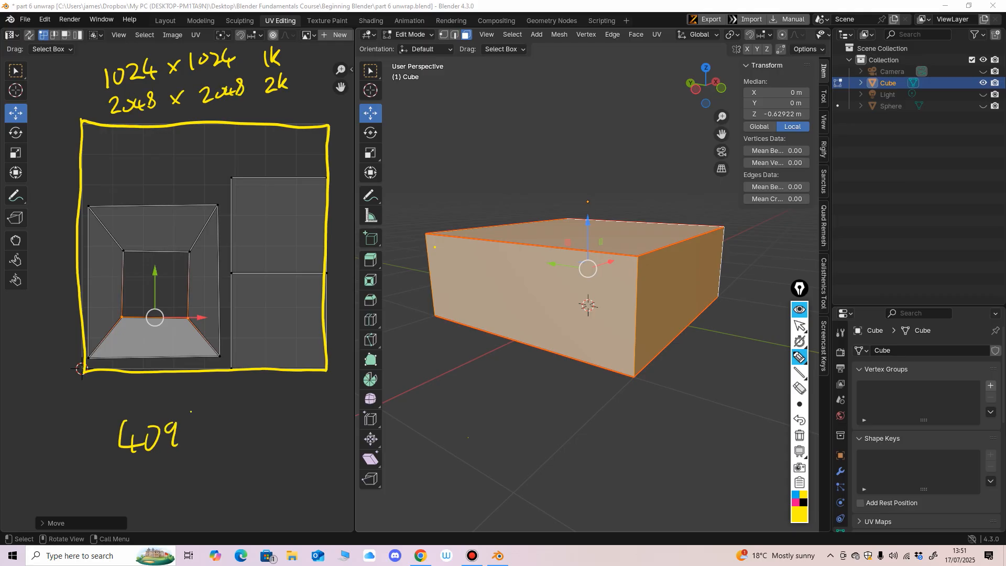
pyautogui.moveTo(194, 411)
pyautogui.mouseDown()
pyautogui.moveTo(186, 435)
pyautogui.moveTo(226, 440)
pyautogui.mouseUp()
pyautogui.moveTo(233, 419)
pyautogui.mouseDown()
pyautogui.moveTo(212, 443)
pyautogui.moveTo(272, 436)
pyautogui.moveTo(260, 448)
pyautogui.mouseUp()
pyautogui.moveTo(279, 420)
pyautogui.mouseDown()
pyautogui.moveTo(274, 435)
pyautogui.moveTo(301, 423)
pyautogui.moveTo(299, 443)
pyautogui.mouseUp()
pyautogui.moveTo(321, 409); pyautogui.dragTo(313, 436)
pyautogui.moveTo(224, 470)
pyautogui.mouseDown()
pyautogui.moveTo(250, 495)
pyautogui.moveTo(239, 507)
pyautogui.mouseUp()
pyautogui.moveTo(255, 469)
pyautogui.mouseDown()
pyautogui.moveTo(254, 501)
pyautogui.moveTo(273, 501)
pyautogui.mouseUp()
pyautogui.moveTo(220, 518); pyautogui.dragTo(281, 508)
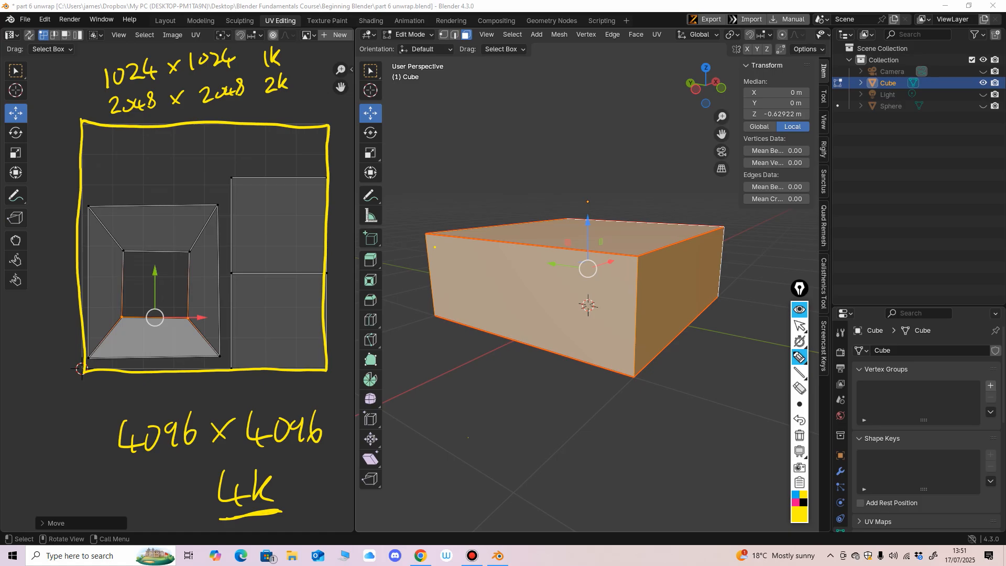
pyautogui.moveTo(244, 462)
pyautogui.mouseDown()
pyautogui.moveTo(261, 466)
pyautogui.moveTo(252, 462)
pyautogui.moveTo(273, 524)
pyautogui.moveTo(269, 483)
pyautogui.moveTo(230, 527)
pyautogui.mouseUp()
# Erase the UV area outline and all the handwritten texture sizes, and return to the normal cursor.
pyautogui.click(799, 387)
pyautogui.moveTo(246, 493)
pyautogui.mouseDown()
pyautogui.moveTo(285, 431)
pyautogui.moveTo(157, 434)
pyautogui.moveTo(222, 429)
pyautogui.moveTo(251, 513)
pyautogui.moveTo(276, 84)
pyautogui.moveTo(152, 100)
pyautogui.moveTo(109, 78)
pyautogui.moveTo(129, 105)
pyautogui.mouseUp()
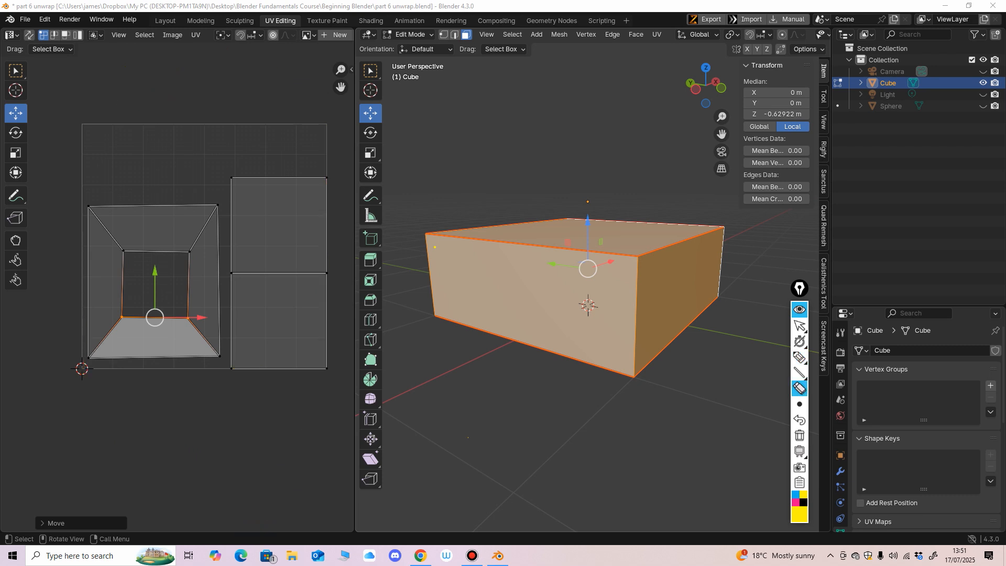
pyautogui.click(800, 326)
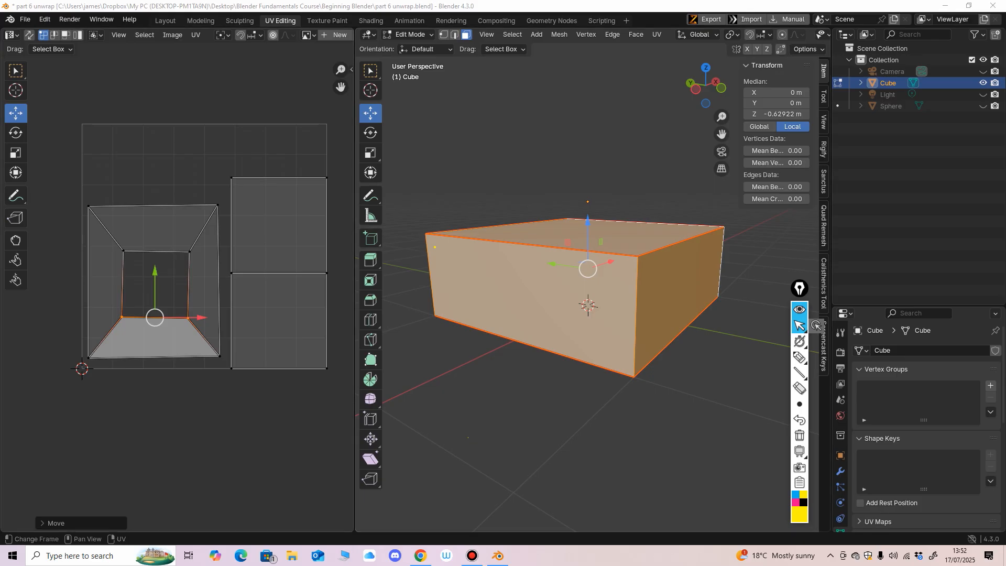
# Narrow the UV editor to give the 3D view of the box more room.
pyautogui.moveTo(204, 247); pyautogui.dragTo(208, 269, button='middle')
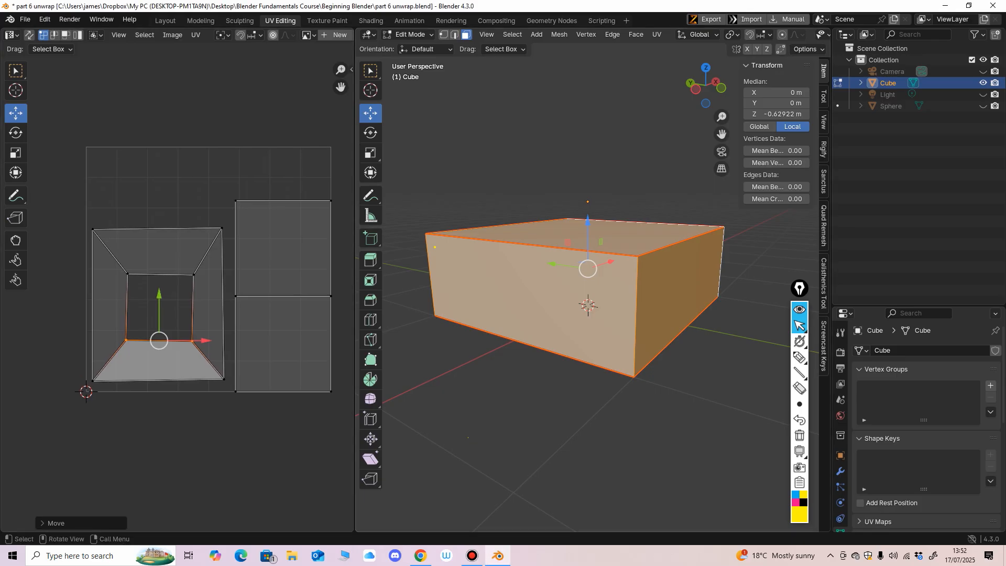
pyautogui.moveTo(588, 305); pyautogui.dragTo(584, 315, button='middle')
pyautogui.moveTo(354, 306); pyautogui.dragTo(299, 306)
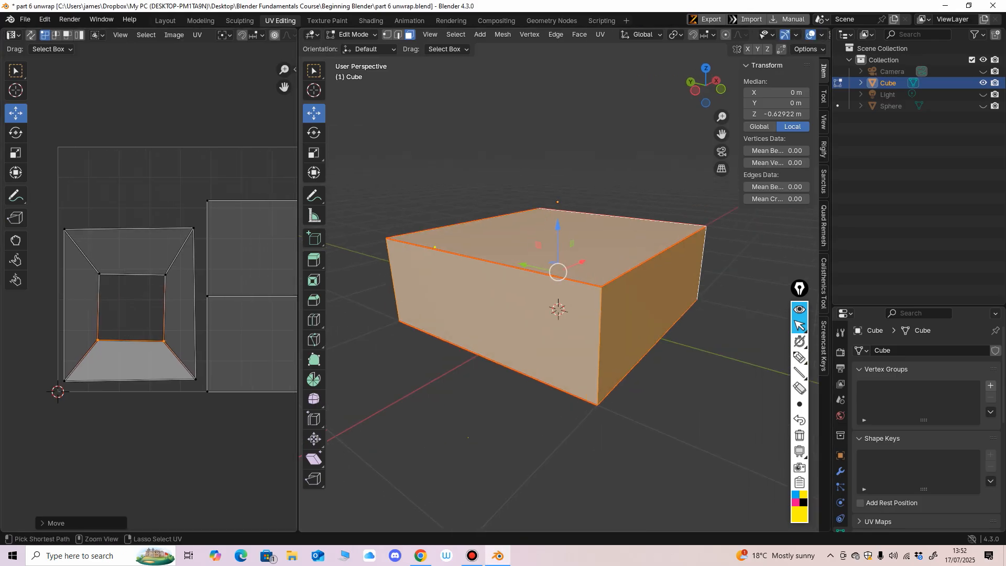
# Select the box's four vertical corner edges and mark them as seams.
pyautogui.moveTo(210, 305); pyautogui.dragTo(183, 305, button='middle')
pyautogui.keyDown('ctrl'); pyautogui.moveTo(183, 306); pyautogui.dragTo(183, 316, button='middle'); pyautogui.keyUp('ctrl')
pyautogui.moveTo(299, 305); pyautogui.dragTo(277, 305)
pyautogui.moveTo(472, 309); pyautogui.dragTo(460, 293, button='middle')
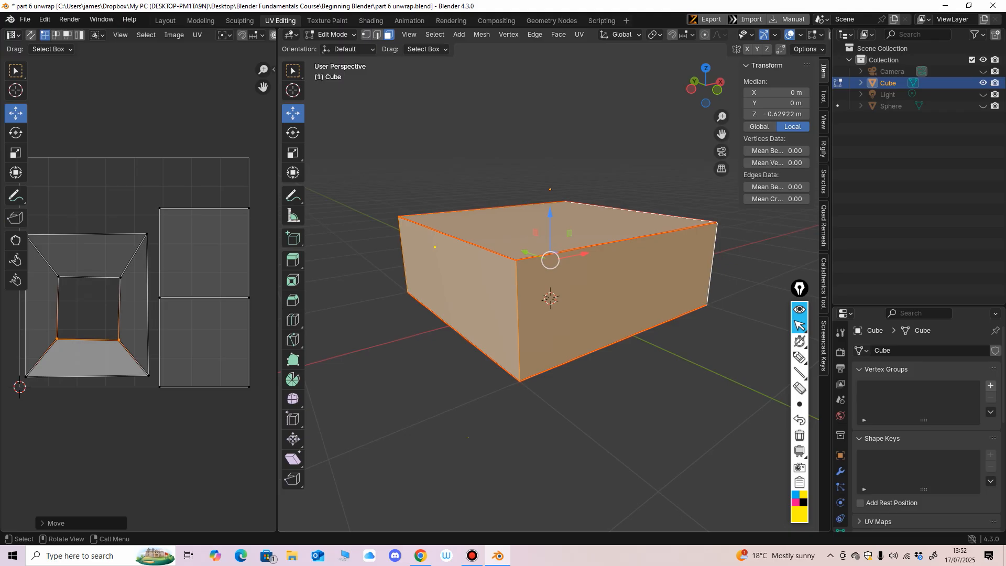
pyautogui.press('2')
pyautogui.click(517, 321)
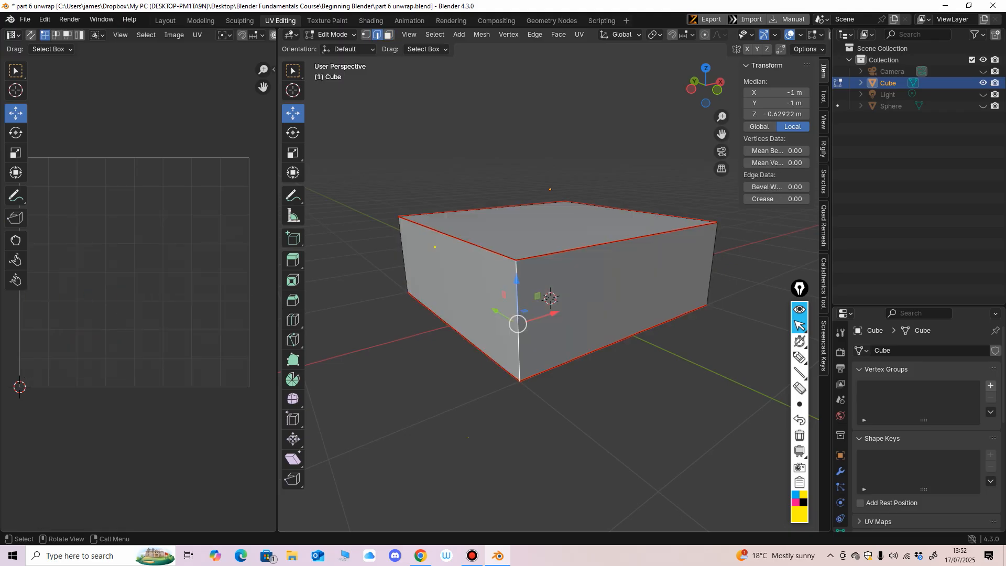
pyautogui.moveTo(518, 321); pyautogui.dragTo(576, 319, button='middle')
pyautogui.keyDown('shift'); pyautogui.click(431, 291); pyautogui.keyUp('shift')
pyautogui.moveTo(430, 292); pyautogui.dragTo(550, 280, button='middle')
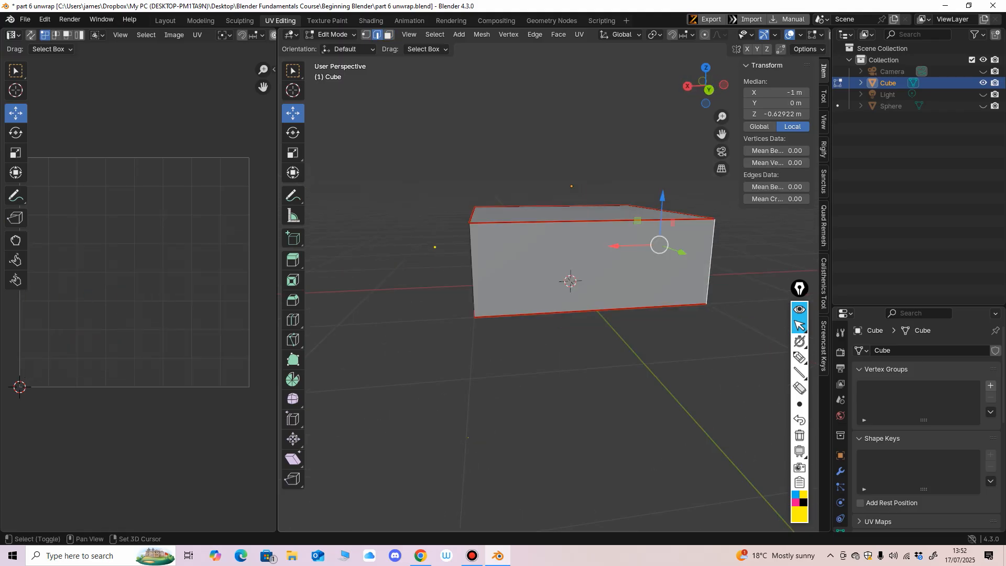
pyautogui.keyDown('shift'); pyautogui.click(473, 268); pyautogui.keyUp('shift')
pyautogui.moveTo(473, 268); pyautogui.dragTo(589, 272, button='middle')
pyautogui.keyDown('shift'); pyautogui.click(399, 291); pyautogui.keyUp('shift')
pyautogui.moveTo(399, 291); pyautogui.dragTo(423, 286, button='middle')
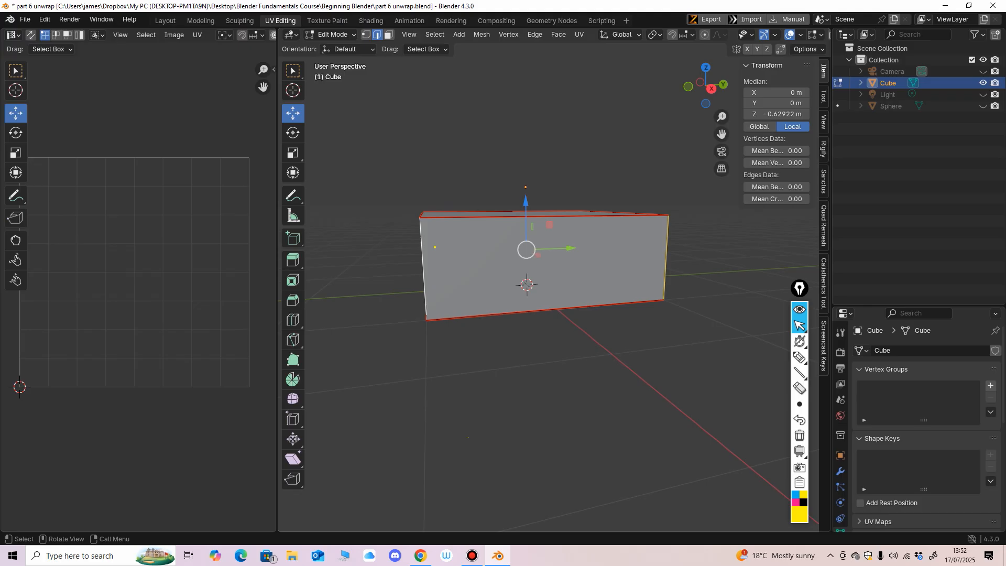
pyautogui.rightClick(422, 286)
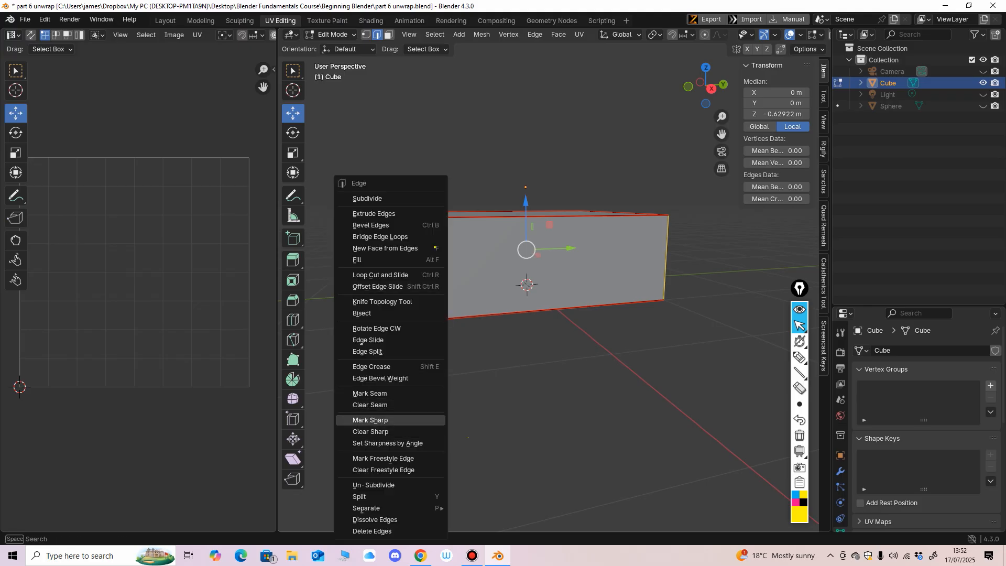
pyautogui.click(369, 393)
pyautogui.moveTo(370, 393); pyautogui.dragTo(425, 405, button='middle')
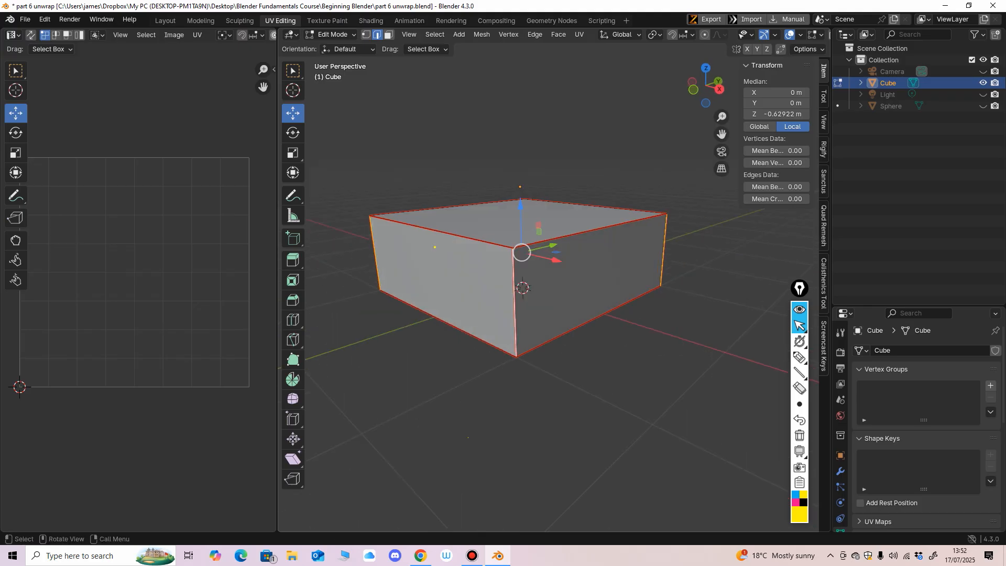
# Unwrap the whole box with the Angle Based method and widen the UV editor to show its islands.
pyautogui.press('a')
pyautogui.press('u')
pyautogui.moveTo(519, 319)
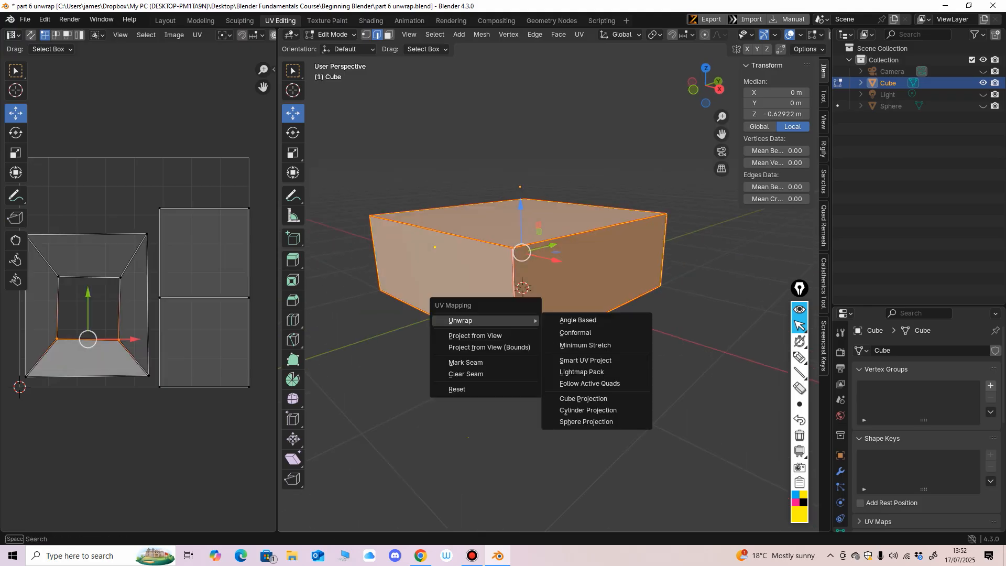
pyautogui.click(573, 320)
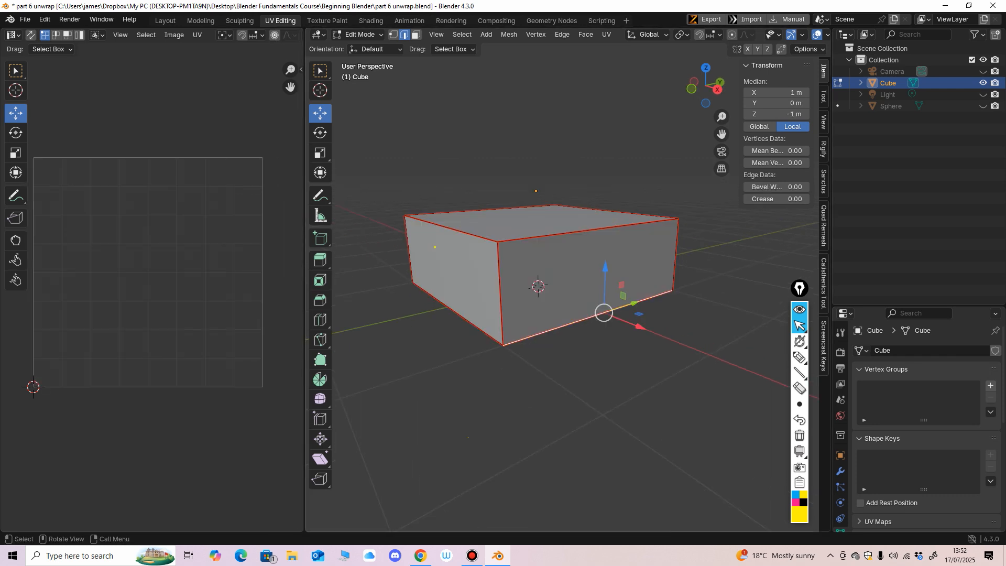
pyautogui.moveTo(576, 340); pyautogui.dragTo(514, 323, button='middle')
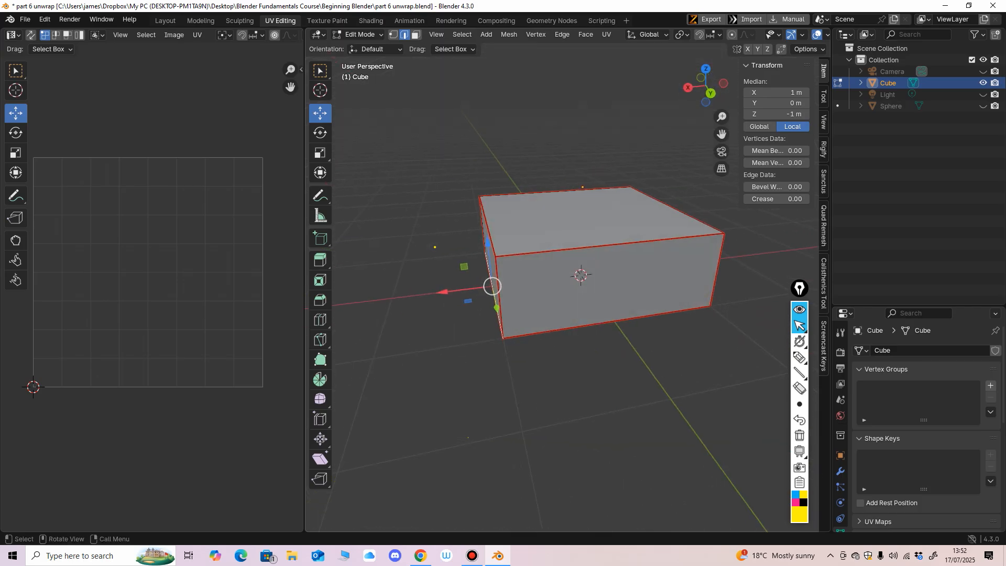
pyautogui.press('a')
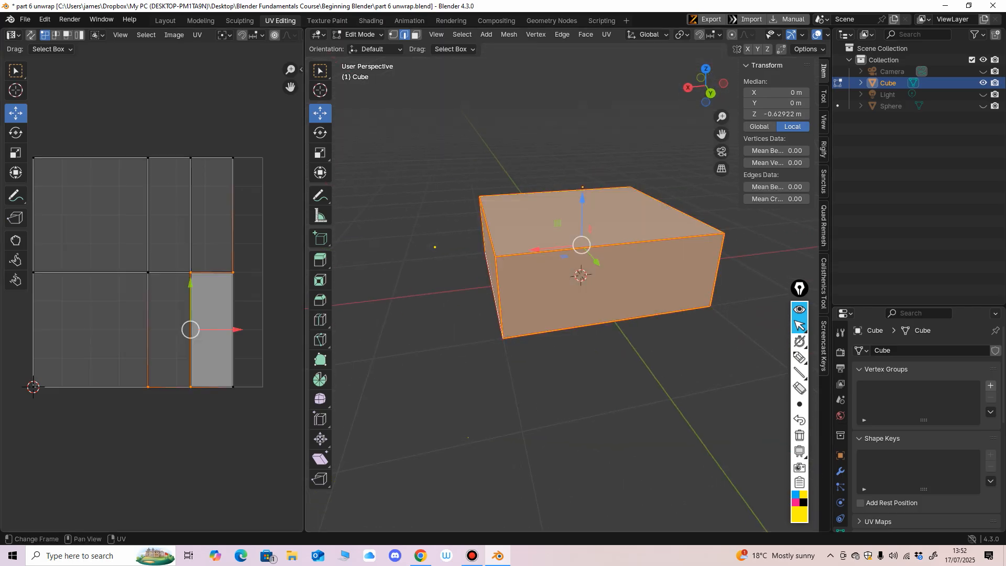
pyautogui.moveTo(303, 283); pyautogui.dragTo(344, 283)
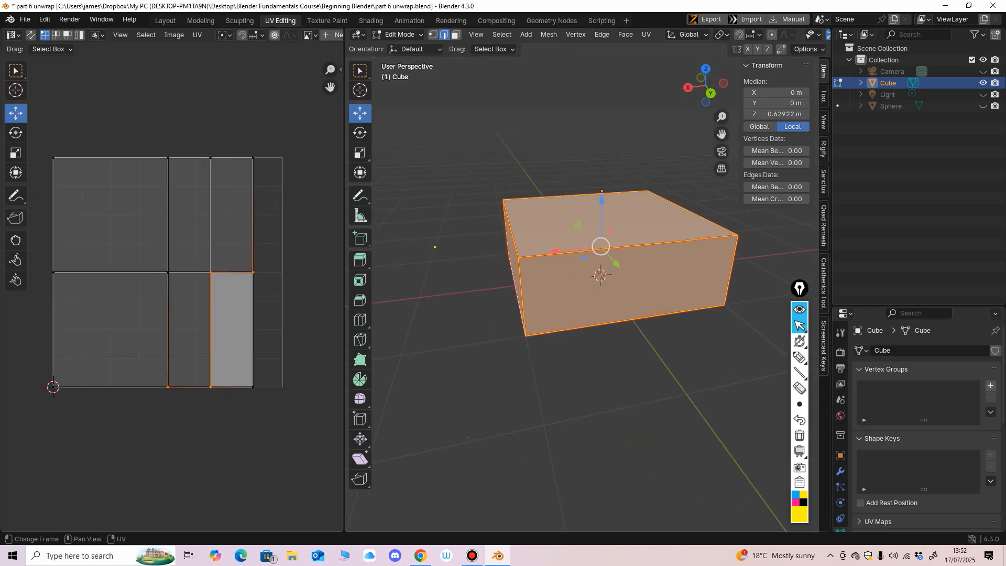
# Try shifting the UV vertex at the upper boundary between the large and narrow islands, and undo the move.
pyautogui.click(168, 158)
pyautogui.moveTo(168, 158); pyautogui.dragTo(175, 161)
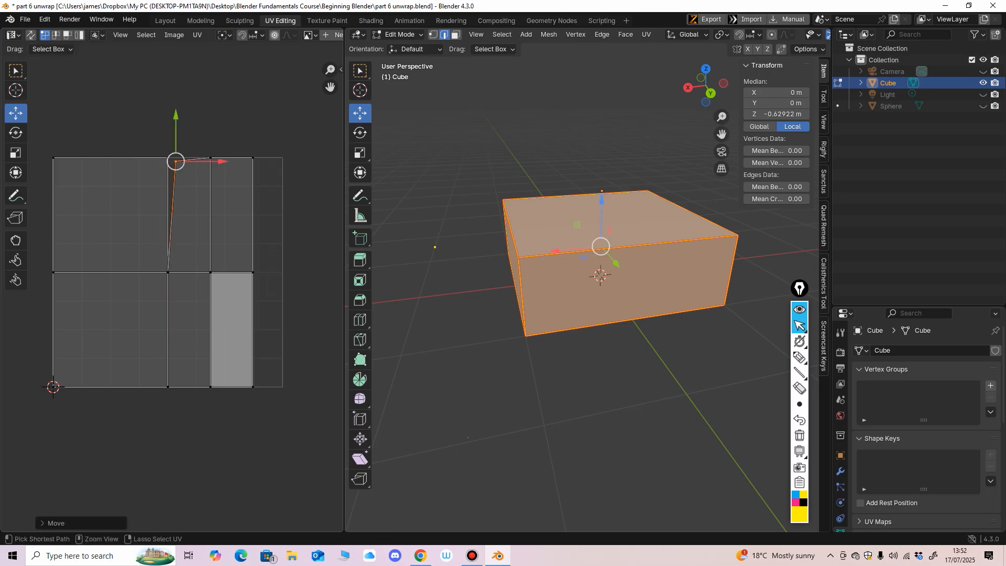
pyautogui.hotkey('ctrl', 'z')
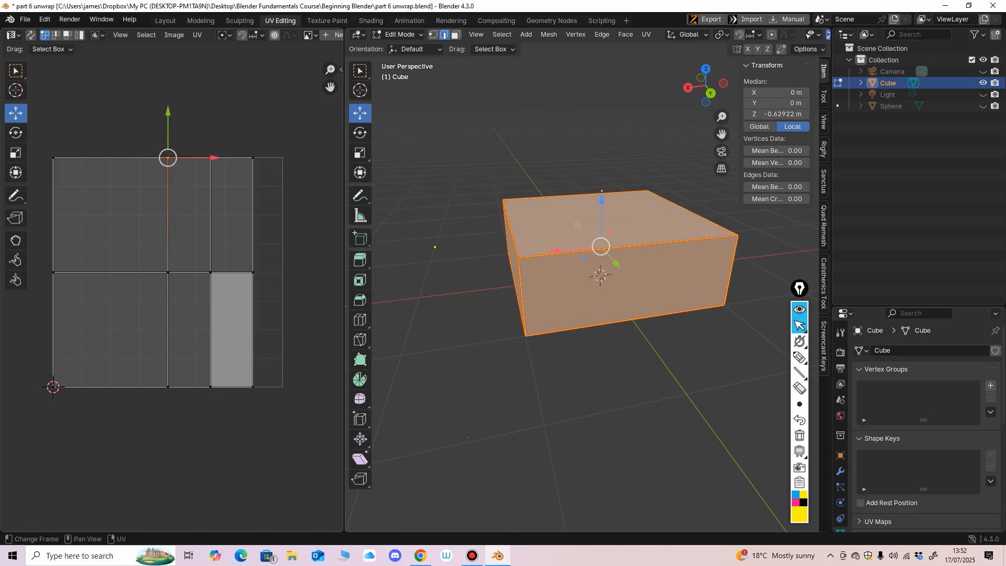
# Number the six UV islands by hand with the yellow pen, 1 to 4 on the narrow ones and 5 and 6 on the large ones.
pyautogui.click(799, 357)
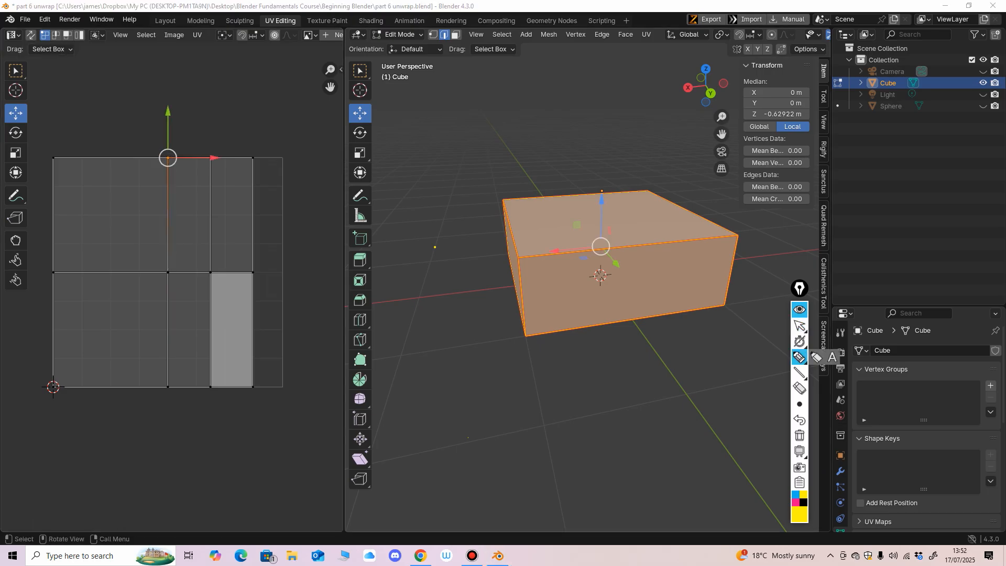
pyautogui.moveTo(187, 214)
pyautogui.mouseDown()
pyautogui.moveTo(193, 231)
pyautogui.moveTo(229, 230)
pyautogui.mouseUp()
pyautogui.moveTo(179, 310)
pyautogui.mouseDown()
pyautogui.moveTo(181, 331)
pyautogui.moveTo(232, 323)
pyautogui.mouseUp()
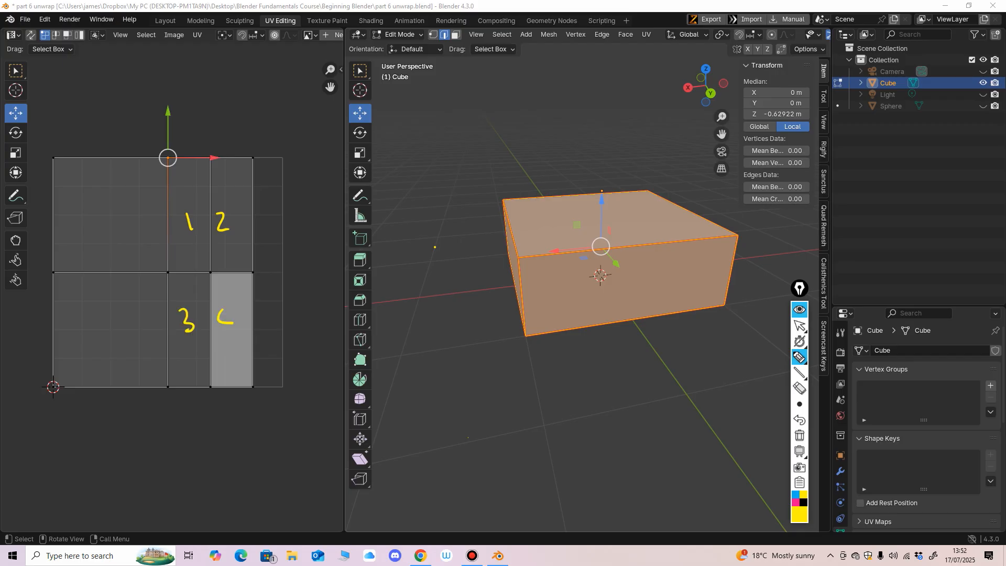
pyautogui.moveTo(89, 215)
pyautogui.mouseDown()
pyautogui.moveTo(91, 236)
pyautogui.moveTo(106, 213)
pyautogui.mouseUp()
pyautogui.moveTo(96, 313); pyautogui.dragTo(95, 329)
pyautogui.click(798, 325)
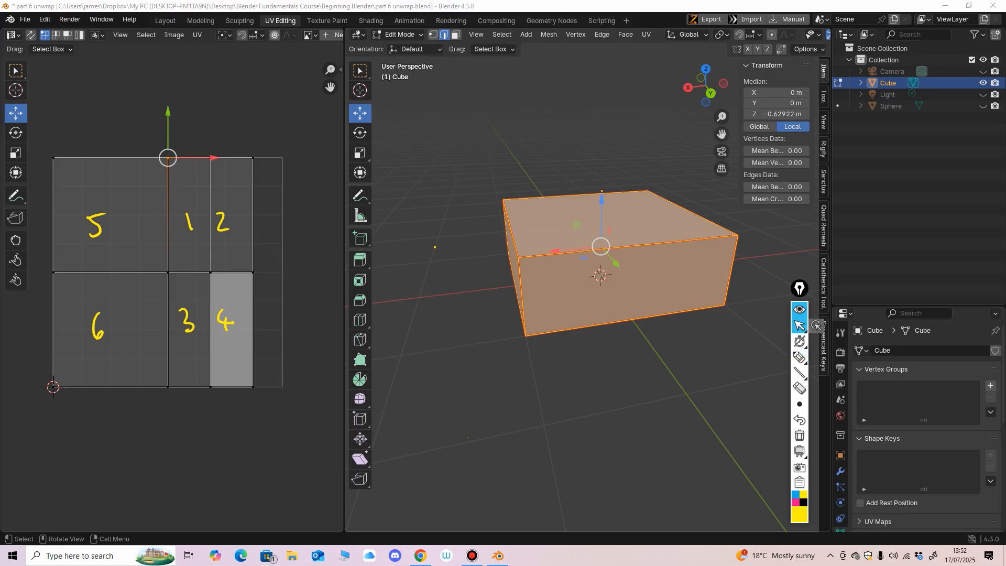
# Erase the handwritten numbers from the UV islands and return to the normal cursor.
pyautogui.click(798, 388)
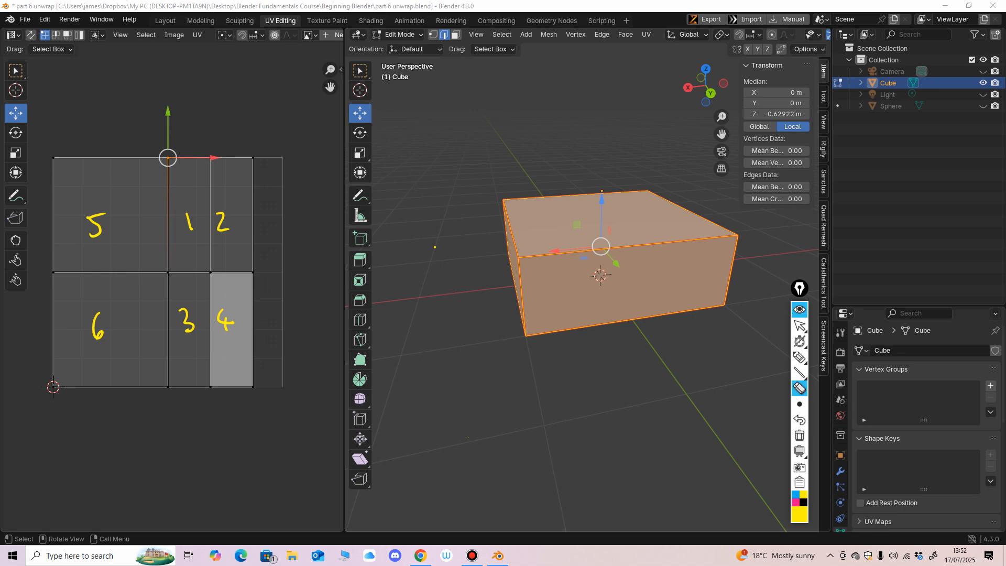
pyautogui.moveTo(225, 222)
pyautogui.mouseDown()
pyautogui.moveTo(186, 221)
pyautogui.moveTo(98, 328)
pyautogui.moveTo(189, 320)
pyautogui.mouseUp()
pyautogui.click(225, 321)
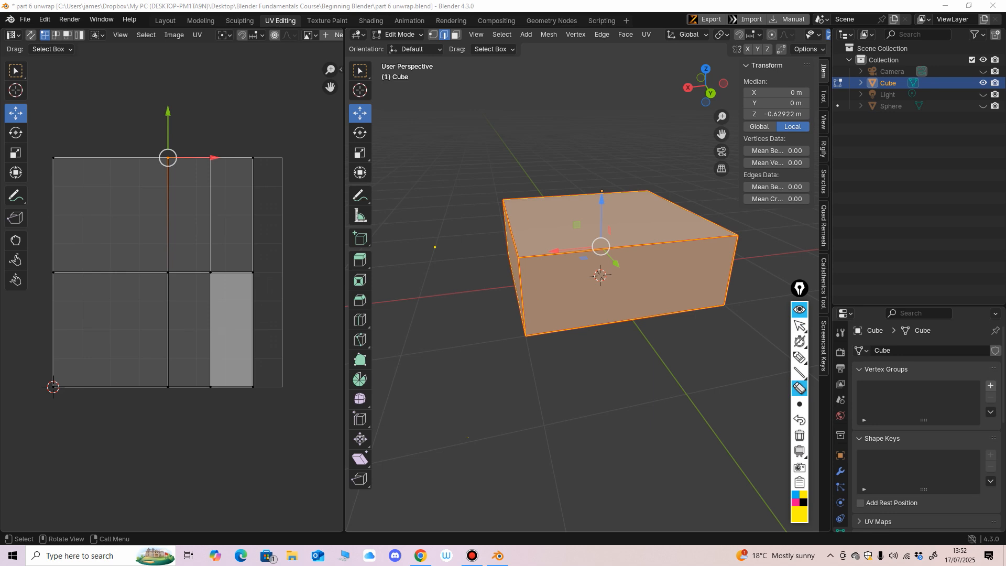
pyautogui.click(799, 325)
# Switch the box to Object Mode, hide the Cube and show the Sphere.
pyautogui.moveTo(343, 314); pyautogui.dragTo(301, 314)
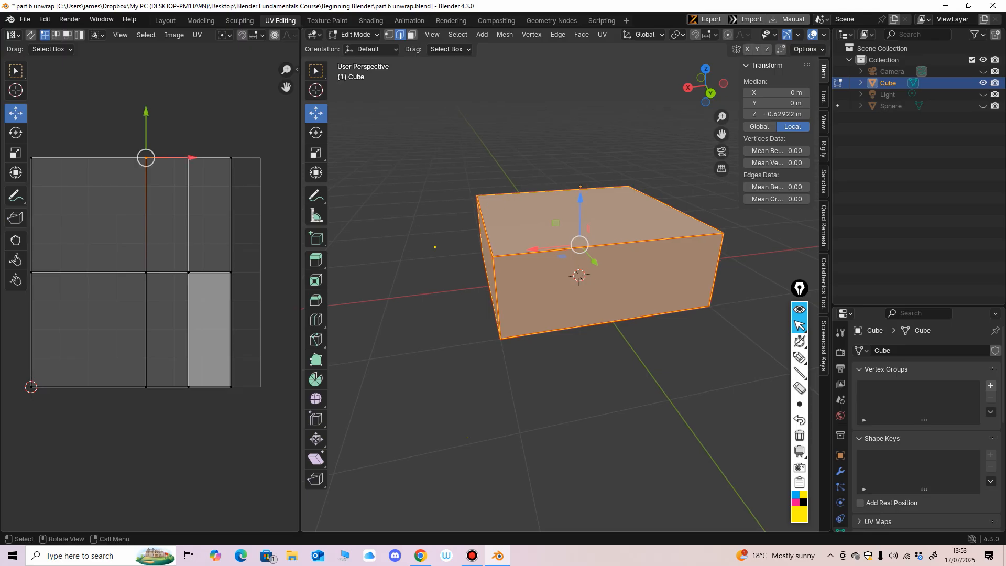
pyautogui.click(355, 35)
pyautogui.click(355, 35)
pyautogui.click(361, 45)
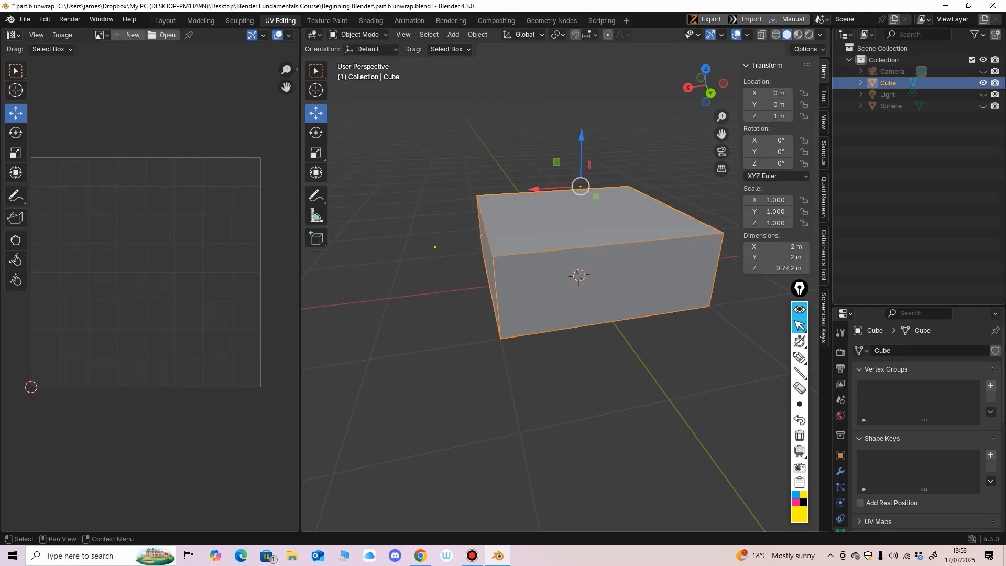
pyautogui.click(982, 82)
pyautogui.click(982, 106)
pyautogui.moveTo(578, 220); pyautogui.dragTo(587, 225, button='middle')
pyautogui.keyDown('shift'); pyautogui.moveTo(579, 186); pyautogui.dragTo(526, 309, button='middle'); pyautogui.keyUp('shift')
pyautogui.scroll(2, 517, 218)
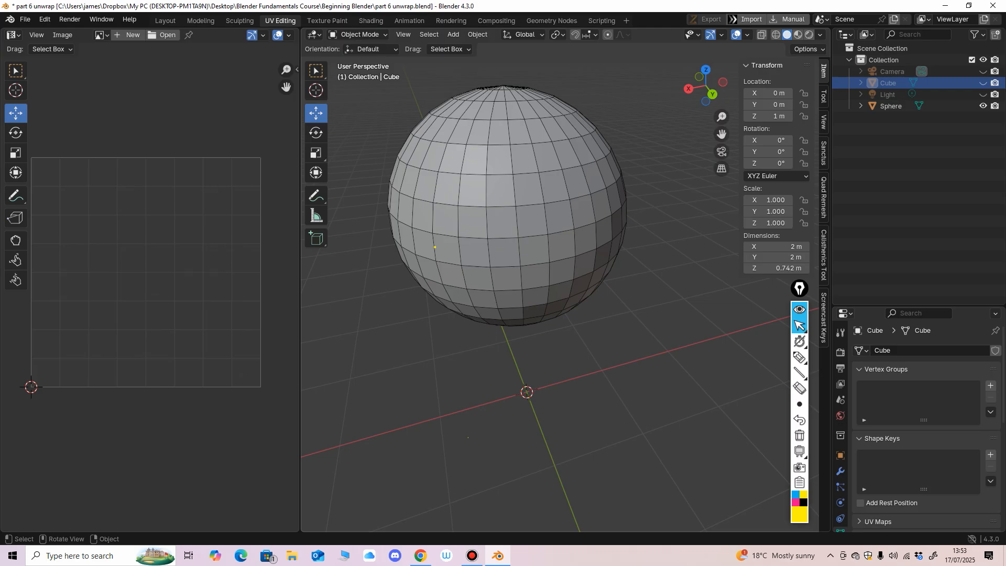
# Select the sphere and enter Edit Mode on it.
pyautogui.scroll(-3, 517, 218)
pyautogui.click(516, 218)
pyautogui.moveTo(518, 220)
pyautogui.mouseDown(button='middle')
pyautogui.moveTo(516, 202)
pyautogui.moveTo(523, 218)
pyautogui.moveTo(430, 191)
pyautogui.moveTo(493, 224)
pyautogui.moveTo(501, 214)
pyautogui.mouseUp(button='middle')
pyautogui.click(358, 34)
pyautogui.click(361, 60)
# Select the horizontal edge loop around the sphere's middle and mark it as a seam.
pyautogui.click(513, 215)
pyautogui.click(457, 35)
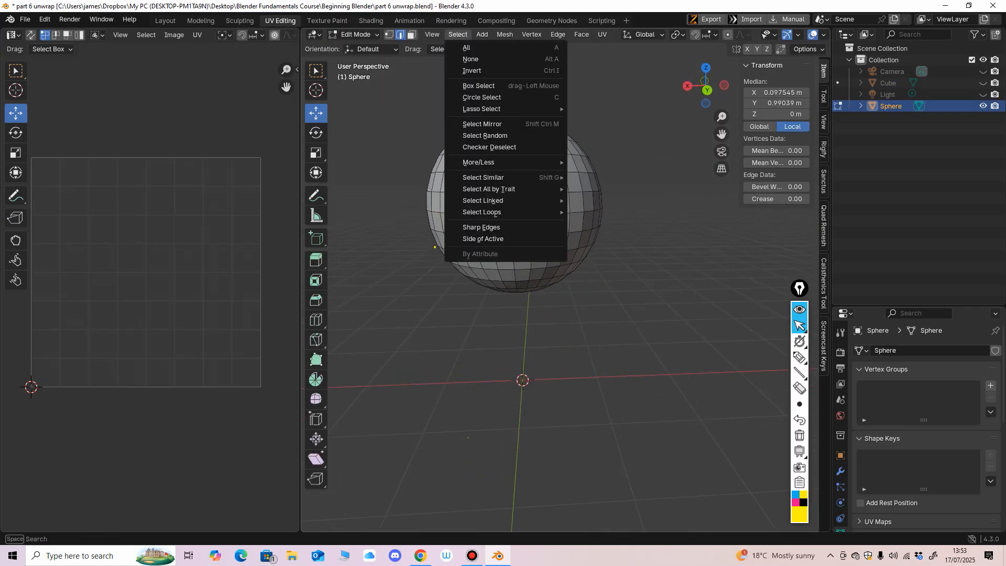
pyautogui.moveTo(502, 212)
pyautogui.click(602, 212)
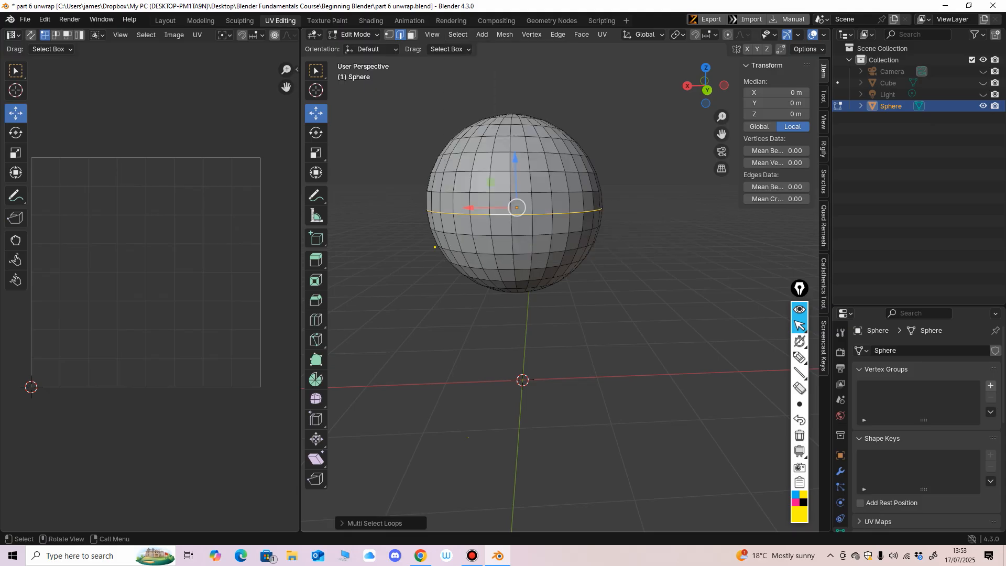
pyautogui.moveTo(602, 212); pyautogui.dragTo(498, 213, button='middle')
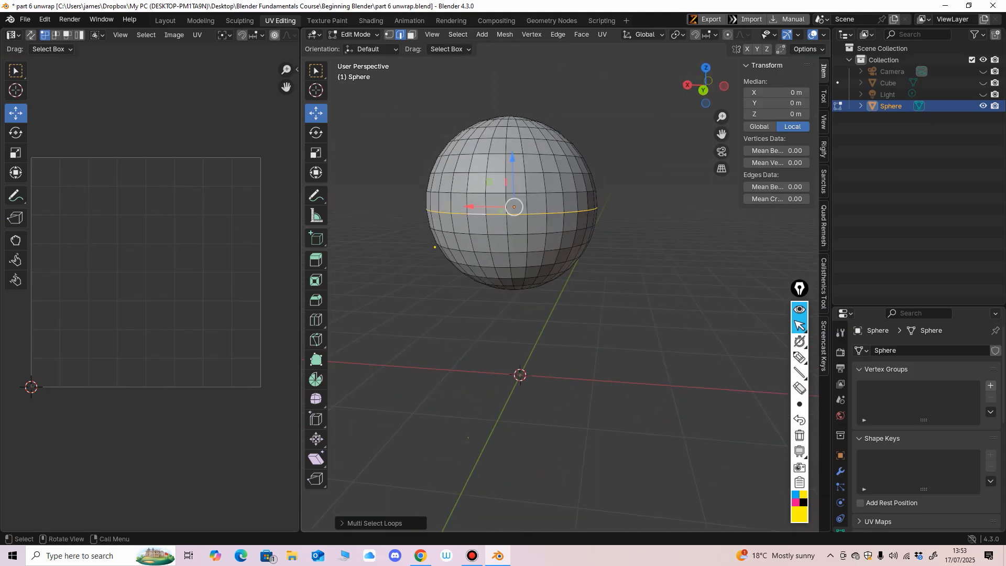
pyautogui.hotkey('ctrl', 'e')
pyautogui.click(476, 393)
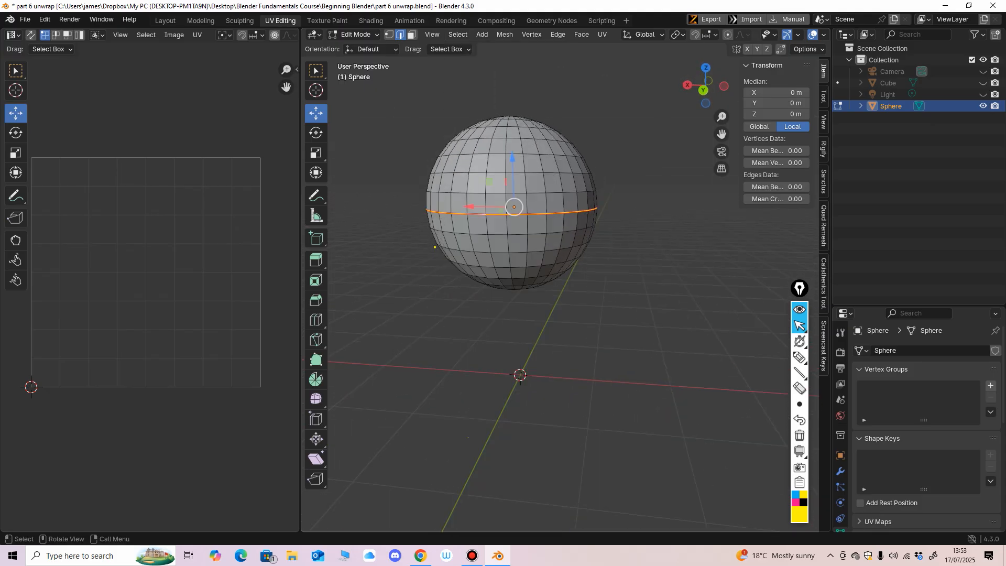
pyautogui.moveTo(477, 393); pyautogui.dragTo(493, 388, button='middle')
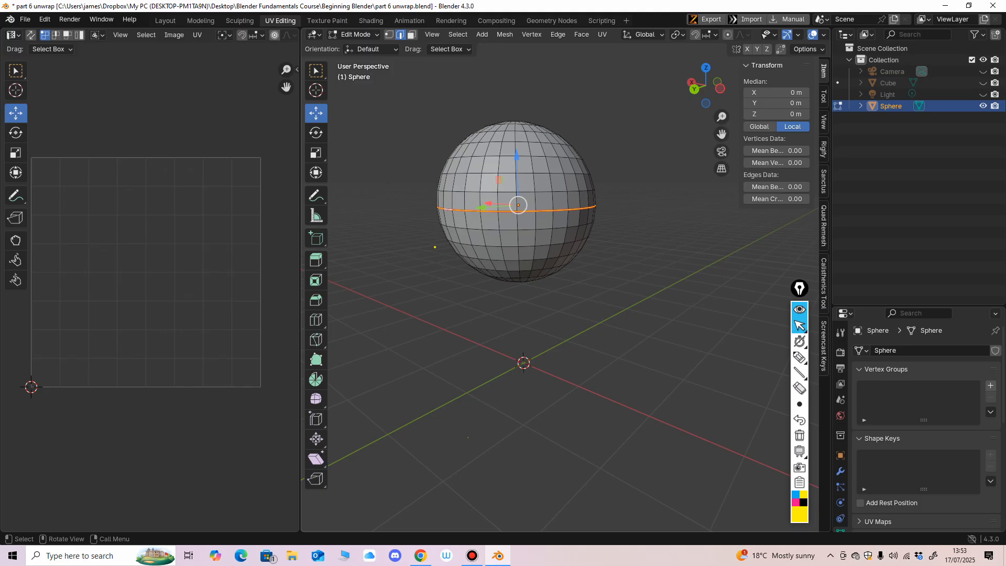
# Unwrap the whole sphere along its middle seam and widen the UV editor to view the islands.
pyautogui.press('a')
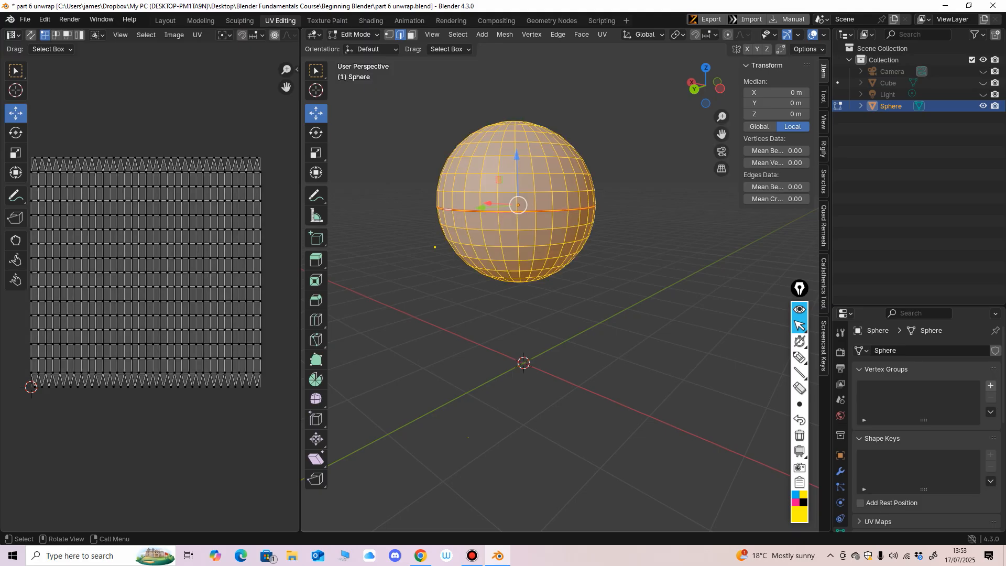
pyautogui.press('u')
pyautogui.moveTo(482, 253)
pyautogui.click(612, 281)
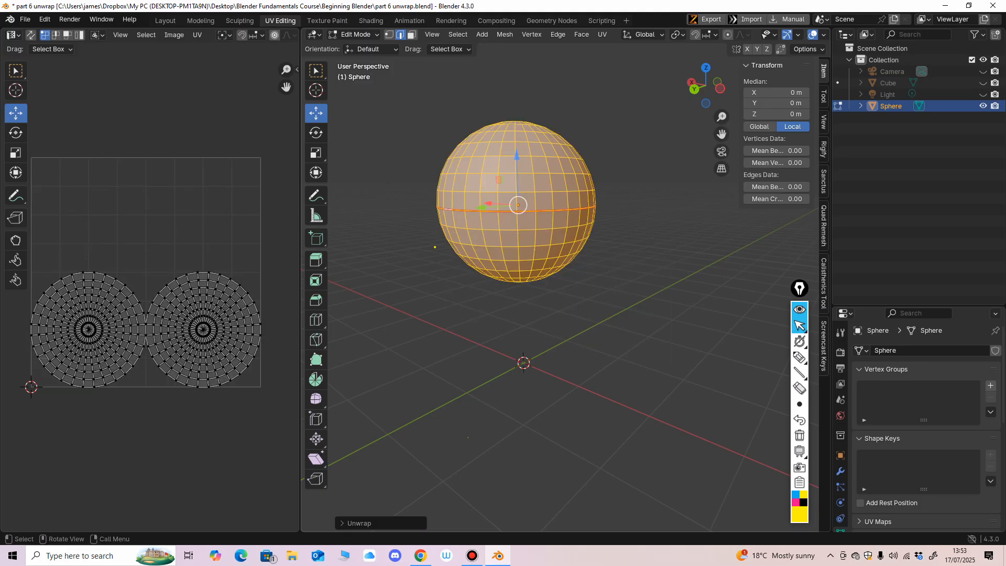
pyautogui.moveTo(301, 314); pyautogui.dragTo(362, 315)
pyautogui.moveTo(210, 325); pyautogui.dragTo(205, 231, button='middle')
pyautogui.moveTo(577, 314); pyautogui.dragTo(567, 341, button='middle')
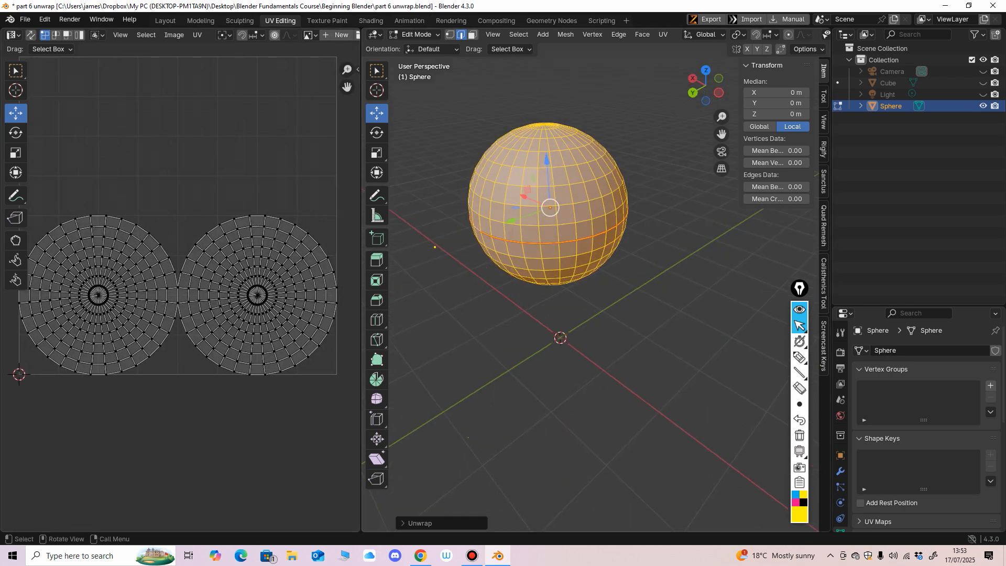
# Unwrap the sphere again with the Conformal method.
pyautogui.press('u')
pyautogui.moveTo(502, 236)
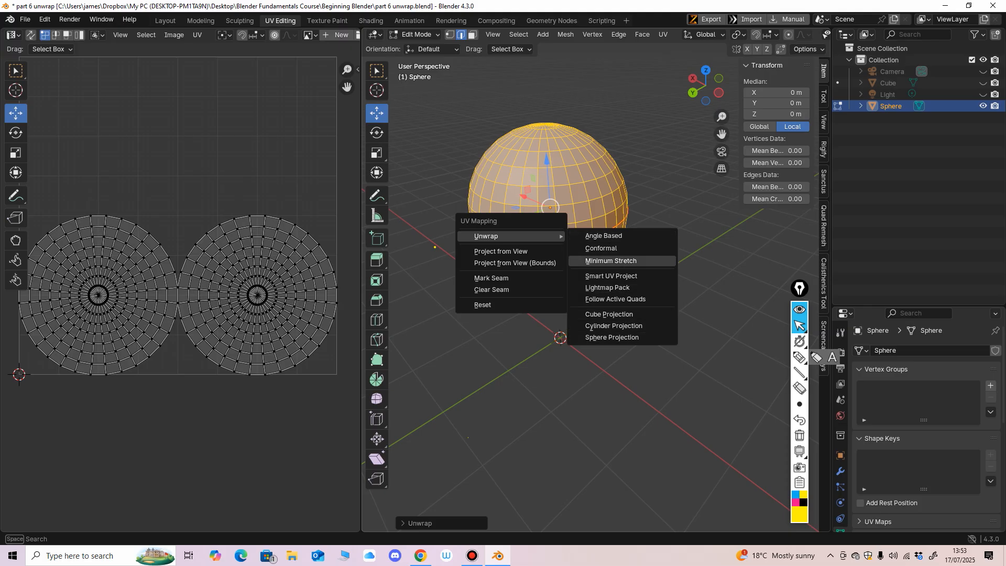
pyautogui.click(601, 248)
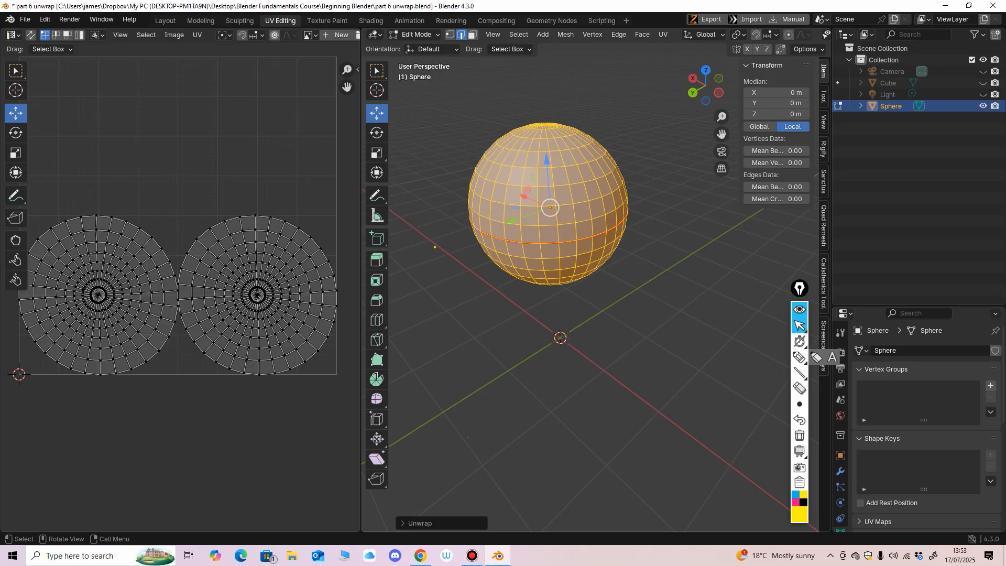
# Clear the seam from the sphere with all its edges selected.
pyautogui.hotkey('ctrl', 'e')
pyautogui.press('Escape')
pyautogui.press('u')
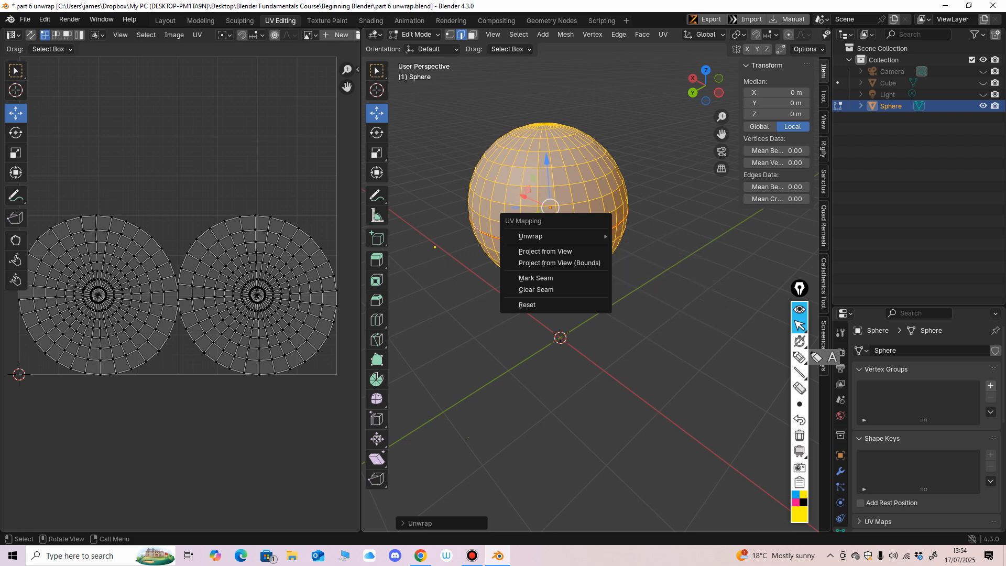
pyautogui.moveTo(576, 315); pyautogui.dragTo(560, 294, button='middle')
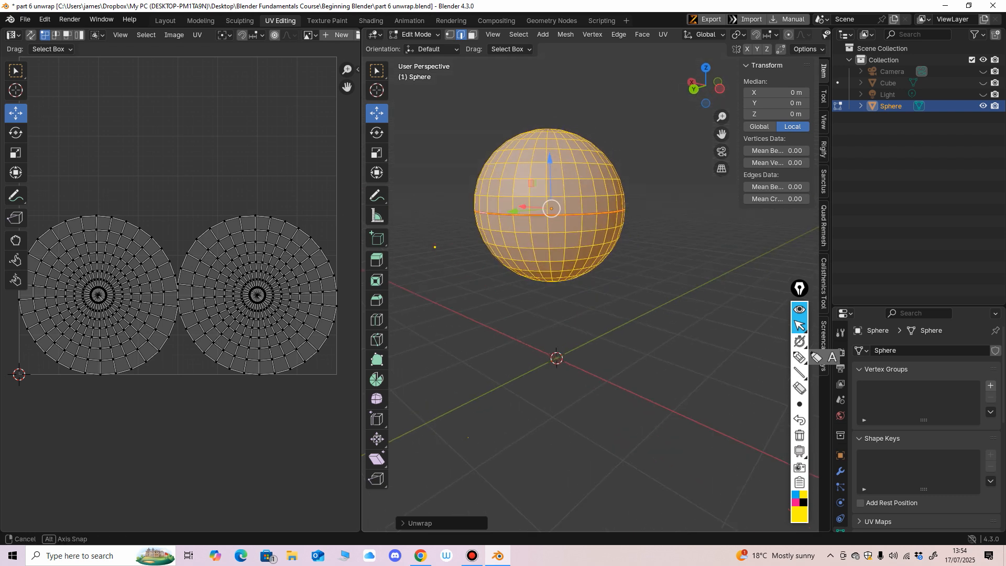
pyautogui.hotkey('ctrl', 'e')
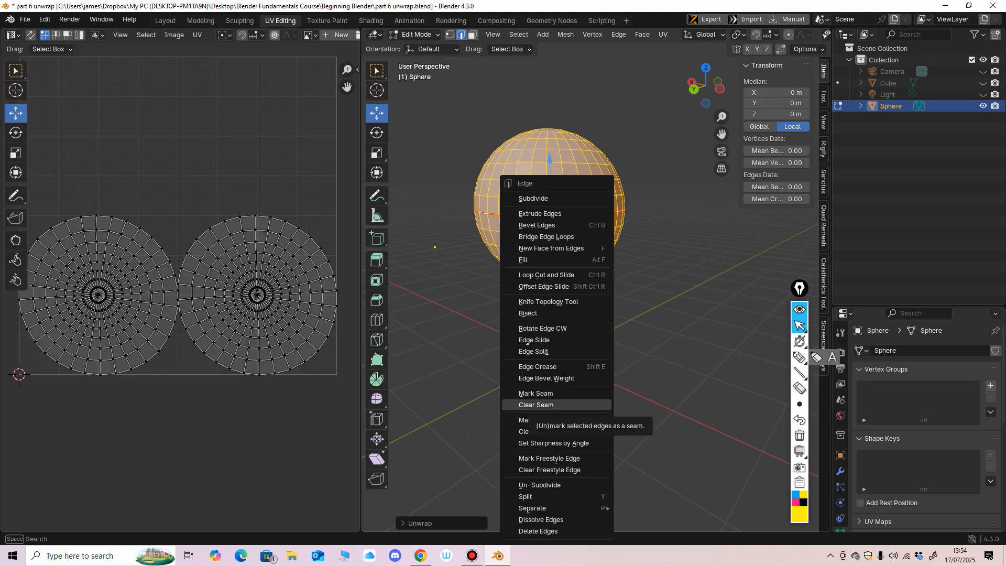
pyautogui.click(535, 404)
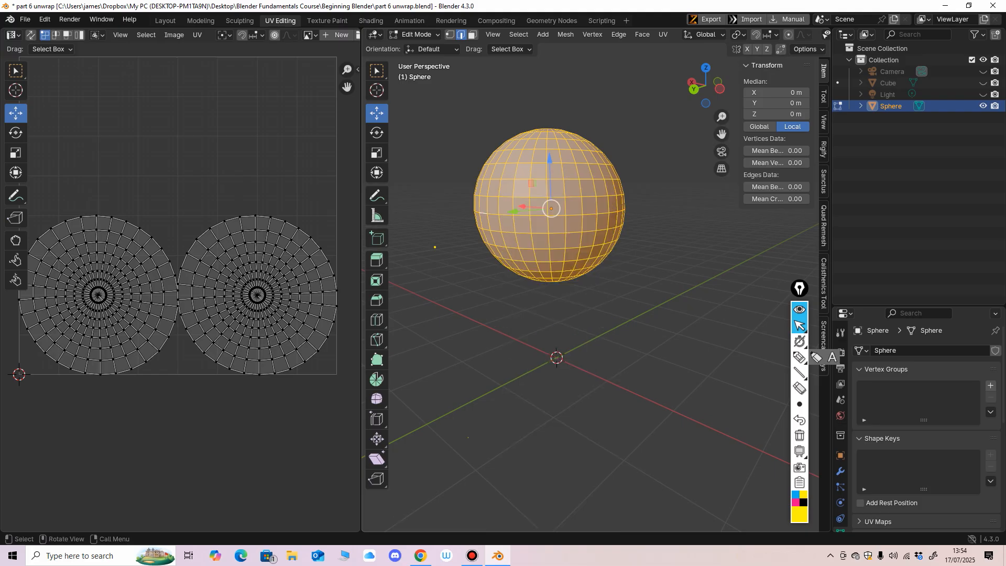
# Clear the selection on the sphere, select its whole mesh again and return to Object Mode.
pyautogui.moveTo(535, 405)
pyautogui.mouseDown(button='middle')
pyautogui.moveTo(483, 393)
pyautogui.moveTo(550, 406)
pyautogui.mouseUp(button='middle')
pyautogui.hotkey('alt', 'a')
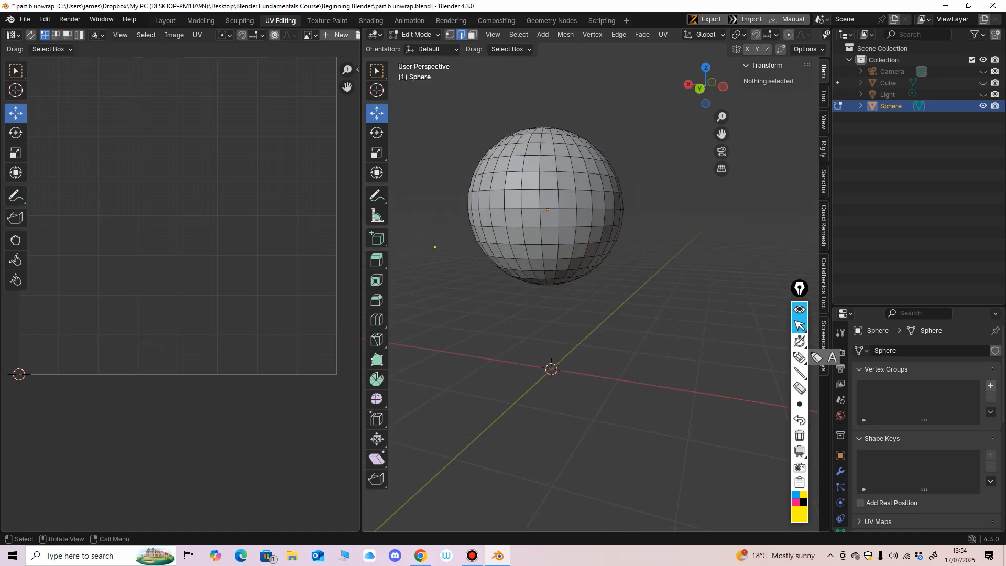
pyautogui.press('a')
pyautogui.press('Tab')
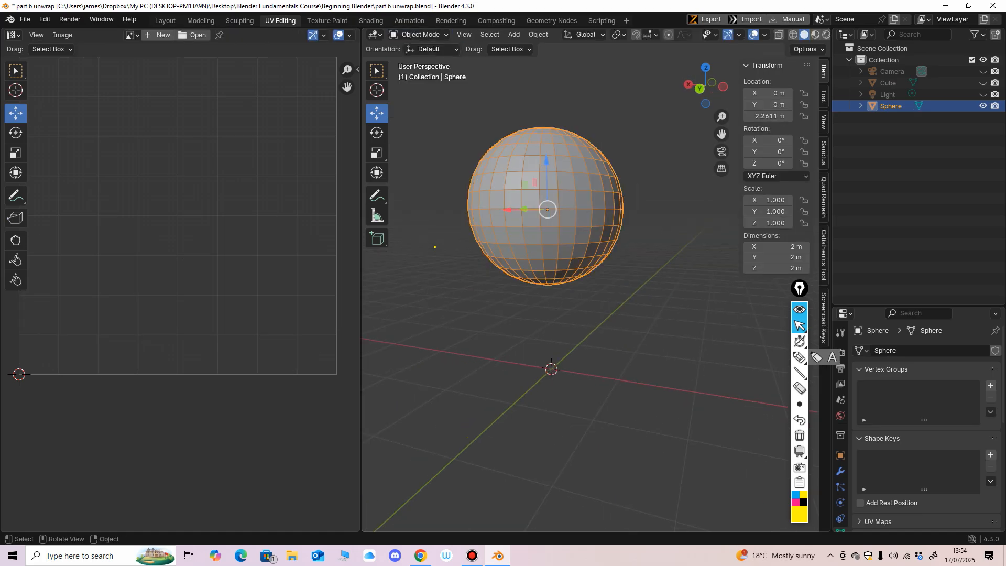
pyautogui.moveTo(550, 346)
pyautogui.mouseDown(button='middle')
pyautogui.moveTo(554, 401)
pyautogui.moveTo(543, 347)
pyautogui.mouseUp(button='middle')
pyautogui.moveTo(360, 246); pyautogui.dragTo(348, 246)
pyautogui.keyDown('ctrl'); pyautogui.moveTo(225, 236); pyautogui.dragTo(222, 267, button='middle'); pyautogui.keyUp('ctrl')
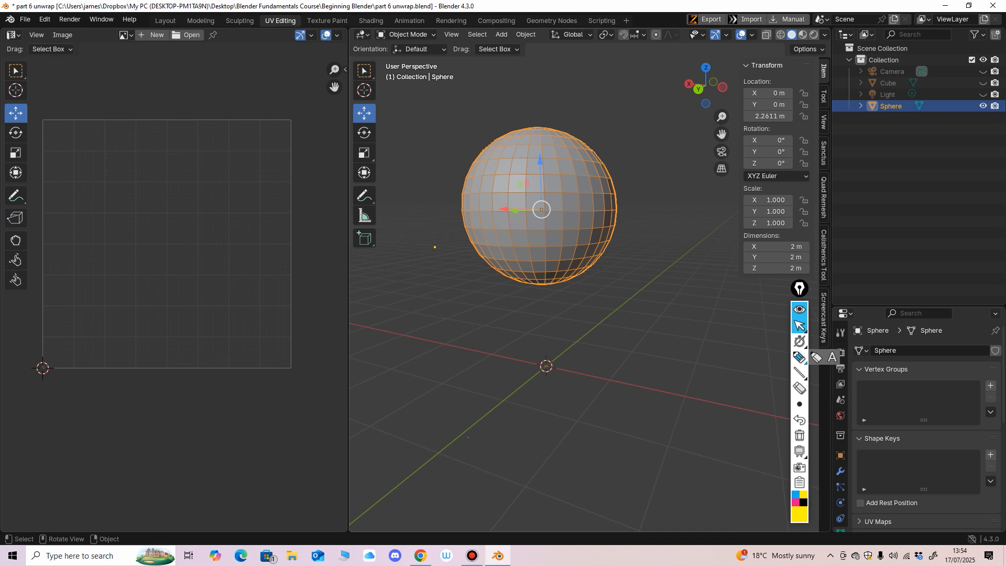
# Handwrite the notes "1. Mark Seam", "edit mode" with an upward arrow, and "2. unwrap" below the sphere with the annotation pen.
pyautogui.click(798, 357)
pyautogui.moveTo(604, 346)
pyautogui.mouseDown()
pyautogui.moveTo(601, 370)
pyautogui.moveTo(677, 361)
pyautogui.moveTo(750, 372)
pyautogui.mouseUp()
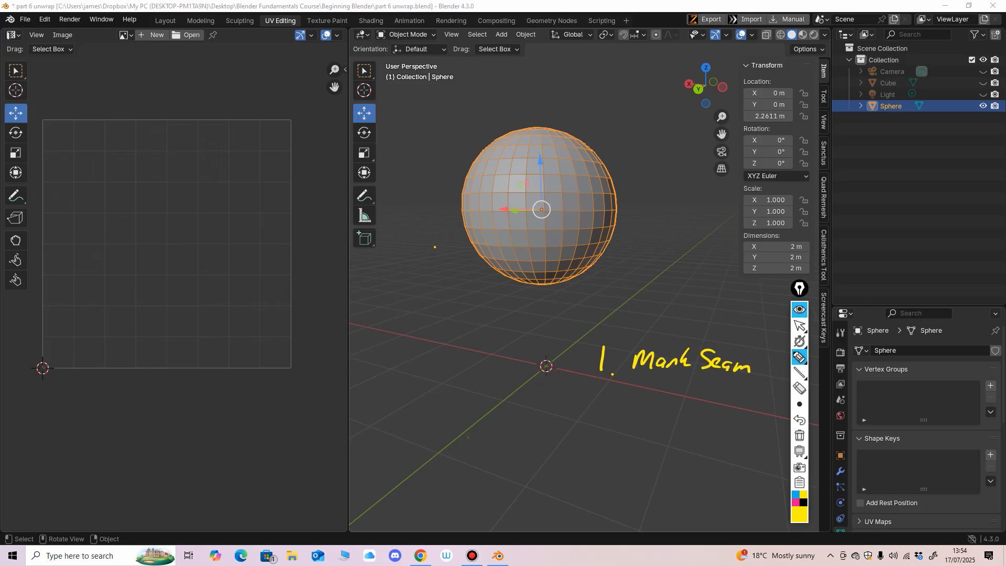
pyautogui.moveTo(604, 328)
pyautogui.mouseDown()
pyautogui.moveTo(607, 313)
pyautogui.moveTo(642, 296)
pyautogui.moveTo(712, 310)
pyautogui.mouseUp()
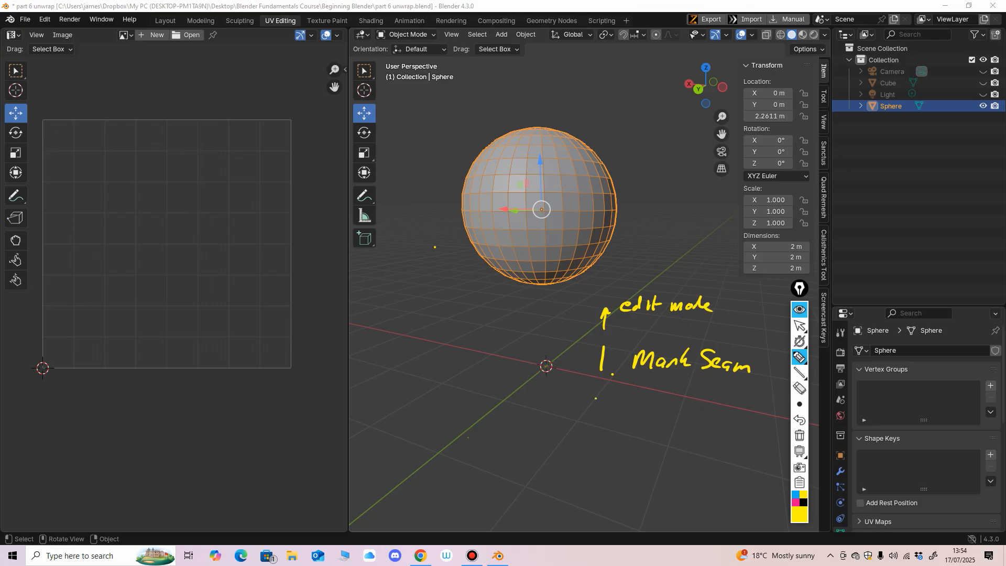
pyautogui.moveTo(596, 398)
pyautogui.mouseDown()
pyautogui.moveTo(606, 417)
pyautogui.moveTo(654, 402)
pyautogui.moveTo(665, 417)
pyautogui.moveTo(697, 405)
pyautogui.mouseUp()
pyautogui.moveTo(702, 408); pyautogui.dragTo(719, 426)
pyautogui.moveTo(718, 404); pyautogui.dragTo(722, 413)
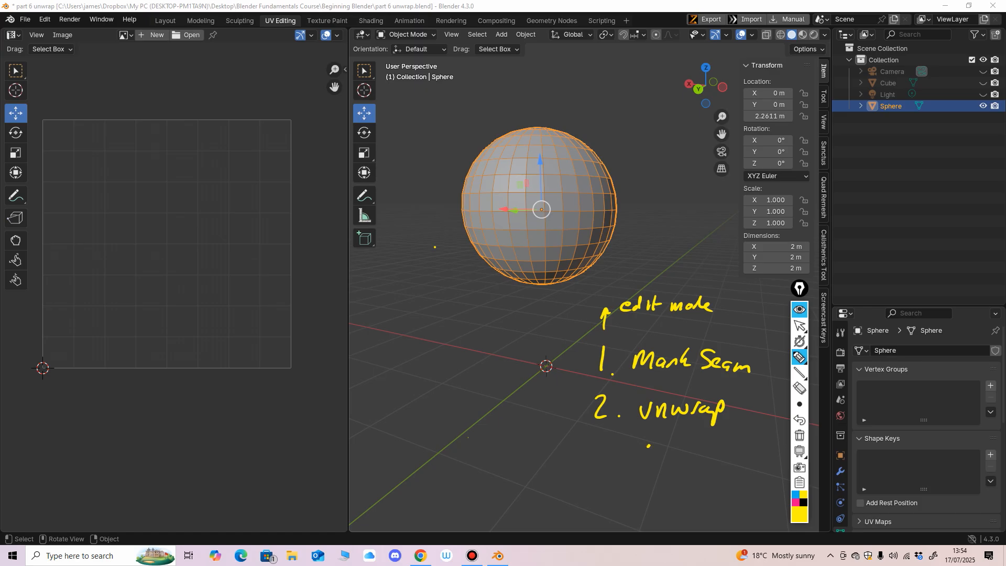
# Add the handwritten notes "min. st." and "3. UV editor", with an arrow leading to the UV grid.
pyautogui.moveTo(668, 451); pyautogui.dragTo(722, 449)
pyautogui.click(698, 448)
pyautogui.click(729, 447)
pyautogui.moveTo(595, 464)
pyautogui.mouseDown()
pyautogui.moveTo(607, 466)
pyautogui.moveTo(596, 492)
pyautogui.moveTo(675, 473)
pyautogui.moveTo(715, 486)
pyautogui.mouseUp()
pyautogui.click(616, 492)
pyautogui.moveTo(721, 479); pyautogui.dragTo(728, 484)
pyautogui.moveTo(731, 478); pyautogui.dragTo(740, 478)
pyautogui.moveTo(572, 477)
pyautogui.mouseDown()
pyautogui.moveTo(308, 358)
pyautogui.moveTo(328, 352)
pyautogui.mouseUp()
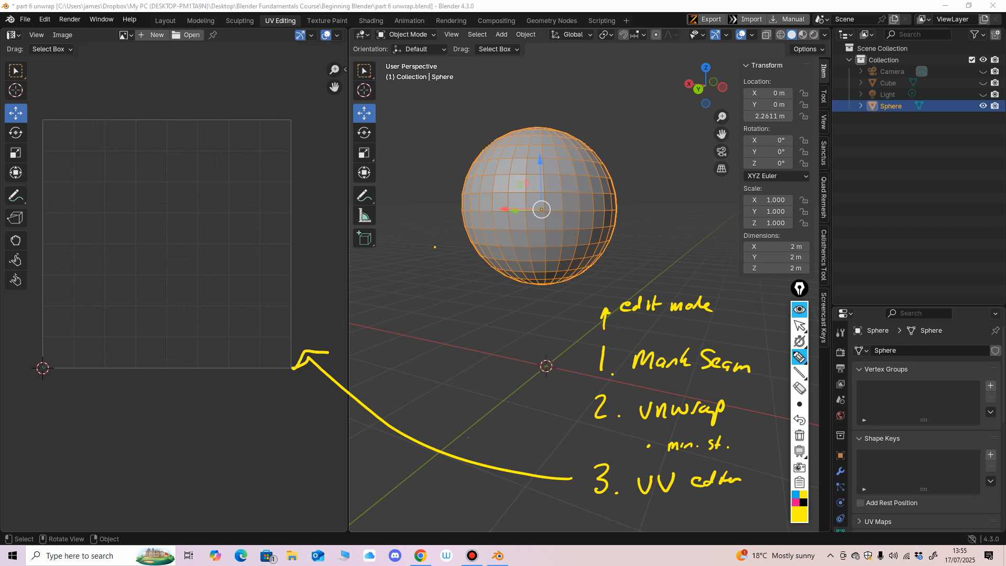
# Handwrite "4. checker map" as the last line of the notes.
pyautogui.moveTo(594, 507)
pyautogui.mouseDown()
pyautogui.moveTo(589, 518)
pyautogui.moveTo(606, 519)
pyautogui.mouseUp()
pyautogui.click(615, 522)
pyautogui.moveTo(601, 513)
pyautogui.mouseDown()
pyautogui.moveTo(602, 523)
pyautogui.moveTo(660, 522)
pyautogui.mouseUp()
pyautogui.moveTo(659, 518); pyautogui.dragTo(691, 521)
pyautogui.moveTo(690, 513); pyautogui.dragTo(701, 510)
pyautogui.moveTo(710, 513); pyautogui.dragTo(726, 522)
pyautogui.moveTo(732, 514); pyautogui.dragTo(733, 524)
pyautogui.moveTo(732, 517); pyautogui.dragTo(740, 517)
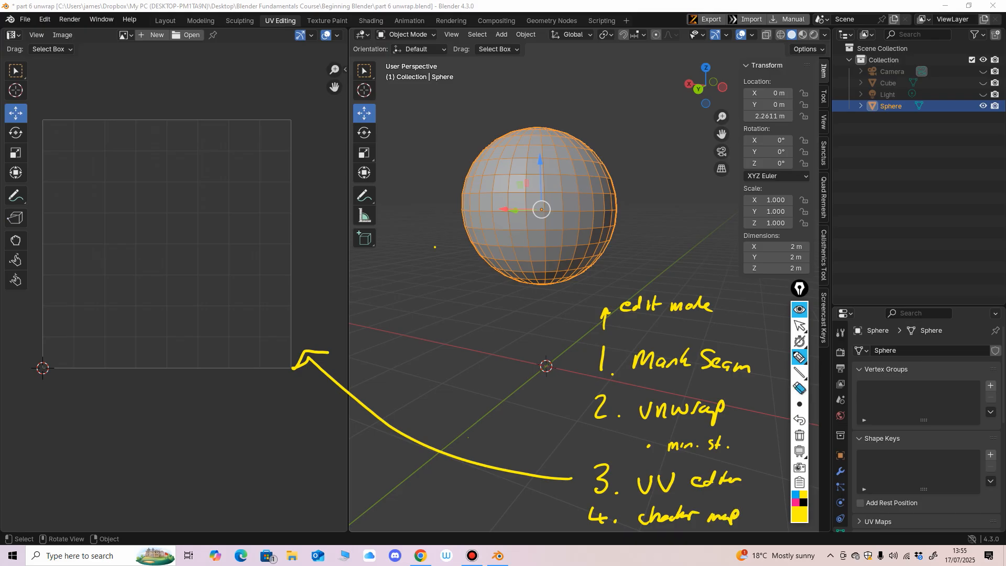
# Erase all the handwritten notes and the arrow, and switch back to the normal pointer.
pyautogui.click(799, 388)
pyautogui.moveTo(679, 306)
pyautogui.mouseDown()
pyautogui.moveTo(604, 317)
pyautogui.moveTo(600, 406)
pyautogui.moveTo(655, 483)
pyautogui.moveTo(726, 505)
pyautogui.moveTo(715, 362)
pyautogui.mouseUp()
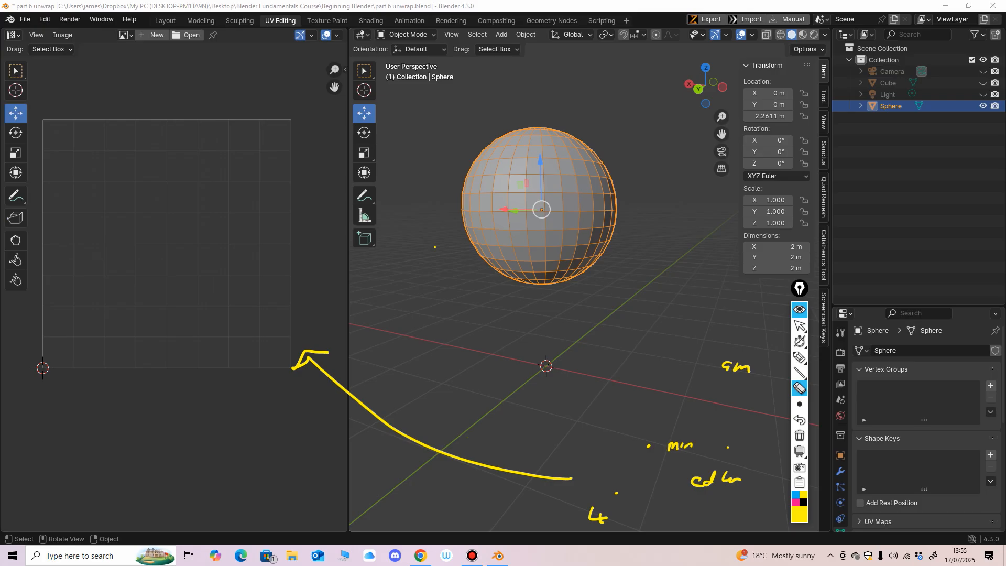
pyautogui.moveTo(619, 415); pyautogui.dragTo(734, 479)
pyautogui.moveTo(722, 365); pyautogui.dragTo(750, 369)
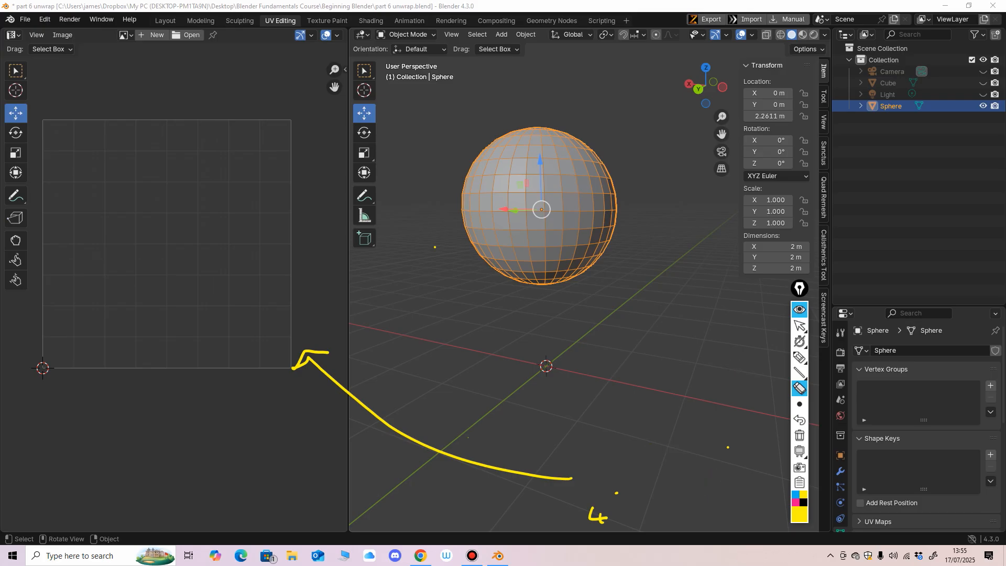
pyautogui.moveTo(616, 493)
pyautogui.mouseDown()
pyautogui.moveTo(597, 518)
pyautogui.moveTo(566, 478)
pyautogui.mouseUp()
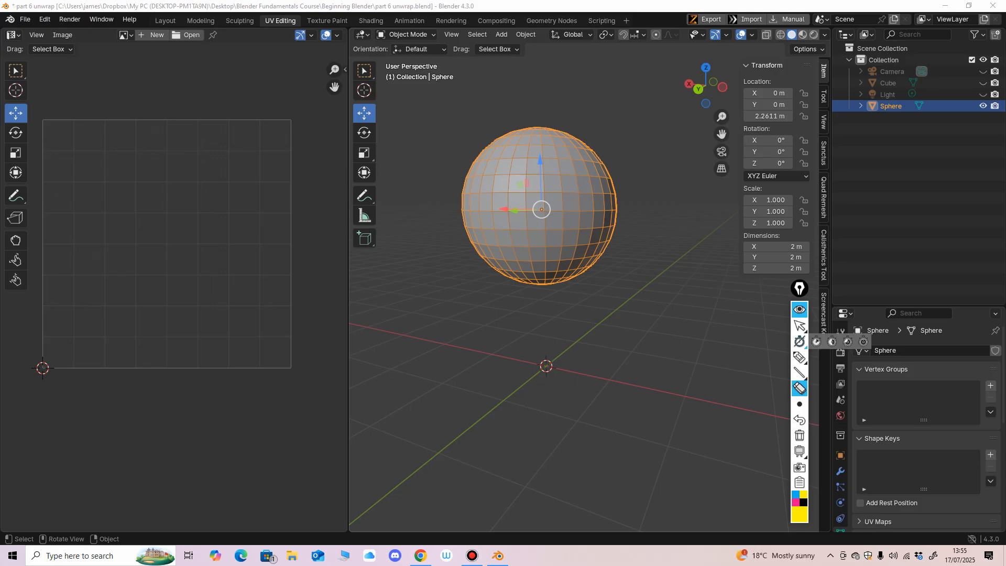
pyautogui.click(799, 325)
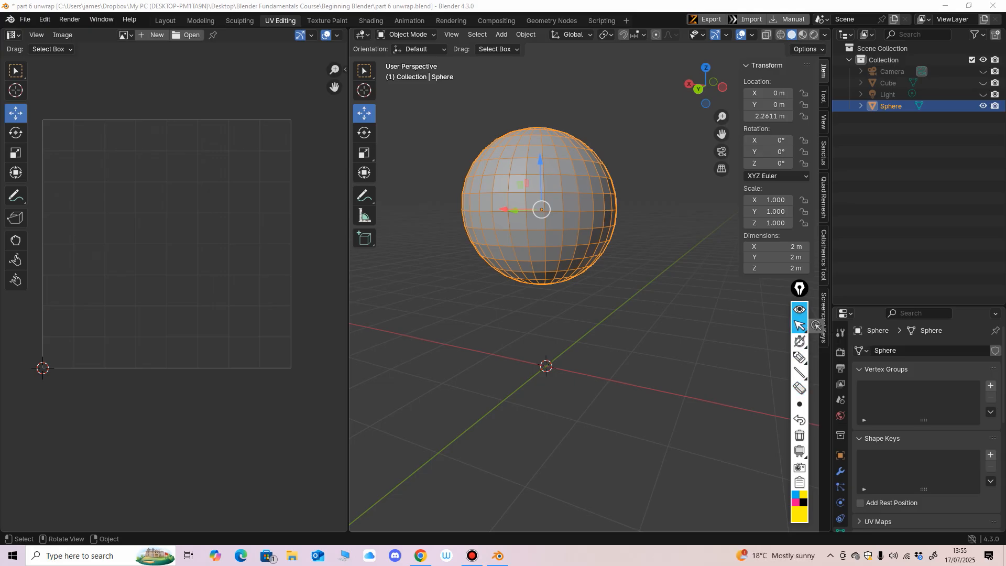
# Enlarge the 3D viewport and add a cylinder mesh to the scene.
pyautogui.moveTo(348, 314); pyautogui.dragTo(303, 314)
pyautogui.moveTo(471, 315); pyautogui.dragTo(539, 310, button='middle')
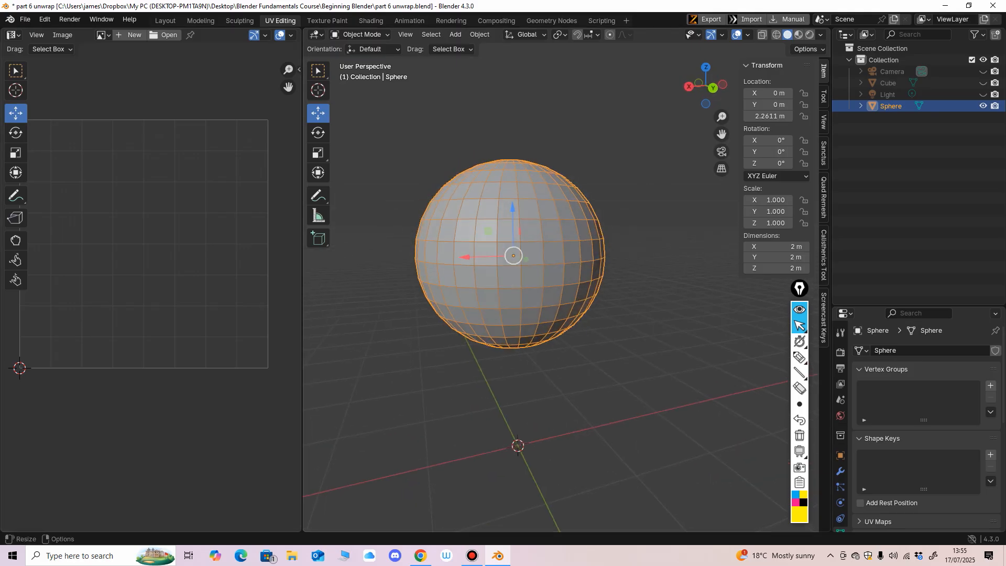
pyautogui.scroll(-3, 523, 261)
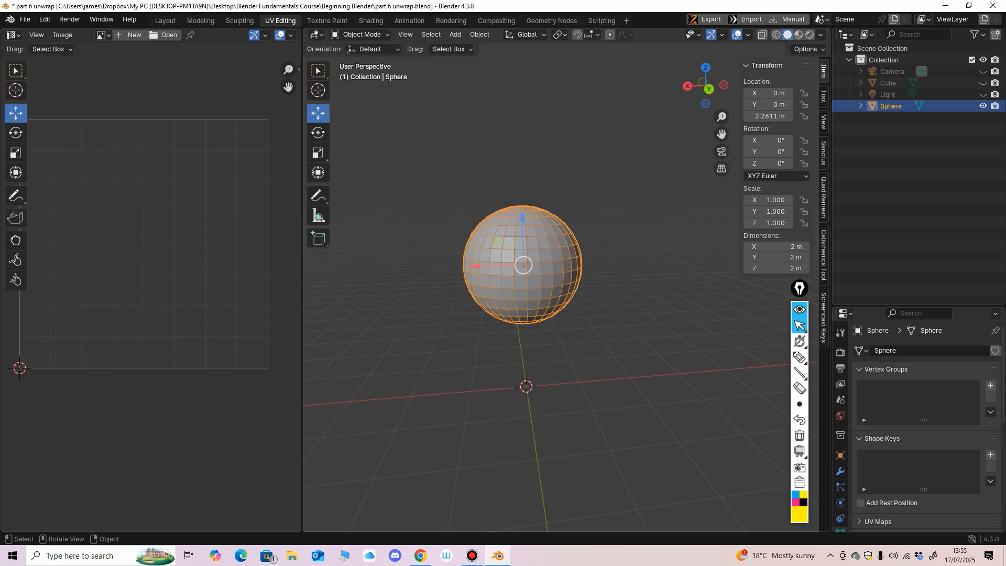
pyautogui.moveTo(523, 314); pyautogui.dragTo(558, 318, button='middle')
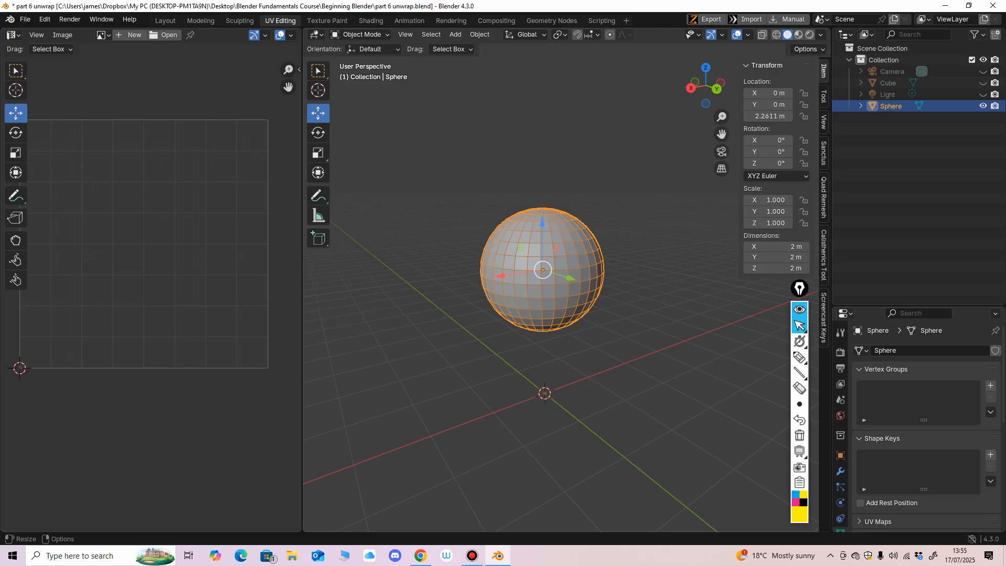
pyautogui.click(361, 34)
pyautogui.click(455, 34)
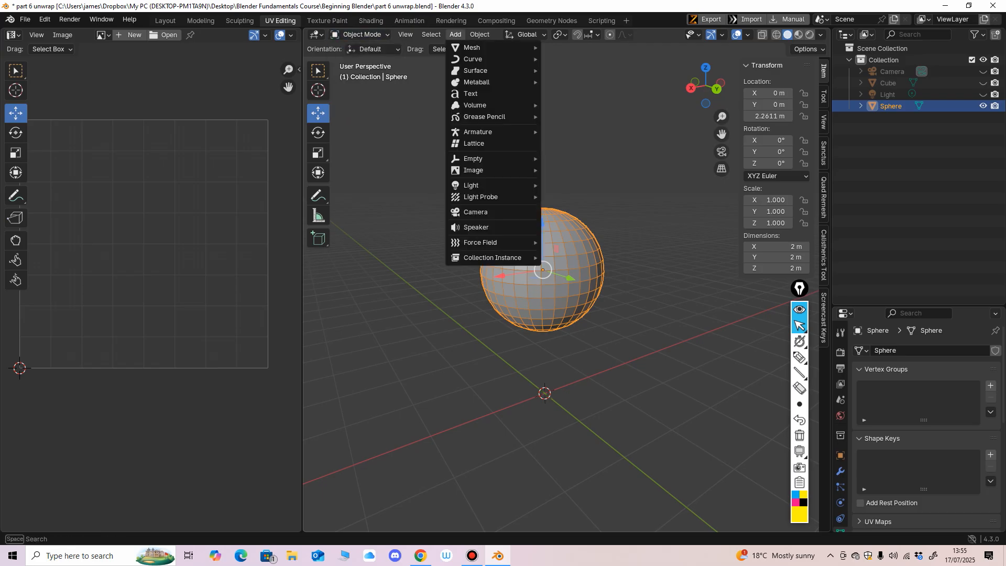
pyautogui.moveTo(471, 48)
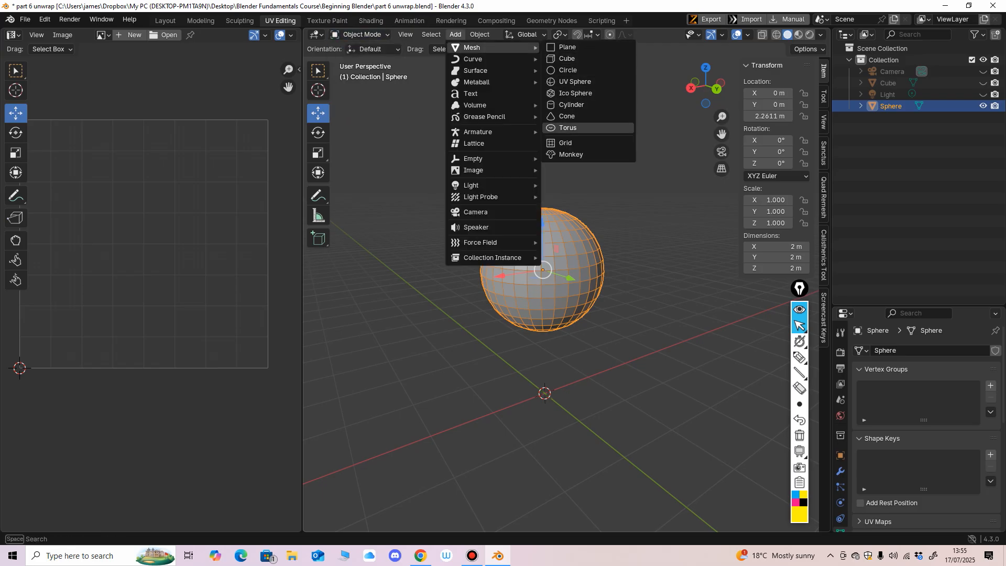
pyautogui.click(571, 105)
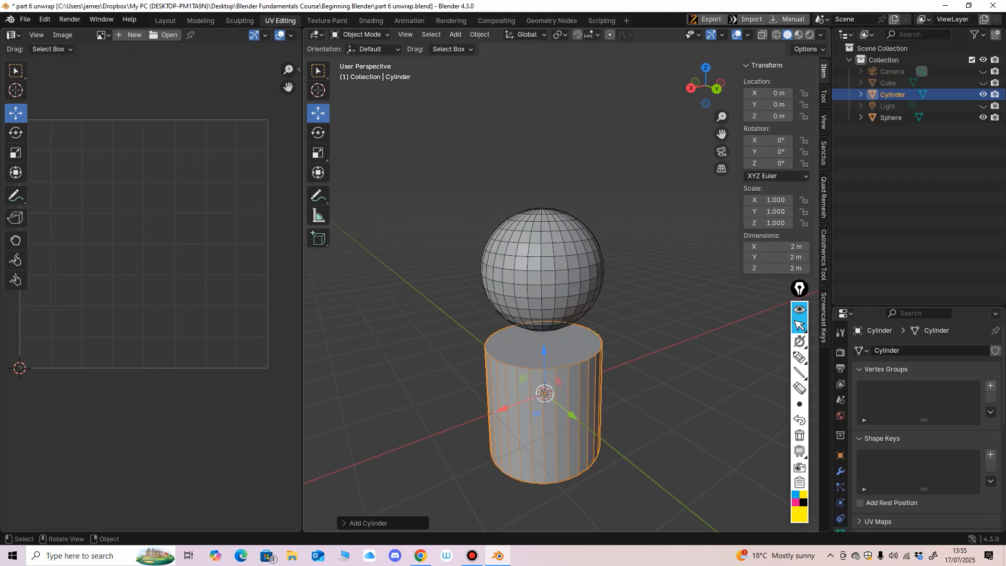
# Cut three horizontal edge loops around the cylinder at its middle, upper and lower parts, and return to Object Mode.
pyautogui.click(361, 34)
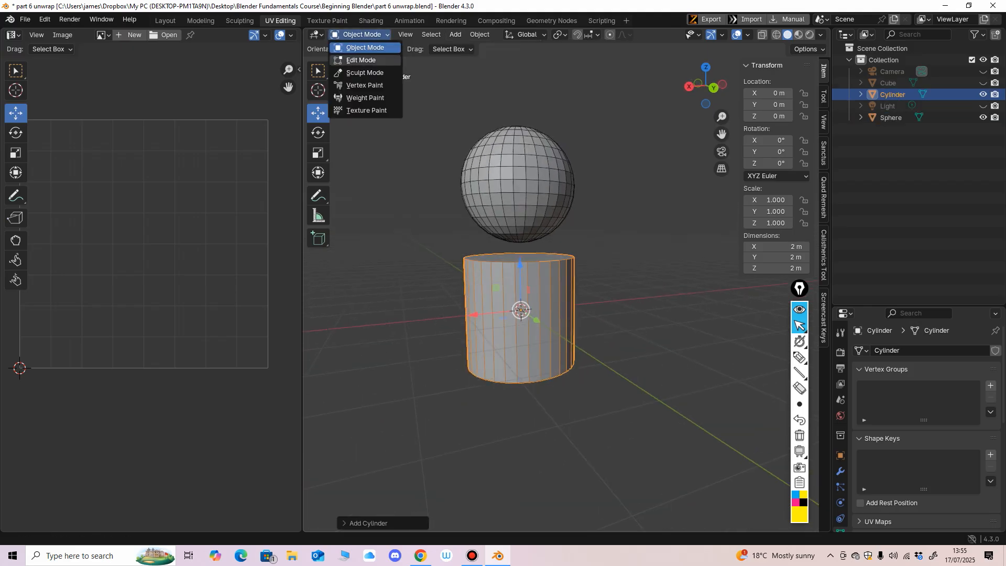
pyautogui.click(357, 60)
pyautogui.click(317, 319)
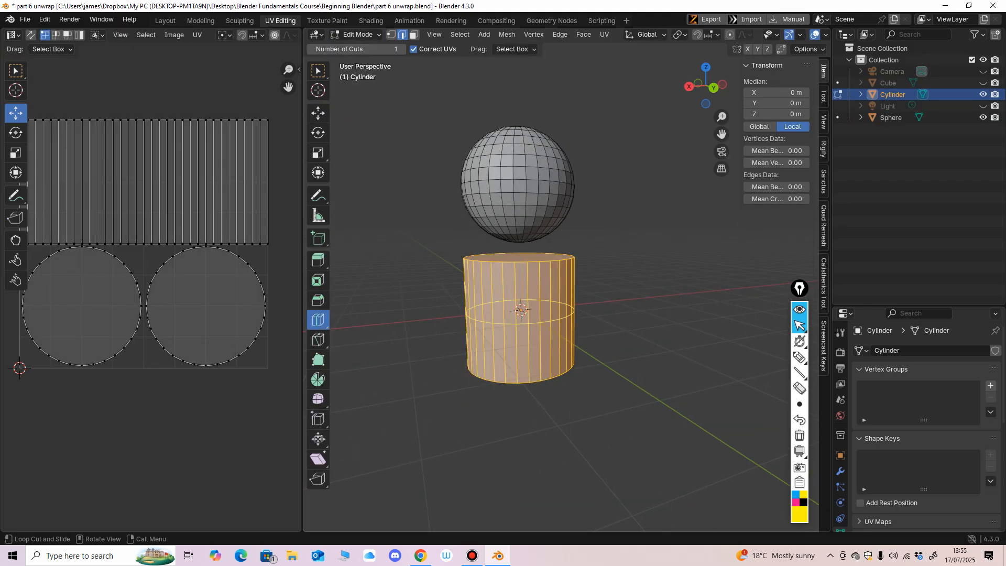
pyautogui.click(520, 322)
pyautogui.click(520, 294)
pyautogui.click(520, 348)
pyautogui.moveTo(520, 348); pyautogui.dragTo(471, 337, button='middle')
pyautogui.moveTo(520, 304)
pyautogui.mouseDown(button='middle')
pyautogui.moveTo(502, 302)
pyautogui.moveTo(511, 304)
pyautogui.mouseUp(button='middle')
pyautogui.click(362, 34)
pyautogui.click(356, 47)
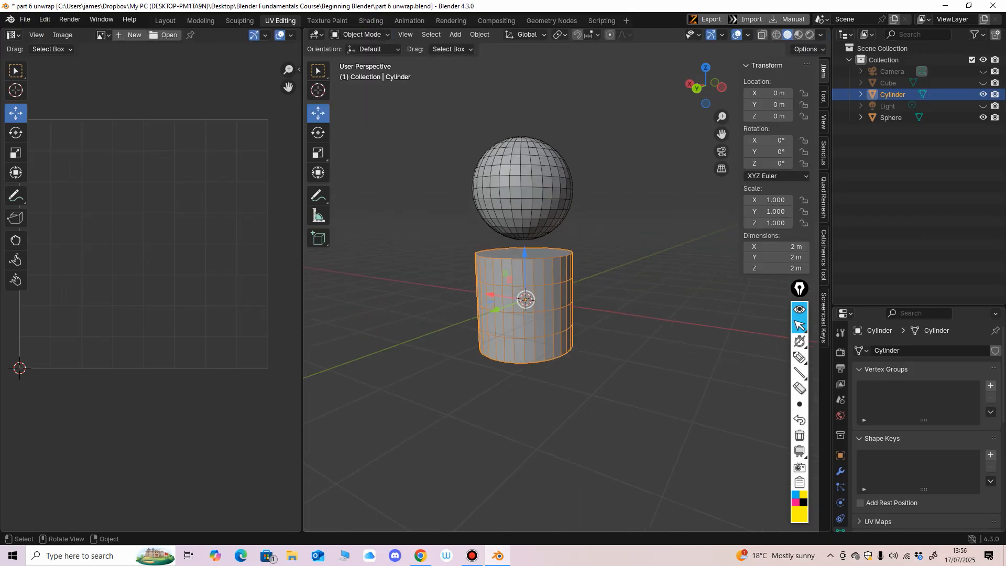
# Hide the sphere and scale the cylinder into a tall column about 1.02 m wide and 4.07 m high.
pyautogui.click(318, 152)
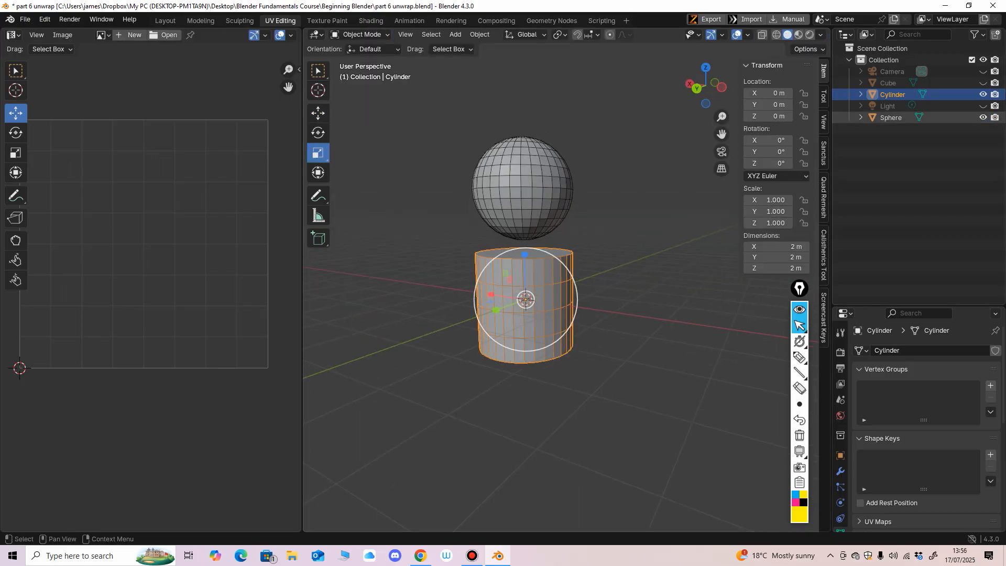
pyautogui.click(983, 117)
pyautogui.moveTo(555, 314); pyautogui.dragTo(574, 314, button='middle')
pyautogui.moveTo(543, 255); pyautogui.dragTo(541, 220)
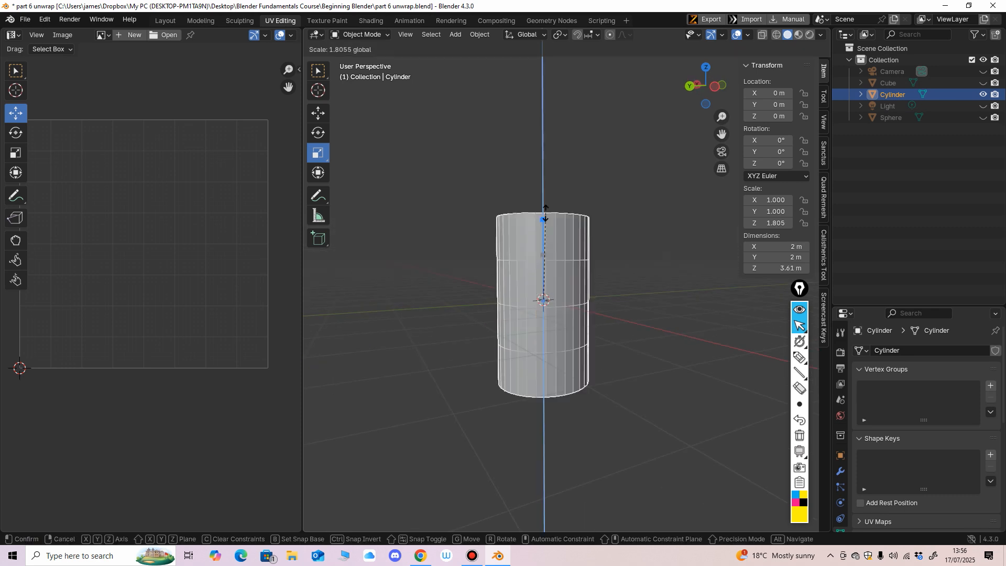
pyautogui.moveTo(541, 220); pyautogui.dragTo(544, 209, button='middle')
pyautogui.moveTo(518, 307); pyautogui.dragTo(529, 294)
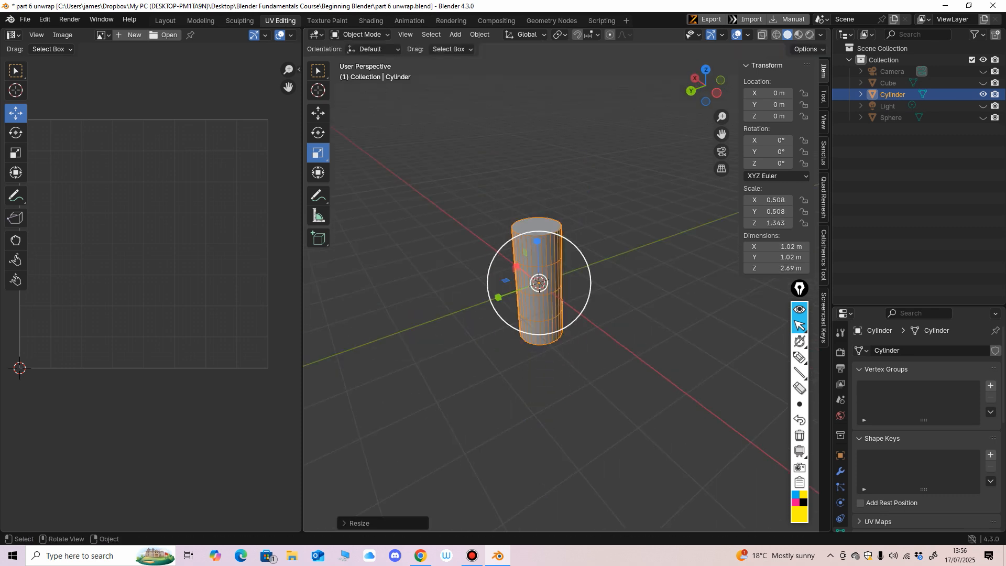
pyautogui.keyDown('alt'); pyautogui.moveTo(529, 293); pyautogui.dragTo(563, 277, button='middle'); pyautogui.keyUp('alt')
pyautogui.moveTo(563, 258); pyautogui.dragTo(563, 226)
pyautogui.keyDown('shift'); pyautogui.moveTo(563, 231); pyautogui.dragTo(533, 210, button='middle'); pyautogui.keyUp('shift')
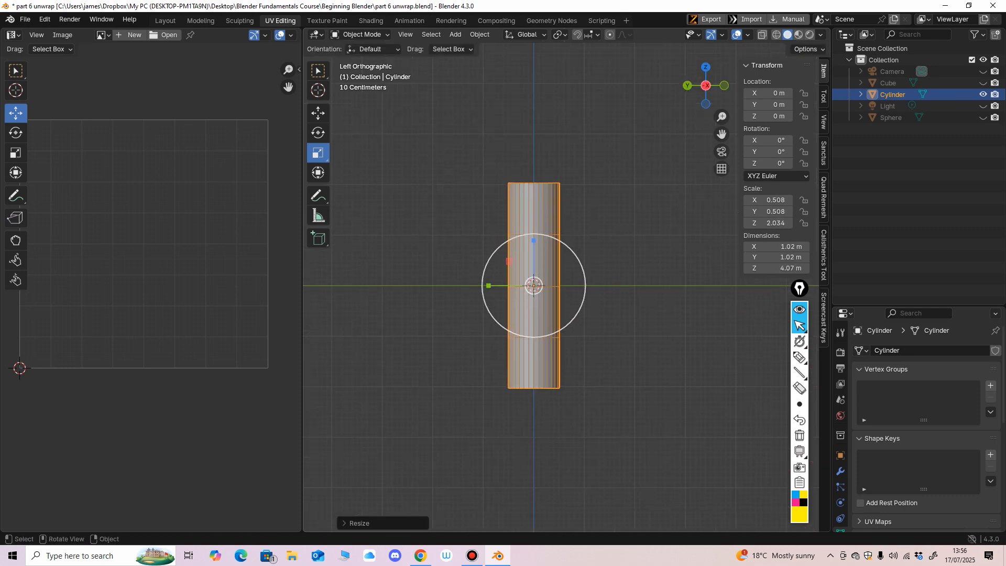
# Move the cylinder up along Z to about 2.1 m so it stands on the grid floor.
pyautogui.click(318, 113)
pyautogui.moveTo(533, 238); pyautogui.dragTo(533, 132)
pyautogui.keyDown('shift'); pyautogui.moveTo(533, 132); pyautogui.dragTo(370, 325, button='middle'); pyautogui.keyUp('shift')
pyautogui.scroll(2, 413, 262)
pyautogui.scroll(1, 421, 299)
pyautogui.keyDown('shift'); pyautogui.moveTo(472, 315); pyautogui.dragTo(345, 288, button='middle'); pyautogui.keyUp('shift')
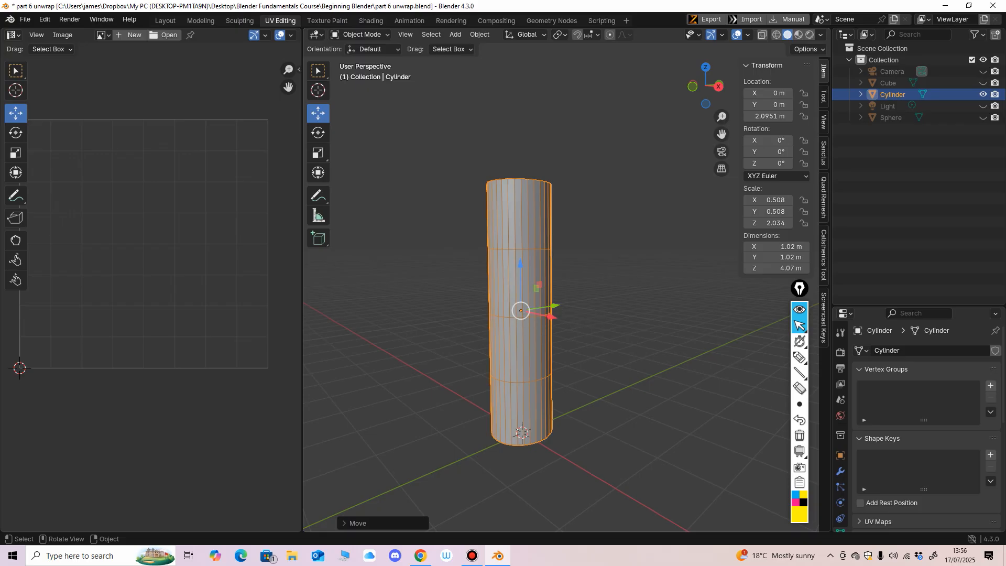
# Widen the 3D viewport around the cylinder and enter Edit Mode with the Move tool active.
pyautogui.press('KP_Decimal')
pyautogui.moveTo(524, 314); pyautogui.dragTo(541, 298, button='middle')
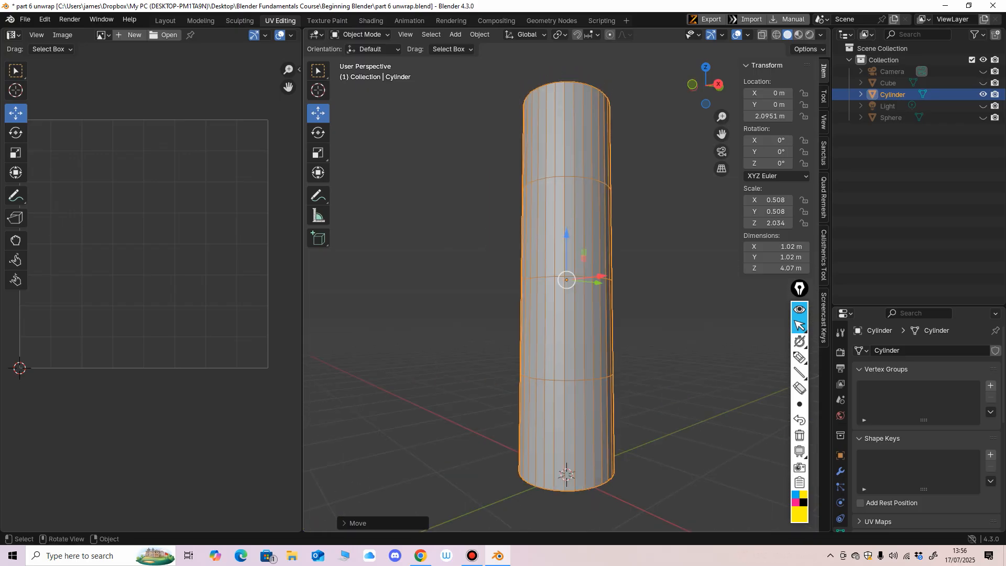
pyautogui.moveTo(302, 298); pyautogui.dragTo(245, 298)
pyautogui.moveTo(524, 293); pyautogui.dragTo(388, 335, button='middle')
pyautogui.keyDown('ctrl'); pyautogui.moveTo(387, 336); pyautogui.dragTo(387, 366, button='middle'); pyautogui.keyUp('ctrl')
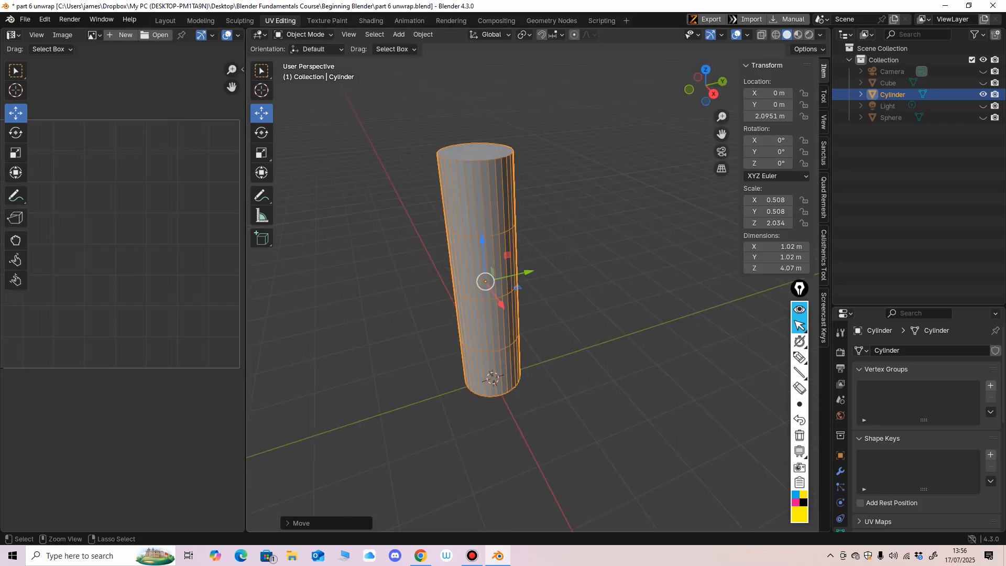
pyautogui.moveTo(502, 315); pyautogui.dragTo(519, 270, button='middle')
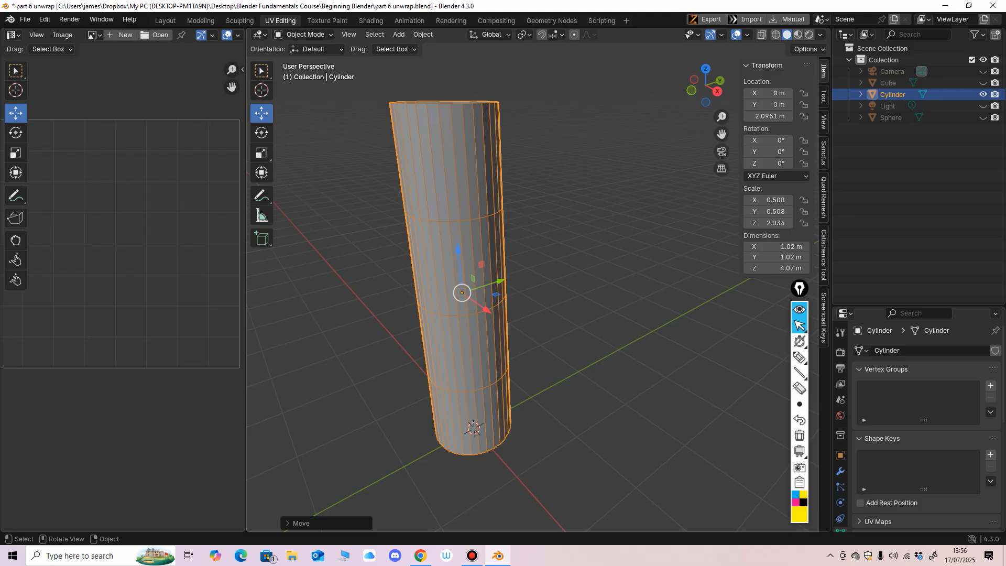
pyautogui.click(304, 35)
pyautogui.click(309, 47)
pyautogui.click(304, 34)
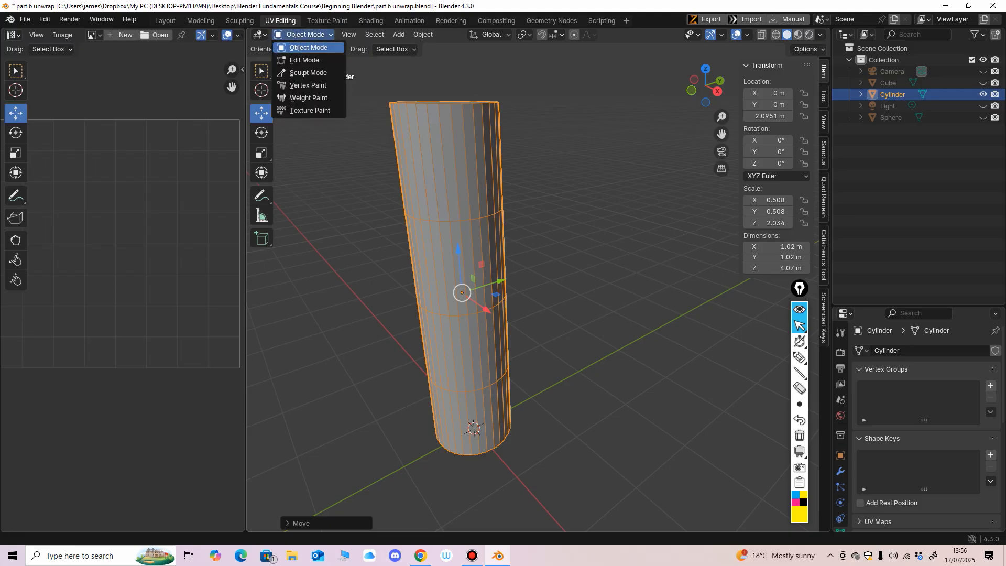
pyautogui.click(303, 59)
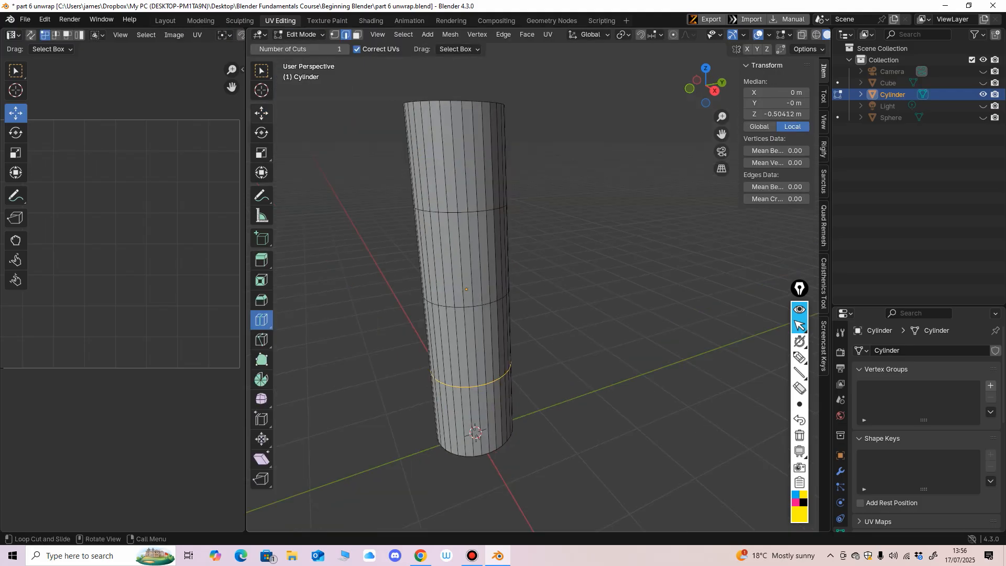
pyautogui.click(262, 113)
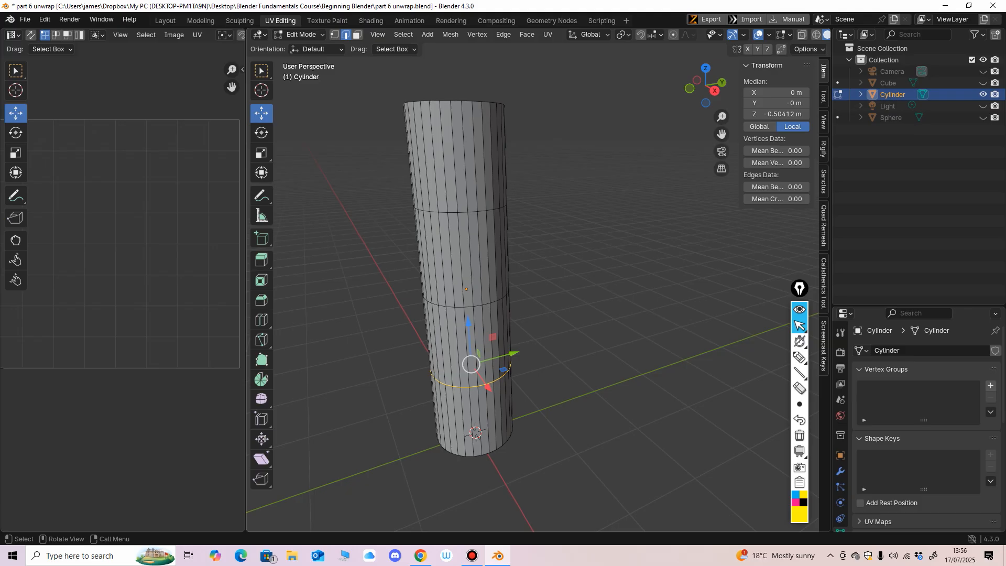
# Select the four vertical edges forming one line down the cylinder's full height and mark them as a seam.
pyautogui.click(485, 173)
pyautogui.moveTo(506, 241); pyautogui.dragTo(486, 222, button='middle')
pyautogui.keyDown('shift'); pyautogui.click(488, 251); pyautogui.keyUp('shift')
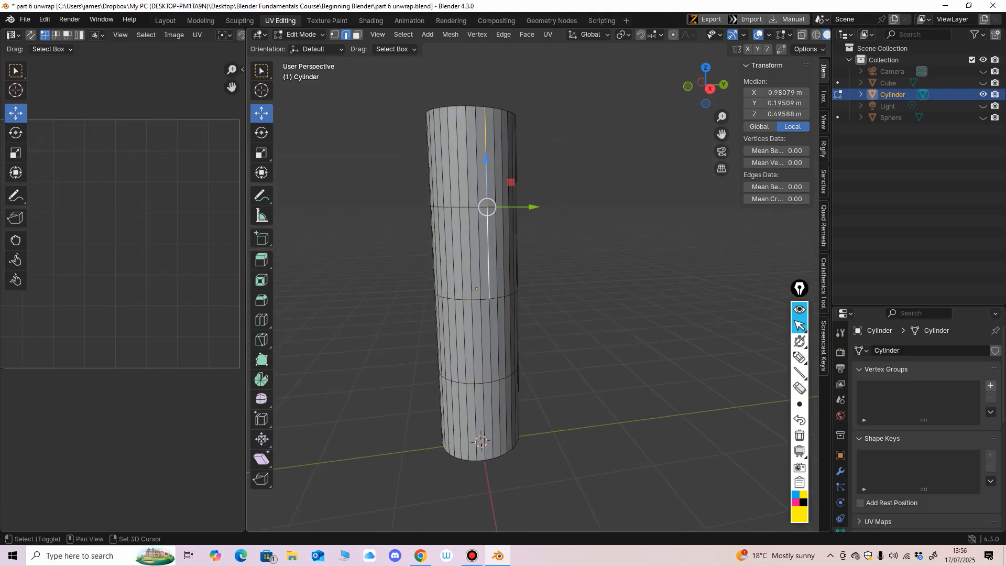
pyautogui.keyDown('shift'); pyautogui.click(490, 341); pyautogui.keyUp('shift')
pyautogui.keyDown('shift'); pyautogui.click(491, 414); pyautogui.keyUp('shift')
pyautogui.moveTo(476, 388); pyautogui.dragTo(492, 390, button='middle')
pyautogui.rightClick(489, 367)
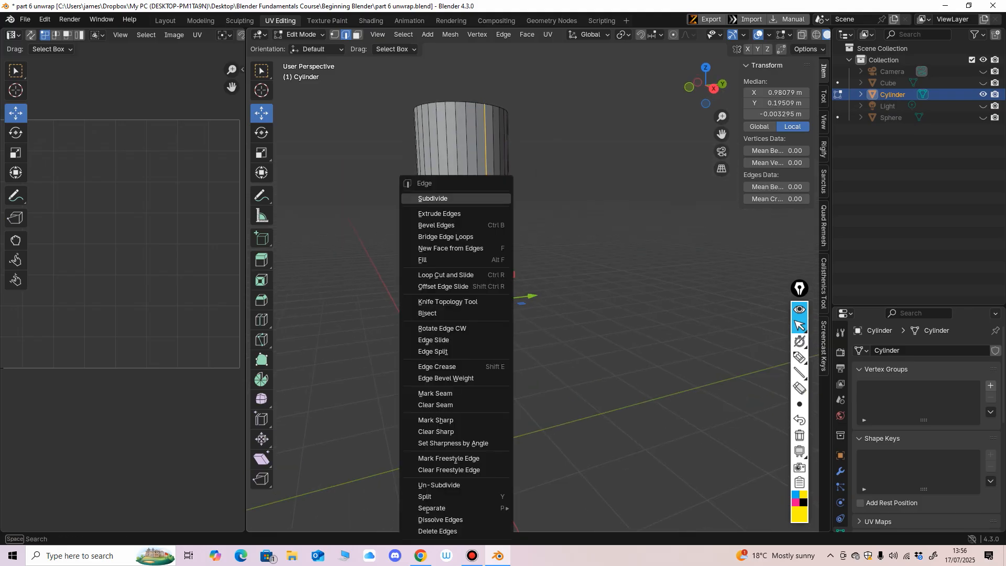
pyautogui.click(435, 393)
# Select the boundary edge loops around the cylinder's top and bottom caps and mark them as seams.
pyautogui.moveTo(435, 393); pyautogui.dragTo(495, 385, button='middle')
pyautogui.click(472, 134)
pyautogui.click(403, 34)
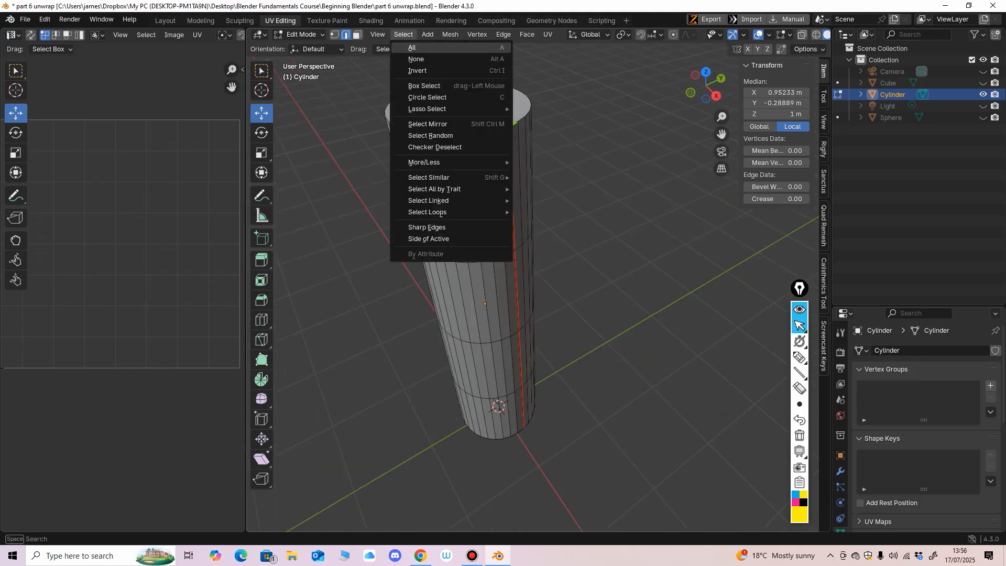
pyautogui.moveTo(450, 211)
pyautogui.click(547, 211)
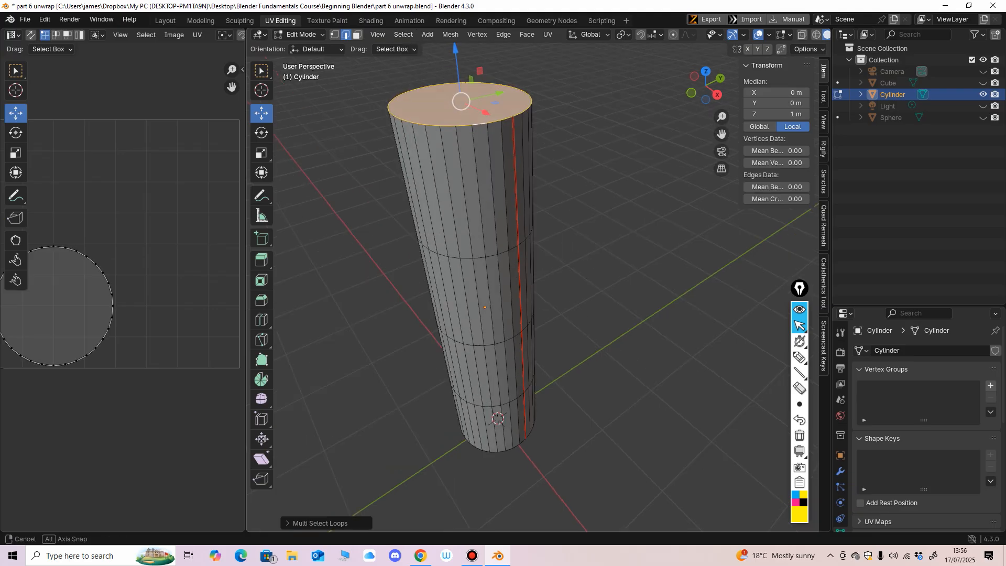
pyautogui.moveTo(463, 92); pyautogui.dragTo(512, 221, button='middle')
pyautogui.keyDown('shift'); pyautogui.click(499, 277); pyautogui.keyUp('shift')
pyautogui.click(404, 34)
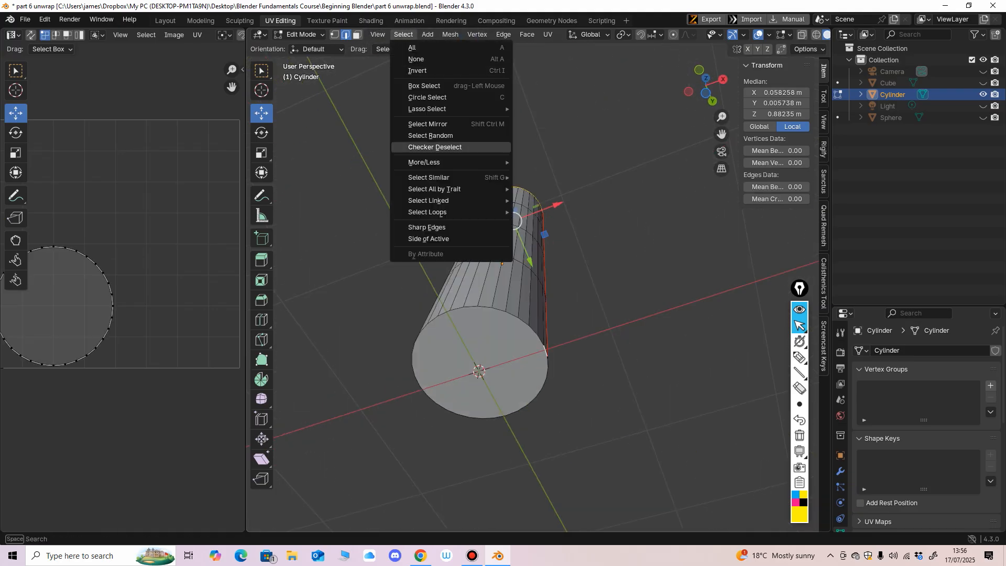
pyautogui.moveTo(451, 212)
pyautogui.click(547, 212)
pyautogui.moveTo(661, 131); pyautogui.dragTo(570, 226, button='middle')
pyautogui.hotkey('ctrl', 'e')
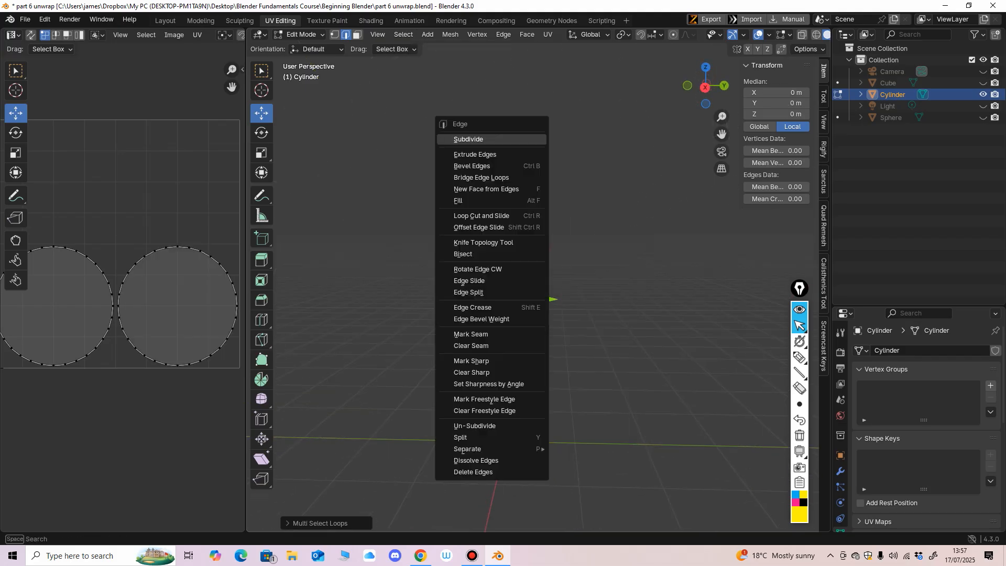
pyautogui.click(492, 334)
# Unwrap the whole cylinder along its seams and enlarge the UV editor to show the complete layout.
pyautogui.moveTo(544, 298); pyautogui.dragTo(513, 331, button='middle')
pyautogui.press('a')
pyautogui.press('u')
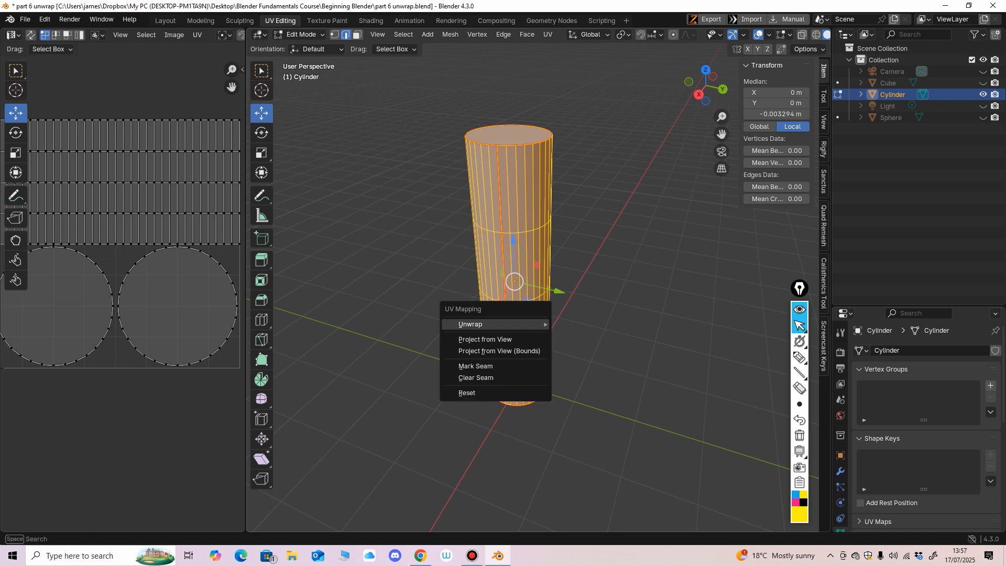
pyautogui.moveTo(471, 321)
pyautogui.click(584, 348)
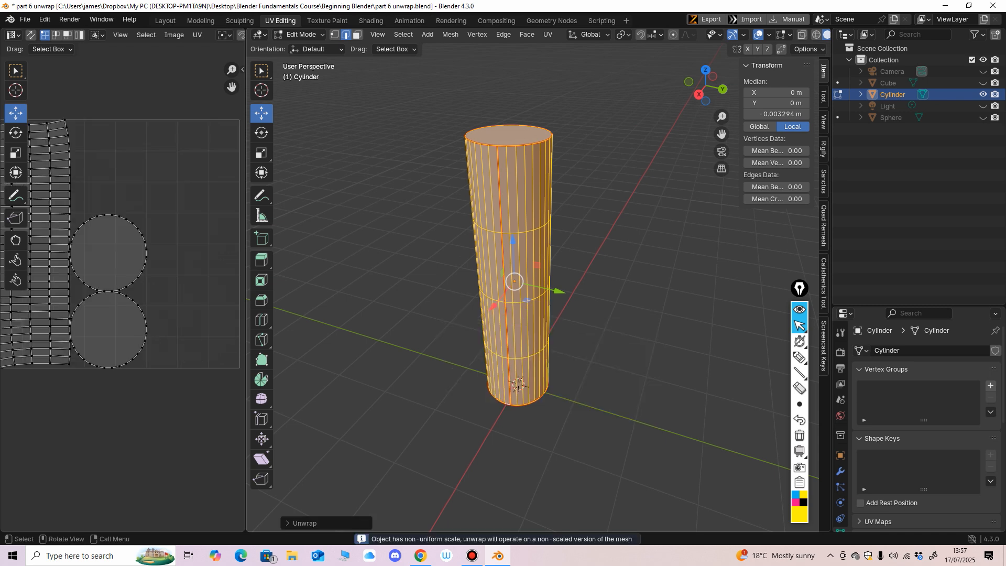
pyautogui.moveTo(245, 283); pyautogui.dragTo(416, 283)
pyautogui.scroll(1, 185, 192)
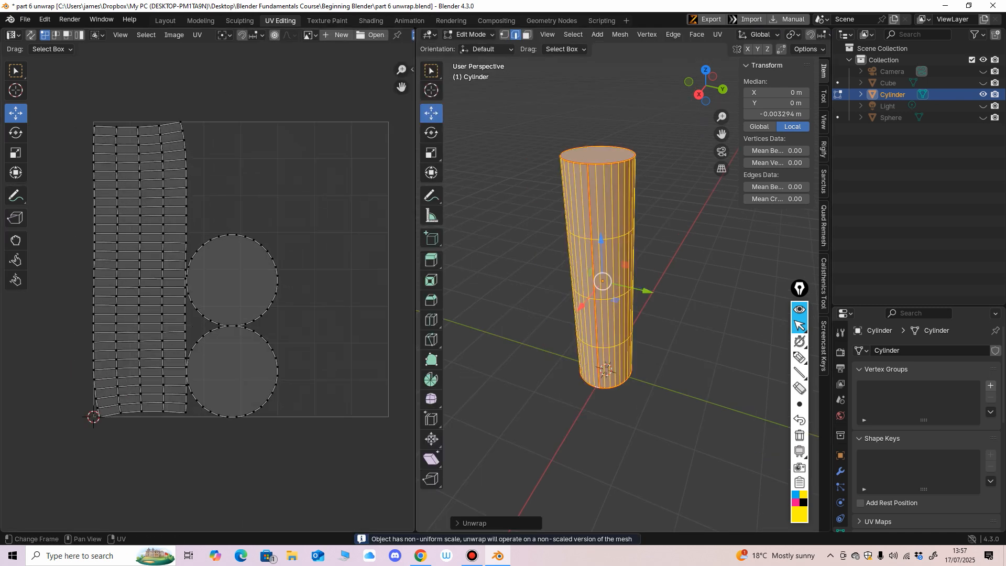
pyautogui.moveTo(654, 293); pyautogui.dragTo(624, 274, button='middle')
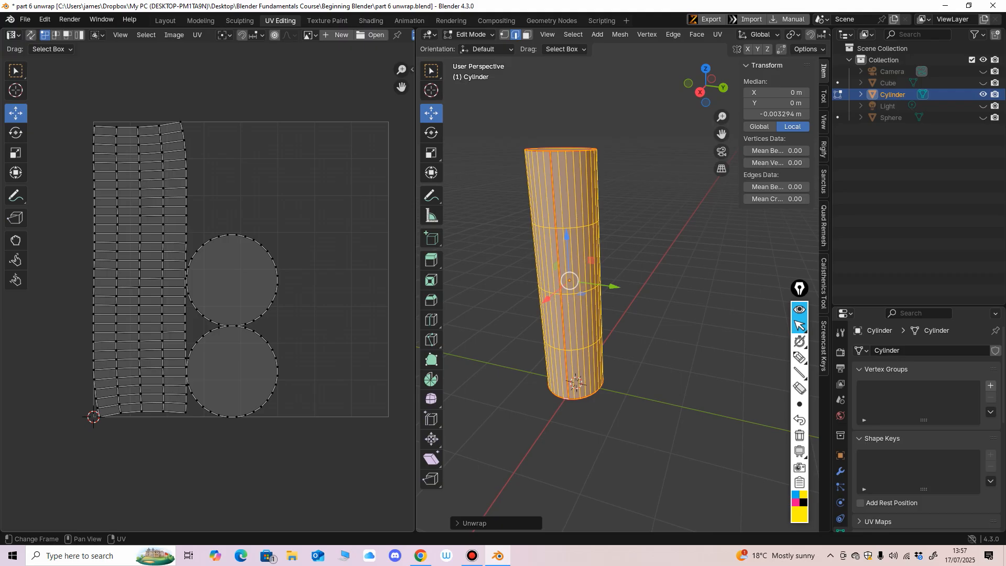
# Switch UV selection to whole islands and select the two cap circles and the side strip one at a time.
pyautogui.moveTo(292, 229); pyautogui.dragTo(249, 297)
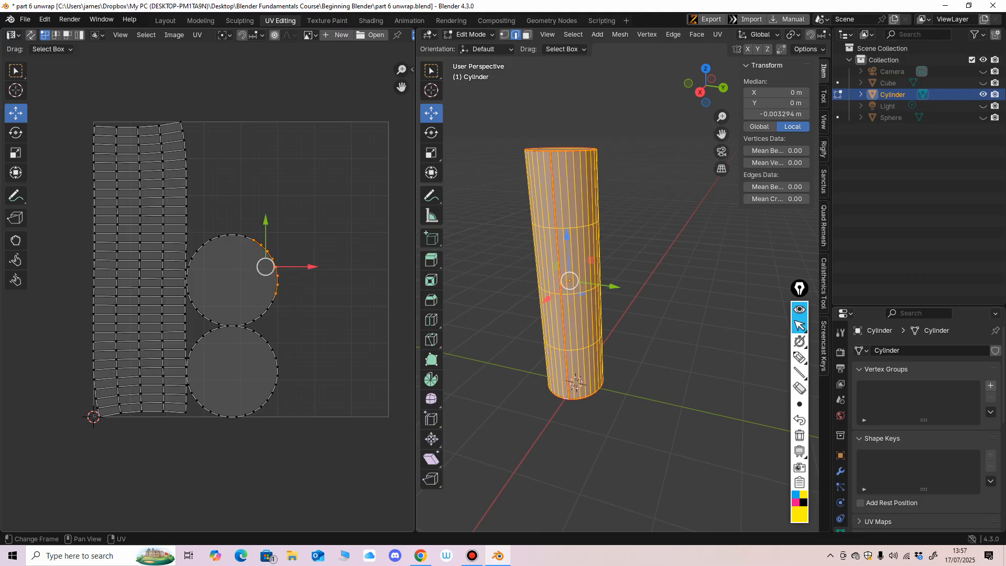
pyautogui.hotkey('alt', 'a')
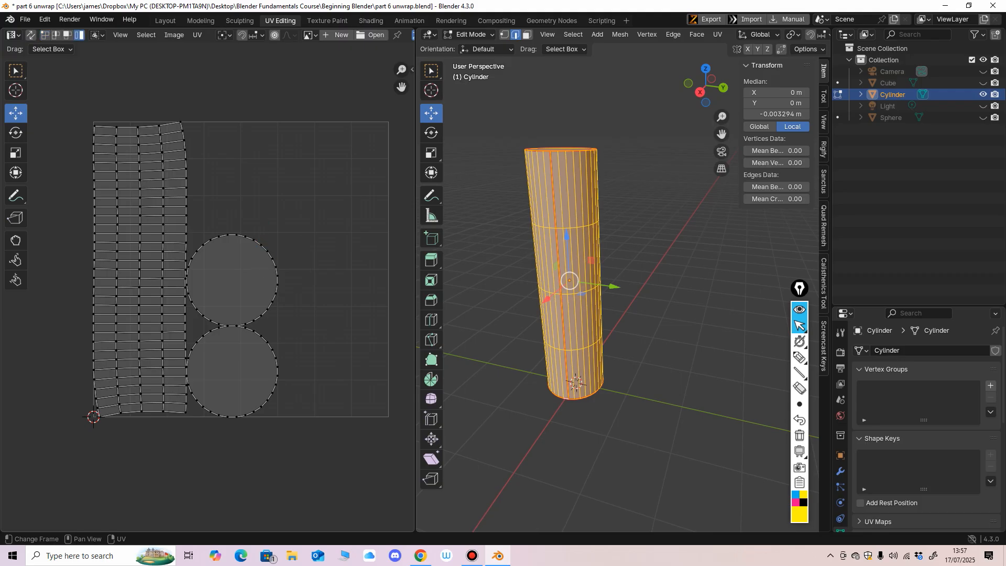
pyautogui.click(232, 280)
pyautogui.click(232, 371)
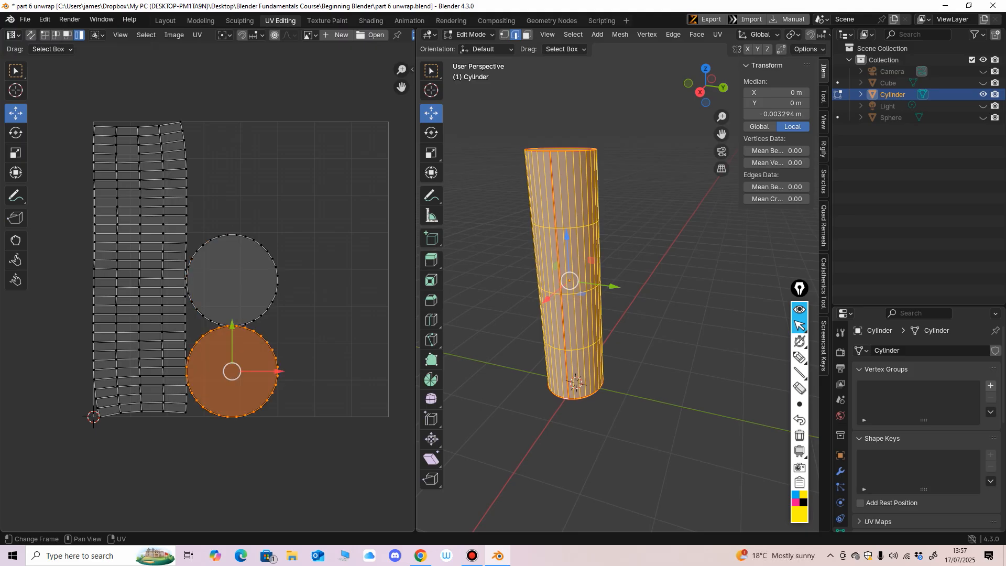
pyautogui.click(140, 270)
pyautogui.moveTo(140, 269); pyautogui.dragTo(162, 272, button='middle')
pyautogui.moveTo(162, 272); pyautogui.dragTo(135, 271)
pyautogui.rightClick(135, 272)
pyautogui.moveTo(135, 272); pyautogui.dragTo(134, 267, button='middle')
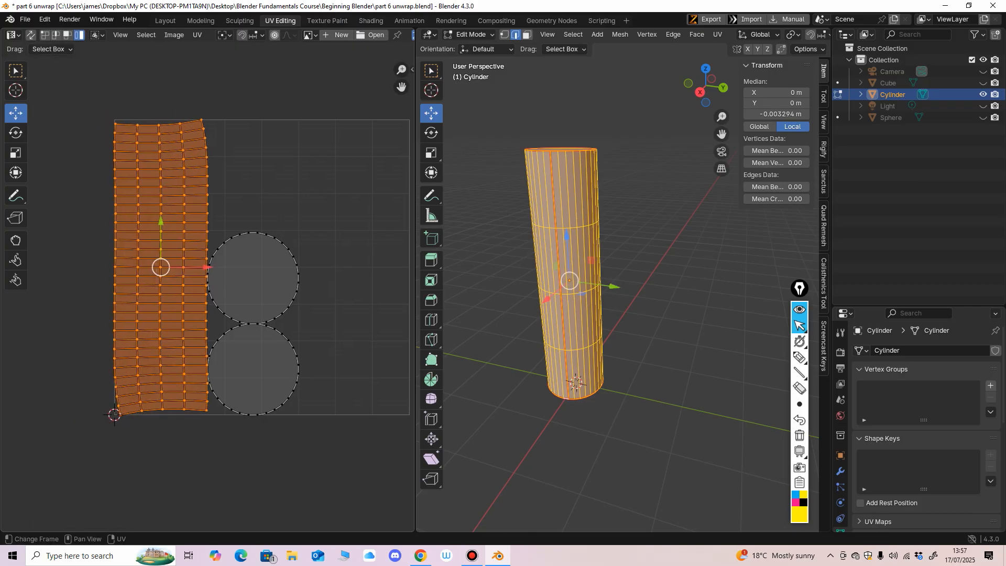
pyautogui.moveTo(161, 267); pyautogui.dragTo(137, 269)
pyautogui.rightClick(137, 269)
pyautogui.click(253, 278)
pyautogui.click(253, 368)
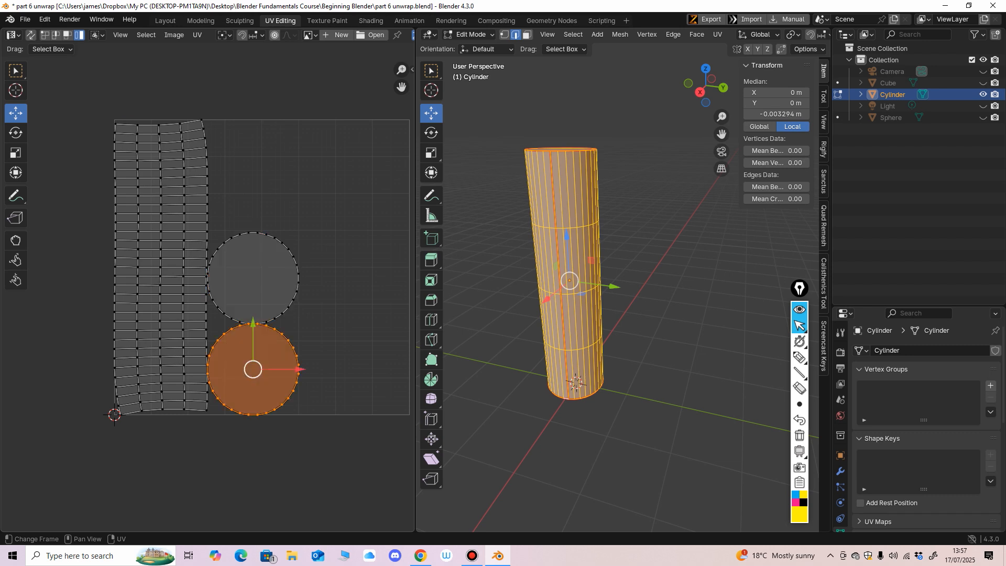
pyautogui.moveTo(253, 369); pyautogui.dragTo(275, 400)
pyautogui.hotkey('ctrl', 'z')
# Move both cap circles away from the side strip within the UV square, then shift the strip along U towards them.
pyautogui.click(253, 278)
pyautogui.moveTo(253, 277); pyautogui.dragTo(334, 177)
pyautogui.click(253, 369)
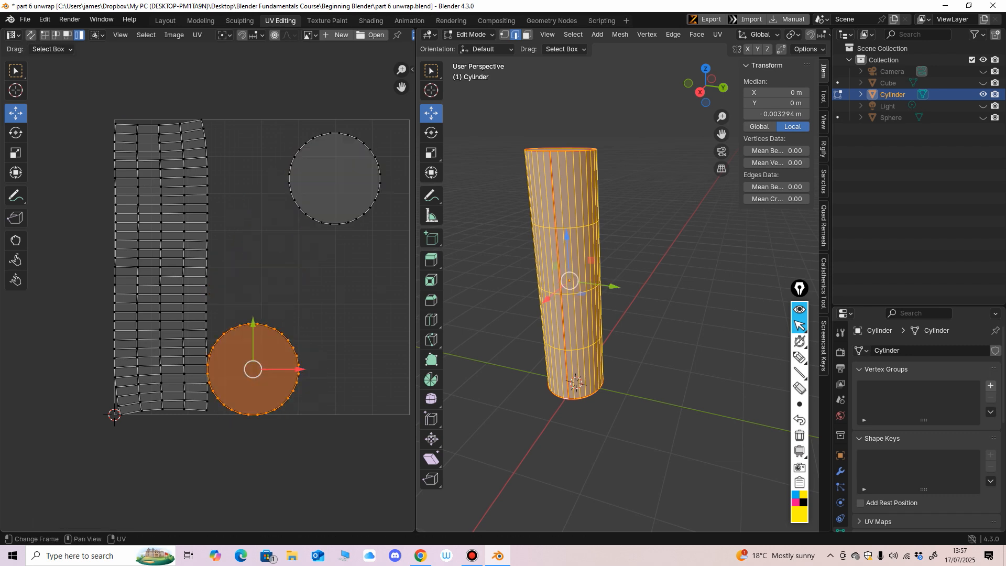
pyautogui.moveTo(253, 368); pyautogui.dragTo(341, 283)
pyautogui.click(161, 267)
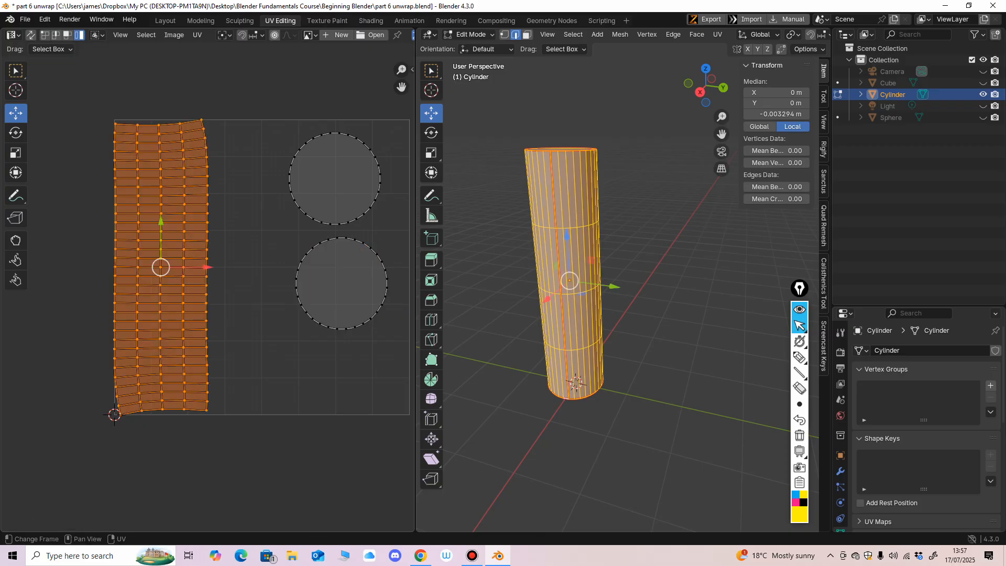
pyautogui.moveTo(161, 267); pyautogui.dragTo(209, 268)
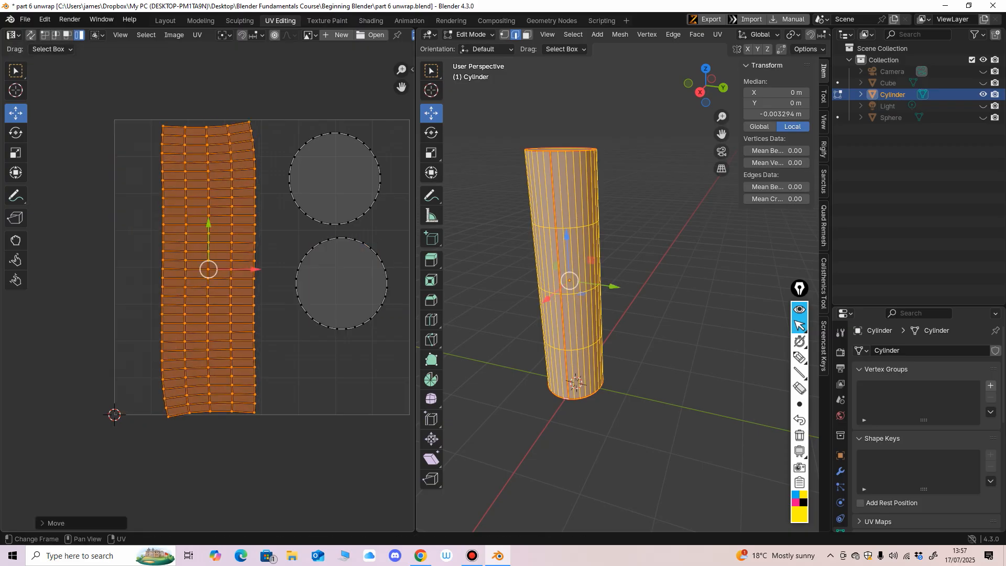
# Narrow the UV editor to give the 3D viewport more room and return the cylinder to Object Mode.
pyautogui.moveTo(415, 280); pyautogui.dragTo(373, 280)
pyautogui.scroll(-1, 186, 279)
pyautogui.moveTo(235, 271); pyautogui.dragTo(184, 274, button='middle')
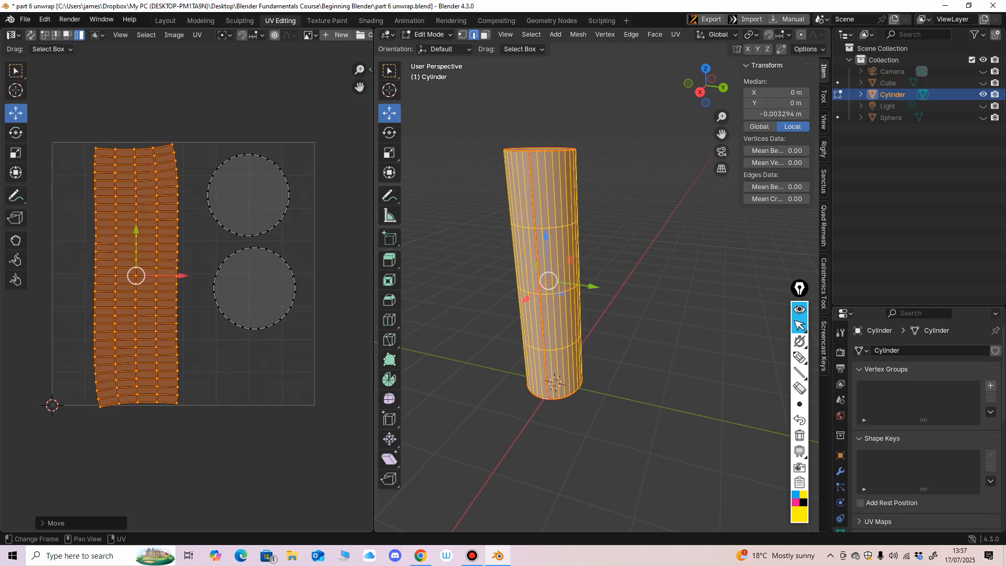
pyautogui.moveTo(373, 280); pyautogui.dragTo(350, 280)
pyautogui.moveTo(175, 280); pyautogui.dragTo(173, 266, button='middle')
pyautogui.moveTo(602, 282); pyautogui.dragTo(615, 258, button='middle')
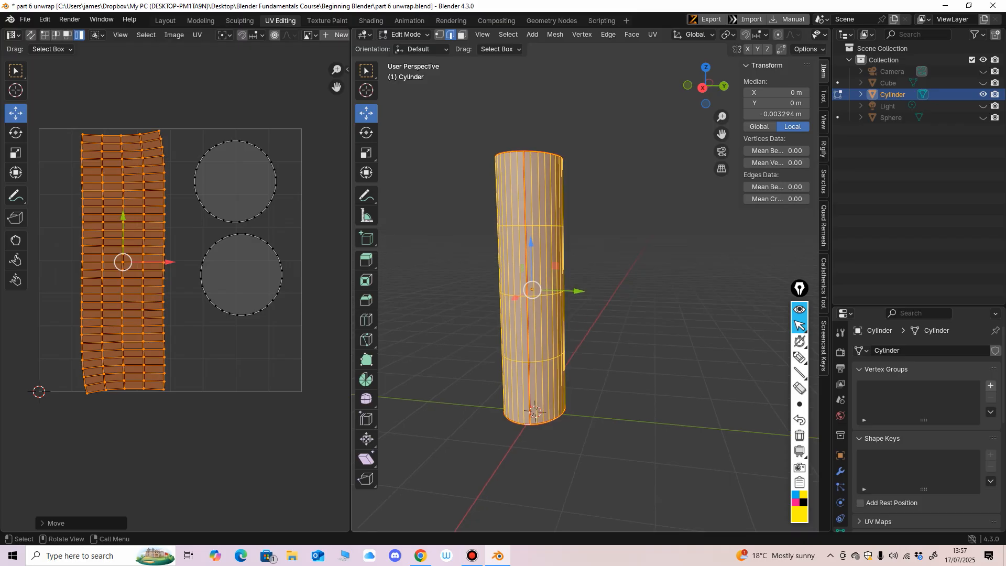
pyautogui.click(406, 34)
pyautogui.click(409, 47)
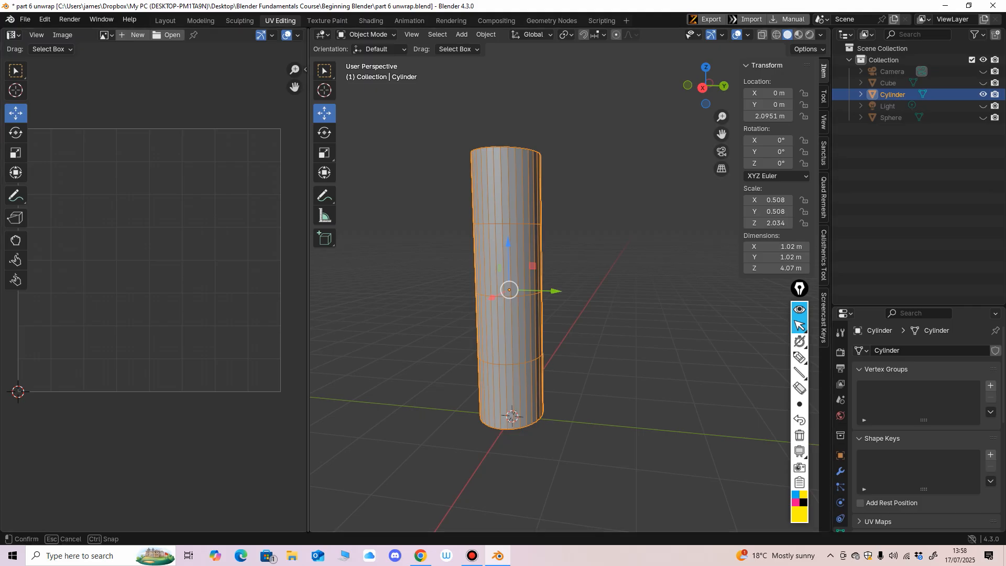
# Deselect the cylinder and hide it from the viewport.
pyautogui.moveTo(308, 482); pyautogui.dragTo(299, 481)
pyautogui.moveTo(576, 288); pyautogui.dragTo(608, 349, button='middle')
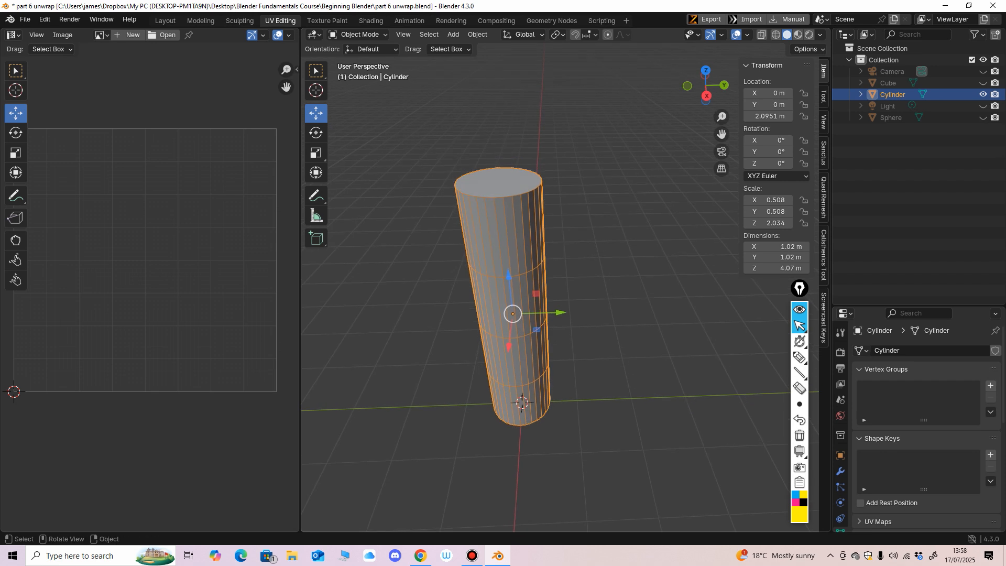
pyautogui.hotkey('alt', 'a')
pyautogui.moveTo(608, 350); pyautogui.dragTo(590, 331, button='middle')
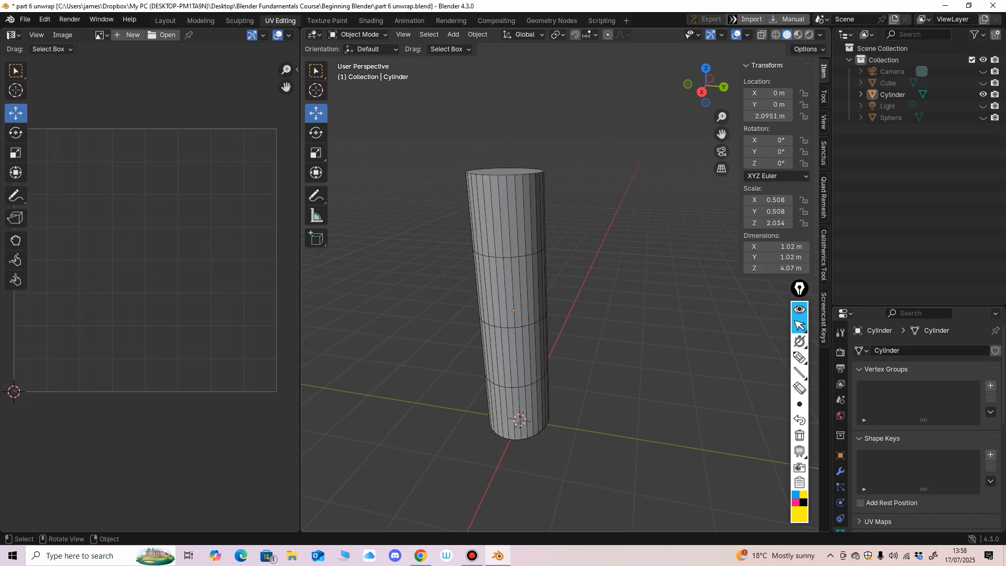
pyautogui.moveTo(576, 262); pyautogui.dragTo(614, 256, button='middle')
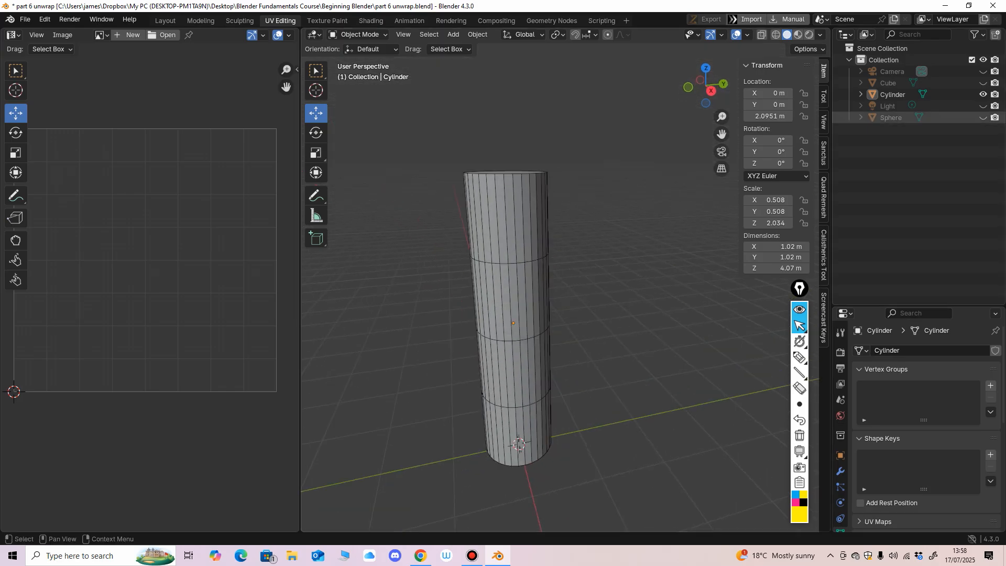
pyautogui.press('h')
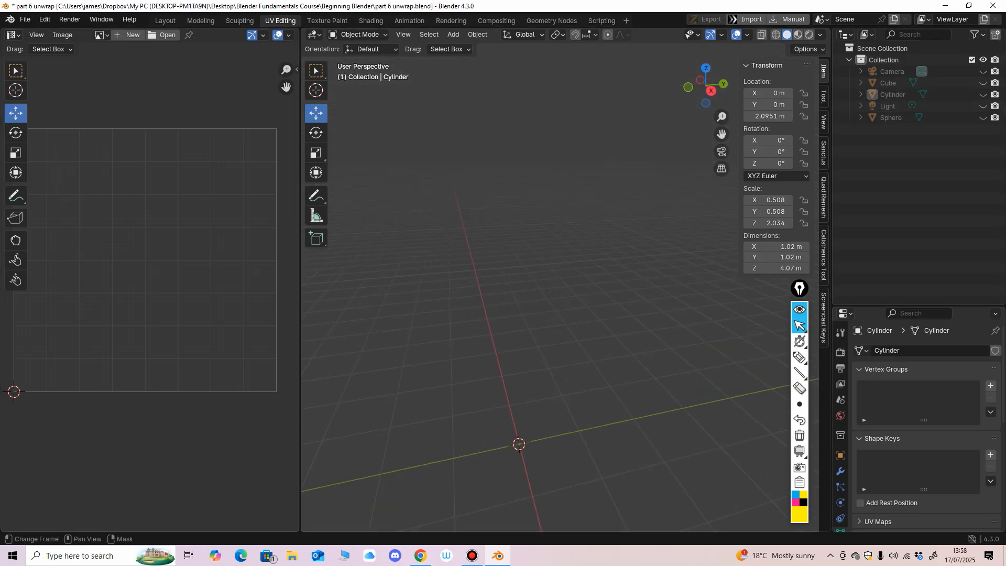
# Start an Append and open part 5 animation.blend from the Beginning Blender folder as the source.
pyautogui.click(26, 20)
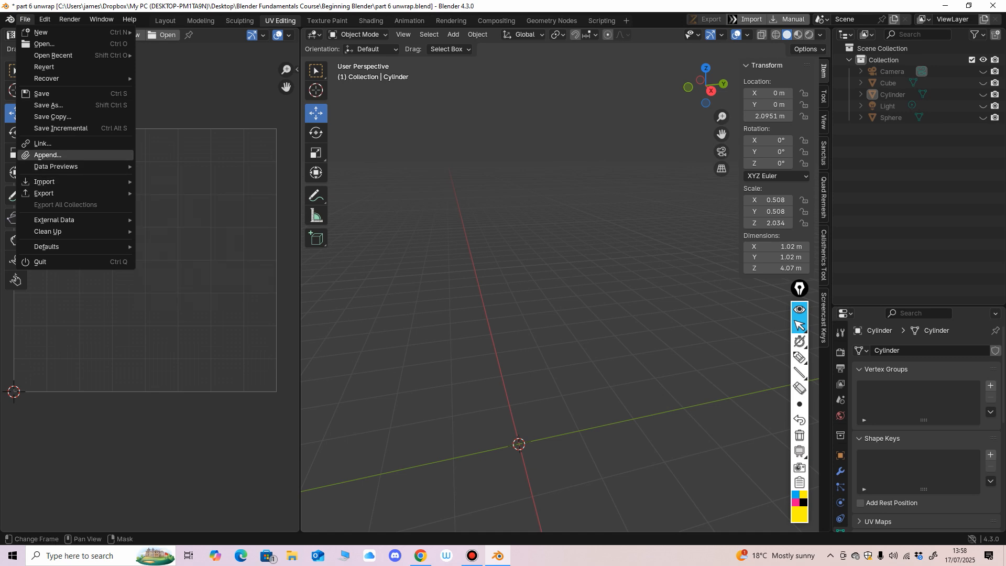
pyautogui.click(48, 155)
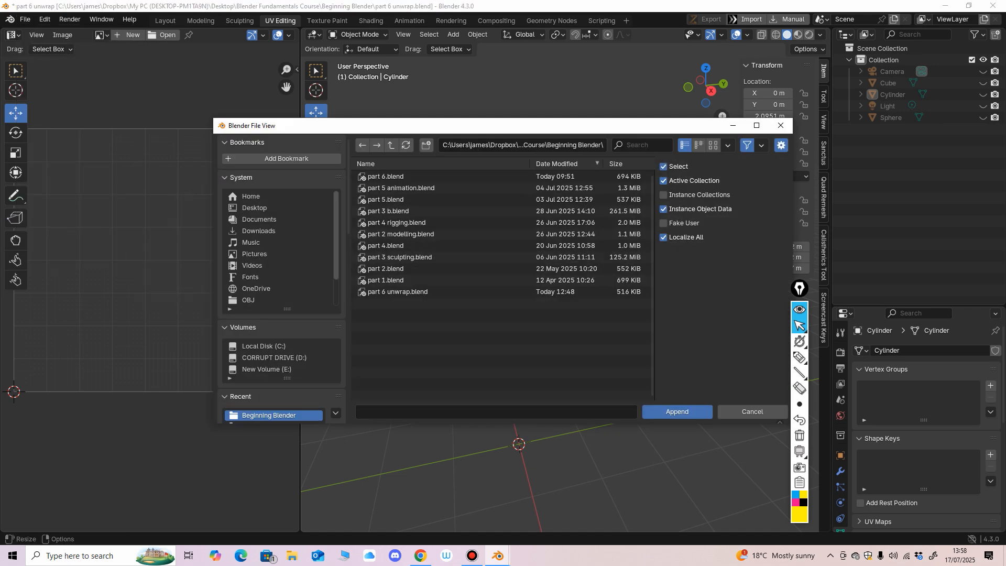
pyautogui.click(391, 145)
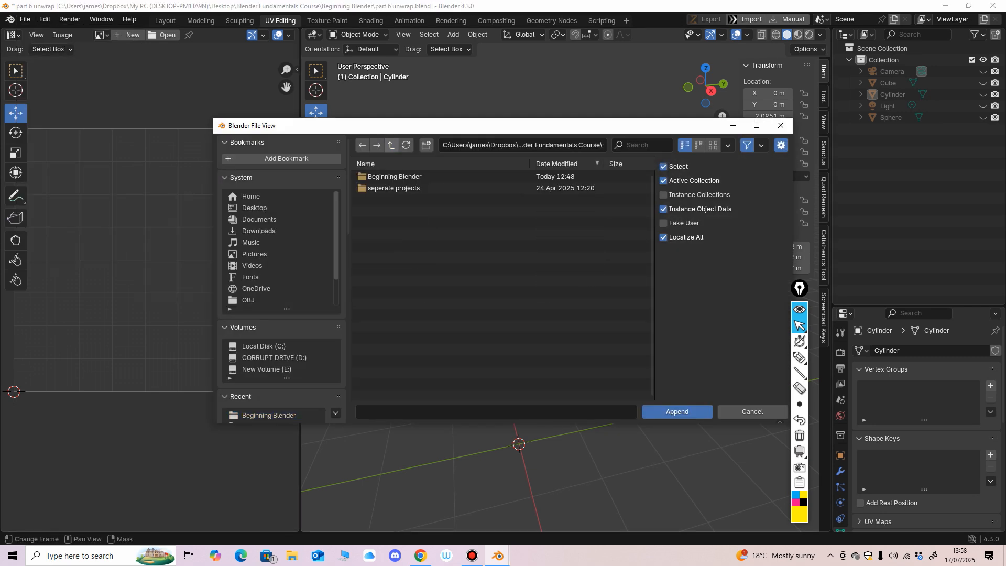
pyautogui.click(391, 145)
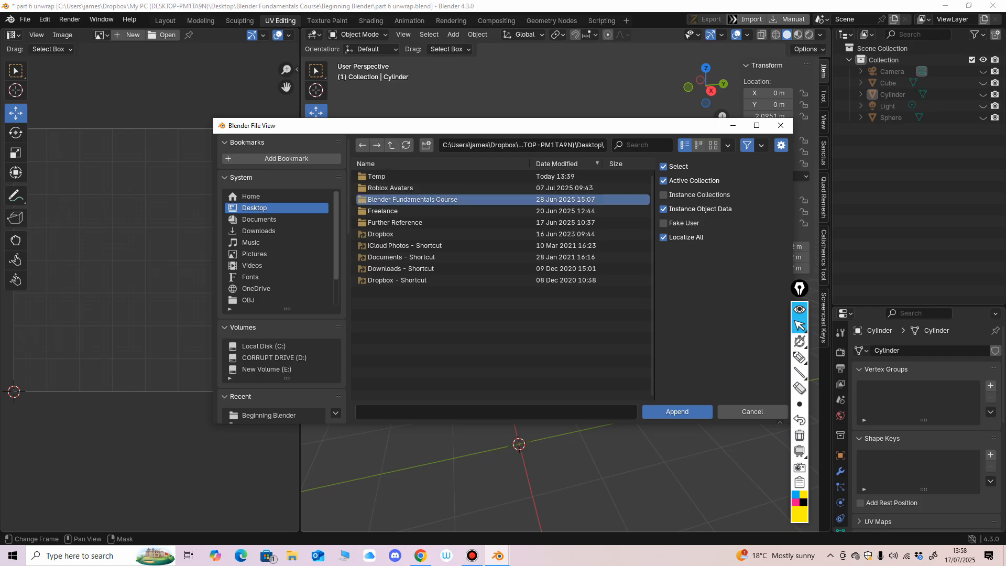
pyautogui.doubleClick(412, 199)
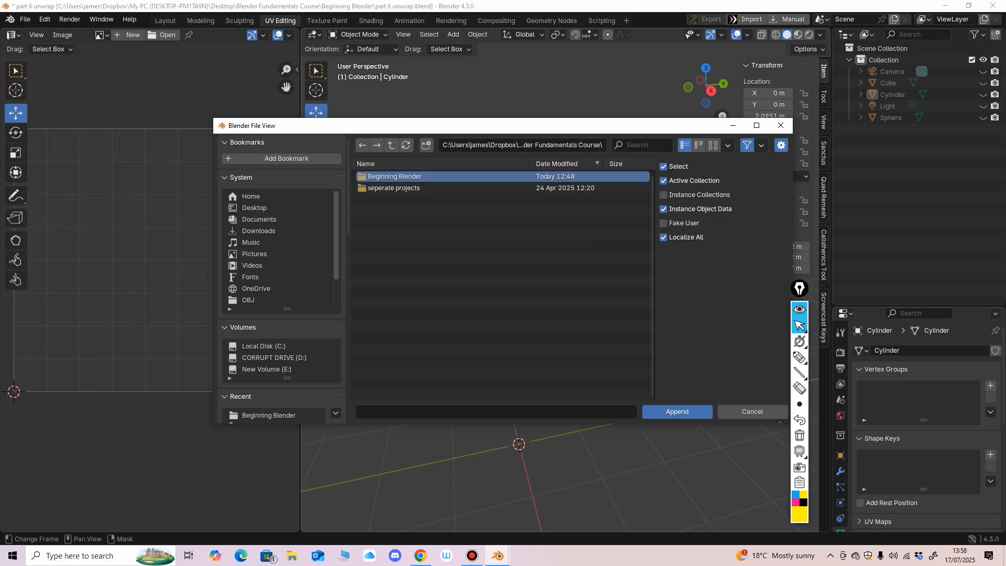
pyautogui.doubleClick(394, 176)
pyautogui.click(401, 187)
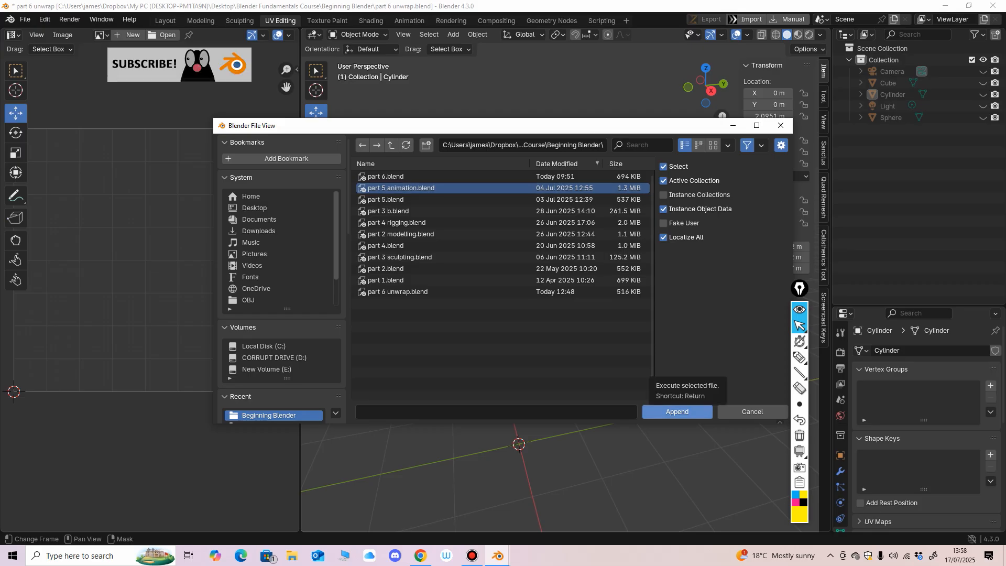
pyautogui.click(676, 411)
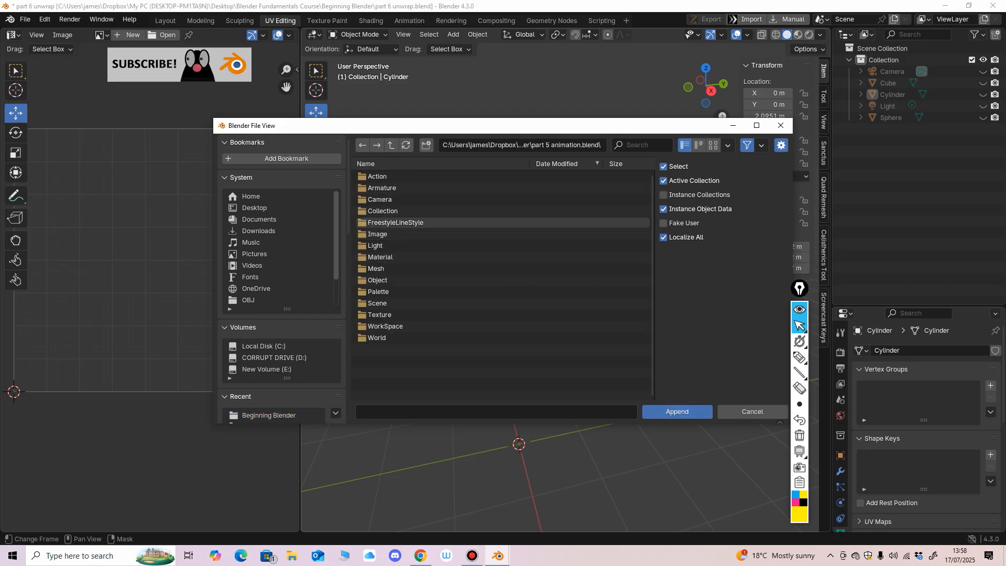
# Append the R2D2 CHARACTER collection from the opened file's Collection data.
pyautogui.click(398, 210)
pyautogui.click(398, 210)
pyautogui.click(396, 210)
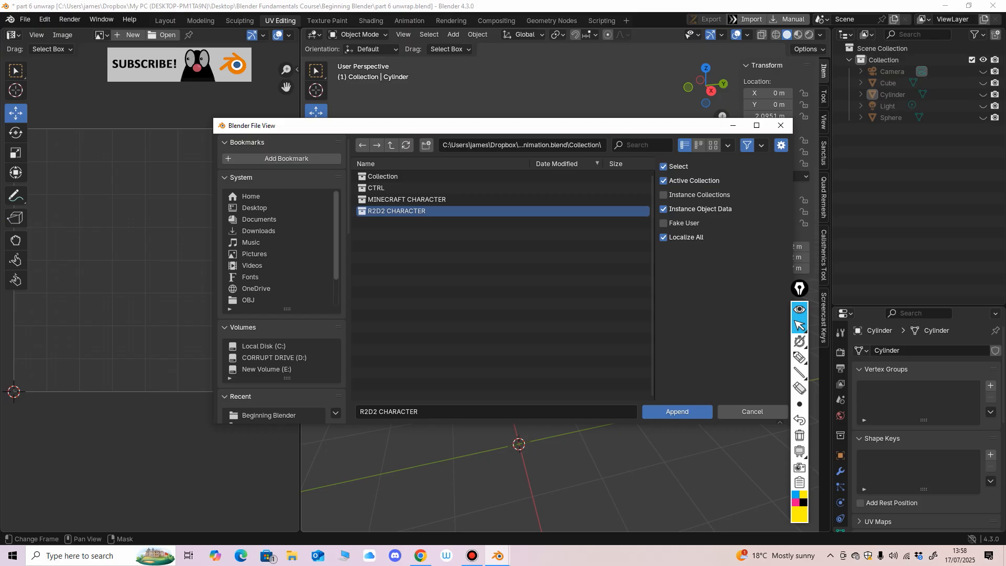
pyautogui.click(676, 411)
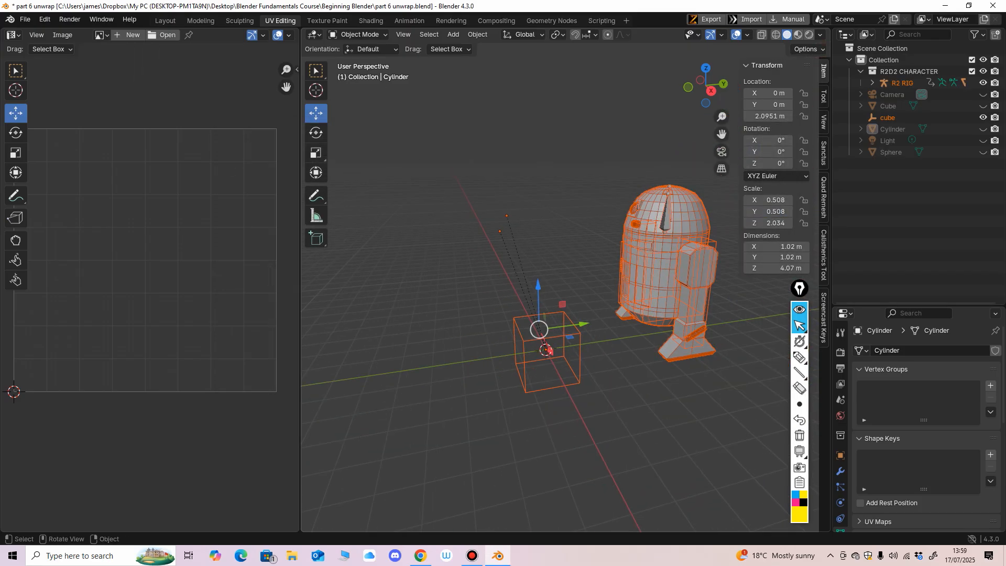
# Deselect the appended objects, enlarge the 3D viewport and hide the cube-shaped empty.
pyautogui.moveTo(545, 294); pyautogui.dragTo(581, 283, button='middle')
pyautogui.moveTo(300, 280); pyautogui.dragTo(266, 279)
pyautogui.keyDown('shift'); pyautogui.moveTo(545, 283); pyautogui.dragTo(531, 225, button='middle'); pyautogui.keyUp('shift')
pyautogui.scroll(-2, 543, 295)
pyautogui.hotkey('alt', 'a')
pyautogui.click(662, 419)
pyautogui.click(982, 118)
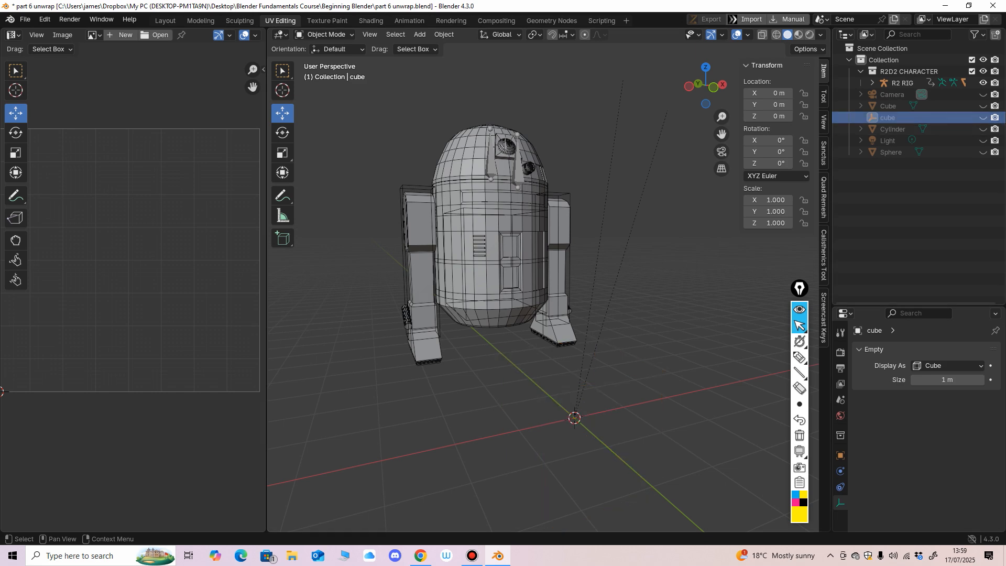
# Expand the R2 RIG hierarchy and hide the rig so only the character's meshes show.
pyautogui.moveTo(545, 293); pyautogui.dragTo(608, 304, button='middle')
pyautogui.keyDown('shift'); pyautogui.moveTo(545, 246); pyautogui.dragTo(487, 309, button='middle'); pyautogui.keyUp('shift')
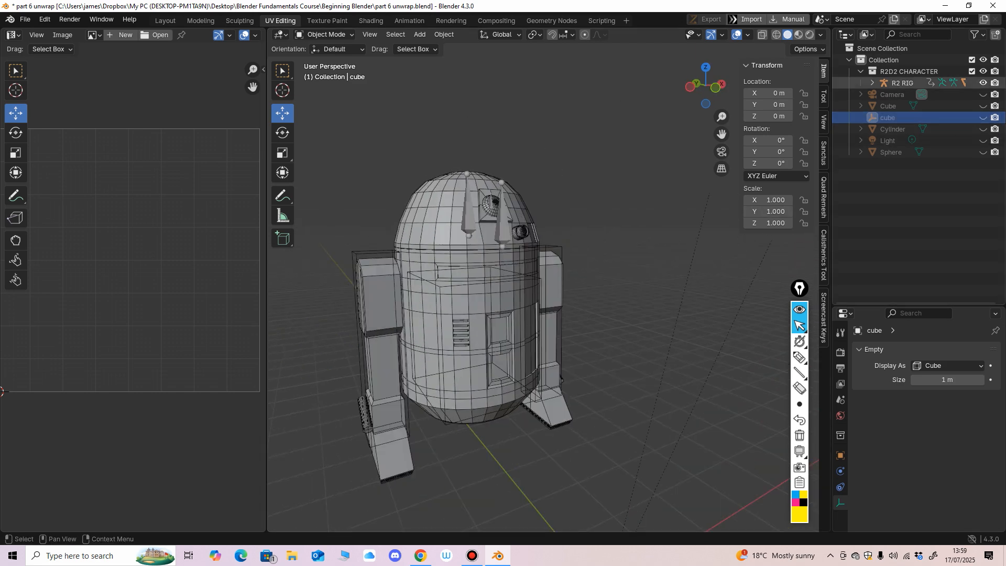
pyautogui.click(872, 83)
pyautogui.click(982, 83)
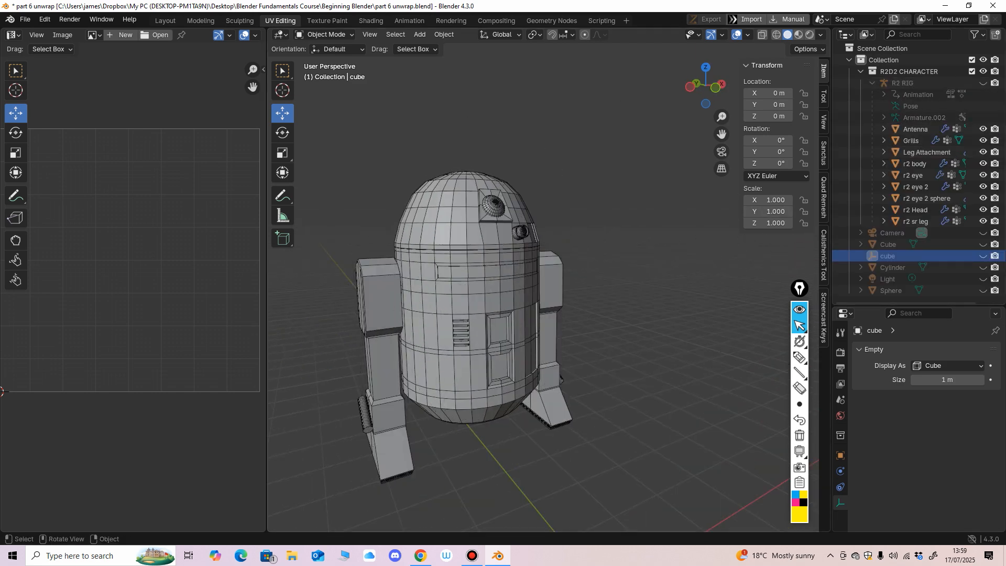
# Widen the 3D viewport and isolate the r2 Head mesh in local view.
pyautogui.moveTo(266, 283); pyautogui.dragTo(252, 282)
pyautogui.moveTo(472, 309)
pyautogui.mouseDown(button='middle')
pyautogui.moveTo(445, 309)
pyautogui.moveTo(456, 304)
pyautogui.mouseUp(button='middle')
pyautogui.scroll(1, 461, 309)
pyautogui.moveTo(252, 283); pyautogui.dragTo(246, 283)
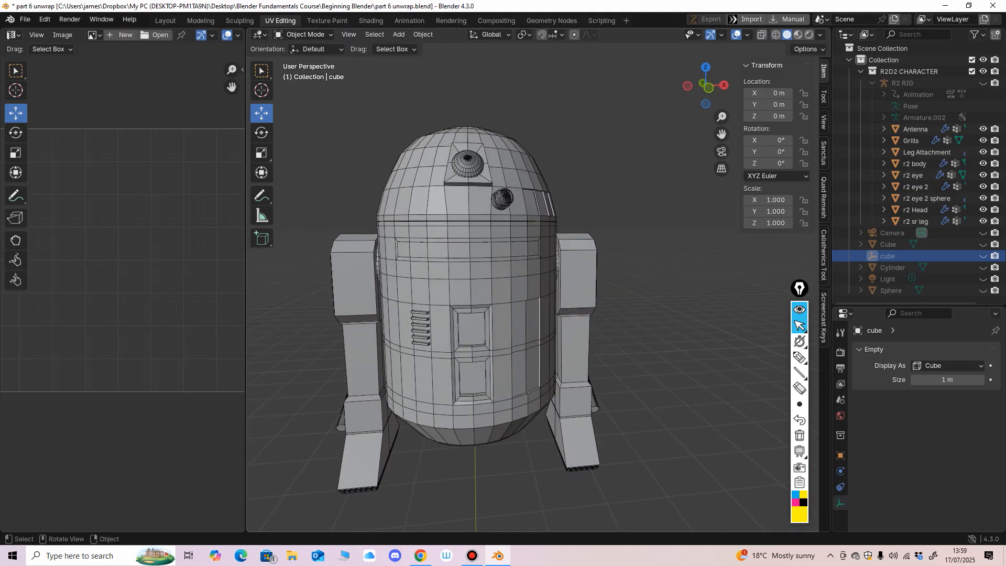
pyautogui.moveTo(460, 293); pyautogui.dragTo(419, 304, button='middle')
pyautogui.keyDown('shift'); pyautogui.moveTo(419, 305); pyautogui.dragTo(419, 387, button='middle'); pyautogui.keyUp('shift')
pyautogui.scroll(2, 471, 314)
pyautogui.keyDown('shift'); pyautogui.moveTo(472, 367); pyautogui.dragTo(498, 320, button='middle'); pyautogui.keyUp('shift')
pyautogui.scroll(1, 475, 308)
pyautogui.click(398, 246)
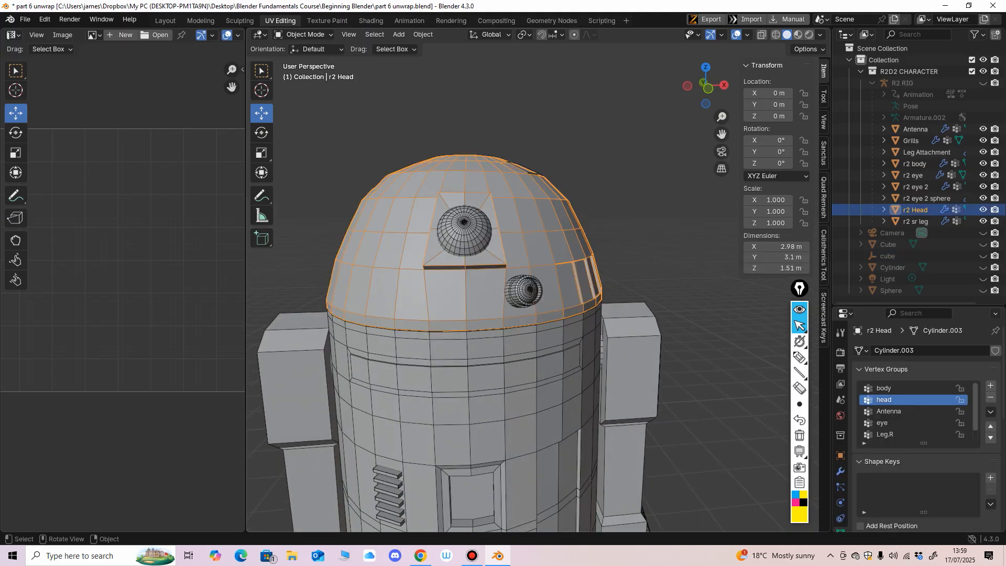
pyautogui.press('KP_Divide')
pyautogui.scroll(-1, 122, 262)
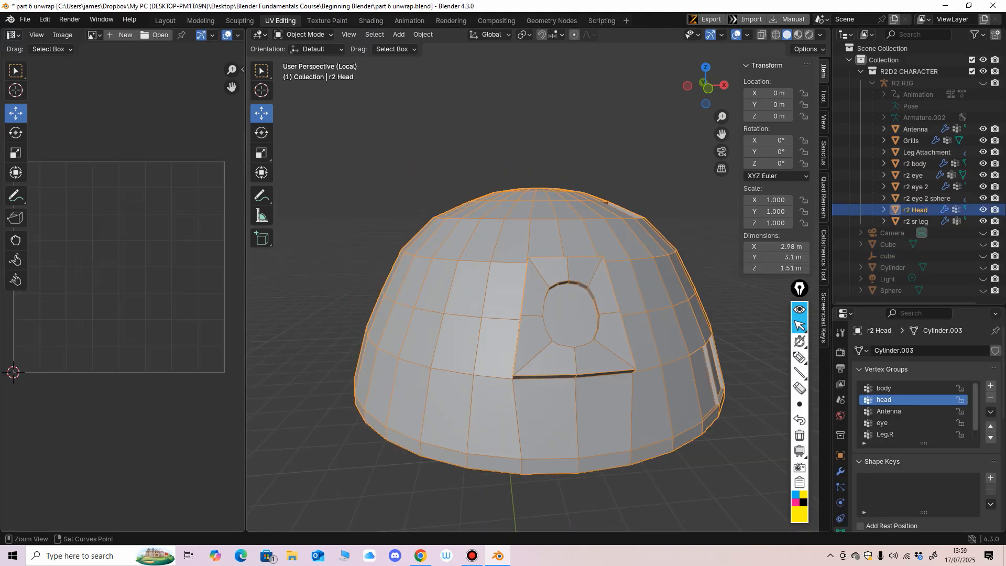
# Enlarge the 3D viewport further and put the isolated r2 Head mesh into Edit Mode.
pyautogui.moveTo(157, 262); pyautogui.dragTo(125, 262, button='middle')
pyautogui.moveTo(245, 262); pyautogui.dragTo(206, 262)
pyautogui.keyDown('shift'); pyautogui.moveTo(523, 314); pyautogui.dragTo(415, 252, button='middle'); pyautogui.keyUp('shift')
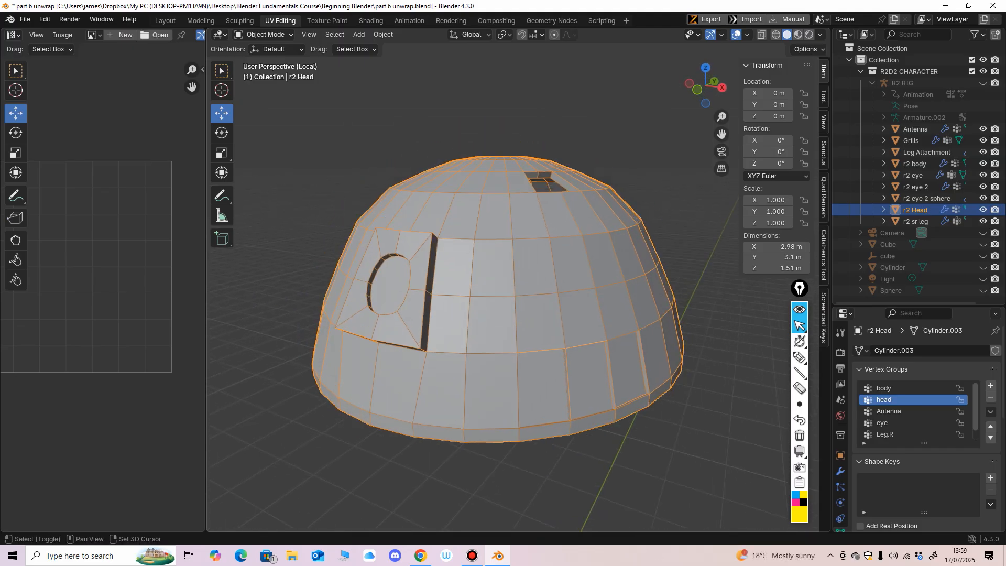
pyautogui.scroll(1, 496, 298)
pyautogui.moveTo(496, 299); pyautogui.dragTo(576, 298, button='middle')
pyautogui.keyDown('shift'); pyautogui.moveTo(618, 352); pyautogui.dragTo(639, 386, button='middle'); pyautogui.keyUp('shift')
pyautogui.scroll(1, 638, 371)
pyautogui.click(263, 35)
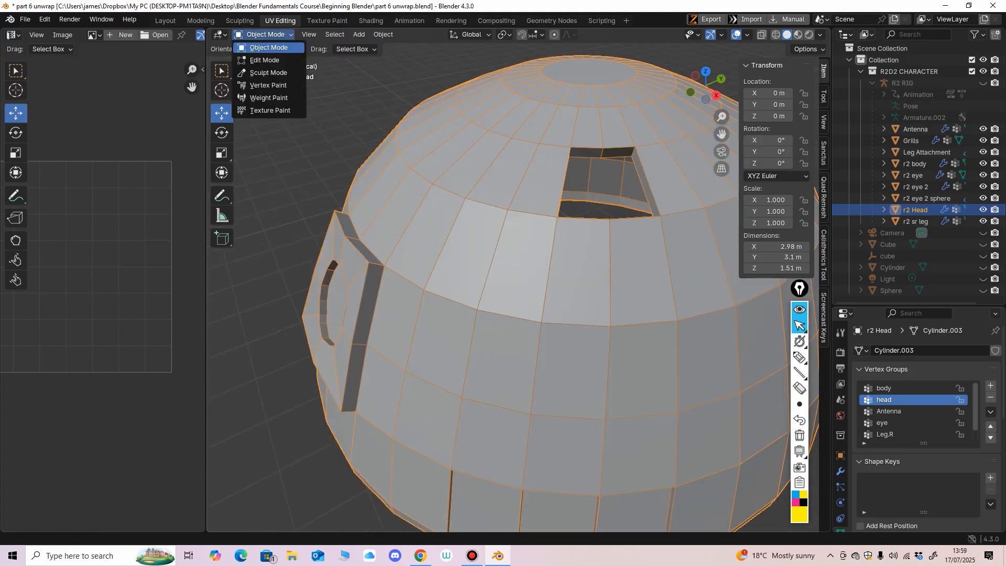
pyautogui.click(262, 61)
pyautogui.keyDown('shift'); pyautogui.moveTo(333, 330); pyautogui.dragTo(502, 210, button='middle'); pyautogui.keyUp('shift')
pyautogui.scroll(-3, 502, 209)
pyautogui.keyDown('shift'); pyautogui.moveTo(419, 315); pyautogui.dragTo(519, 244, button='middle'); pyautogui.keyUp('shift')
pyautogui.scroll(1, 519, 244)
pyautogui.keyDown('shift'); pyautogui.moveTo(518, 244); pyautogui.dragTo(474, 237, button='middle'); pyautogui.keyUp('shift')
pyautogui.scroll(2, 494, 232)
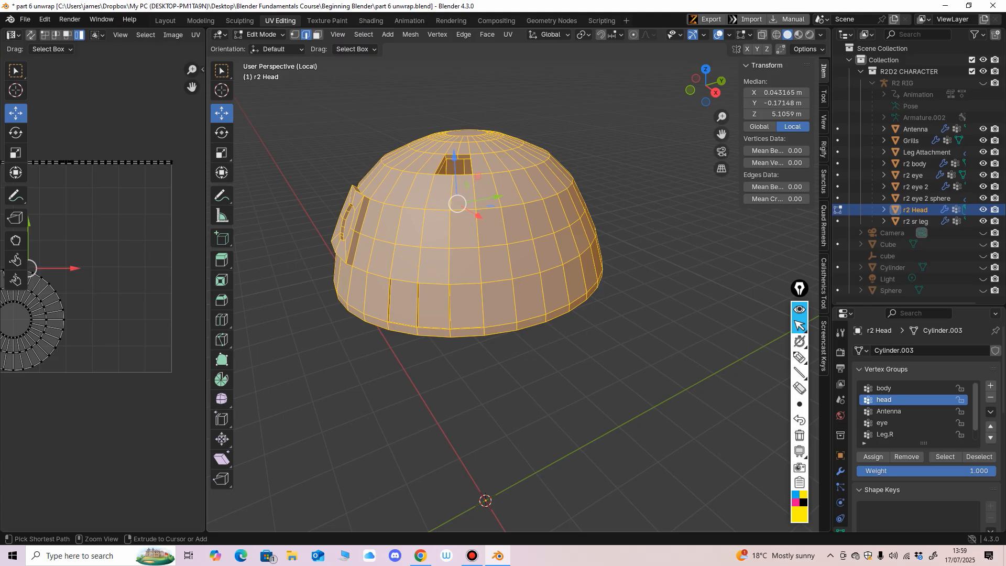
pyautogui.scroll(2, 474, 237)
pyautogui.scroll(-2, 474, 237)
# Check the character's motion in the Animation workspace by scrubbing to frame 25, rewind to frame 1 and return to UV Editing.
pyautogui.click(260, 34)
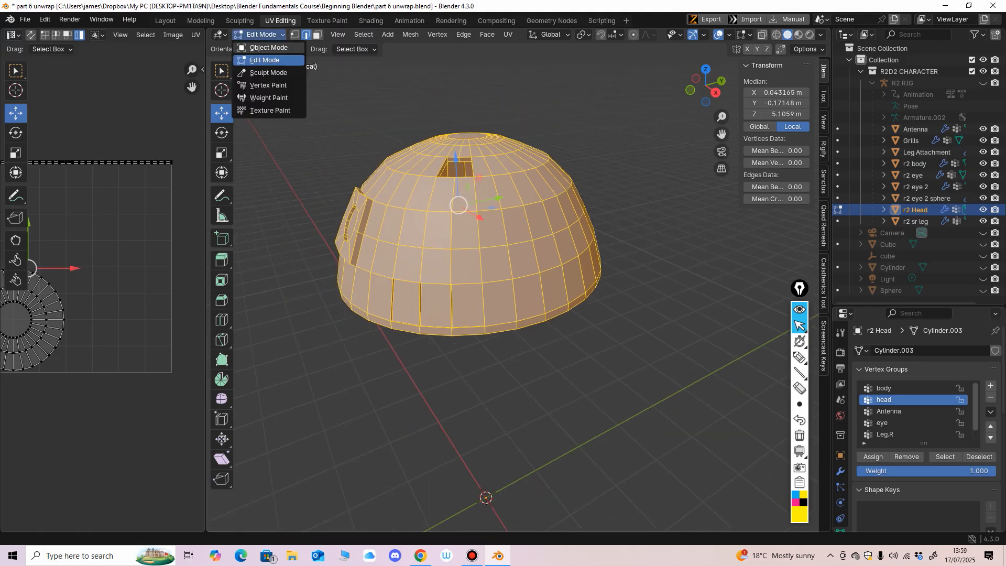
pyautogui.click(260, 46)
pyautogui.click(409, 20)
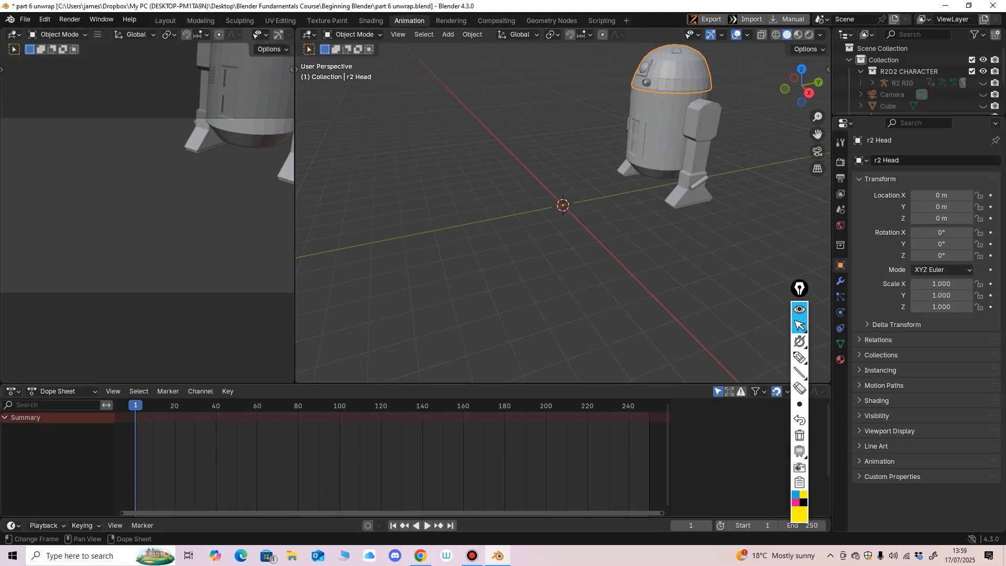
pyautogui.moveTo(562, 235); pyautogui.dragTo(519, 233, button='middle')
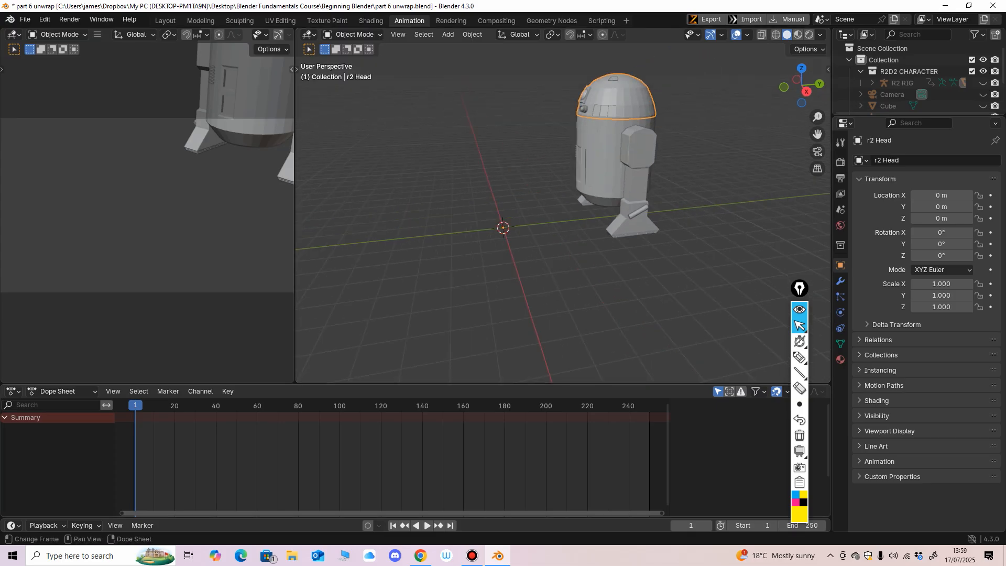
pyautogui.moveTo(137, 405); pyautogui.dragTo(185, 404)
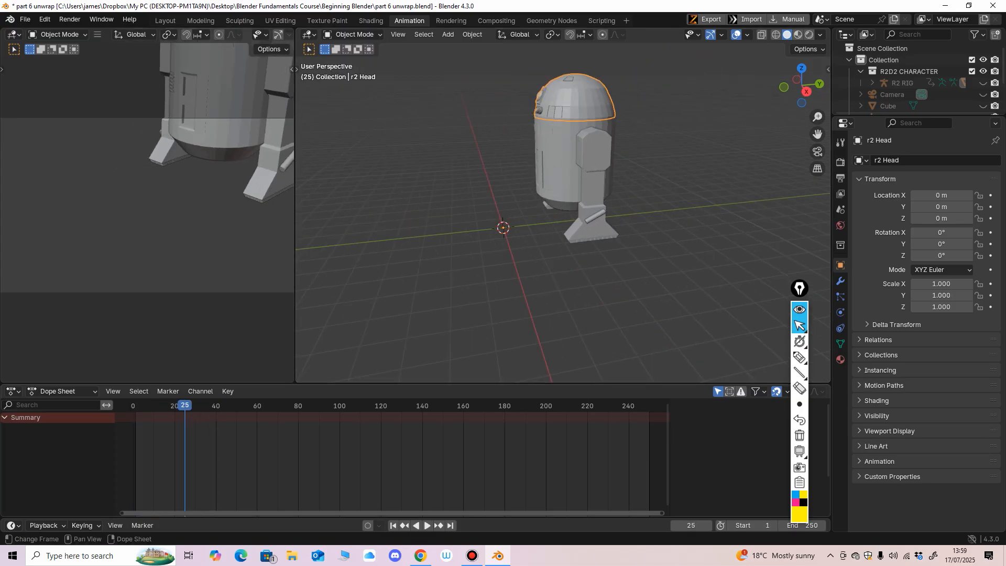
pyautogui.click(393, 525)
pyautogui.click(352, 34)
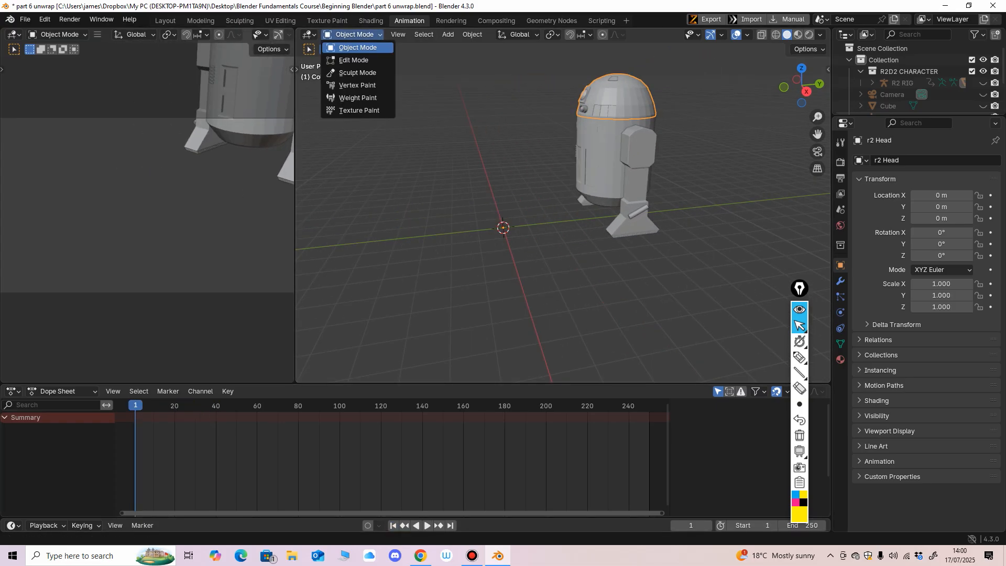
pyautogui.click(280, 20)
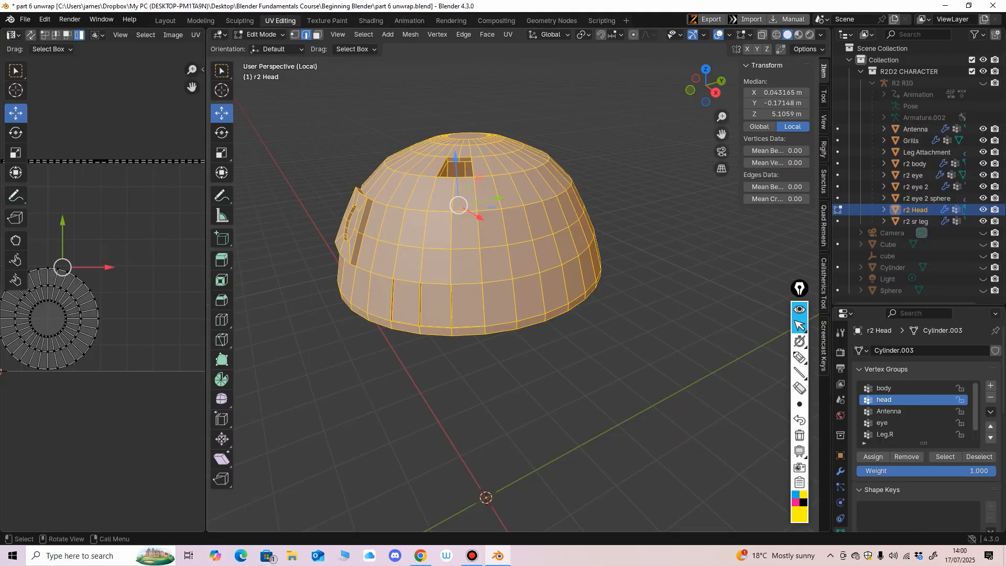
# Examine the head mesh around its raised eye panel and the cut-out openings in the dome.
pyautogui.moveTo(454, 205)
pyautogui.mouseDown(button='middle')
pyautogui.moveTo(482, 202)
pyautogui.moveTo(473, 199)
pyautogui.mouseUp(button='middle')
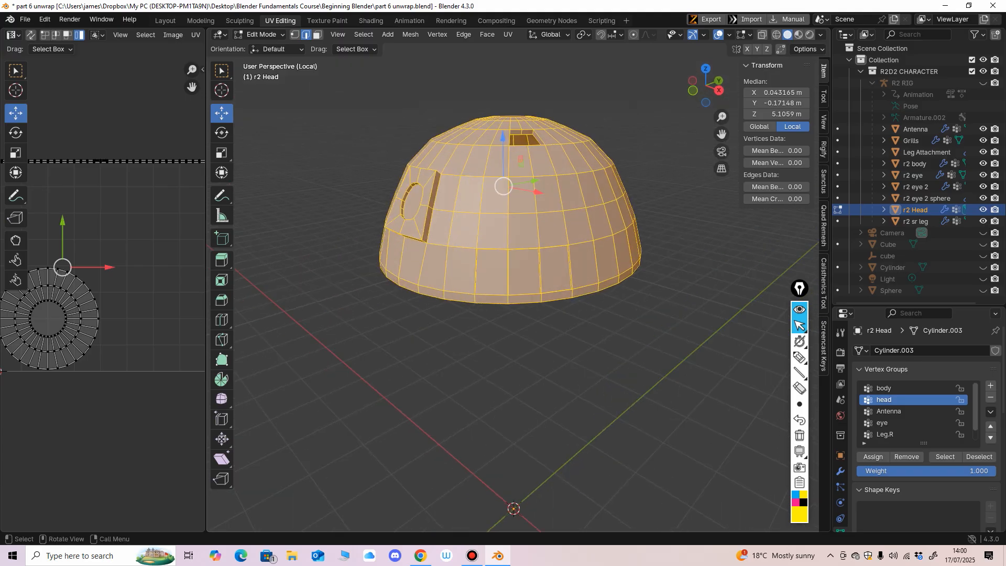
pyautogui.press('KP_Decimal')
pyautogui.moveTo(473, 236); pyautogui.dragTo(504, 230, button='middle')
pyautogui.keyDown('shift'); pyautogui.moveTo(504, 230); pyautogui.dragTo(484, 163, button='middle'); pyautogui.keyUp('shift')
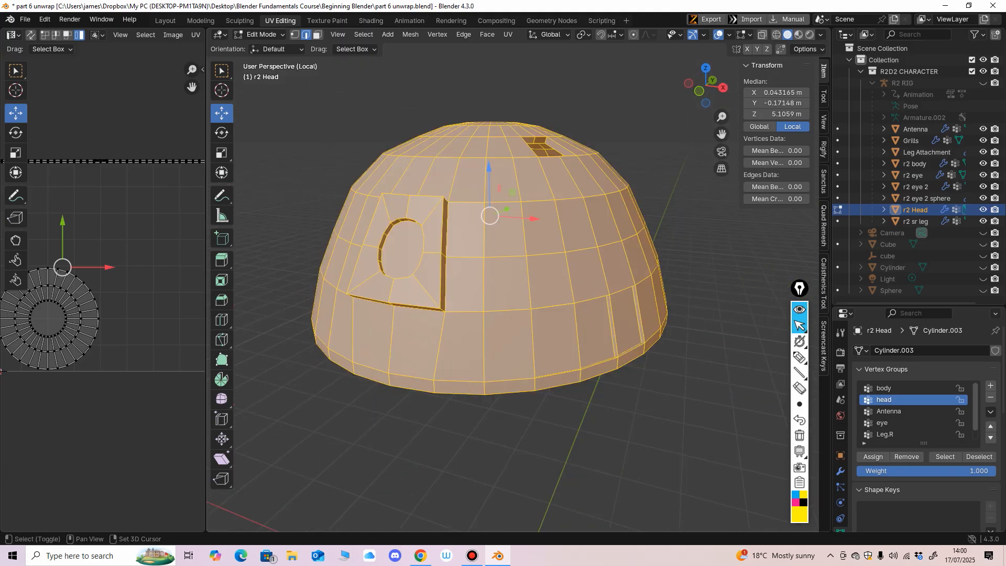
pyautogui.scroll(-2, 490, 257)
pyautogui.moveTo(493, 230)
pyautogui.mouseDown(button='middle')
pyautogui.moveTo(474, 242)
pyautogui.moveTo(502, 238)
pyautogui.mouseUp(button='middle')
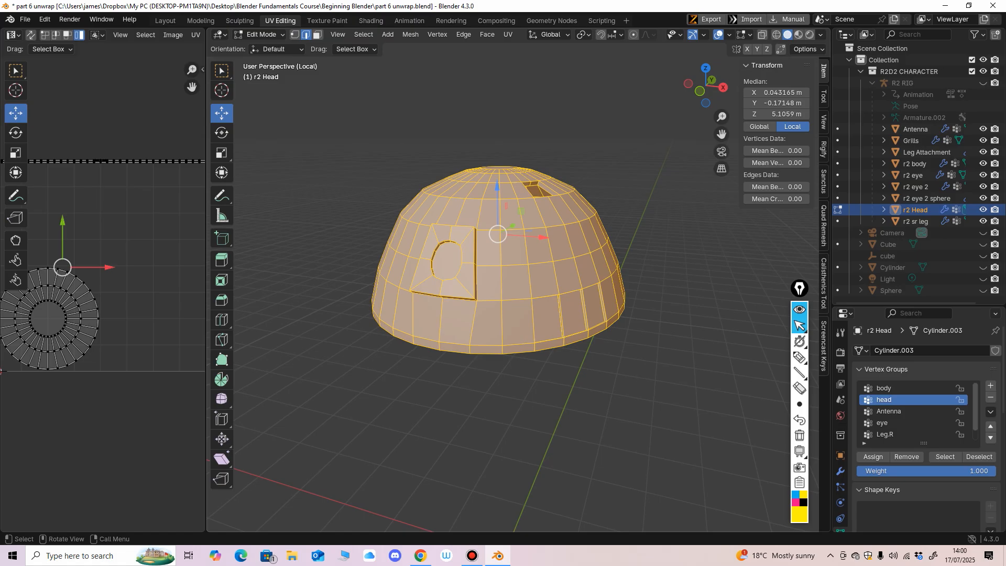
pyautogui.moveTo(501, 238)
pyautogui.mouseDown(button='middle')
pyautogui.moveTo(487, 238)
pyautogui.moveTo(494, 247)
pyautogui.moveTo(494, 223)
pyautogui.mouseUp(button='middle')
pyautogui.scroll(2, 494, 247)
pyautogui.moveTo(494, 223)
pyautogui.mouseDown(button='middle')
pyautogui.moveTo(514, 212)
pyautogui.moveTo(492, 235)
pyautogui.mouseUp(button='middle')
pyautogui.scroll(2, 503, 233)
# Select the edges where the raised eye panel meets the dome on all sides and mark them as a seam.
pyautogui.click(399, 201)
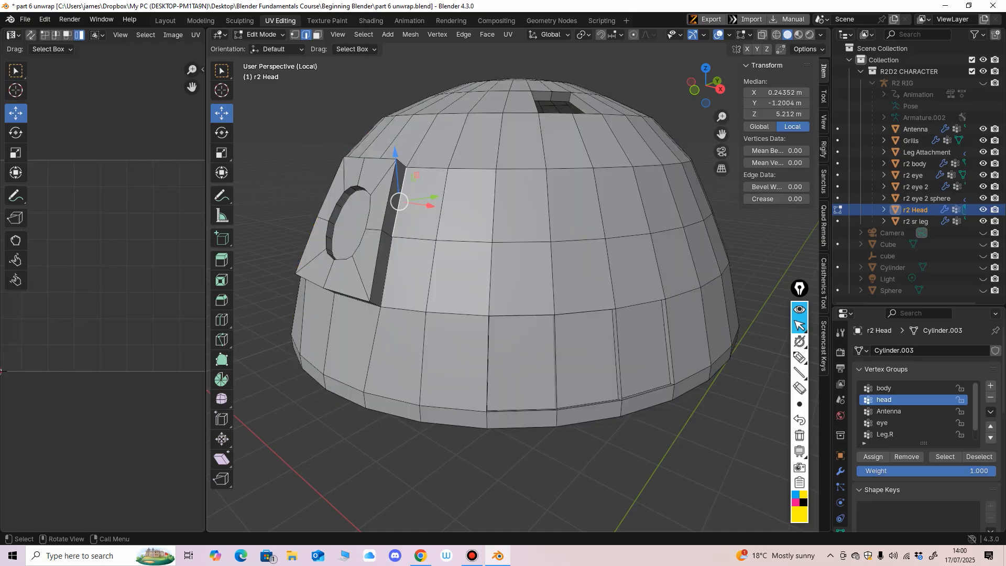
pyautogui.keyDown('shift'); pyautogui.click(386, 271); pyautogui.keyUp('shift')
pyautogui.moveTo(386, 270); pyautogui.dragTo(410, 245, button='middle')
pyautogui.keyDown('shift'); pyautogui.click(428, 218); pyautogui.keyUp('shift')
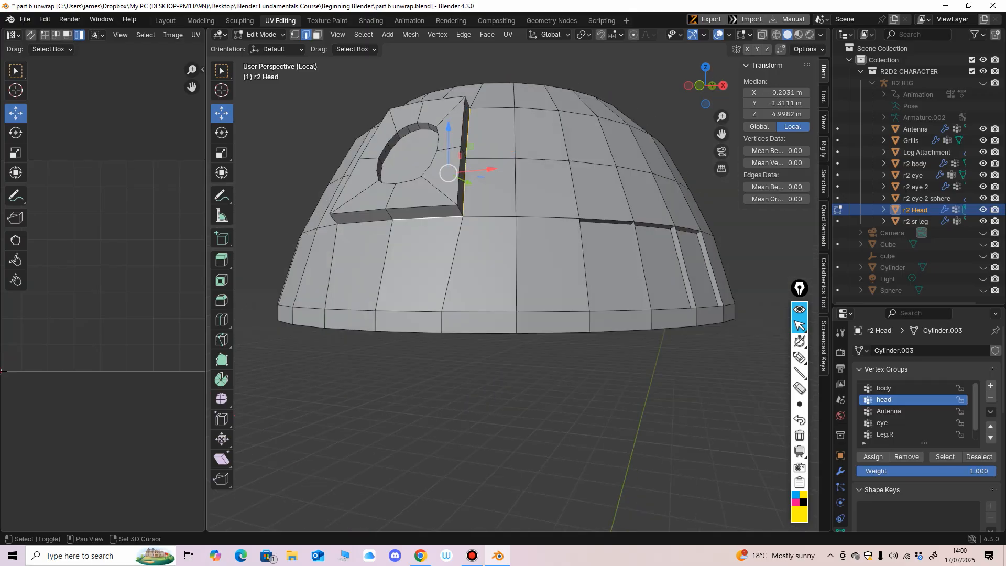
pyautogui.keyDown('shift'); pyautogui.click(365, 222); pyautogui.keyUp('shift')
pyautogui.moveTo(365, 221); pyautogui.dragTo(425, 265, button='middle')
pyautogui.keyDown('shift'); pyautogui.click(548, 371); pyautogui.keyUp('shift')
pyautogui.keyDown('shift'); pyautogui.click(546, 293); pyautogui.keyUp('shift')
pyautogui.moveTo(547, 293); pyautogui.dragTo(477, 333, button='middle')
pyautogui.keyDown('shift'); pyautogui.click(408, 353); pyautogui.keyUp('shift')
pyautogui.keyDown('shift'); pyautogui.click(454, 366); pyautogui.keyUp('shift')
pyautogui.moveTo(455, 366); pyautogui.dragTo(367, 198, button='middle')
pyautogui.hotkey('ctrl', 'e')
pyautogui.click(354, 393)
# Select the horizontal edge loop around the upper dome, level with the lower edge of the top opening, and mark it as a seam.
pyautogui.moveTo(354, 393); pyautogui.dragTo(236, 375, button='middle')
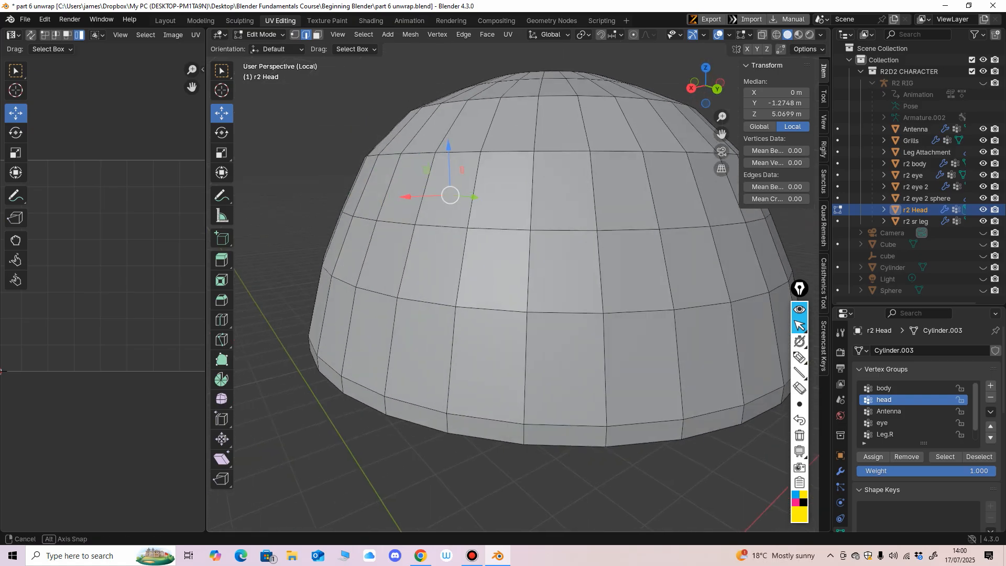
pyautogui.scroll(-2, 512, 283)
pyautogui.moveTo(315, 314); pyautogui.dragTo(555, 366, button='middle')
pyautogui.scroll(1, 513, 282)
pyautogui.click(460, 239)
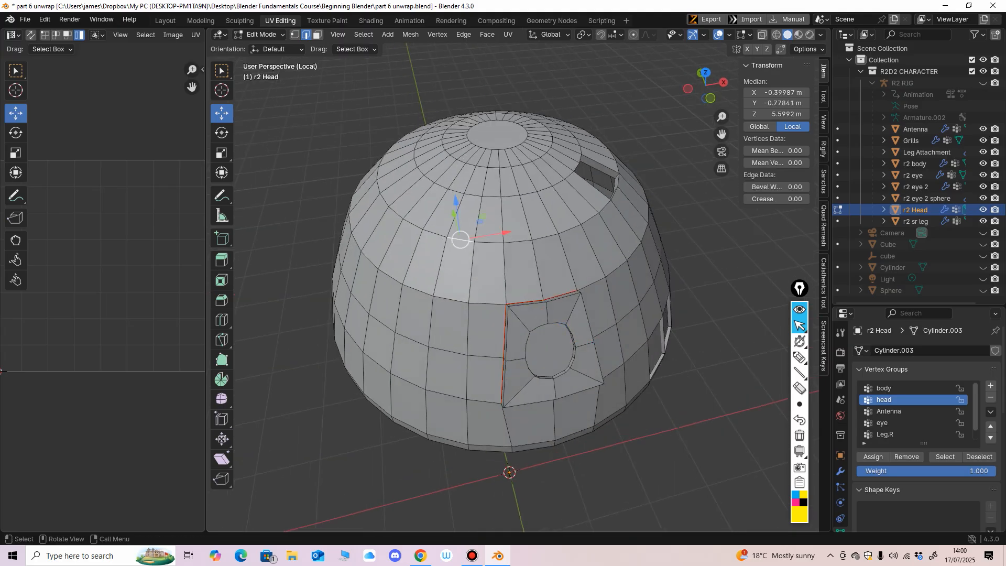
pyautogui.click(363, 34)
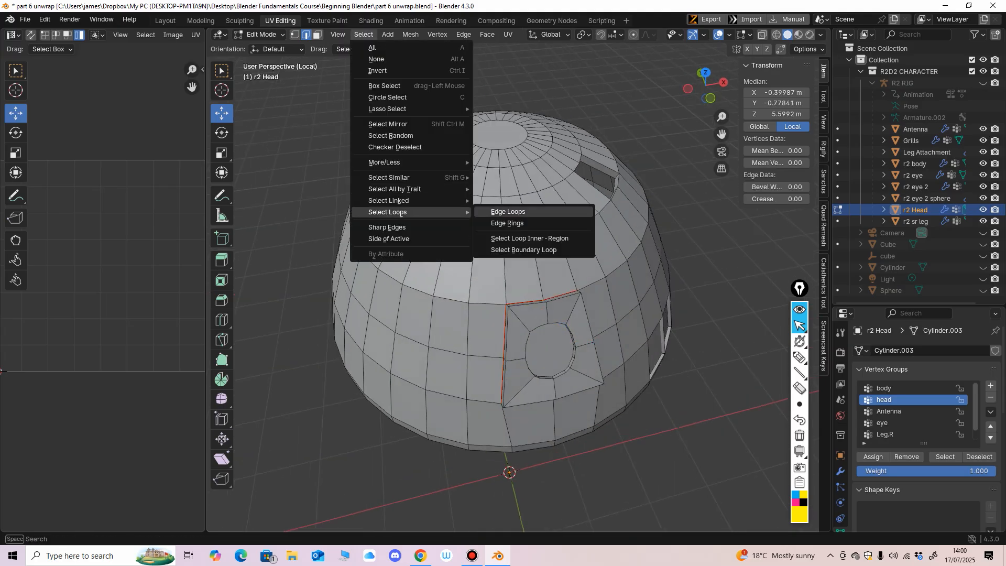
pyautogui.click(508, 211)
pyautogui.moveTo(507, 211); pyautogui.dragTo(392, 250, button='middle')
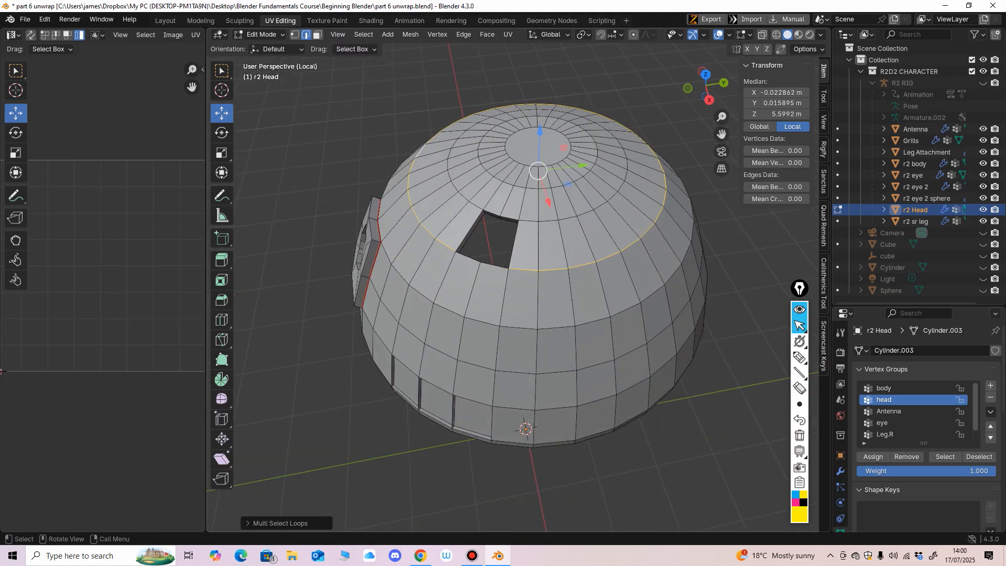
pyautogui.rightClick(511, 274)
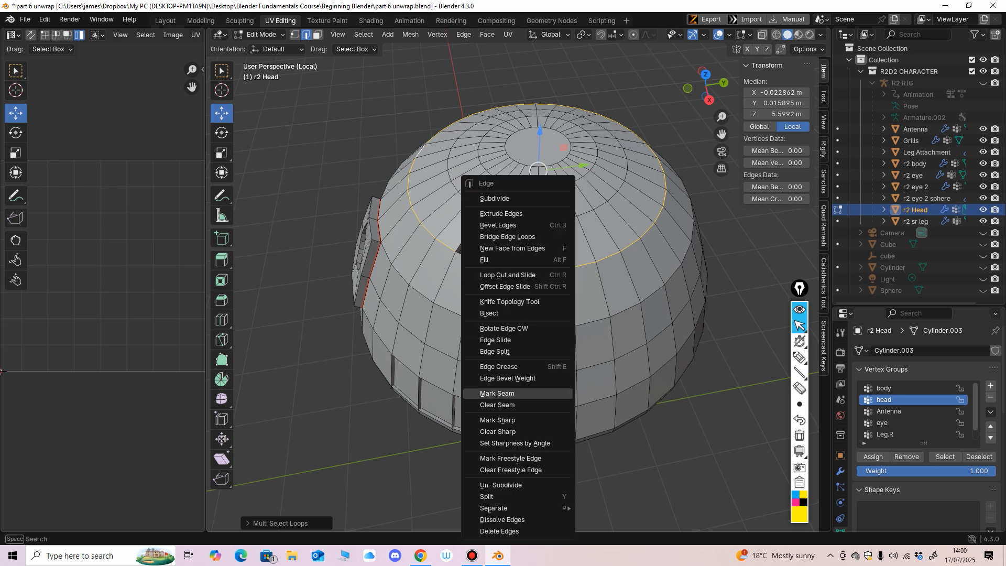
pyautogui.click(496, 393)
pyautogui.moveTo(496, 393); pyautogui.dragTo(515, 333, button='middle')
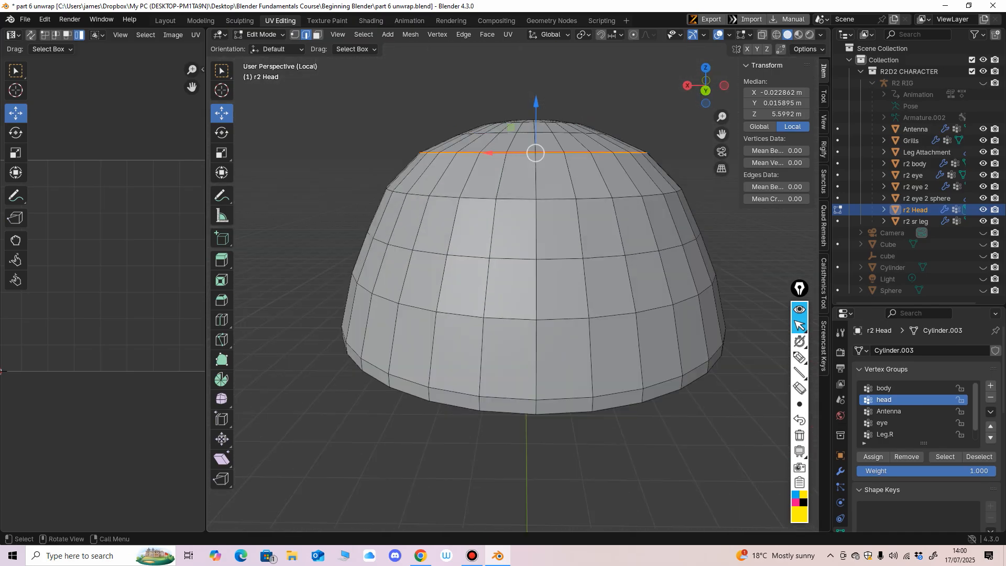
# Mark a vertical seam down the back of the dome from the upper seam ring to the bottom rim.
pyautogui.click(536, 178)
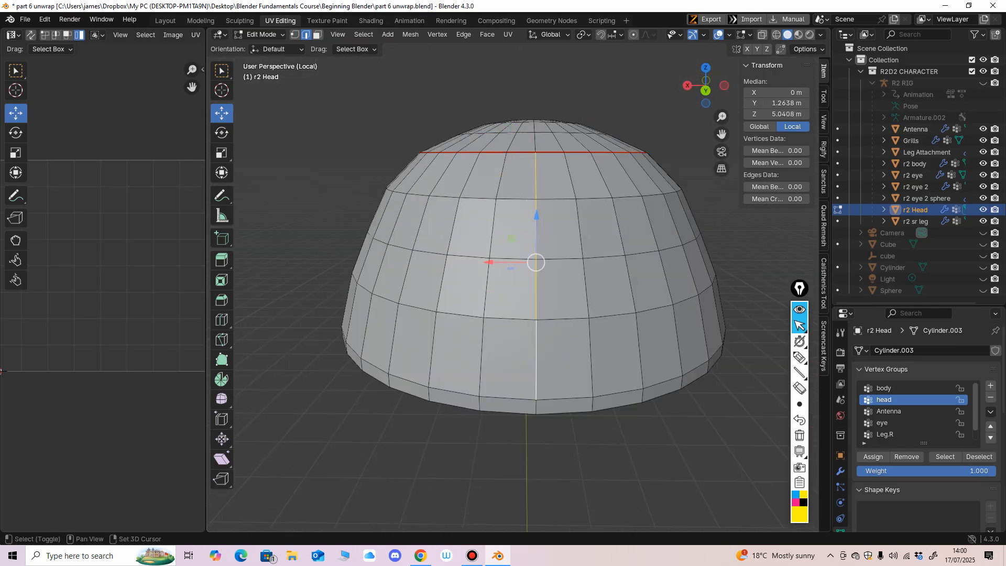
pyautogui.moveTo(523, 335); pyautogui.dragTo(516, 194, button='middle')
pyautogui.keyDown('shift'); pyautogui.click(446, 187); pyautogui.keyUp('shift')
pyautogui.moveTo(445, 187); pyautogui.dragTo(474, 300, button='middle')
pyautogui.hotkey('ctrl', 'e')
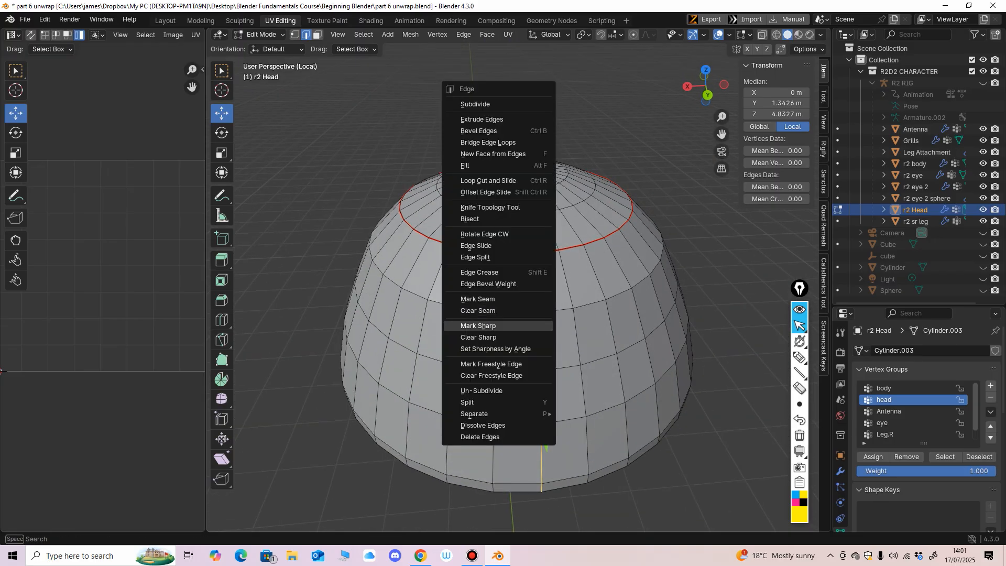
pyautogui.click(477, 298)
# Close the gap in the upper seam ring by marking the two edges along the opening's lower side as a seam.
pyautogui.moveTo(538, 404); pyautogui.dragTo(481, 310, button='middle')
pyautogui.scroll(-7, 519, 290)
pyautogui.scroll(4, 532, 282)
pyautogui.keyDown('ctrl'); pyautogui.moveTo(482, 310); pyautogui.dragTo(482, 282, button='middle'); pyautogui.keyUp('ctrl')
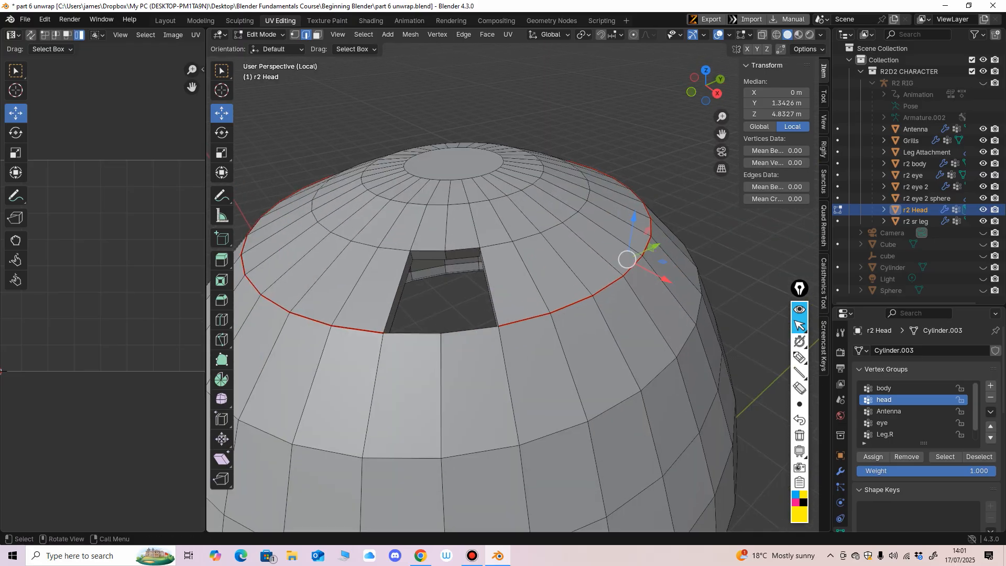
pyautogui.click(412, 334)
pyautogui.keyDown('shift'); pyautogui.click(469, 330); pyautogui.keyUp('shift')
pyautogui.moveTo(469, 330); pyautogui.dragTo(369, 354, button='middle')
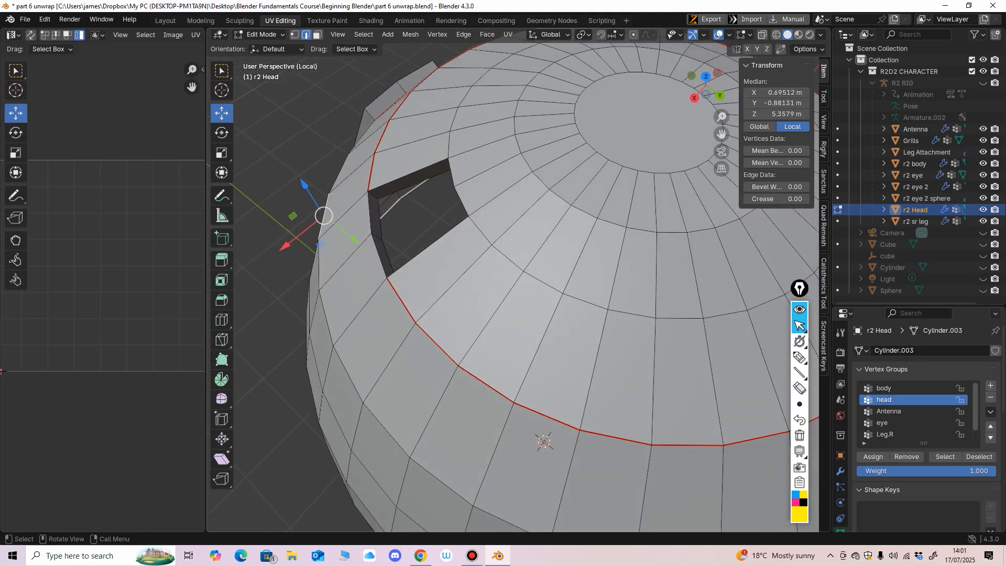
pyautogui.hotkey('ctrl', 'e')
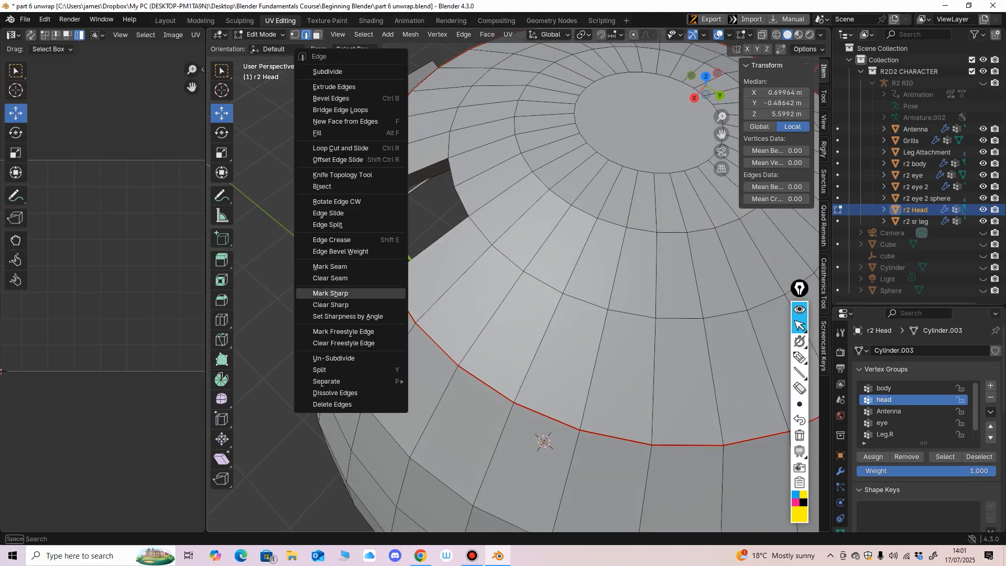
pyautogui.click(367, 266)
# Unwrap the entire head mesh with the Minimum Stretch method and widen the UV editor to show the layout.
pyautogui.scroll(-4, 367, 266)
pyautogui.moveTo(367, 266); pyautogui.dragTo(419, 246, button='middle')
pyautogui.press('a')
pyautogui.press('u')
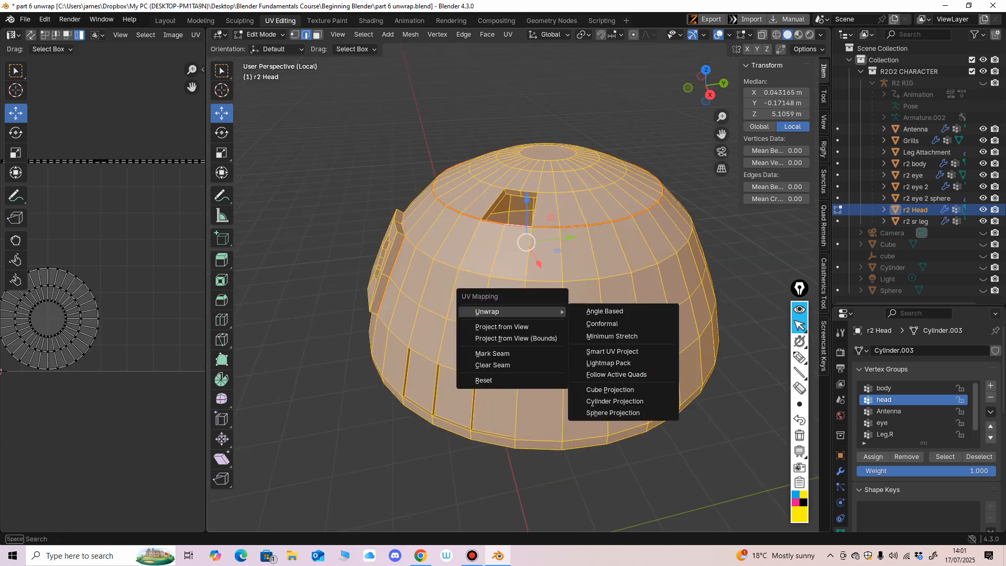
pyautogui.click(612, 336)
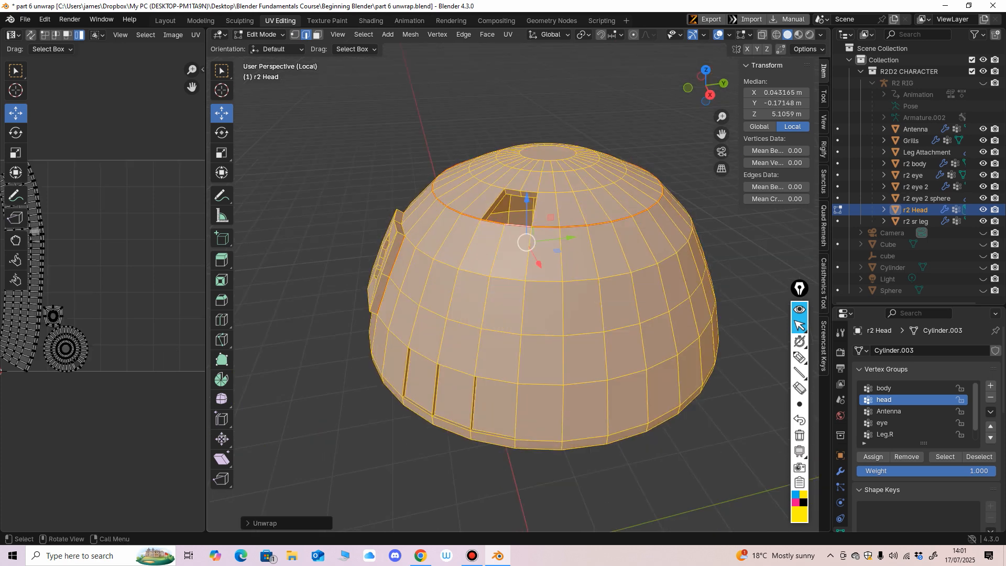
pyautogui.moveTo(205, 262); pyautogui.dragTo(442, 262)
pyautogui.scroll(3, 220, 246)
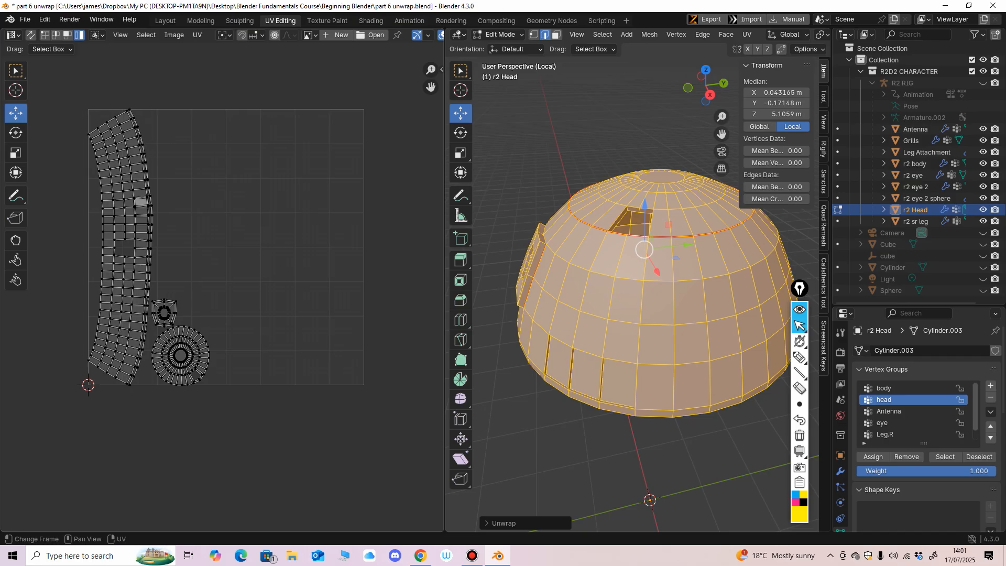
pyautogui.moveTo(445, 262); pyautogui.dragTo(382, 262)
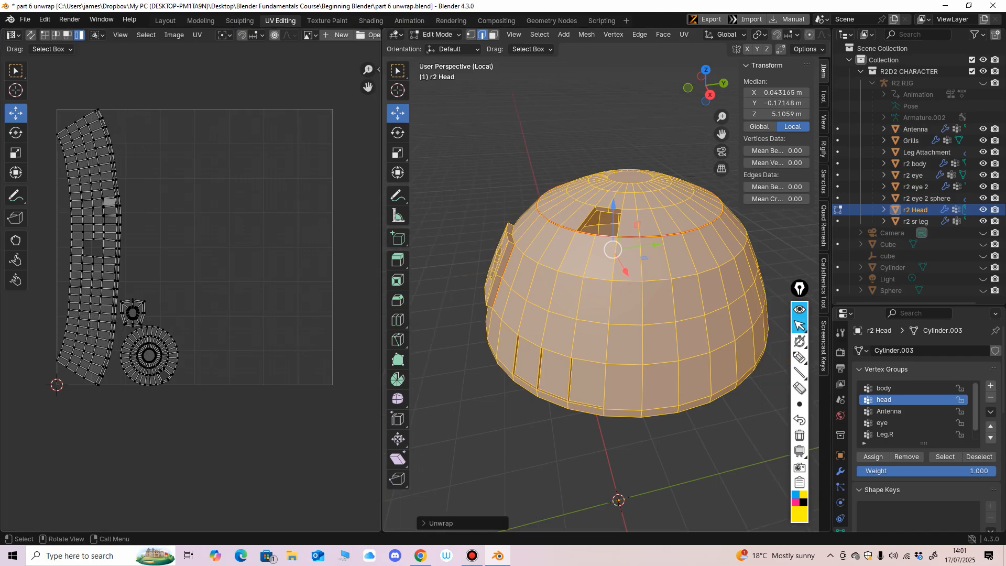
# Annotate the screen with a handwritten 3D label and an arrow leading from the dome to its UV layout.
pyautogui.click(799, 357)
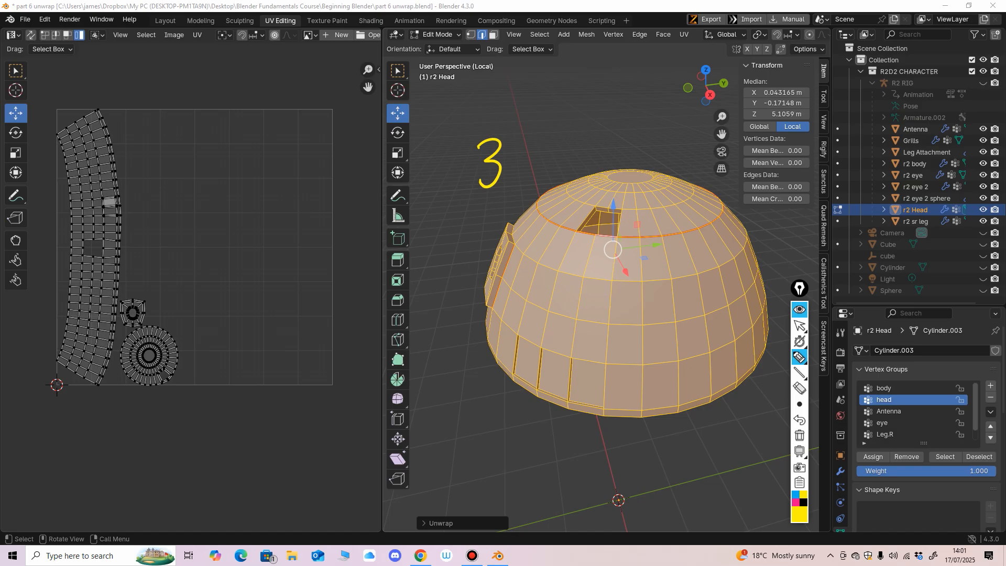
pyautogui.moveTo(480, 205)
pyautogui.mouseDown()
pyautogui.moveTo(320, 273)
pyautogui.moveTo(217, 253)
pyautogui.mouseUp()
pyautogui.moveTo(230, 237); pyautogui.dragTo(246, 227)
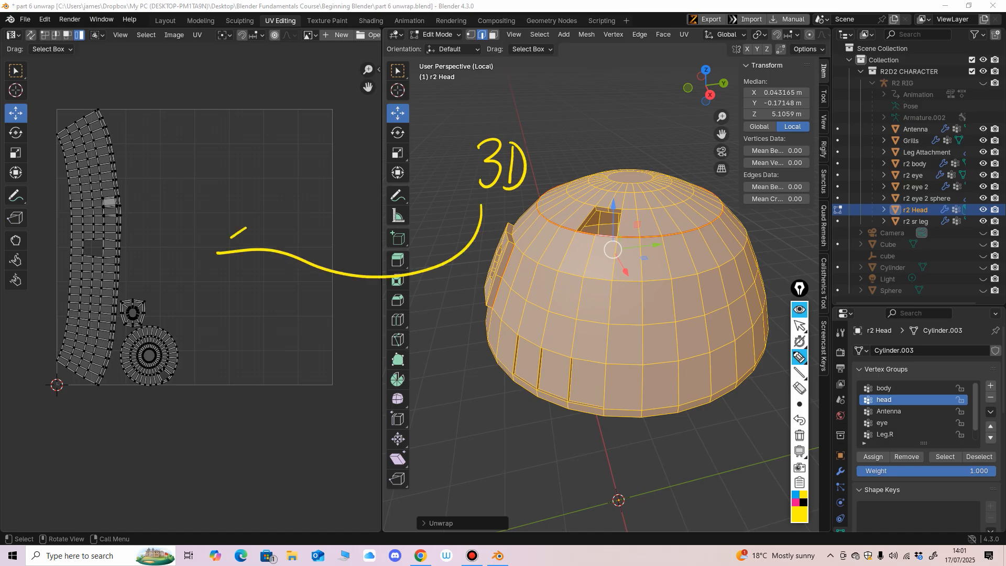
pyautogui.click(799, 325)
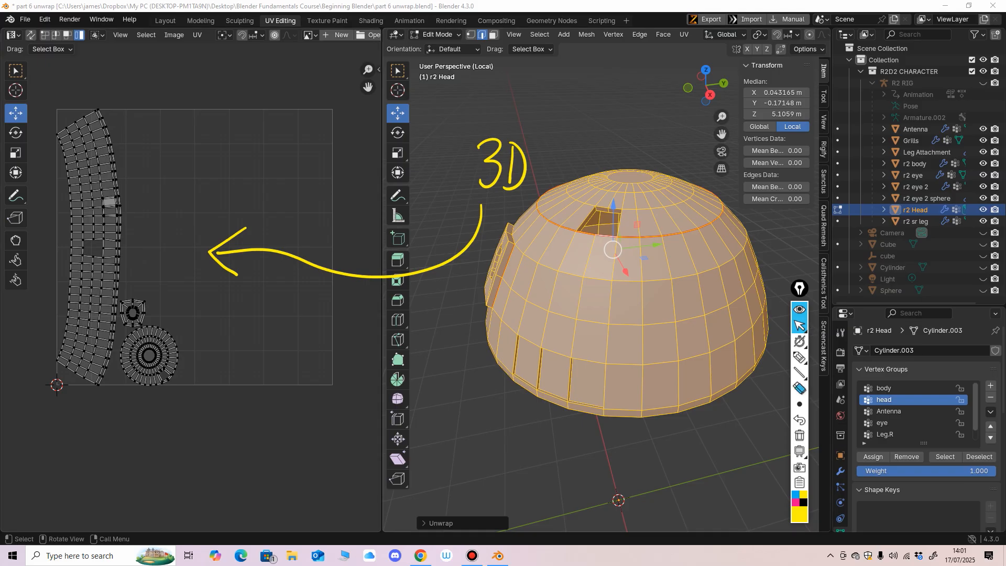
# Erase the handwritten 3D annotation and widen the UV editor beside the dome.
pyautogui.click(798, 388)
pyautogui.moveTo(461, 257)
pyautogui.mouseDown()
pyautogui.moveTo(497, 163)
pyautogui.moveTo(225, 244)
pyautogui.mouseUp()
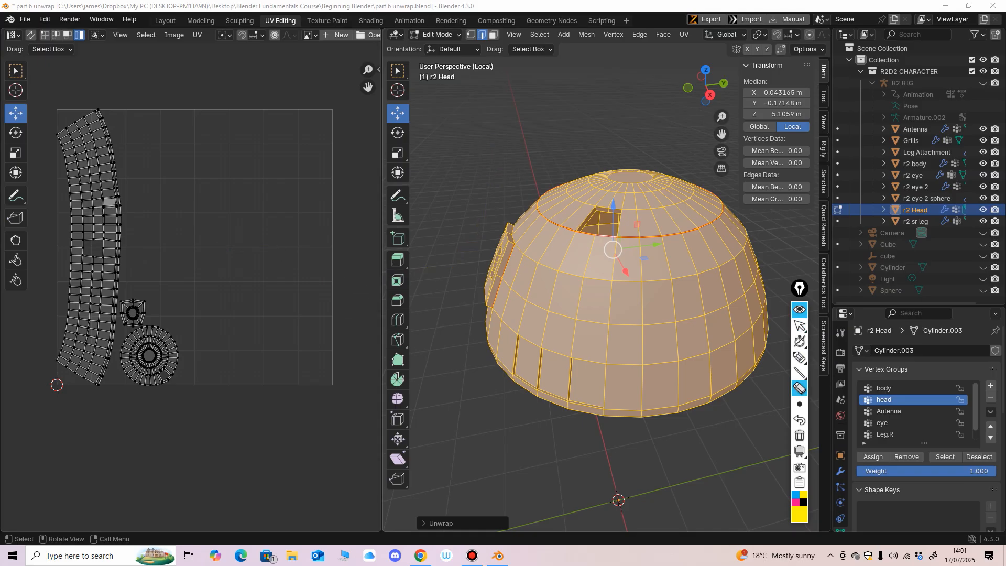
pyautogui.click(801, 325)
pyautogui.moveTo(576, 294); pyautogui.dragTo(652, 280, button='middle')
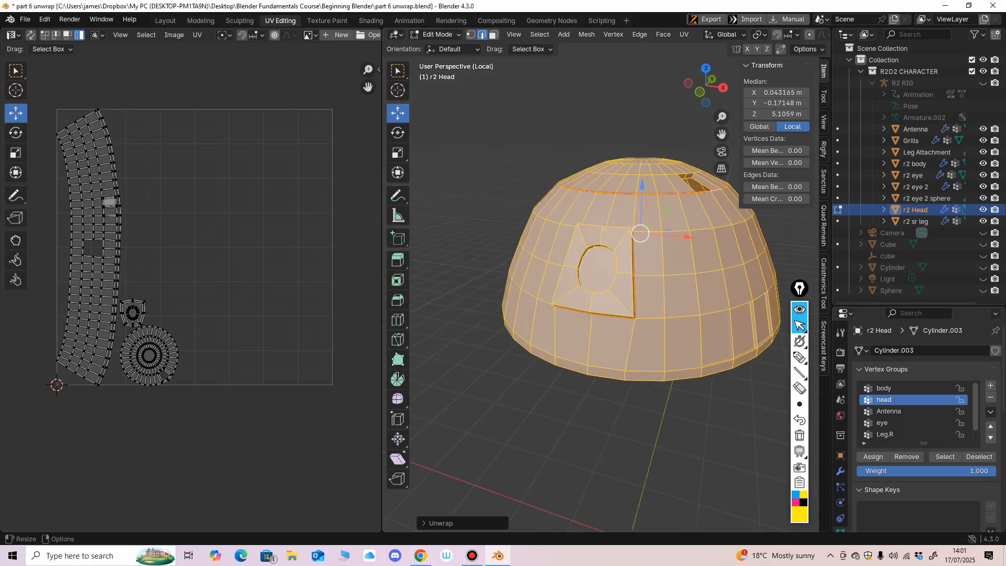
pyautogui.moveTo(381, 281); pyautogui.dragTo(458, 281)
pyautogui.moveTo(230, 162); pyautogui.dragTo(256, 170, button='middle')
pyautogui.moveTo(255, 170); pyautogui.dragTo(242, 147, button='middle')
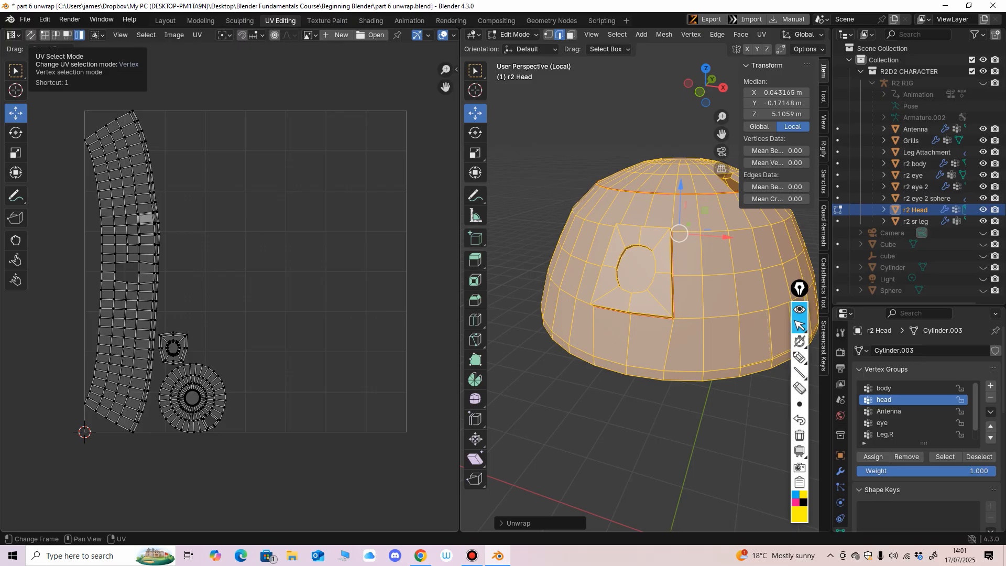
# Circle the UV selection mode options with a yellow annotation.
pyautogui.click(798, 358)
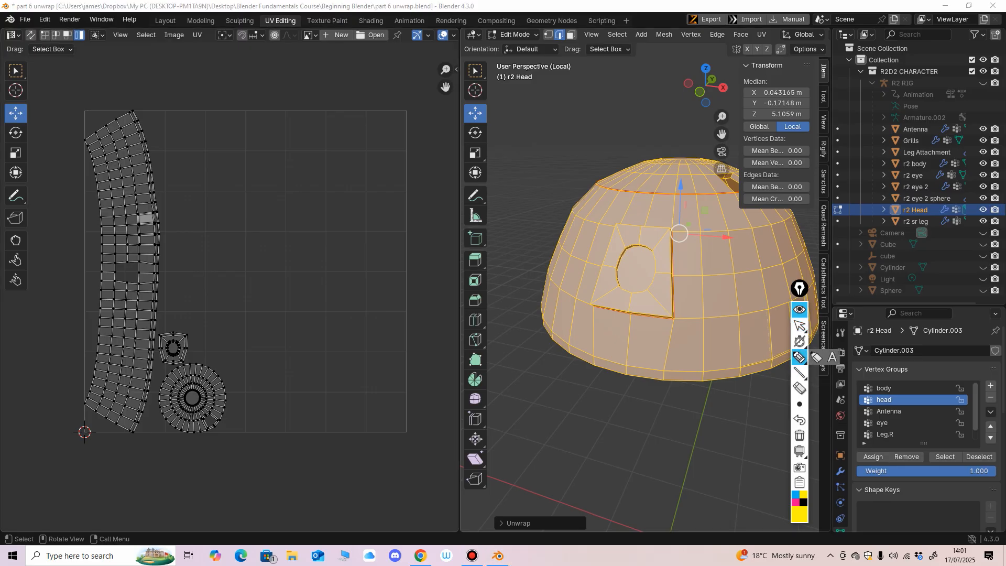
pyautogui.moveTo(78, 18)
pyautogui.mouseDown()
pyautogui.moveTo(16, 41)
pyautogui.moveTo(105, 23)
pyautogui.mouseUp()
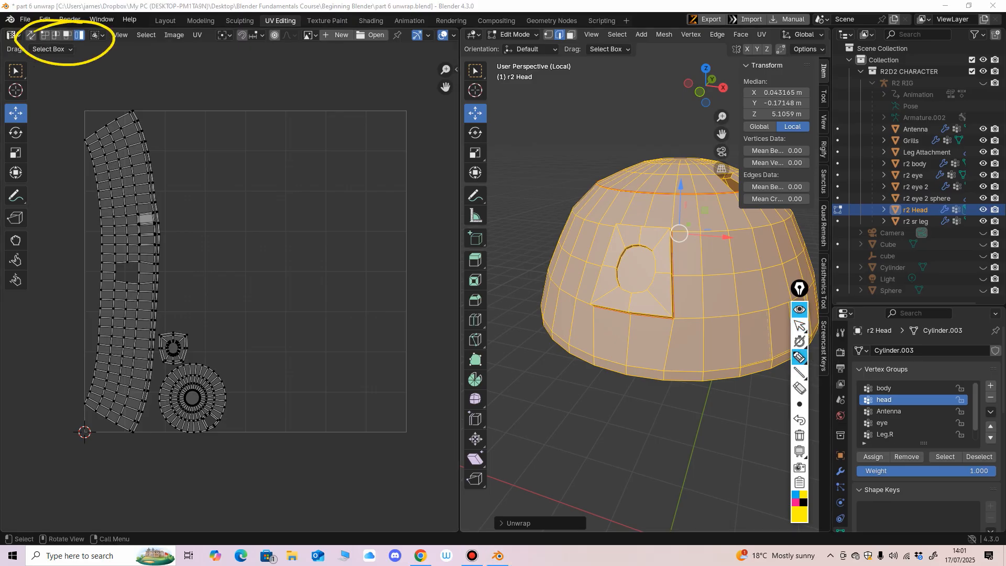
pyautogui.click(799, 325)
# Demonstrate the vertex, edge and face selection modes on the long strip island in the UV editor.
pyautogui.click(44, 35)
pyautogui.click(133, 110)
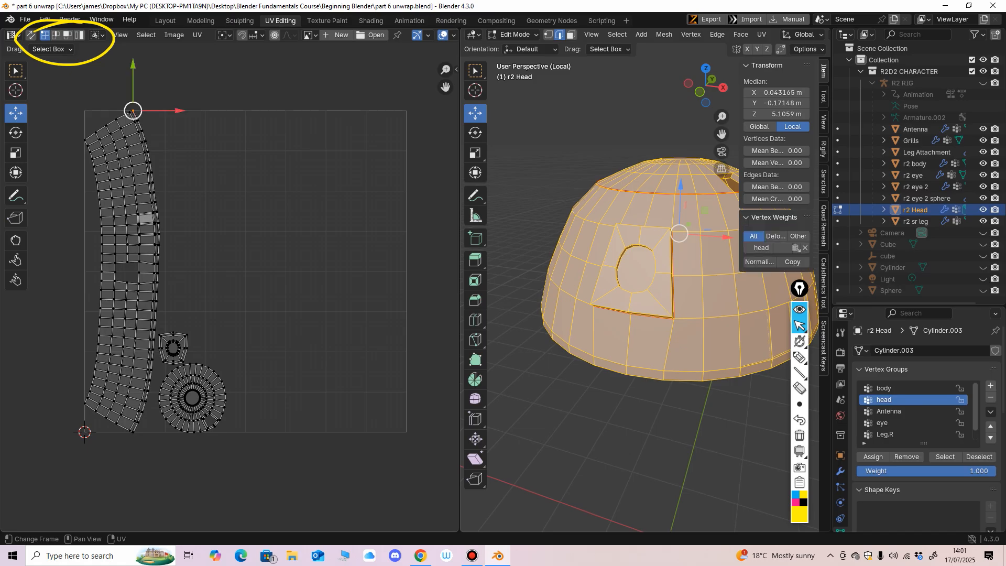
pyautogui.press('2')
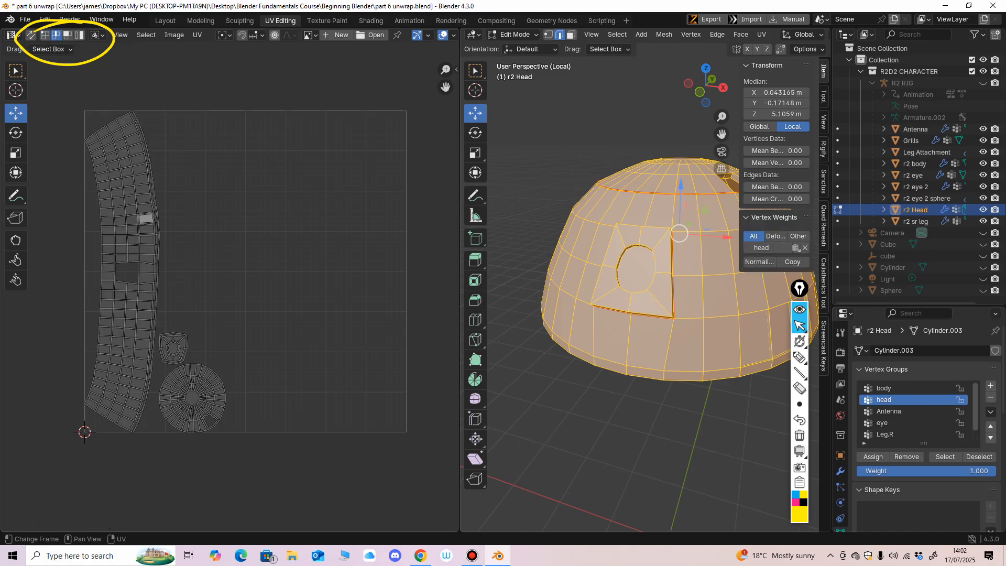
pyautogui.click(145, 149)
pyautogui.click(67, 35)
pyautogui.click(136, 149)
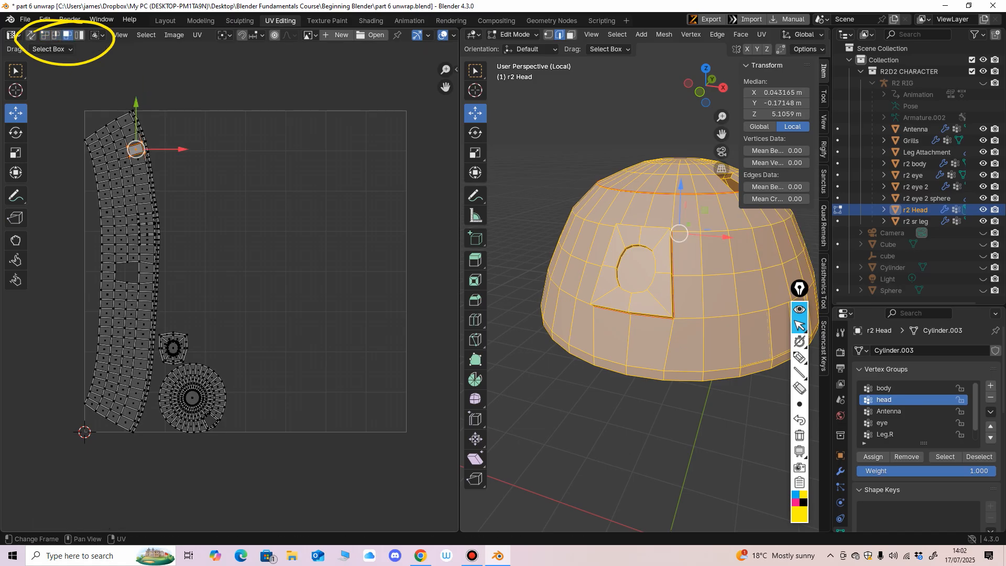
pyautogui.press('1')
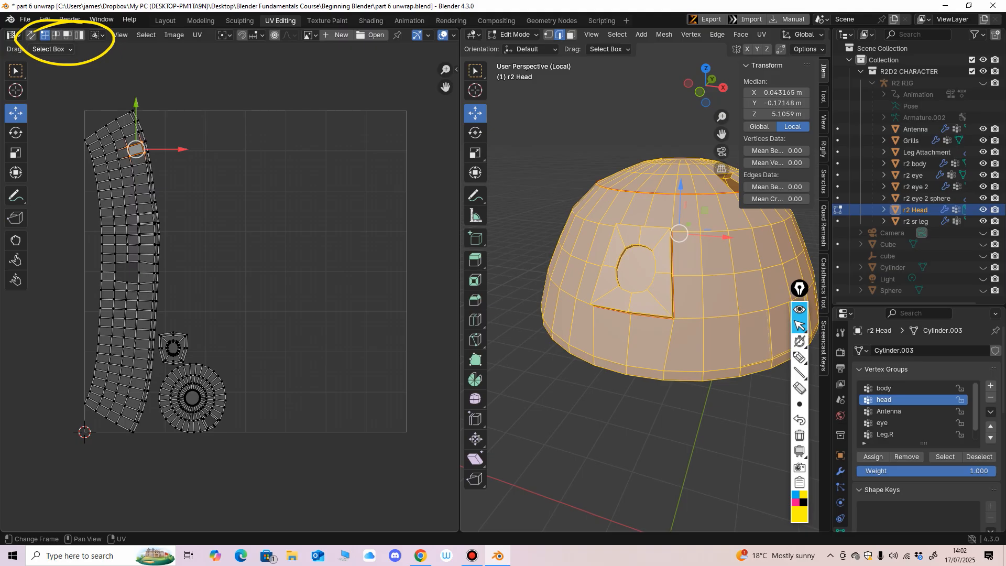
# Select the whole long strip using island selection and rotate it until it lies horizontally.
pyautogui.press('4')
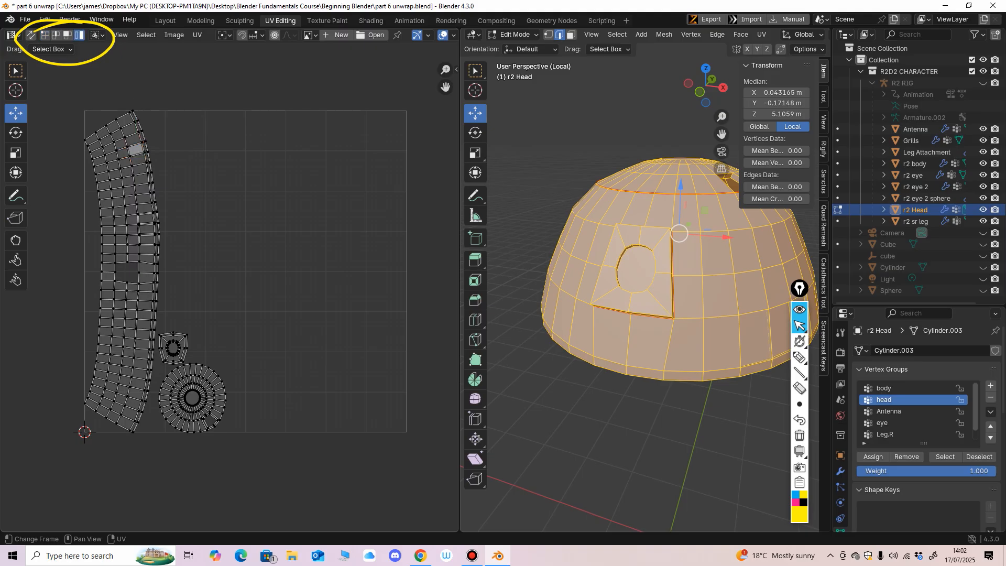
pyautogui.click(136, 149)
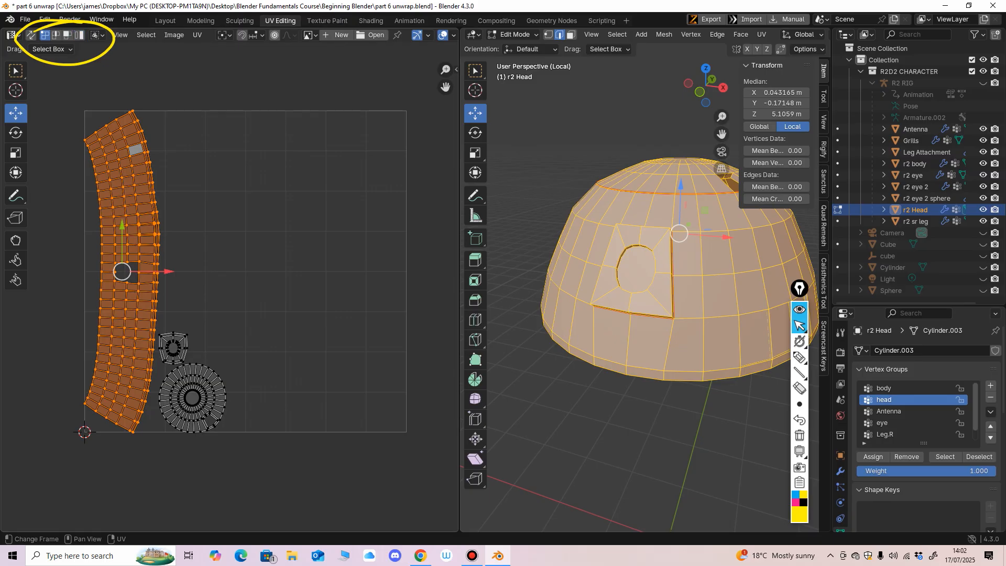
pyautogui.press('4')
pyautogui.moveTo(226, 269); pyautogui.dragTo(264, 272, button='middle')
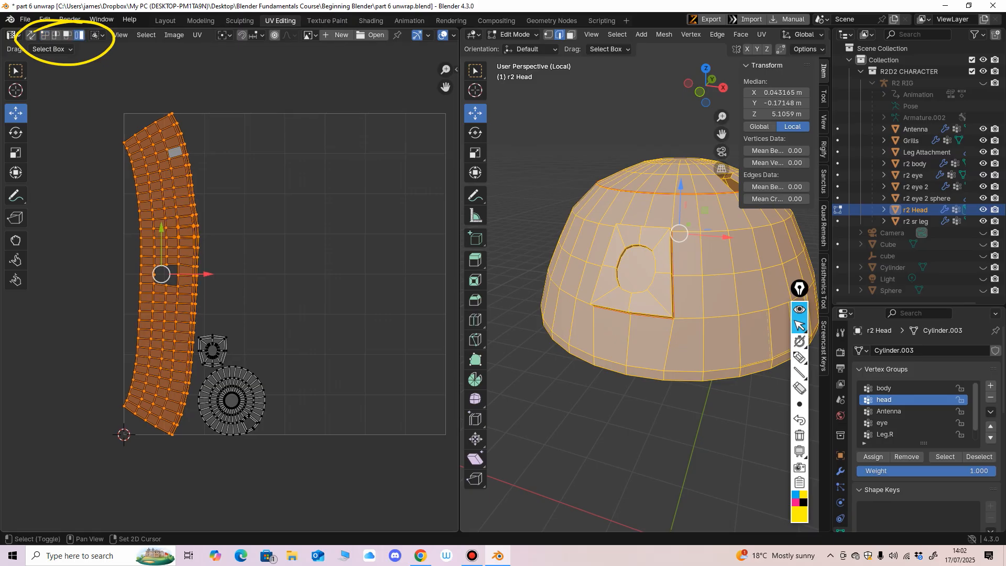
pyautogui.press('r')
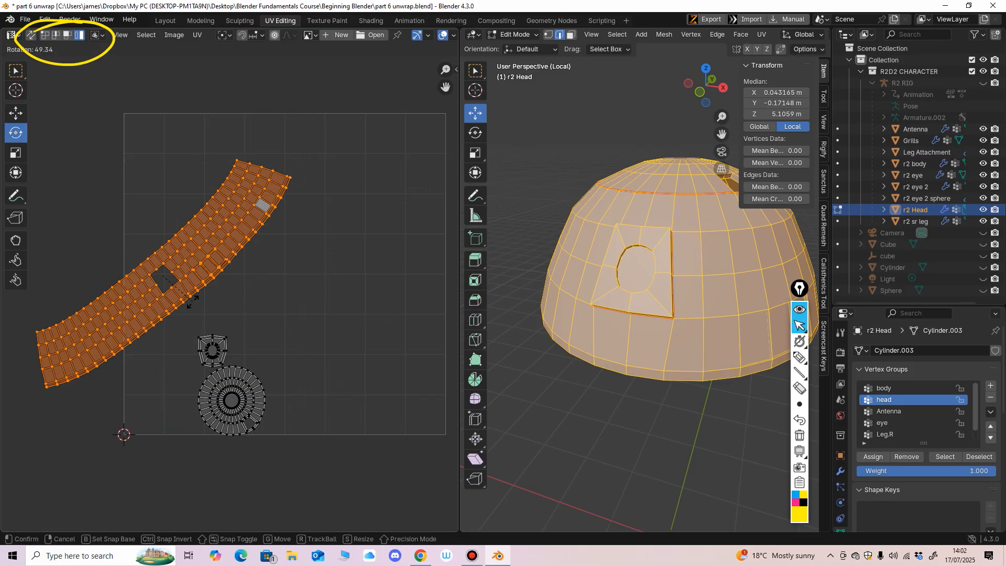
pyautogui.moveTo(167, 316); pyautogui.dragTo(168, 317)
# Move the horizontal strip to the top of the UV square and scale it slightly to fit the width.
pyautogui.click(16, 113)
pyautogui.moveTo(161, 272); pyautogui.dragTo(226, 233)
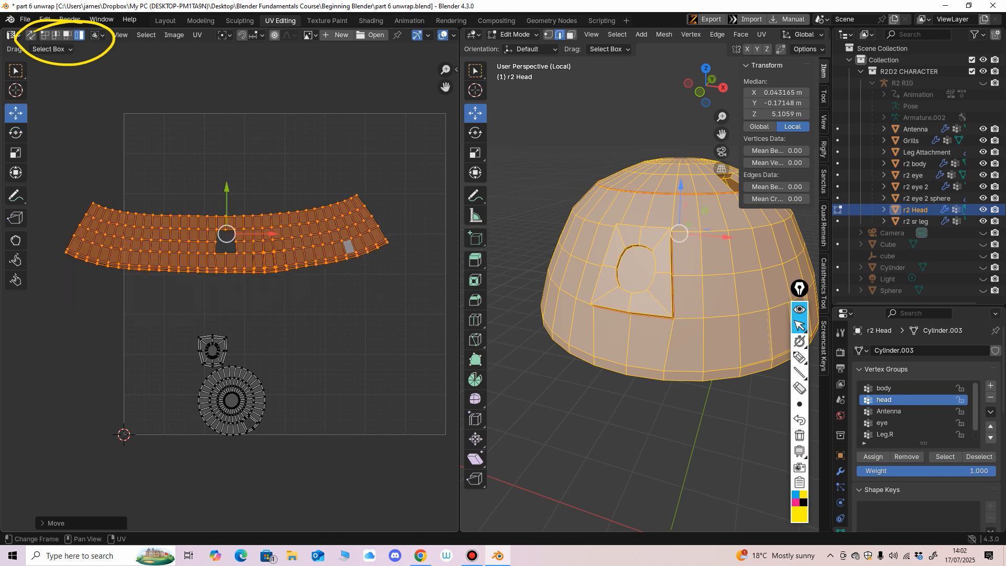
pyautogui.moveTo(226, 234); pyautogui.dragTo(284, 161)
pyautogui.click(15, 153)
pyautogui.click(16, 132)
pyautogui.click(16, 112)
pyautogui.moveTo(283, 161); pyautogui.dragTo(301, 118, button='middle')
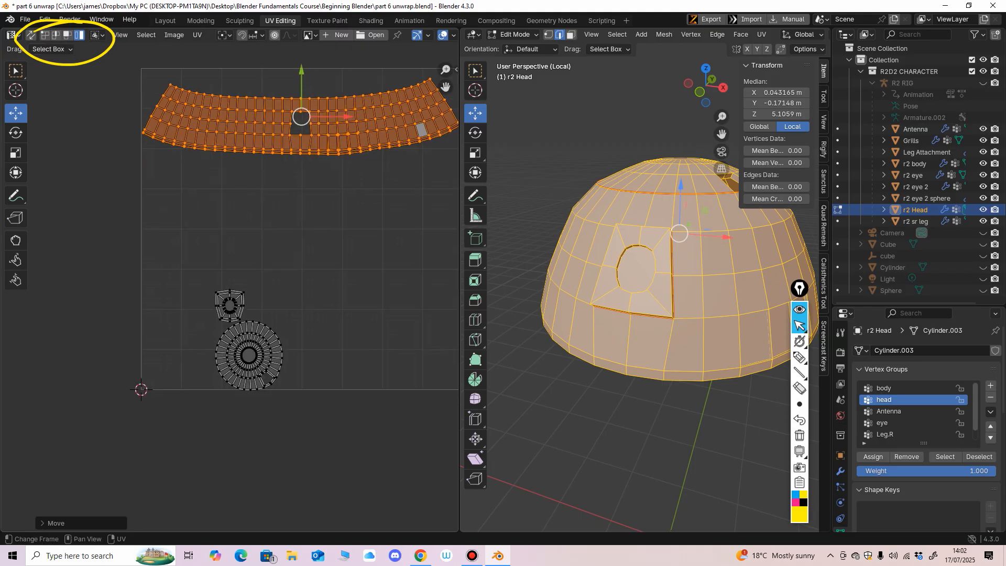
# Enlarge the small eye panel island and place it below the strip's left end.
pyautogui.click(230, 305)
pyautogui.click(16, 152)
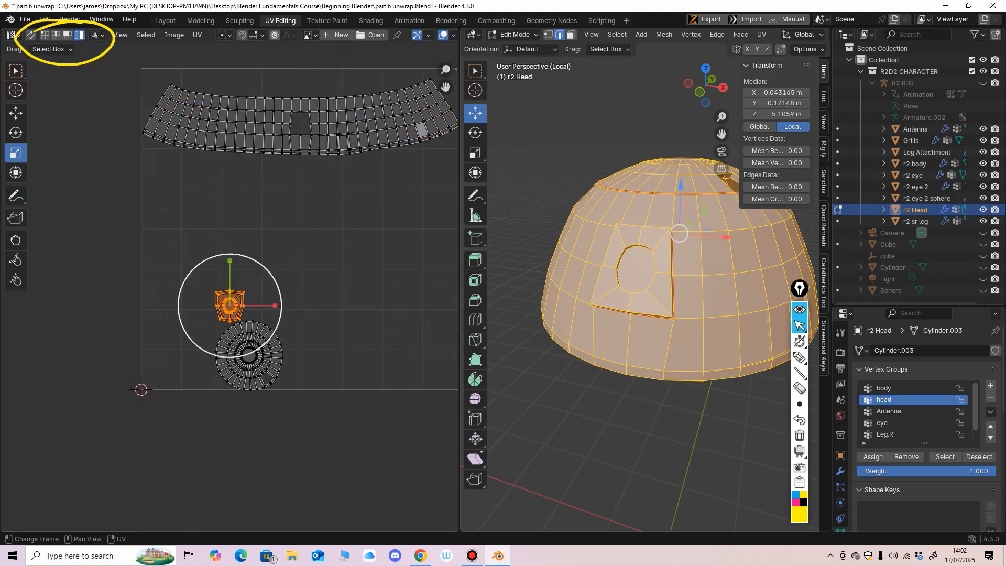
pyautogui.moveTo(266, 269); pyautogui.dragTo(323, 213)
pyautogui.click(16, 113)
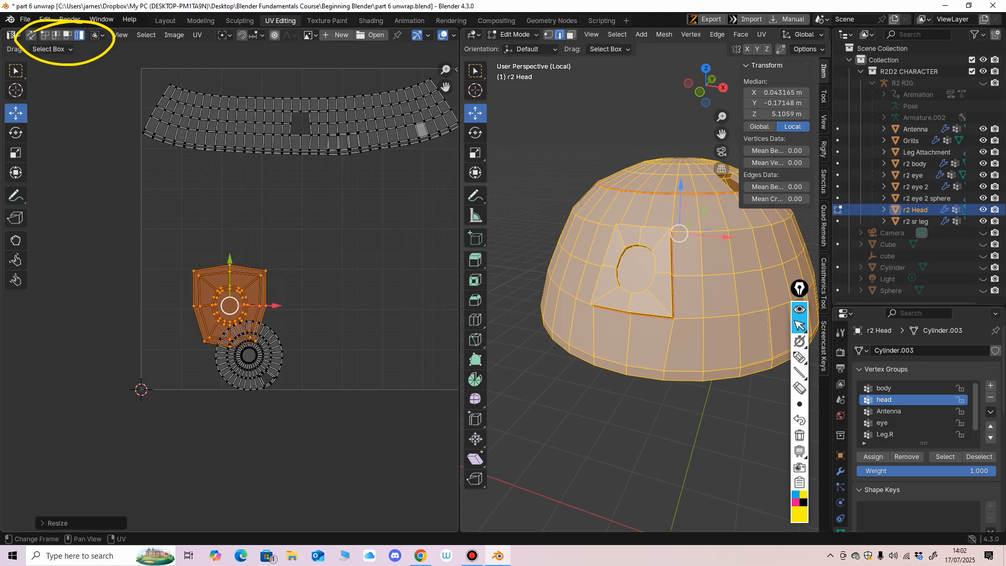
pyautogui.moveTo(230, 305); pyautogui.dragTo(200, 211)
# Enlarge the circular dome-top island and move it below the strip, to the right of the eye panel island.
pyautogui.click(267, 376)
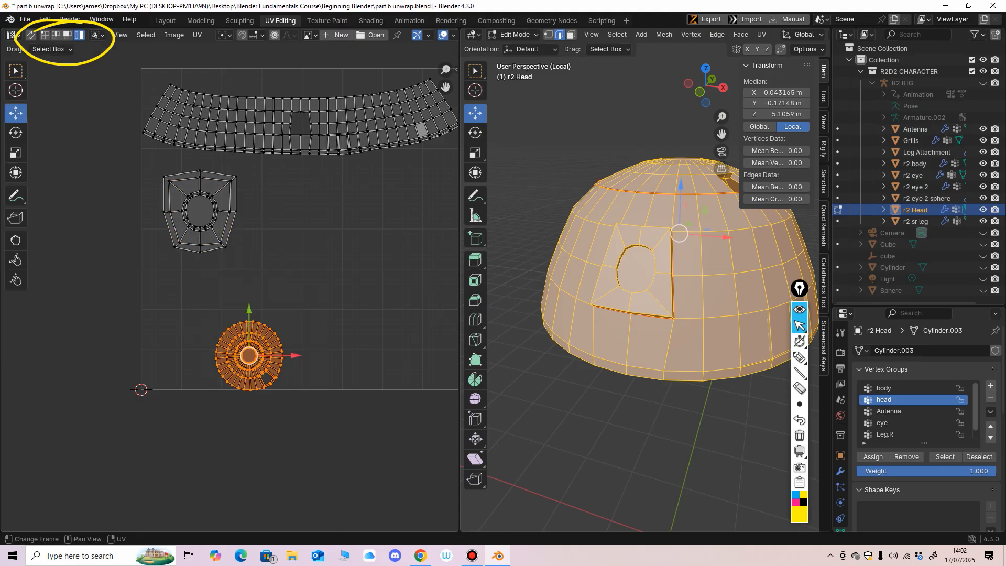
pyautogui.click(16, 153)
pyautogui.moveTo(261, 396); pyautogui.dragTo(271, 435)
pyautogui.click(15, 112)
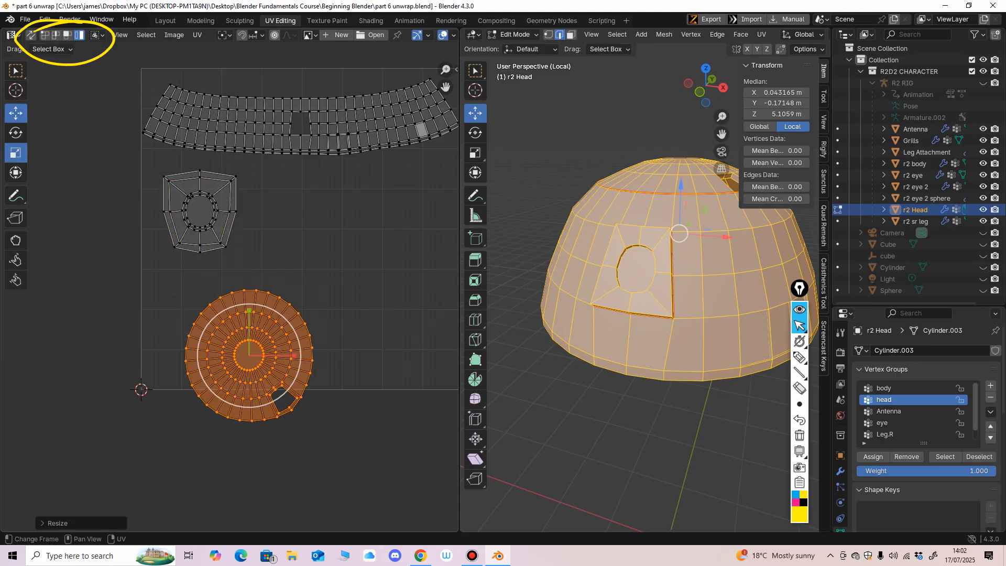
pyautogui.moveTo(249, 356); pyautogui.dragTo(338, 253)
pyautogui.keyDown('ctrl'); pyautogui.moveTo(338, 253); pyautogui.dragTo(337, 293, button='middle'); pyautogui.keyUp('ctrl')
pyautogui.keyDown('shift'); pyautogui.moveTo(338, 294); pyautogui.dragTo(311, 300, button='middle'); pyautogui.keyUp('shift')
pyautogui.moveTo(283, 267); pyautogui.dragTo(280, 259)
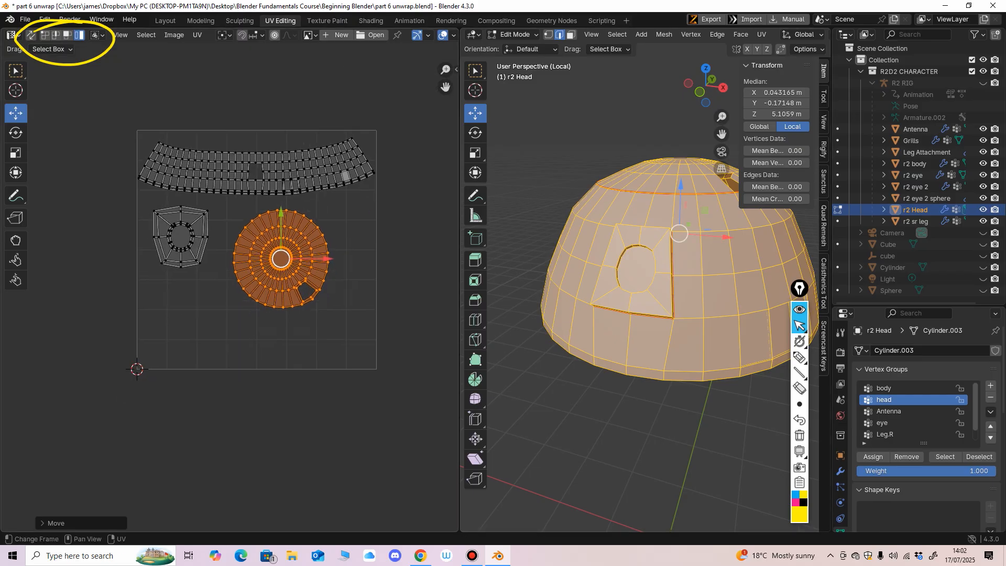
# Scale the circular dome-top island down and position it close beside the eye panel island under the strip.
pyautogui.moveTo(280, 259); pyautogui.dragTo(246, 233)
pyautogui.click(15, 153)
pyautogui.click(15, 113)
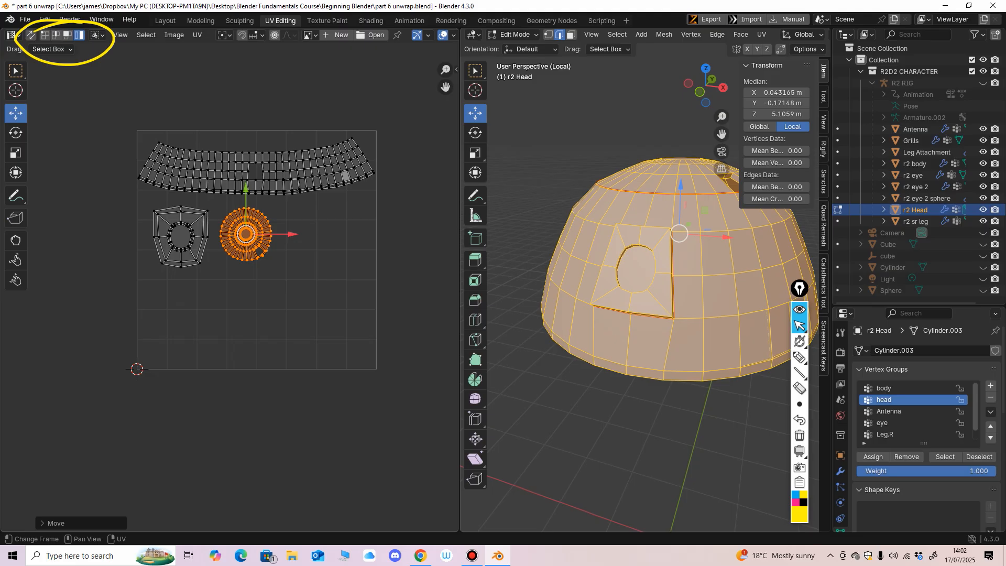
pyautogui.press('g')
pyautogui.press('Return')
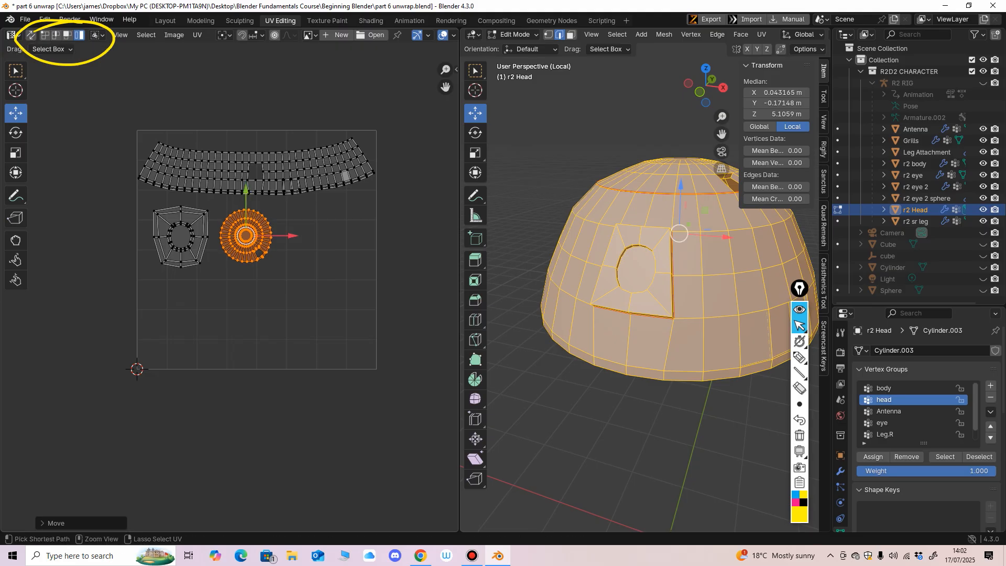
pyautogui.scroll(2, 257, 268)
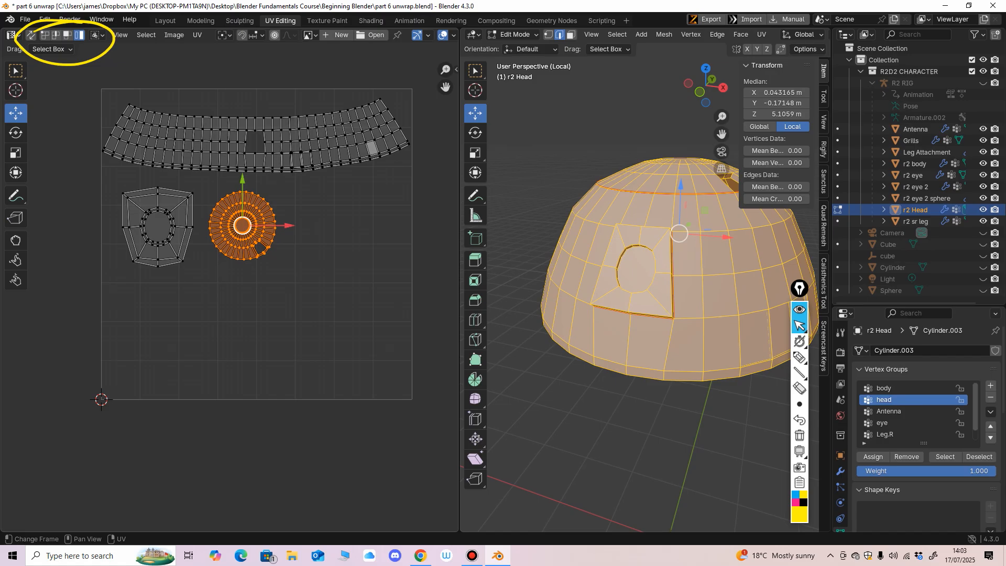
pyautogui.moveTo(242, 226); pyautogui.dragTo(237, 221)
# Sketch yellow boxes and circles across the empty part of the UV square to represent additional islands.
pyautogui.click(799, 357)
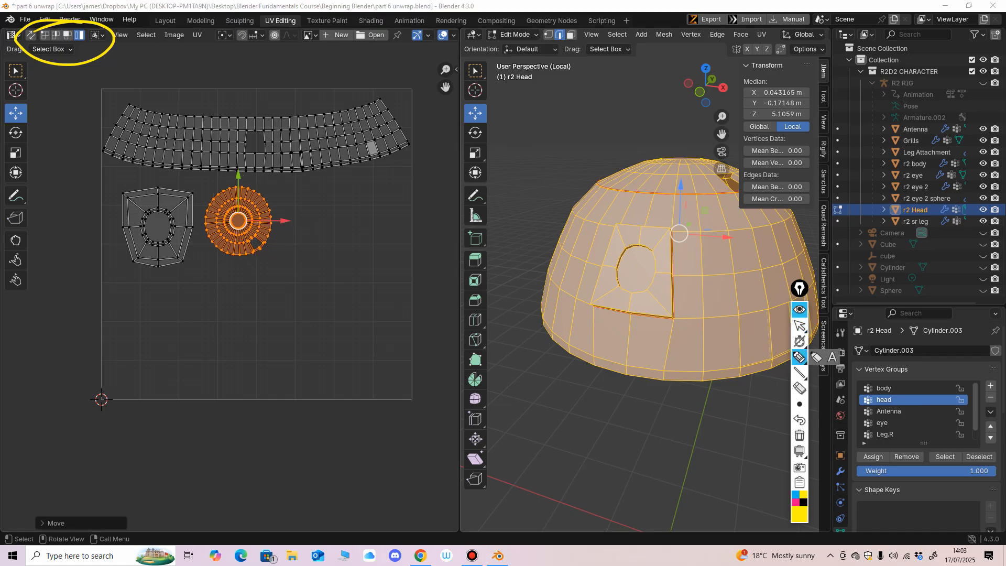
pyautogui.moveTo(111, 279)
pyautogui.mouseDown()
pyautogui.moveTo(141, 287)
pyautogui.moveTo(112, 277)
pyautogui.mouseUp()
pyautogui.moveTo(112, 309)
pyautogui.mouseDown()
pyautogui.moveTo(113, 317)
pyautogui.moveTo(111, 309)
pyautogui.mouseUp()
pyautogui.moveTo(376, 182); pyautogui.dragTo(400, 213)
pyautogui.moveTo(396, 254)
pyautogui.mouseDown()
pyautogui.moveTo(348, 254)
pyautogui.moveTo(397, 256)
pyautogui.mouseUp()
pyautogui.moveTo(314, 203)
pyautogui.mouseDown()
pyautogui.moveTo(316, 219)
pyautogui.moveTo(313, 202)
pyautogui.mouseUp()
pyautogui.moveTo(289, 269)
pyautogui.mouseDown()
pyautogui.moveTo(288, 286)
pyautogui.moveTo(313, 270)
pyautogui.mouseUp()
pyautogui.moveTo(262, 328)
pyautogui.mouseDown()
pyautogui.moveTo(327, 335)
pyautogui.moveTo(216, 322)
pyautogui.mouseUp()
pyautogui.moveTo(196, 276); pyautogui.dragTo(206, 278)
pyautogui.moveTo(229, 274); pyautogui.dragTo(233, 281)
pyautogui.moveTo(178, 350)
pyautogui.mouseDown()
pyautogui.moveTo(191, 346)
pyautogui.moveTo(203, 374)
pyautogui.mouseUp()
pyautogui.moveTo(266, 365)
pyautogui.mouseDown()
pyautogui.moveTo(253, 378)
pyautogui.moveTo(262, 361)
pyautogui.mouseUp()
pyautogui.moveTo(312, 373); pyautogui.dragTo(321, 370)
pyautogui.moveTo(381, 341)
pyautogui.mouseDown()
pyautogui.moveTo(373, 361)
pyautogui.moveTo(381, 352)
pyautogui.mouseUp()
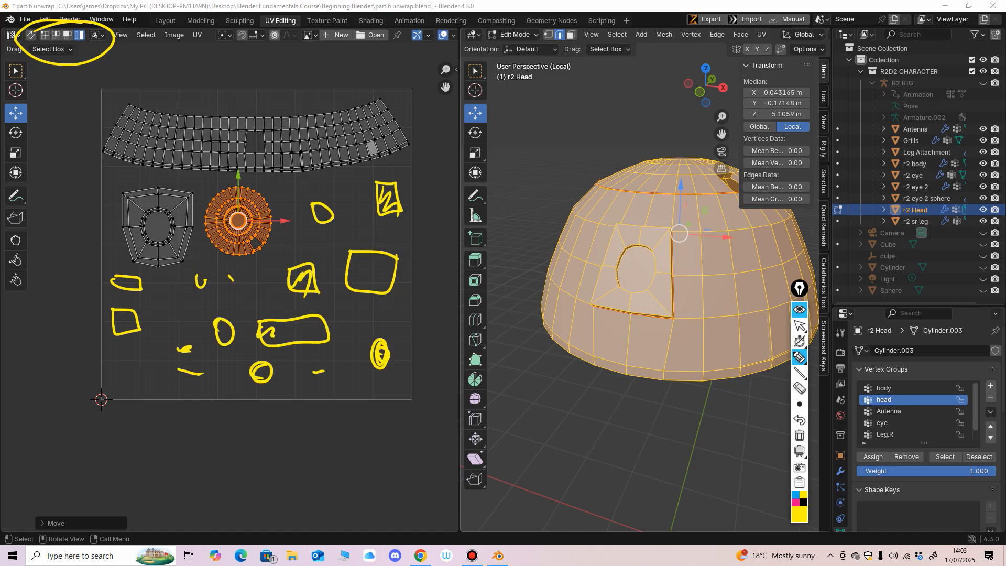
# Erase the sketched shapes from the UV square and the circle around the selection modes.
pyautogui.hotkey('ctrl', 'shift', '5')
pyautogui.moveTo(371, 291)
pyautogui.mouseDown()
pyautogui.moveTo(304, 278)
pyautogui.moveTo(201, 283)
pyautogui.moveTo(191, 372)
pyautogui.moveTo(381, 352)
pyautogui.mouseUp()
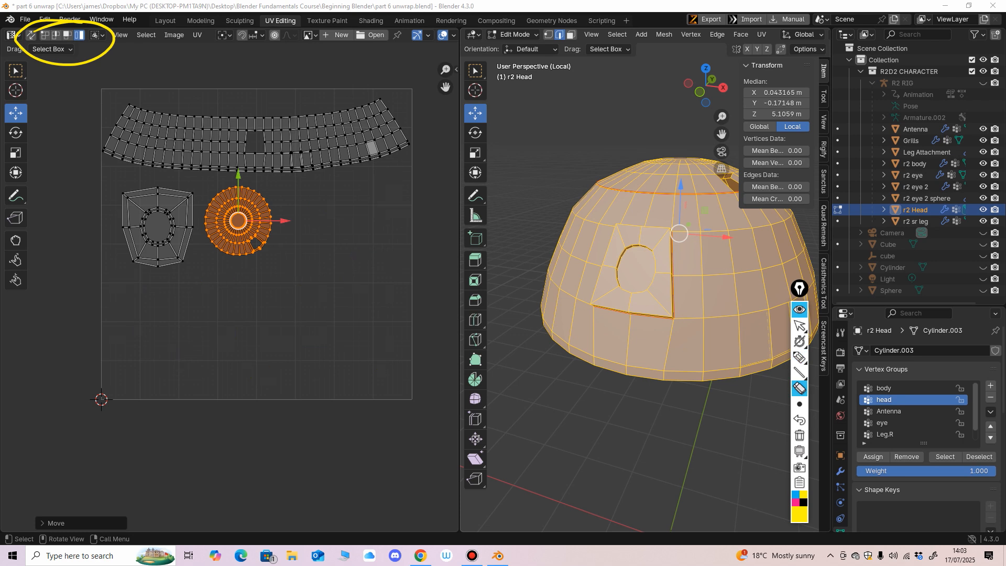
pyautogui.hotkey('ctrl', 'shift', '2')
pyautogui.moveTo(256, 244); pyautogui.dragTo(232, 272, button='middle')
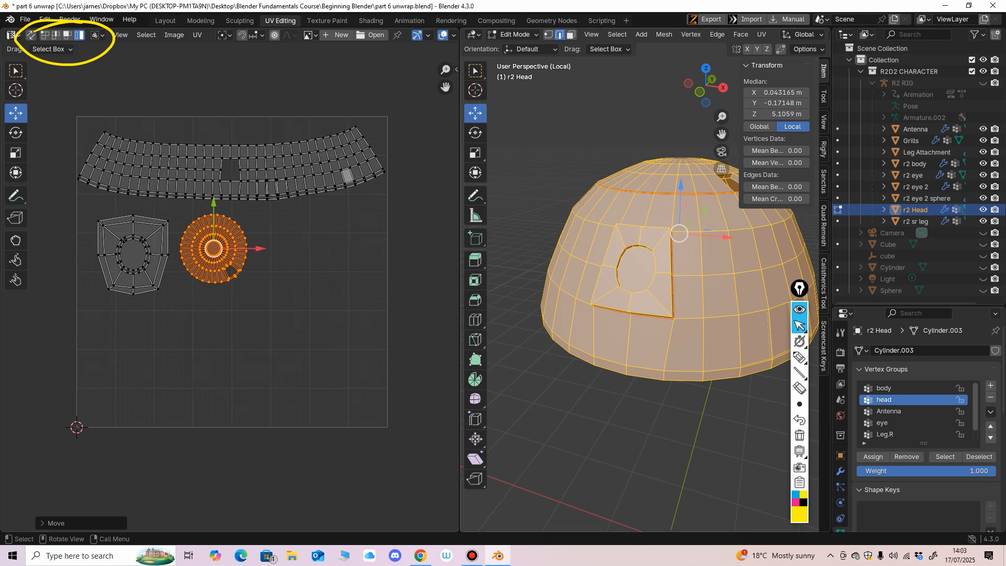
pyautogui.hotkey('ctrl', 'shift', '5')
pyautogui.click(91, 56)
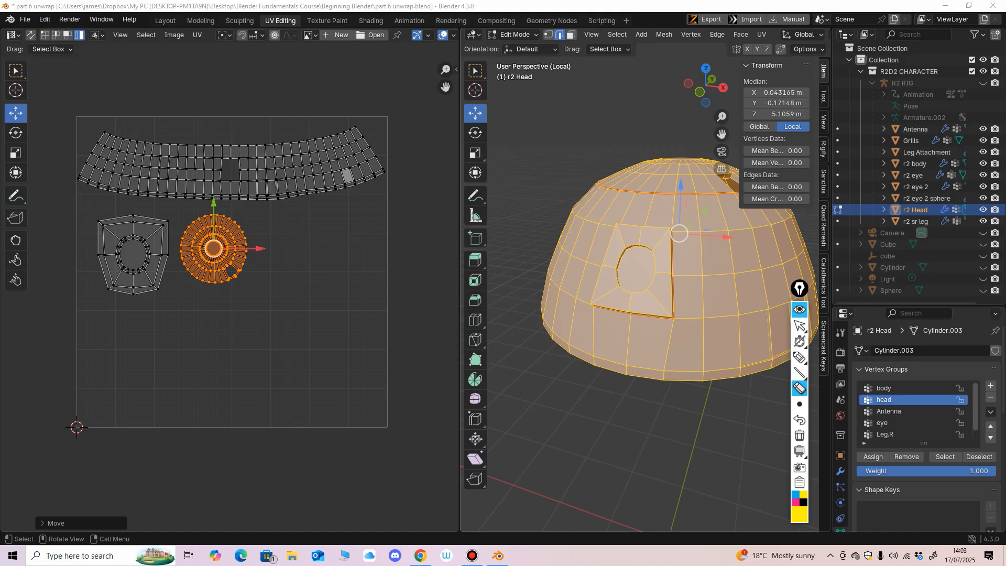
# Narrow the UV editor to give the 3D view of the dome more room.
pyautogui.click(800, 325)
pyautogui.moveTo(240, 262)
pyautogui.keyDown('ctrl'); pyautogui.mouseDown(button='middle')
pyautogui.moveTo(240, 277)
pyautogui.moveTo(215, 280)
pyautogui.mouseUp(button='middle'); pyautogui.keyUp('ctrl')
pyautogui.moveTo(459, 283); pyautogui.dragTo(359, 283)
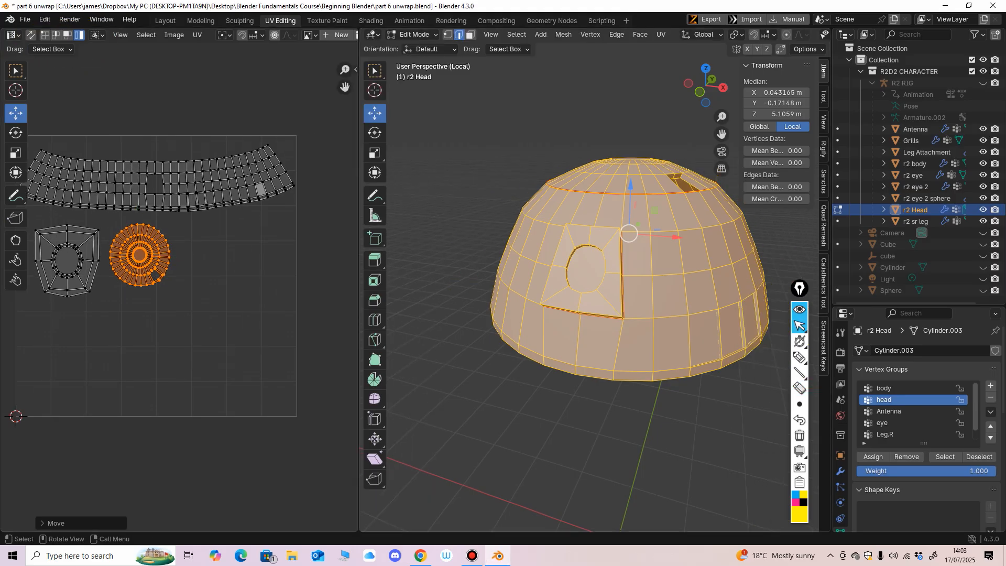
pyautogui.moveTo(576, 283)
pyautogui.mouseDown(button='middle')
pyautogui.moveTo(591, 273)
pyautogui.moveTo(581, 273)
pyautogui.mouseUp(button='middle')
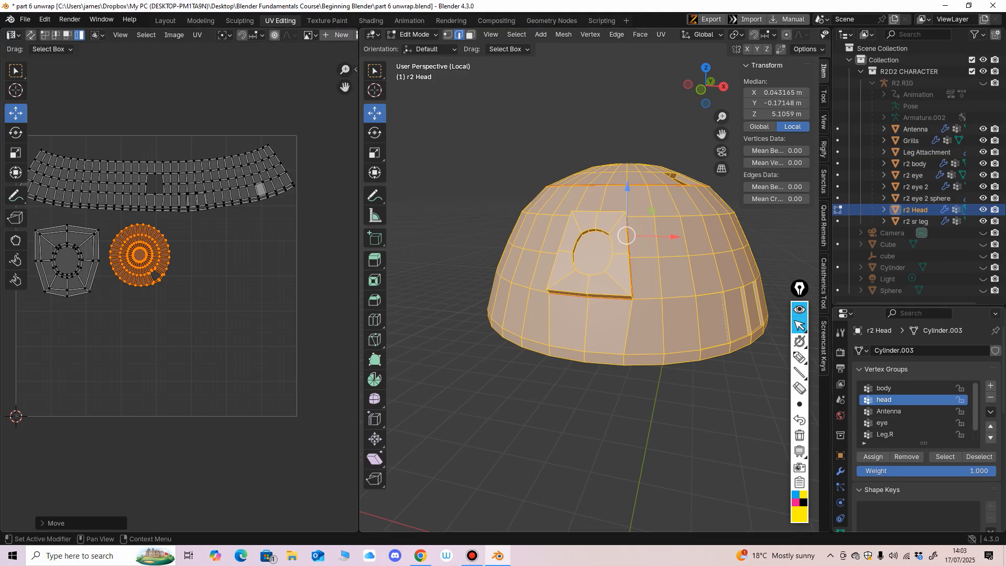
# Display the head's material properties and switch the head from Edit Mode to Object Mode.
pyautogui.scroll(-2, 840, 424)
pyautogui.click(840, 514)
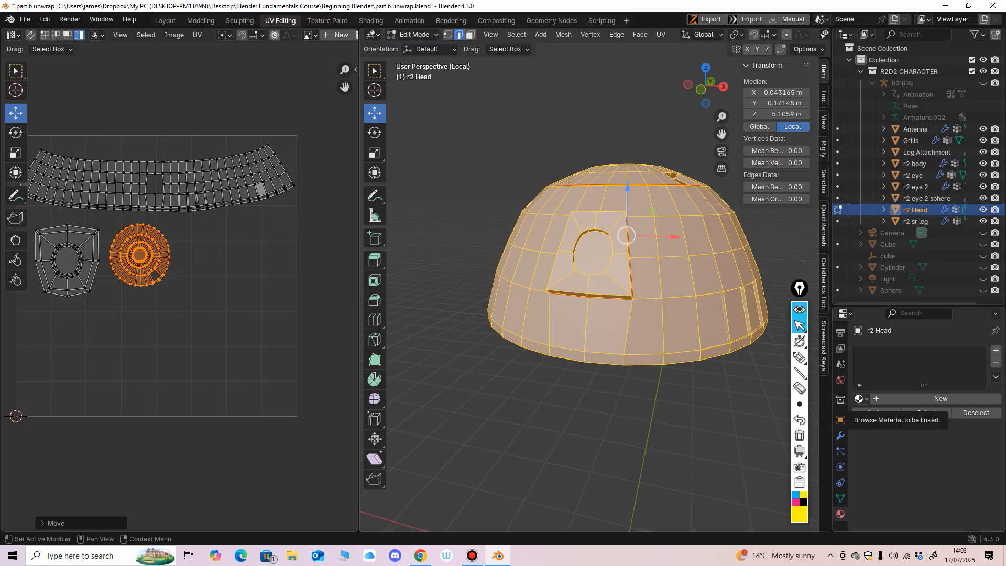
pyautogui.click(414, 35)
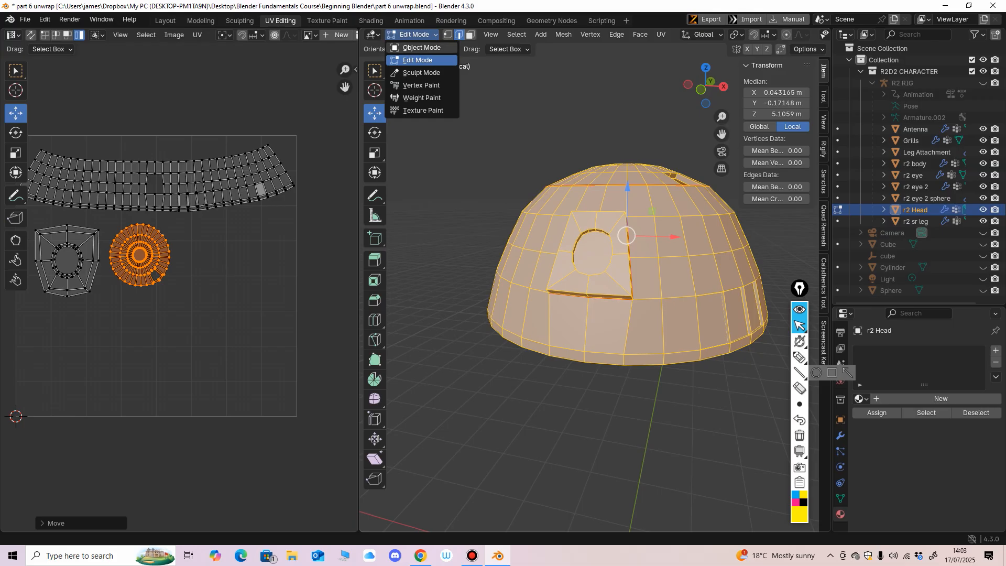
pyautogui.click(413, 48)
pyautogui.moveTo(681, 314); pyautogui.dragTo(589, 322, button='middle')
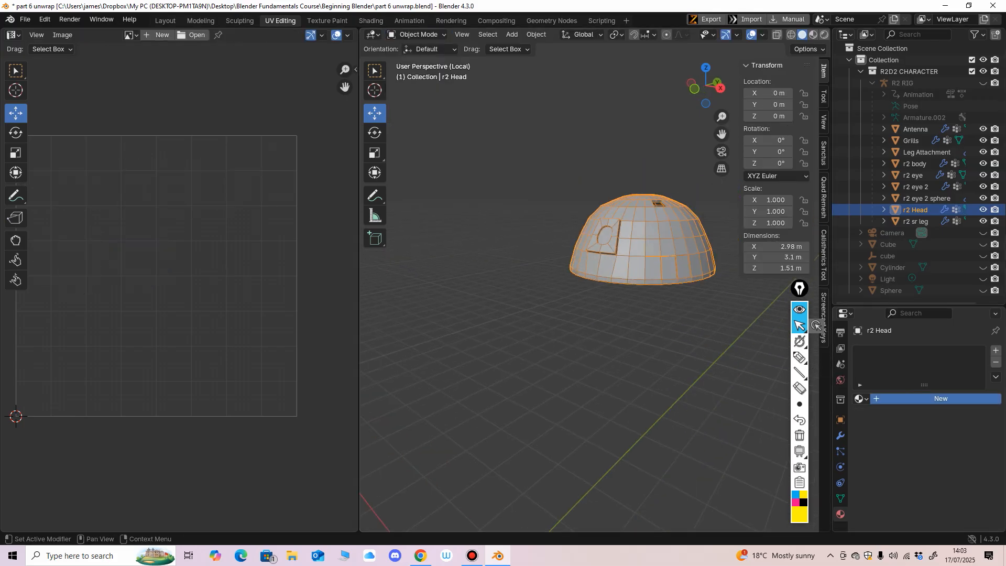
# Create a new material for the head and assign an Image Texture to its Base Color.
pyautogui.click(940, 398)
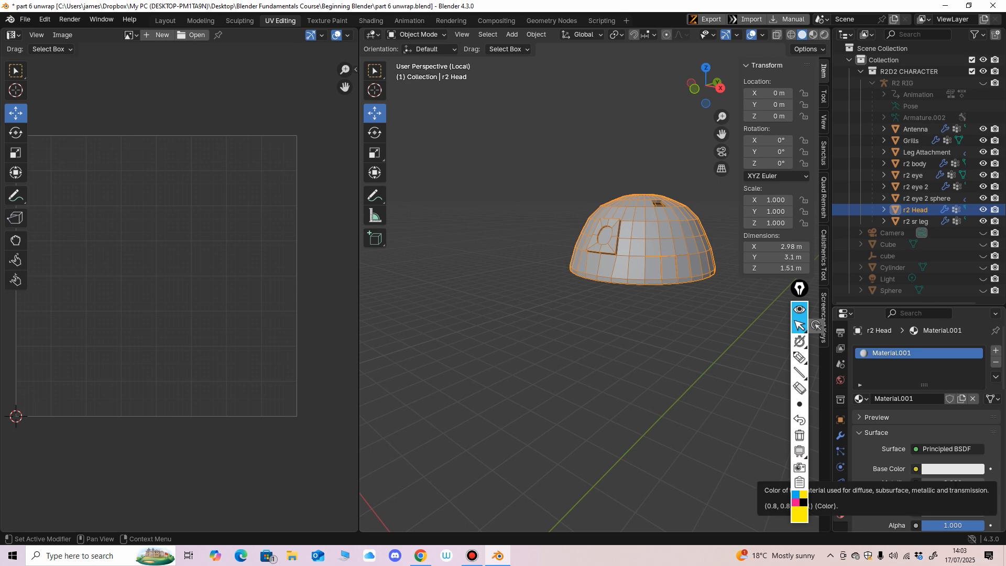
pyautogui.click(915, 468)
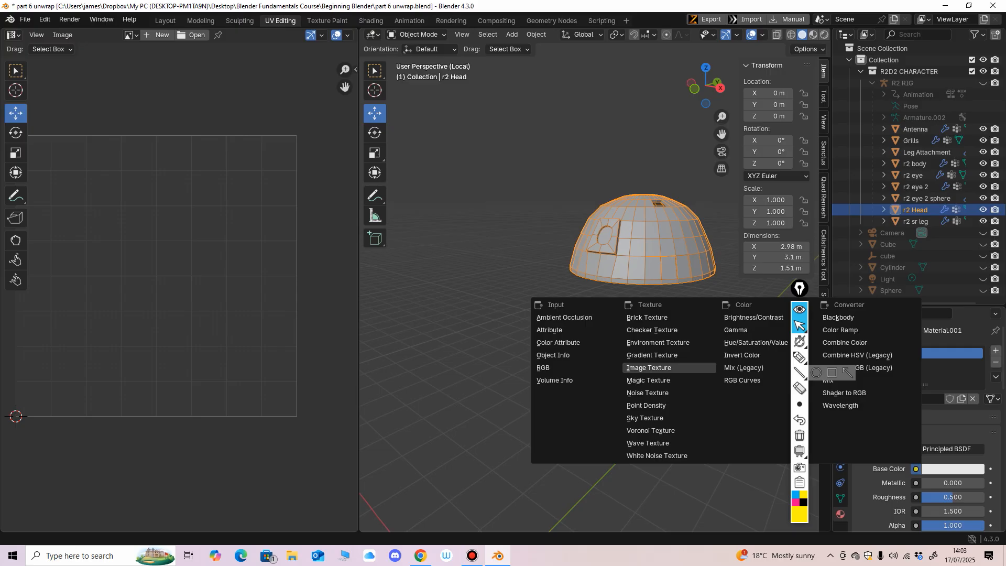
pyautogui.click(648, 367)
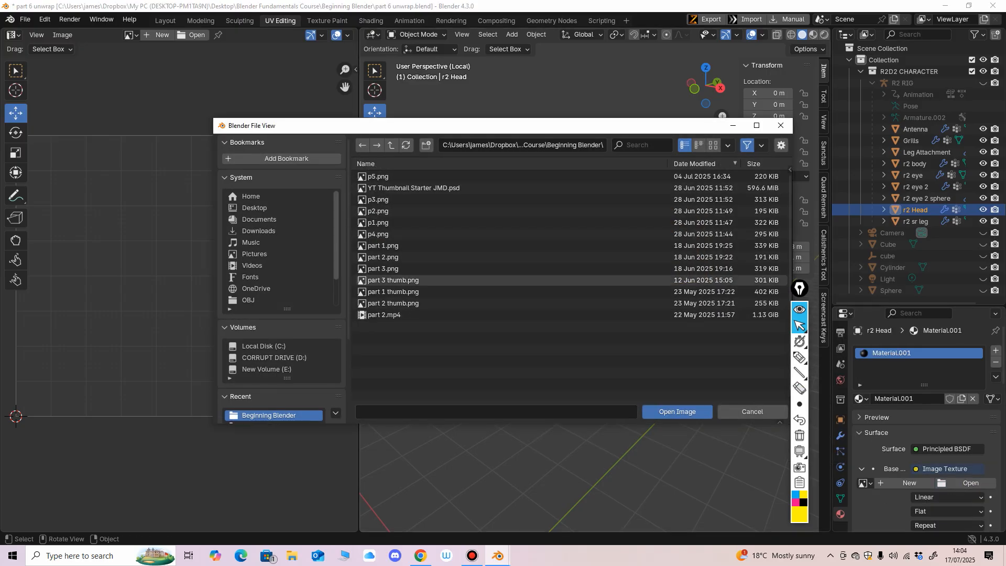
pyautogui.click(254, 207)
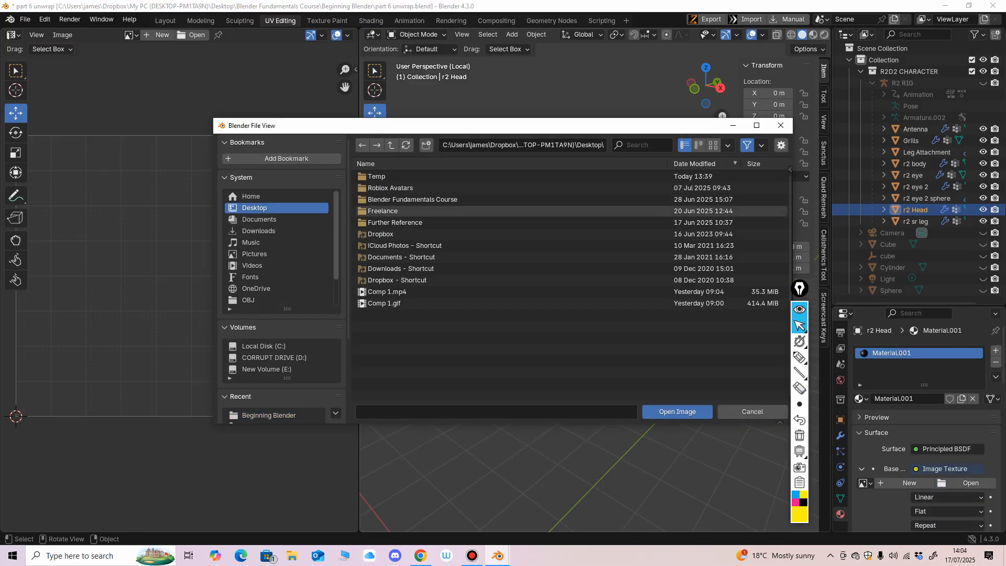
pyautogui.scroll(-3, 278, 314)
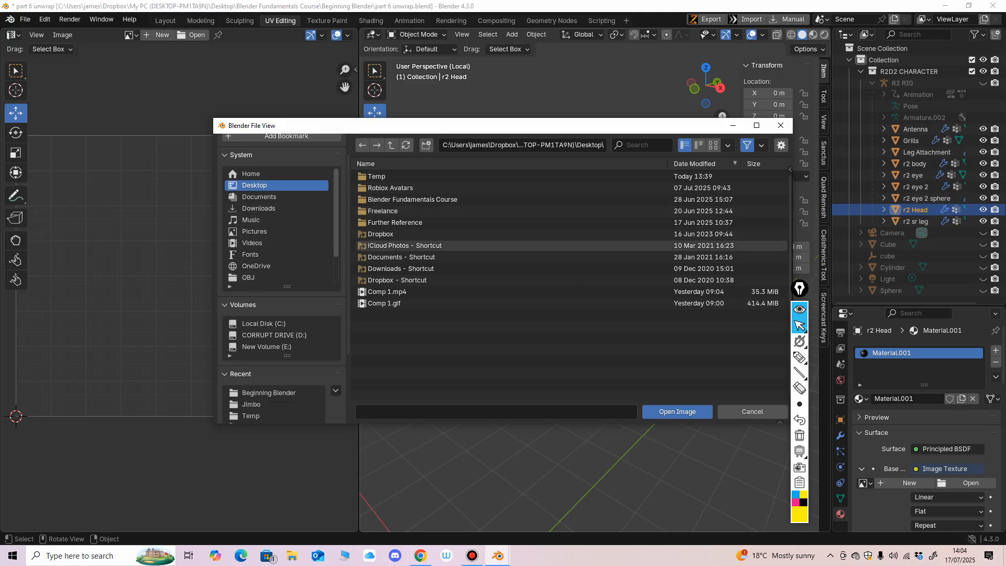
pyautogui.click(268, 369)
pyautogui.doubleClick(268, 370)
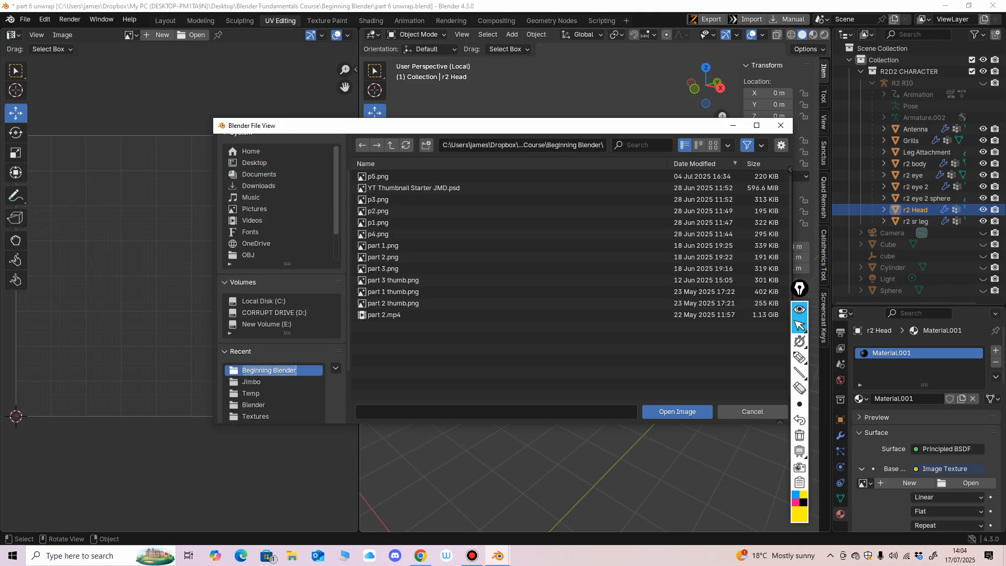
pyautogui.click(391, 145)
pyautogui.click(273, 393)
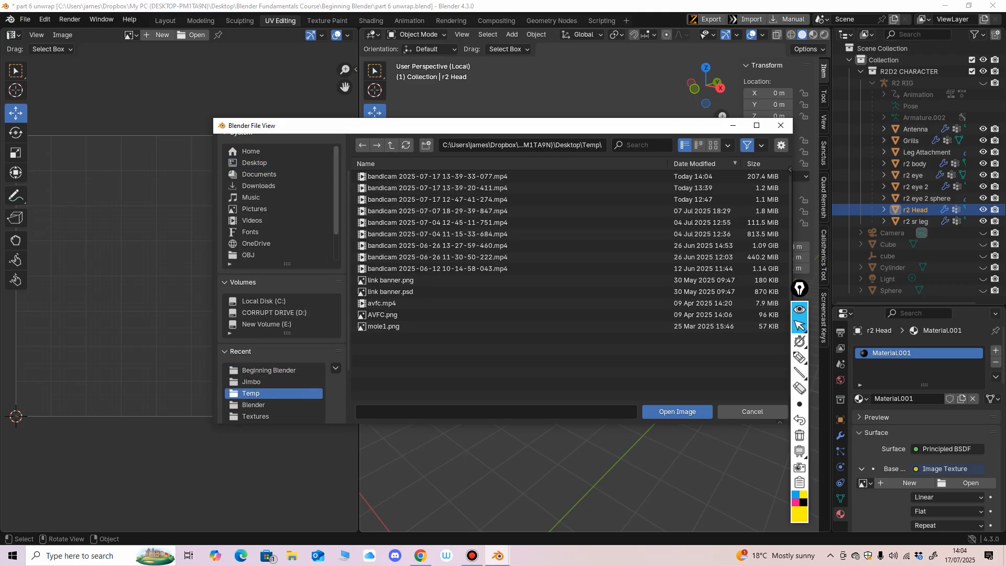
# Load uv1.png from the Blender folder inside Future Projects as the head material's image texture.
pyautogui.doubleClick(251, 382)
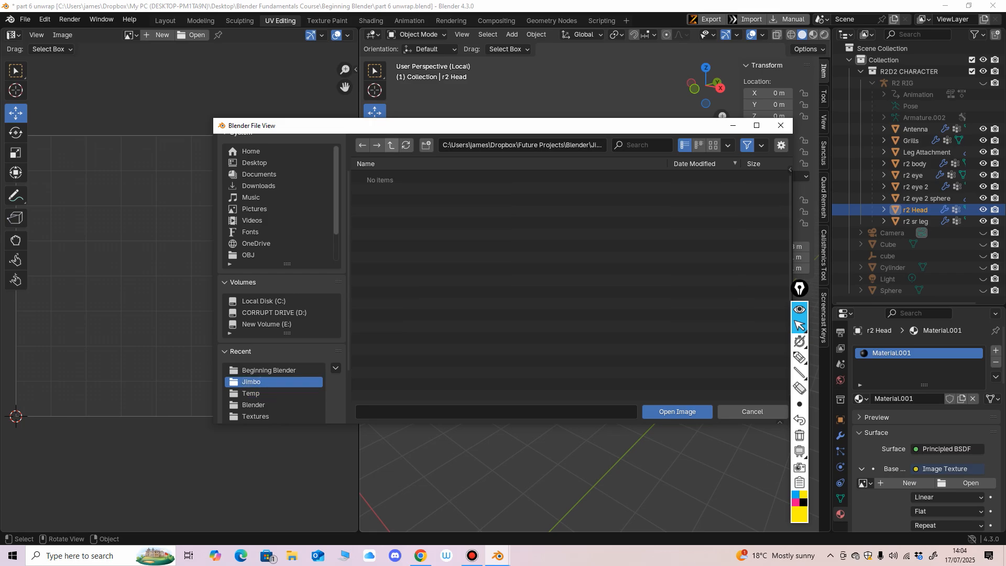
pyautogui.click(391, 145)
pyautogui.click(391, 145)
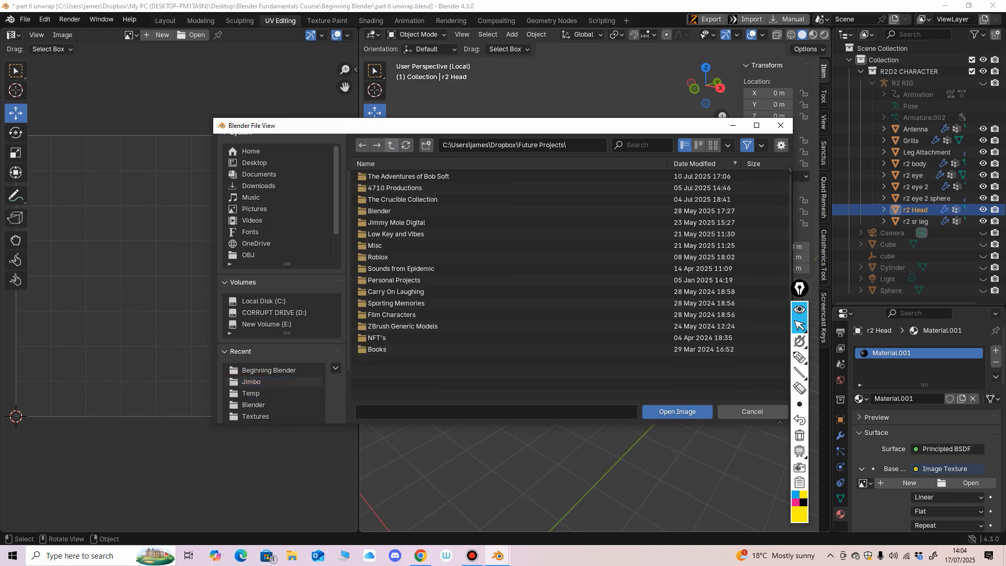
pyautogui.doubleClick(393, 210)
pyautogui.click(380, 383)
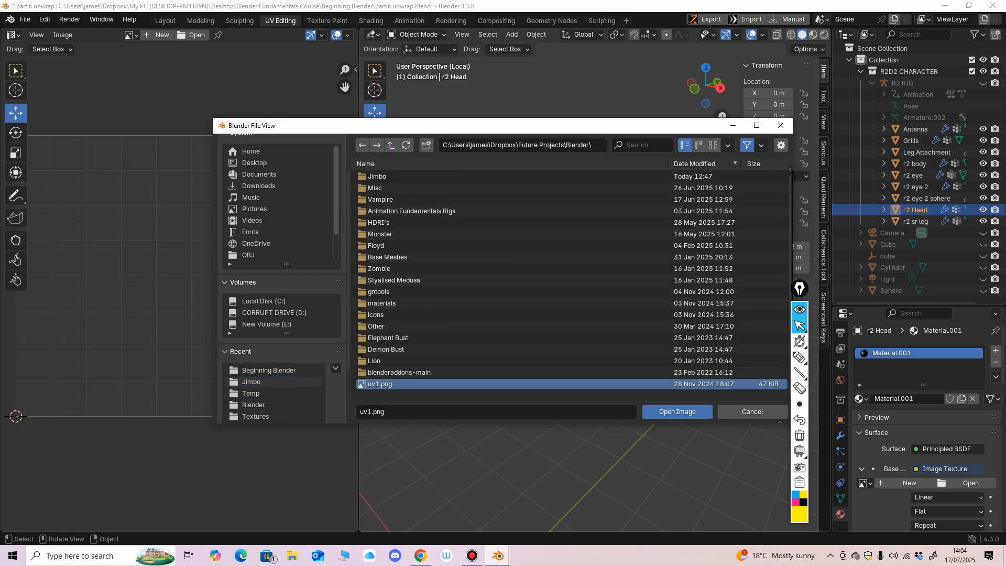
pyautogui.click(677, 412)
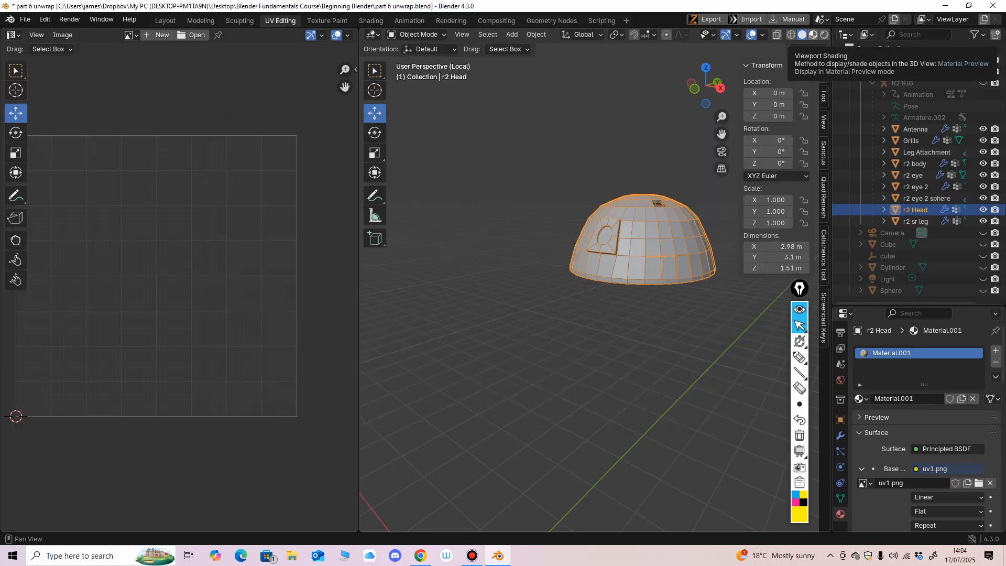
# Show the head in Material Preview shading and inspect the checker texture around the dome's eye panel.
pyautogui.click(812, 35)
pyautogui.moveTo(643, 294)
pyautogui.mouseDown(button='middle')
pyautogui.moveTo(661, 297)
pyautogui.moveTo(644, 289)
pyautogui.moveTo(537, 326)
pyautogui.moveTo(640, 306)
pyautogui.mouseUp(button='middle')
pyautogui.moveTo(640, 306); pyautogui.dragTo(673, 300, button='middle')
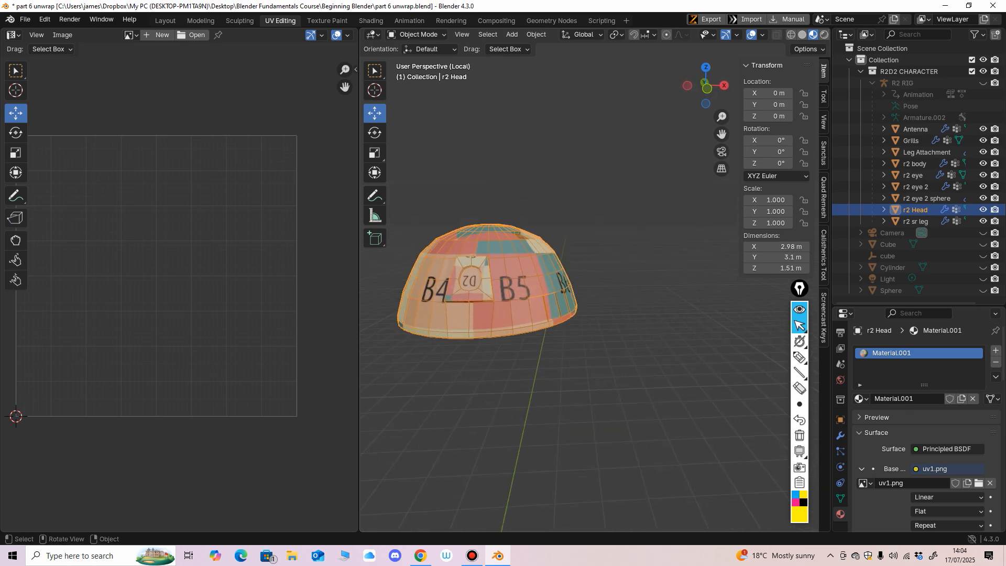
# Switch to the Shading workspace for the r2 Head and enlarge the shader node area.
pyautogui.moveTo(589, 293)
pyautogui.mouseDown(button='middle')
pyautogui.moveTo(702, 293)
pyautogui.moveTo(600, 298)
pyautogui.mouseUp(button='middle')
pyautogui.press('KP_Decimal')
pyautogui.keyDown('ctrl'); pyautogui.moveTo(600, 299); pyautogui.dragTo(600, 395, button='middle'); pyautogui.keyUp('ctrl')
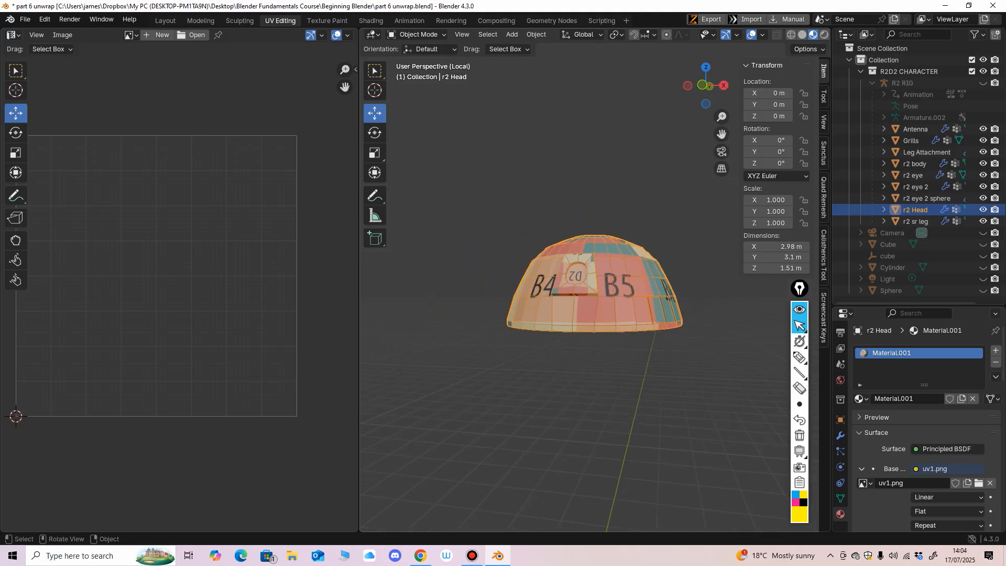
pyautogui.moveTo(618, 315); pyautogui.dragTo(565, 320, button='middle')
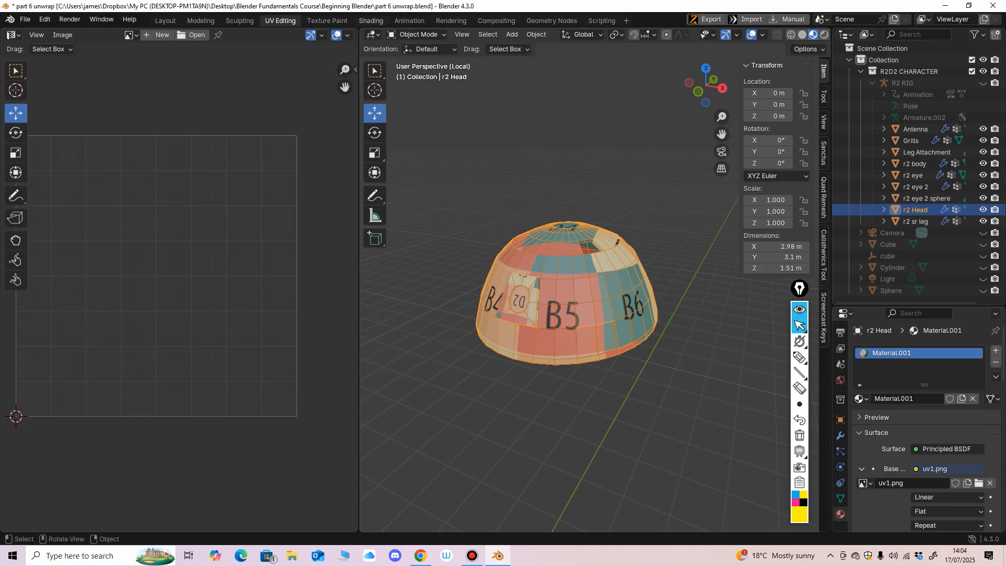
pyautogui.click(370, 21)
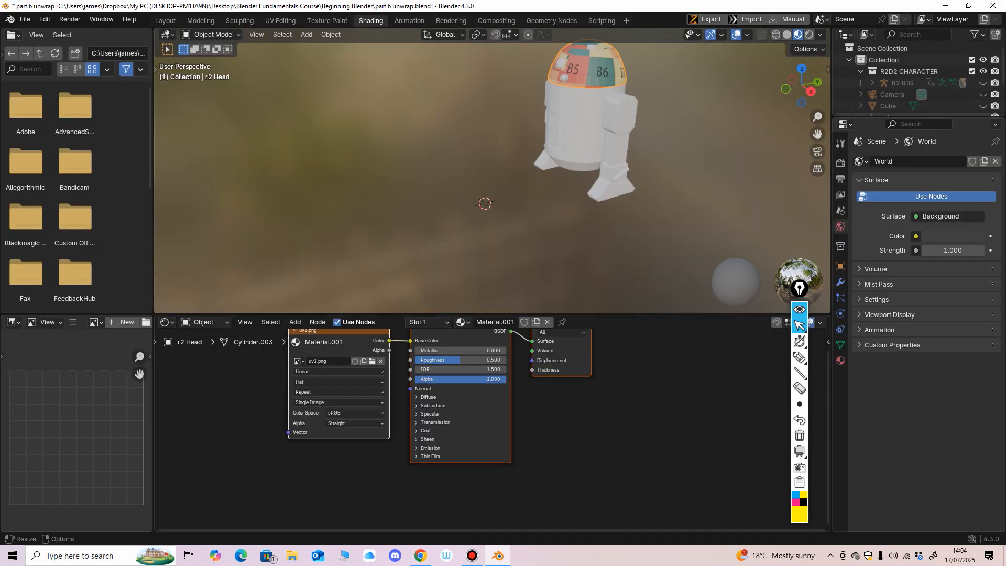
pyautogui.moveTo(416, 314); pyautogui.dragTo(415, 238)
pyautogui.moveTo(415, 367); pyautogui.dragTo(458, 407, button='middle')
# Move the uv1.png image texture node away from the Principled BSDF to free up space between them.
pyautogui.press('g')
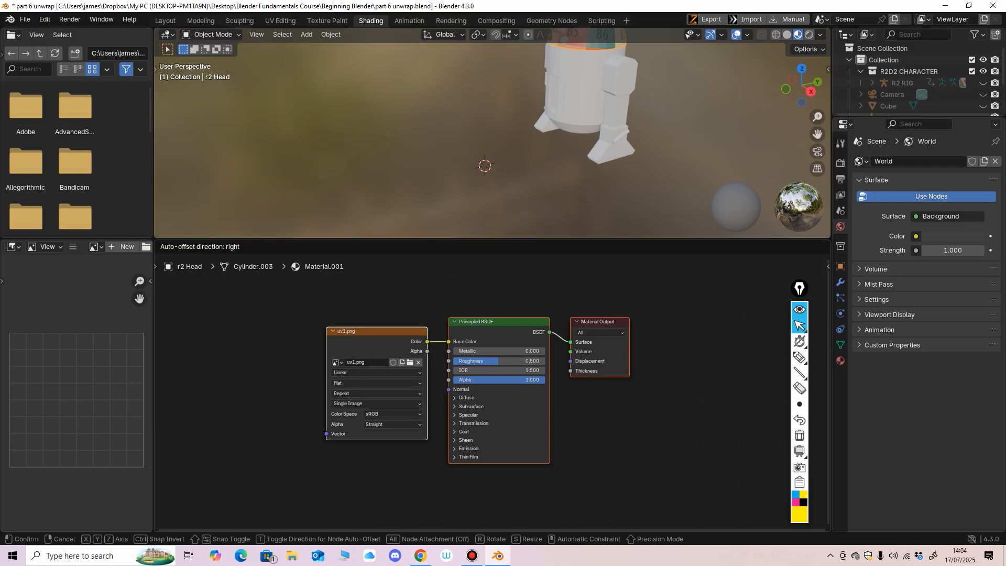
pyautogui.moveTo(377, 330); pyautogui.dragTo(348, 324)
pyautogui.hotkey('ctrl', 'z')
pyautogui.click(348, 324)
pyautogui.moveTo(431, 329); pyautogui.dragTo(353, 318)
pyautogui.click(352, 296)
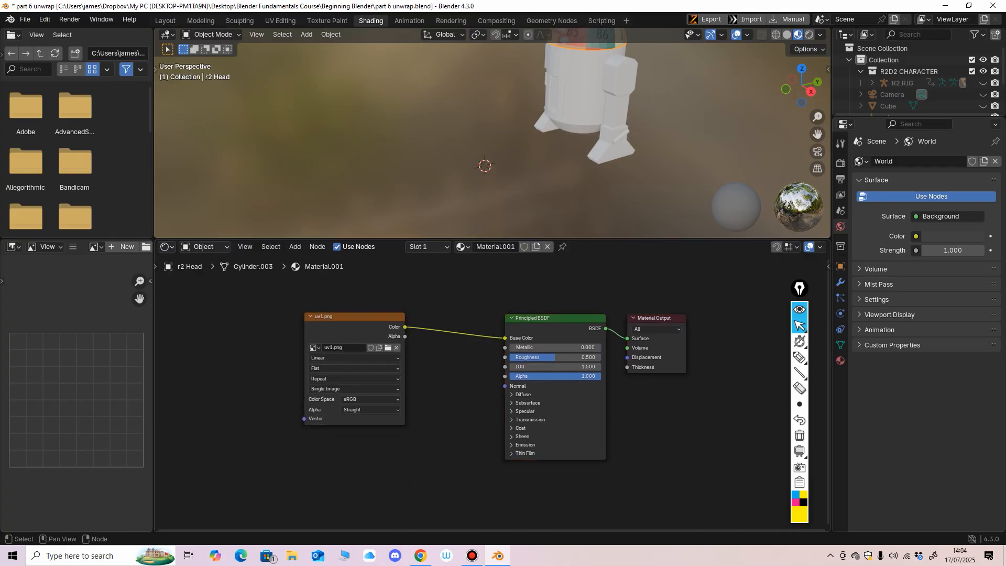
pyautogui.click(354, 316)
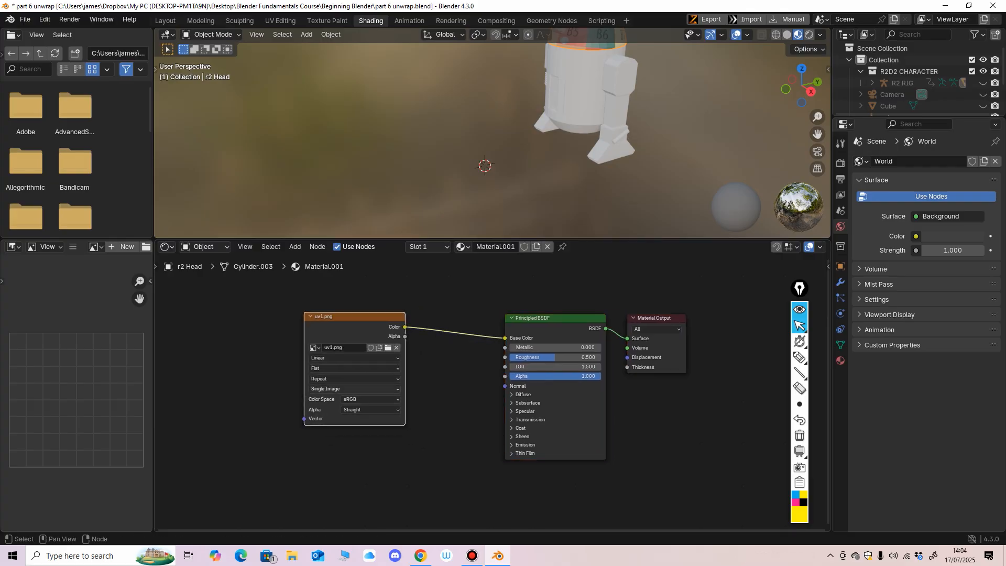
pyautogui.moveTo(354, 316); pyautogui.dragTo(344, 329)
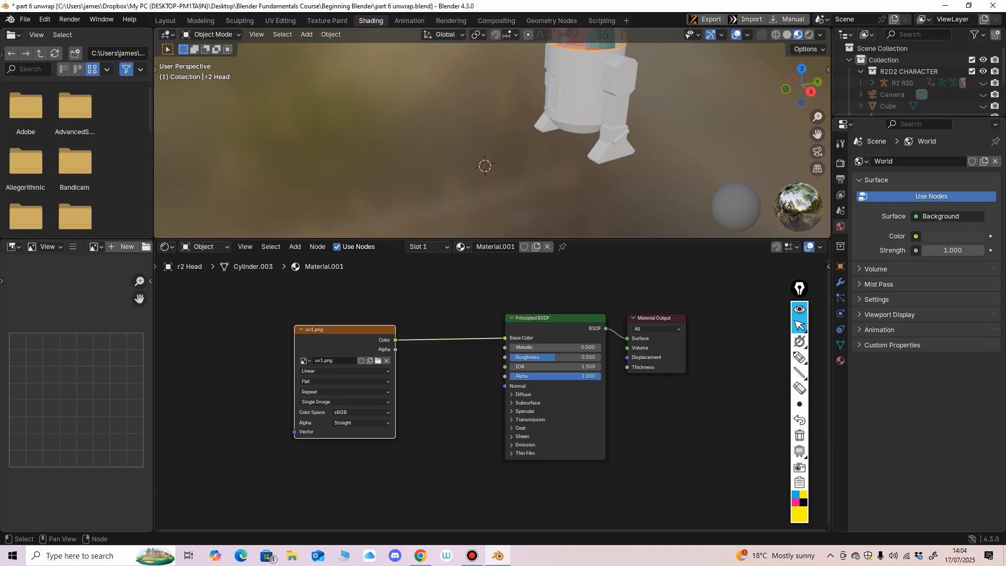
# Add Texture Coordinate and Mapping nodes ahead of the uv1.png image texture with Node Wrangler and space them apart.
pyautogui.hotkey('ctrl', 't')
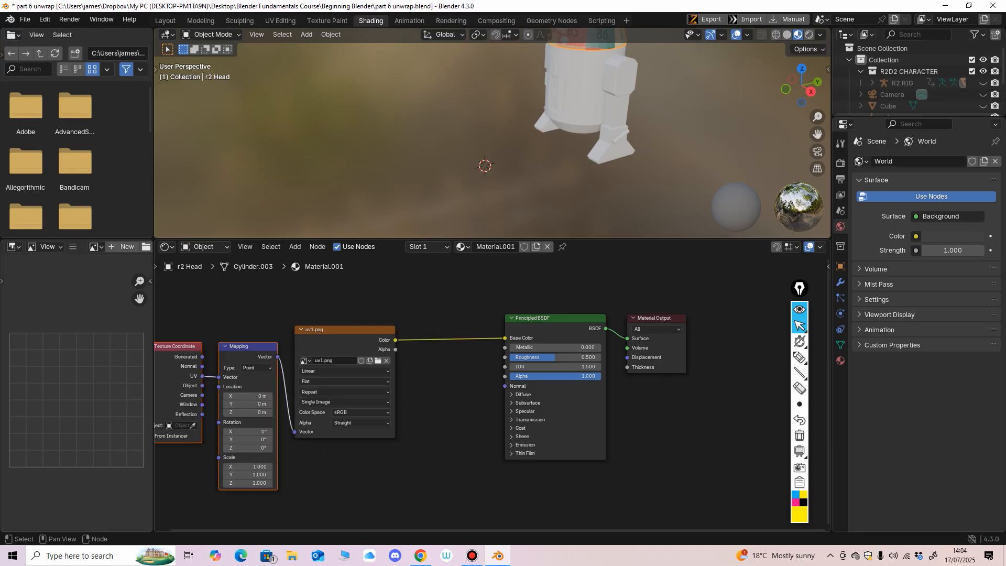
pyautogui.moveTo(367, 398); pyautogui.dragTo(500, 385, button='middle')
pyautogui.moveTo(381, 333); pyautogui.dragTo(342, 330)
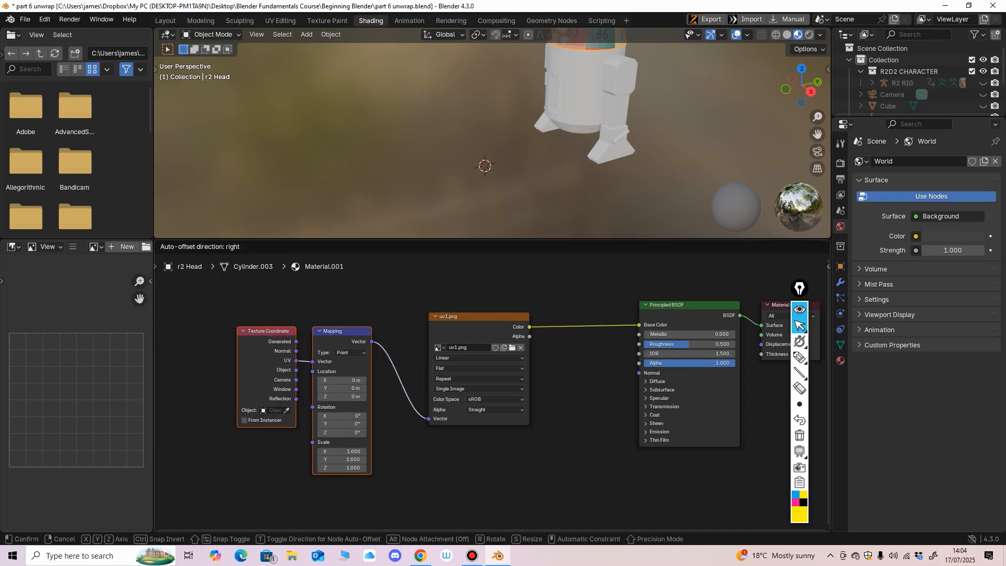
pyautogui.click(283, 309)
pyautogui.moveTo(267, 330); pyautogui.dragTo(225, 330)
pyautogui.click(343, 330)
pyautogui.moveTo(343, 330); pyautogui.dragTo(337, 324)
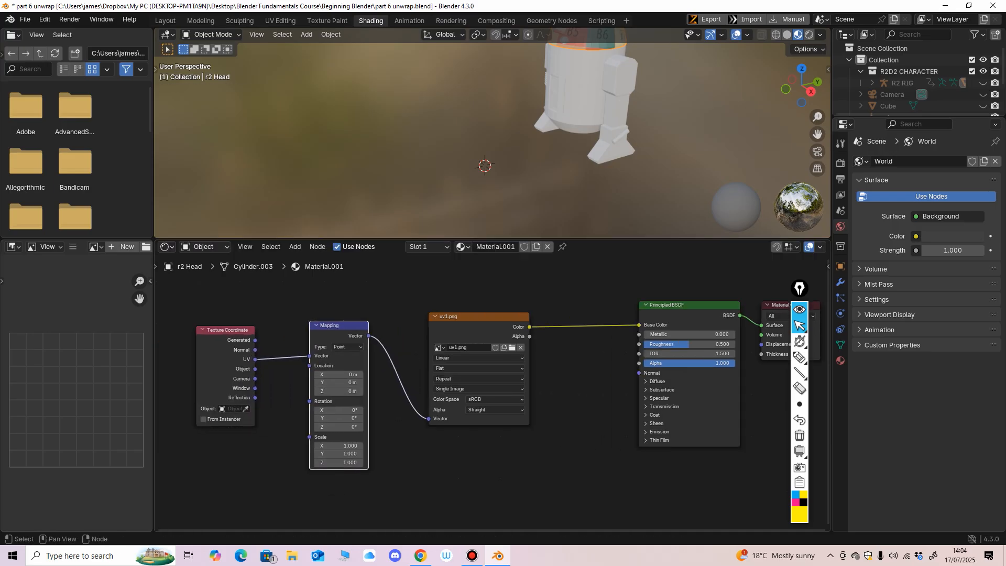
# Shift the Texture Coordinate and Mapping nodes farther from the image texture, leaving a wider gap between the two.
pyautogui.moveTo(225, 329); pyautogui.dragTo(222, 330)
pyautogui.moveTo(336, 324); pyautogui.dragTo(329, 324)
pyautogui.moveTo(329, 325); pyautogui.dragTo(392, 313, button='middle')
pyautogui.moveTo(287, 319); pyautogui.dragTo(277, 318)
pyautogui.moveTo(392, 313); pyautogui.dragTo(388, 313)
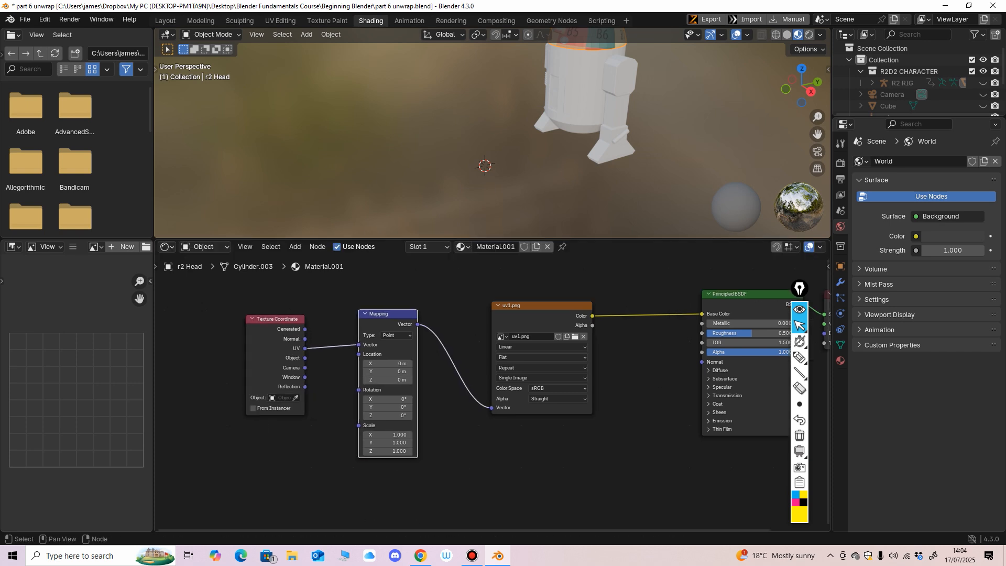
pyautogui.click(277, 319)
pyautogui.moveTo(277, 318); pyautogui.dragTo(264, 318)
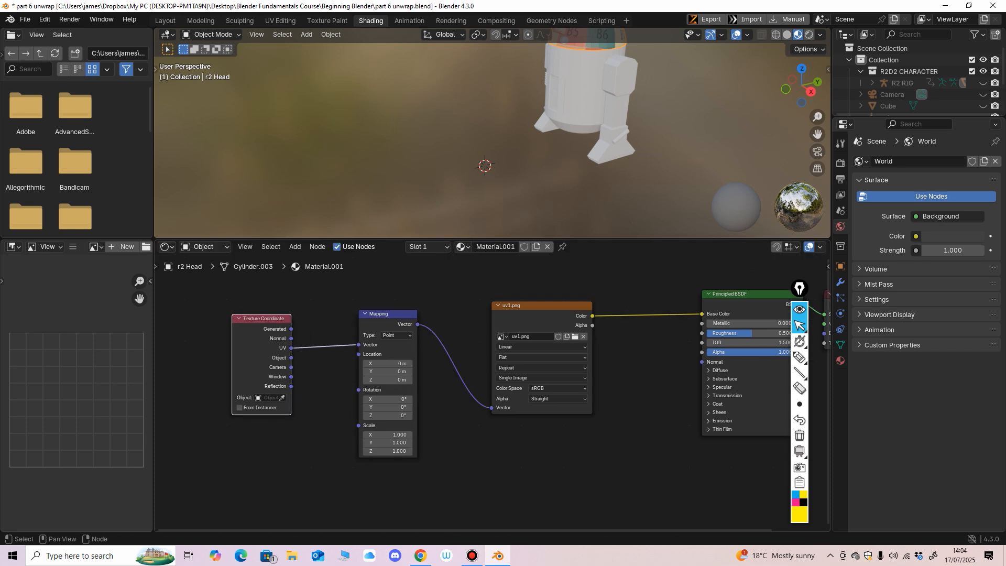
# Set the Mapping node's scale to 5 on X, Y and Z.
pyautogui.click(387, 313)
pyautogui.moveTo(388, 313); pyautogui.dragTo(378, 310)
pyautogui.moveTo(378, 431); pyautogui.dragTo(378, 448)
pyautogui.write('5')
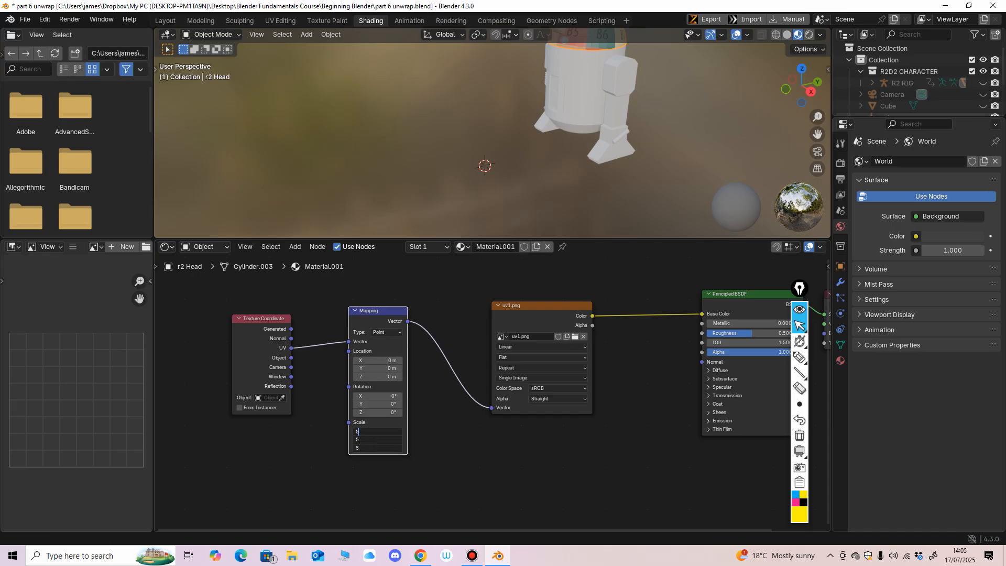
pyautogui.press('Return')
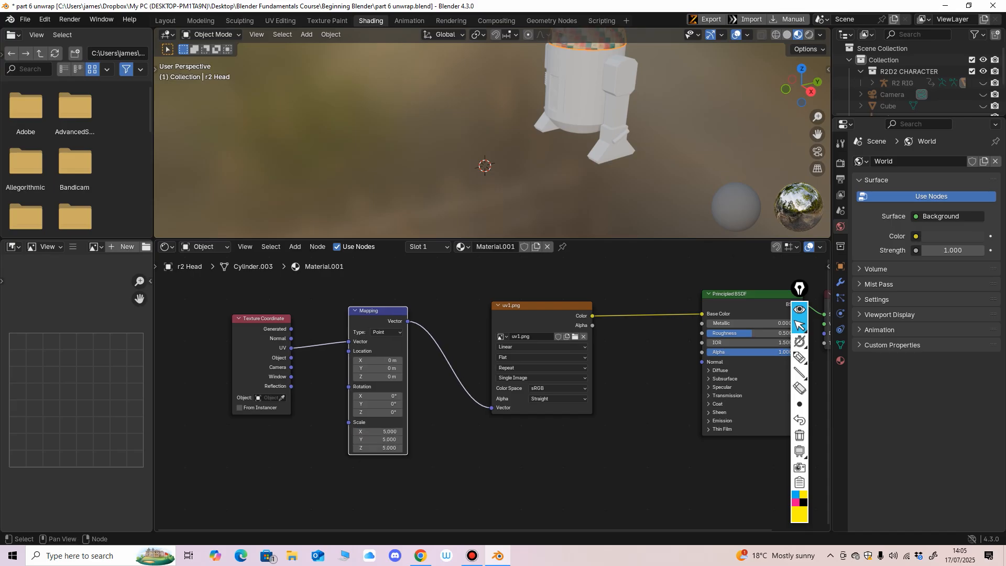
# Search the add-on preferences for "no" and view the Node Wrangler add-on's details.
pyautogui.click(541, 305)
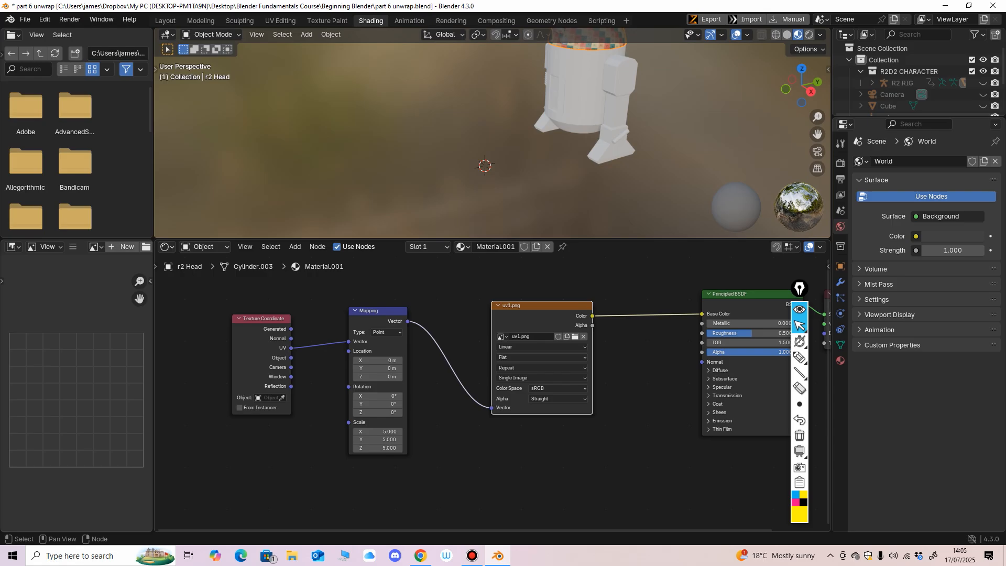
pyautogui.click(44, 19)
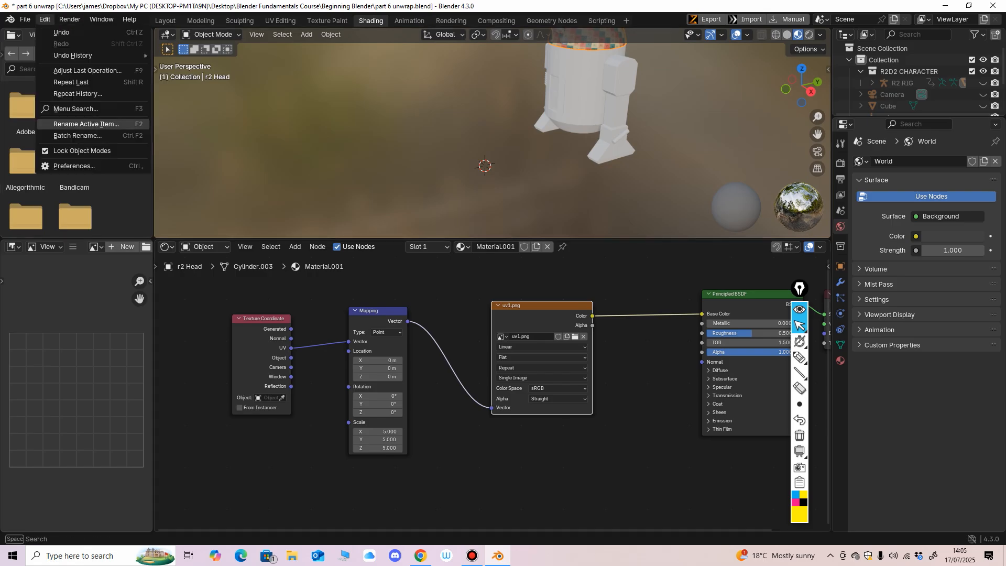
pyautogui.click(74, 166)
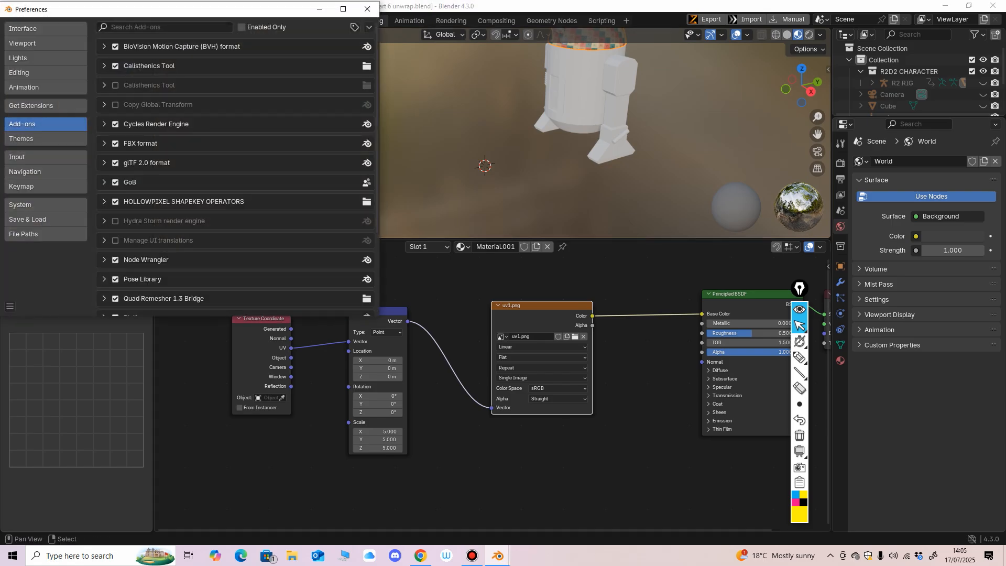
pyautogui.click(164, 27)
pyautogui.write('no')
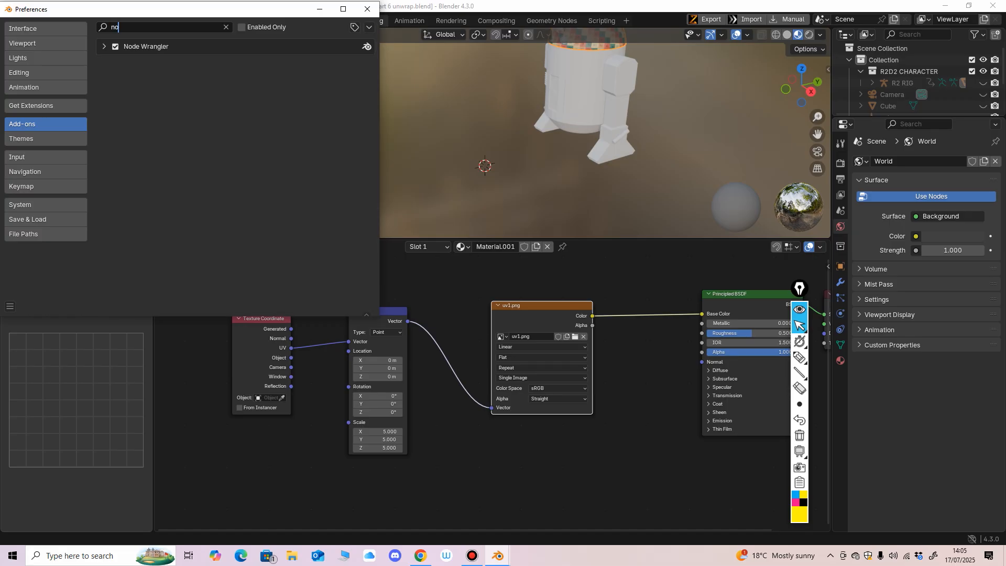
pyautogui.click(104, 46)
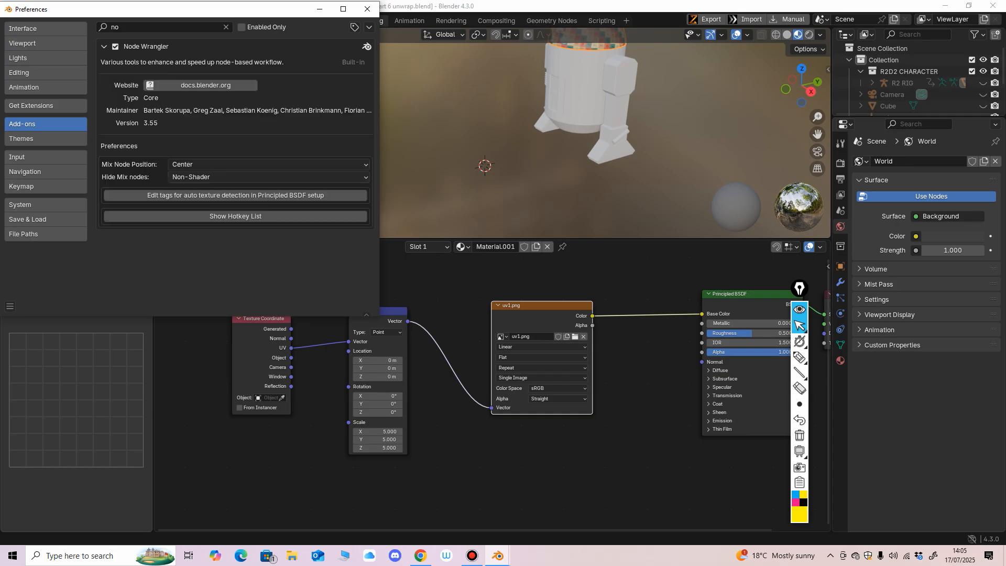
pyautogui.click(367, 9)
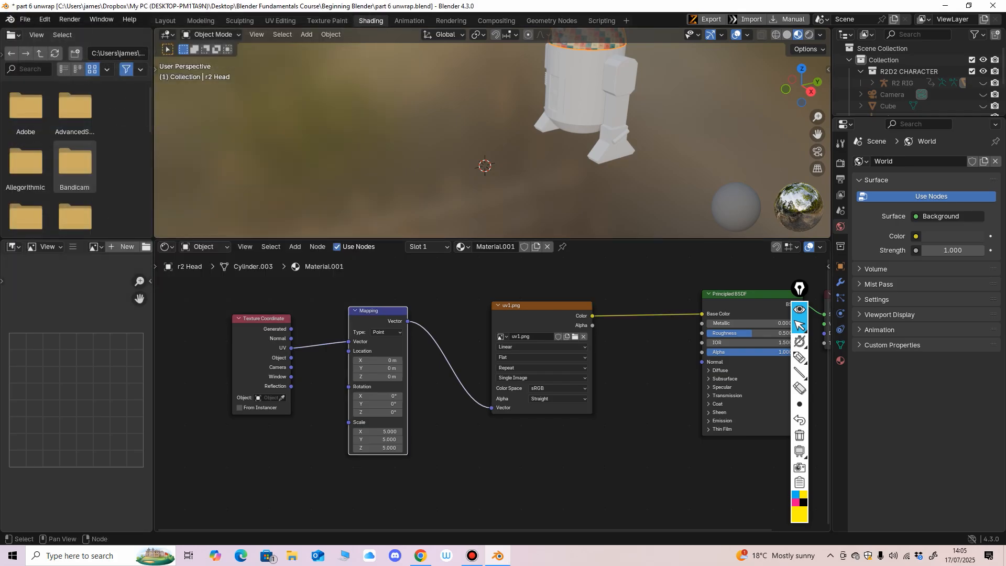
# Reposition the Mapping and Texture Coordinate nodes slightly farther apart.
pyautogui.moveTo(377, 310); pyautogui.dragTo(370, 306)
pyautogui.moveTo(260, 318); pyautogui.dragTo(256, 318)
pyautogui.moveTo(370, 306); pyautogui.dragTo(376, 305)
pyautogui.moveTo(257, 319); pyautogui.dragTo(254, 319)
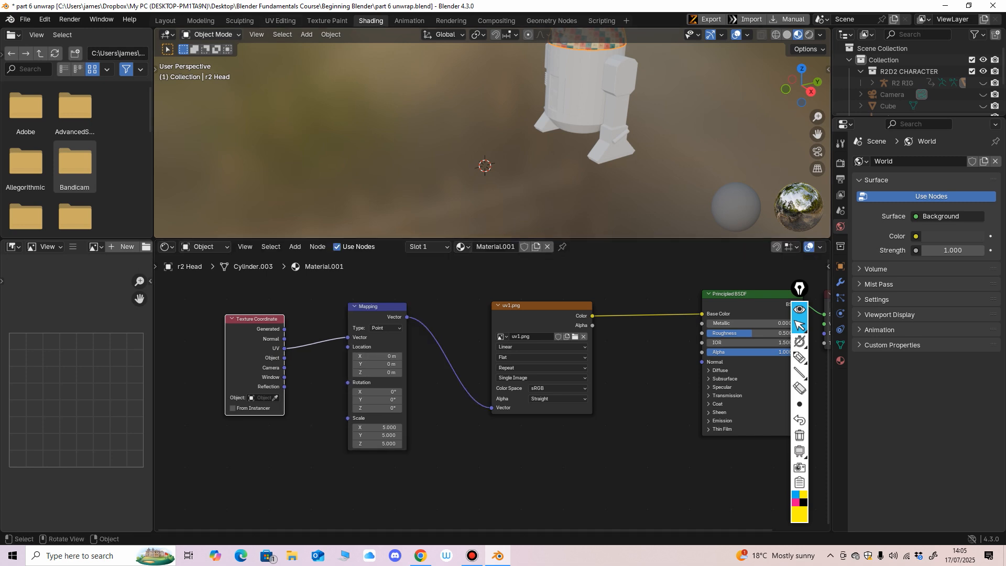
# Return to the UV Editing workspace and show the r2 Head in Edit Mode with its full UV layout over uv1.png.
pyautogui.click(165, 20)
pyautogui.click(280, 21)
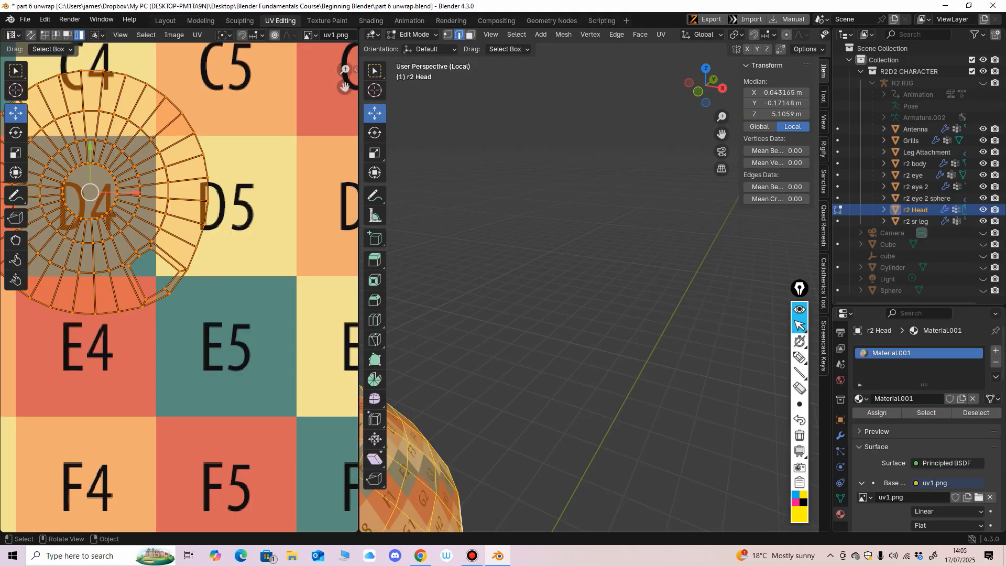
pyautogui.scroll(-7, 594, 288)
pyautogui.scroll(-3, 179, 287)
pyautogui.scroll(-4, 179, 292)
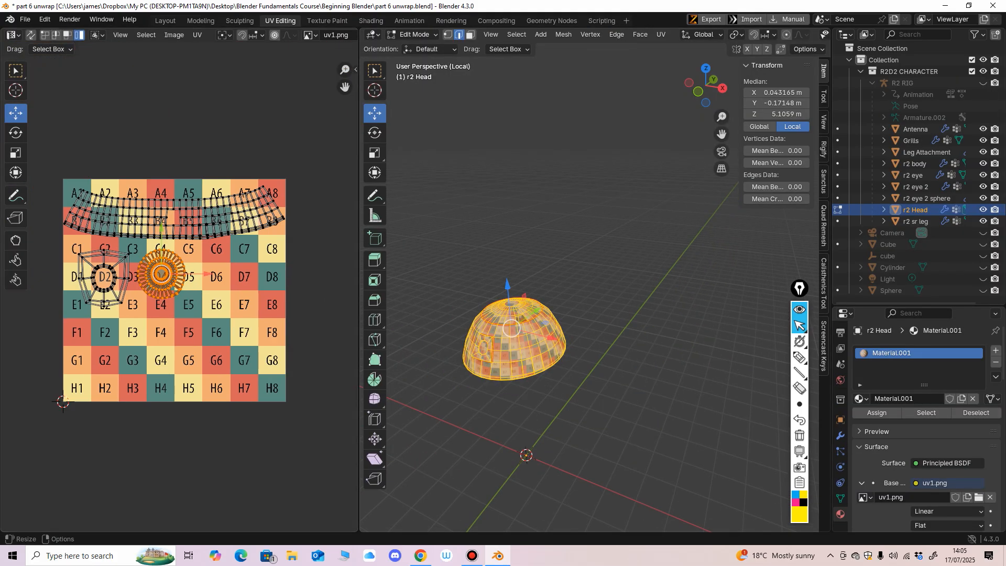
pyautogui.scroll(1, 123, 241)
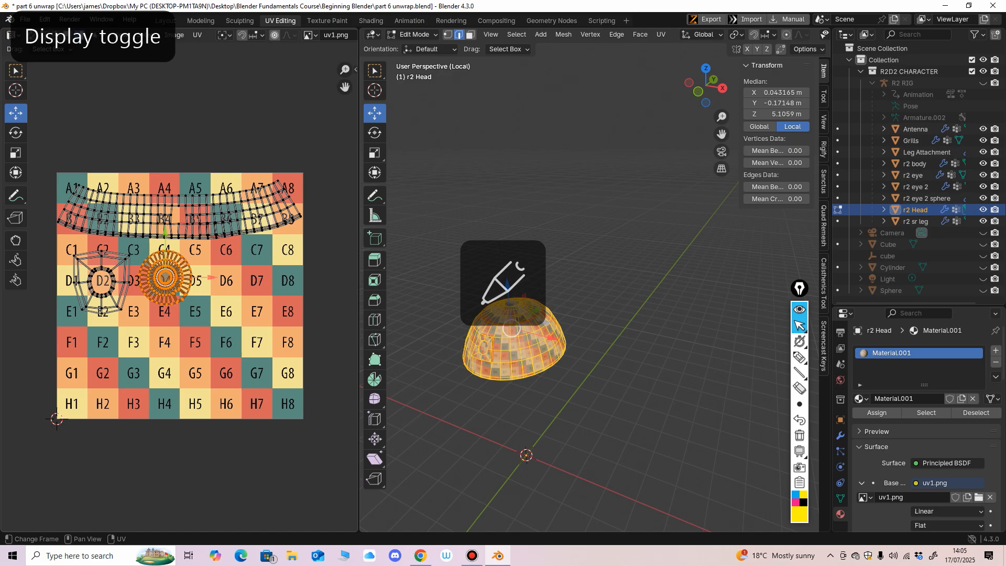
# Widen the 3D viewport and turn off its overlays to show the textured head without mesh lines.
pyautogui.moveTo(589, 294); pyautogui.dragTo(568, 254, button='middle')
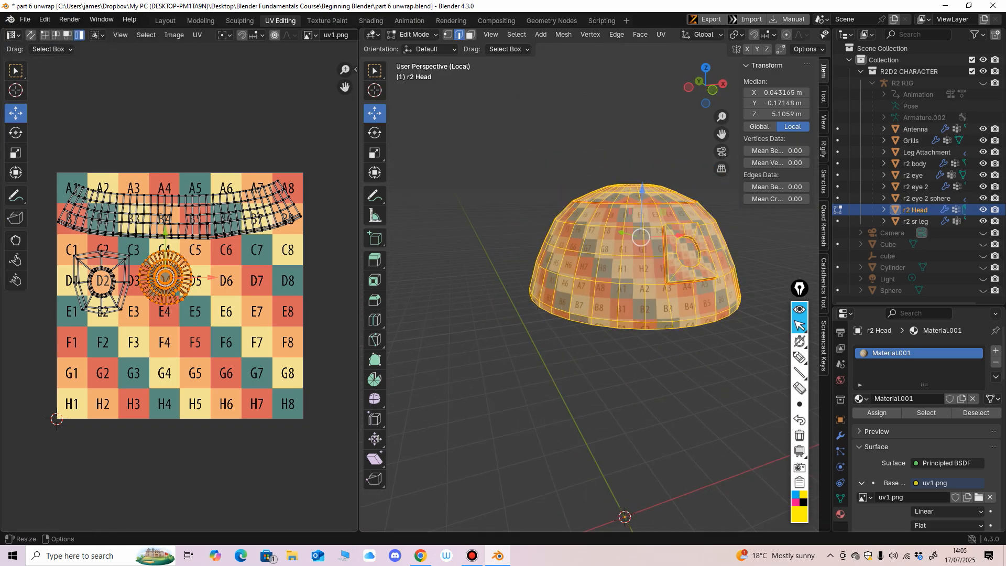
pyautogui.moveTo(359, 283); pyautogui.dragTo(333, 283)
pyautogui.moveTo(568, 254); pyautogui.dragTo(533, 258, button='middle')
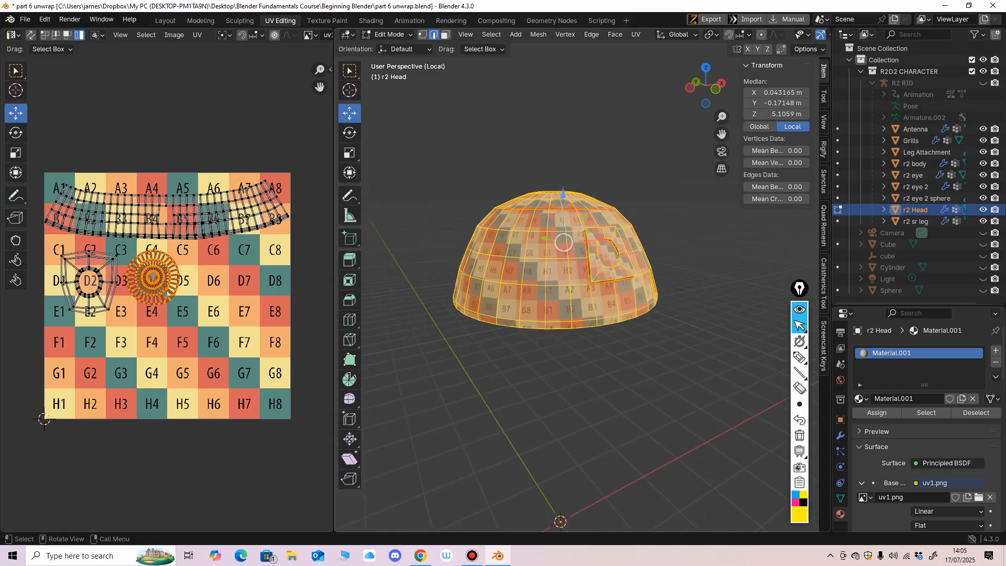
pyautogui.moveTo(728, 34); pyautogui.dragTo(610, 35, button='middle')
pyautogui.click(727, 35)
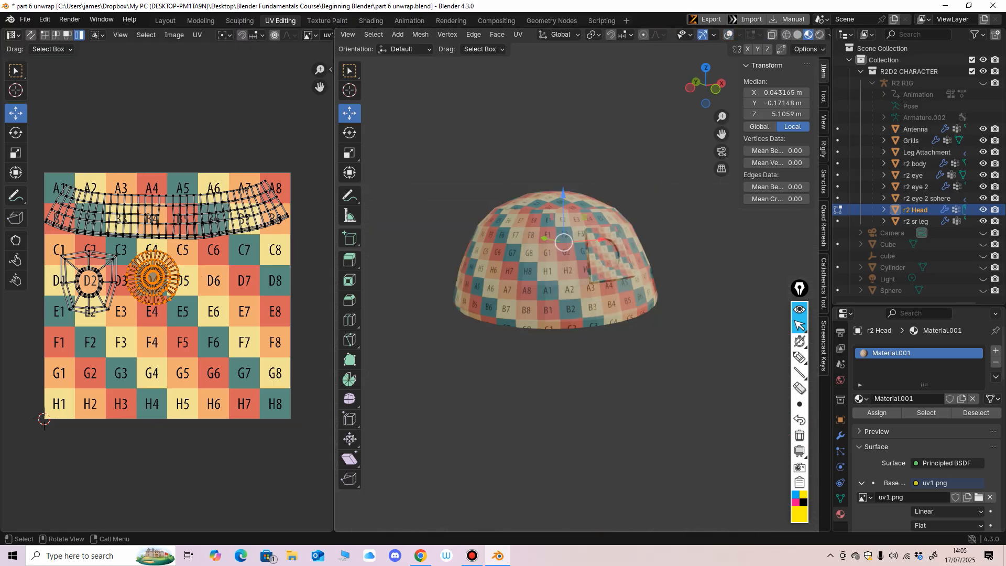
# Examine the checker texture around the head for stretching and mismatches, including along the rear seam.
pyautogui.moveTo(563, 246)
pyautogui.mouseDown(button='middle')
pyautogui.moveTo(600, 244)
pyautogui.moveTo(476, 241)
pyautogui.moveTo(516, 252)
pyautogui.moveTo(500, 277)
pyautogui.moveTo(471, 247)
pyautogui.moveTo(573, 254)
pyautogui.moveTo(572, 220)
pyautogui.moveTo(520, 246)
pyautogui.moveTo(571, 256)
pyautogui.moveTo(572, 215)
pyautogui.moveTo(513, 262)
pyautogui.moveTo(578, 252)
pyautogui.mouseUp(button='middle')
pyautogui.keyDown('shift'); pyautogui.moveTo(628, 251); pyautogui.dragTo(564, 225, button='middle'); pyautogui.keyUp('shift')
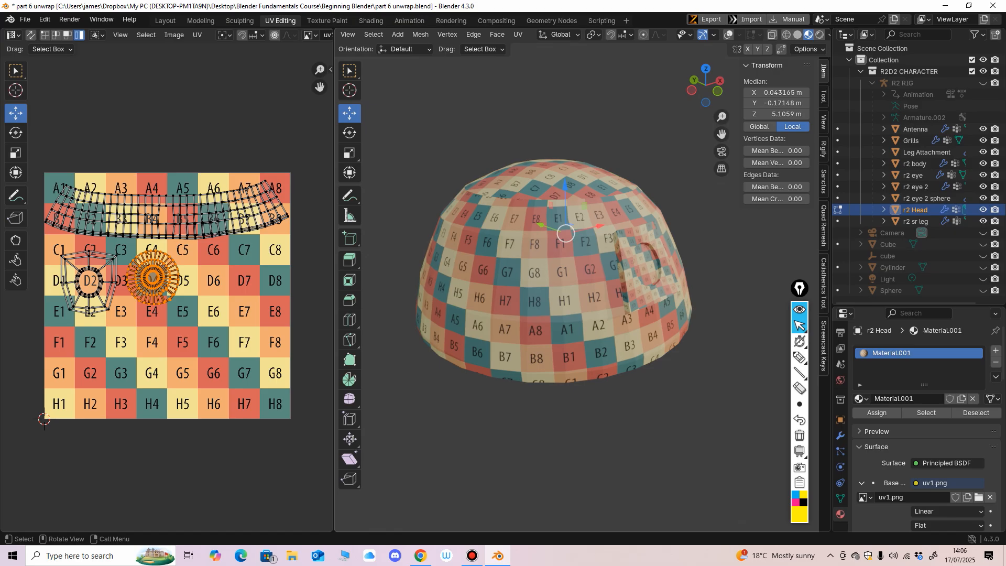
pyautogui.moveTo(582, 280); pyautogui.dragTo(503, 293, button='middle')
pyautogui.scroll(2, 582, 279)
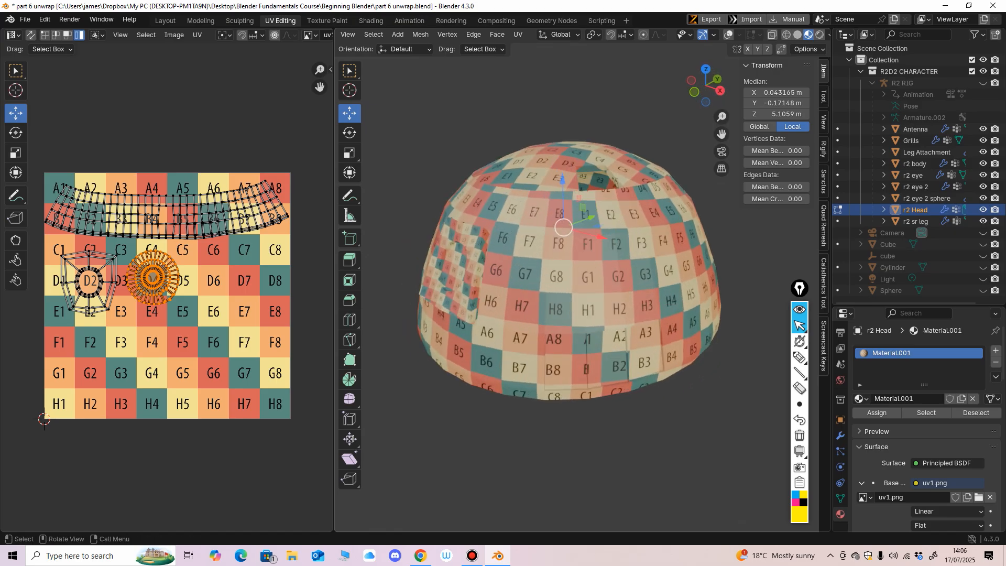
pyautogui.moveTo(582, 280); pyautogui.dragTo(589, 241, button='middle')
pyautogui.moveTo(576, 366); pyautogui.dragTo(631, 435, button='middle')
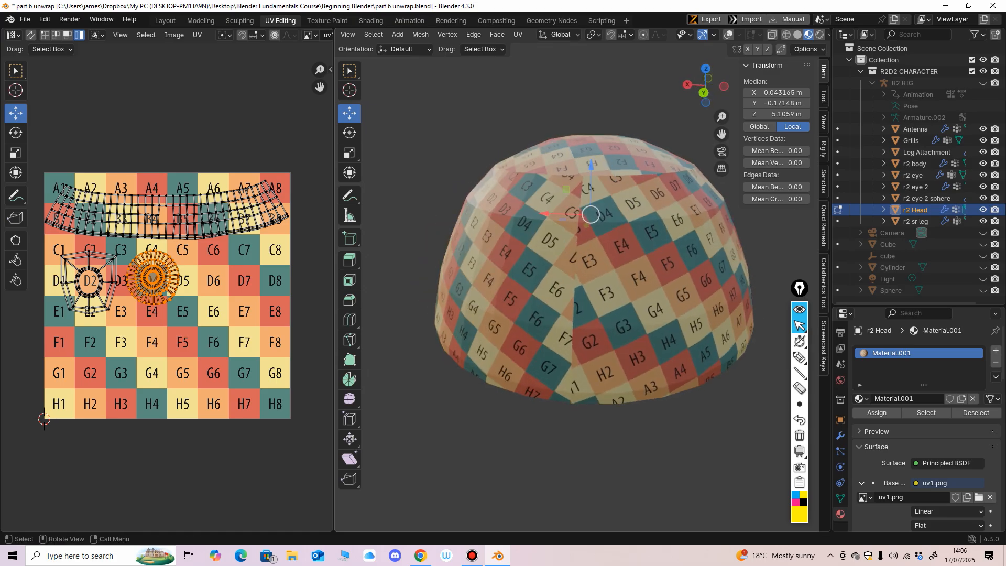
# Annotate the head's rear seam with a yellow line, an arrow and the underlined label "Seams".
pyautogui.click(799, 358)
pyautogui.moveTo(580, 197); pyautogui.dragTo(577, 235)
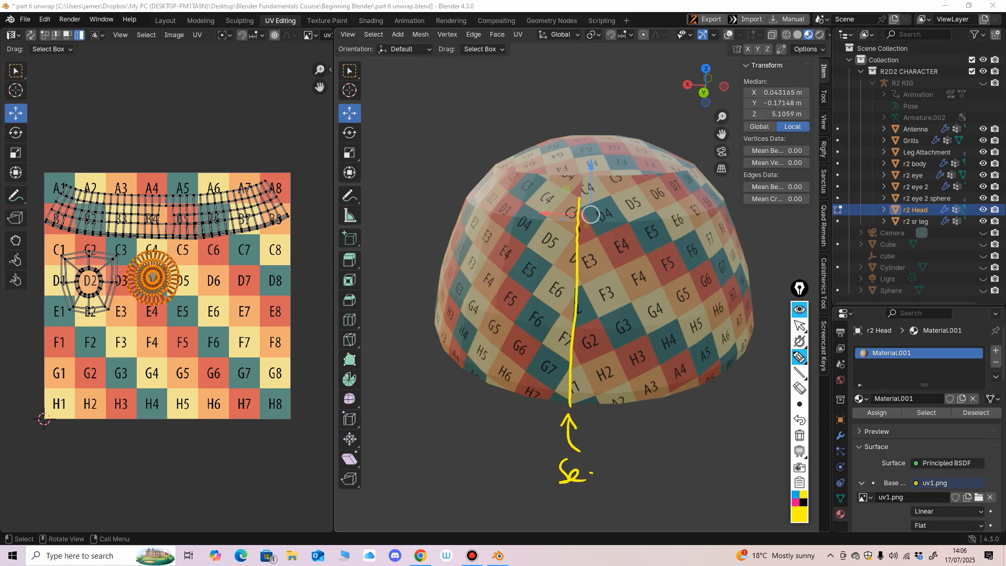
pyautogui.moveTo(616, 463); pyautogui.dragTo(612, 484)
pyautogui.moveTo(557, 500); pyautogui.dragTo(632, 482)
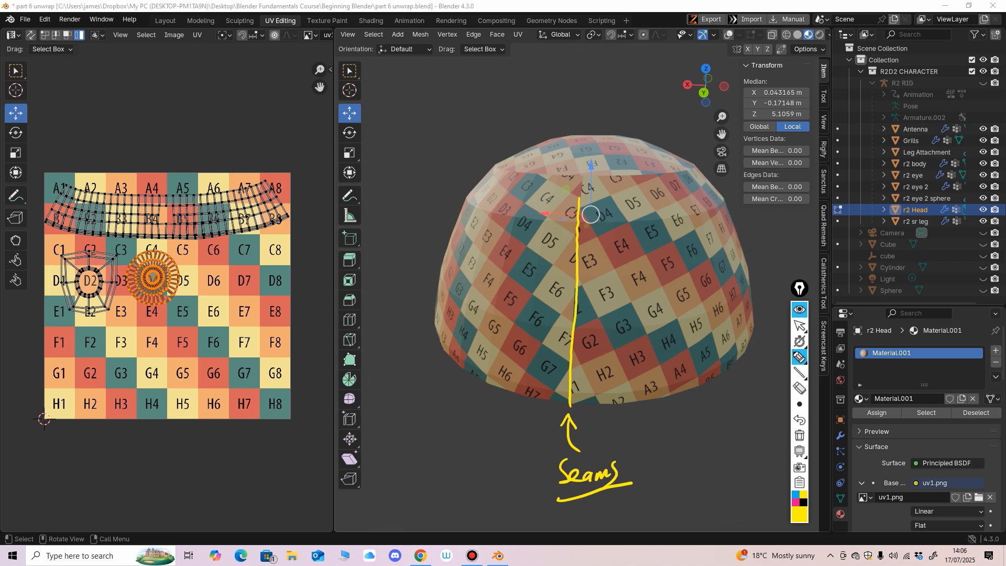
# Erase the yellow seam annotation from the screen.
pyautogui.click(799, 325)
pyautogui.click(799, 388)
pyautogui.moveTo(569, 426)
pyautogui.mouseDown()
pyautogui.moveTo(593, 479)
pyautogui.moveTo(571, 398)
pyautogui.mouseUp()
pyautogui.click(799, 325)
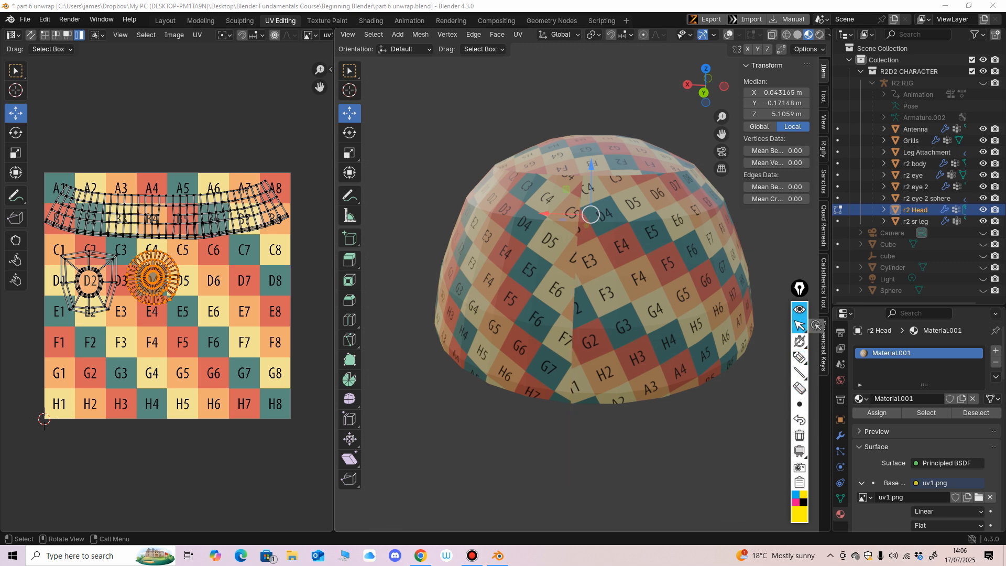
# Scale the squarish front-panel UV island around tile D2 so its checker pattern better matches the rest of the head.
pyautogui.moveTo(681, 293)
pyautogui.mouseDown(button='middle')
pyautogui.moveTo(451, 289)
pyautogui.moveTo(443, 301)
pyautogui.mouseUp(button='middle')
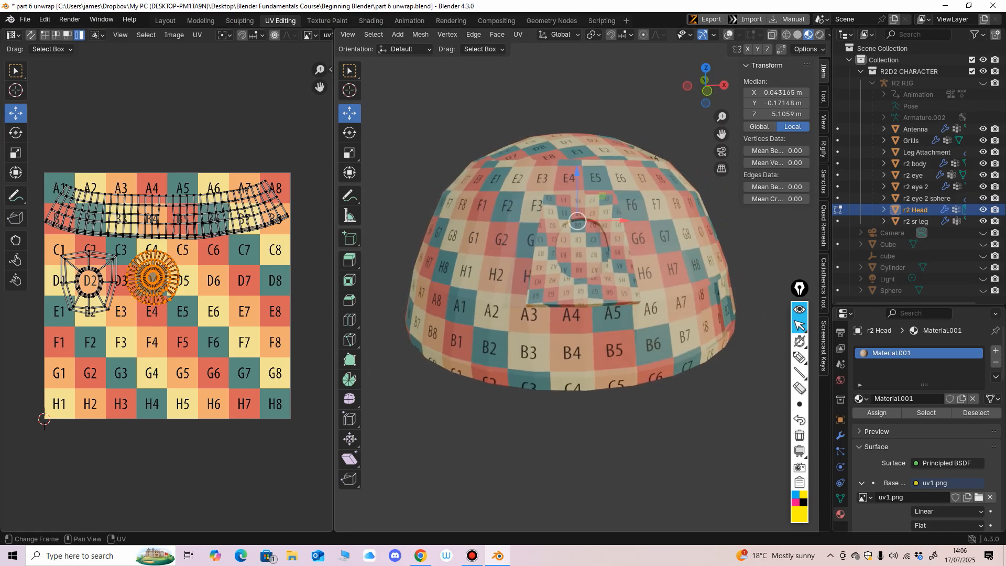
pyautogui.moveTo(173, 294); pyautogui.dragTo(214, 295, button='middle')
pyautogui.keyDown('ctrl'); pyautogui.moveTo(214, 295); pyautogui.dragTo(214, 265, button='middle'); pyautogui.keyUp('ctrl')
pyautogui.moveTo(170, 239); pyautogui.dragTo(57, 365)
pyautogui.click(15, 152)
pyautogui.moveTo(128, 304); pyautogui.dragTo(122, 283)
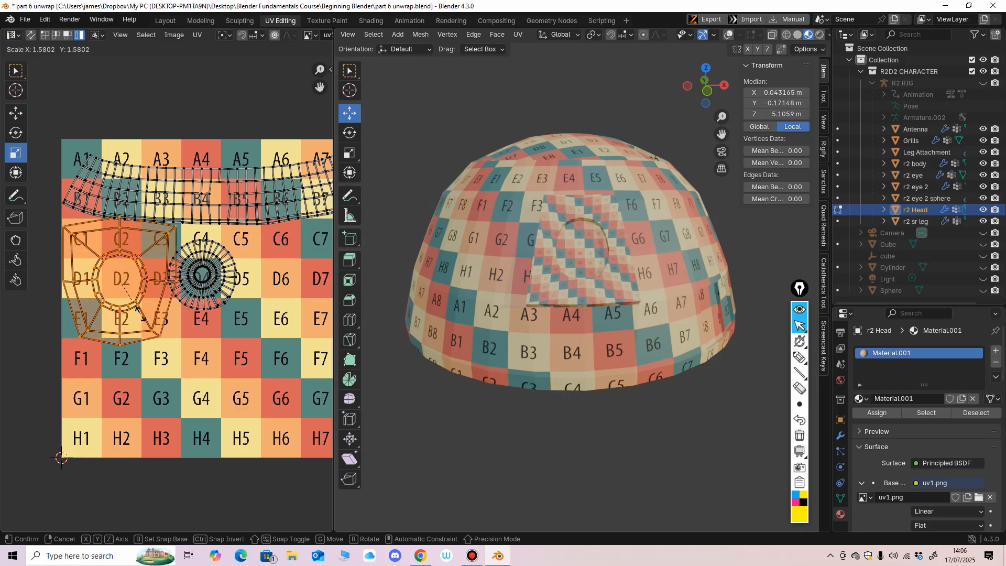
pyautogui.moveTo(141, 313)
pyautogui.mouseDown()
pyautogui.moveTo(150, 330)
pyautogui.moveTo(134, 297)
pyautogui.mouseUp()
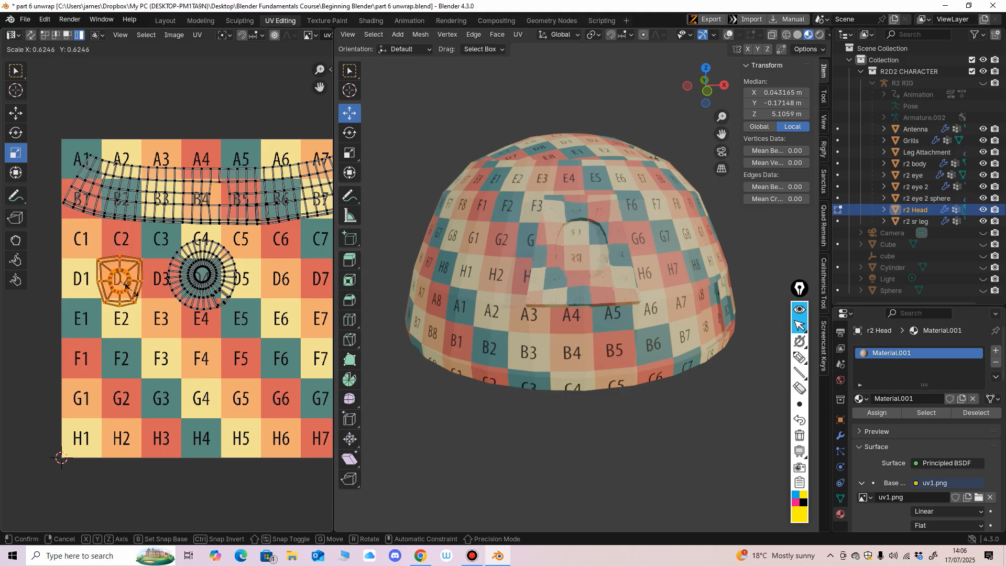
pyautogui.moveTo(137, 302); pyautogui.dragTo(135, 298)
# Move the two lower corner vertices of the front-panel UV island horizontally outward to square up its outline.
pyautogui.scroll(2, 576, 278)
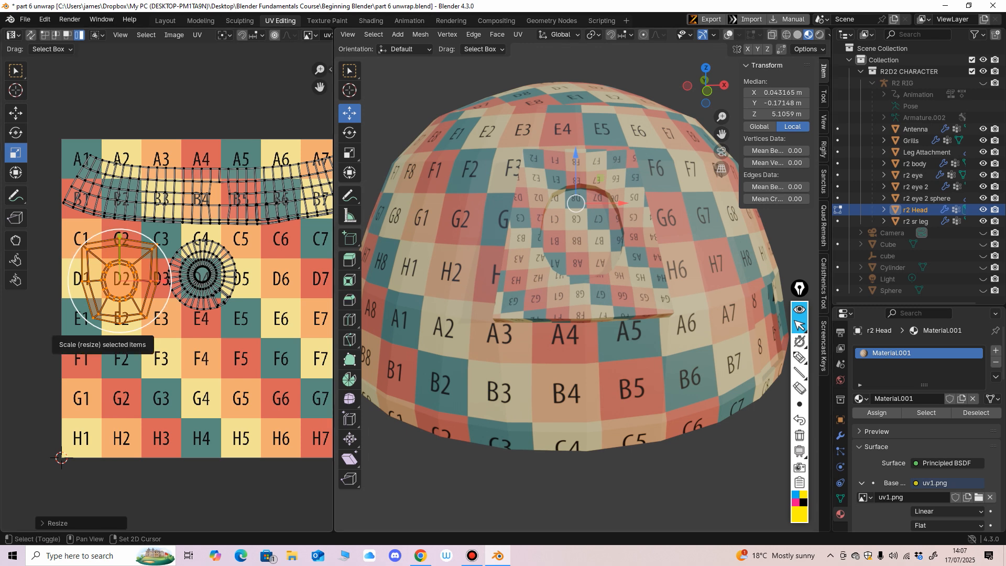
pyautogui.scroll(1, 73, 315)
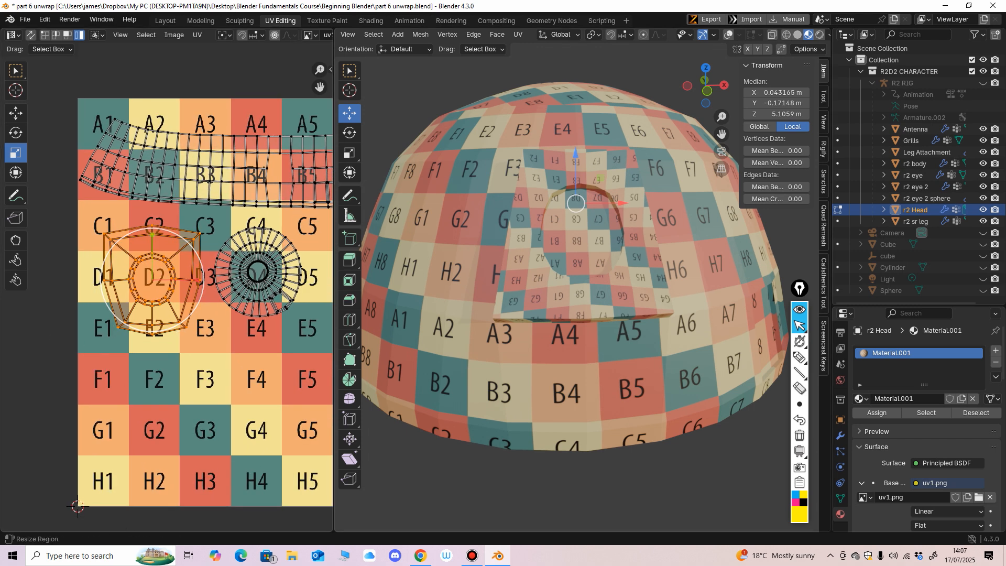
pyautogui.click(16, 113)
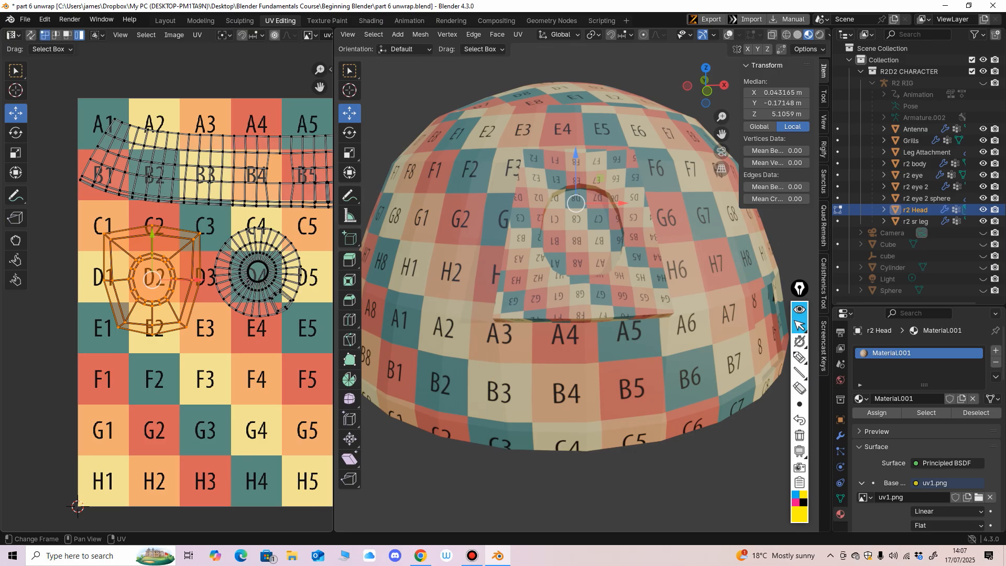
pyautogui.click(121, 325)
pyautogui.moveTo(121, 325); pyautogui.dragTo(113, 325)
pyautogui.click(183, 324)
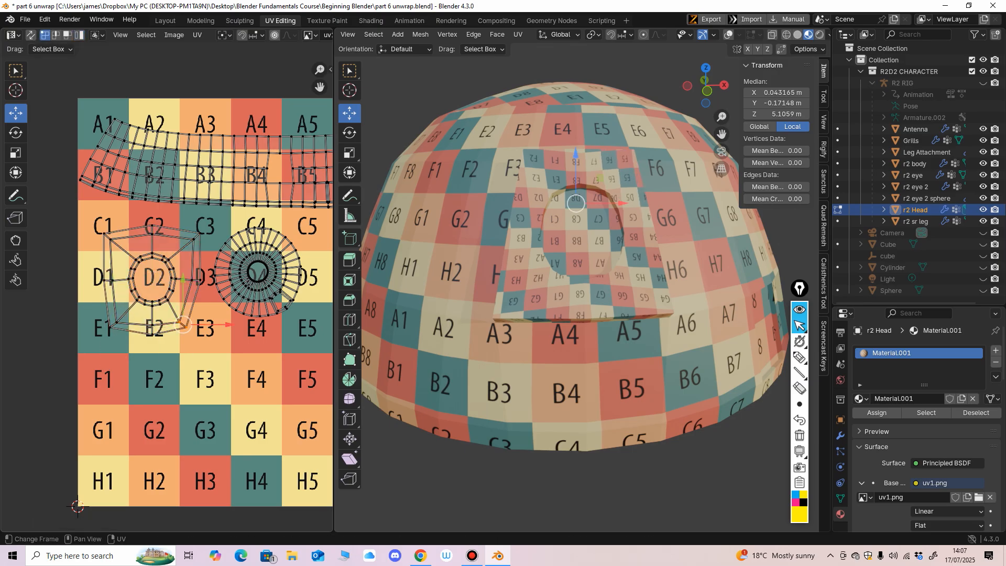
pyautogui.moveTo(228, 325); pyautogui.dragTo(234, 325)
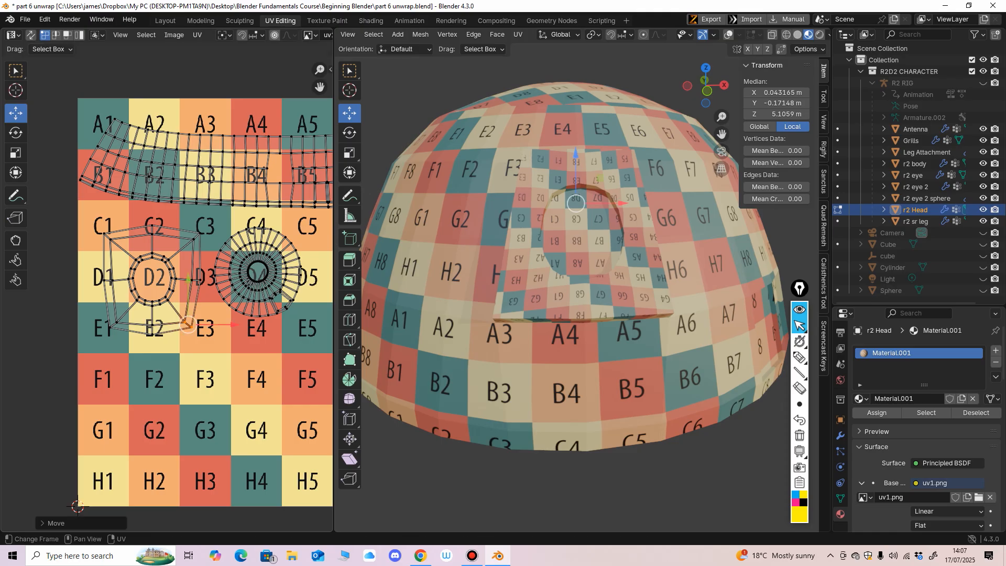
# Shift the middle vertices of the front-panel island's bottom and top edges vertically to straighten both edges.
pyautogui.click(153, 324)
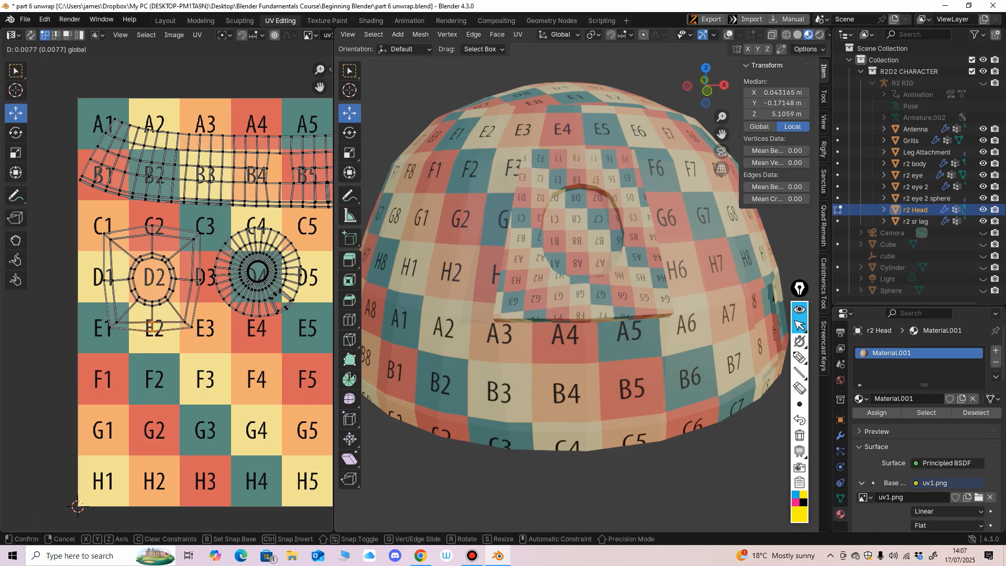
pyautogui.click(152, 229)
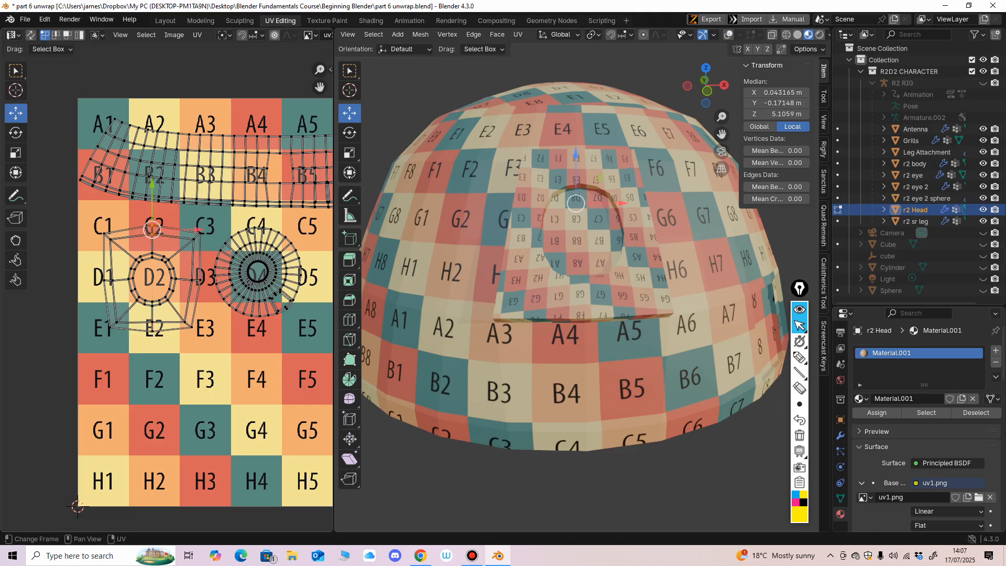
pyautogui.moveTo(152, 183); pyautogui.dragTo(152, 187)
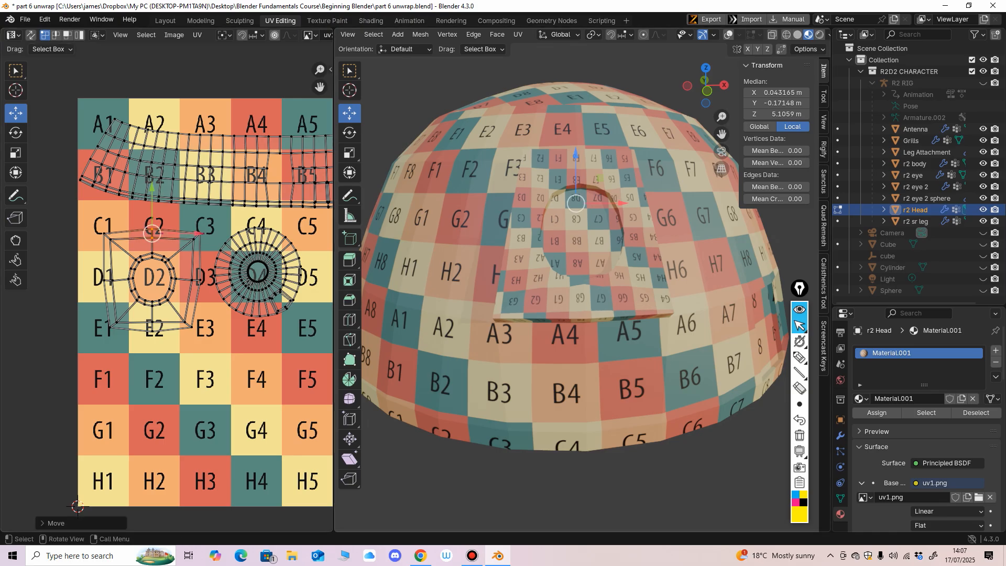
# Widen the UV editor beside the 3D viewport so the whole UV layout fits.
pyautogui.keyDown('ctrl'); pyautogui.moveTo(624, 294); pyautogui.dragTo(597, 369, button='middle'); pyautogui.keyUp('ctrl')
pyautogui.moveTo(334, 367); pyautogui.dragTo(314, 367)
pyautogui.keyDown('ctrl'); pyautogui.moveTo(262, 345); pyautogui.dragTo(262, 409, button='middle'); pyautogui.keyUp('ctrl')
pyautogui.moveTo(262, 408); pyautogui.dragTo(230, 409, button='middle')
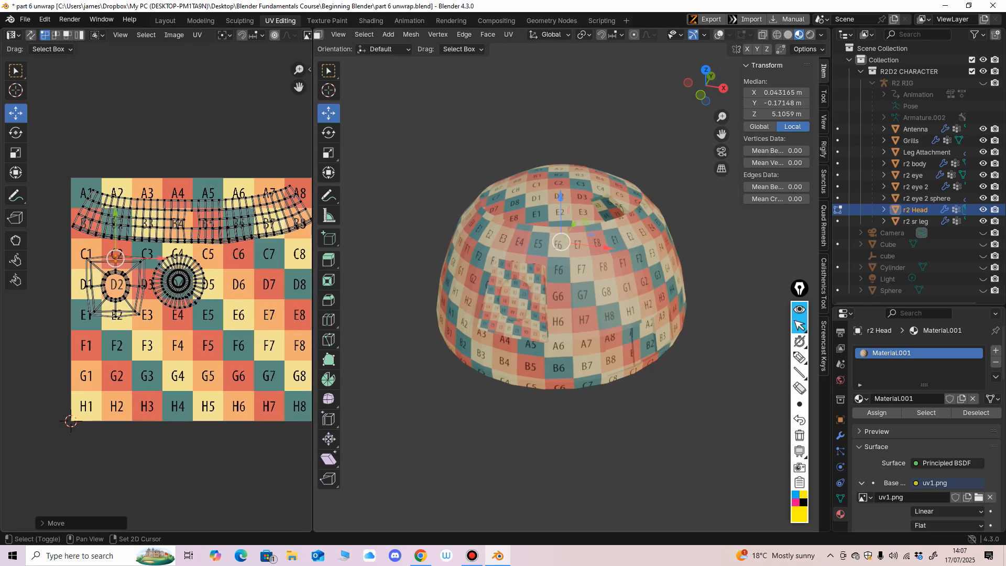
pyautogui.moveTo(314, 366); pyautogui.dragTo(357, 367)
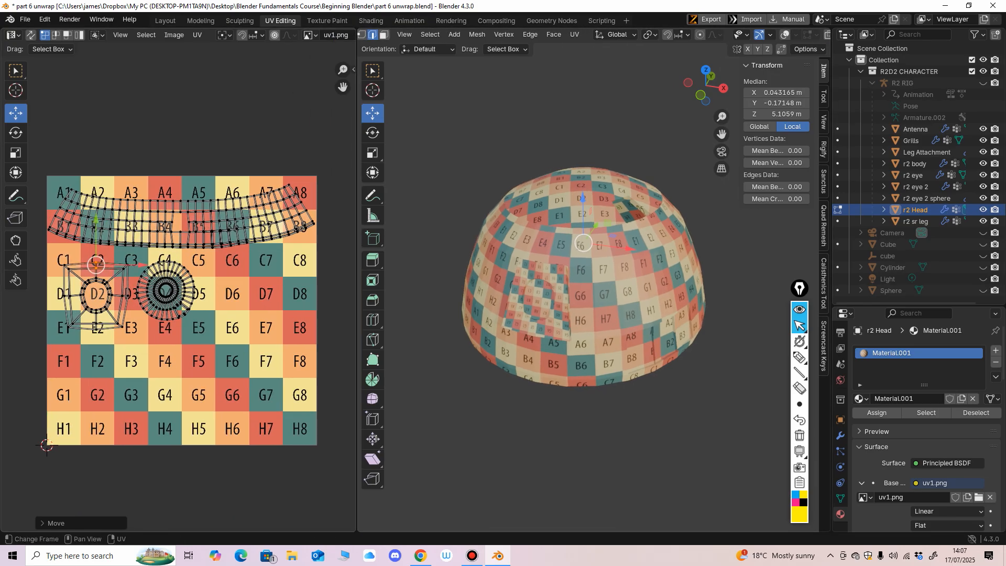
# Switch the UV editor's image to Render Result and Viewer Node, and return it to uv1.png.
pyautogui.scroll(-4, 178, 34)
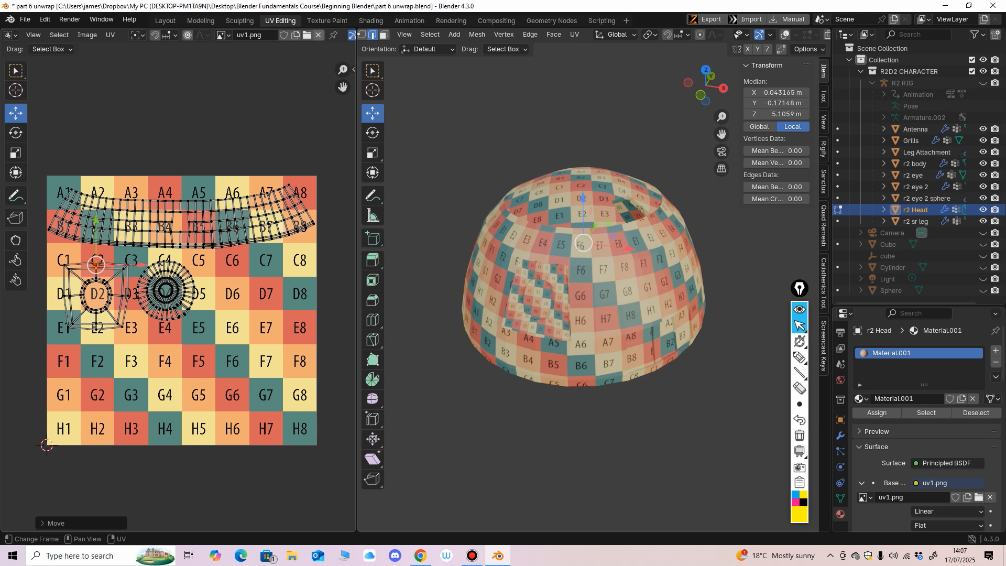
pyautogui.click(222, 34)
pyautogui.click(240, 51)
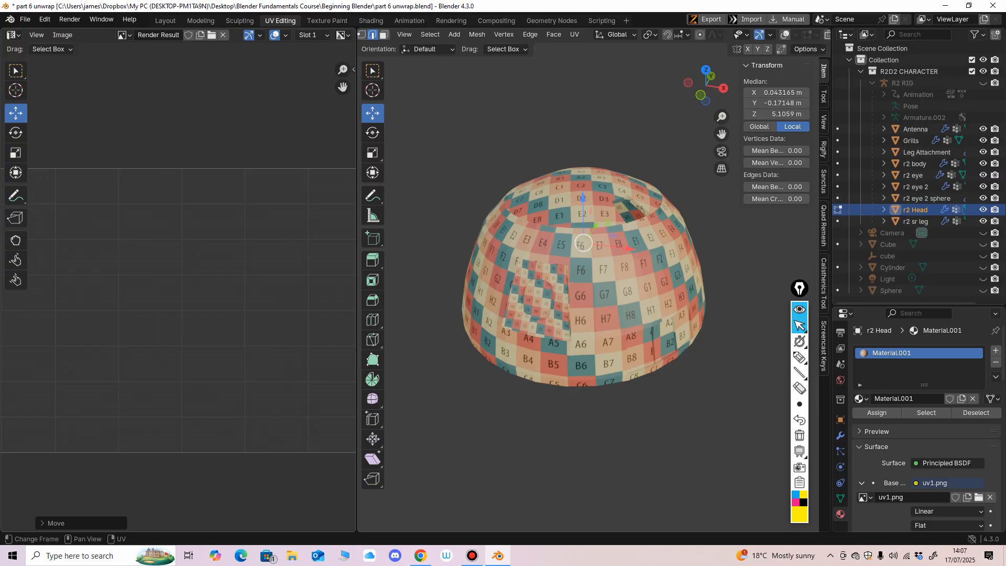
pyautogui.click(124, 34)
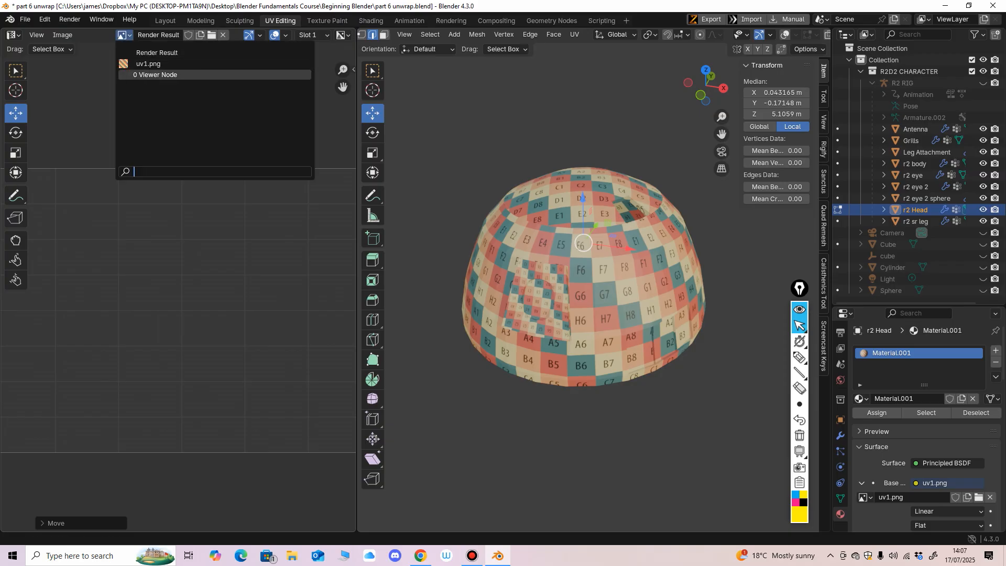
pyautogui.click(141, 75)
pyautogui.click(124, 34)
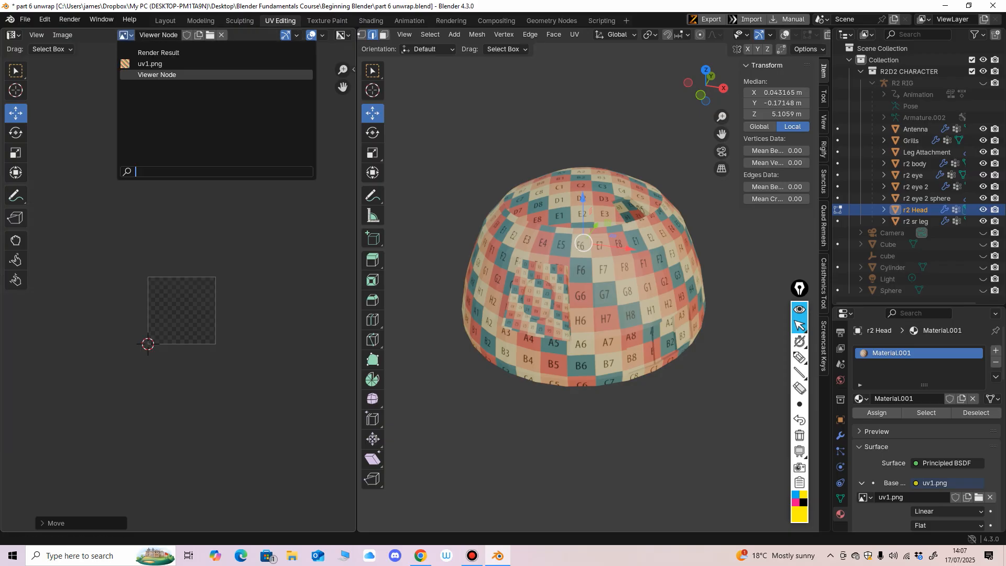
pyautogui.click(142, 63)
# Unlink the uv1.png image from the UV editor so only the islands show on the empty grid.
pyautogui.scroll(-5, 197, 35)
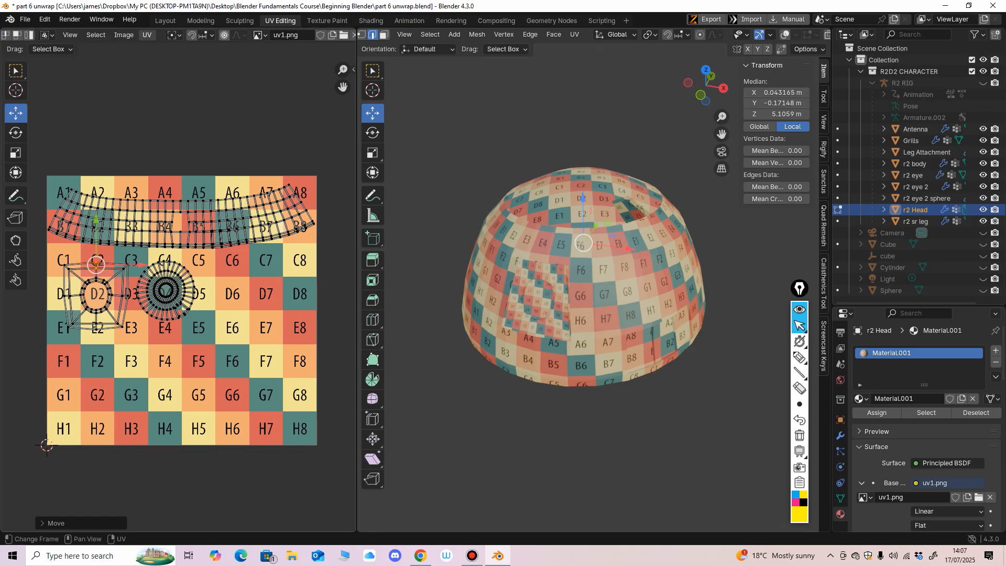
pyautogui.click(325, 35)
pyautogui.scroll(4, 151, 356)
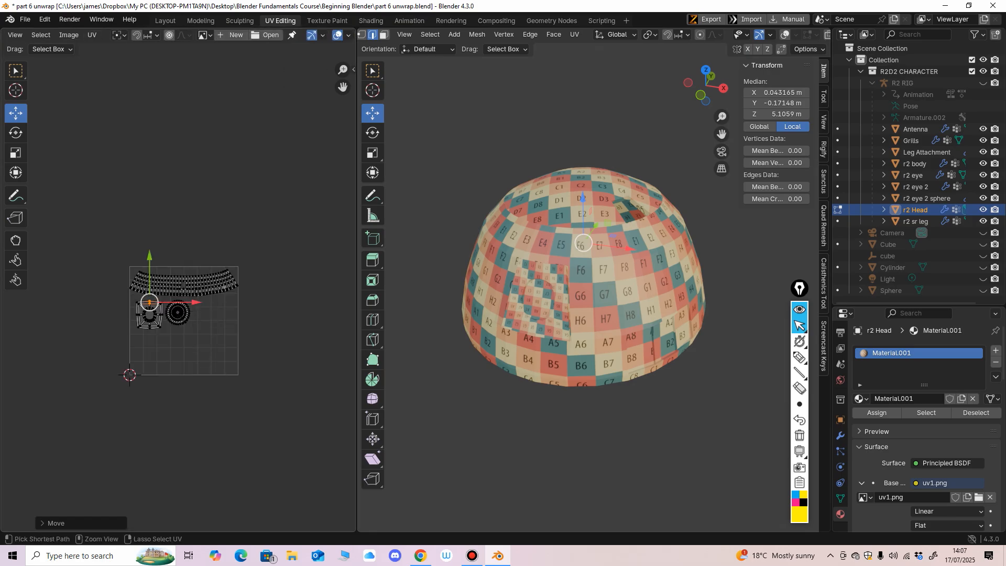
pyautogui.hotkey('ctrl', 'z')
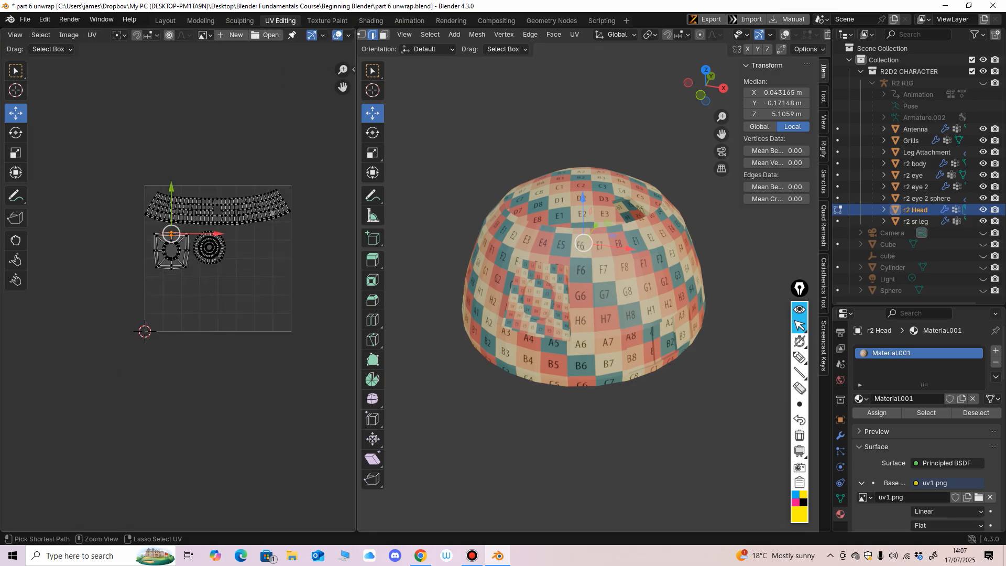
# Reassign uv1.png as the UV editor's background image, and unlink it again.
pyautogui.click(204, 35)
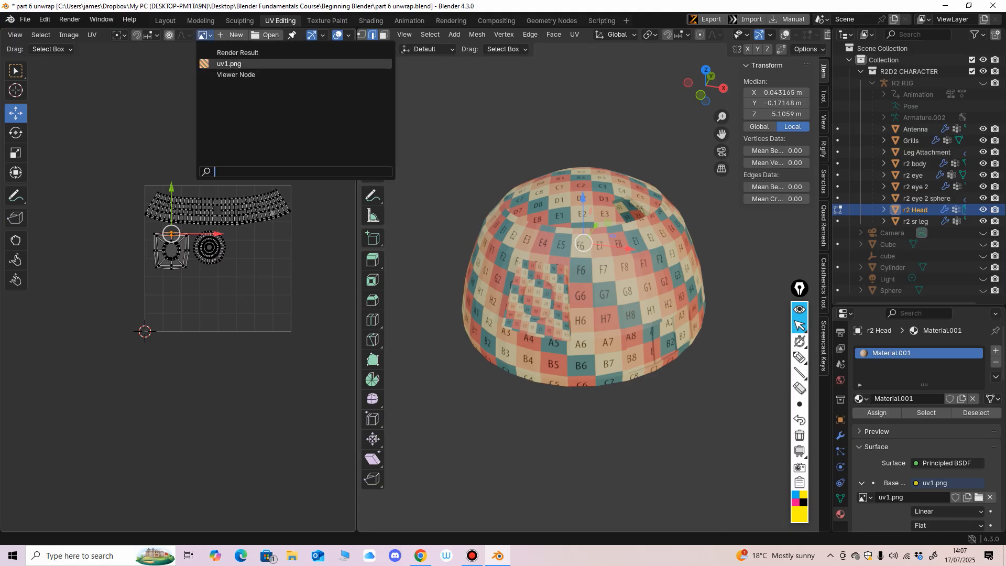
pyautogui.click(225, 62)
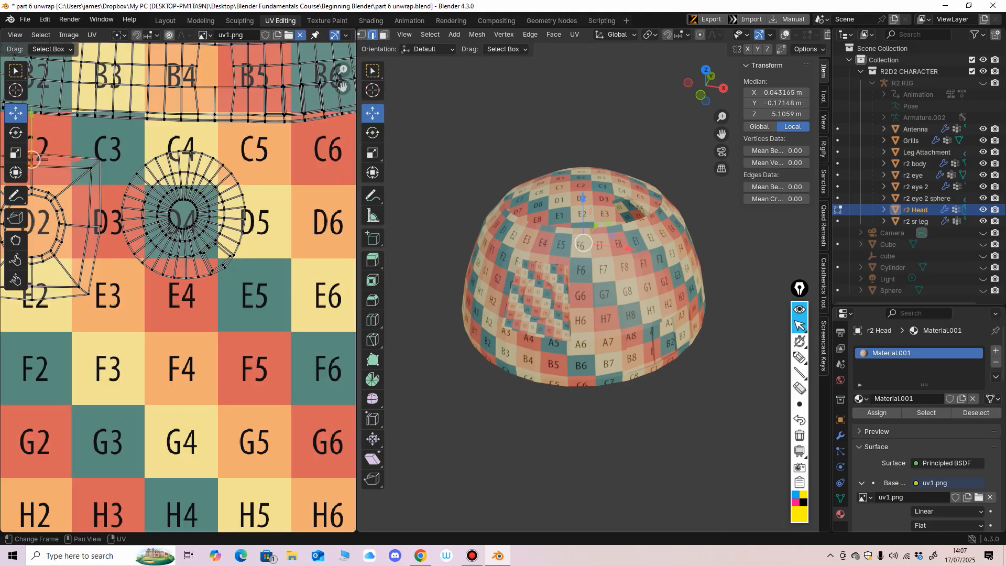
pyautogui.click(299, 35)
pyautogui.scroll(2, 314, 157)
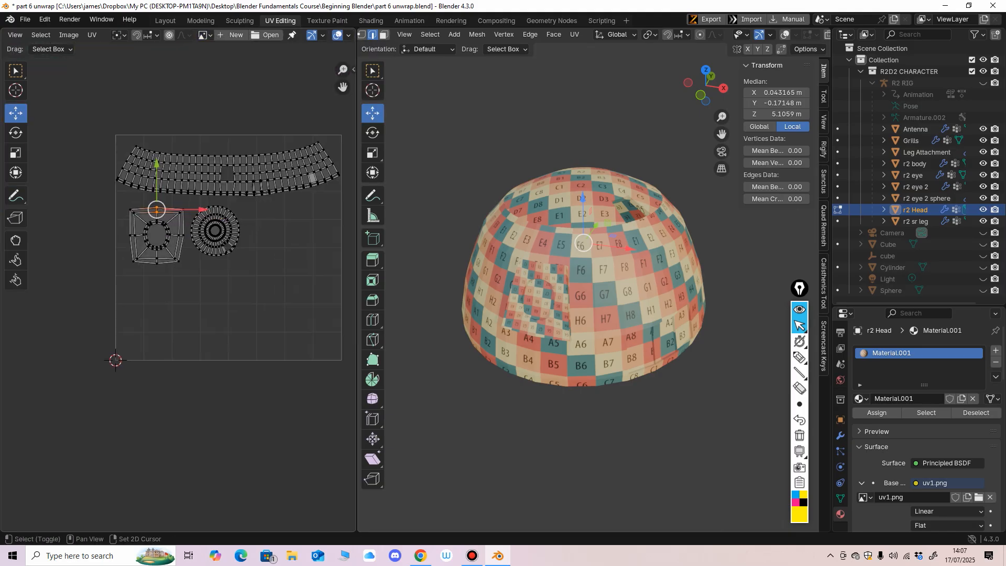
pyautogui.moveTo(209, 235); pyautogui.dragTo(173, 263, button='middle')
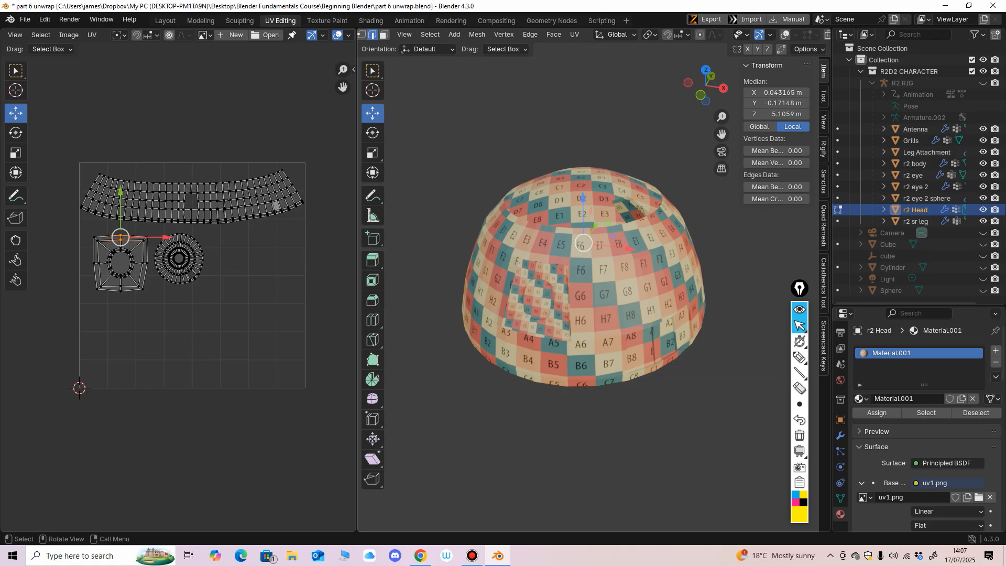
# Annotate in yellow by circling the viewport shading modes and drawing a frame around the UV layout.
pyautogui.scroll(-3, 760, 34)
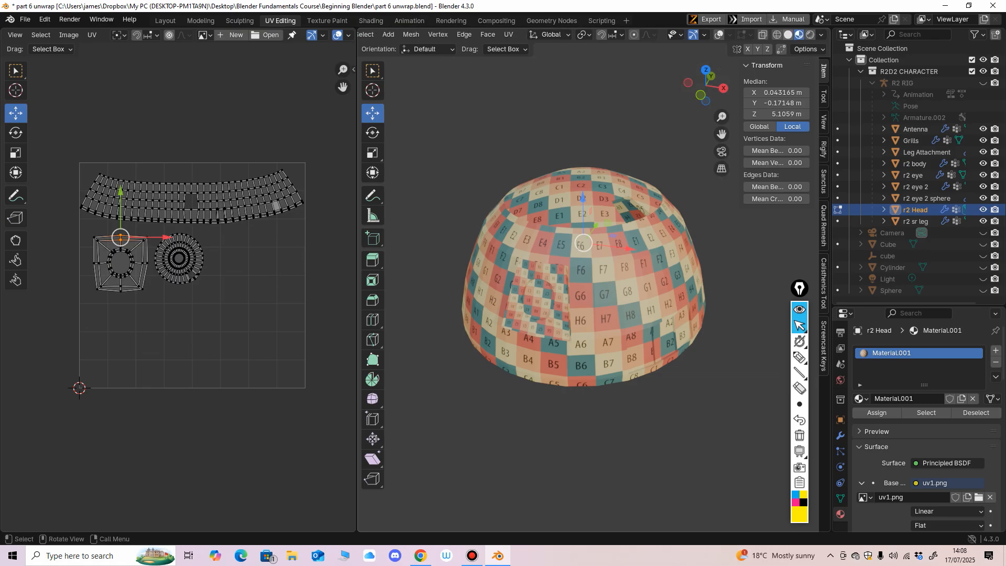
pyautogui.click(799, 358)
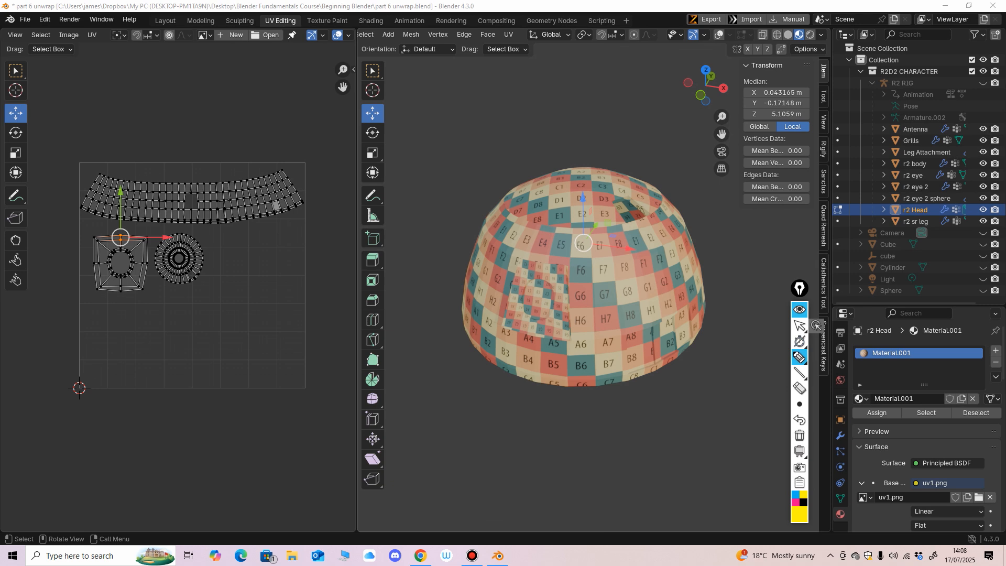
pyautogui.moveTo(802, 52); pyautogui.dragTo(788, 22)
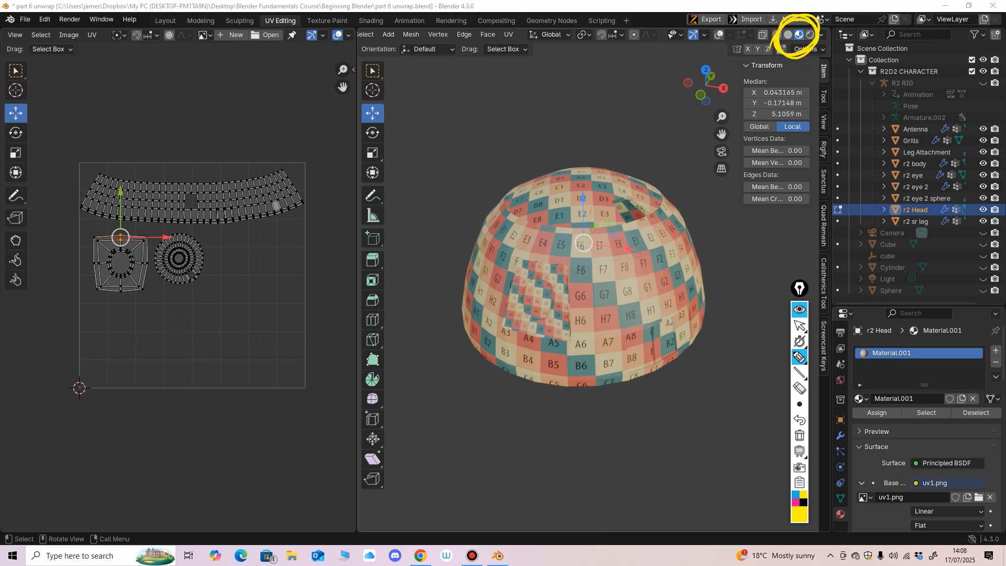
pyautogui.moveTo(66, 151)
pyautogui.mouseDown()
pyautogui.moveTo(173, 405)
pyautogui.moveTo(264, 143)
pyautogui.moveTo(49, 146)
pyautogui.mouseUp()
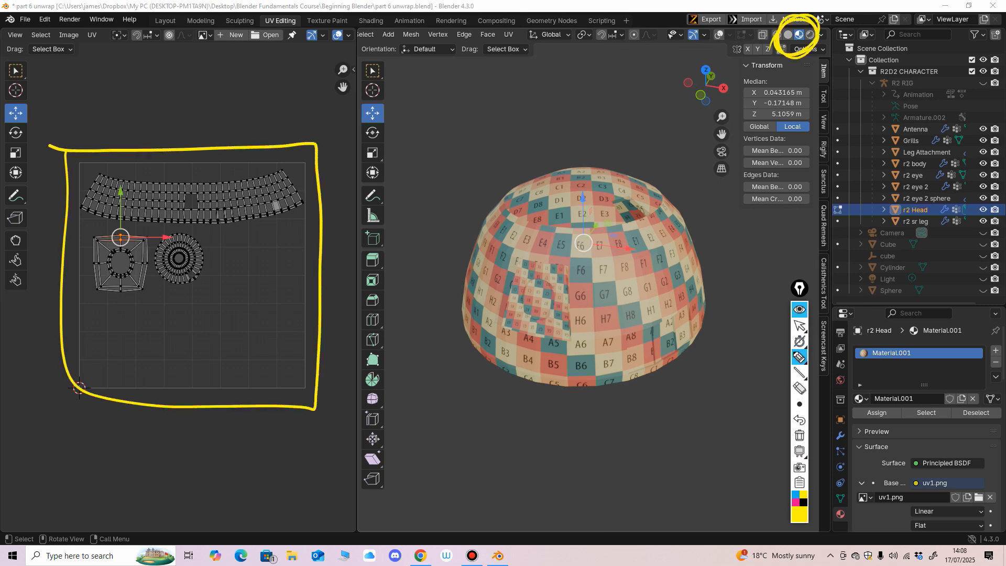
pyautogui.moveTo(798, 357)
pyautogui.click(798, 325)
# Switch the R2-D2 head from Edit Mode to Object Mode and view it from the front.
pyautogui.moveTo(565, 272); pyautogui.dragTo(660, 267, button='middle')
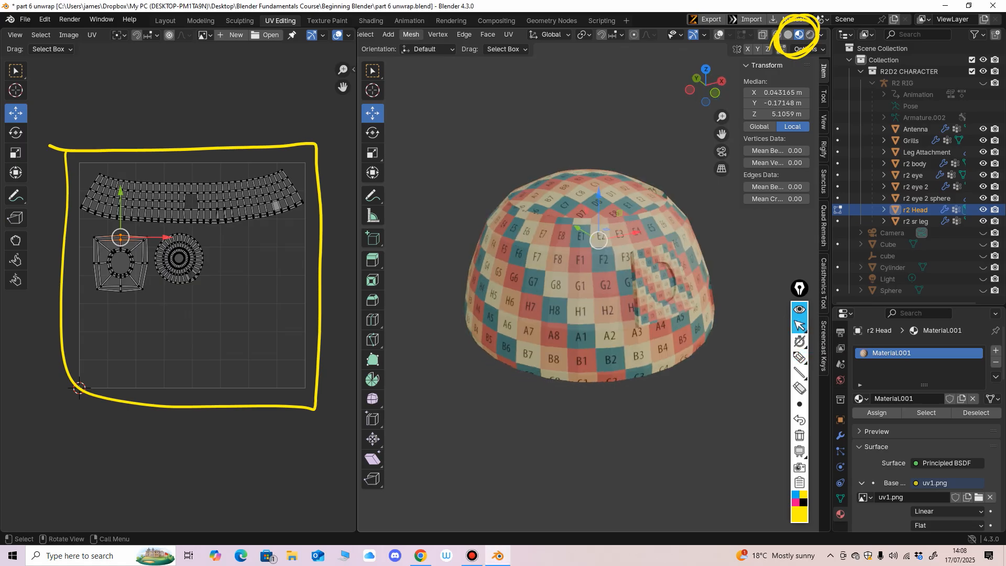
pyautogui.moveTo(410, 34); pyautogui.dragTo(560, 34, button='middle')
pyautogui.click(411, 35)
pyautogui.click(419, 49)
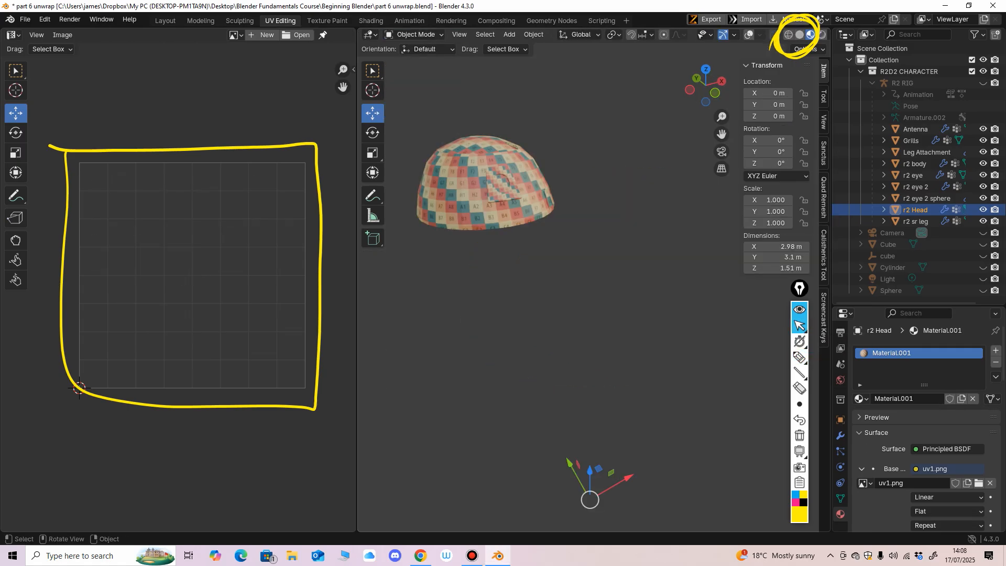
pyautogui.moveTo(576, 272)
pyautogui.mouseDown(button='middle')
pyautogui.moveTo(550, 276)
pyautogui.moveTo(549, 291)
pyautogui.mouseUp(button='middle')
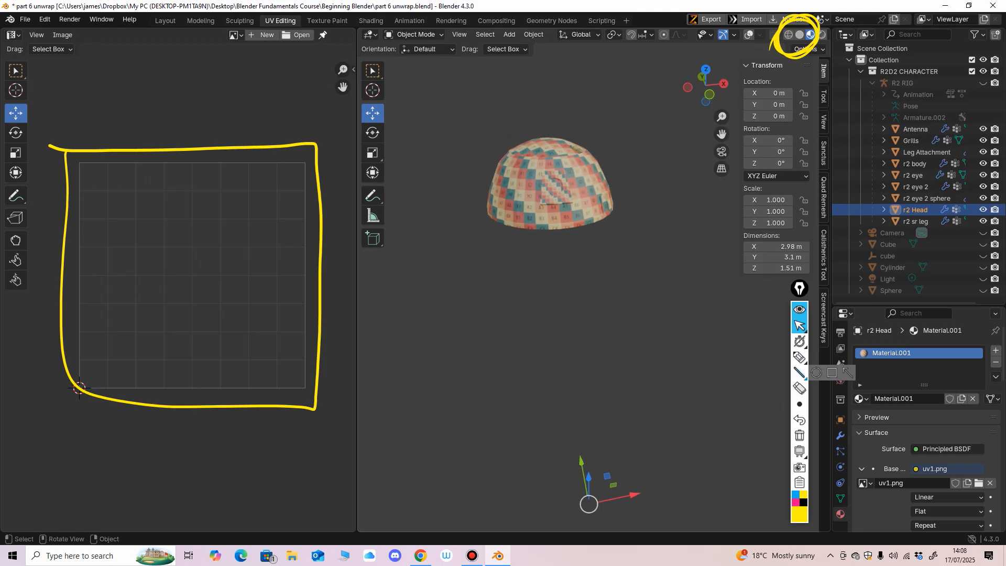
# Erase the yellow circle and frame annotations from the screen.
pyautogui.click(798, 388)
pyautogui.hotkey('ctrl', 'shift', '6')
pyautogui.hotkey('ctrl', 'shift', '6')
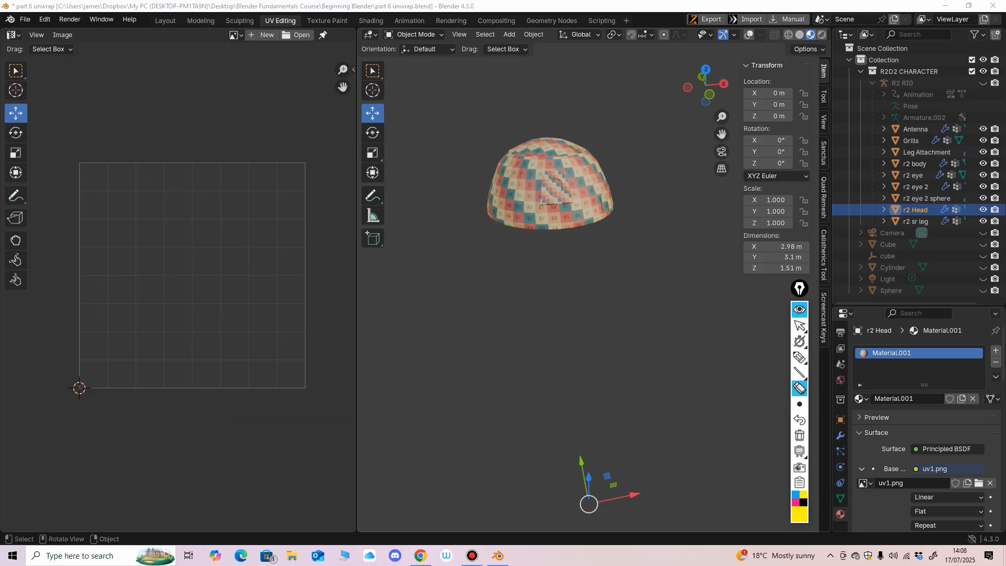
pyautogui.click(799, 325)
# Set the 3D viewport to Solid shading and turn its overlays back on.
pyautogui.click(798, 35)
pyautogui.moveTo(715, 121); pyautogui.dragTo(710, 115, button='middle')
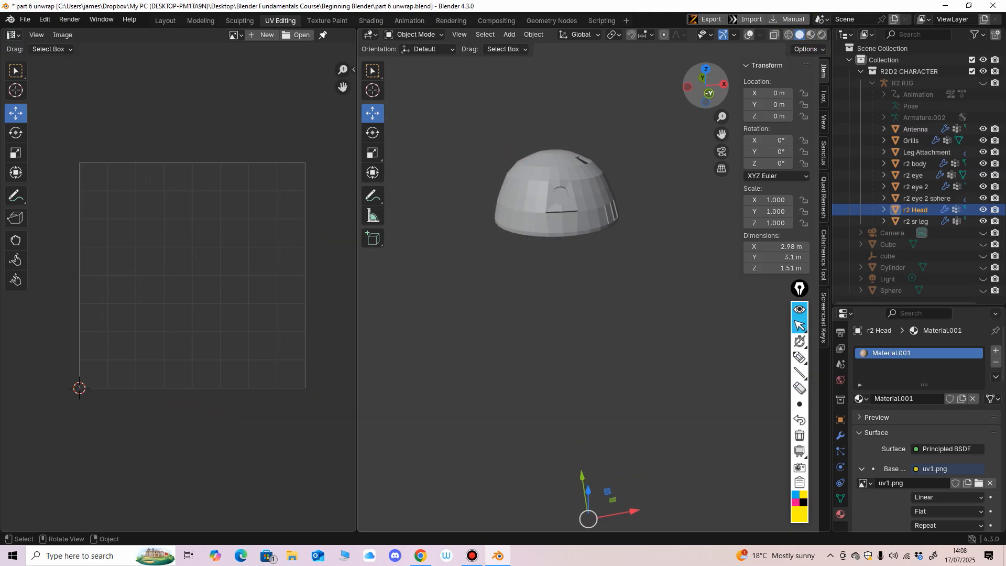
pyautogui.click(748, 34)
# Widen the 3D viewport and frame the head in its centre.
pyautogui.scroll(3, 682, 93)
pyautogui.moveTo(357, 262); pyautogui.dragTo(282, 262)
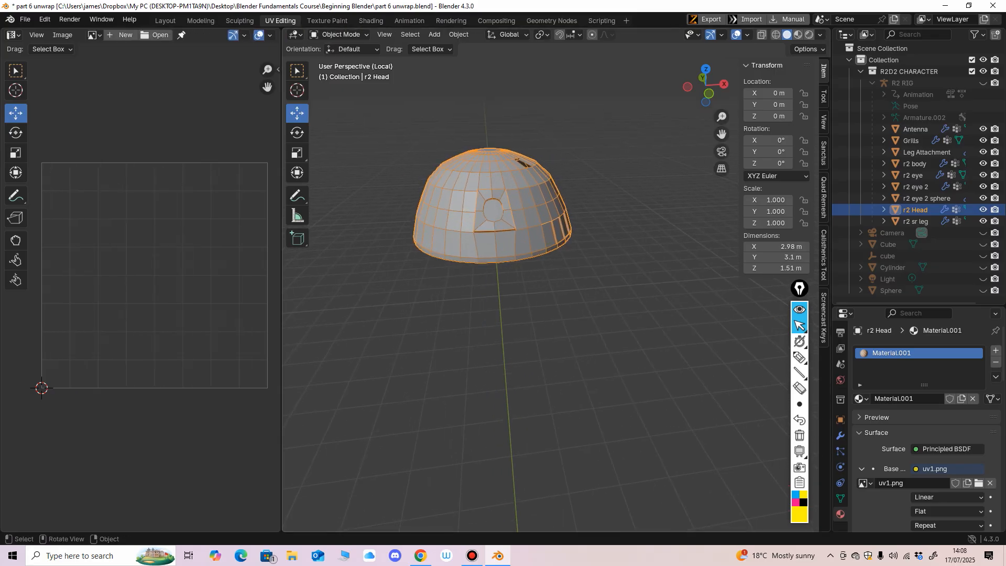
pyautogui.keyDown('shift'); pyautogui.moveTo(492, 220); pyautogui.dragTo(490, 241, button='middle'); pyautogui.keyUp('shift')
pyautogui.scroll(3, 492, 251)
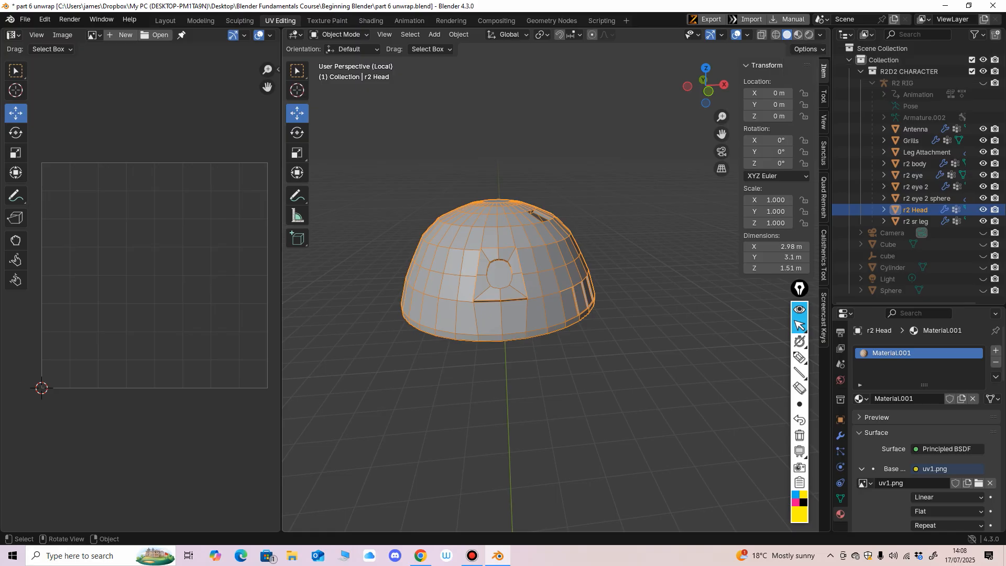
# Leave the head's local view, select the R2 body and isolate it in local view.
pyautogui.moveTo(634, 262)
pyautogui.mouseDown(button='middle')
pyautogui.moveTo(645, 264)
pyautogui.moveTo(624, 250)
pyautogui.mouseUp(button='middle')
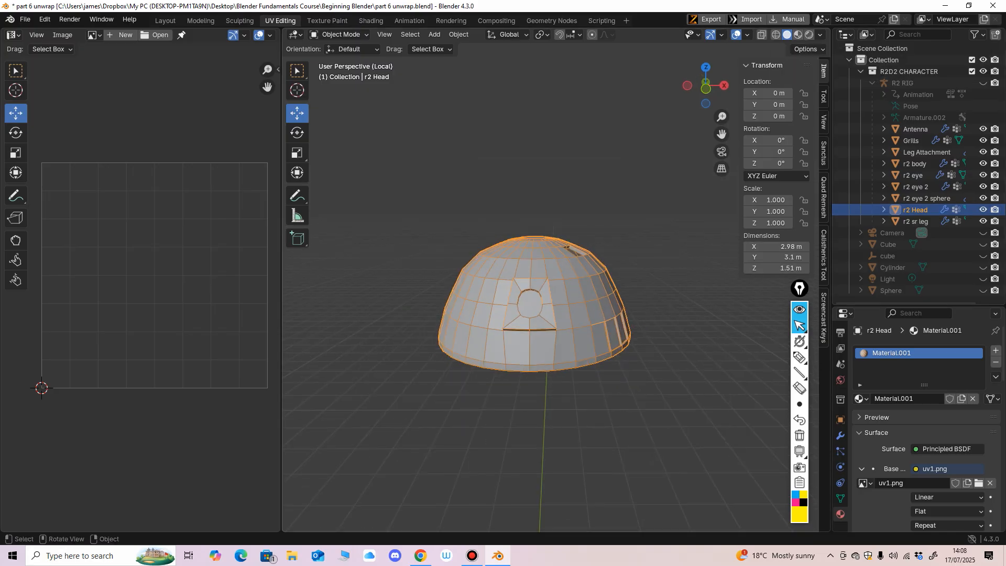
pyautogui.press('KP_Divide')
pyautogui.scroll(4, 550, 294)
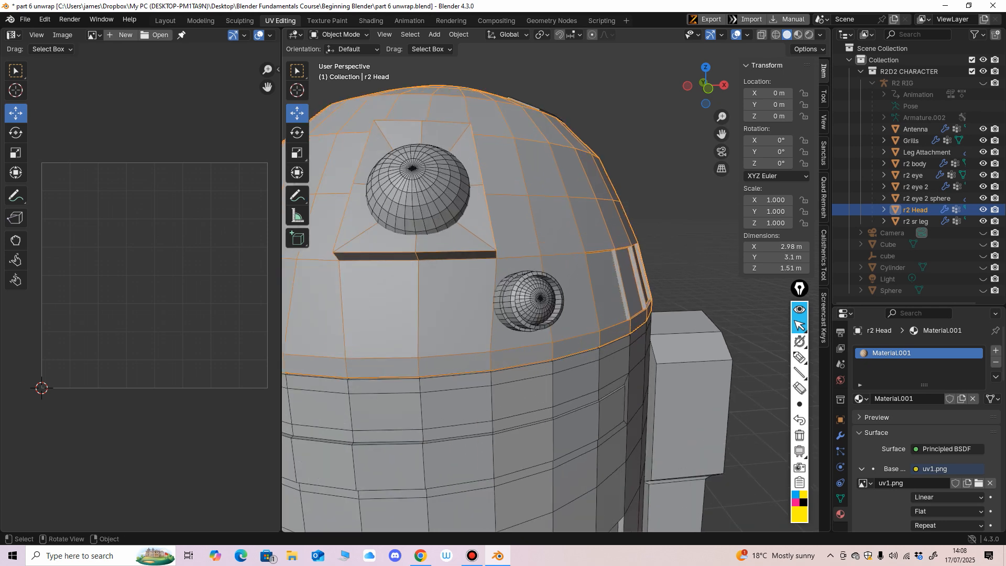
pyautogui.scroll(-4, 549, 294)
pyautogui.moveTo(511, 369); pyautogui.dragTo(522, 254, button='middle')
pyautogui.click(523, 264)
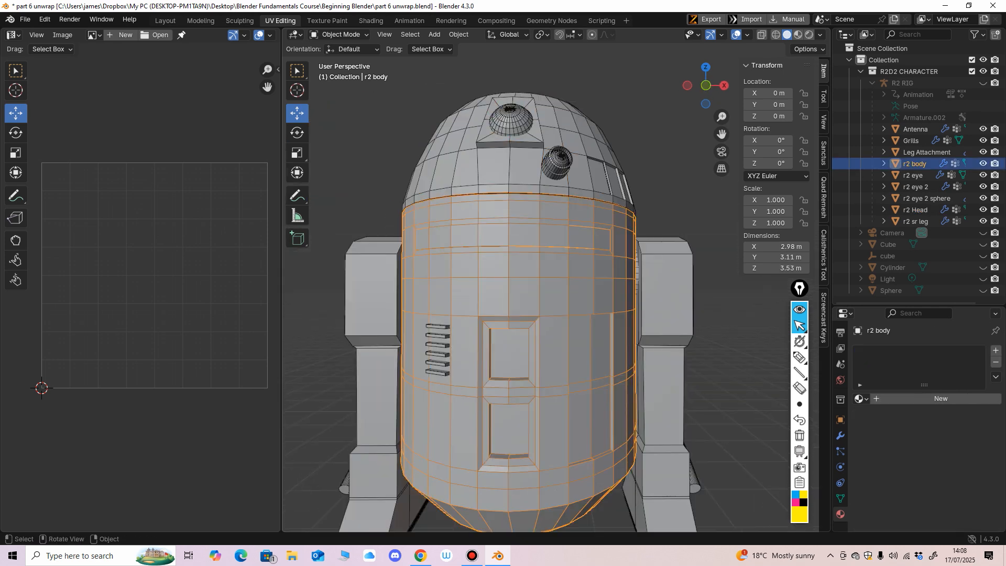
pyautogui.press('KP_Divide')
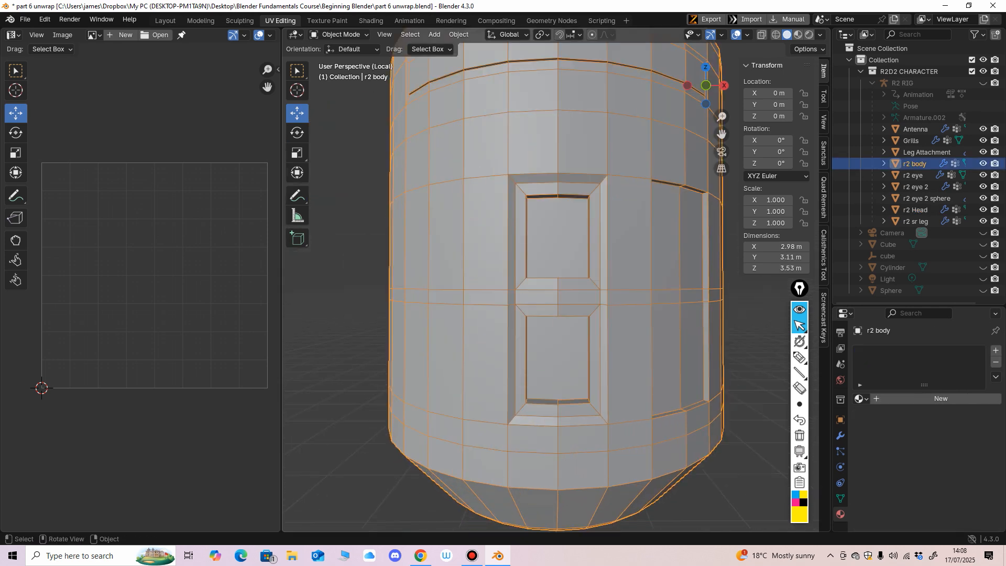
pyautogui.scroll(-5, 548, 285)
pyautogui.moveTo(548, 285); pyautogui.dragTo(491, 293, button='middle')
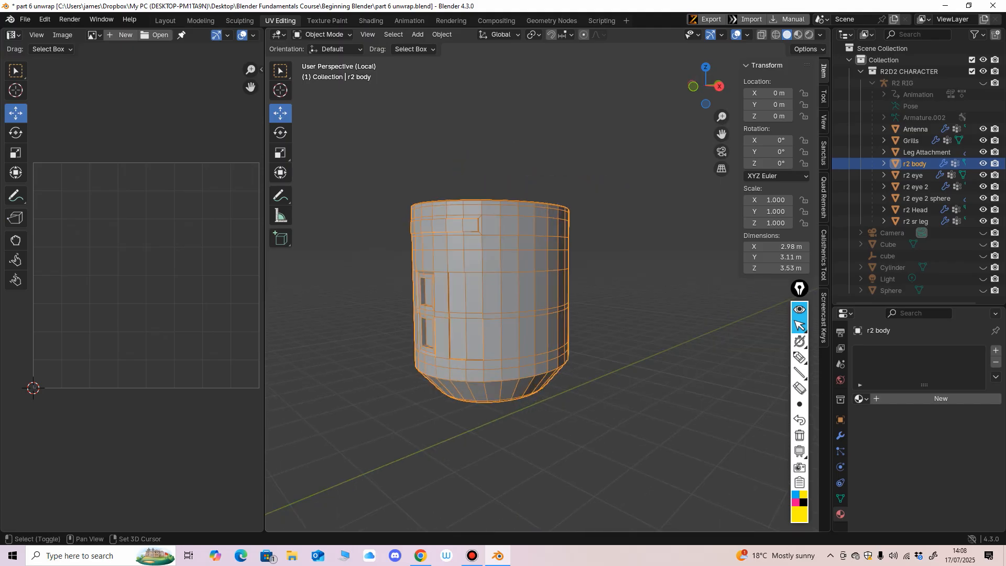
pyautogui.scroll(2, 548, 285)
pyautogui.click(322, 35)
pyautogui.click(320, 58)
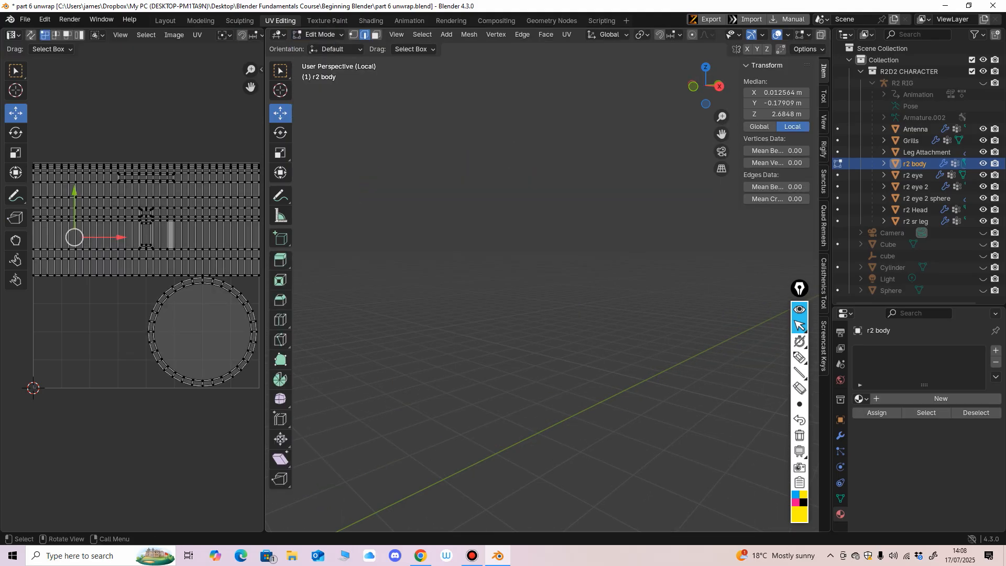
pyautogui.click(320, 35)
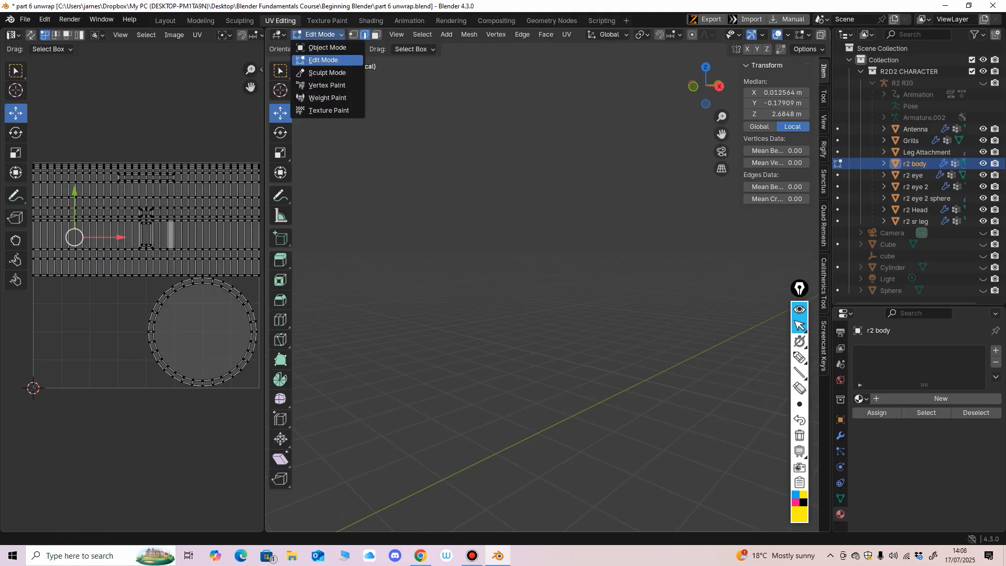
pyautogui.click(321, 47)
pyautogui.moveTo(478, 282)
pyautogui.mouseDown(button='middle')
pyautogui.moveTo(466, 286)
pyautogui.moveTo(451, 324)
pyautogui.moveTo(461, 291)
pyautogui.moveTo(453, 283)
pyautogui.moveTo(452, 314)
pyautogui.moveTo(471, 246)
pyautogui.moveTo(458, 287)
pyautogui.mouseUp(button='middle')
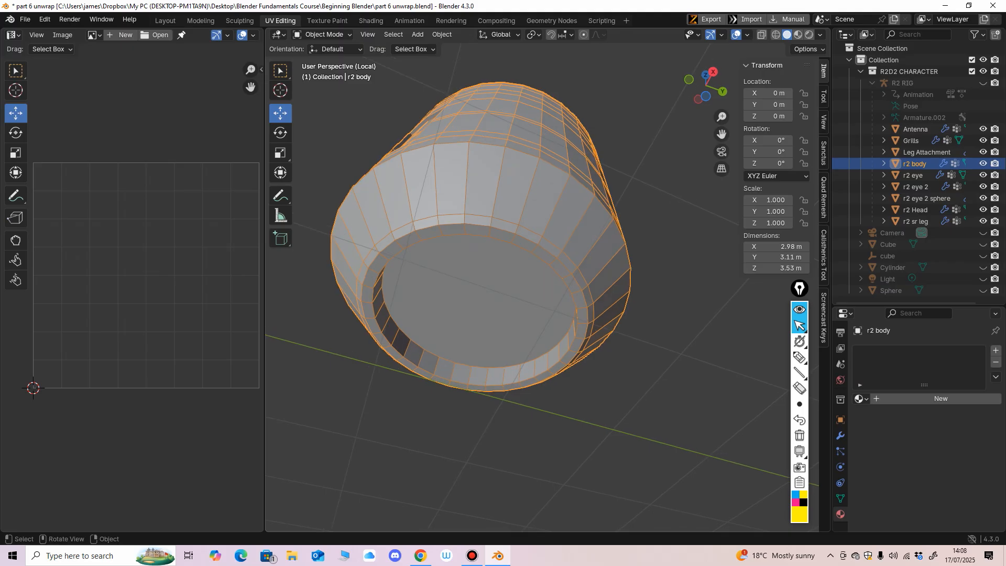
# Put the isolated R2 body into Edit Mode and frame its mesh in the 3D viewport.
pyautogui.click(320, 34)
pyautogui.click(317, 60)
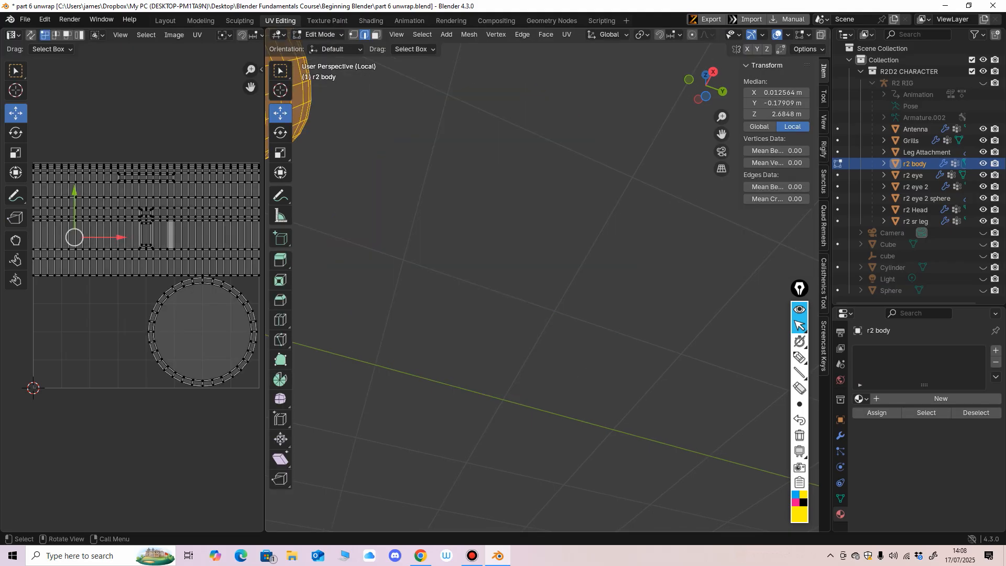
pyautogui.press('KP_Decimal')
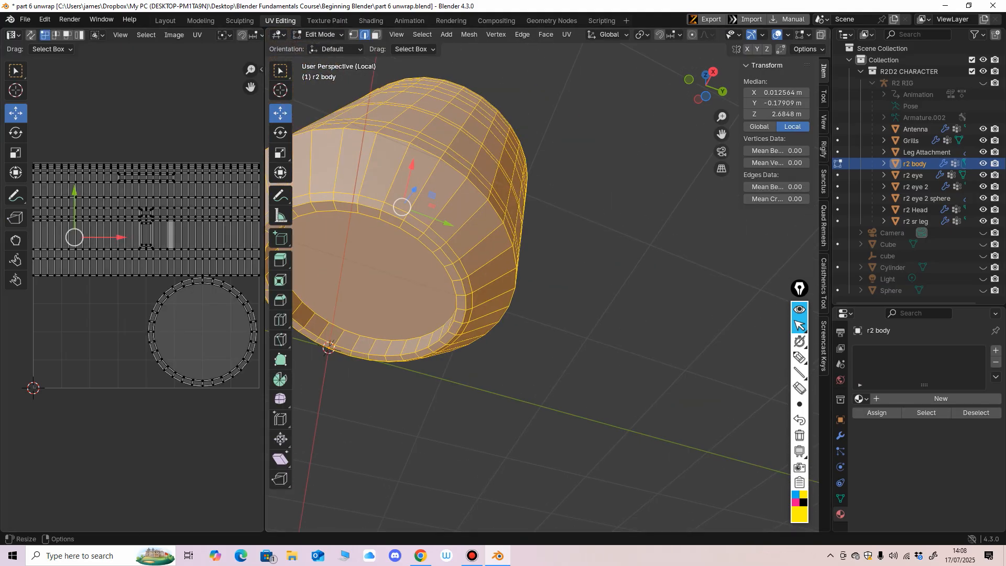
# Resize the split between the UV editor and 3D viewport, bringing the body's UV layout and mesh into view.
pyautogui.moveTo(264, 262); pyautogui.dragTo(386, 262)
pyautogui.scroll(2, 209, 283)
pyautogui.scroll(-1, 209, 283)
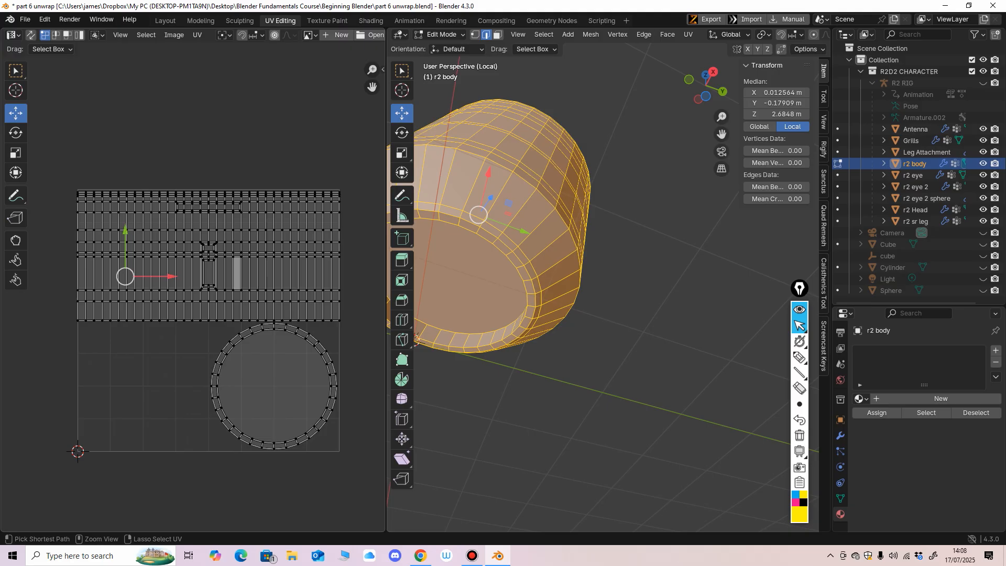
pyautogui.keyDown('shift'); pyautogui.moveTo(209, 282); pyautogui.dragTo(209, 246, button='middle'); pyautogui.keyUp('shift')
pyautogui.keyDown('ctrl'); pyautogui.moveTo(209, 246); pyautogui.dragTo(177, 242, button='middle'); pyautogui.keyUp('ctrl')
pyautogui.moveTo(386, 262); pyautogui.dragTo(355, 262)
pyautogui.scroll(-2, 524, 262)
pyautogui.moveTo(524, 262); pyautogui.dragTo(545, 328, button='middle')
pyautogui.scroll(2, 544, 328)
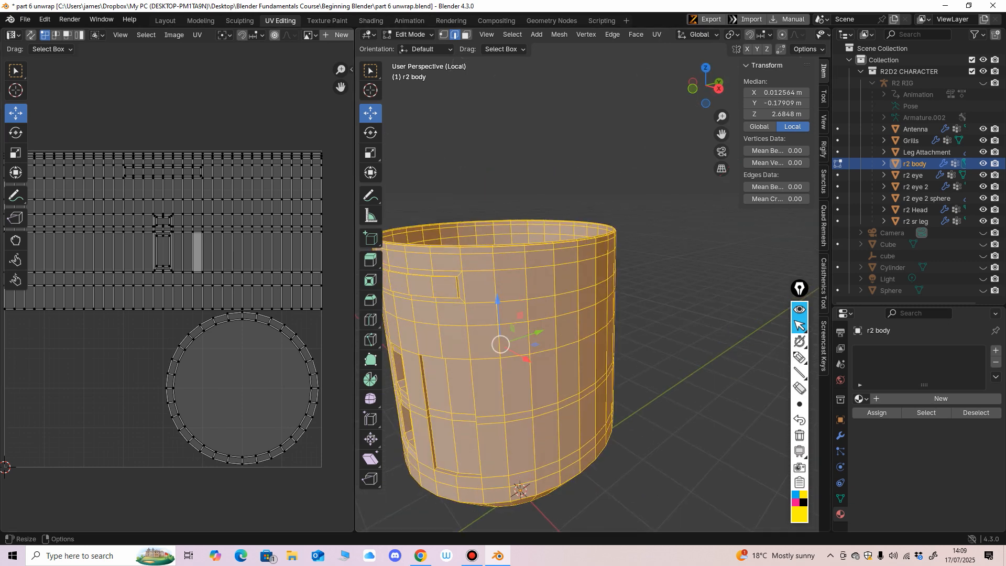
pyautogui.moveTo(355, 257); pyautogui.dragTo(322, 258)
pyautogui.keyDown('shift'); pyautogui.moveTo(497, 314); pyautogui.dragTo(536, 285, button='middle'); pyautogui.keyUp('shift')
pyautogui.scroll(-1, 536, 285)
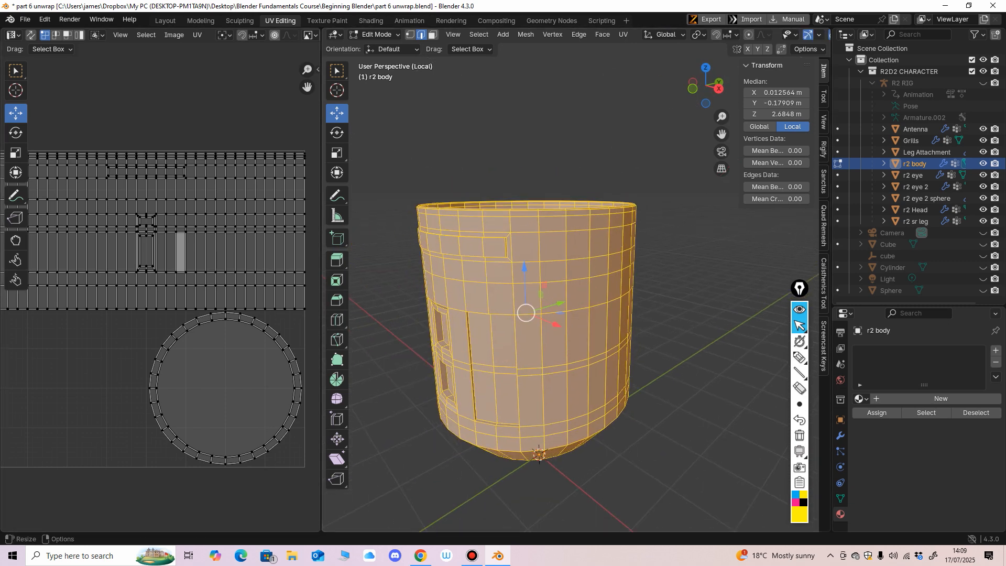
pyautogui.moveTo(322, 285); pyautogui.dragTo(277, 284)
# Select the edge loop around the recessed circular cap under the body and mark it as a seam.
pyautogui.moveTo(524, 272); pyautogui.dragTo(466, 267, button='middle')
pyautogui.click(561, 195)
pyautogui.moveTo(561, 209); pyautogui.dragTo(569, 76, button='middle')
pyautogui.scroll(3, 568, 126)
pyautogui.click(473, 151)
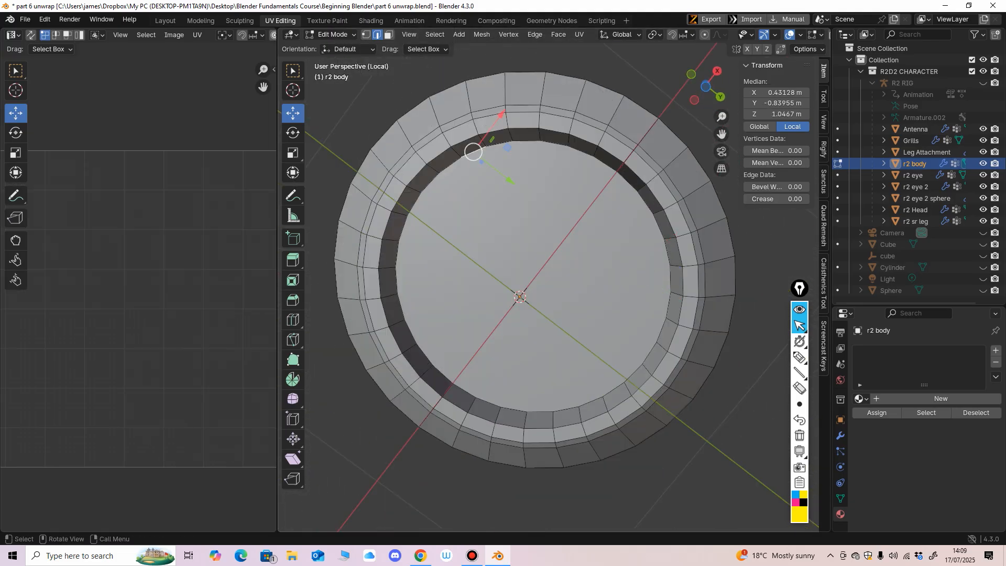
pyautogui.click(435, 34)
pyautogui.moveTo(472, 212)
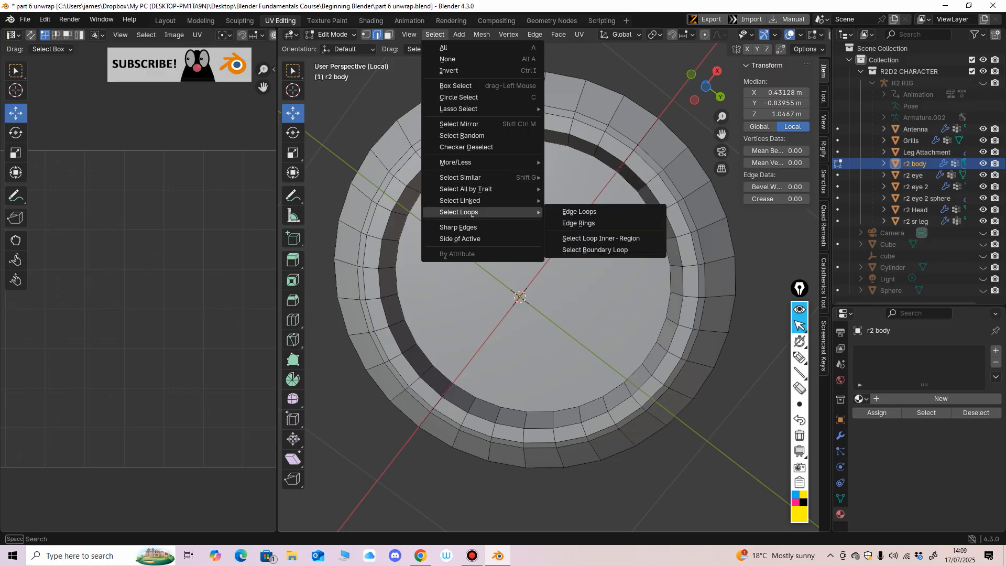
pyautogui.click(571, 211)
pyautogui.hotkey('ctrl', 'e')
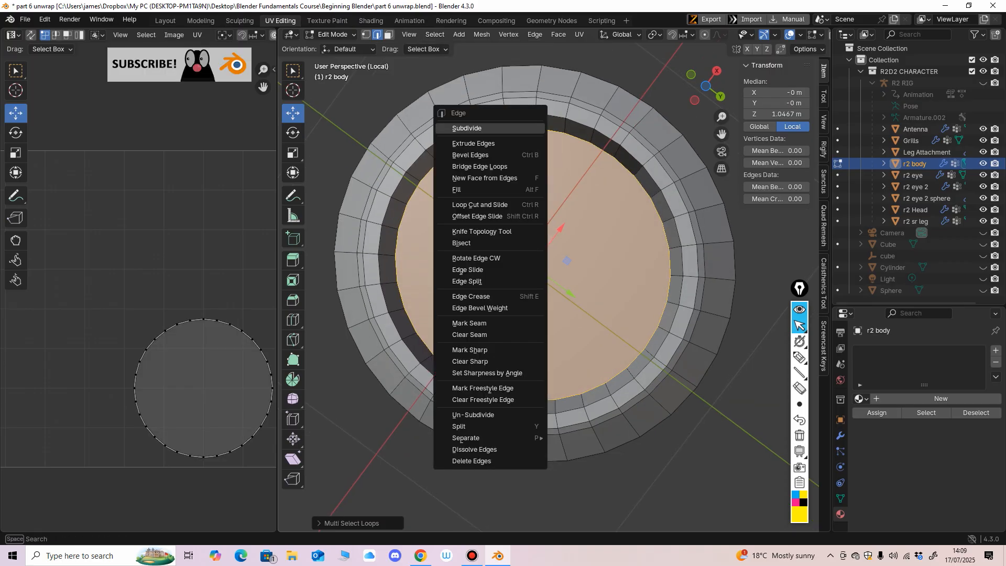
pyautogui.click(489, 323)
pyautogui.moveTo(489, 322); pyautogui.dragTo(440, 409, button='middle')
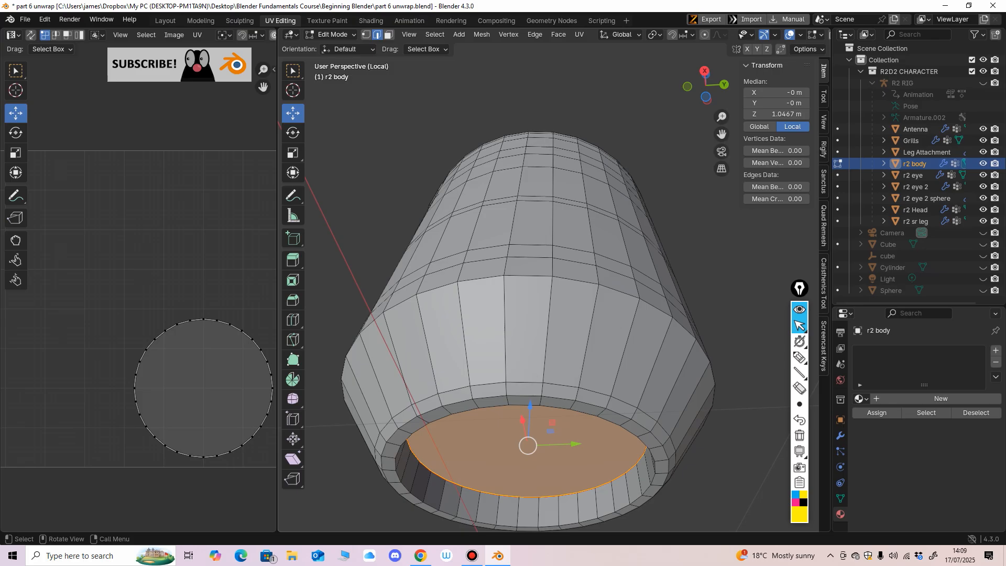
# Turn on the Screencast Keys display for the viewport.
pyautogui.click(822, 345)
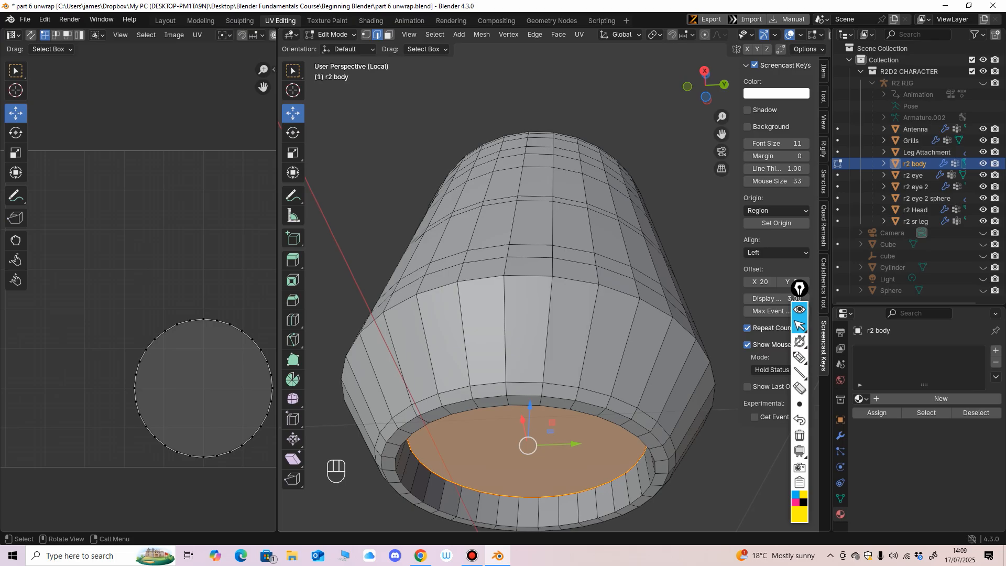
pyautogui.moveTo(277, 283); pyautogui.dragTo(265, 283)
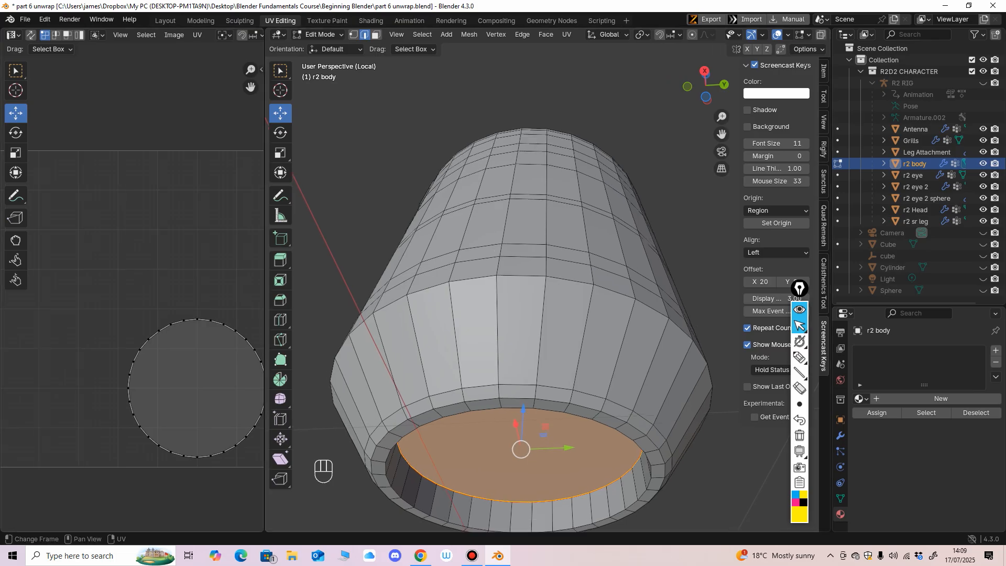
pyautogui.keyDown('ctrl'); pyautogui.moveTo(157, 314); pyautogui.dragTo(139, 333, button='middle'); pyautogui.keyUp('ctrl')
# Circle the on-screen mouse indicator in yellow, erase the annotation and return to the normal pointer.
pyautogui.click(799, 357)
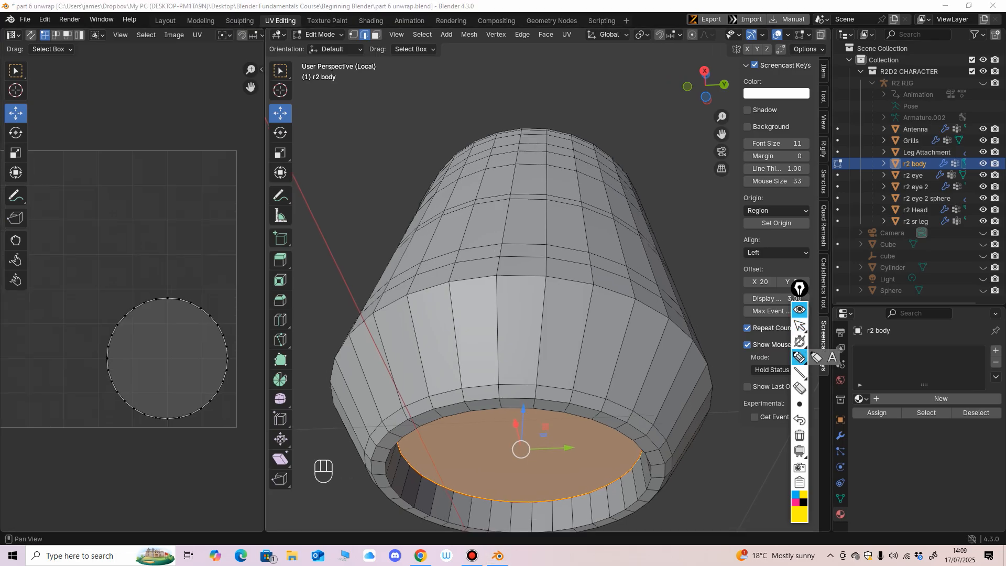
pyautogui.moveTo(306, 446); pyautogui.dragTo(313, 443)
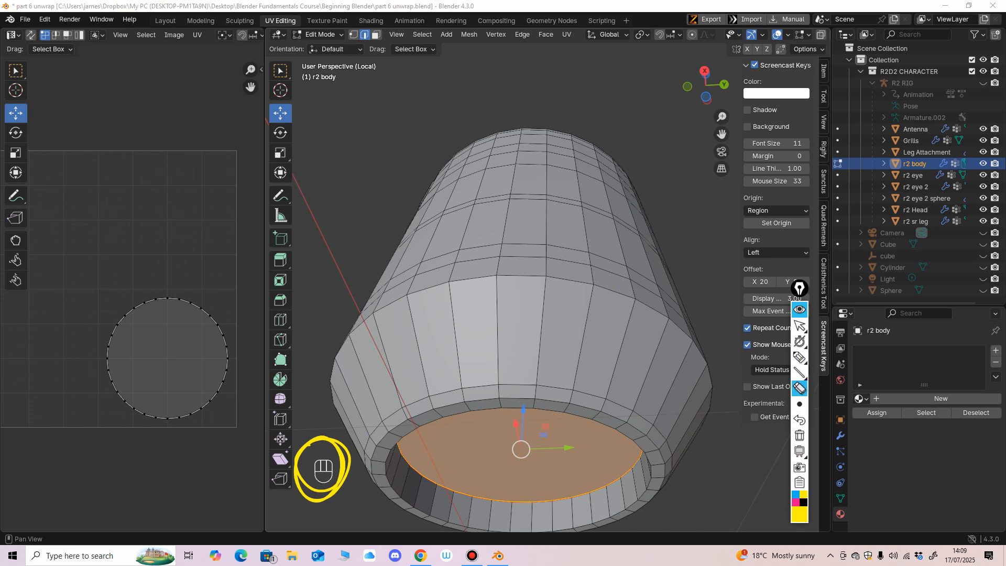
pyautogui.click(799, 325)
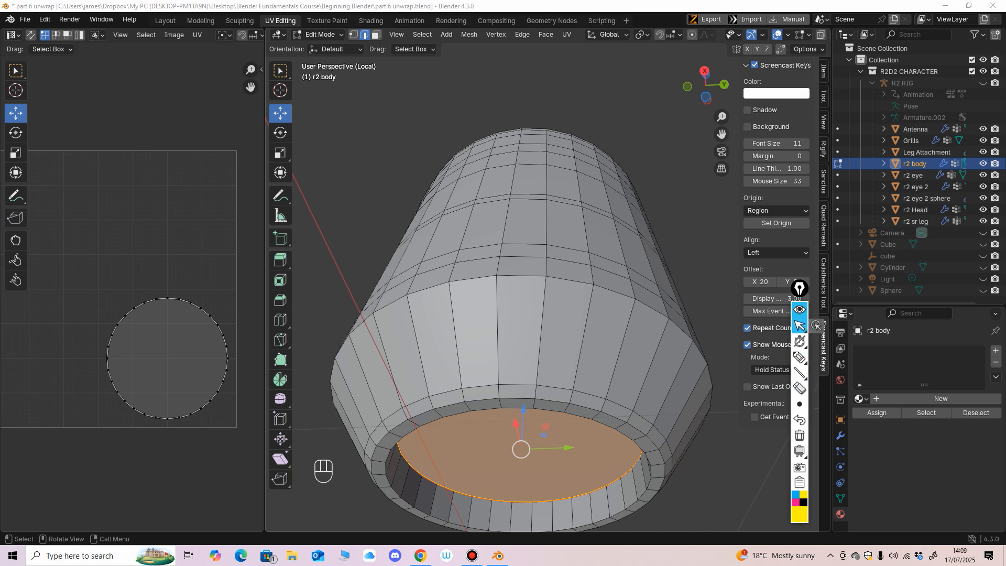
# Select the vertical line of edges down the centre of the body's back, up to the rim, and mark it as a seam.
pyautogui.moveTo(524, 315); pyautogui.dragTo(315, 315, button='middle')
pyautogui.keyDown('shift'); pyautogui.moveTo(571, 293); pyautogui.dragTo(496, 330, button='middle'); pyautogui.keyUp('shift')
pyautogui.scroll(2, 542, 296)
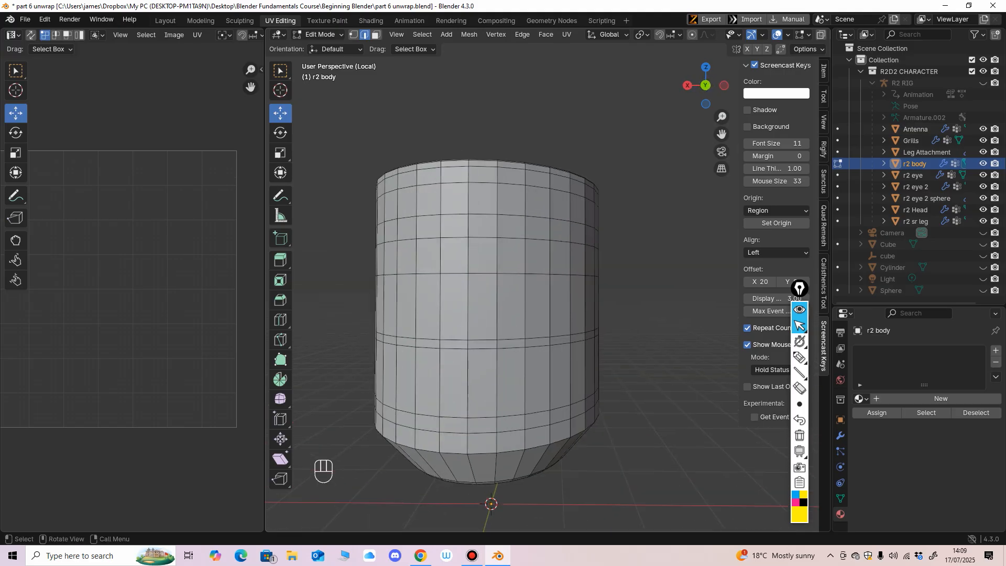
pyautogui.keyDown('alt'); pyautogui.moveTo(542, 296); pyautogui.dragTo(544, 303, button='middle'); pyautogui.keyUp('alt')
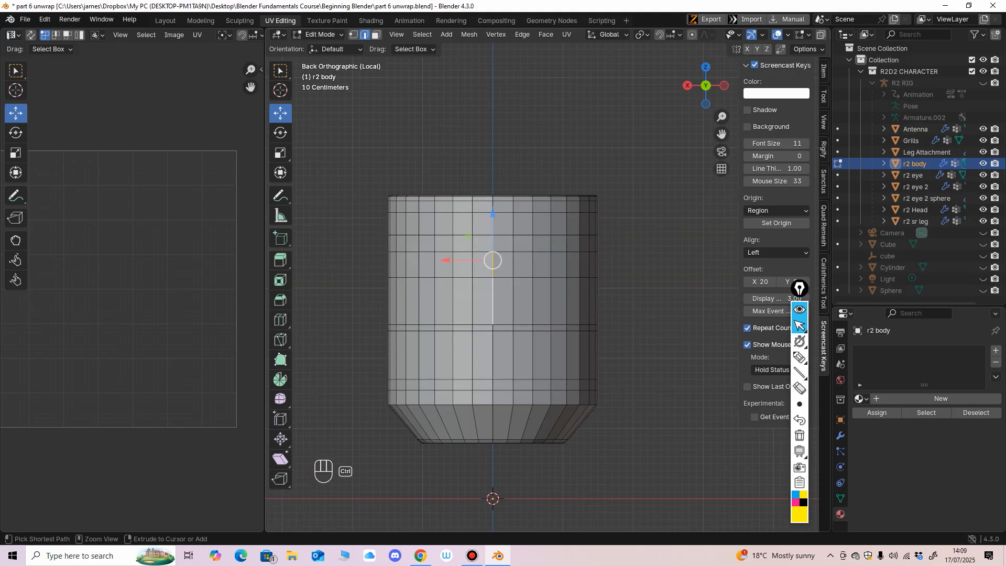
pyautogui.scroll(1, 548, 280)
pyautogui.moveTo(548, 281); pyautogui.dragTo(516, 382, button='middle')
pyautogui.scroll(-6, 511, 246)
pyautogui.keyDown('shift'); pyautogui.moveTo(516, 293); pyautogui.dragTo(505, 406, button='middle'); pyautogui.keyUp('shift')
pyautogui.scroll(2, 505, 406)
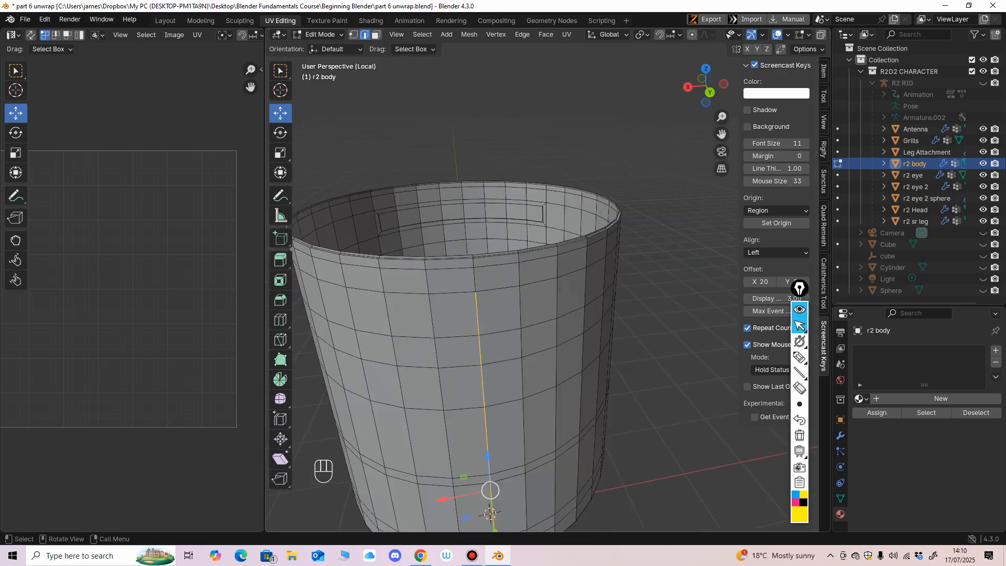
pyautogui.moveTo(505, 367); pyautogui.dragTo(629, 335, button='middle')
pyautogui.moveTo(529, 335); pyautogui.dragTo(469, 341, button='middle')
pyautogui.rightClick(469, 341)
pyautogui.click(470, 341)
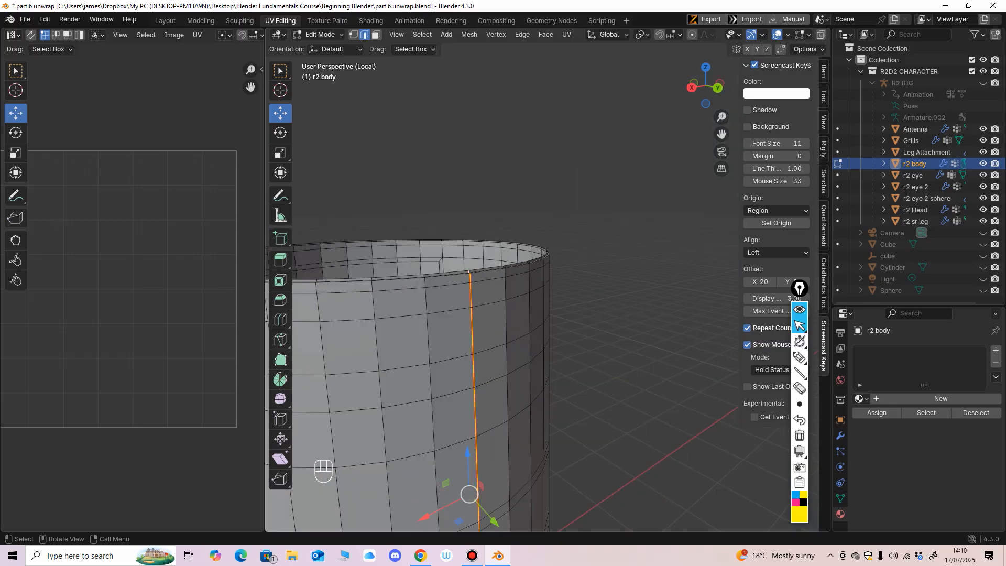
# Select the outer edges around the double-recess front panel of the body and mark them as a seam.
pyautogui.moveTo(265, 231); pyautogui.dragTo(242, 231)
pyautogui.keyDown('ctrl'); pyautogui.moveTo(63, 232); pyautogui.dragTo(63, 259, button='middle'); pyautogui.keyUp('ctrl')
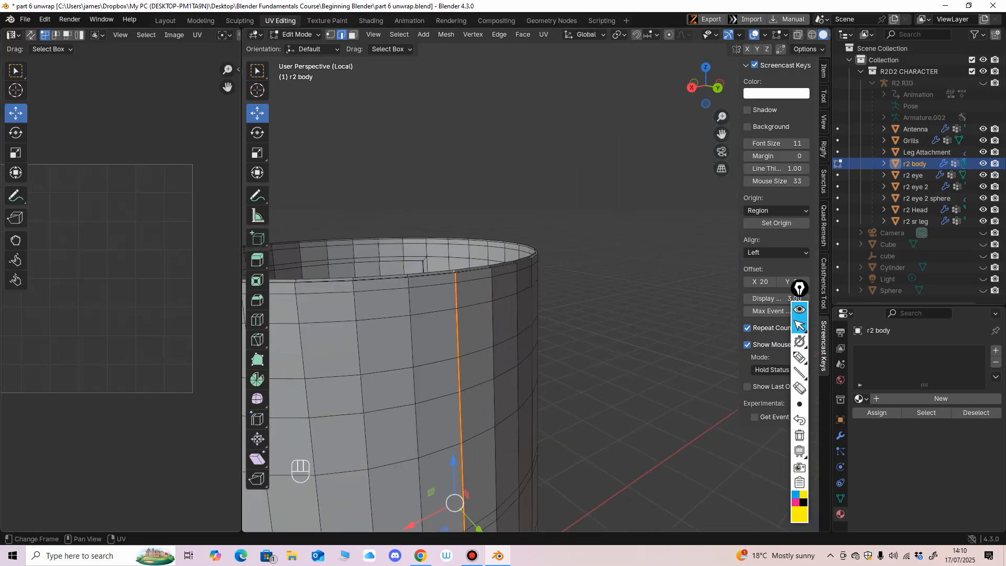
pyautogui.moveTo(242, 251); pyautogui.dragTo(199, 251)
pyautogui.moveTo(398, 293); pyautogui.dragTo(516, 235, button='middle')
pyautogui.keyDown('shift'); pyautogui.click(479, 175); pyautogui.keyUp('shift')
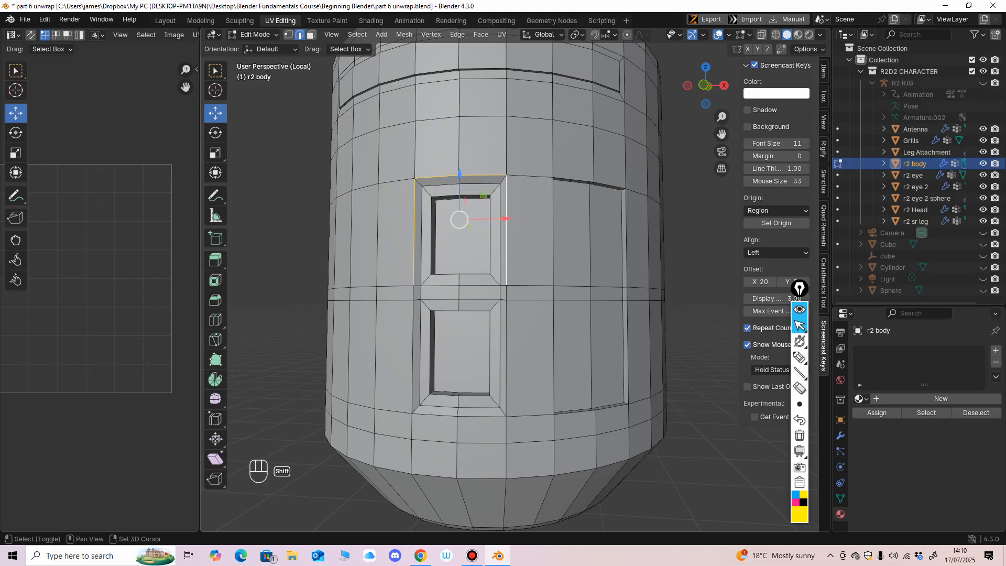
pyautogui.keyDown('shift'); pyautogui.click(506, 357); pyautogui.keyUp('shift')
pyautogui.moveTo(506, 356); pyautogui.dragTo(401, 399, button='middle')
pyautogui.hotkey('ctrl', 'e')
pyautogui.click(464, 367)
# Select the whole body mesh and unwrap it with the Minimum Stretch method.
pyautogui.moveTo(257, 380); pyautogui.dragTo(371, 387, button='middle')
pyautogui.scroll(-2, 371, 388)
pyautogui.press('a')
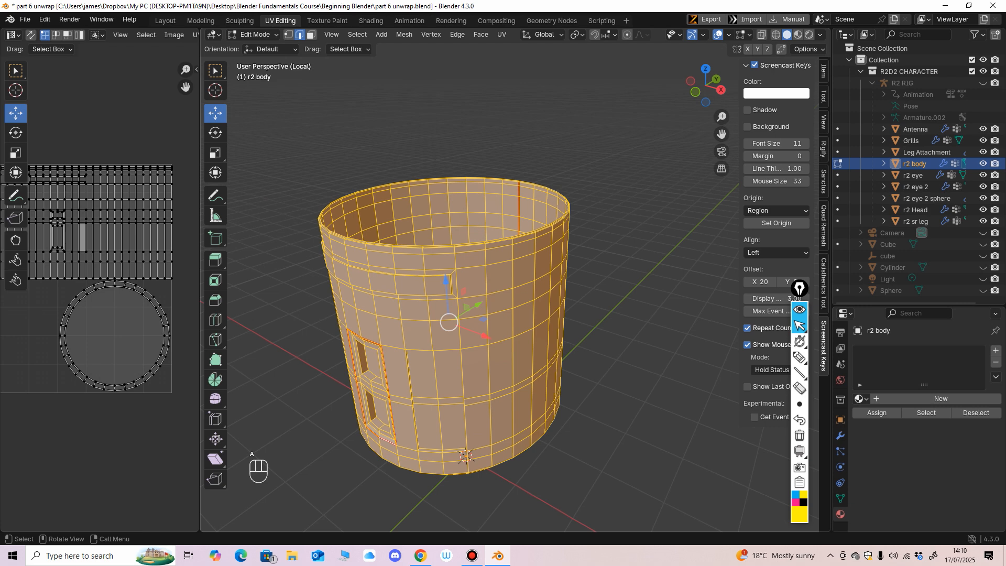
pyautogui.moveTo(461, 366); pyautogui.dragTo(466, 341, button='middle')
pyautogui.press('u')
pyautogui.moveTo(498, 341)
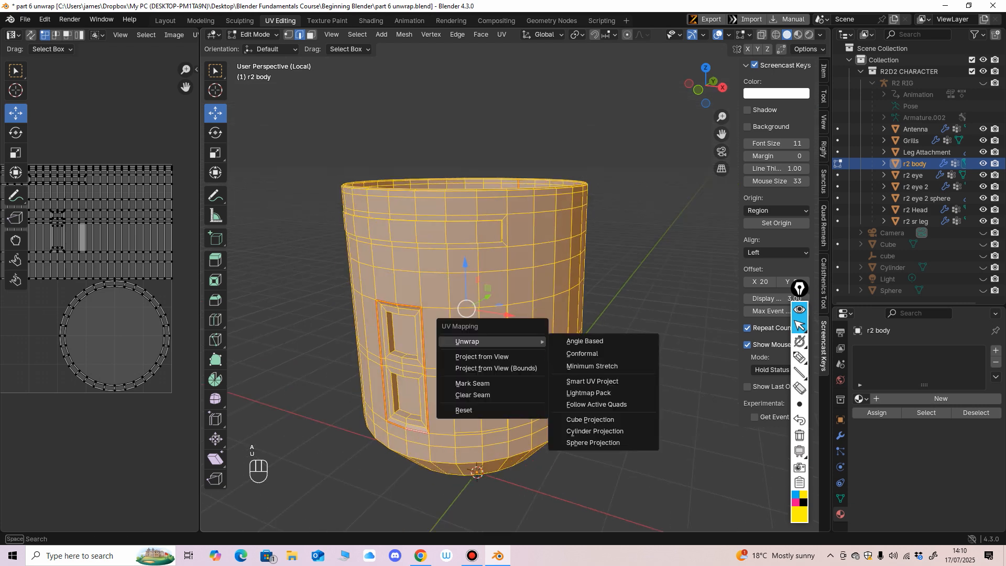
pyautogui.click(592, 365)
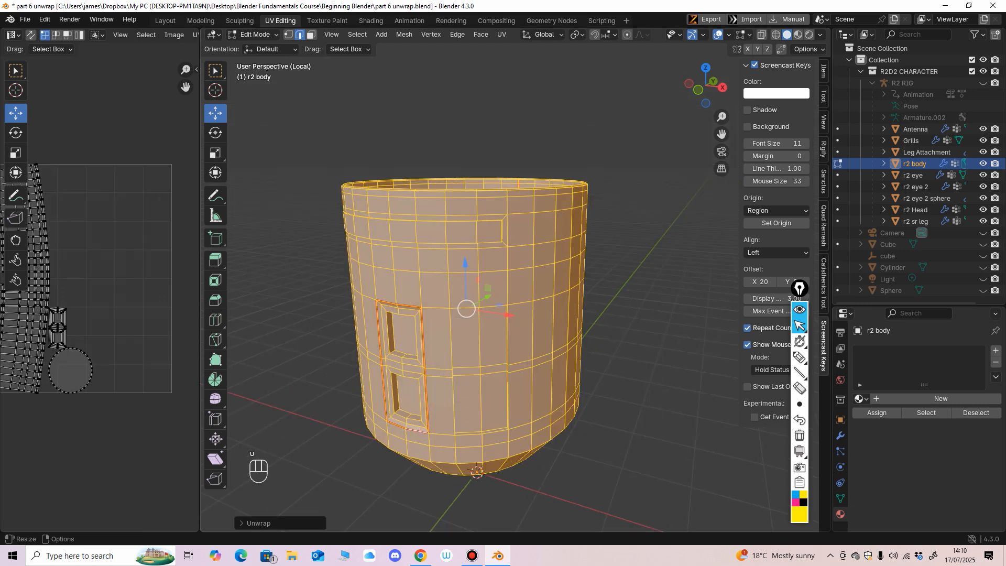
# Widen the UV editor, select all of the body's UV islands and rotate them about 90° counterclockwise so the main strip lies horizontally.
pyautogui.moveTo(200, 361); pyautogui.dragTo(455, 361)
pyautogui.keyDown('shift'); pyautogui.moveTo(141, 353); pyautogui.dragTo(170, 321, button='middle'); pyautogui.keyUp('shift')
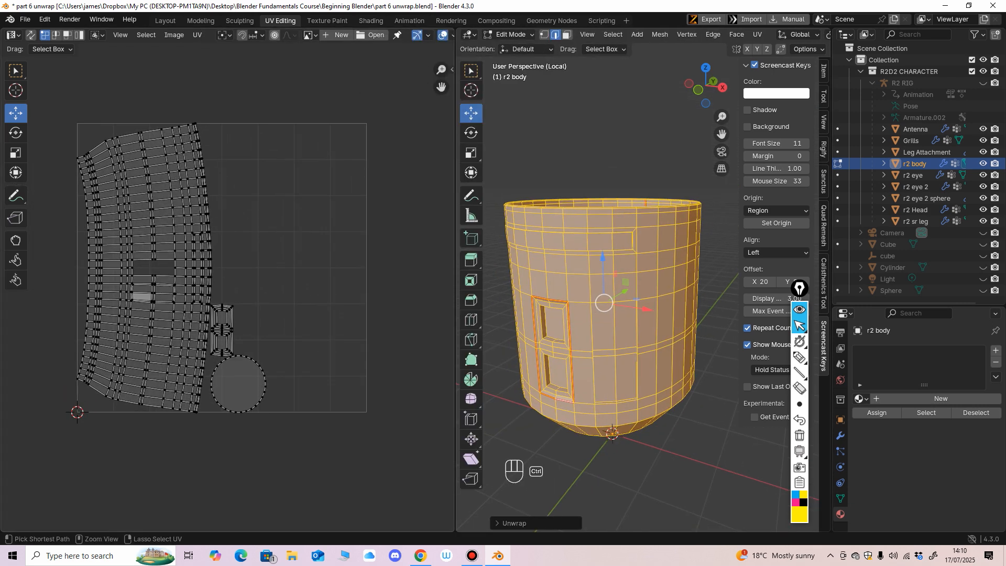
pyautogui.scroll(-1, 226, 293)
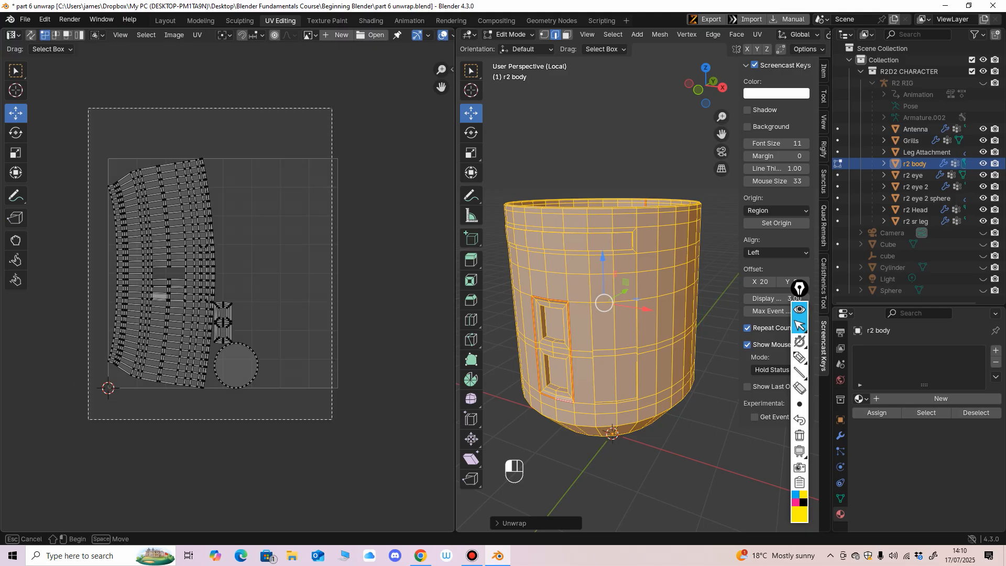
pyautogui.press('a')
pyautogui.hotkey('alt', 'a')
pyautogui.press('a')
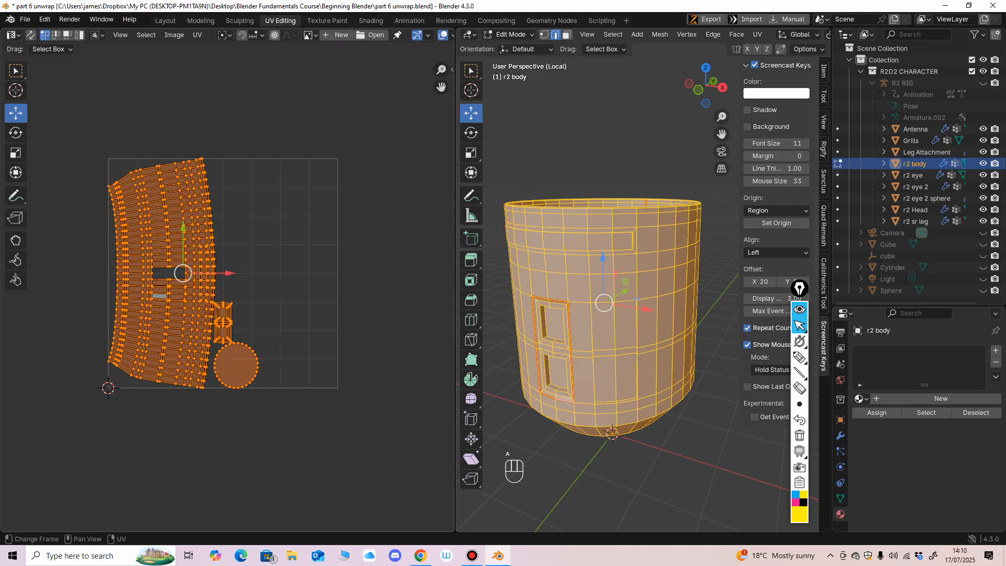
pyautogui.click(15, 133)
pyautogui.moveTo(220, 236); pyautogui.dragTo(163, 251)
pyautogui.moveTo(164, 251); pyautogui.dragTo(236, 226, button='middle')
# Move the rotated UV islands so the main body strip sits across the upper half of the UV square.
pyautogui.click(16, 112)
pyautogui.moveTo(260, 274); pyautogui.dragTo(321, 205)
pyautogui.keyDown('shift'); pyautogui.moveTo(321, 205); pyautogui.dragTo(261, 235, button='middle'); pyautogui.keyUp('shift')
pyautogui.moveTo(261, 235); pyautogui.dragTo(249, 223)
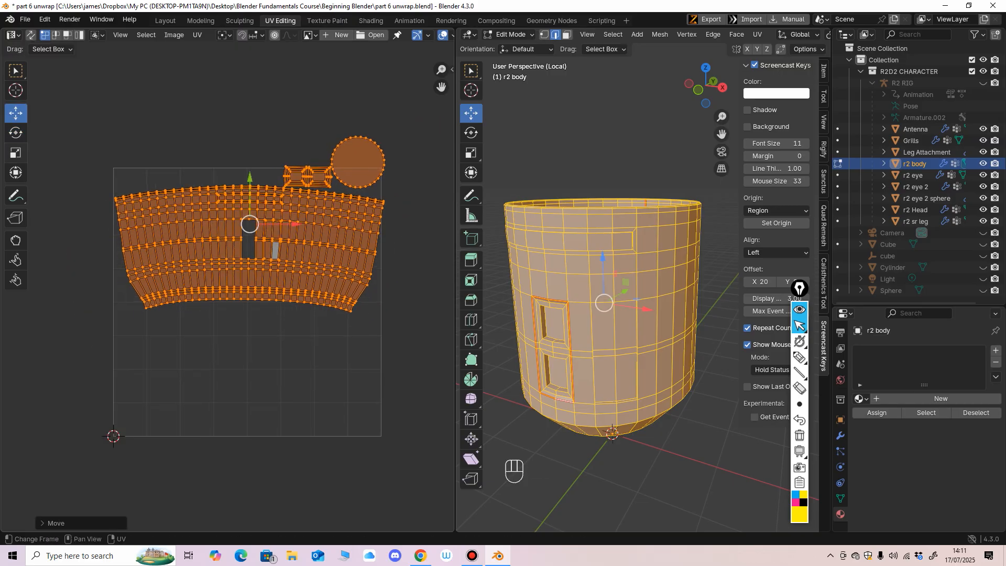
# Scale all of the body's UV islands down slightly and reposition them so the main strip fits inside the UV square.
pyautogui.hotkey('shift', 'space')
pyautogui.press('s')
pyautogui.moveTo(228, 269); pyautogui.dragTo(230, 266)
pyautogui.hotkey('shift', 'space')
pyautogui.press('g')
pyautogui.moveTo(250, 224); pyautogui.dragTo(271, 246)
pyautogui.hotkey('shift', 'space')
pyautogui.press('s')
# Move the circular base island and the recessed-panel island side by side into the empty space below the main body strip.
pyautogui.moveTo(359, 128); pyautogui.dragTo(389, 156)
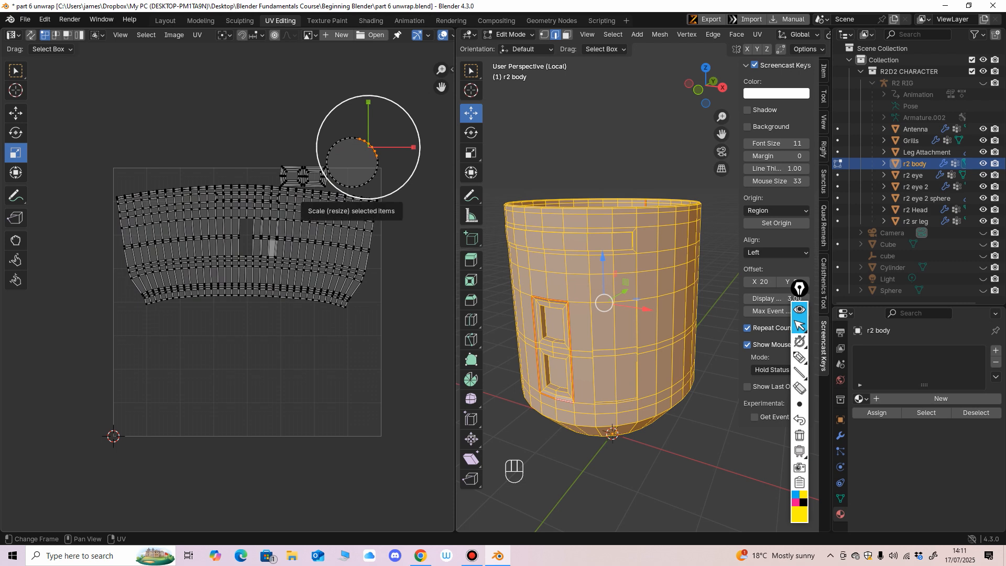
pyautogui.hotkey('ctrl', 'l')
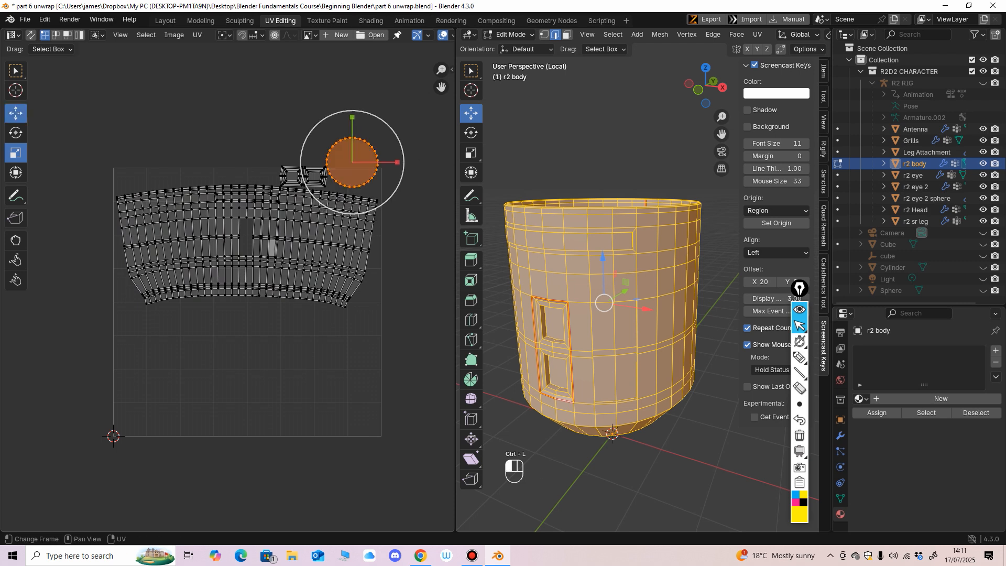
pyautogui.moveTo(352, 162); pyautogui.dragTo(323, 361)
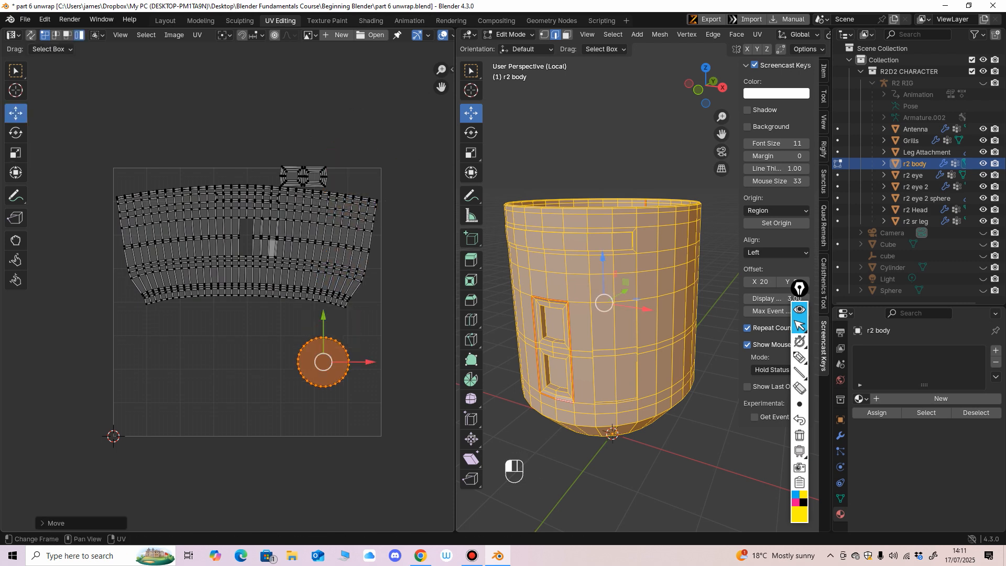
pyautogui.click(304, 176)
pyautogui.moveTo(304, 176); pyautogui.dragTo(198, 322)
pyautogui.click(323, 361)
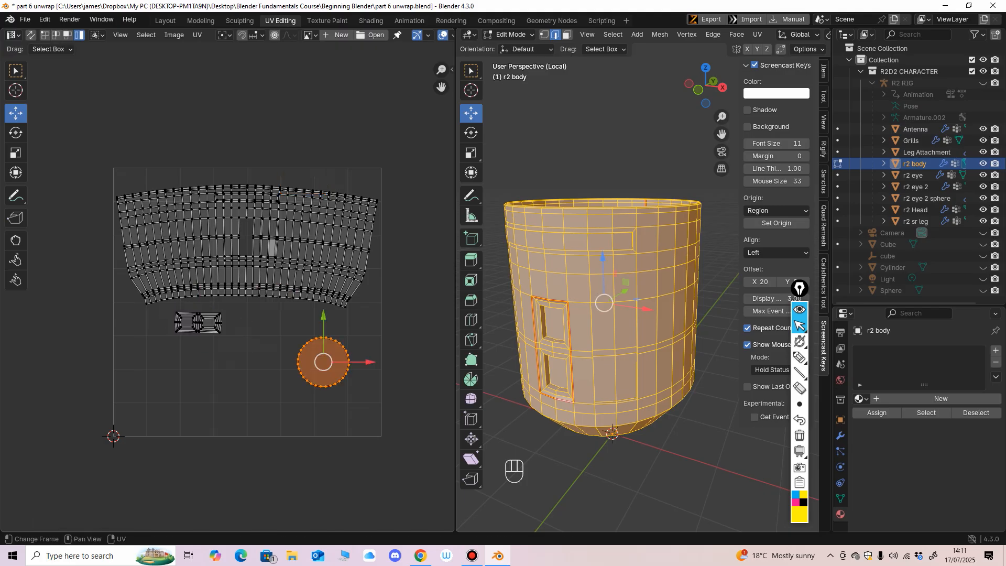
pyautogui.moveTo(323, 361); pyautogui.dragTo(263, 332)
# Narrow the UV editor to enlarge the 3D view and return the body to Object Mode.
pyautogui.scroll(-1, 228, 302)
pyautogui.keyDown('ctrl'); pyautogui.moveTo(228, 302); pyautogui.dragTo(228, 318, button='middle'); pyautogui.keyUp('ctrl')
pyautogui.moveTo(228, 318); pyautogui.dragTo(180, 318, button='middle')
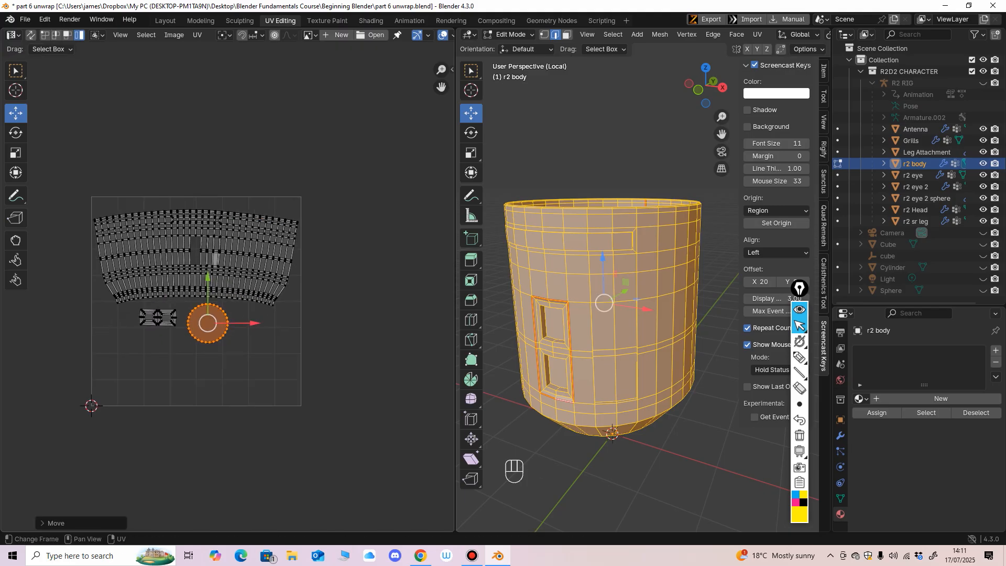
pyautogui.moveTo(454, 303); pyautogui.dragTo(277, 302)
pyautogui.moveTo(419, 302); pyautogui.dragTo(404, 307, button='middle')
pyautogui.click(333, 34)
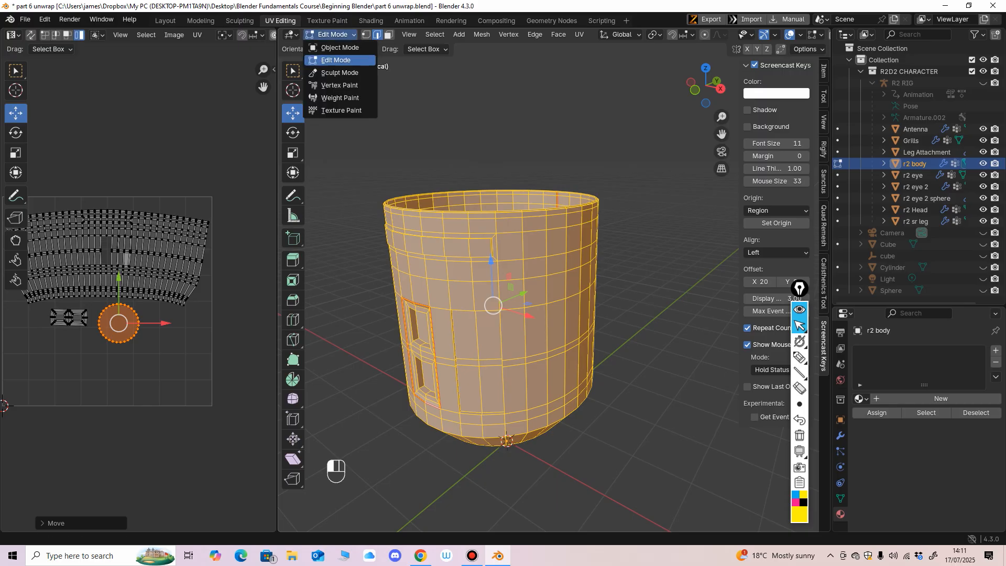
pyautogui.click(335, 48)
# Assign the existing Material.001 to the r2 body and rename the material as UV Checker.
pyautogui.moveTo(523, 293); pyautogui.dragTo(528, 293, button='middle')
pyautogui.keyDown('shift'); pyautogui.moveTo(529, 294); pyautogui.dragTo(442, 320, button='middle'); pyautogui.keyUp('shift')
pyautogui.click(442, 320)
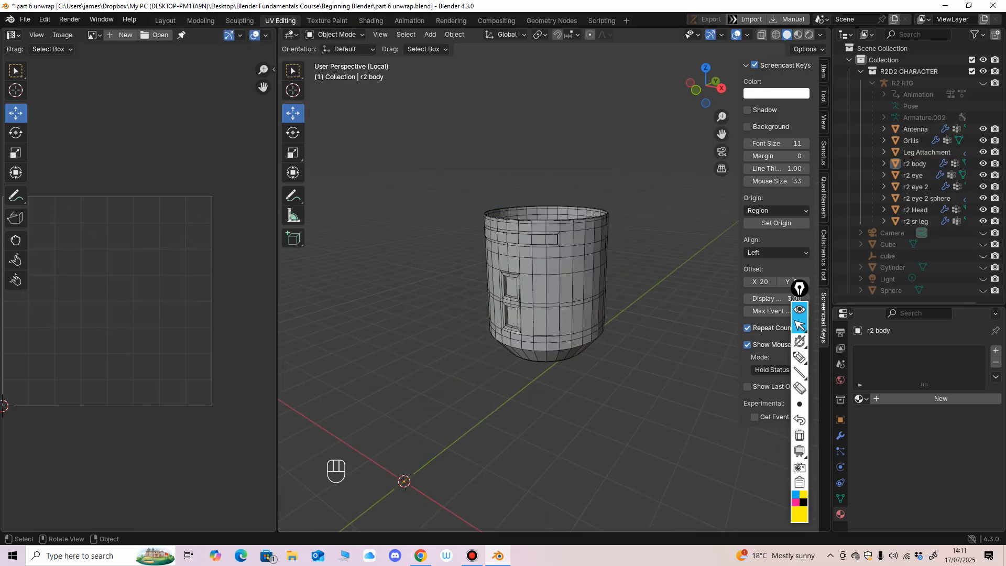
pyautogui.click(545, 284)
pyautogui.click(860, 399)
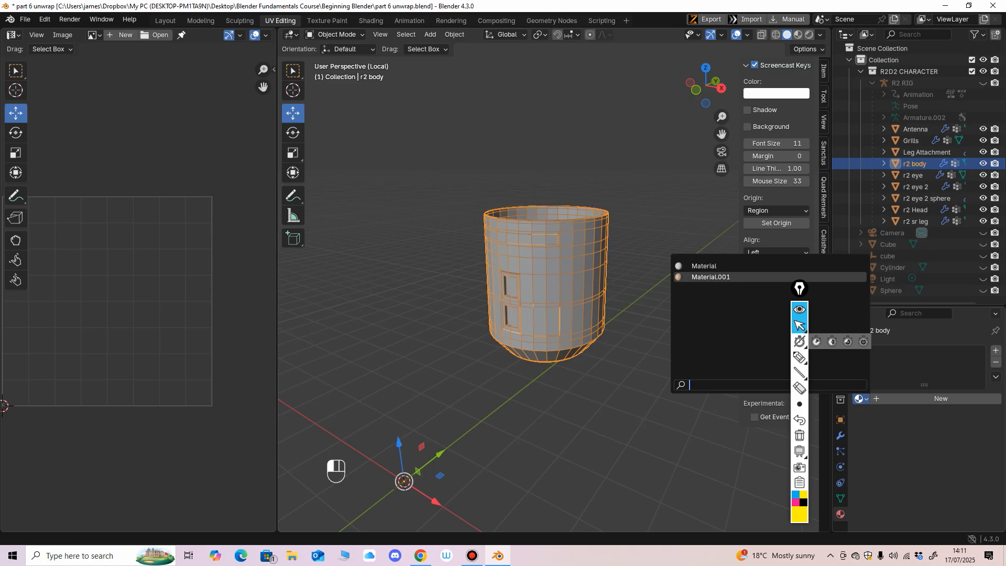
pyautogui.click(723, 277)
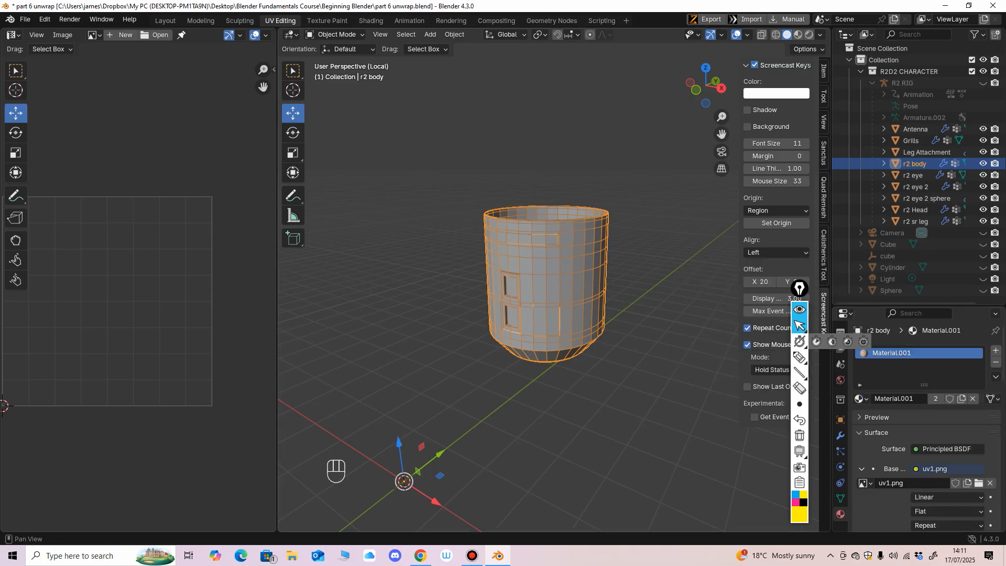
pyautogui.click(799, 310)
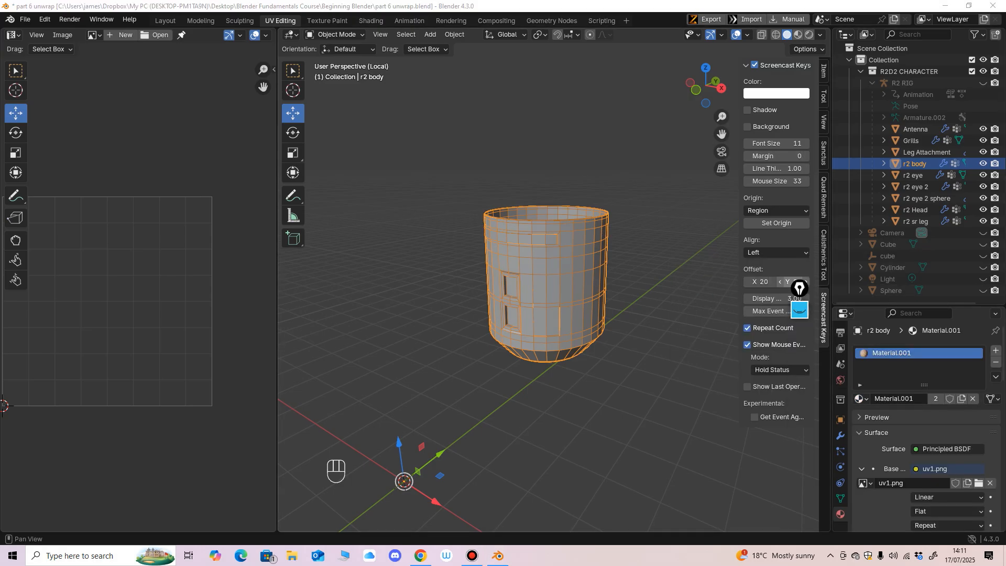
pyautogui.doubleClick(891, 352)
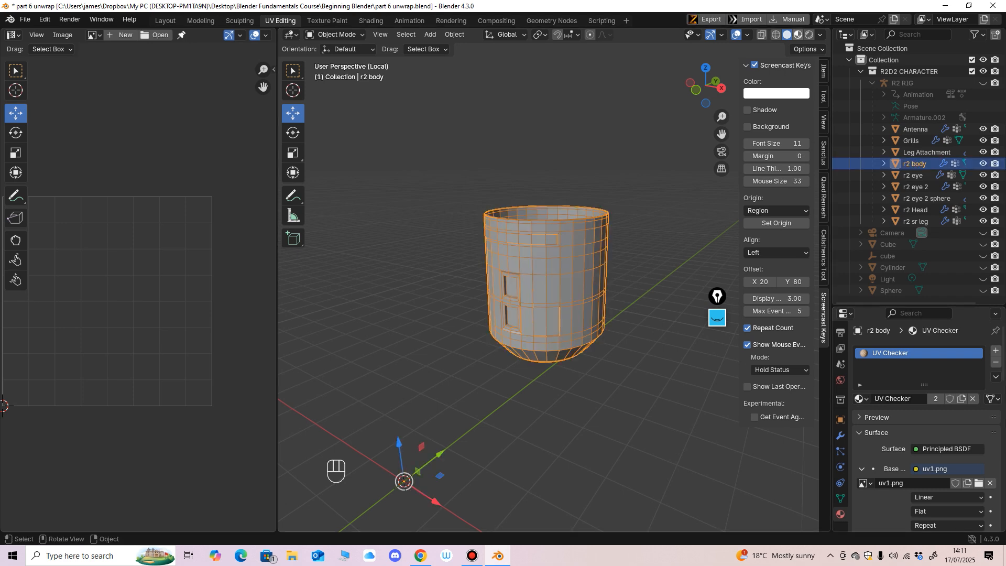
# Display the body in Material Preview shading and frame it closely around the recessed front panel.
pyautogui.click(797, 34)
pyautogui.moveTo(546, 282); pyautogui.dragTo(581, 281, button='middle')
pyautogui.keyDown('ctrl'); pyautogui.moveTo(529, 293); pyautogui.dragTo(529, 320, button='middle'); pyautogui.keyUp('ctrl')
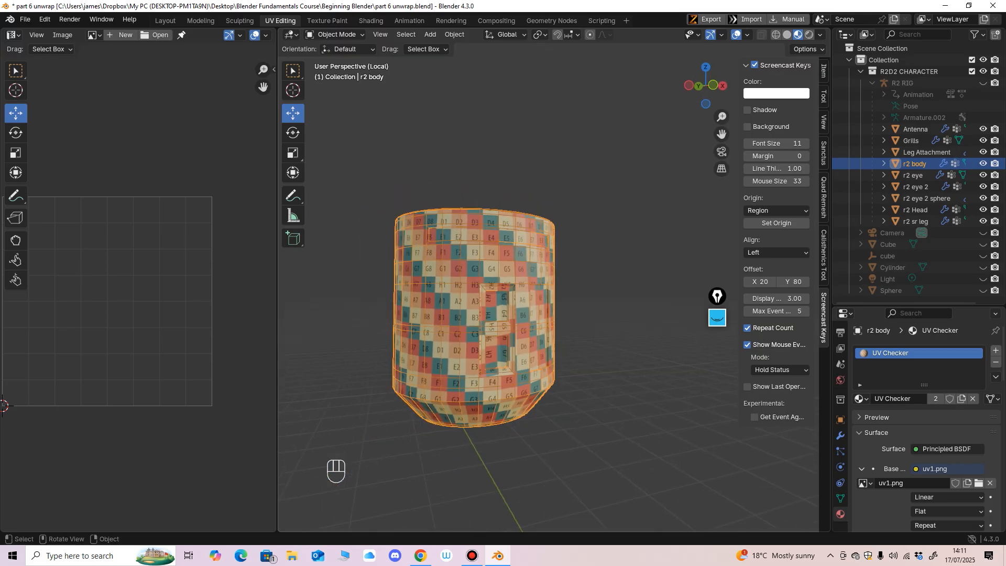
pyautogui.scroll(3, 540, 288)
pyautogui.moveTo(471, 293); pyautogui.dragTo(511, 273, button='middle')
pyautogui.scroll(-3, 529, 283)
pyautogui.scroll(-3, 519, 267)
pyautogui.scroll(3, 518, 267)
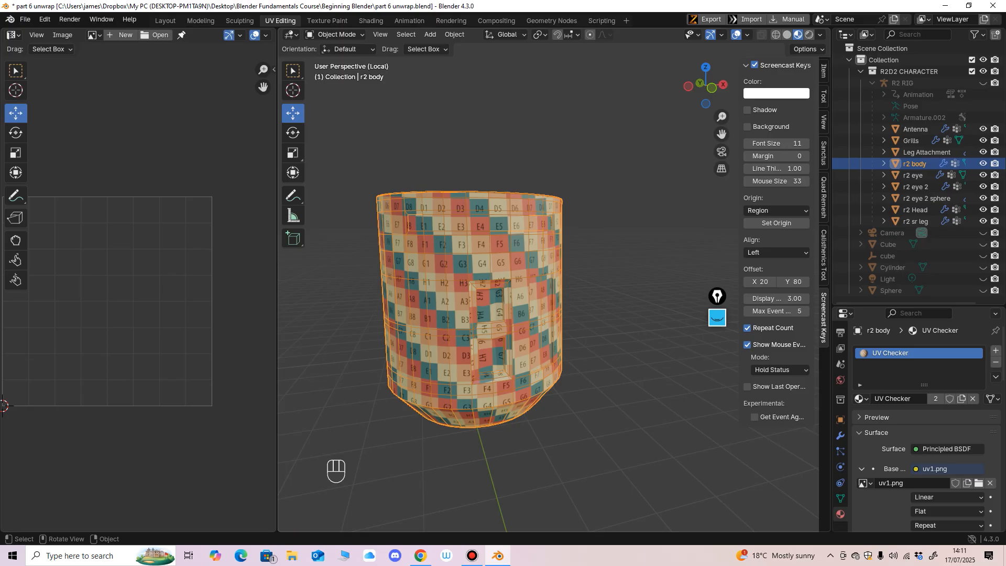
pyautogui.press('KP_Decimal')
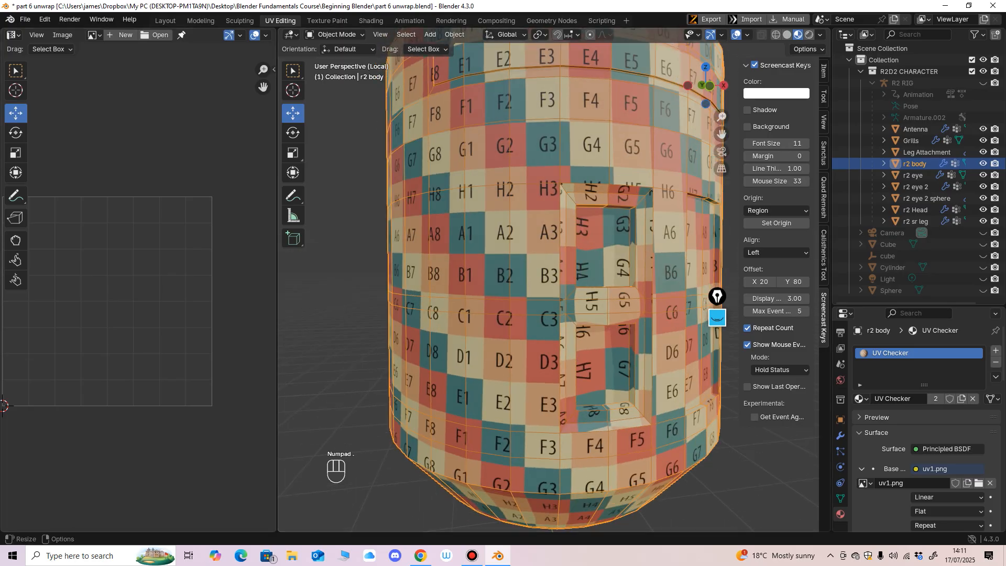
# Examine the checker squares around the whole body and its recessed front panel for stretching and even scale.
pyautogui.moveTo(277, 262); pyautogui.dragTo(265, 262)
pyautogui.scroll(-2, 126, 294)
pyautogui.moveTo(126, 293); pyautogui.dragTo(141, 279, button='middle')
pyautogui.moveTo(265, 262); pyautogui.dragTo(212, 262)
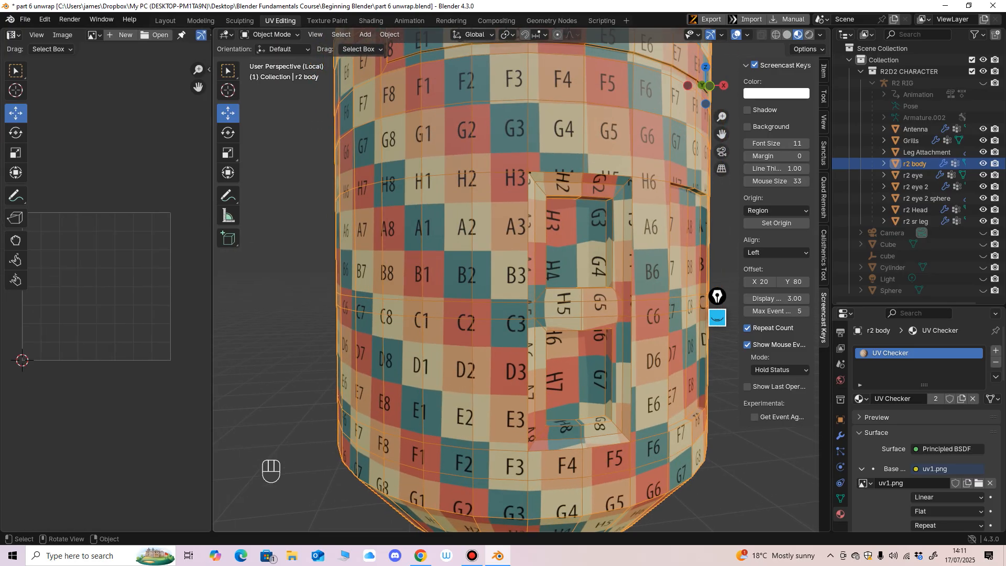
pyautogui.keyDown('ctrl'); pyautogui.moveTo(516, 262); pyautogui.dragTo(515, 341, button='middle'); pyautogui.keyUp('ctrl')
pyautogui.moveTo(516, 293); pyautogui.dragTo(445, 293, button='middle')
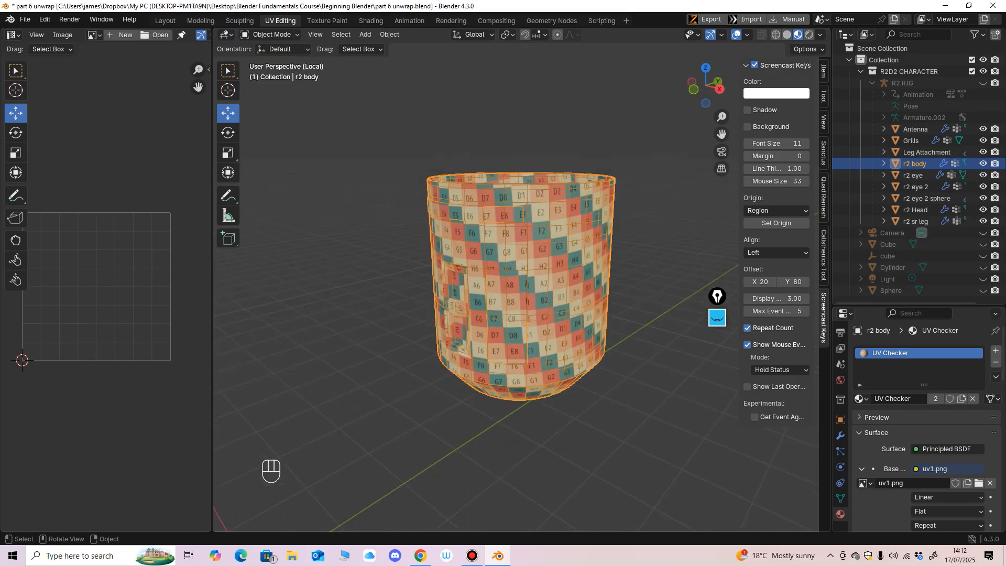
pyautogui.moveTo(516, 282); pyautogui.dragTo(589, 205, button='middle')
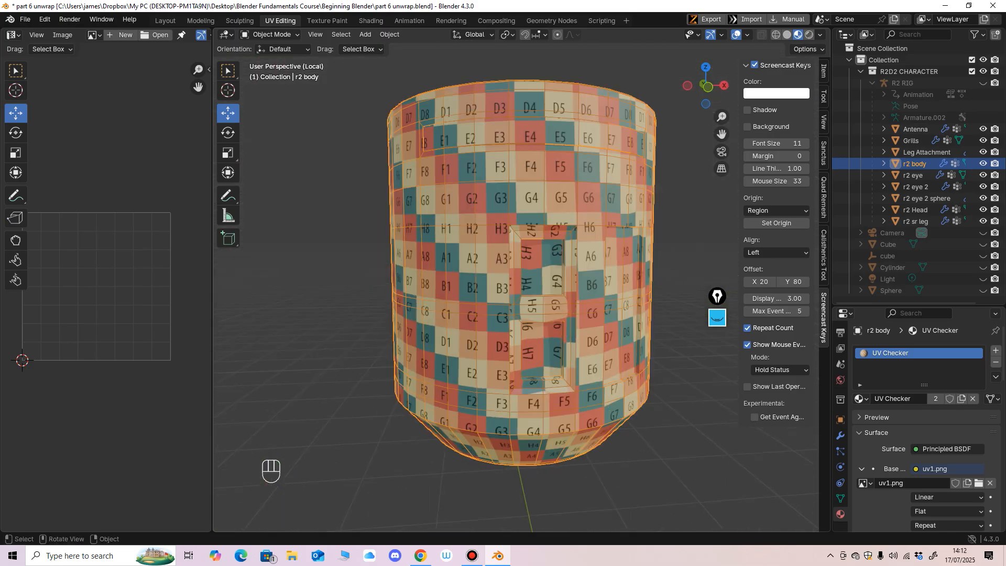
pyautogui.moveTo(516, 273); pyautogui.dragTo(435, 315, button='middle')
pyautogui.scroll(2, 516, 272)
pyautogui.moveTo(435, 314); pyautogui.dragTo(377, 293, button='middle')
pyautogui.moveTo(472, 293); pyautogui.dragTo(351, 291, button='middle')
pyautogui.keyDown('shift'); pyautogui.moveTo(350, 291); pyautogui.dragTo(311, 322, button='middle'); pyautogui.keyUp('shift')
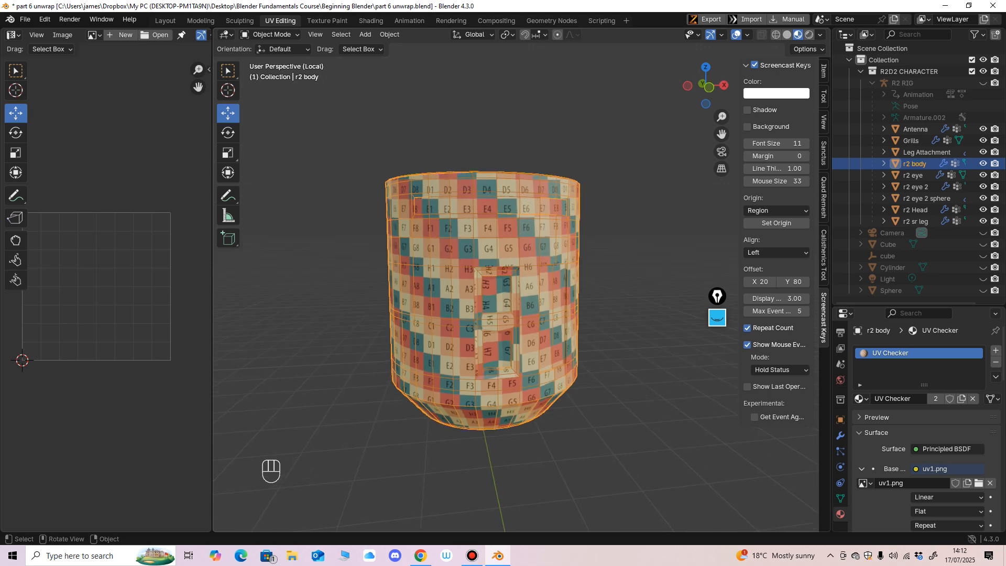
pyautogui.moveTo(398, 246)
pyautogui.mouseDown(button='middle')
pyautogui.moveTo(356, 246)
pyautogui.moveTo(393, 242)
pyautogui.mouseUp(button='middle')
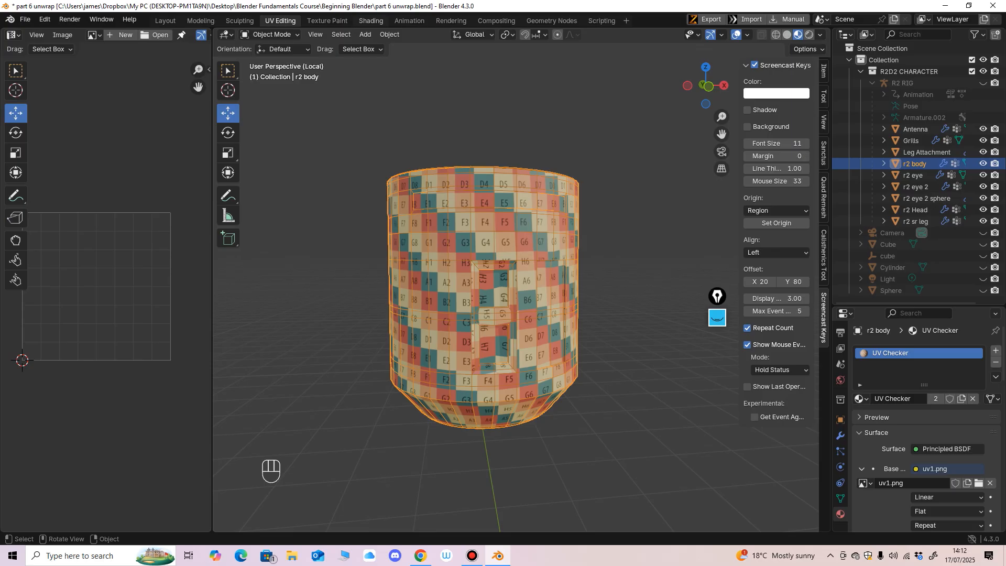
# In the Shading workspace, disconnect the uv1.png texture from the Principled BSDF's Base Color and spread the nodes apart.
pyautogui.click(370, 21)
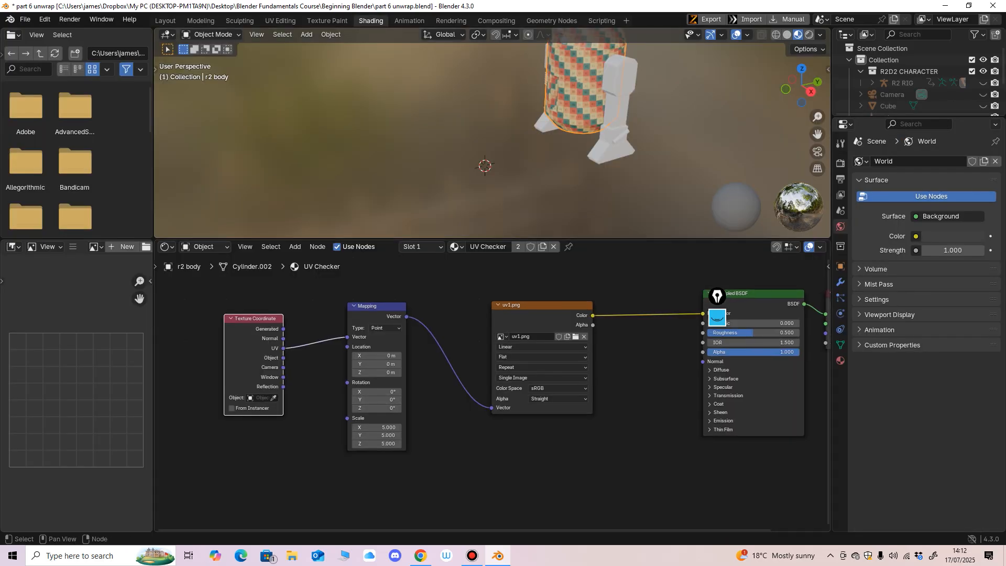
pyautogui.moveTo(254, 318); pyautogui.dragTo(222, 318)
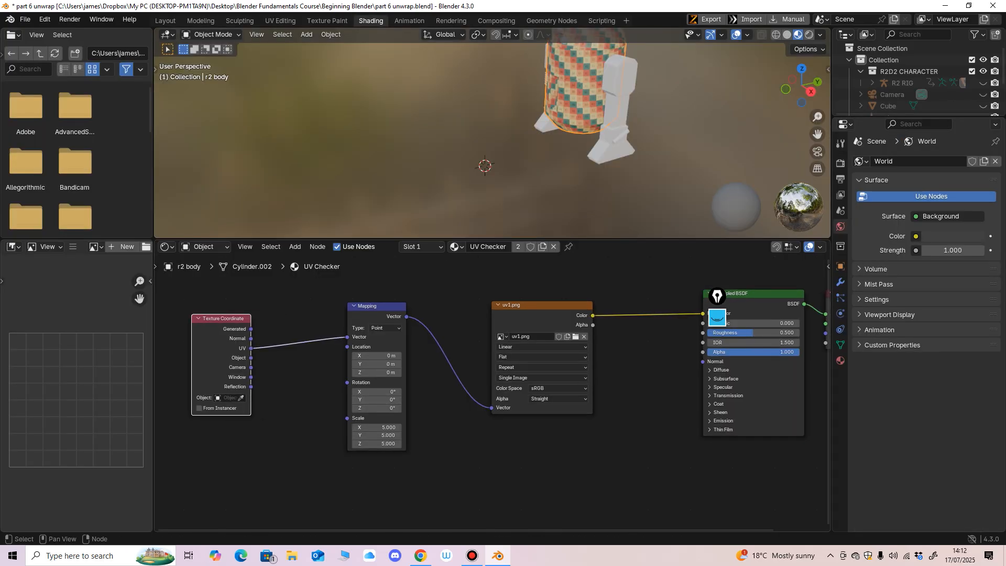
pyautogui.moveTo(376, 305); pyautogui.dragTo(351, 307)
pyautogui.moveTo(445, 356); pyautogui.dragTo(338, 356, button='middle')
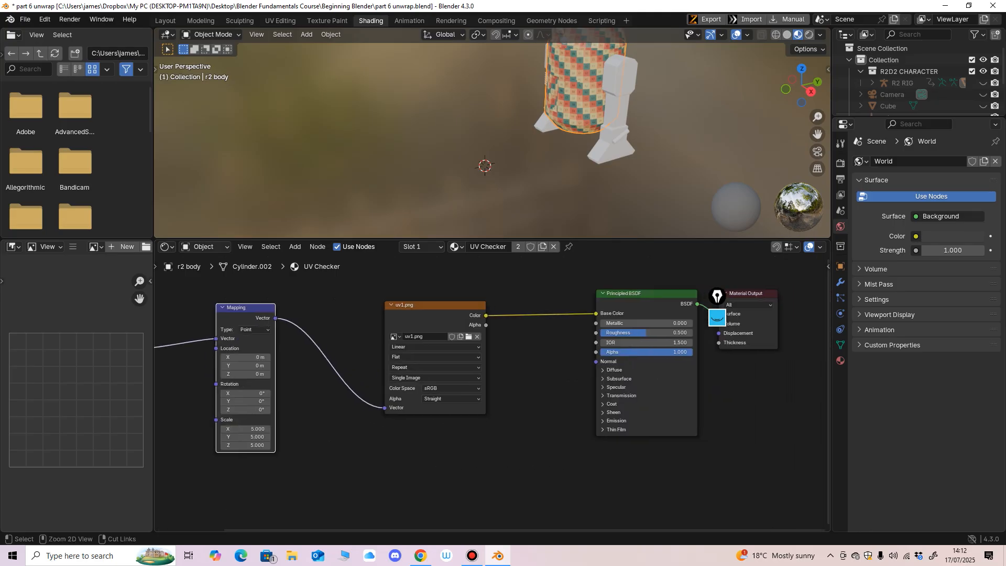
pyautogui.keyDown('ctrl'); pyautogui.moveTo(532, 293); pyautogui.dragTo(532, 351, button='right'); pyautogui.keyUp('ctrl')
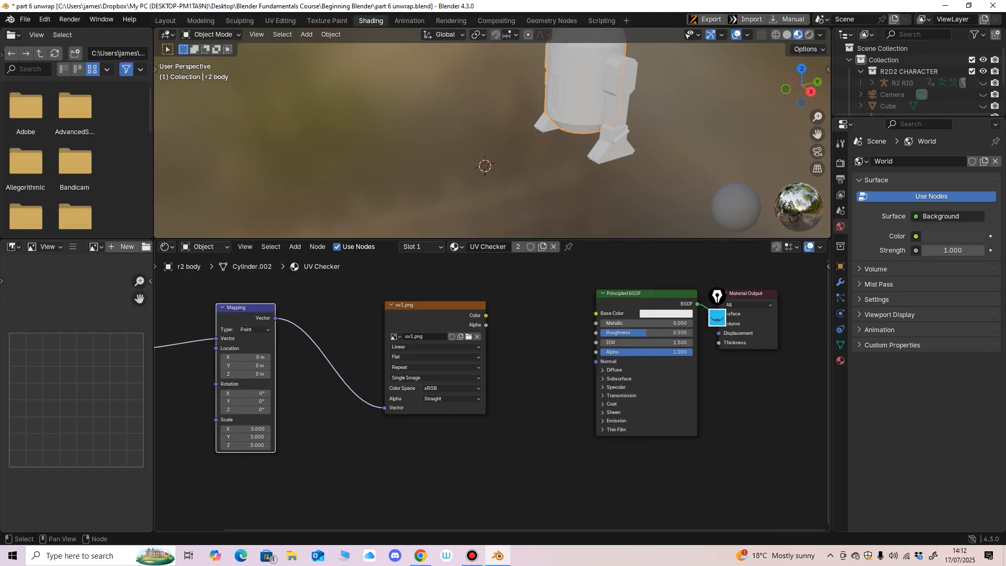
pyautogui.moveTo(435, 305); pyautogui.dragTo(376, 350)
pyautogui.moveTo(375, 350); pyautogui.dragTo(313, 365, button='middle')
pyautogui.moveTo(582, 308); pyautogui.dragTo(579, 304)
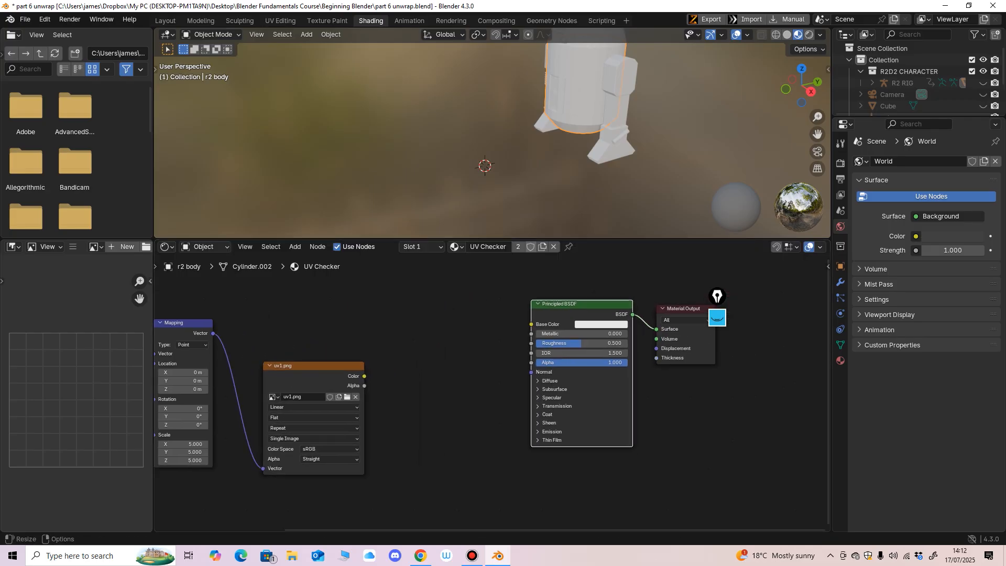
pyautogui.click(165, 20)
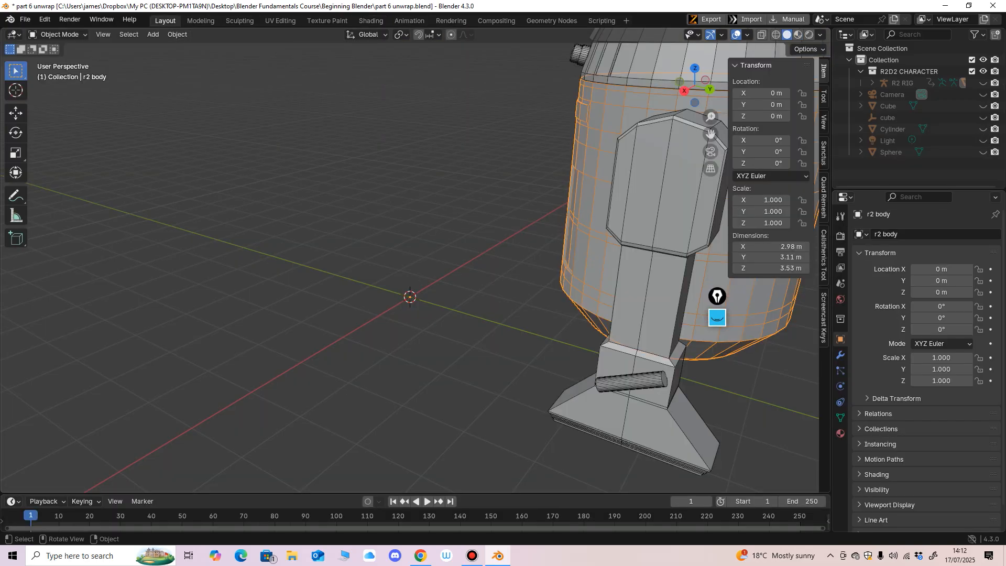
pyautogui.moveTo(717, 296); pyautogui.dragTo(717, 296, button='middle')
pyautogui.click(280, 20)
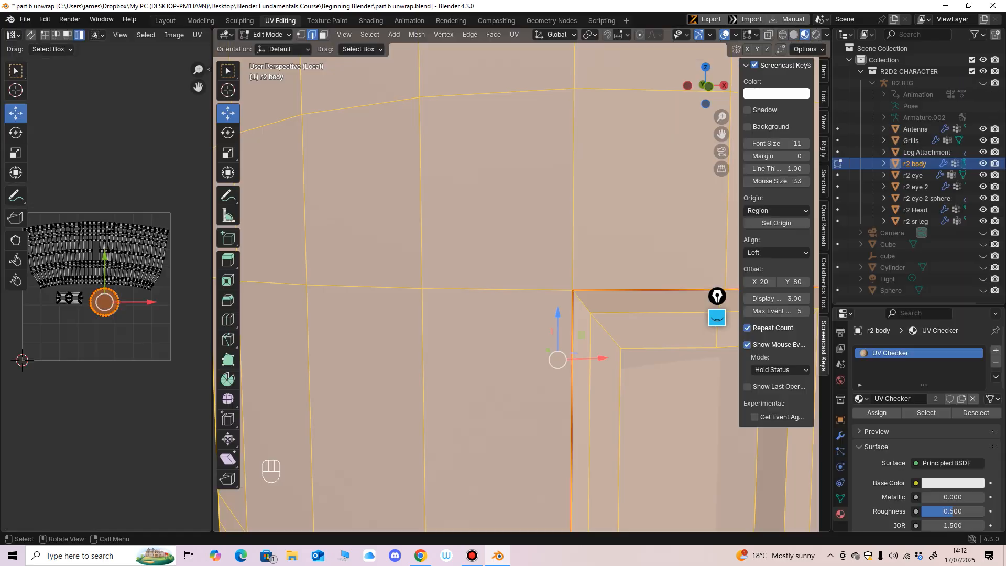
pyautogui.scroll(-10, 516, 287)
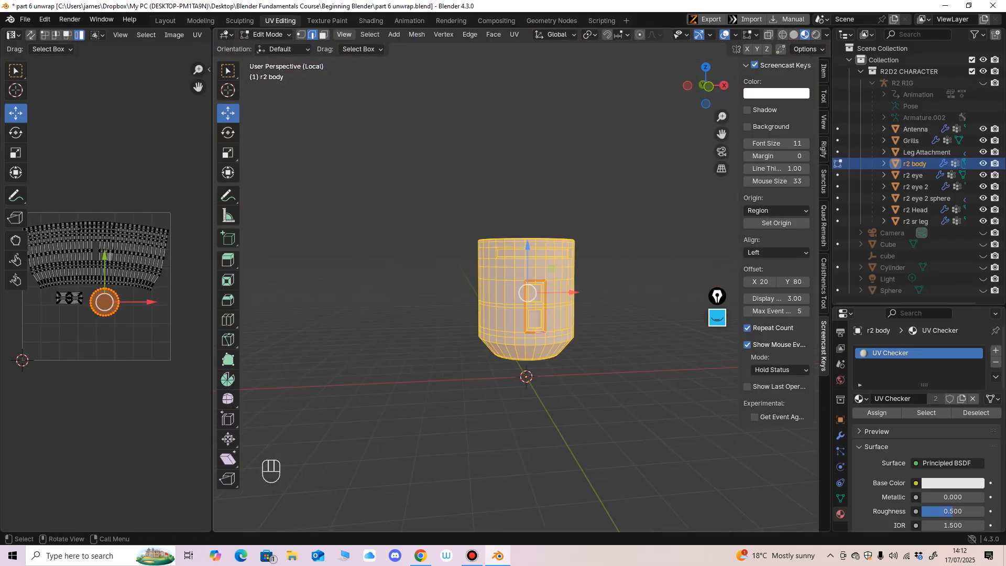
# Add a Checker Texture node to the UV Checker material in the Shading workspace and connect its Color to the Principled BSDF's Base Color.
pyautogui.click(371, 20)
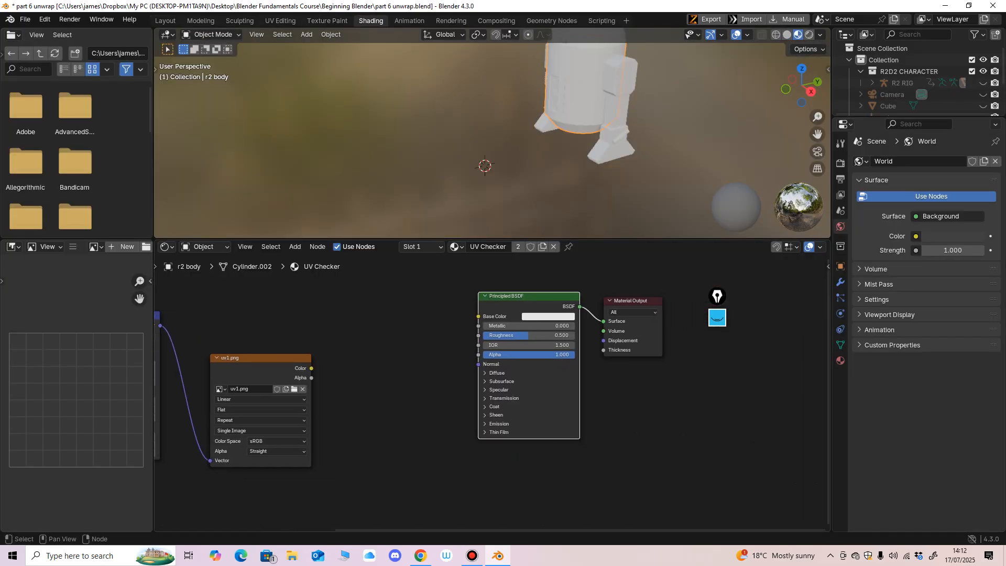
pyautogui.hotkey('shift', 'a')
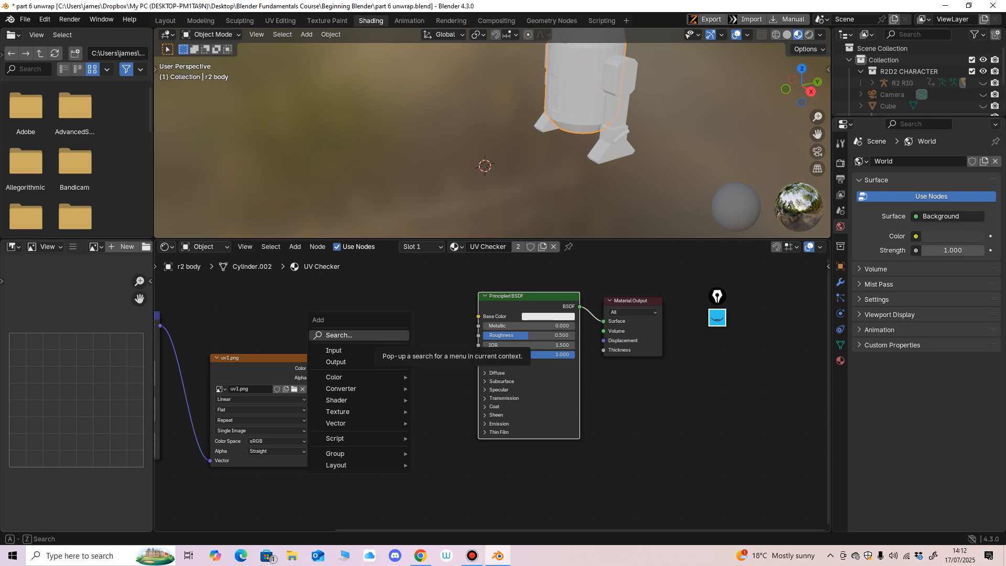
pyautogui.moveTo(335, 377)
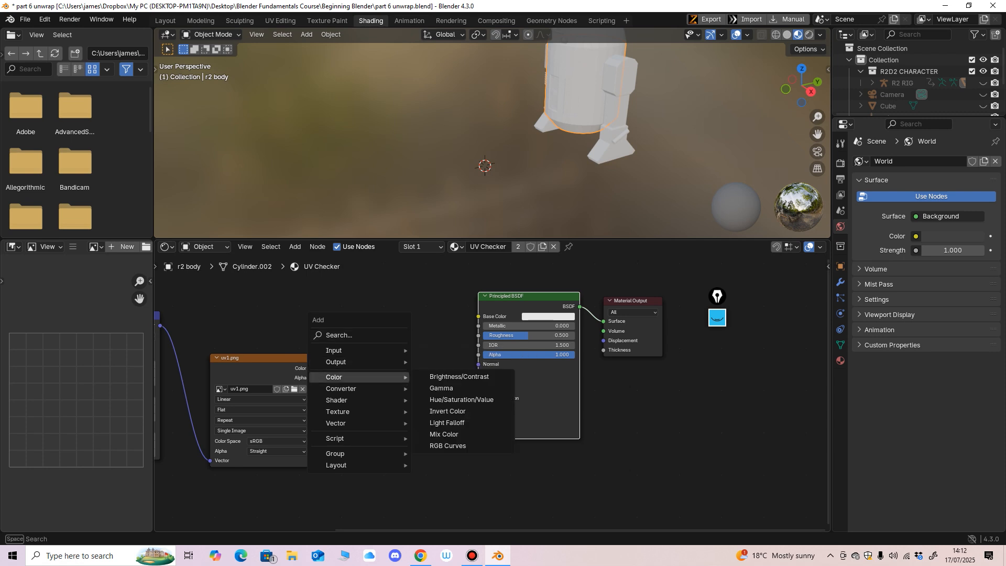
pyautogui.moveTo(338, 399)
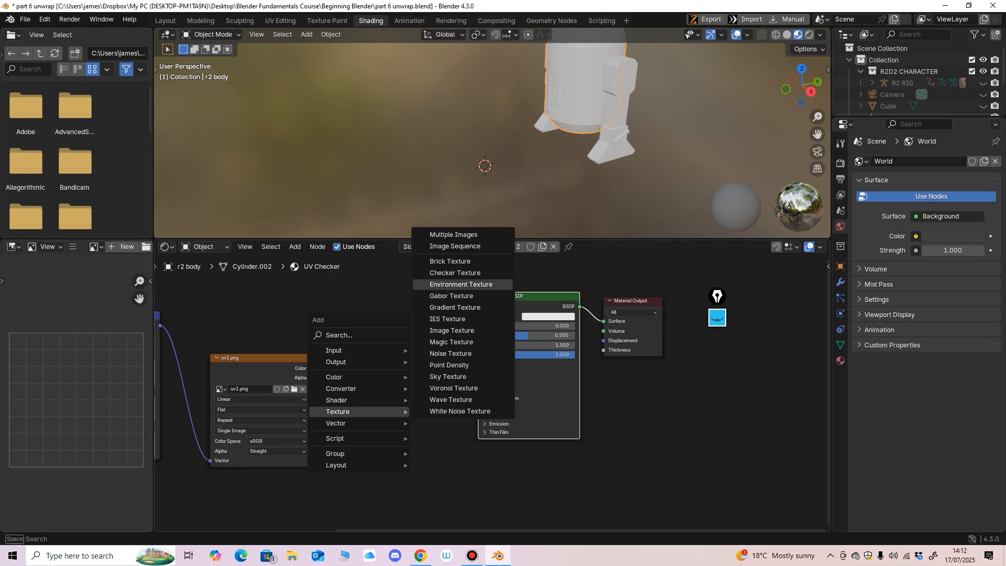
pyautogui.click(454, 272)
pyautogui.click(333, 303)
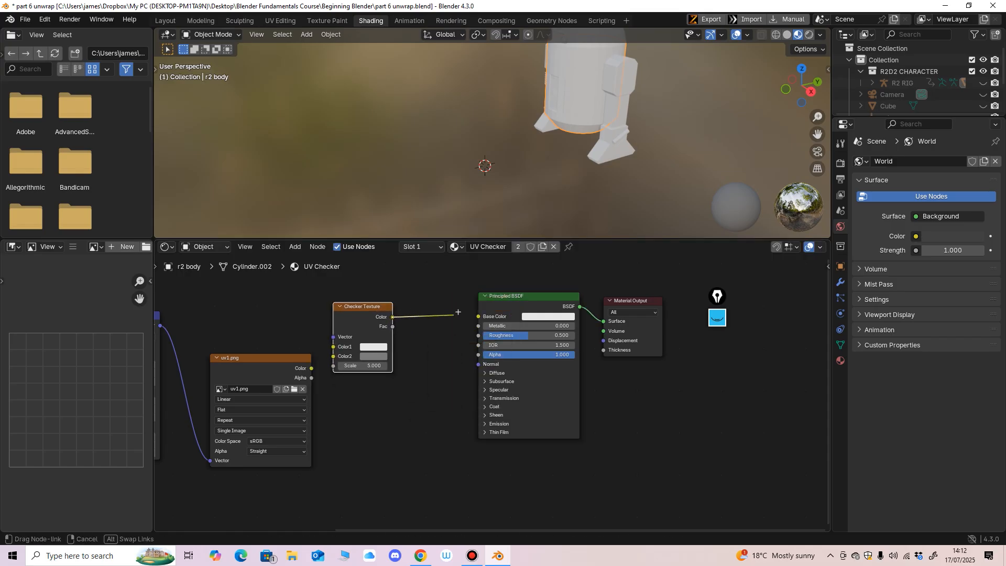
pyautogui.moveTo(479, 316); pyautogui.dragTo(478, 316)
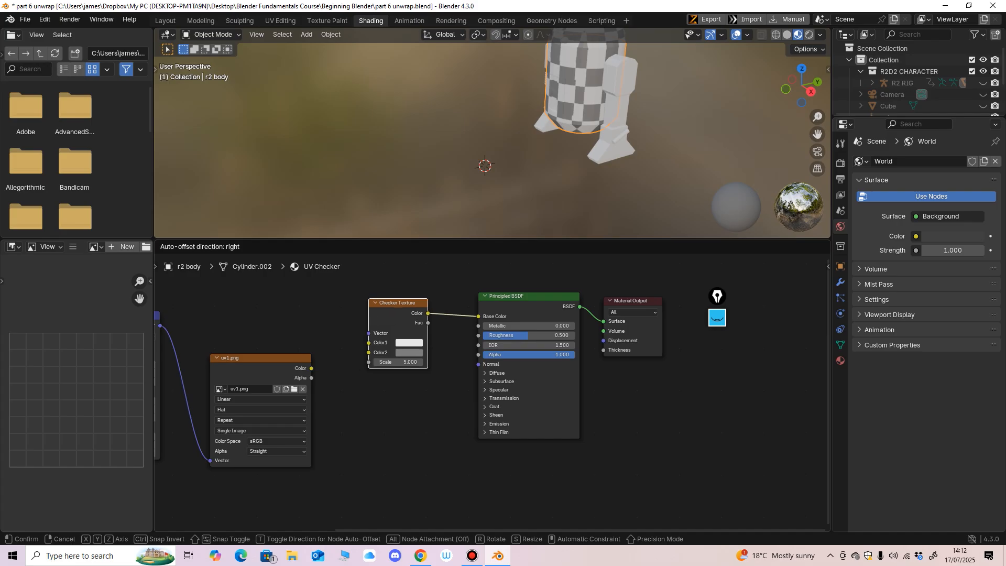
pyautogui.moveTo(397, 303); pyautogui.dragTo(397, 303)
# Display the model in Material Preview shading in the Layout workspace and look over the checker pattern on the body.
pyautogui.moveTo(335, 136); pyautogui.dragTo(340, 126, button='middle')
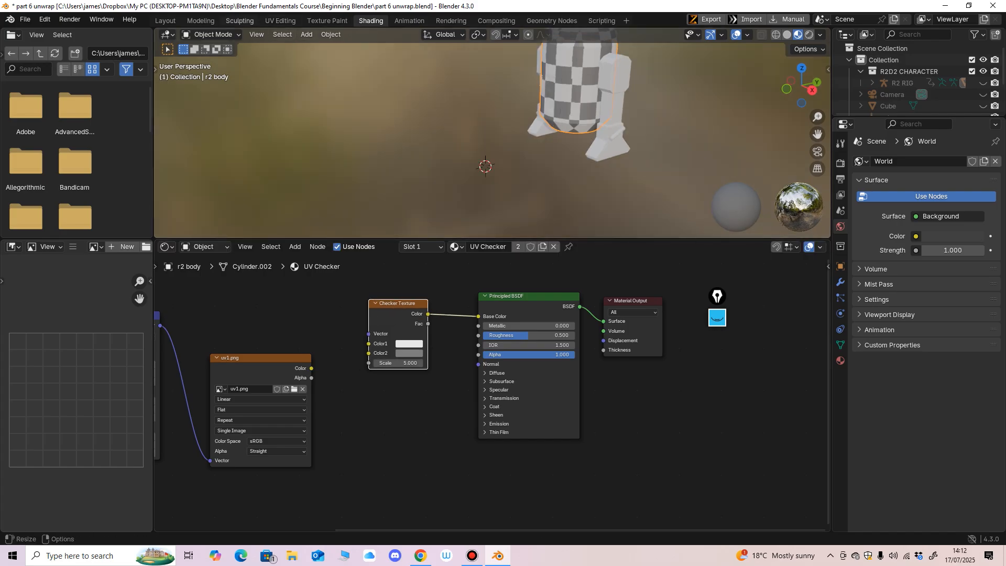
pyautogui.click(164, 20)
pyautogui.scroll(-4, 416, 262)
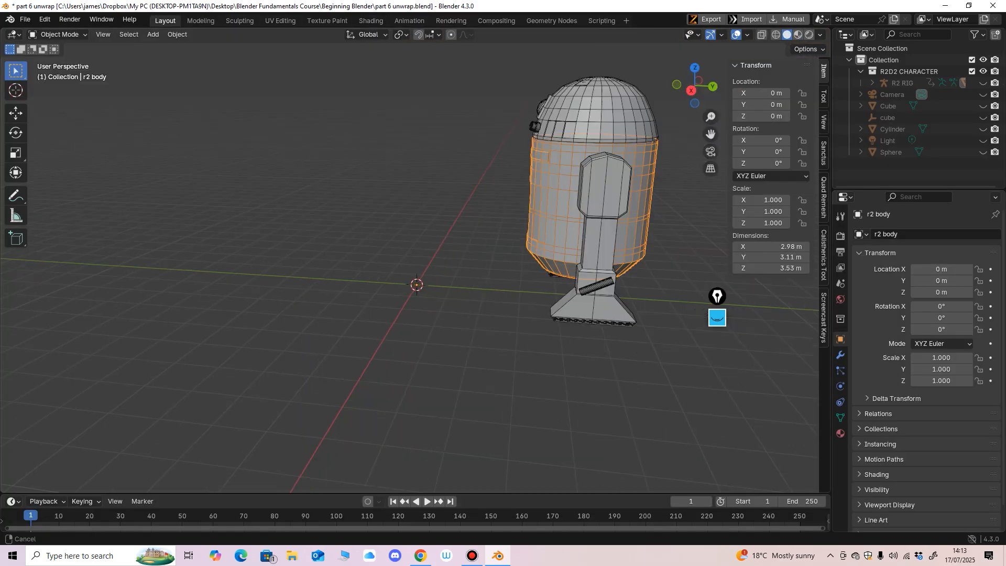
pyautogui.click(797, 35)
pyautogui.moveTo(471, 220); pyautogui.dragTo(592, 301, button='middle')
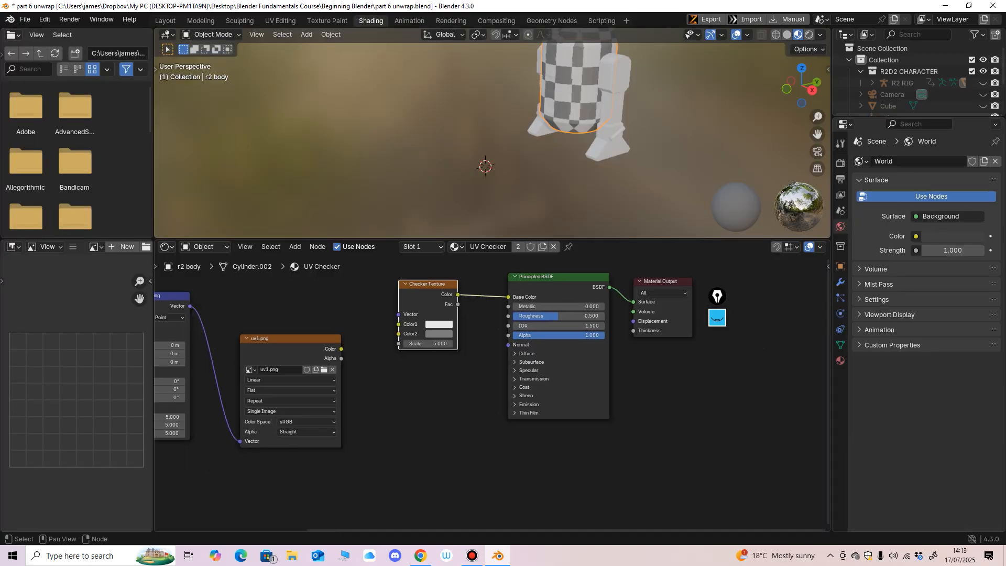
# Try feeding the uv1.png texture's Color into the Checker Texture's Color1, view it on the model, and undo the connection.
pyautogui.moveTo(341, 348)
pyautogui.mouseDown()
pyautogui.moveTo(382, 317)
pyautogui.moveTo(398, 324)
pyautogui.mouseUp()
pyautogui.moveTo(398, 324); pyautogui.dragTo(485, 344, button='middle')
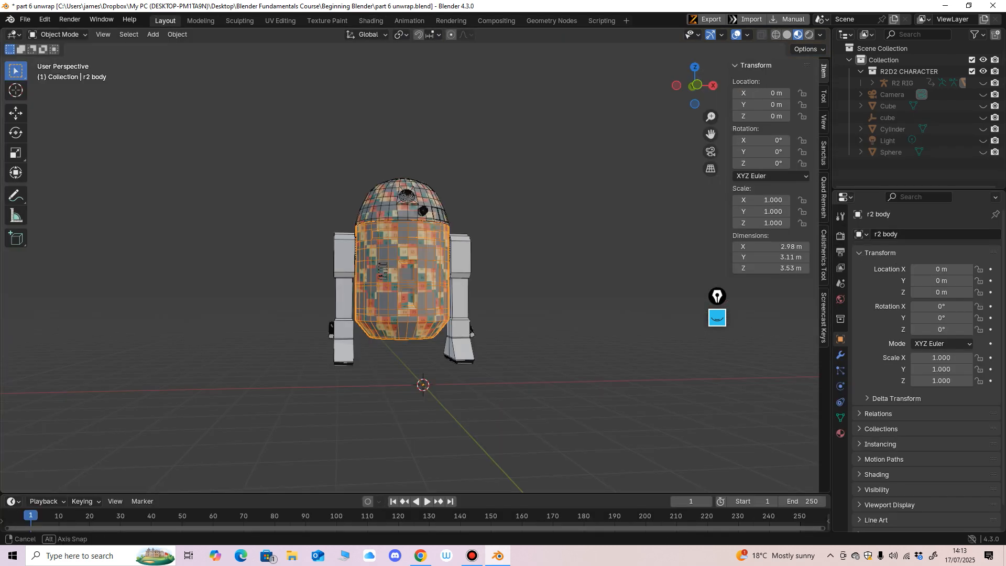
pyautogui.moveTo(409, 272); pyautogui.dragTo(419, 293, button='middle')
pyautogui.hotkey('ctrl', 'z')
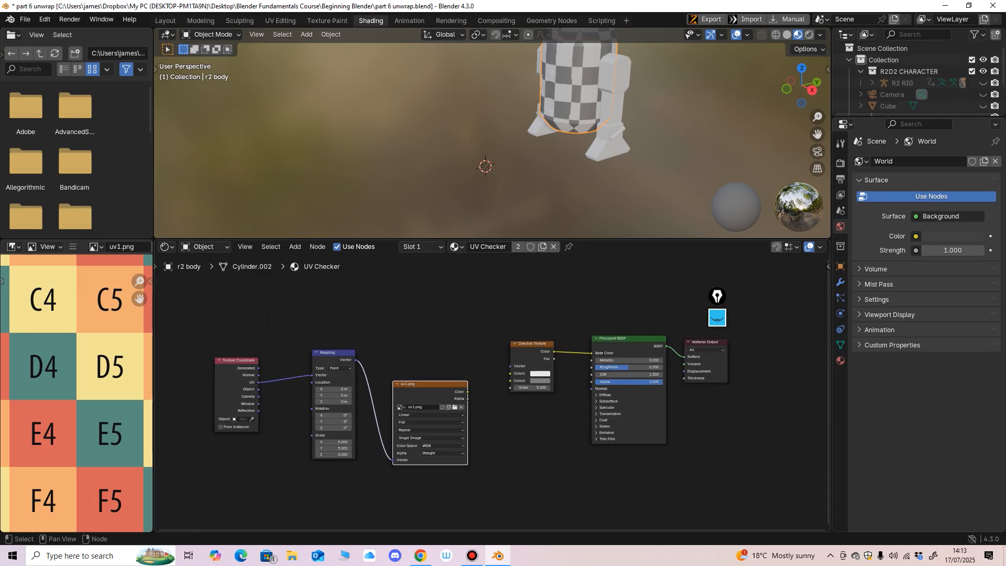
# Move the uv1.png node chain down, add Texture Coordinate and Mapping nodes to the Checker Texture, and spread them out above it.
pyautogui.moveTo(333, 352); pyautogui.dragTo(302, 412)
pyautogui.moveTo(430, 383); pyautogui.dragTo(398, 426)
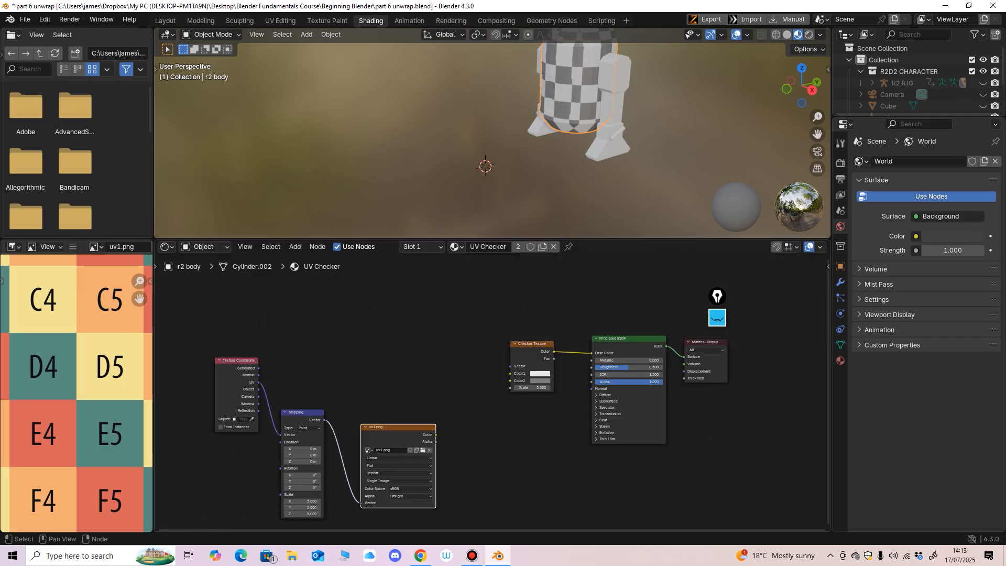
pyautogui.hotkey('ctrl', 't')
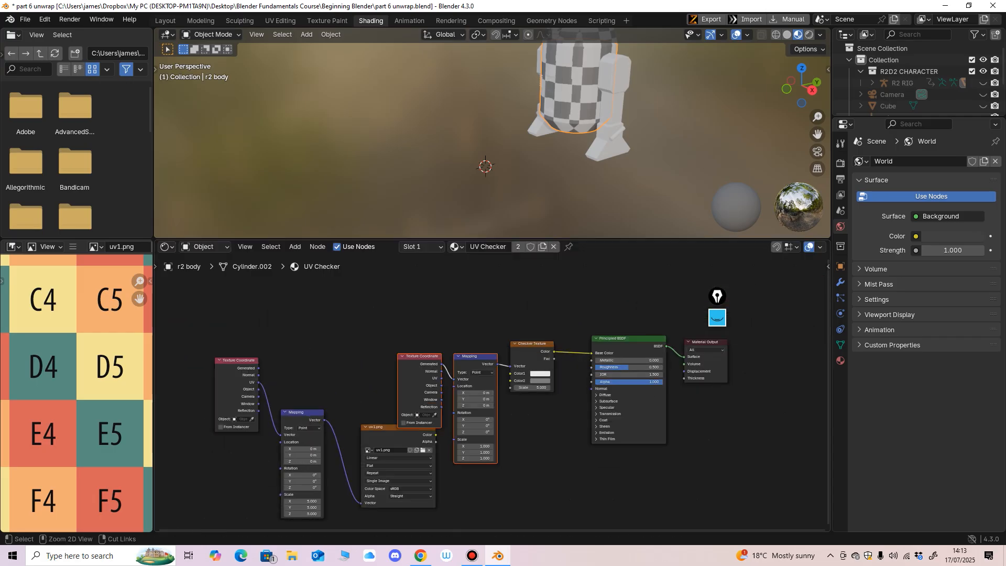
pyautogui.moveTo(418, 356); pyautogui.dragTo(350, 310)
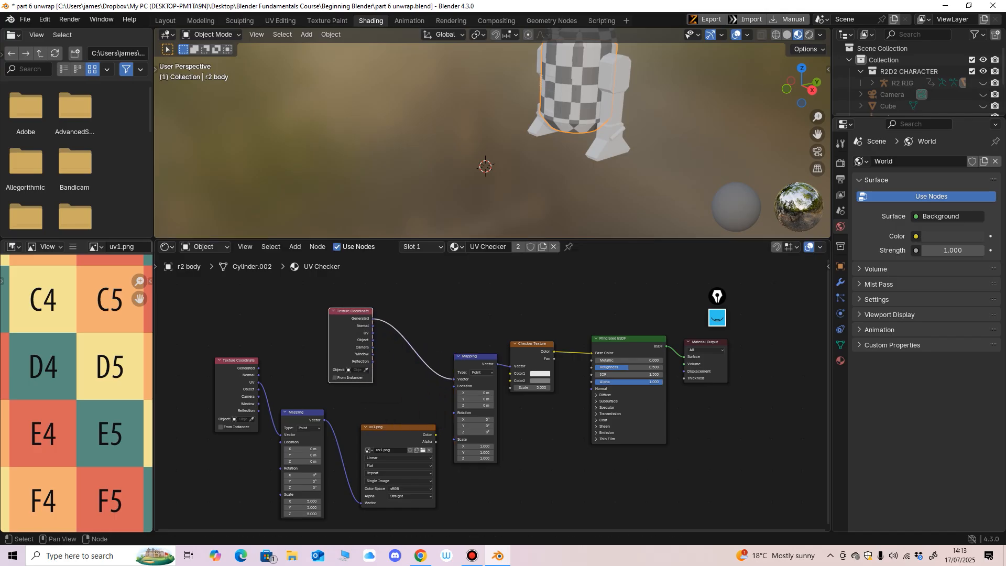
pyautogui.moveTo(475, 356); pyautogui.dragTo(450, 302)
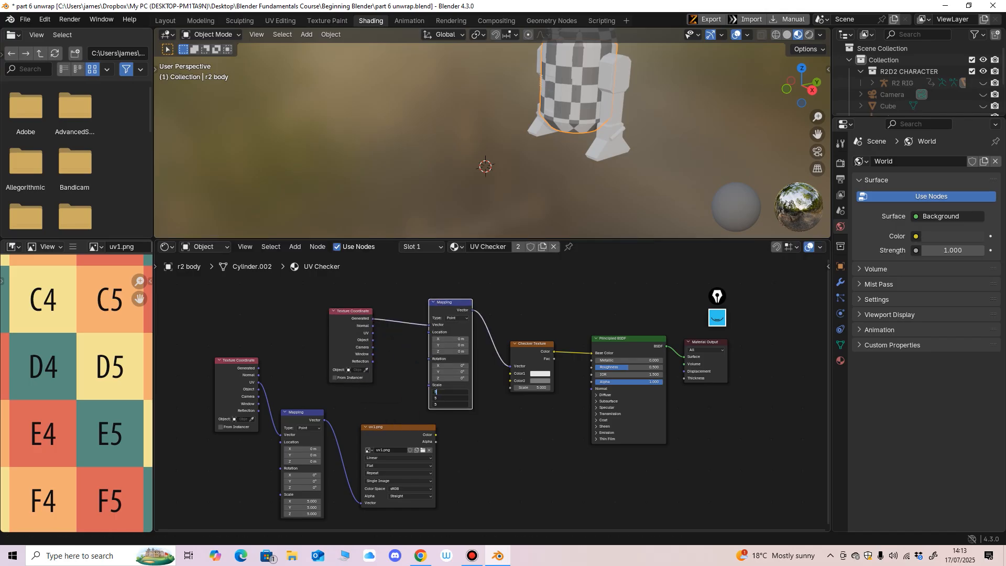
# Set the new Mapping node's Scale to 5 on X, Y and Z and feed its Vector from the Texture Coordinate's UV output.
pyautogui.press('Return')
pyautogui.moveTo(485, 136); pyautogui.dragTo(522, 132, button='middle')
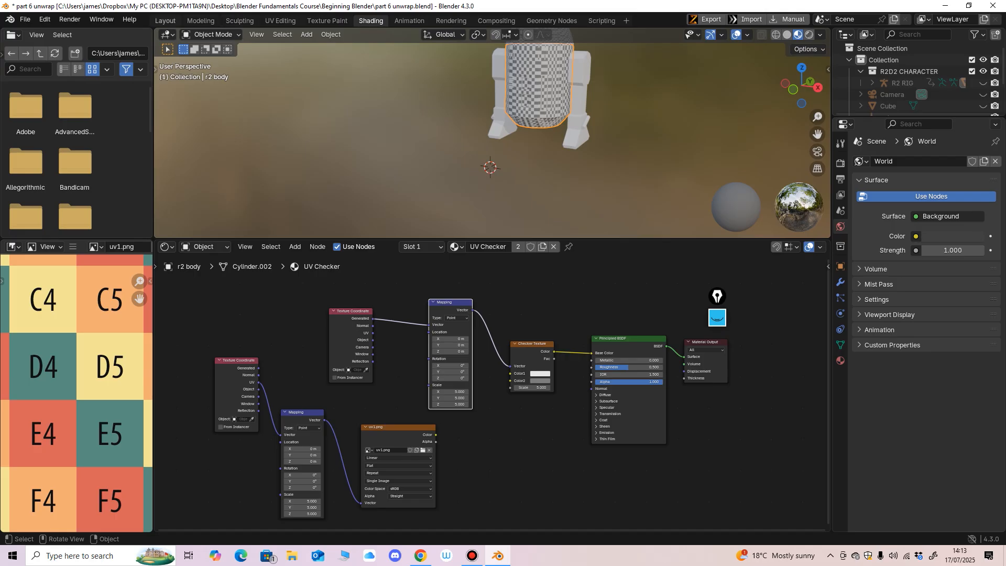
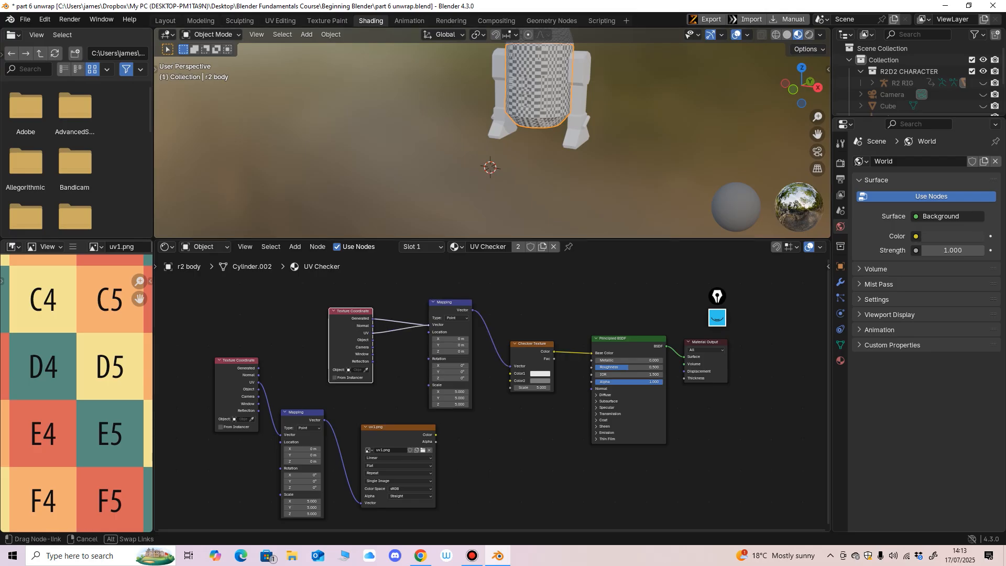
pyautogui.moveTo(428, 325); pyautogui.dragTo(429, 325)
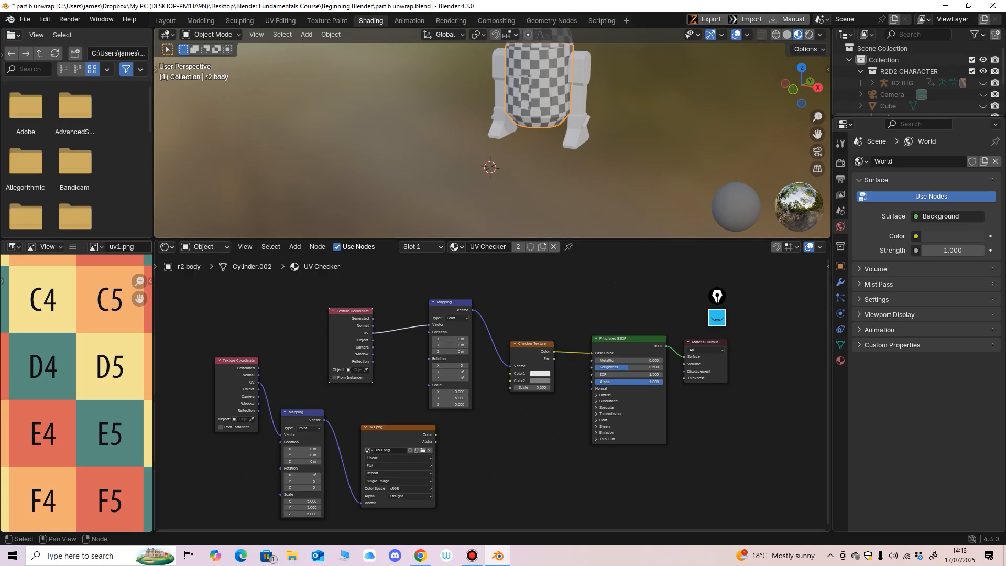
# Examine the UV-mapped checker pattern on the body and head from several angles in the Layout workspace.
pyautogui.scroll(3, 393, 325)
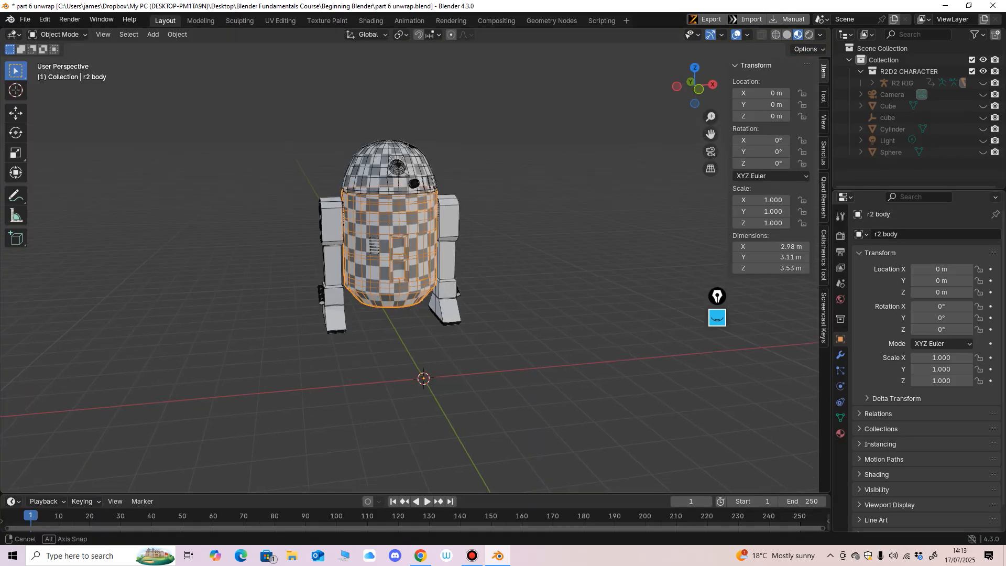
pyautogui.moveTo(409, 262)
pyautogui.mouseDown(button='middle')
pyautogui.moveTo(586, 267)
pyautogui.moveTo(424, 309)
pyautogui.moveTo(307, 265)
pyautogui.moveTo(301, 243)
pyautogui.mouseUp(button='middle')
pyautogui.scroll(-3, 408, 267)
pyautogui.keyDown('shift'); pyautogui.moveTo(367, 251); pyautogui.dragTo(398, 272, button='middle'); pyautogui.keyUp('shift')
# In the Shading workspace, move the Checker Texture chain up and swap it for uv1.png's Color on the Principled BSDF's Base Color.
pyautogui.click(371, 20)
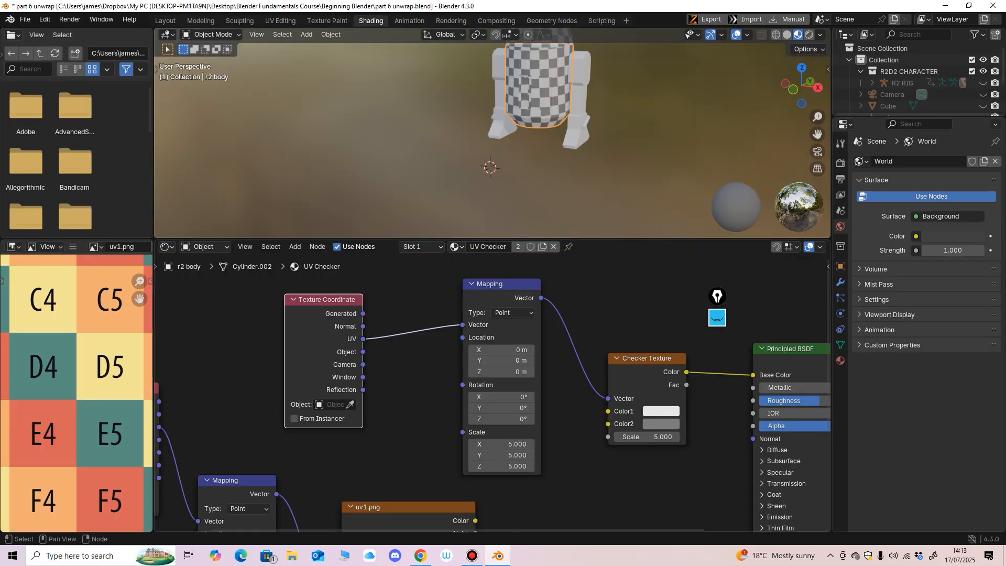
pyautogui.moveTo(501, 371); pyautogui.dragTo(488, 347, button='middle')
pyautogui.scroll(-8, 489, 348)
pyautogui.moveTo(403, 335); pyautogui.dragTo(382, 305)
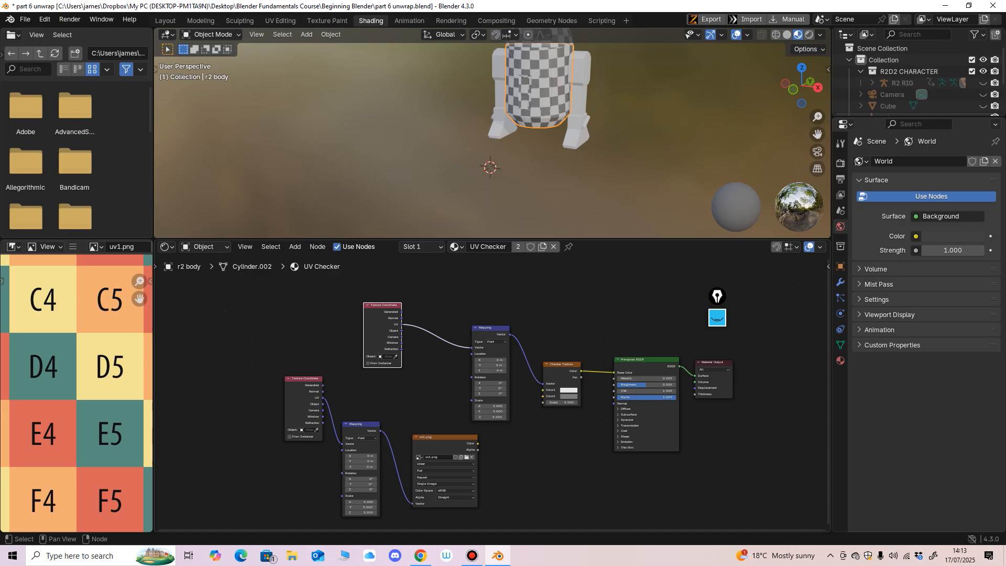
pyautogui.moveTo(489, 328); pyautogui.dragTo(475, 308)
pyautogui.moveTo(560, 365); pyautogui.dragTo(542, 319)
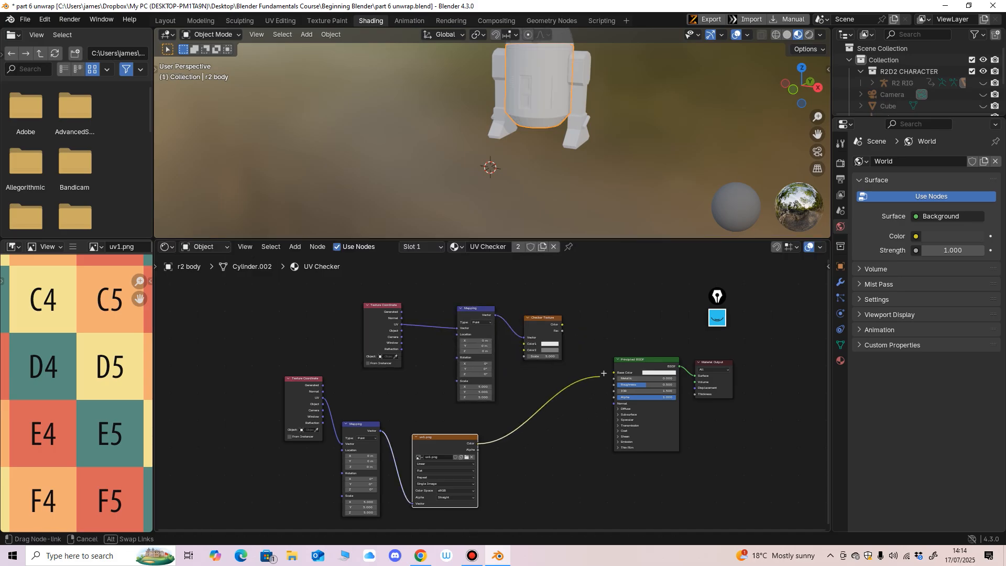
pyautogui.moveTo(603, 373); pyautogui.dragTo(614, 373)
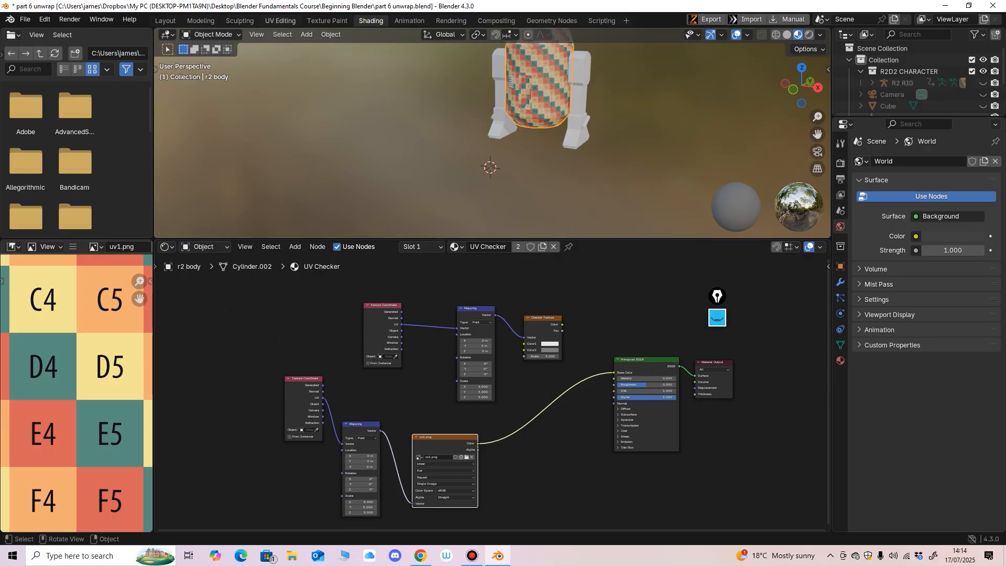
# In the Layout workspace, select the r2 sr leg object, isolate it in Local View and open its modifier settings.
pyautogui.click(165, 20)
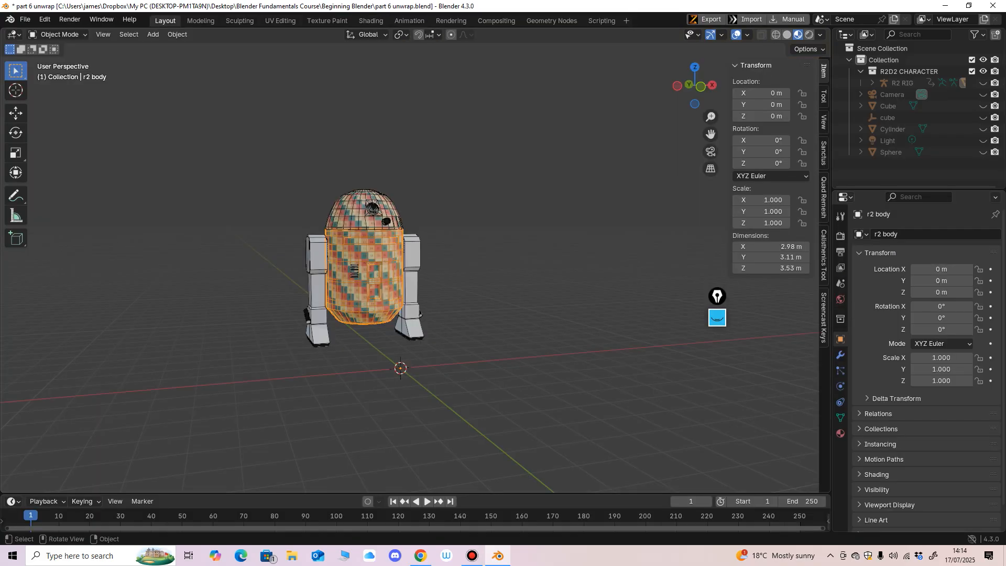
pyautogui.moveTo(409, 293)
pyautogui.keyDown('ctrl'); pyautogui.mouseDown(button='middle')
pyautogui.moveTo(409, 241)
pyautogui.moveTo(367, 254)
pyautogui.moveTo(21, 264)
pyautogui.mouseUp(button='middle'); pyautogui.keyUp('ctrl')
pyautogui.moveTo(504, 242); pyautogui.dragTo(489, 226, button='middle')
pyautogui.click(523, 247)
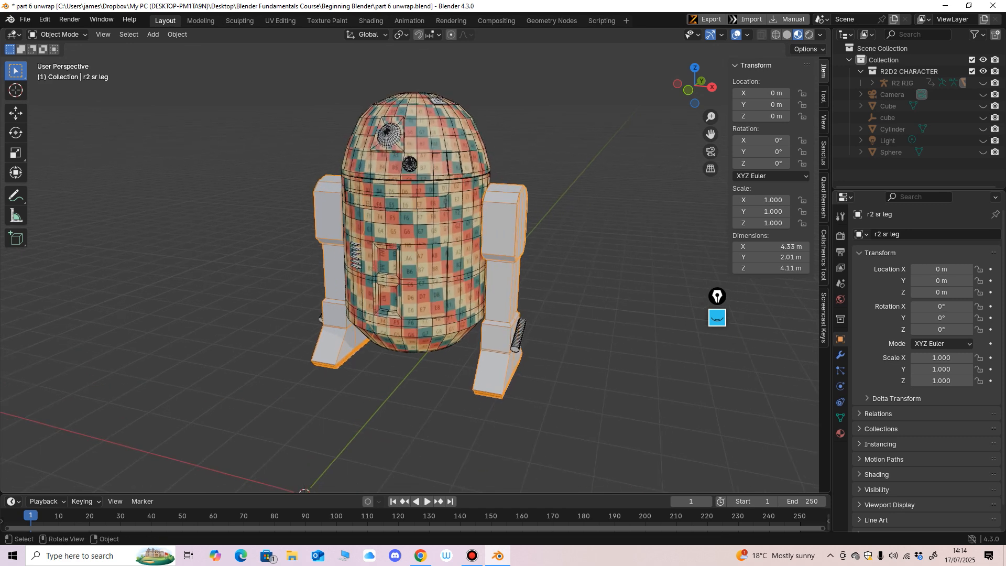
pyautogui.press('KP_Divide')
pyautogui.keyDown('ctrl'); pyautogui.moveTo(489, 236); pyautogui.dragTo(489, 293, button='middle'); pyautogui.keyUp('ctrl')
pyautogui.moveTo(490, 294); pyautogui.dragTo(382, 293, button='middle')
pyautogui.keyDown('ctrl'); pyautogui.moveTo(382, 293); pyautogui.dragTo(382, 240, button='middle'); pyautogui.keyUp('ctrl')
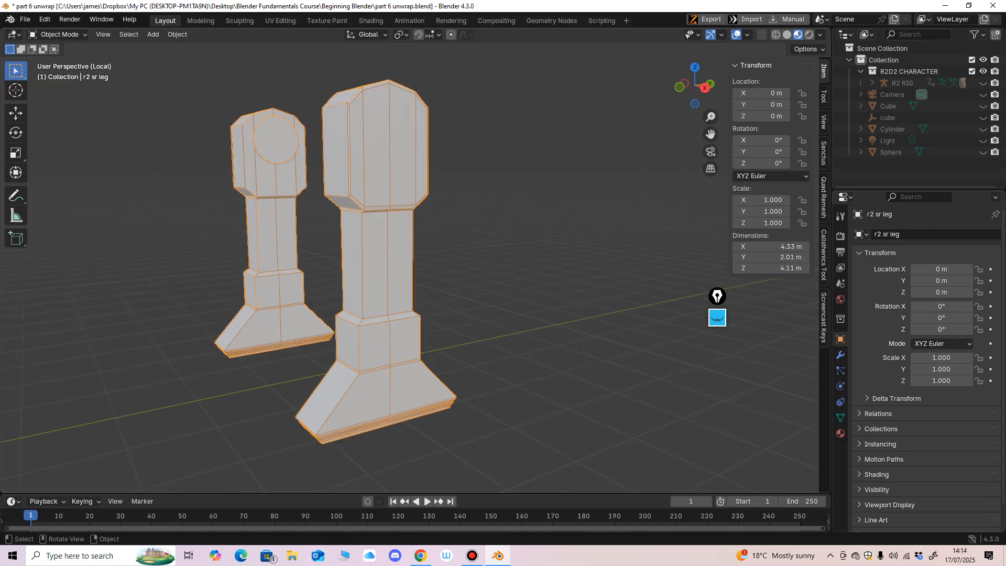
pyautogui.moveTo(382, 241); pyautogui.dragTo(314, 267, button='middle')
pyautogui.click(840, 355)
pyautogui.keyDown('shift'); pyautogui.moveTo(314, 267); pyautogui.dragTo(406, 267, button='middle'); pyautogui.keyUp('shift')
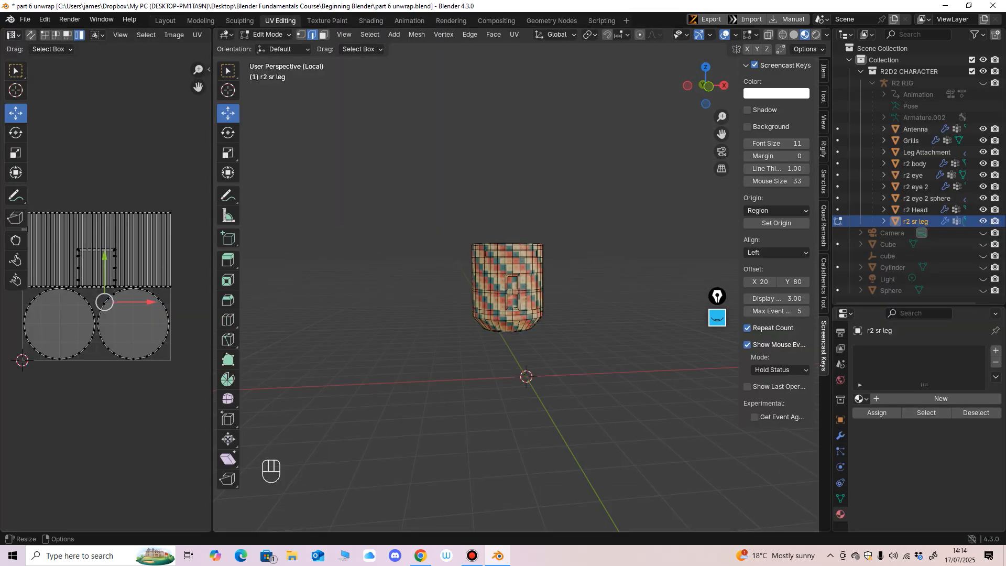
# In the UV Editing workspace, widen the 3D viewport, leave Edit Mode and isolate the legs in Local View.
pyautogui.moveTo(211, 289); pyautogui.dragTo(184, 288)
pyautogui.keyDown('shift'); pyautogui.moveTo(398, 293); pyautogui.dragTo(355, 321, button='middle'); pyautogui.keyUp('shift')
pyautogui.keyDown('ctrl'); pyautogui.moveTo(354, 322); pyautogui.dragTo(354, 288, button='middle'); pyautogui.keyUp('ctrl')
pyautogui.press('/')
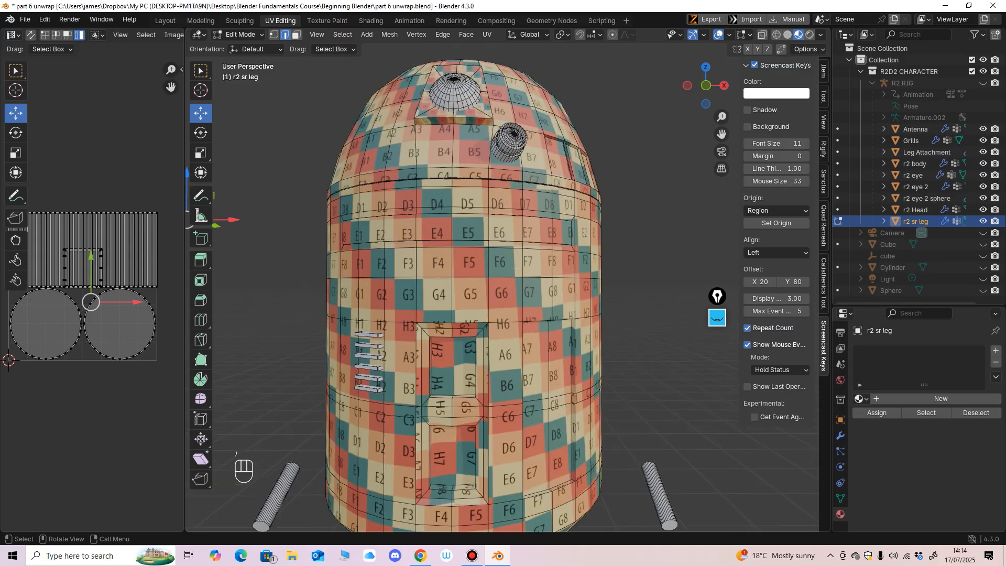
pyautogui.press('Tab')
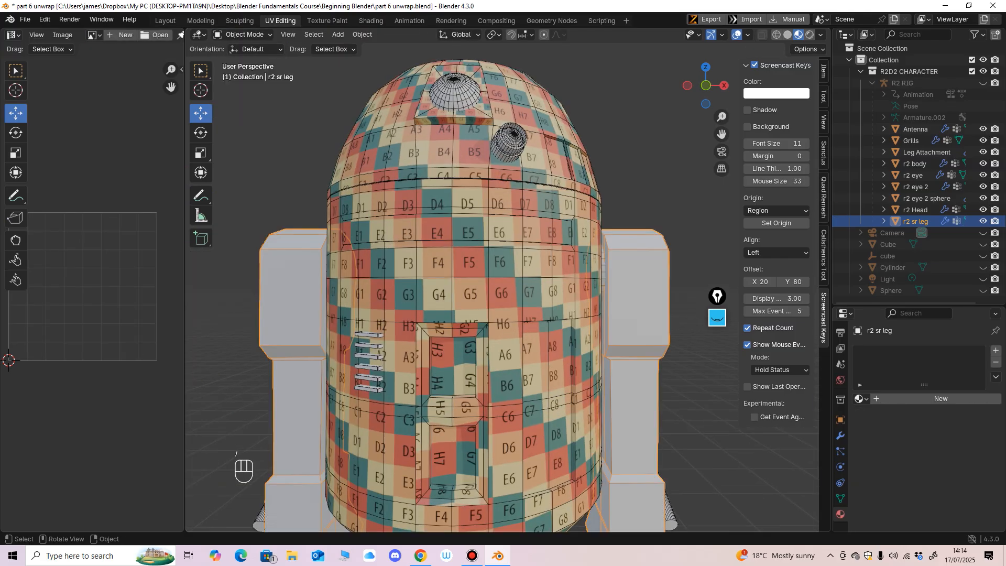
pyautogui.press('/')
pyautogui.moveTo(466, 296); pyautogui.dragTo(382, 286, button='middle')
pyautogui.keyDown('ctrl'); pyautogui.moveTo(382, 286); pyautogui.dragTo(371, 267, button='middle'); pyautogui.keyUp('ctrl')
pyautogui.moveTo(372, 267); pyautogui.dragTo(432, 352, button='middle')
pyautogui.keyDown('ctrl'); pyautogui.moveTo(432, 352); pyautogui.dragTo(431, 314, button='middle'); pyautogui.keyUp('ctrl')
# Enter Edit Mode on the legs and select the chain of corner edges running down one leg's upper block and shaft.
pyautogui.click(244, 35)
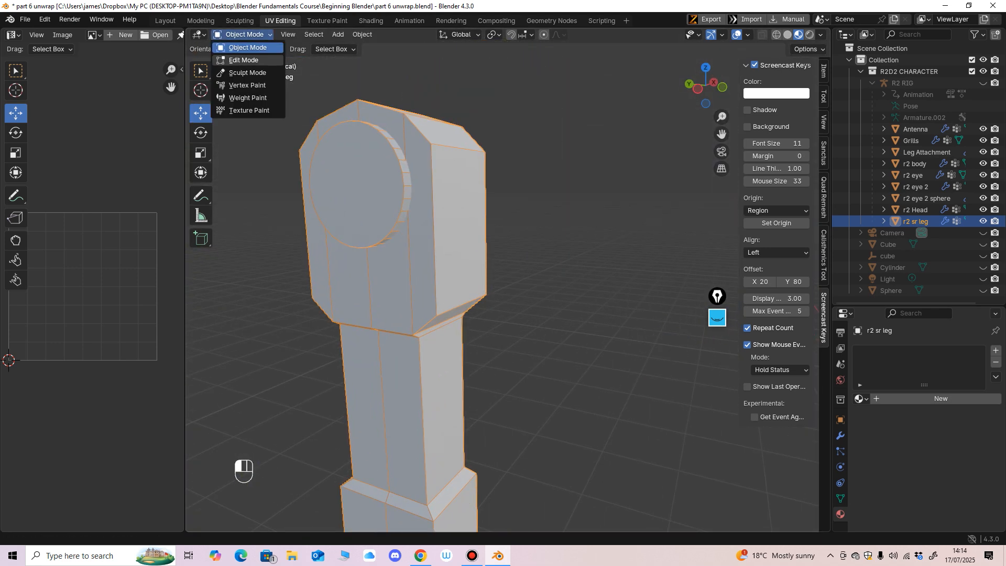
pyautogui.click(240, 61)
pyautogui.keyDown('ctrl'); pyautogui.moveTo(500, 236); pyautogui.dragTo(322, 356, button='middle'); pyautogui.keyUp('ctrl')
pyautogui.keyDown('ctrl'); pyautogui.moveTo(322, 357); pyautogui.dragTo(343, 220, button='middle'); pyautogui.keyUp('ctrl')
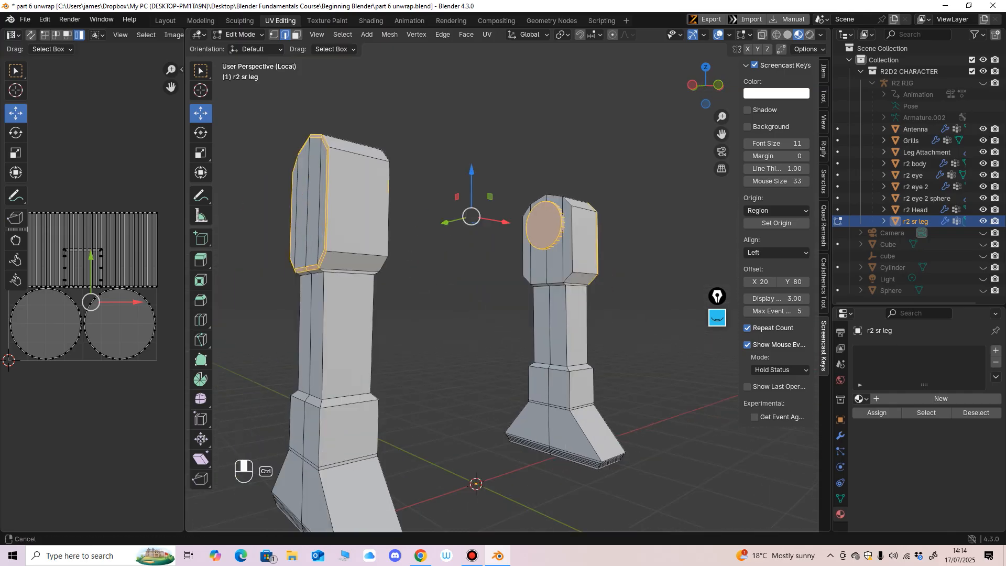
pyautogui.click(571, 239)
pyautogui.moveTo(572, 239); pyautogui.dragTo(516, 241, button='middle')
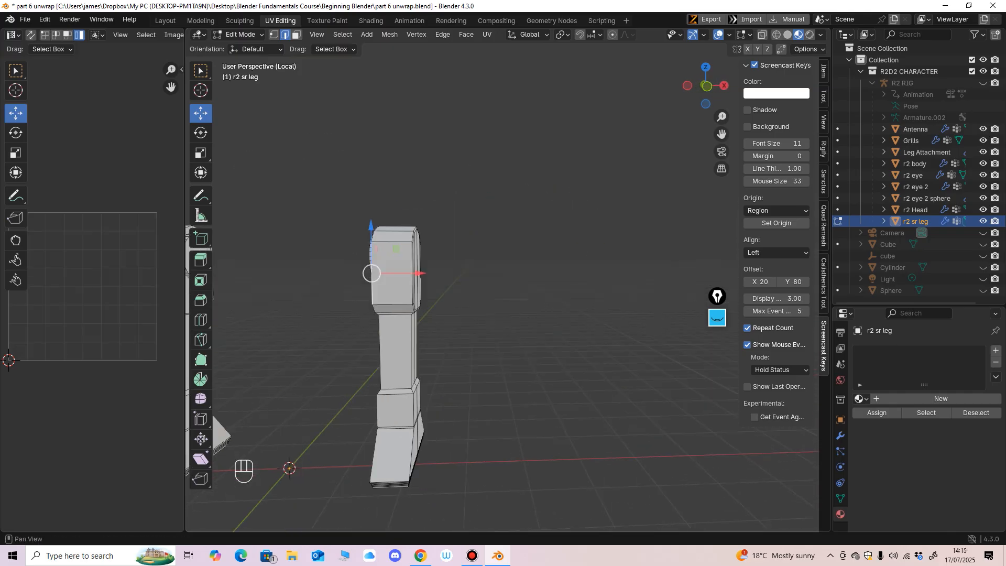
pyautogui.keyDown('shift'); pyautogui.moveTo(398, 293); pyautogui.dragTo(493, 267, button='middle'); pyautogui.keyUp('shift')
pyautogui.keyDown('ctrl'); pyautogui.moveTo(492, 267); pyautogui.dragTo(493, 220, button='middle'); pyautogui.keyUp('ctrl')
pyautogui.moveTo(516, 335); pyautogui.dragTo(644, 327, button='middle')
pyautogui.keyDown('shift'); pyautogui.moveTo(644, 327); pyautogui.dragTo(501, 140, button='middle'); pyautogui.keyUp('shift')
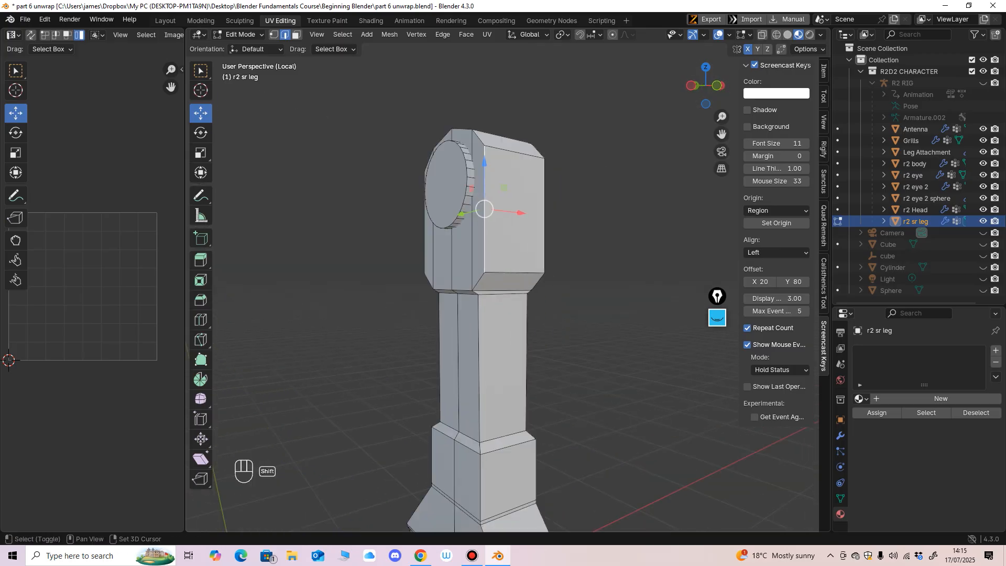
pyautogui.keyDown('shift'); pyautogui.moveTo(500, 241); pyautogui.dragTo(509, 121, button='middle'); pyautogui.keyUp('shift')
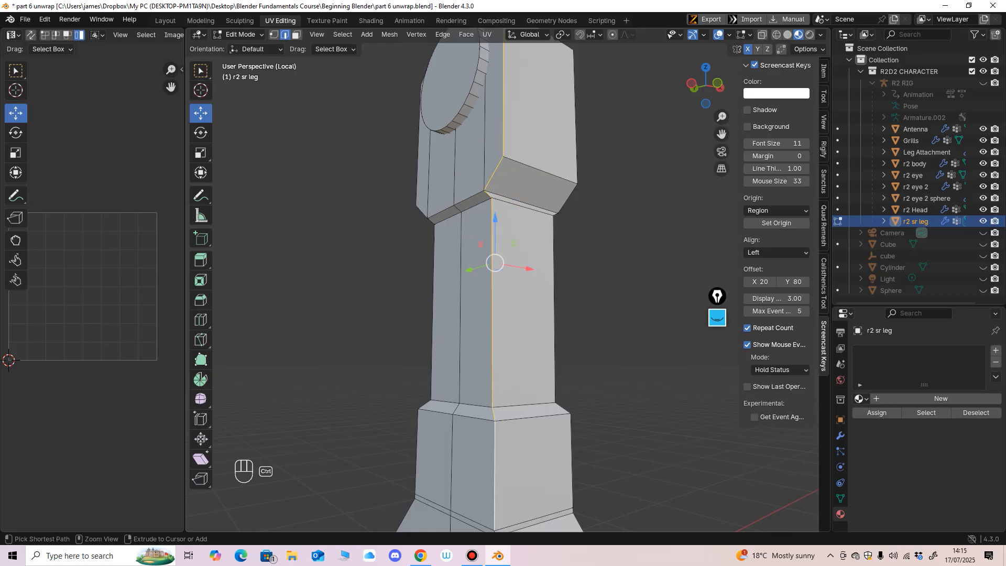
# Extend the edge selection down the foot's sloped corner and through its ridged base, using edge loop selection.
pyautogui.keyDown('ctrl'); pyautogui.moveTo(495, 461); pyautogui.dragTo(495, 498, button='middle'); pyautogui.keyUp('ctrl')
pyautogui.moveTo(495, 498); pyautogui.dragTo(451, 379, button='middle')
pyautogui.keyDown('ctrl'); pyautogui.click(517, 412); pyautogui.keyUp('ctrl')
pyautogui.moveTo(517, 412); pyautogui.dragTo(479, 283, button='middle')
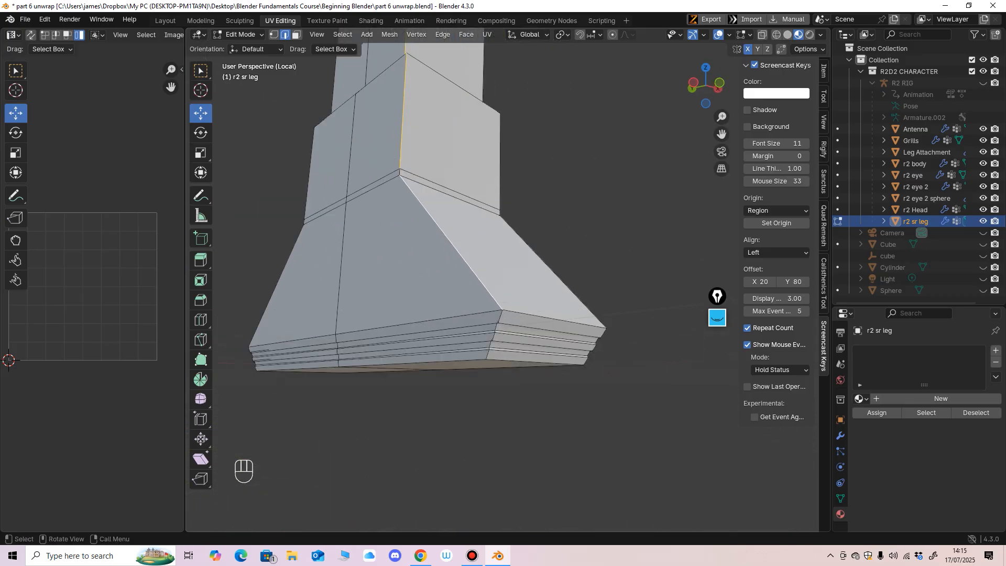
pyautogui.keyDown('shift'); pyautogui.click(496, 326); pyautogui.keyUp('shift')
pyautogui.moveTo(496, 326)
pyautogui.keyDown('ctrl'); pyautogui.mouseDown(button='middle')
pyautogui.moveTo(497, 267)
pyautogui.moveTo(496, 330)
pyautogui.mouseUp(button='middle'); pyautogui.keyUp('ctrl')
pyautogui.click(342, 34)
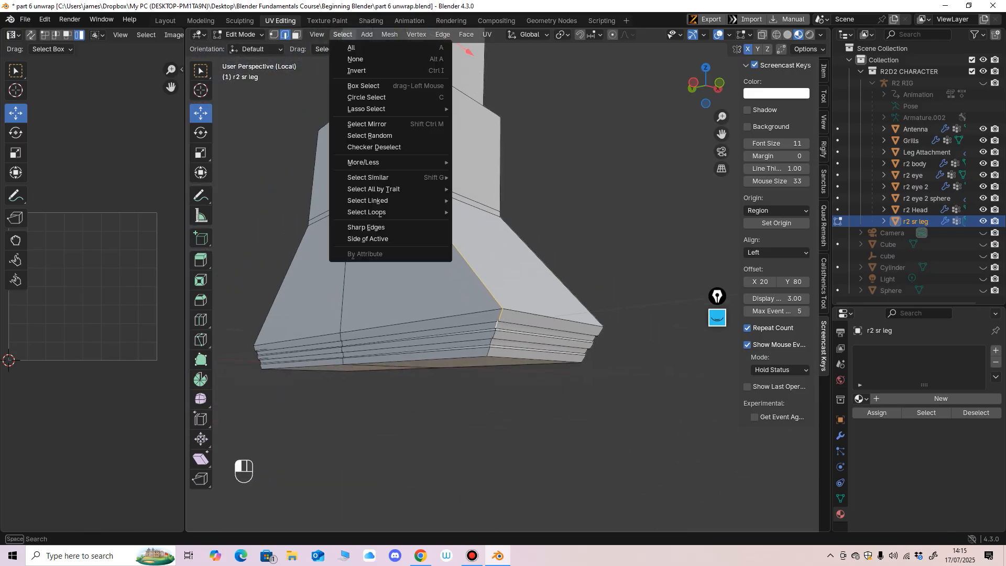
pyautogui.moveTo(380, 213)
pyautogui.click(487, 211)
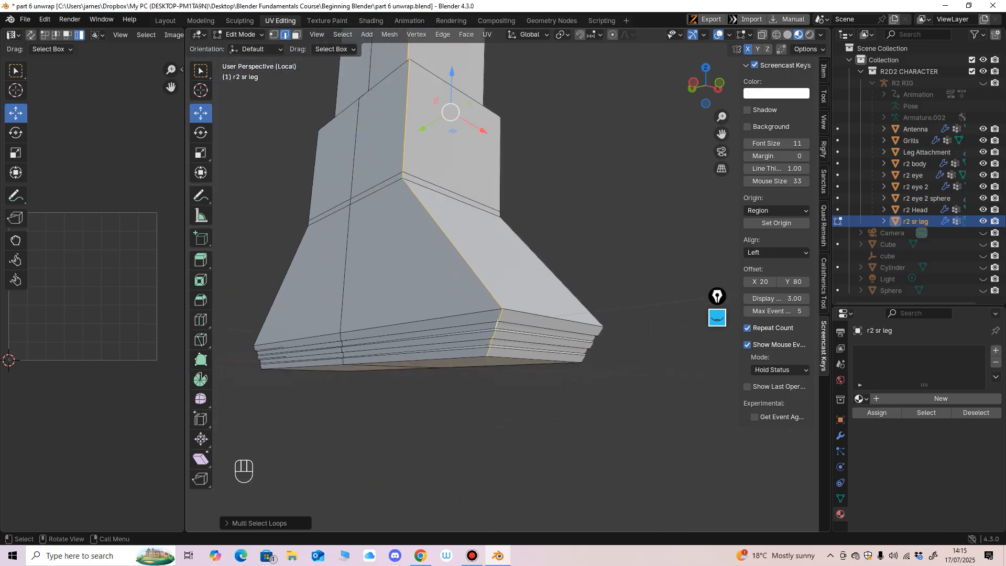
# Add the opposite corner edges of the upper block's disc side to the selection, using edge loop selection.
pyautogui.moveTo(487, 212); pyautogui.dragTo(398, 309, button='middle')
pyautogui.keyDown('shift'); pyautogui.moveTo(489, 97); pyautogui.dragTo(466, 283, button='middle'); pyautogui.keyUp('shift')
pyautogui.scroll(2, 442, 293)
pyautogui.keyDown('shift'); pyautogui.click(442, 293); pyautogui.keyUp('shift')
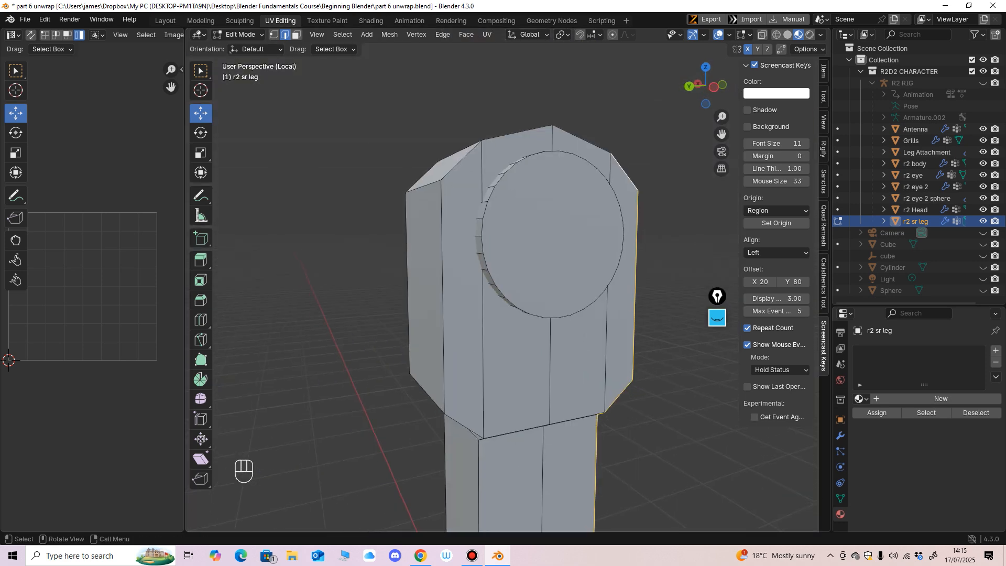
pyautogui.click(343, 34)
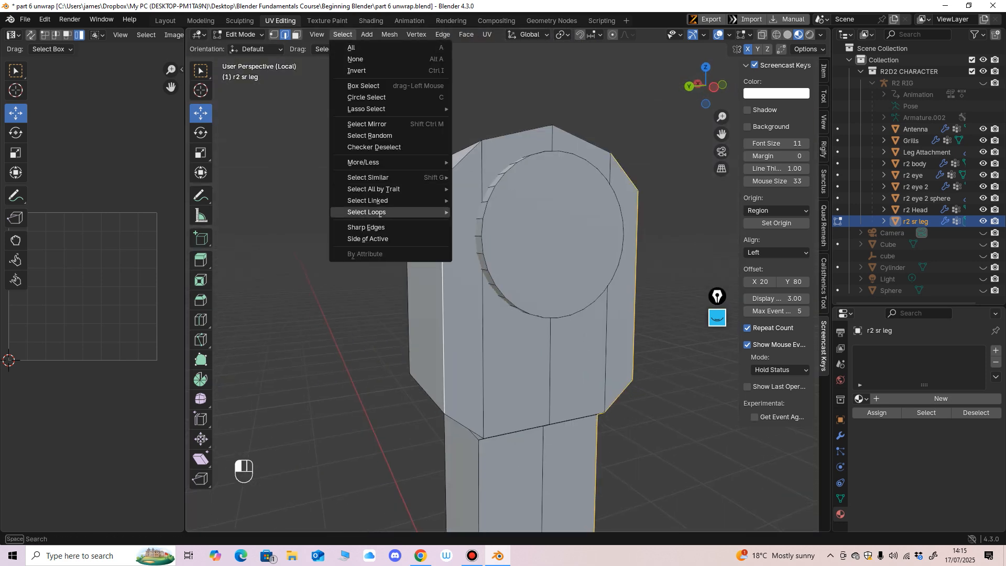
pyautogui.click(479, 213)
pyautogui.moveTo(479, 213)
pyautogui.mouseDown(button='middle')
pyautogui.moveTo(480, 157)
pyautogui.moveTo(479, 209)
pyautogui.mouseUp(button='middle')
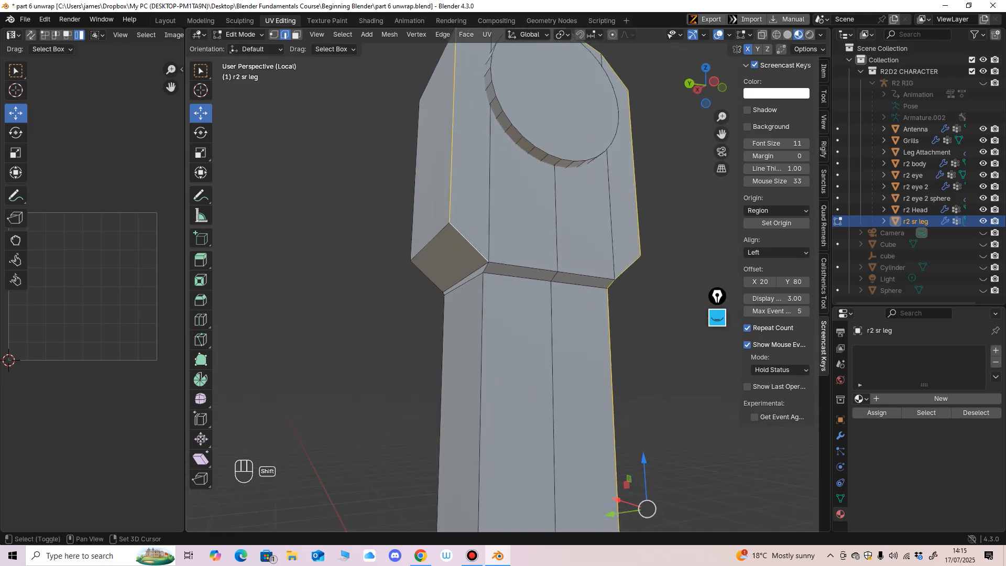
# Extend that edge selection down the shaft and foot, through the ridged base and along the lower edge of the disc side.
pyautogui.click(342, 34)
pyautogui.moveTo(379, 212)
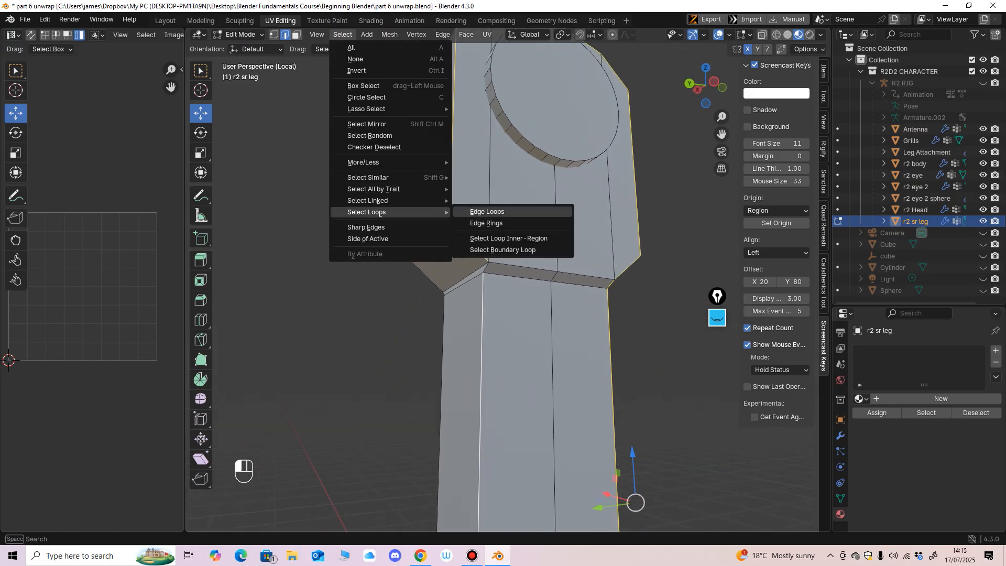
pyautogui.click(486, 211)
pyautogui.keyDown('shift'); pyautogui.moveTo(486, 367); pyautogui.dragTo(439, 115, button='middle'); pyautogui.keyUp('shift')
pyautogui.keyDown('shift'); pyautogui.moveTo(461, 335); pyautogui.dragTo(592, 99, button='middle'); pyautogui.keyUp('shift')
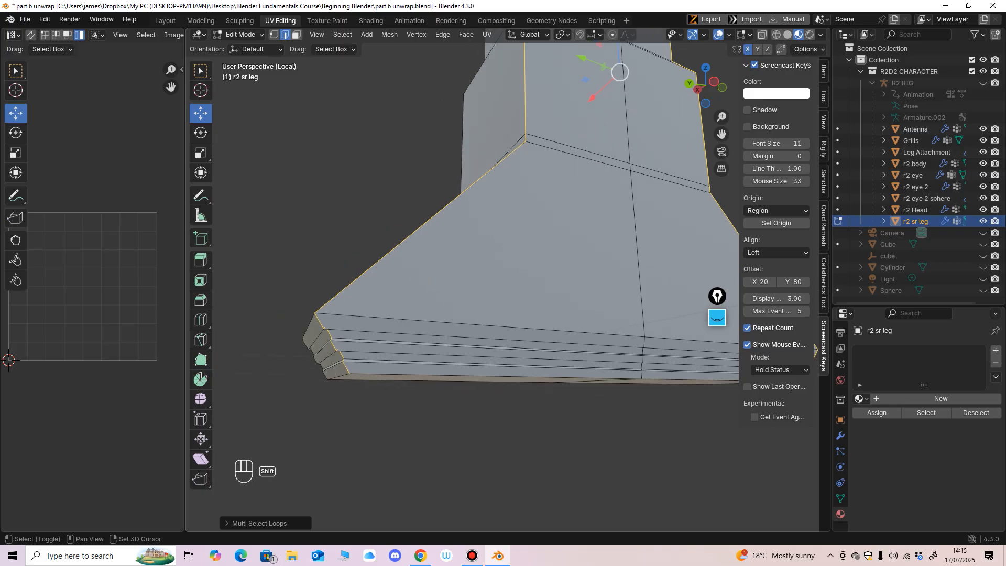
pyautogui.keyDown('shift'); pyautogui.moveTo(471, 314); pyautogui.dragTo(378, 204, button='middle'); pyautogui.keyUp('shift')
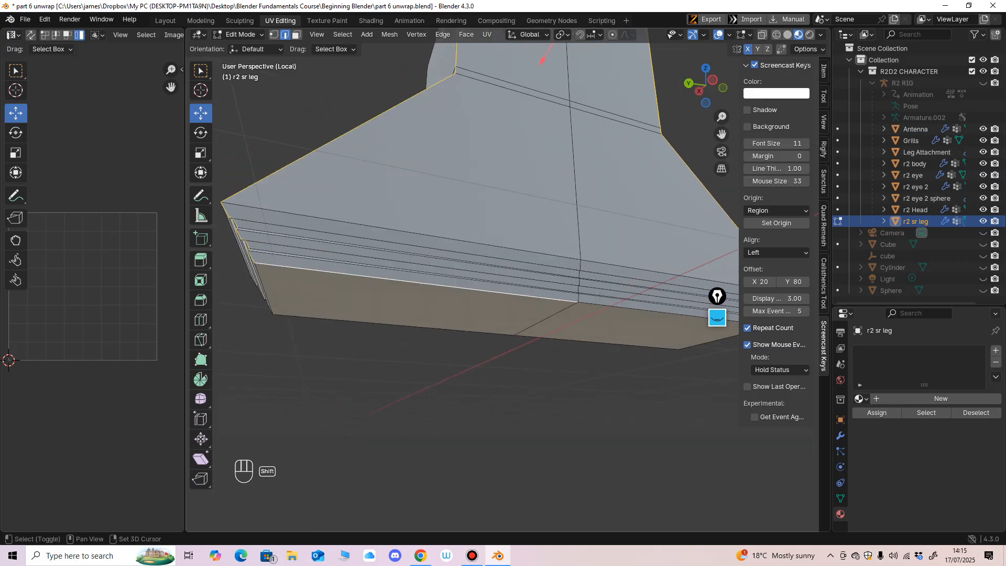
pyautogui.moveTo(471, 262); pyautogui.dragTo(532, 318, button='middle')
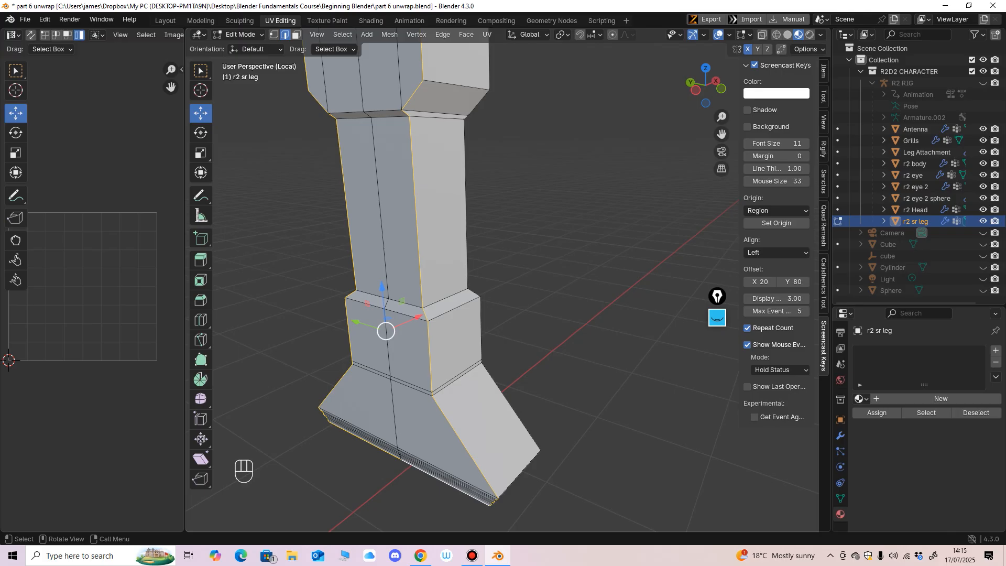
pyautogui.moveTo(386, 331); pyautogui.dragTo(360, 343)
pyautogui.moveTo(359, 343); pyautogui.dragTo(387, 383, button='middle')
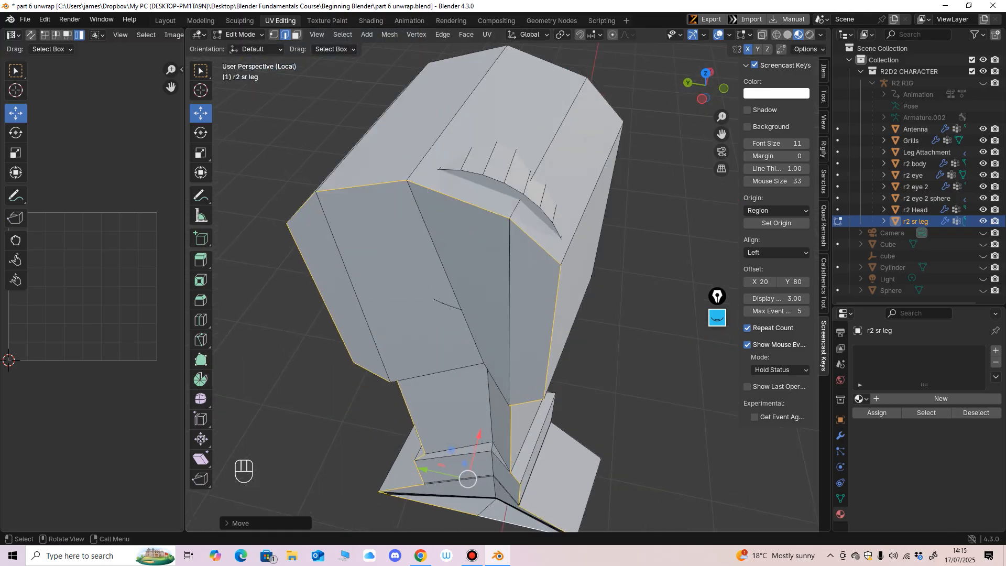
pyautogui.hotkey('ctrl', 'z')
pyautogui.moveTo(491, 458); pyautogui.dragTo(479, 479)
pyautogui.hotkey('ctrl', 'z')
pyautogui.moveTo(478, 478); pyautogui.dragTo(461, 456, button='middle')
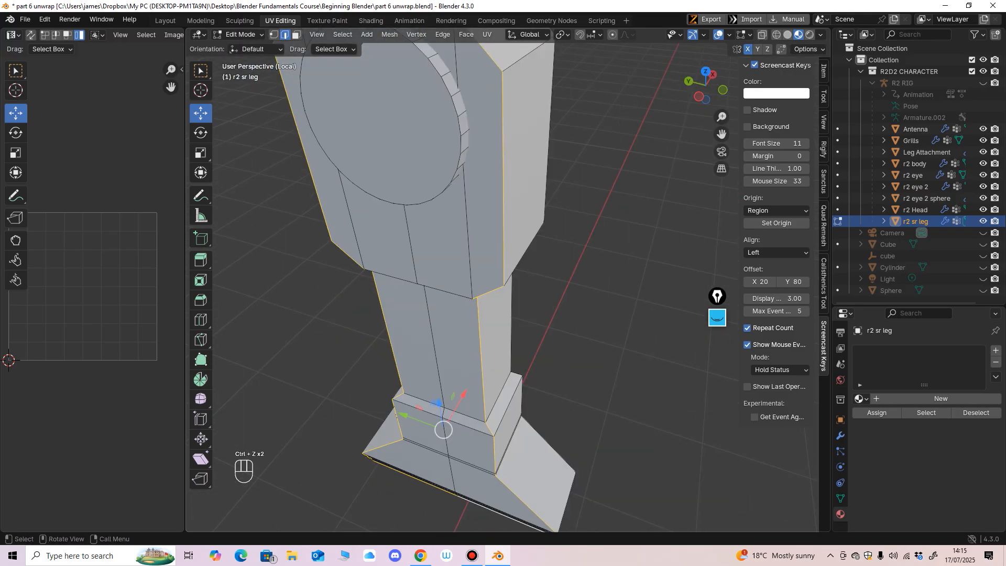
# Mark the selected outline edges on the leg's disc side as a seam.
pyautogui.hotkey('ctrl', 'e')
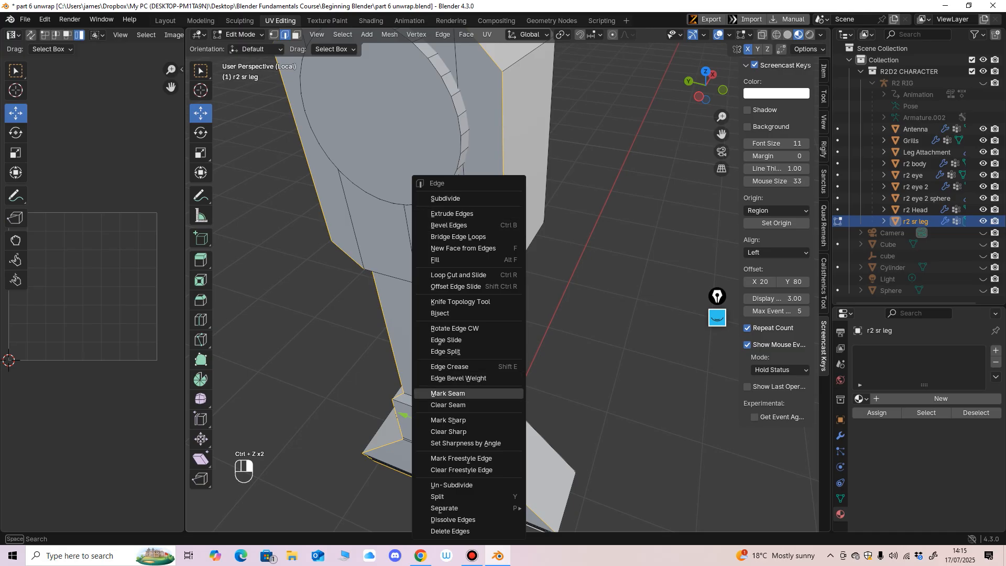
pyautogui.click(448, 393)
pyautogui.scroll(-5, 447, 393)
pyautogui.moveTo(448, 392); pyautogui.dragTo(394, 335, button='middle')
pyautogui.moveTo(394, 335); pyautogui.dragTo(532, 165, button='middle')
pyautogui.scroll(2, 286, 396)
# Try unwrapping the whole leg mesh with the Minimum Stretch method and inspect its islands in a widened UV Editor.
pyautogui.press('a')
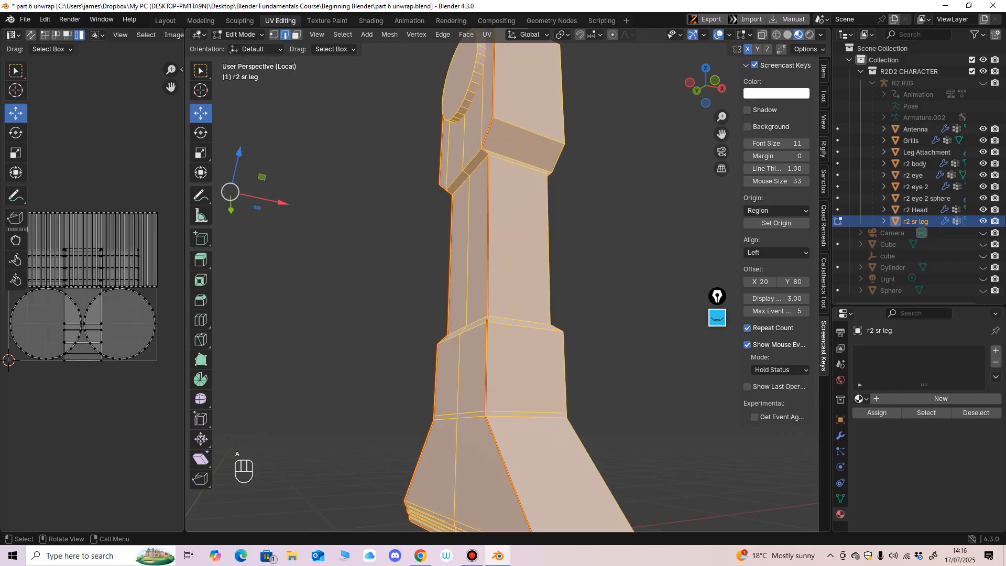
pyautogui.press('u')
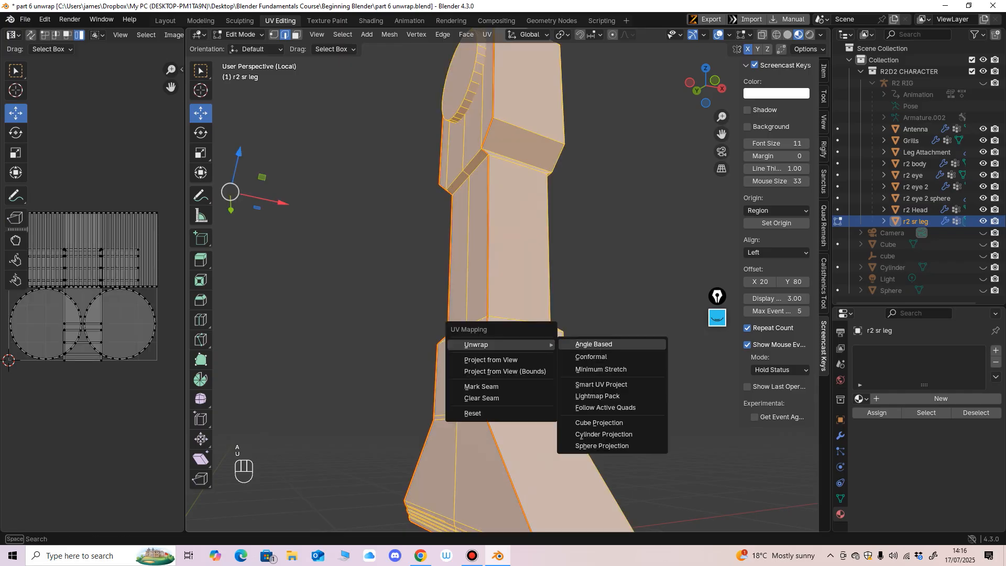
pyautogui.click(601, 369)
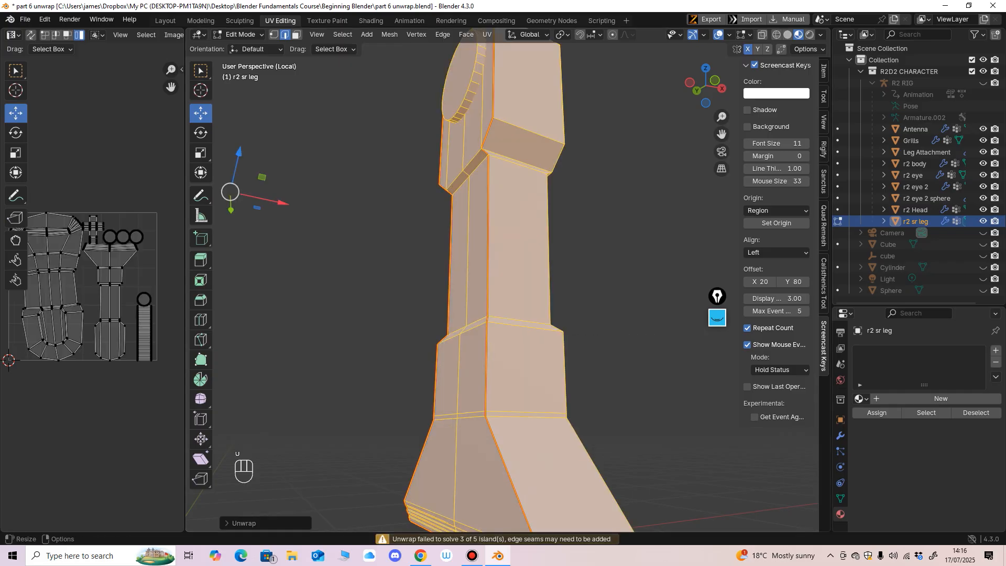
pyautogui.moveTo(185, 282); pyautogui.dragTo(317, 283)
pyautogui.keyDown('ctrl'); pyautogui.moveTo(173, 293); pyautogui.dragTo(173, 225, button='middle'); pyautogui.keyUp('ctrl')
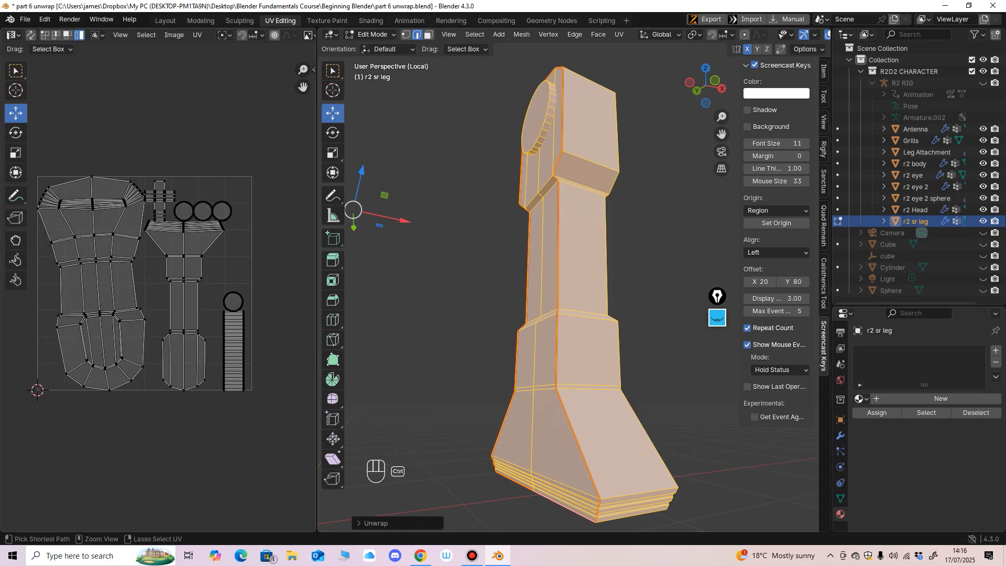
pyautogui.keyDown('ctrl'); pyautogui.moveTo(173, 225); pyautogui.dragTo(172, 204, button='middle'); pyautogui.keyUp('ctrl')
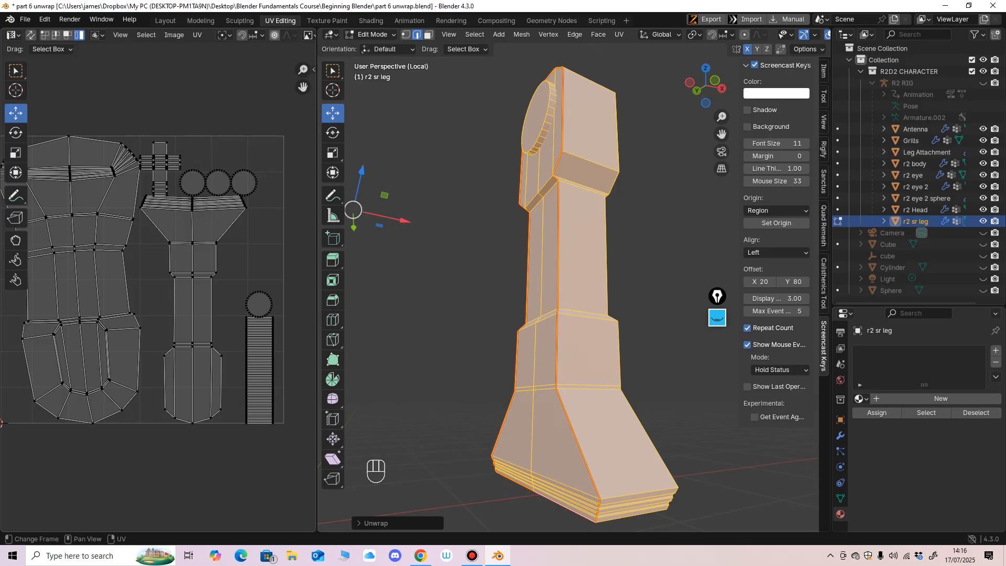
pyautogui.scroll(-1, 158, 288)
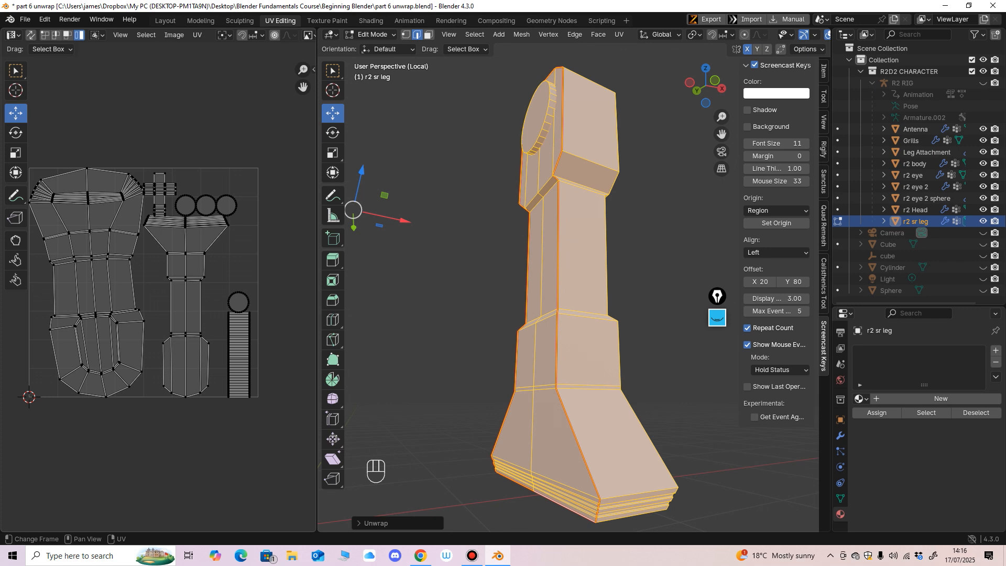
pyautogui.hotkey('ctrl', 'z')
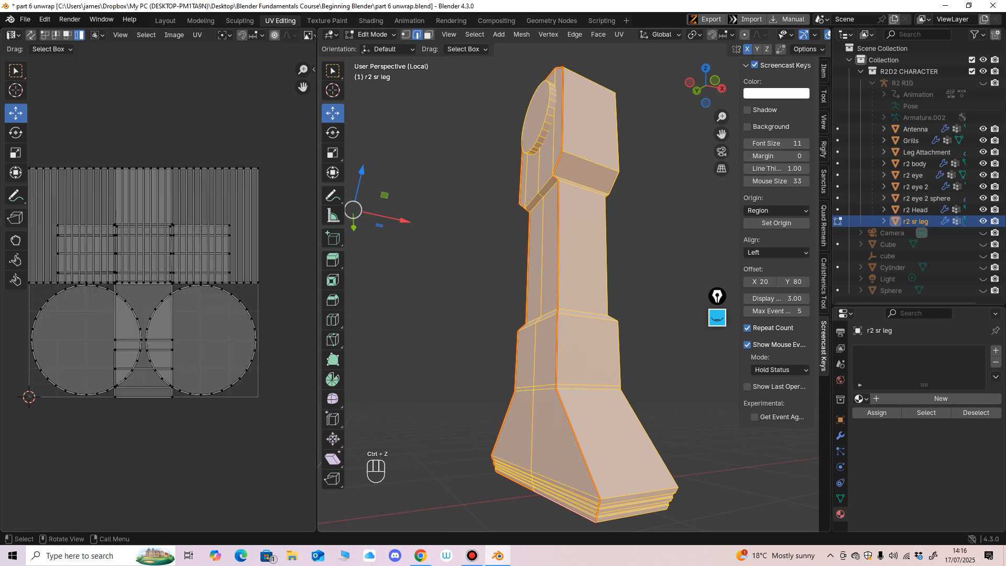
pyautogui.moveTo(523, 283); pyautogui.dragTo(497, 291, button='middle')
pyautogui.moveTo(317, 282); pyautogui.dragTo(216, 282)
# Select the corner edges outlining the leg's flat side opposite the disc, along the upper block, shaft and lower block.
pyautogui.moveTo(471, 283); pyautogui.dragTo(366, 283, button='middle')
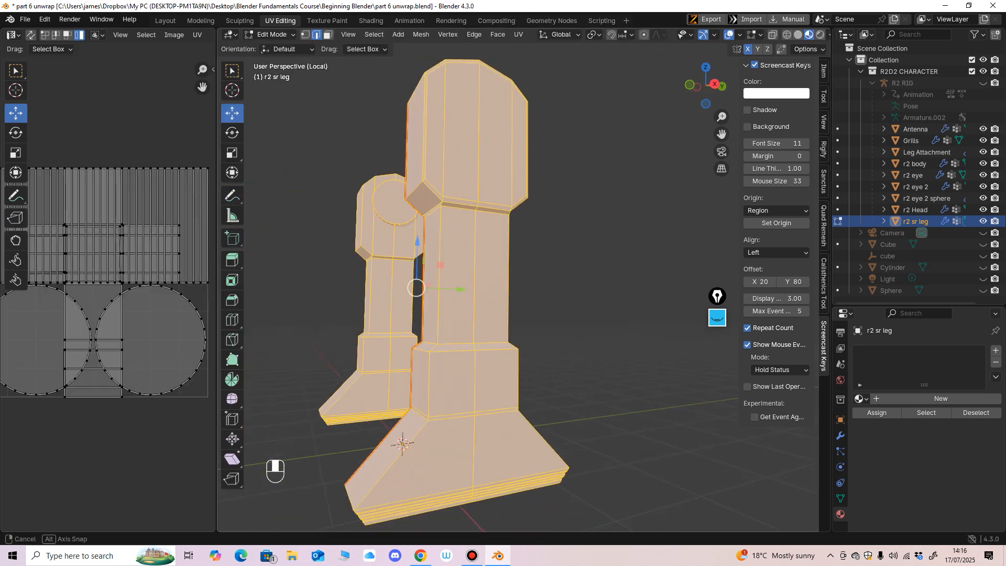
pyautogui.keyDown('shift'); pyautogui.moveTo(492, 246); pyautogui.dragTo(558, 296, button='middle'); pyautogui.keyUp('shift')
pyautogui.scroll(2, 498, 295)
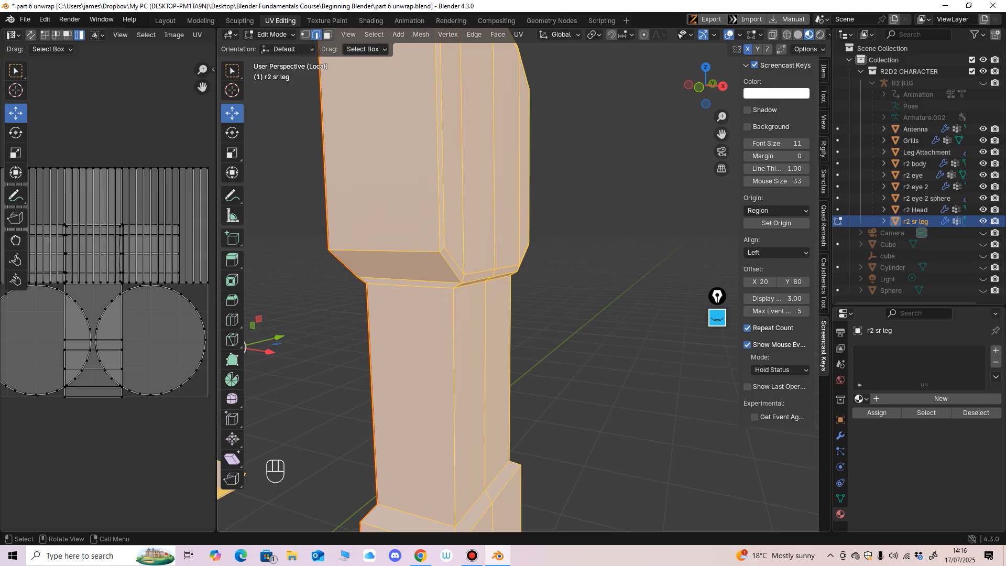
pyautogui.click(438, 157)
pyautogui.moveTo(438, 172); pyautogui.dragTo(503, 301, button='middle')
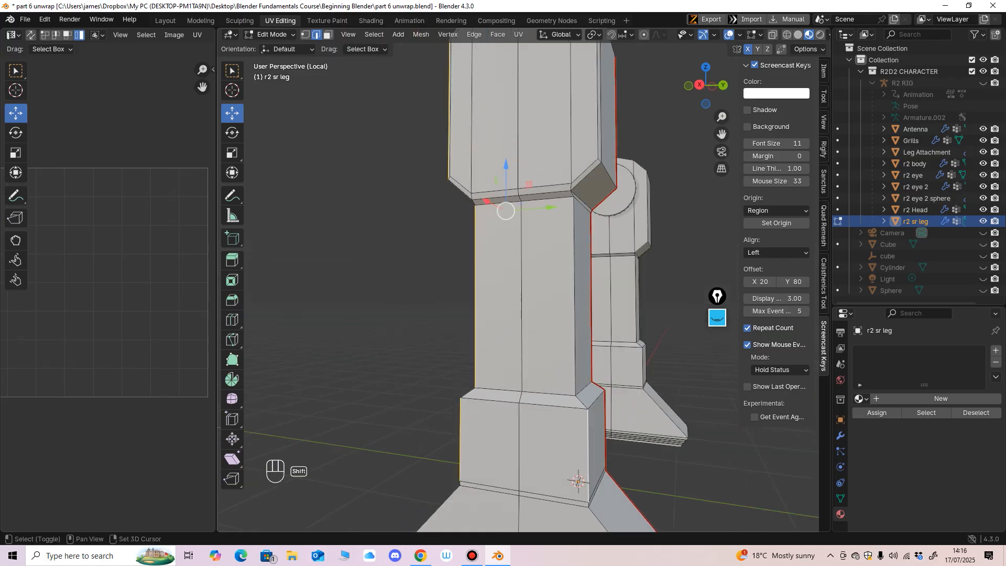
pyautogui.keyDown('shift'); pyautogui.moveTo(505, 211); pyautogui.dragTo(440, 39, button='middle'); pyautogui.keyUp('shift')
# Extend the flat side's edge selection down the foot's slopes, through the ridged base and along its lower edge, using edge loops.
pyautogui.click(374, 34)
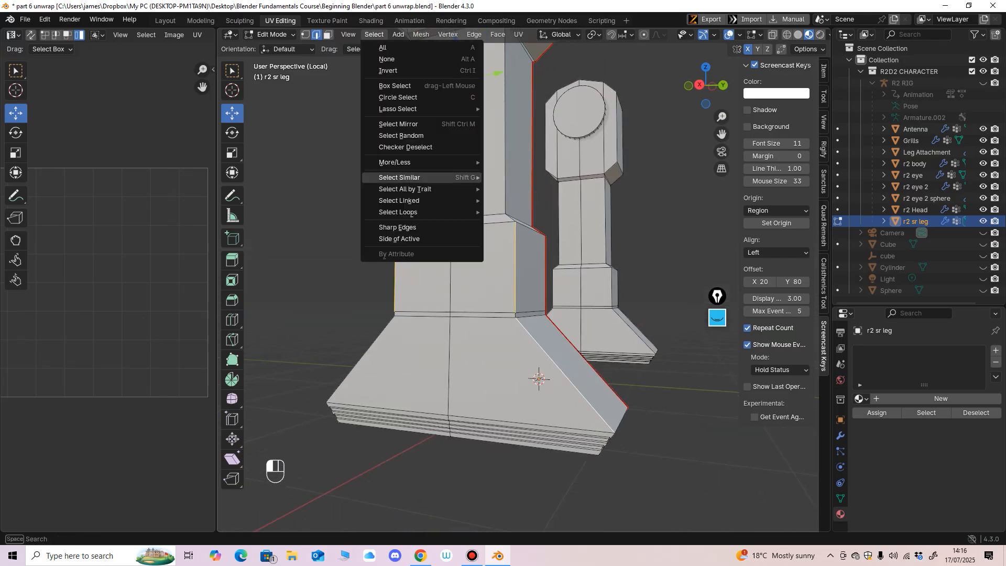
pyautogui.moveTo(408, 211)
pyautogui.click(524, 212)
pyautogui.moveTo(503, 301); pyautogui.dragTo(508, 220, button='middle')
pyautogui.moveTo(469, 301); pyautogui.dragTo(456, 264, button='middle')
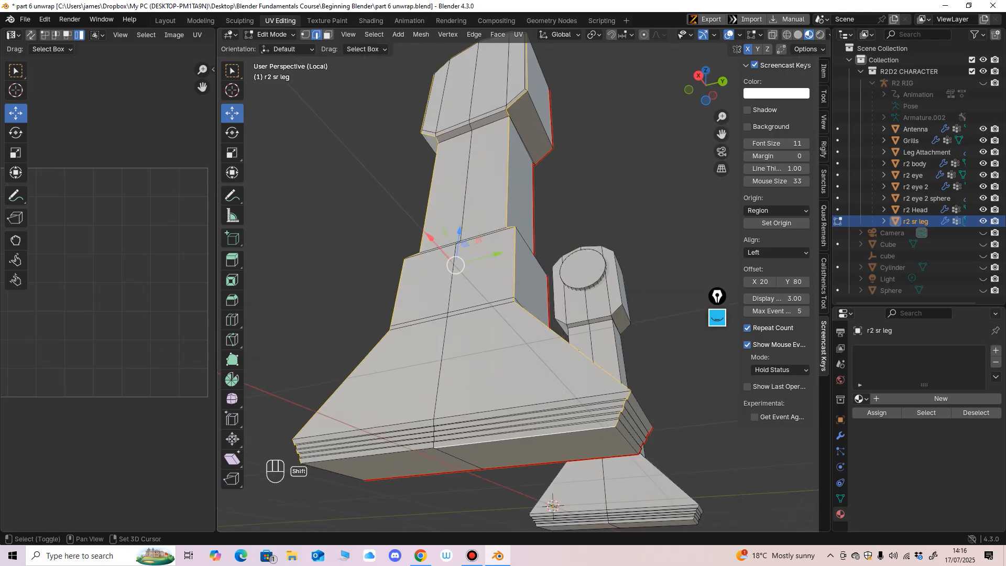
pyautogui.moveTo(367, 453); pyautogui.dragTo(309, 505, button='middle')
pyautogui.scroll(-2, 519, 280)
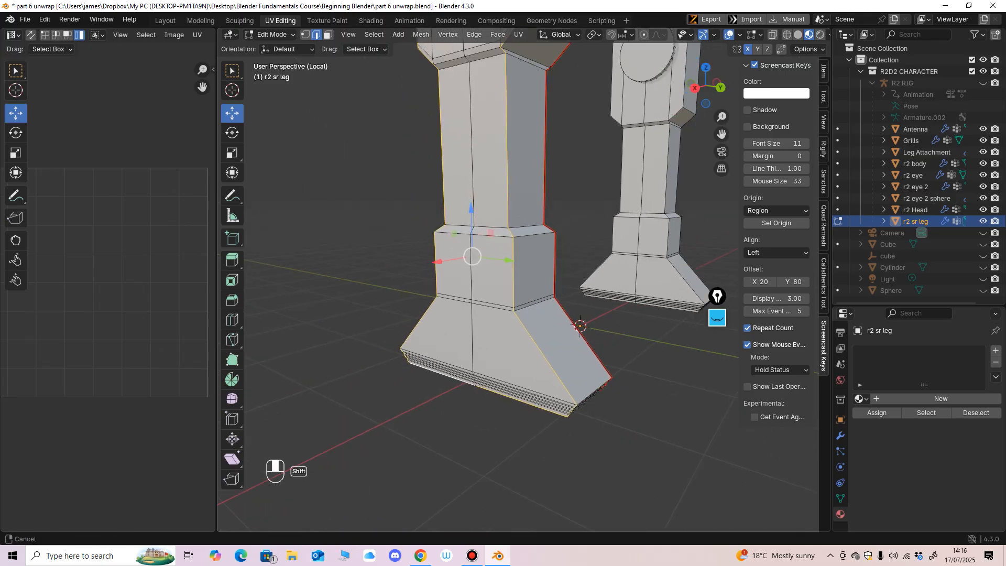
pyautogui.keyDown('shift'); pyautogui.moveTo(471, 256); pyautogui.dragTo(452, 317, button='middle'); pyautogui.keyUp('shift')
pyautogui.moveTo(416, 328); pyautogui.dragTo(394, 335)
pyautogui.hotkey('ctrl', 'z')
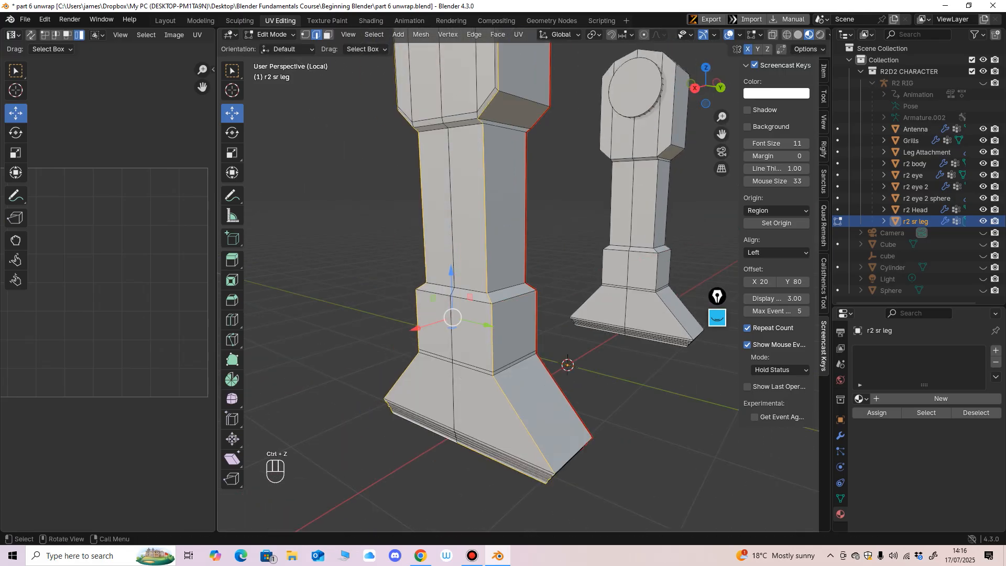
pyautogui.scroll(-1, 459, 378)
pyautogui.moveTo(459, 378); pyautogui.dragTo(446, 378, button='middle')
pyautogui.moveTo(422, 365); pyautogui.dragTo(399, 372)
pyautogui.moveTo(400, 371); pyautogui.dragTo(409, 411, button='middle')
pyautogui.hotkey('ctrl', 'z')
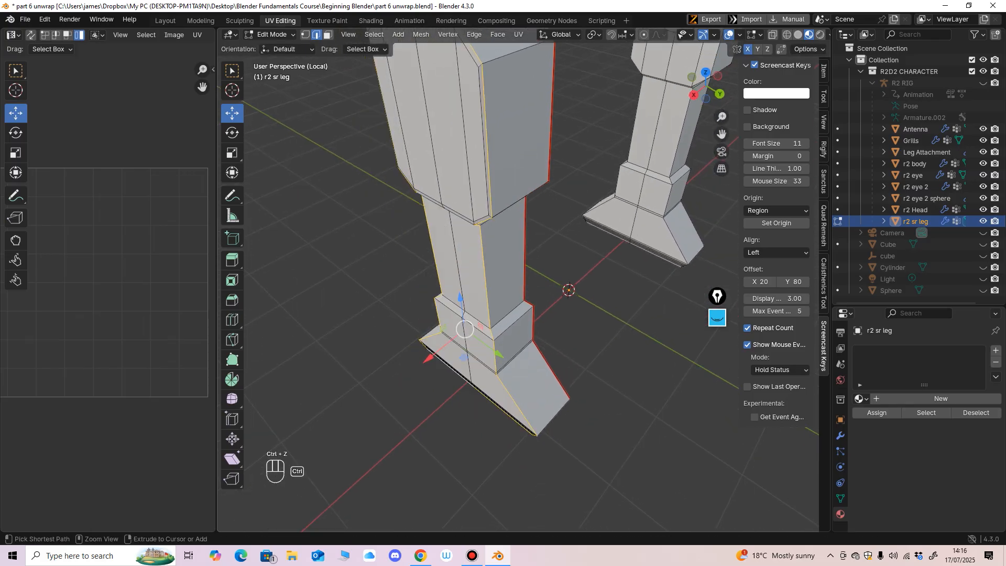
pyautogui.keyDown('shift'); pyautogui.moveTo(424, 364); pyautogui.dragTo(435, 405, button='middle'); pyautogui.keyUp('shift')
pyautogui.moveTo(435, 405); pyautogui.dragTo(403, 431)
pyautogui.hotkey('ctrl', 'z')
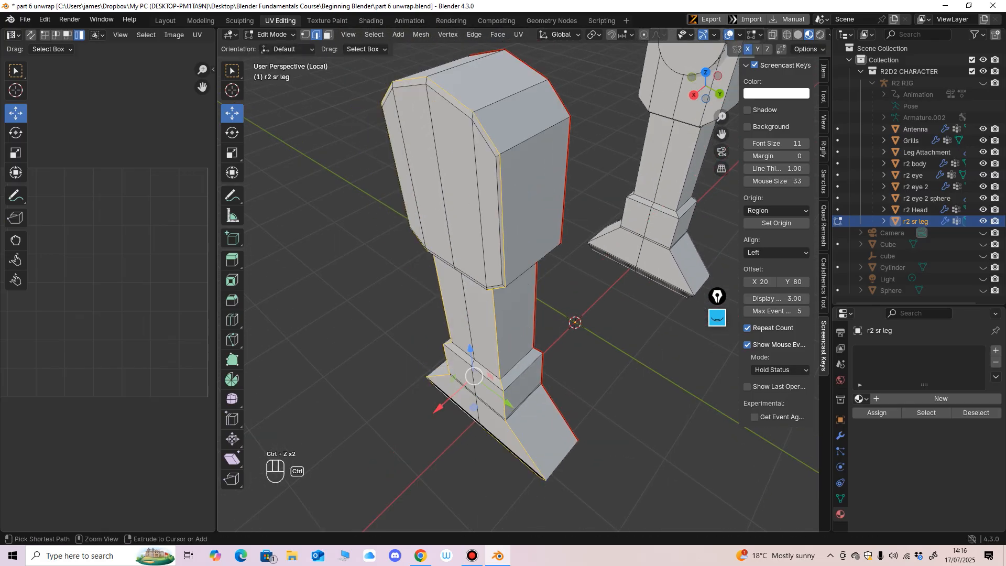
pyautogui.moveTo(403, 431); pyautogui.dragTo(514, 385, button='middle')
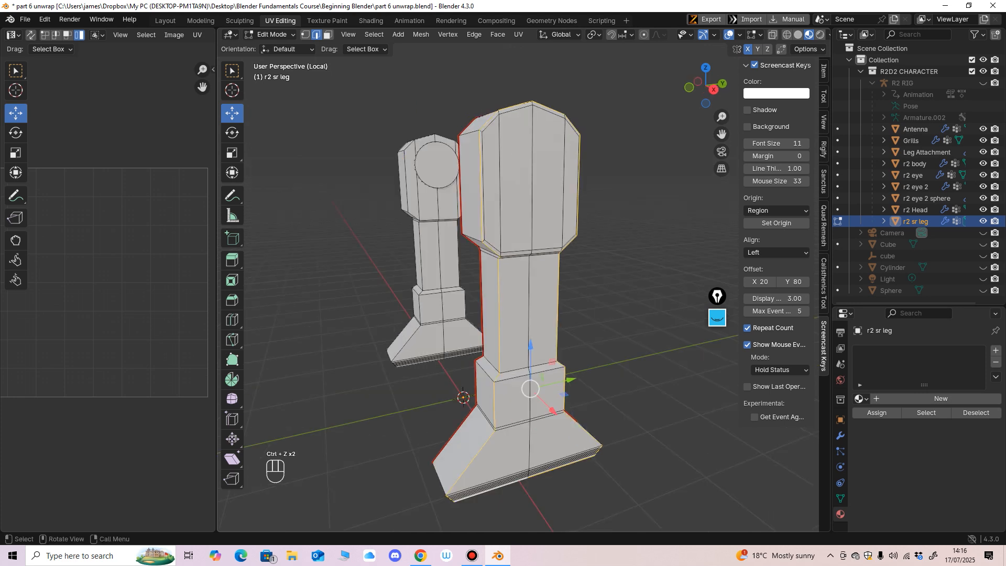
pyautogui.moveTo(552, 410); pyautogui.dragTo(530, 388)
pyautogui.hotkey('ctrl', 'z')
# Mark the selected outline edges on the leg's flat side as a seam.
pyautogui.press('u')
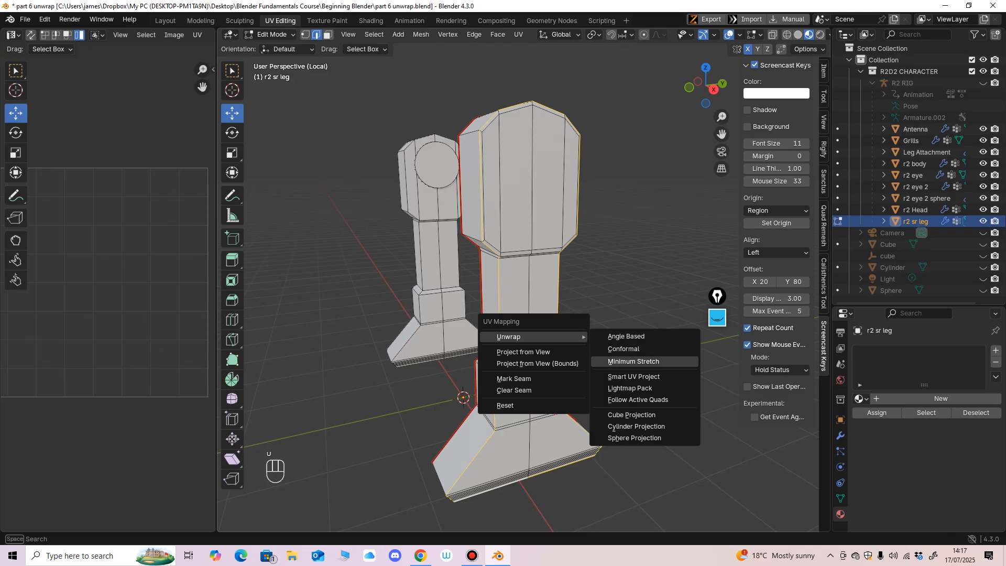
pyautogui.press('Escape')
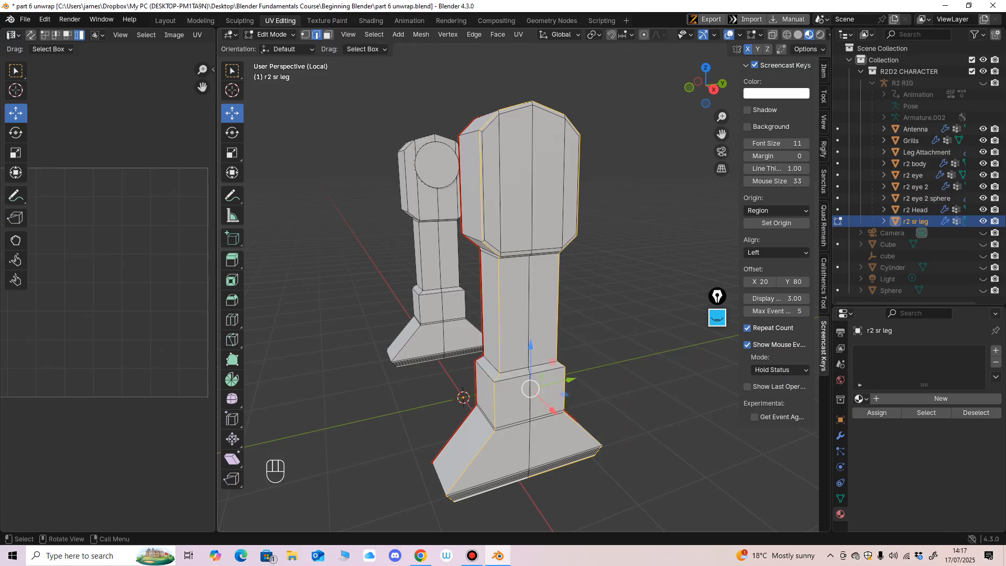
pyautogui.hotkey('ctrl', 'e')
pyautogui.click(521, 393)
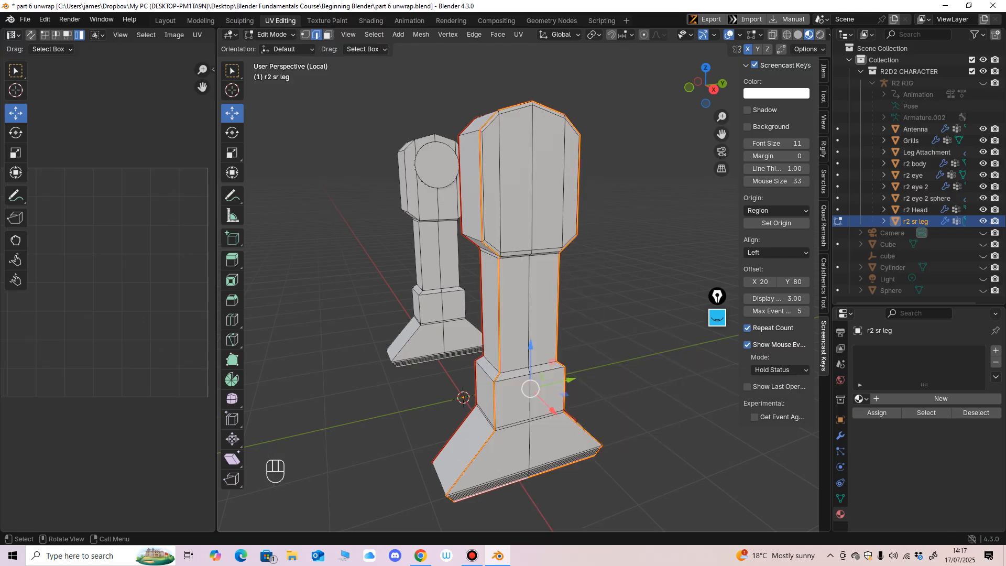
# Mark the short end edges around the underside of the foot as seams.
pyautogui.moveTo(521, 393); pyautogui.dragTo(472, 466, button='middle')
pyautogui.moveTo(503, 343); pyautogui.dragTo(563, 175, button='middle')
pyautogui.hotkey('ctrl', 'e')
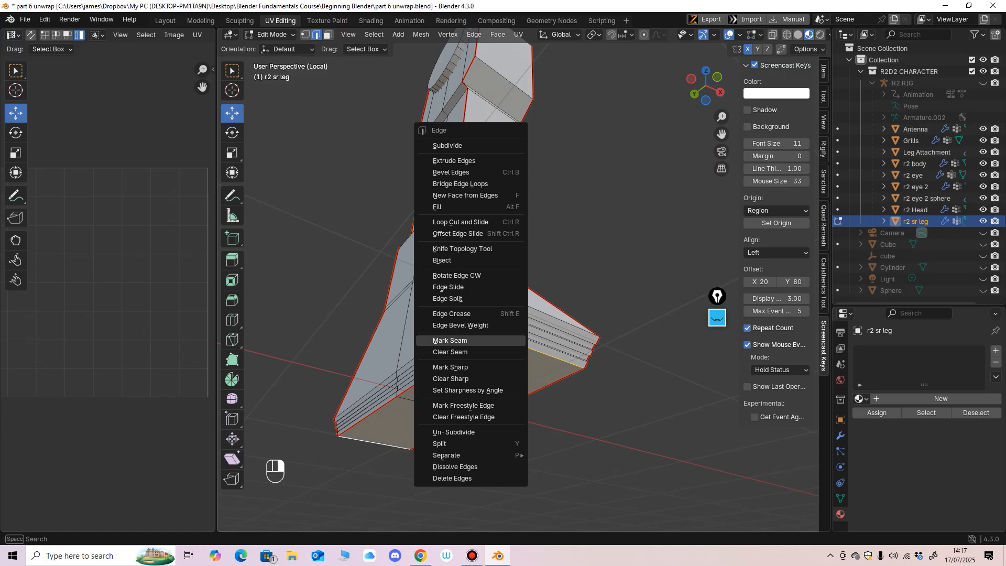
pyautogui.click(450, 340)
pyautogui.moveTo(449, 341); pyautogui.dragTo(491, 498, button='middle')
# Unwrap the whole leg mesh with the Minimum Stretch method and inspect its islands in a widened UV Editor.
pyautogui.press('a')
pyautogui.press('u')
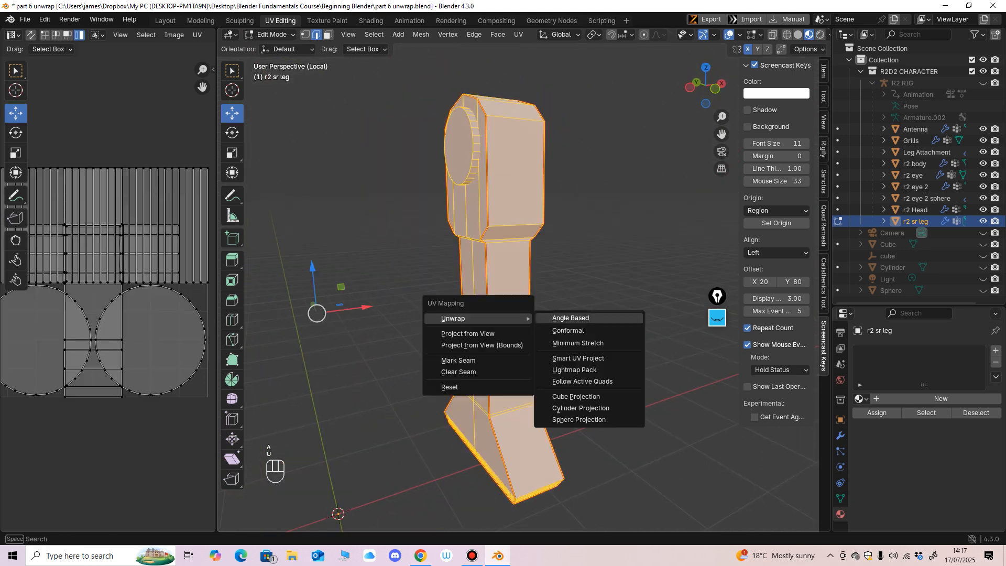
pyautogui.click(578, 343)
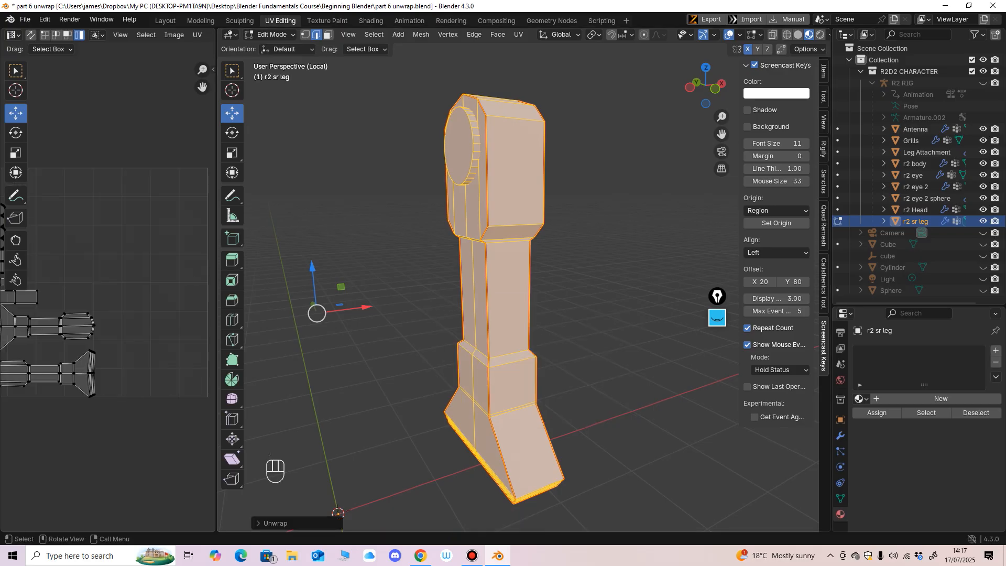
pyautogui.moveTo(216, 282); pyautogui.dragTo(367, 283)
pyautogui.moveTo(183, 293)
pyautogui.mouseDown(button='middle')
pyautogui.moveTo(239, 272)
pyautogui.moveTo(240, 220)
pyautogui.moveTo(181, 279)
pyautogui.mouseUp(button='middle')
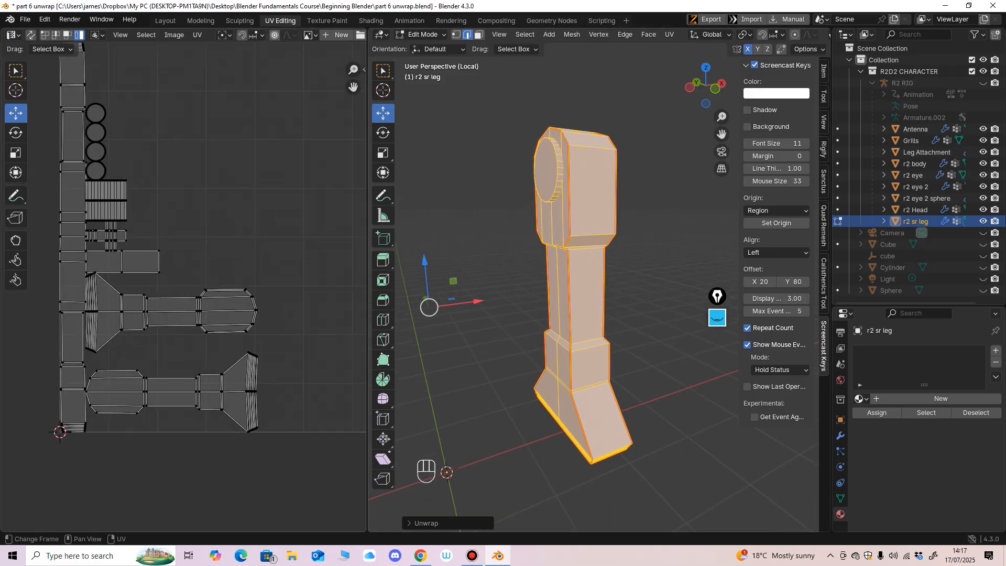
pyautogui.moveTo(368, 283); pyautogui.dragTo(277, 282)
pyautogui.keyDown('ctrl'); pyautogui.moveTo(524, 294); pyautogui.dragTo(560, 271, button='middle'); pyautogui.keyUp('ctrl')
pyautogui.keyDown('shift'); pyautogui.moveTo(523, 220); pyautogui.dragTo(511, 361, button='middle'); pyautogui.keyUp('shift')
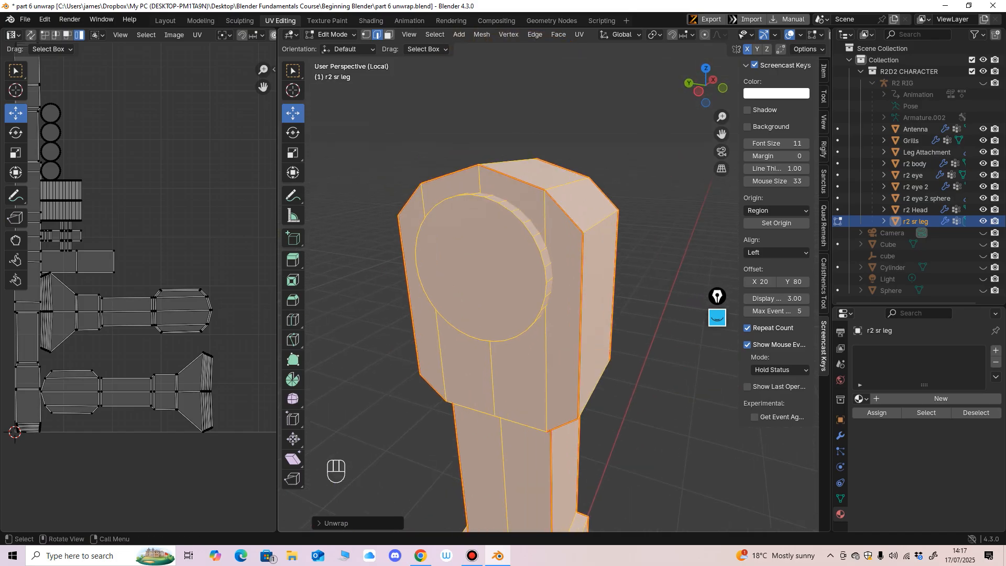
# Examine the seams around the leg's upper block, shaft and foot in X-ray view.
pyautogui.moveTo(576, 35); pyautogui.dragTo(505, 34, button='middle')
pyautogui.moveTo(524, 293); pyautogui.dragTo(446, 327, button='middle')
pyautogui.moveTo(492, 246); pyautogui.dragTo(427, 170, button='middle')
pyautogui.click(477, 191)
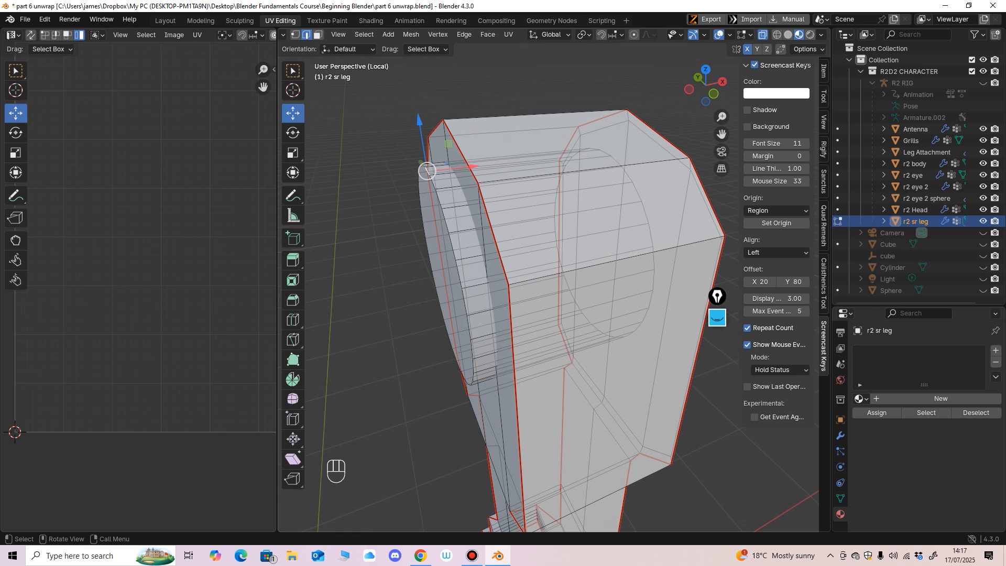
pyautogui.moveTo(524, 262); pyautogui.dragTo(487, 251, button='middle')
pyautogui.keyDown('shift'); pyautogui.moveTo(516, 471); pyautogui.dragTo(493, 52, button='middle'); pyautogui.keyUp('shift')
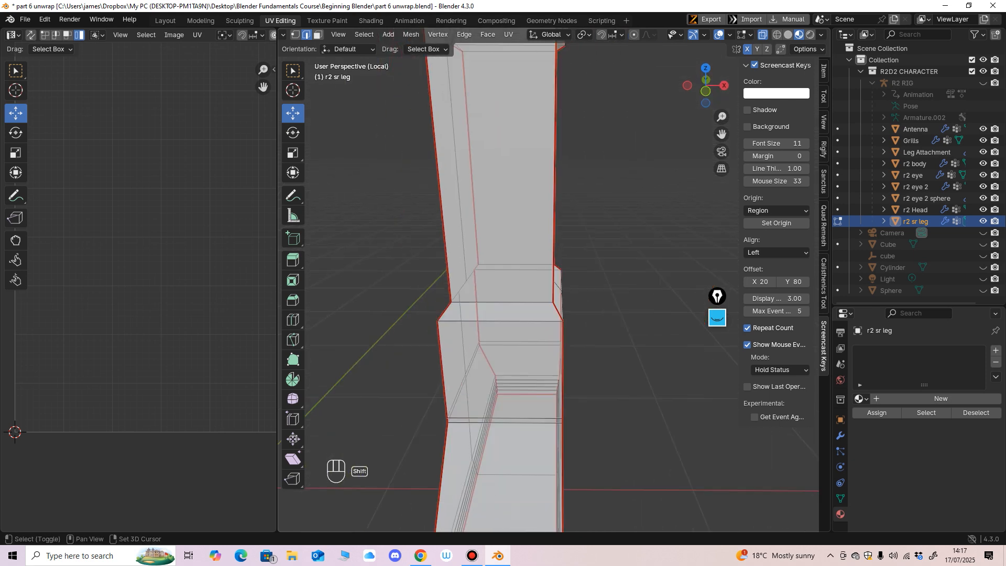
pyautogui.keyDown('shift'); pyautogui.moveTo(508, 293); pyautogui.dragTo(490, 527, button='middle'); pyautogui.keyUp('shift')
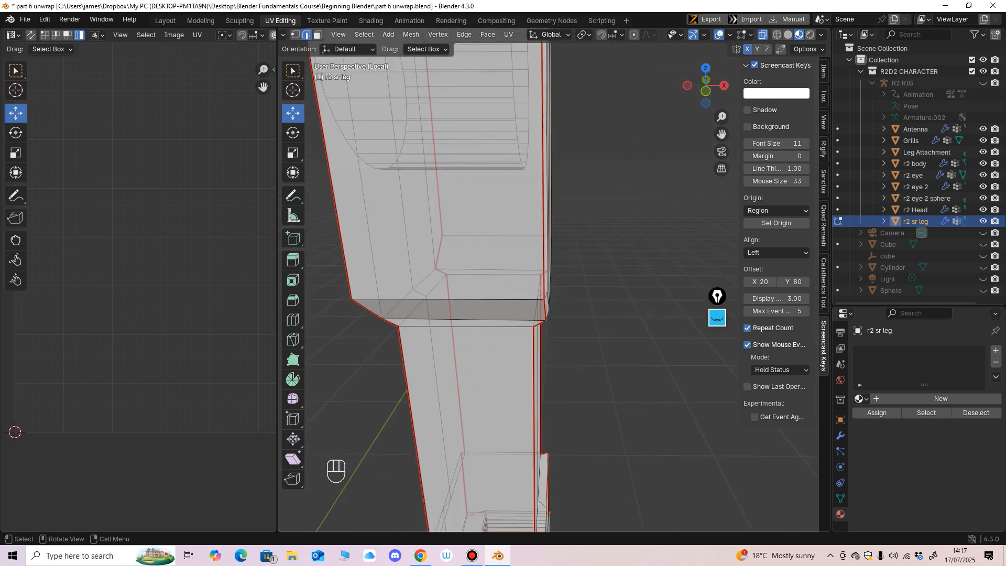
pyautogui.moveTo(460, 293); pyautogui.dragTo(505, 299, button='middle')
# Select the edge loop around the outer rim of the leg's round disc and mark it as a seam.
pyautogui.keyDown('shift'); pyautogui.moveTo(493, 220); pyautogui.dragTo(492, 356, button='middle'); pyautogui.keyUp('shift')
pyautogui.moveTo(471, 293); pyautogui.dragTo(492, 294, button='middle')
pyautogui.click(364, 35)
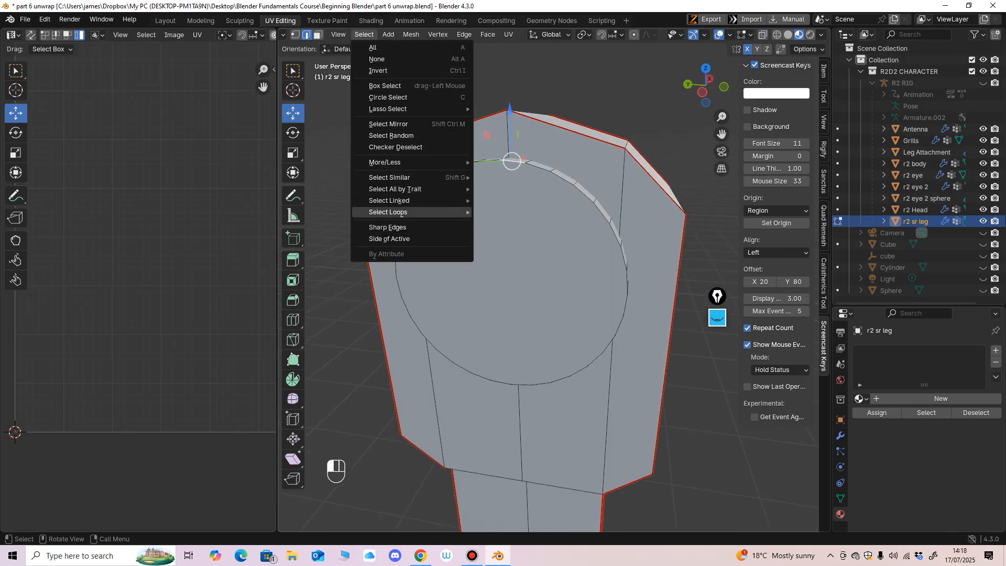
pyautogui.moveTo(401, 212)
pyautogui.click(497, 211)
pyautogui.moveTo(503, 272); pyautogui.dragTo(455, 279, button='middle')
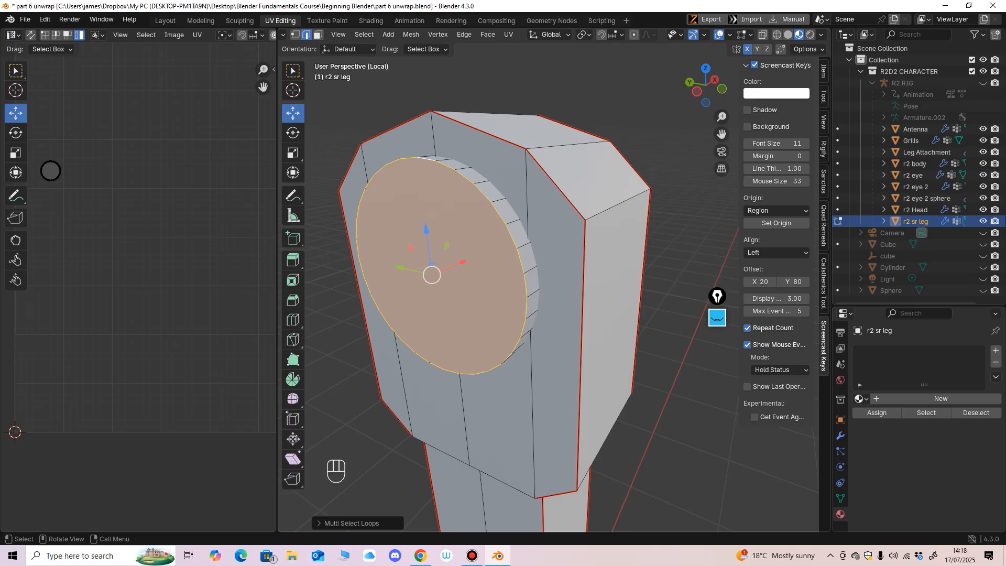
pyautogui.hotkey('ctrl', 'e')
pyautogui.click(456, 393)
# Select the edge loop around the disc cylinder's hidden inner end in X-ray view and mark it as a seam.
pyautogui.moveTo(456, 392); pyautogui.dragTo(497, 235, button='middle')
pyautogui.keyDown('ctrl'); pyautogui.moveTo(498, 235); pyautogui.dragTo(498, 220, button='middle'); pyautogui.keyUp('ctrl')
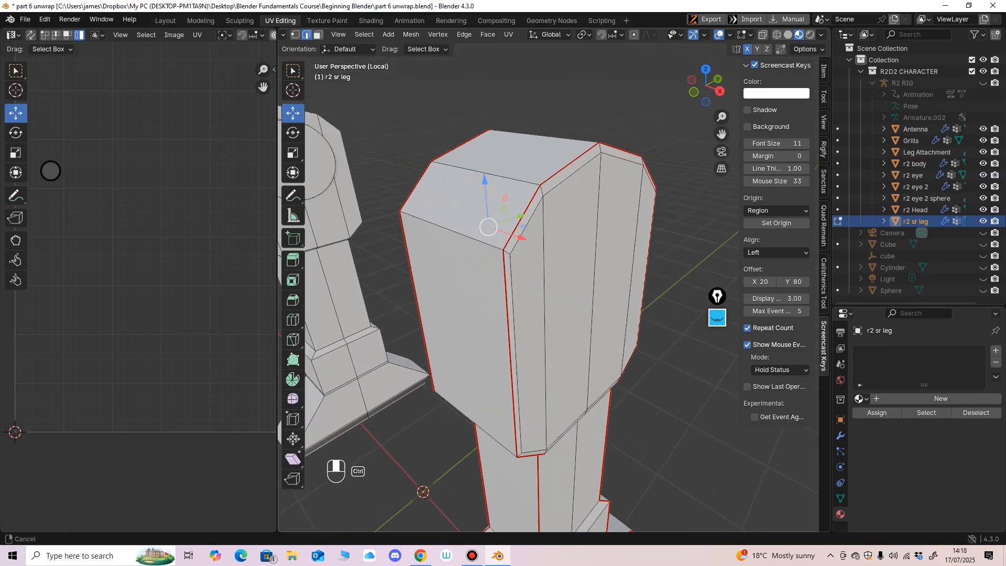
pyautogui.hotkey('alt', 'z')
pyautogui.moveTo(523, 262); pyautogui.dragTo(545, 230, button='middle')
pyautogui.moveTo(545, 231); pyautogui.dragTo(610, 199, button='middle')
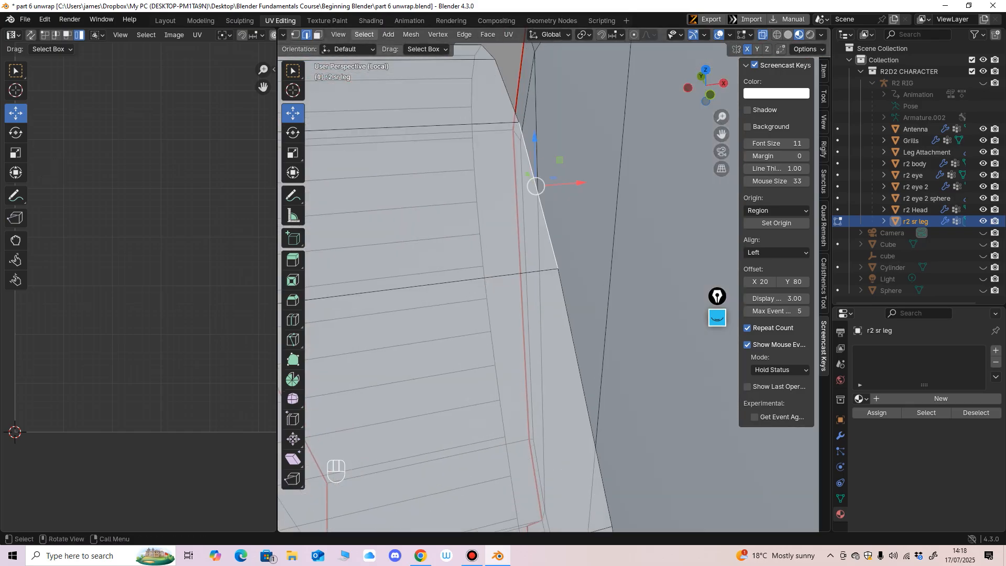
pyautogui.click(364, 34)
pyautogui.moveTo(398, 212)
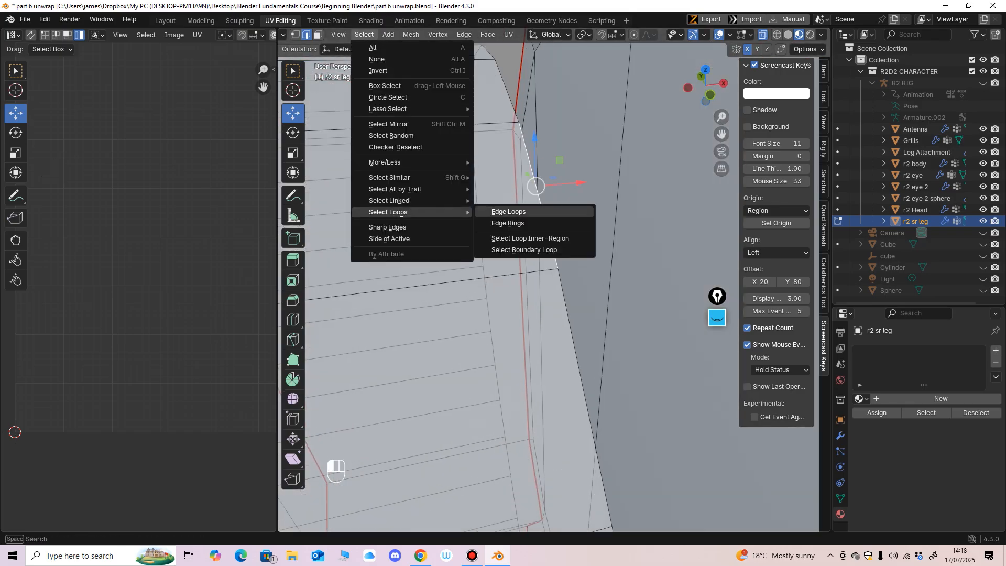
pyautogui.click(508, 211)
pyautogui.hotkey('ctrl', 'e')
pyautogui.click(487, 393)
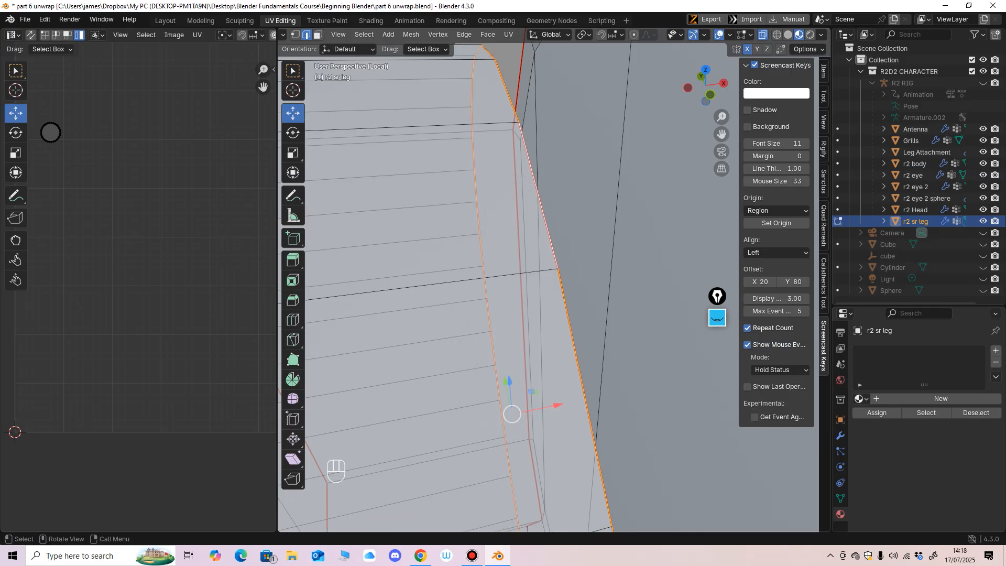
# Mark one lengthwise edge along the side of the disc cylinder as a seam.
pyautogui.moveTo(511, 398); pyautogui.dragTo(506, 406, button='middle')
pyautogui.keyDown('ctrl'); pyautogui.moveTo(506, 366); pyautogui.dragTo(592, 327, button='middle'); pyautogui.keyUp('ctrl')
pyautogui.moveTo(591, 327); pyautogui.dragTo(610, 306, button='middle')
pyautogui.click(435, 227)
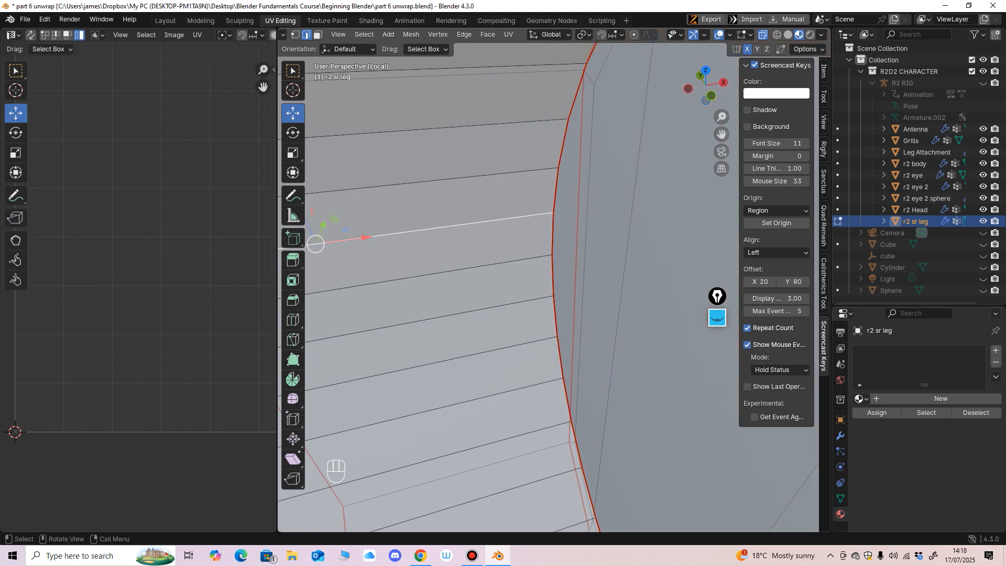
pyautogui.keyDown('shift'); pyautogui.moveTo(433, 197); pyautogui.dragTo(638, 315, button='middle'); pyautogui.keyUp('shift')
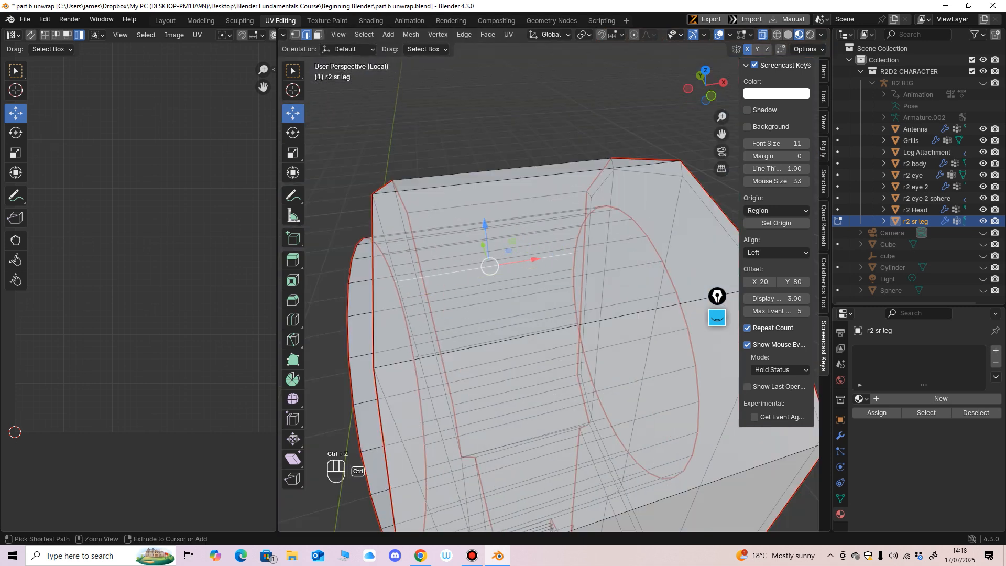
pyautogui.keyDown('ctrl'); pyautogui.moveTo(638, 315); pyautogui.dragTo(587, 271, button='middle'); pyautogui.keyUp('ctrl')
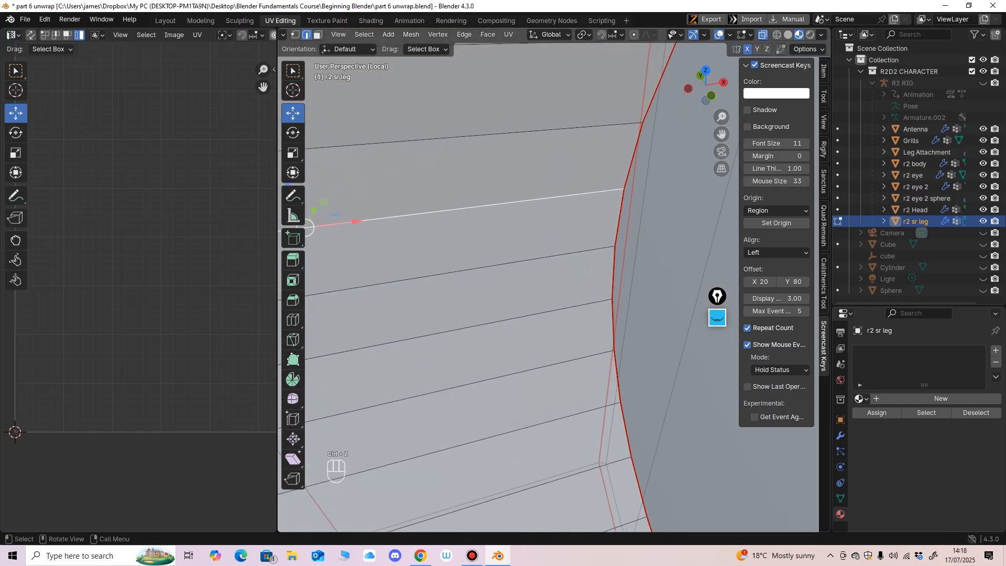
pyautogui.hotkey('ctrl', 'e')
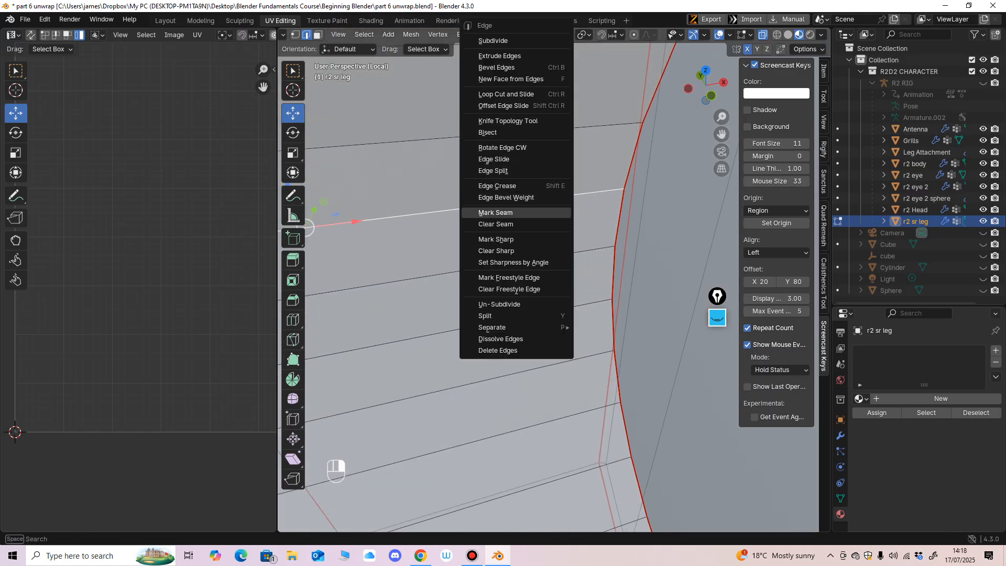
pyautogui.click(495, 212)
pyautogui.keyDown('ctrl'); pyautogui.moveTo(516, 220); pyautogui.dragTo(581, 335, button='middle'); pyautogui.keyUp('ctrl')
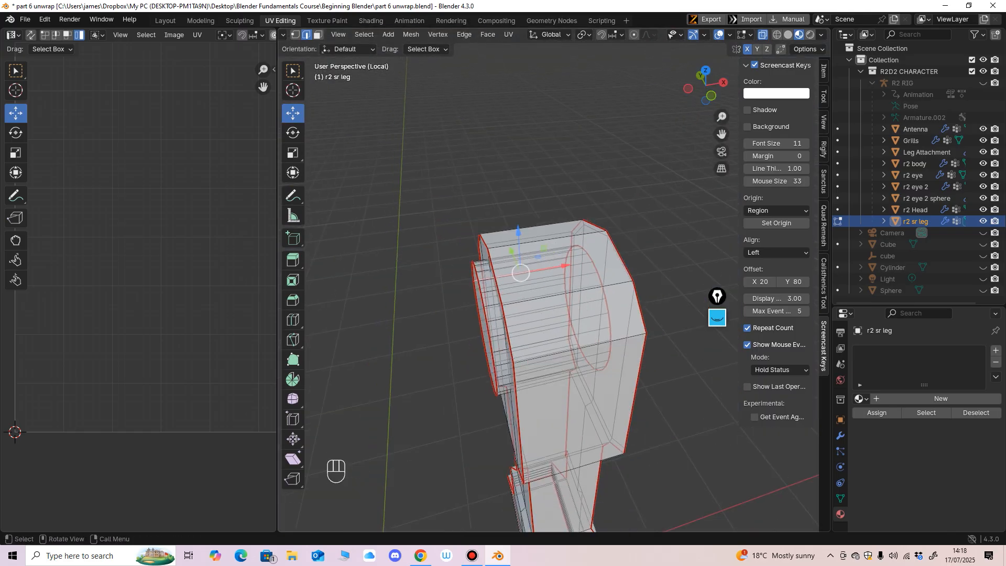
# Mark the crosswise edges below the top bevels on both sides of the leg's upper block as seams.
pyautogui.moveTo(520, 271); pyautogui.dragTo(510, 178, button='middle')
pyautogui.scroll(2, 435, 288)
pyautogui.scroll(-3, 499, 275)
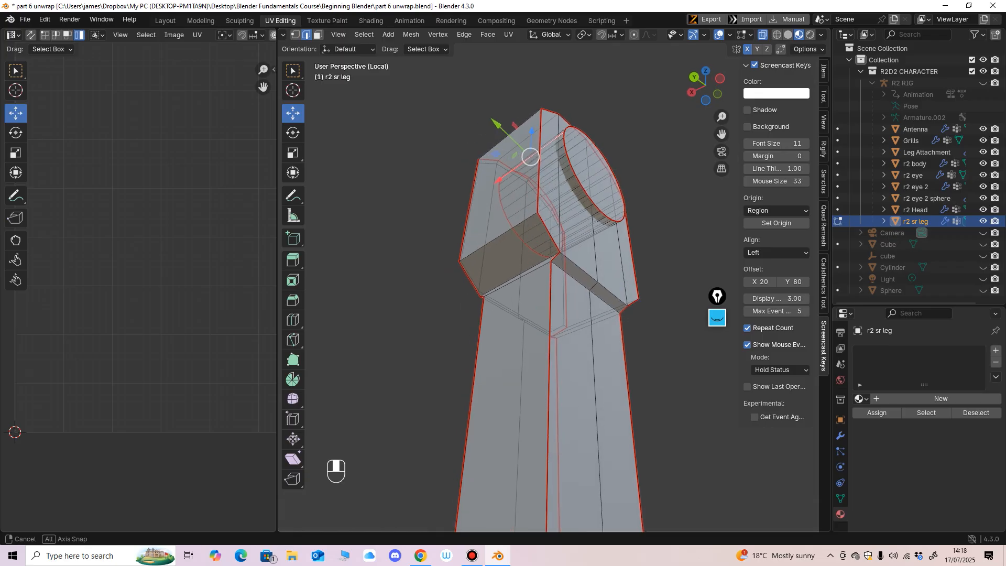
pyautogui.moveTo(459, 211); pyautogui.dragTo(544, 230, button='middle')
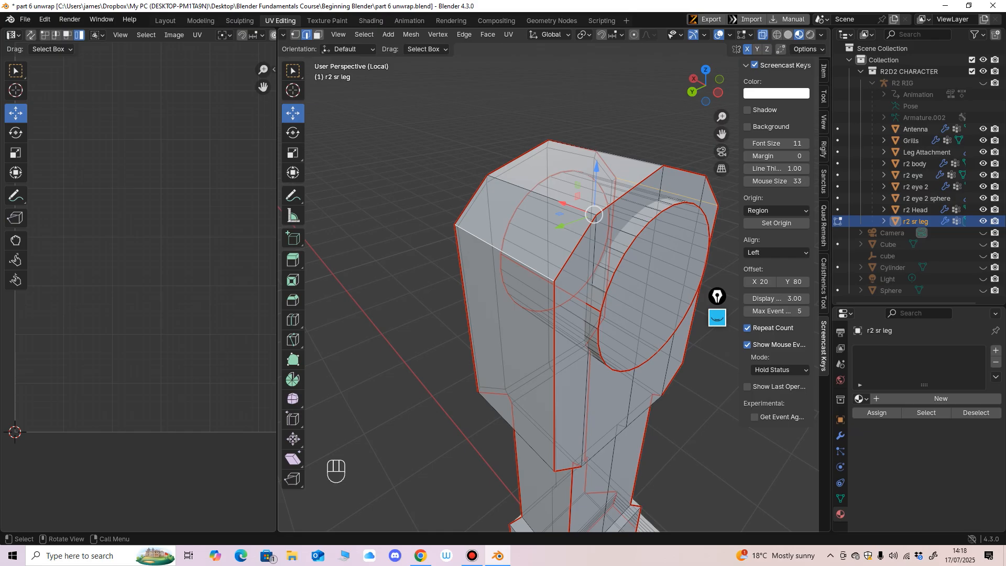
pyautogui.hotkey('ctrl', 'e')
pyautogui.click(427, 243)
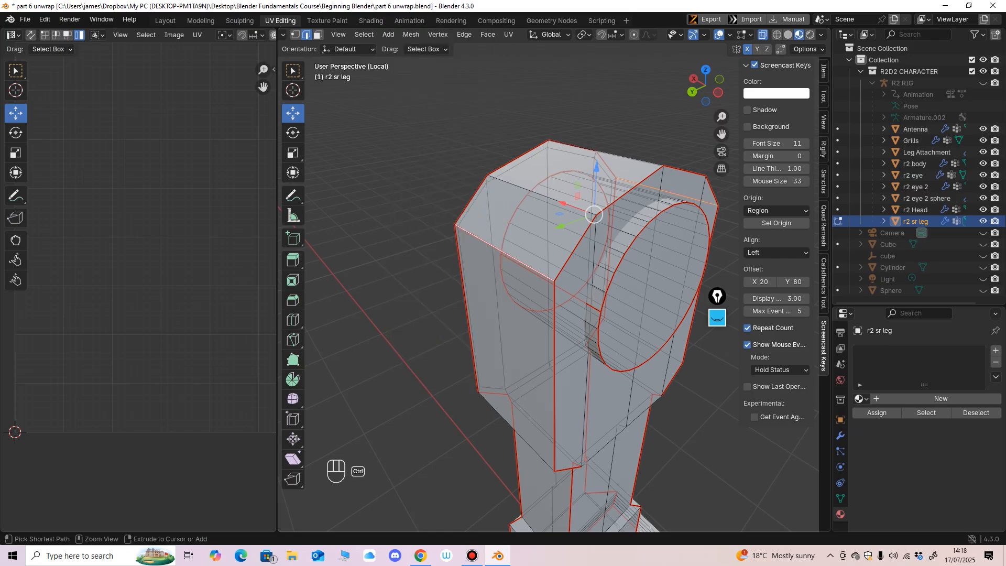
# Select the whole leg mesh and unwrap it again using the added seams.
pyautogui.scroll(-2, 553, 287)
pyautogui.moveTo(553, 262); pyautogui.dragTo(516, 94, button='middle')
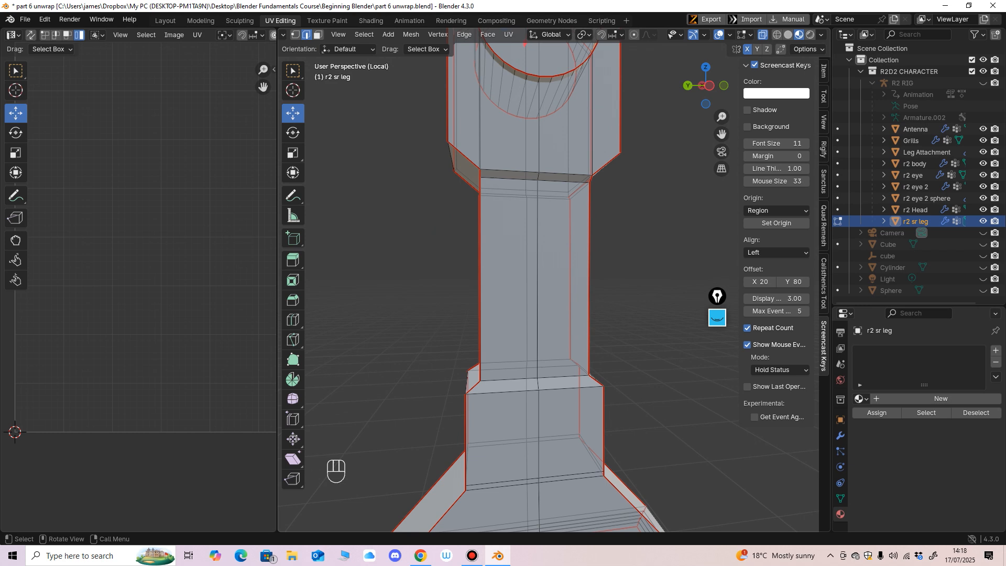
pyautogui.moveTo(433, 233); pyautogui.dragTo(443, 162, button='middle')
pyautogui.scroll(-3, 492, 235)
pyautogui.moveTo(492, 246); pyautogui.dragTo(529, 241, button='middle')
pyautogui.press('a')
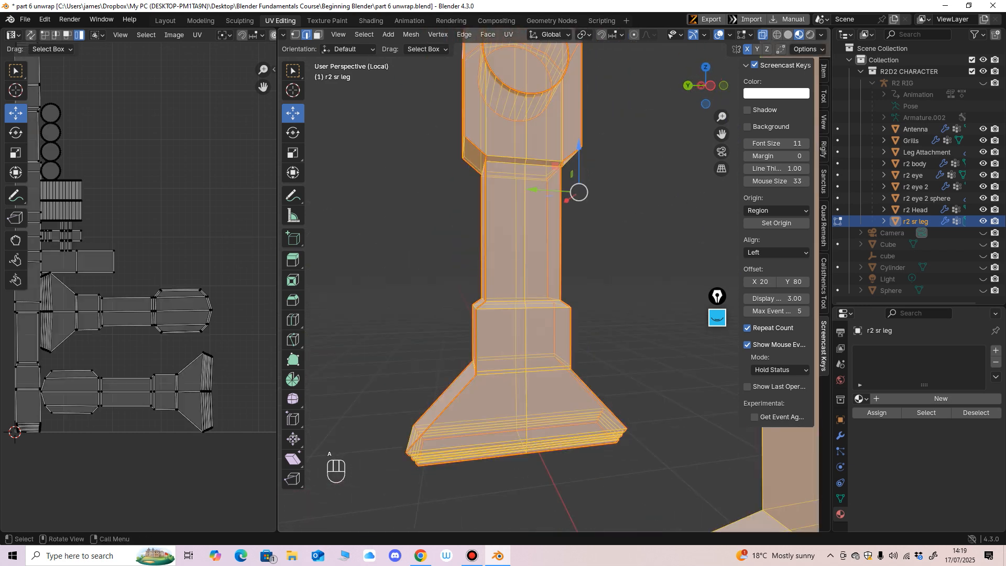
pyautogui.press('u')
pyautogui.click(543, 378)
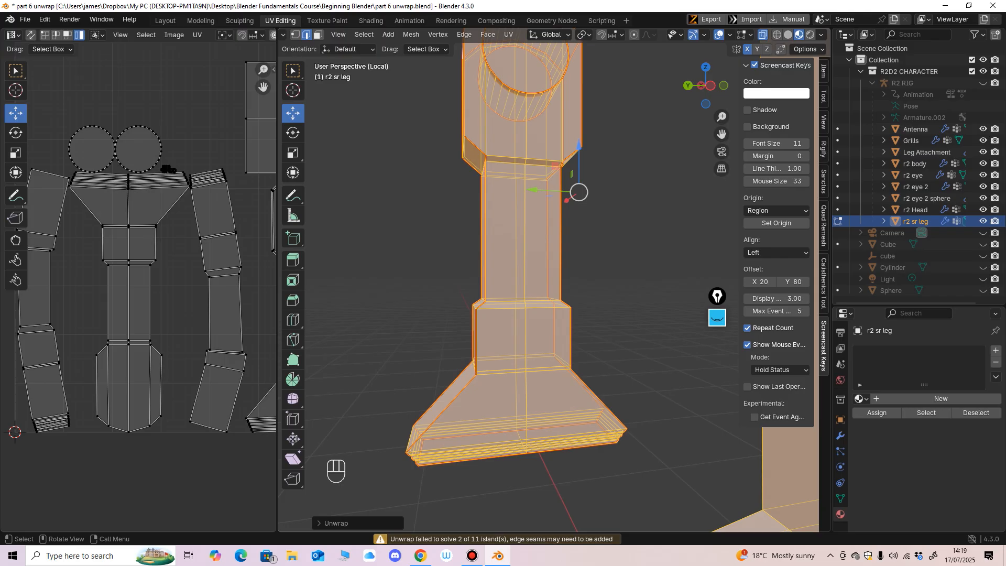
# Widen the UV Editor and examine the leg's unwrapped islands, including the small cluster beside the circles.
pyautogui.moveTo(543, 314); pyautogui.dragTo(472, 309, button='middle')
pyautogui.keyDown('ctrl'); pyautogui.moveTo(139, 262); pyautogui.dragTo(139, 339, button='middle'); pyautogui.keyUp('ctrl')
pyautogui.moveTo(138, 339); pyautogui.dragTo(136, 375, button='middle')
pyautogui.moveTo(277, 262); pyautogui.dragTo(399, 261)
pyautogui.moveTo(576, 262); pyautogui.dragTo(596, 250, button='middle')
pyautogui.keyDown('shift'); pyautogui.moveTo(596, 251); pyautogui.dragTo(498, 212, button='middle'); pyautogui.keyUp('shift')
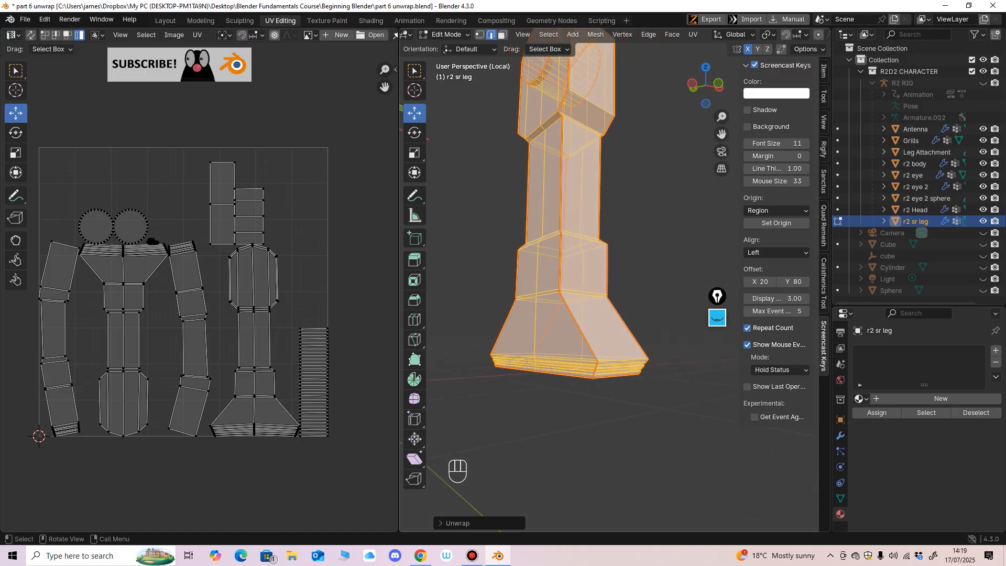
pyautogui.keyDown('ctrl'); pyautogui.moveTo(199, 319); pyautogui.dragTo(244, 266, button='middle'); pyautogui.keyUp('ctrl')
pyautogui.keyDown('ctrl'); pyautogui.moveTo(244, 266); pyautogui.dragTo(245, 293, button='middle'); pyautogui.keyUp('ctrl')
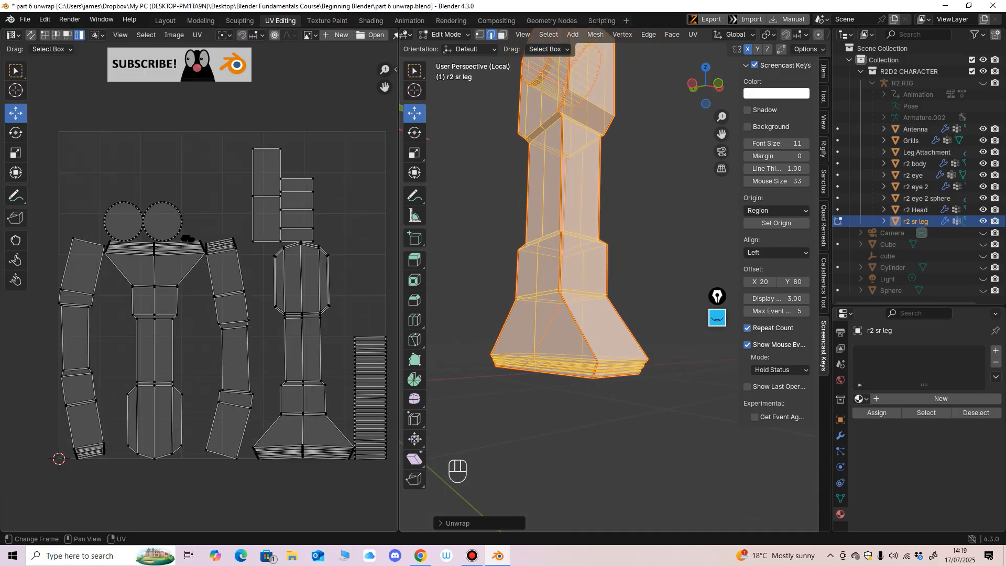
pyautogui.scroll(7, 161, 209)
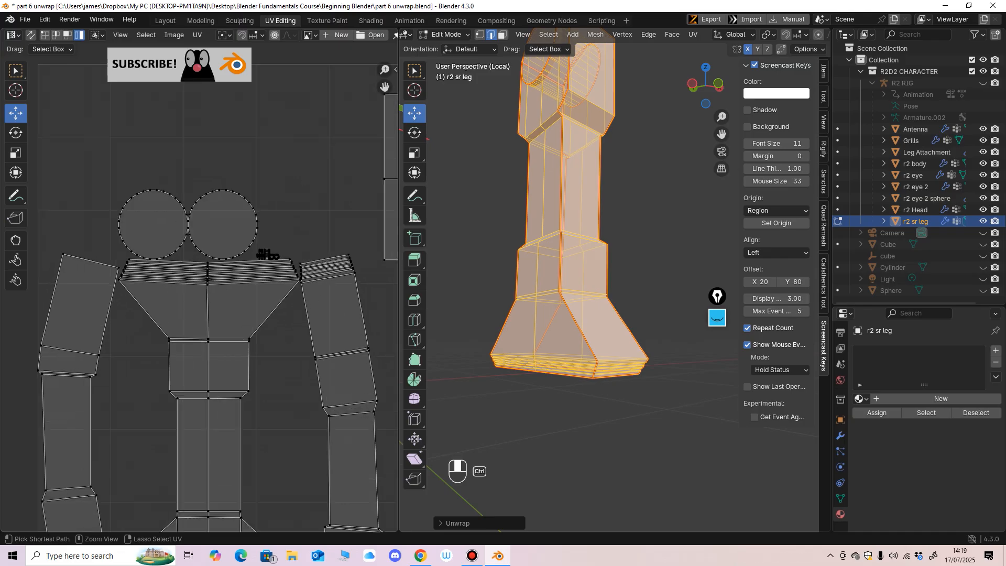
pyautogui.scroll(-6, 177, 216)
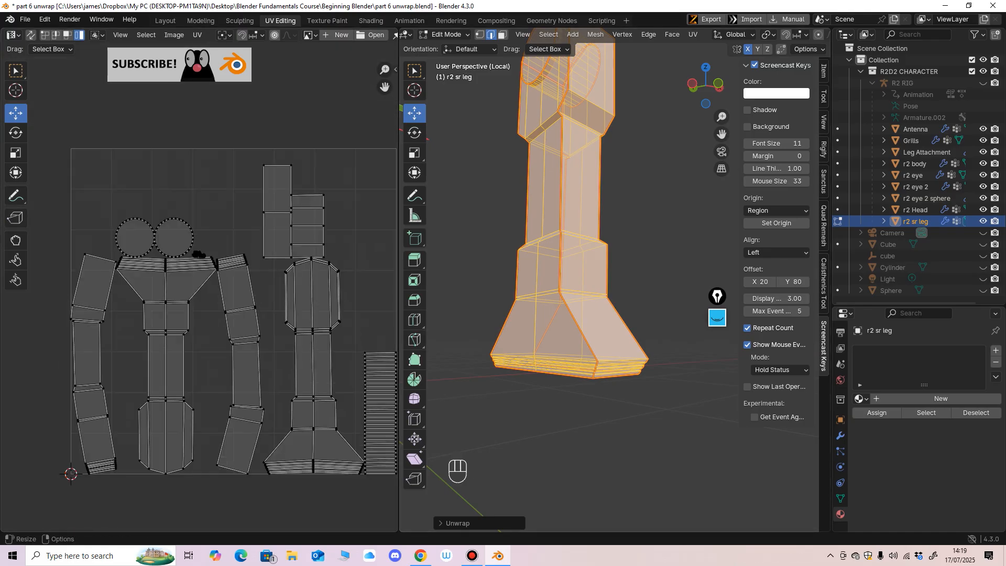
pyautogui.moveTo(398, 262); pyautogui.dragTo(390, 262)
pyautogui.keyDown('ctrl'); pyautogui.moveTo(471, 262); pyautogui.dragTo(472, 286, button='middle'); pyautogui.keyUp('ctrl')
pyautogui.keyDown('ctrl'); pyautogui.moveTo(220, 267); pyautogui.dragTo(177, 268, button='middle'); pyautogui.keyUp('ctrl')
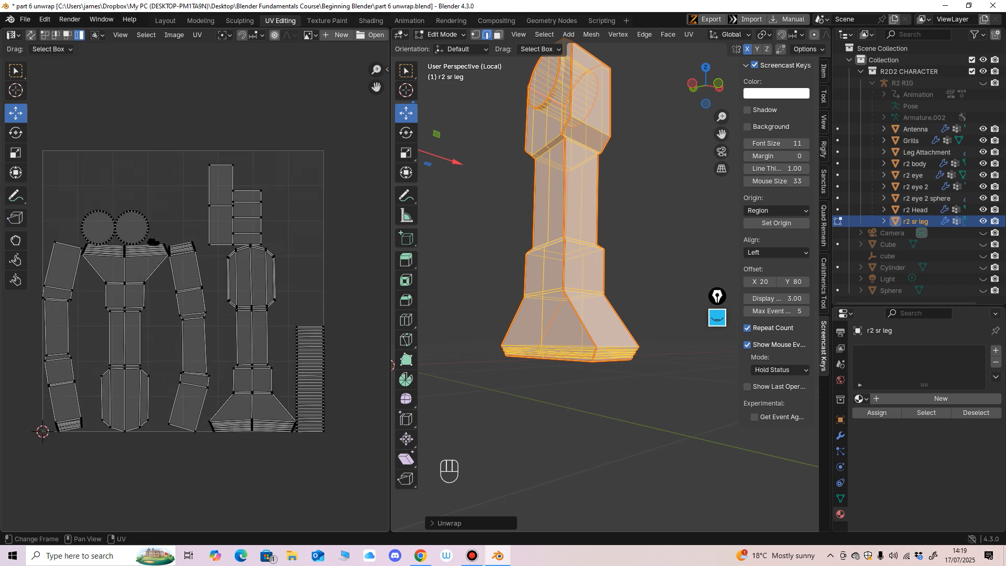
# Give the 3D viewport more width and view the whole leg, toggling Object Mode and returning to Edit Mode.
pyautogui.moveTo(390, 262); pyautogui.dragTo(371, 262)
pyautogui.moveTo(576, 252); pyautogui.dragTo(567, 351, button='middle')
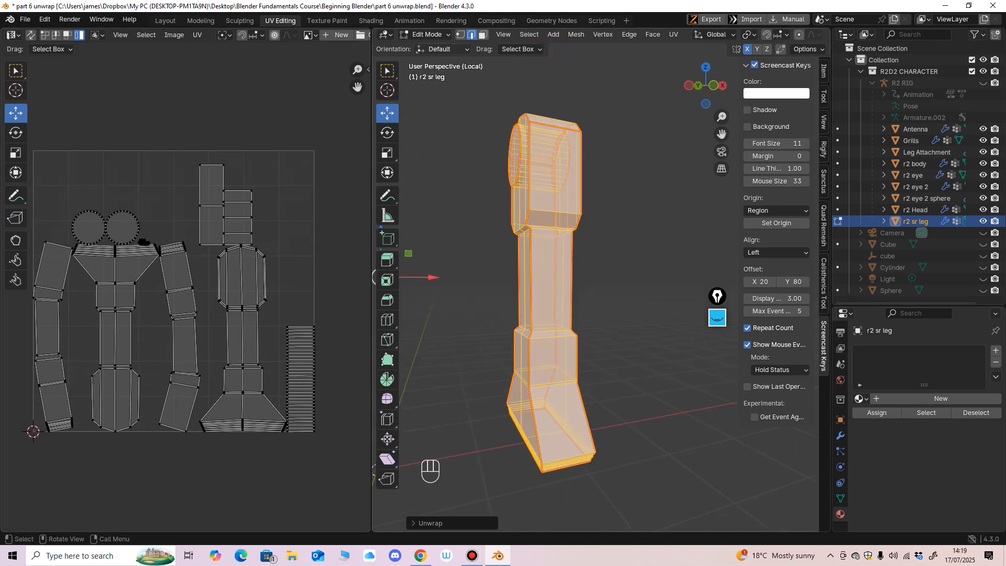
pyautogui.click(427, 34)
pyautogui.click(427, 47)
pyautogui.moveTo(576, 252)
pyautogui.mouseDown(button='middle')
pyautogui.moveTo(516, 272)
pyautogui.moveTo(561, 258)
pyautogui.mouseUp(button='middle')
pyautogui.click(424, 60)
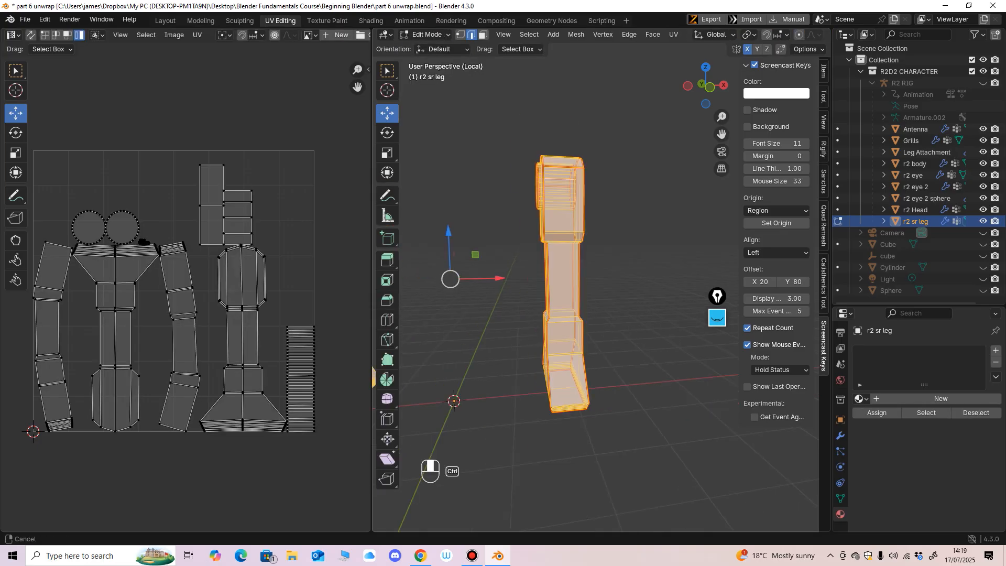
# Select the leg's UV islands one at a time: flat sides, edge strips, rectangular pieces, the ridged strip and both circles.
pyautogui.click(115, 337)
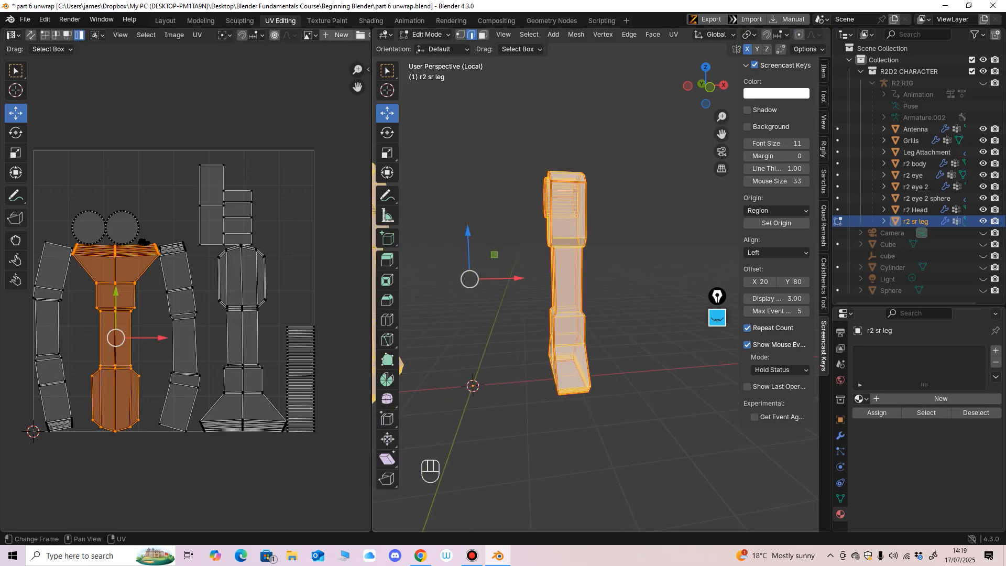
pyautogui.moveTo(471, 336); pyautogui.dragTo(447, 335, button='middle')
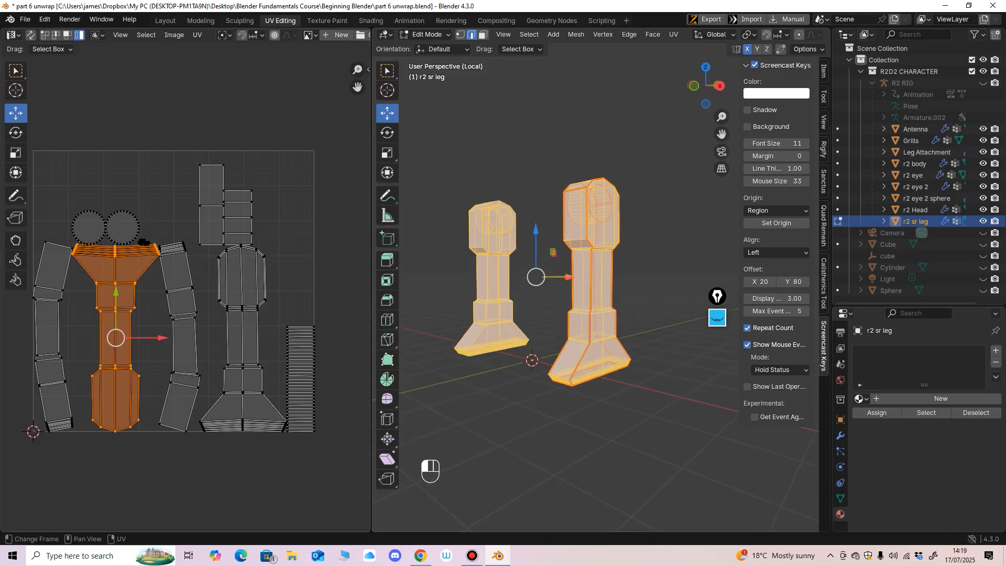
pyautogui.click(243, 337)
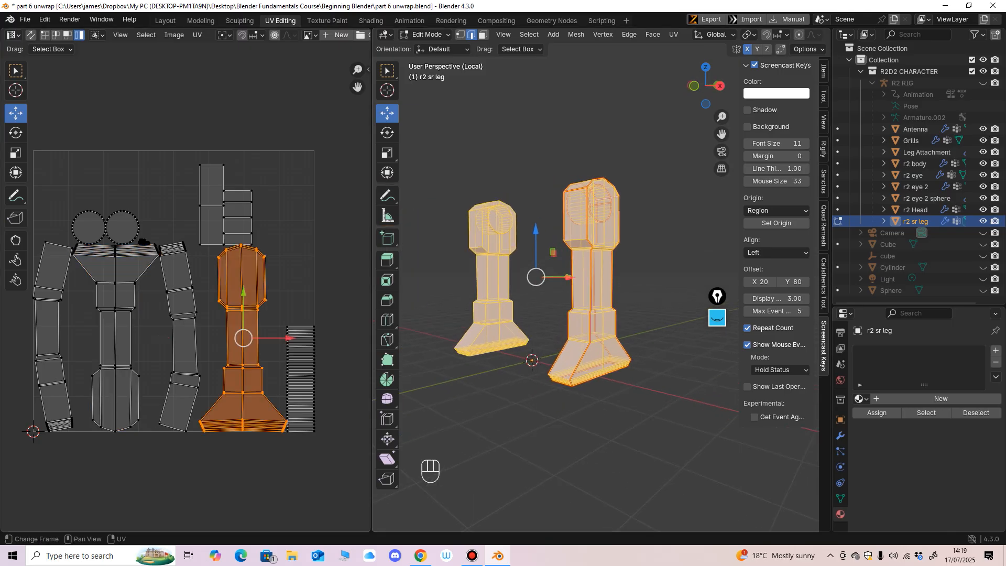
pyautogui.click(178, 335)
pyautogui.click(52, 337)
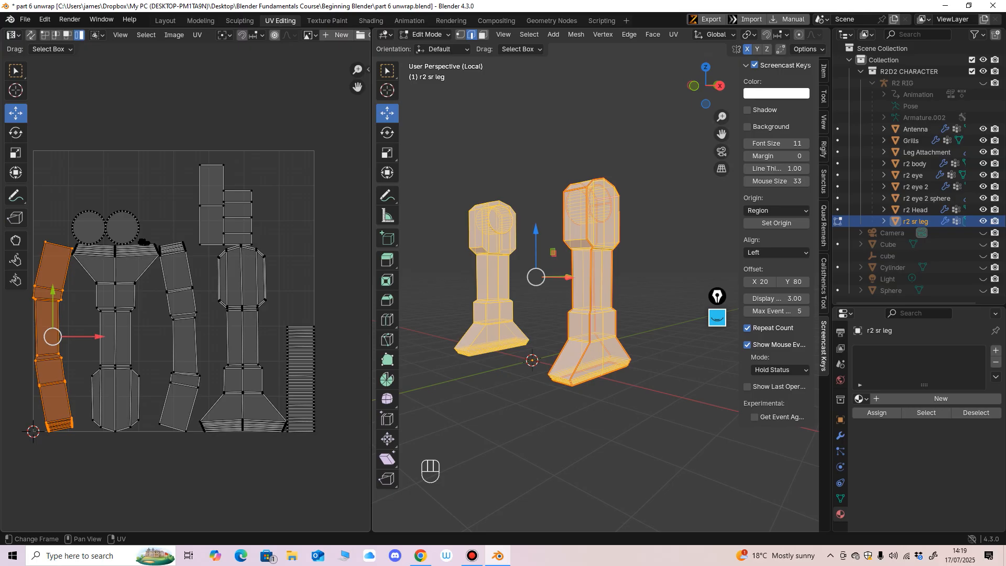
pyautogui.click(237, 217)
pyautogui.click(212, 205)
pyautogui.moveTo(544, 293); pyautogui.dragTo(528, 330, button='middle')
pyautogui.click(300, 378)
pyautogui.click(122, 227)
pyautogui.click(88, 227)
# Narrow the UV Editor and examine both legs side by side in the 3D viewport.
pyautogui.keyDown('ctrl'); pyautogui.moveTo(528, 330); pyautogui.dragTo(528, 301, button='middle'); pyautogui.keyUp('ctrl')
pyautogui.moveTo(528, 301); pyautogui.dragTo(686, 294, button='middle')
pyautogui.keyDown('ctrl'); pyautogui.moveTo(686, 294); pyautogui.dragTo(686, 367, button='middle'); pyautogui.keyUp('ctrl')
pyautogui.moveTo(686, 367); pyautogui.dragTo(560, 286, button='middle')
pyautogui.moveTo(371, 229); pyautogui.dragTo(298, 229)
pyautogui.moveTo(476, 228); pyautogui.dragTo(440, 178, button='middle')
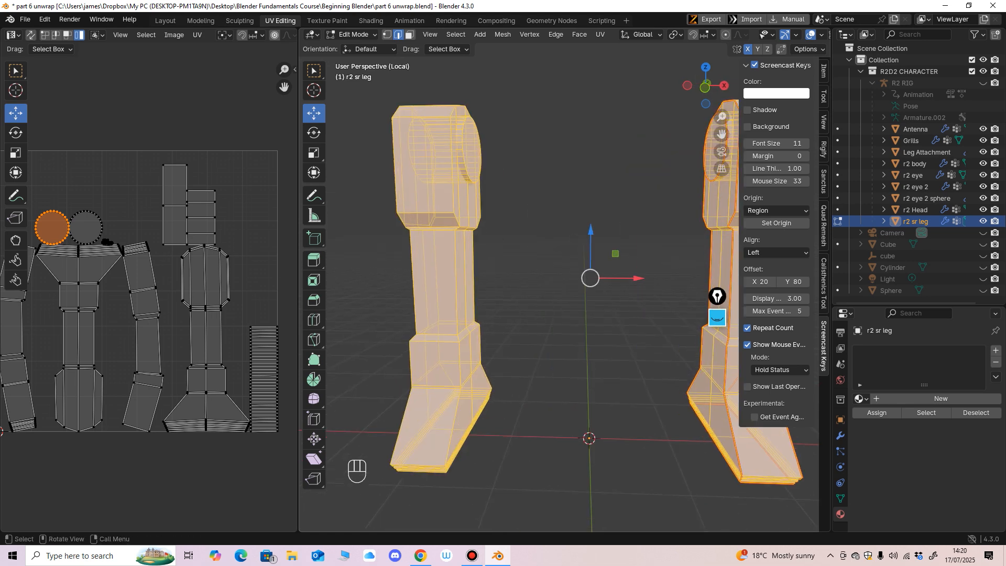
pyautogui.scroll(-2, 576, 288)
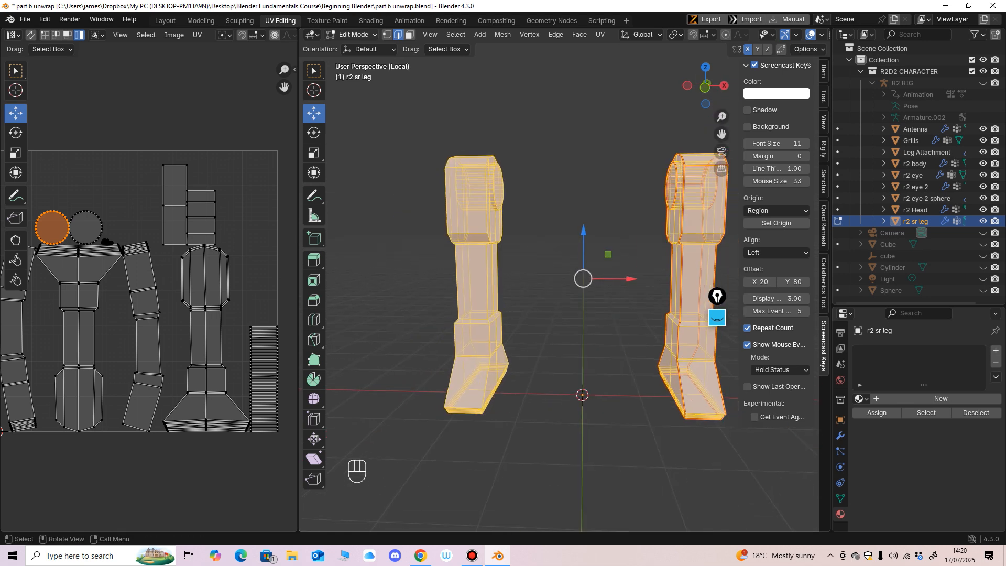
# Check the legs in Object Mode, return to Edit Mode and clear the full mesh selection.
pyautogui.click(352, 35)
pyautogui.click(354, 48)
pyautogui.scroll(1, 531, 286)
pyautogui.keyDown('shift'); pyautogui.moveTo(576, 262); pyautogui.dragTo(546, 314, button='middle'); pyautogui.keyUp('shift')
pyautogui.click(355, 35)
pyautogui.click(354, 60)
pyautogui.click(546, 315)
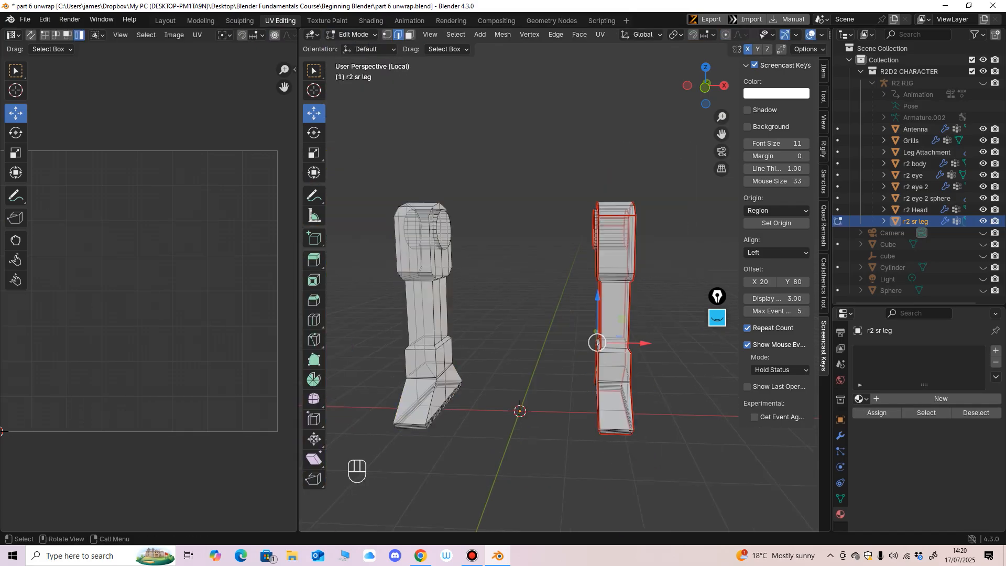
# Switch to Object Mode with the r2 sr leg object selected.
pyautogui.click(354, 35)
pyautogui.click(354, 47)
pyautogui.click(546, 315)
pyautogui.click(601, 283)
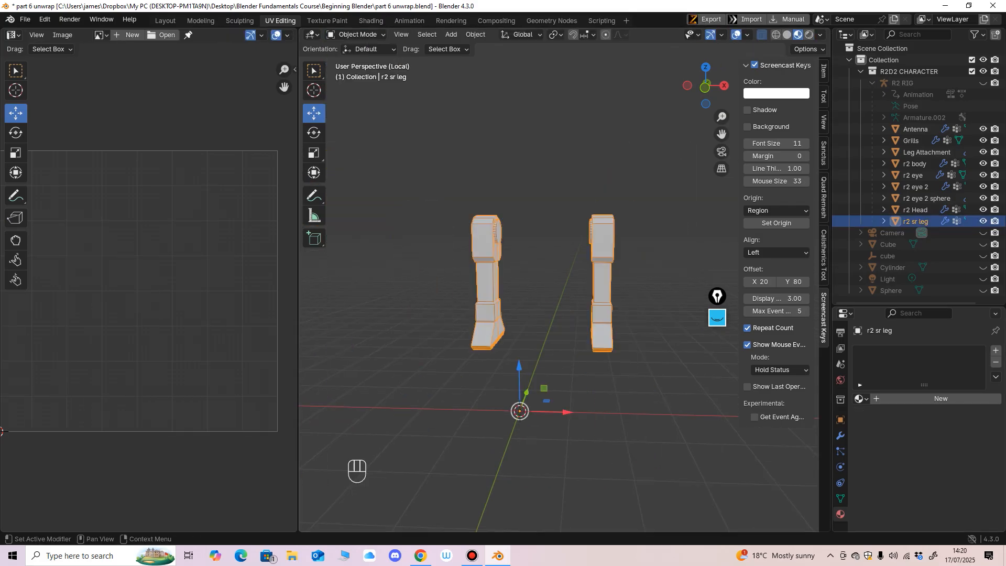
# Display the leg's Armature modifier, enter Edit Mode and inspect the marked seams on both legs.
pyautogui.click(840, 435)
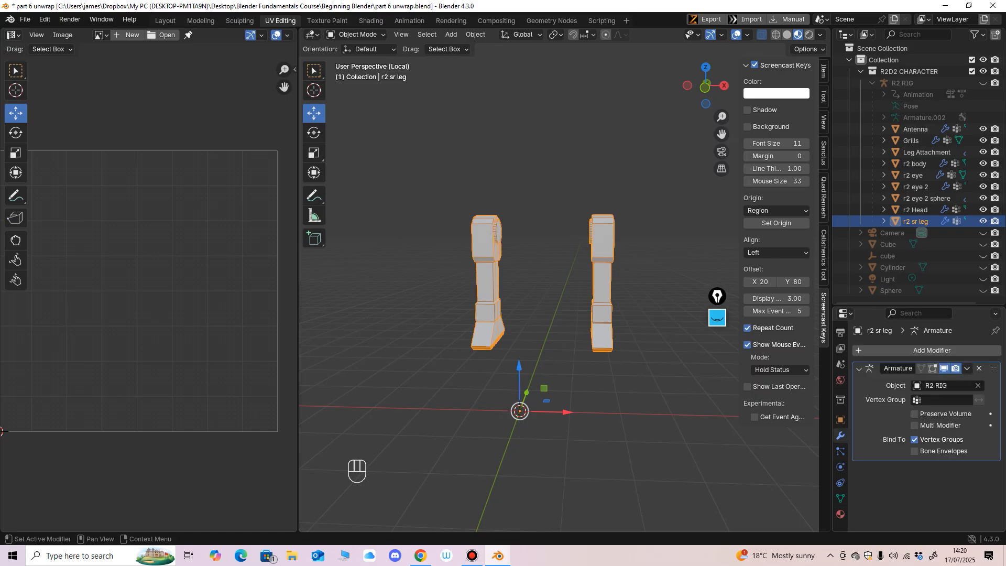
pyautogui.keyDown('ctrl'); pyautogui.moveTo(546, 314); pyautogui.dragTo(525, 319, button='middle'); pyautogui.keyUp('ctrl')
pyautogui.click(354, 34)
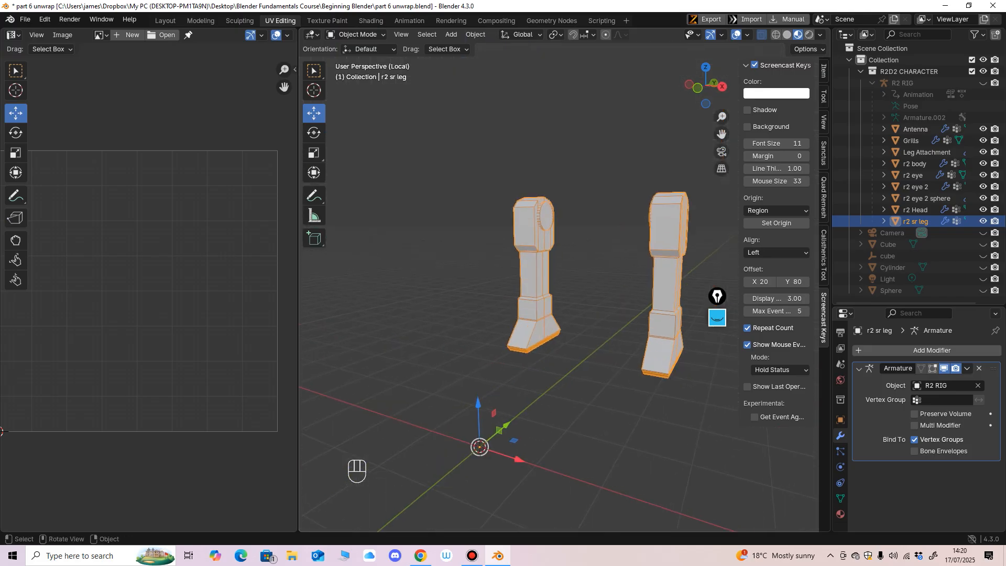
pyautogui.click(355, 34)
pyautogui.click(354, 60)
pyautogui.moveTo(524, 272); pyautogui.dragTo(606, 313, button='middle')
pyautogui.keyDown('ctrl'); pyautogui.moveTo(606, 312); pyautogui.dragTo(609, 271, button='middle'); pyautogui.keyUp('ctrl')
pyautogui.moveTo(726, 407); pyautogui.dragTo(612, 346, button='middle')
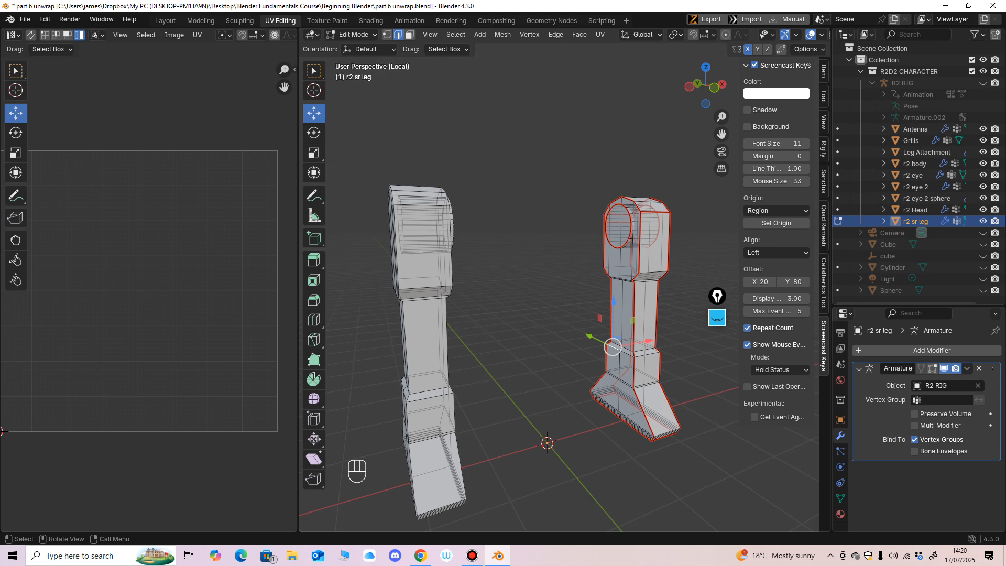
# Select the whole leg mesh and one flat-side UV island, narrow the UV Editor and examine both legs.
pyautogui.moveTo(297, 283); pyautogui.dragTo(283, 283)
pyautogui.press('a')
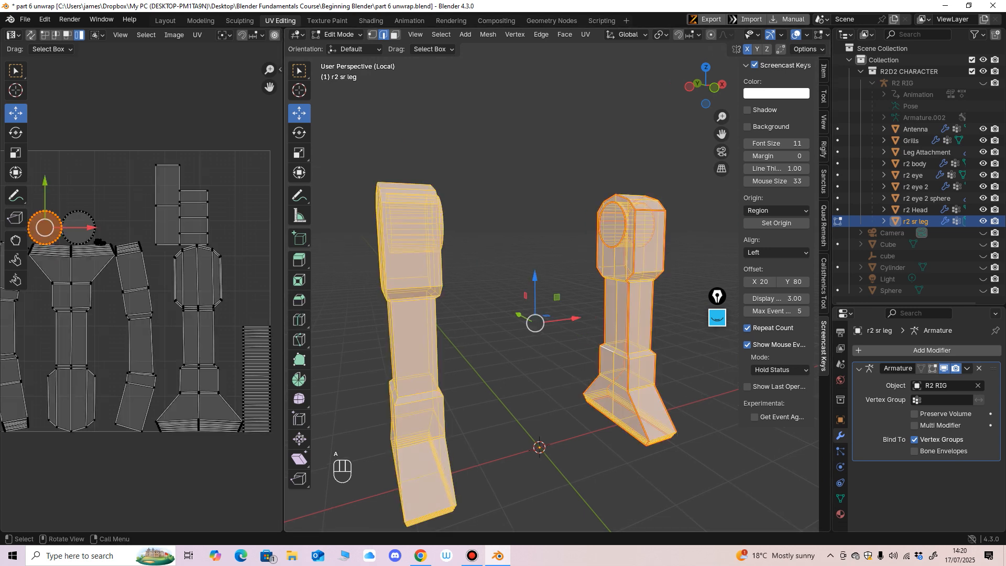
pyautogui.click(198, 338)
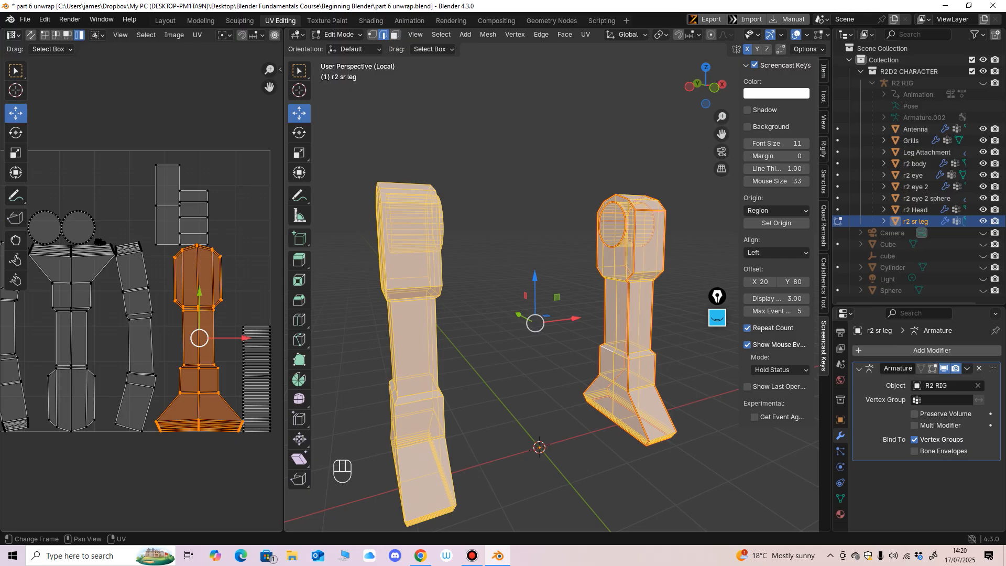
pyautogui.hotkey('ctrl', 'z')
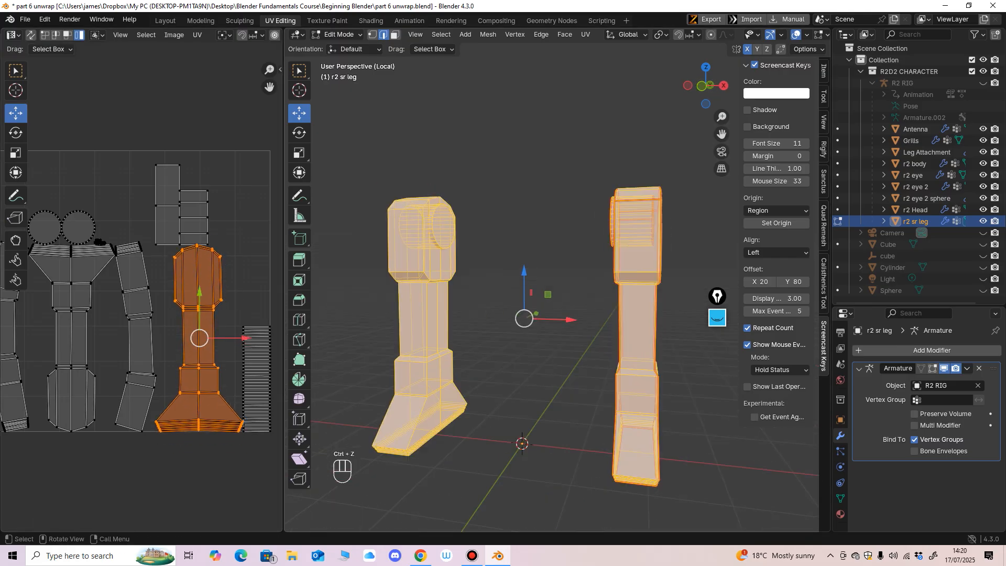
pyautogui.moveTo(523, 314); pyautogui.dragTo(594, 345, button='middle')
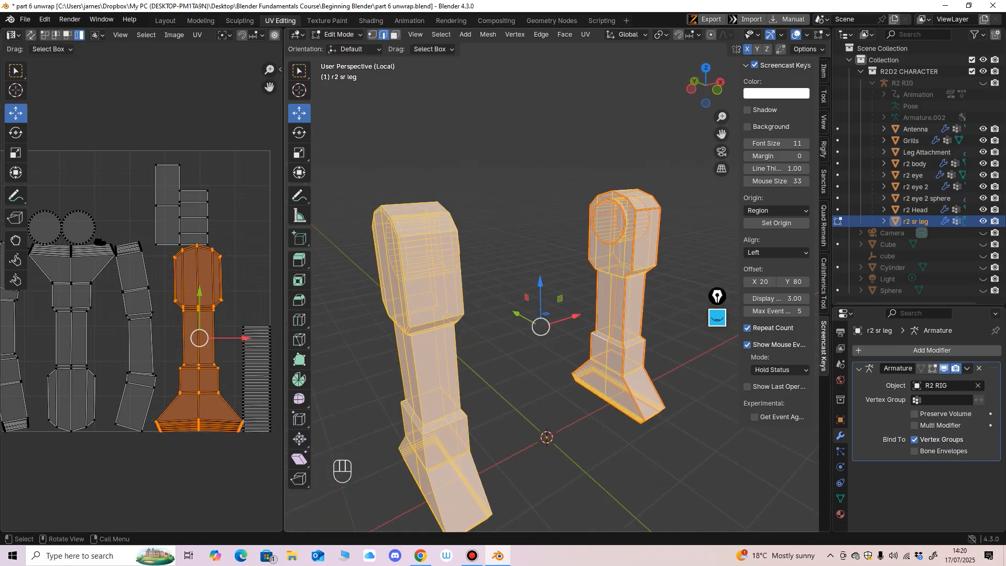
pyautogui.moveTo(283, 345); pyautogui.dragTo(278, 346)
pyautogui.moveTo(236, 345); pyautogui.dragTo(211, 315, button='middle')
pyautogui.moveTo(279, 315); pyautogui.dragTo(263, 314)
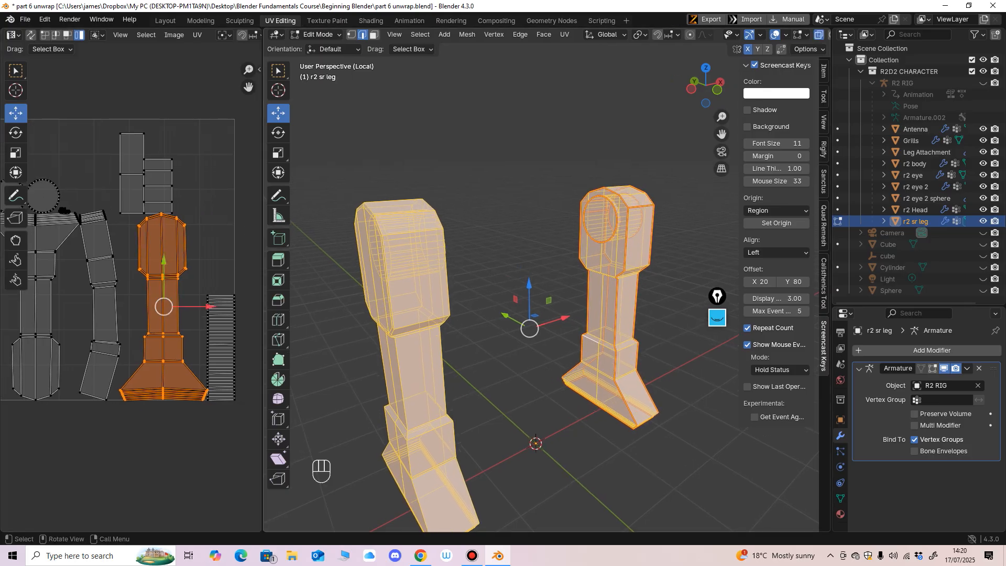
pyautogui.moveTo(523, 336); pyautogui.dragTo(497, 325, button='middle')
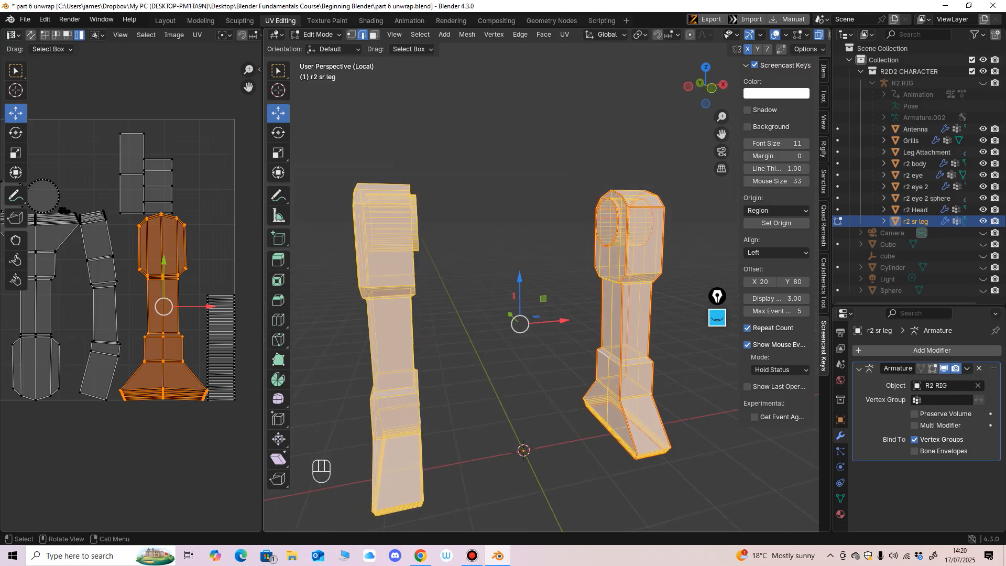
# Return to Object Mode and exit Local View to show the complete R2-D2 model.
pyautogui.click(318, 34)
pyautogui.click(320, 48)
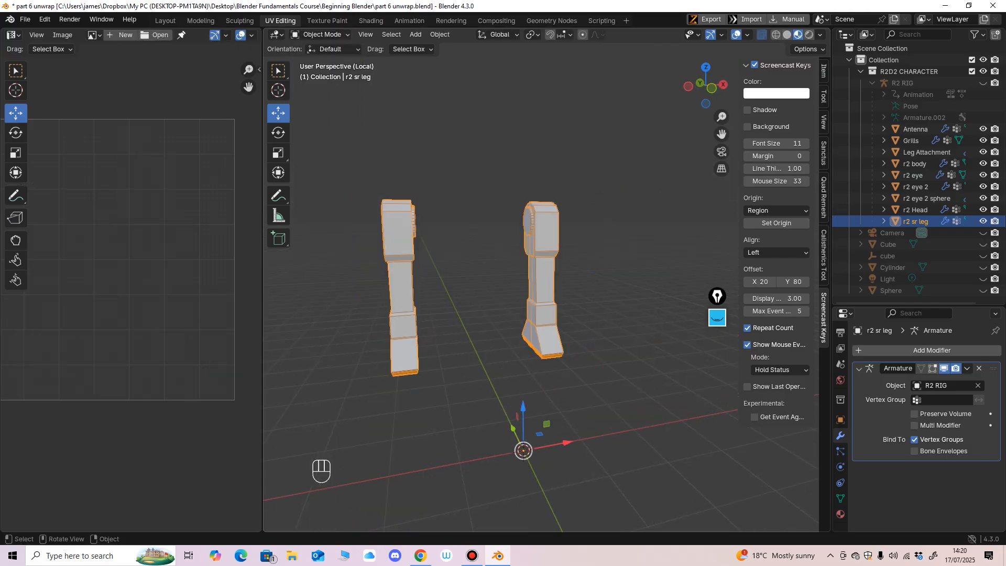
pyautogui.press('/')
pyautogui.scroll(-3, 539, 294)
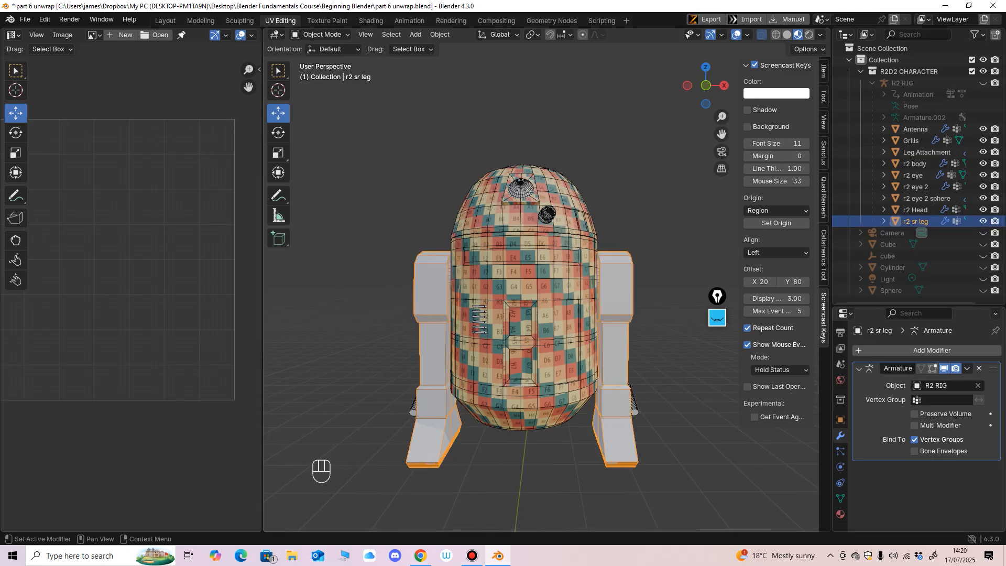
# Assign the existing UV Checker material to the r2 sr leg object and view the pattern on the leg.
pyautogui.click(840, 514)
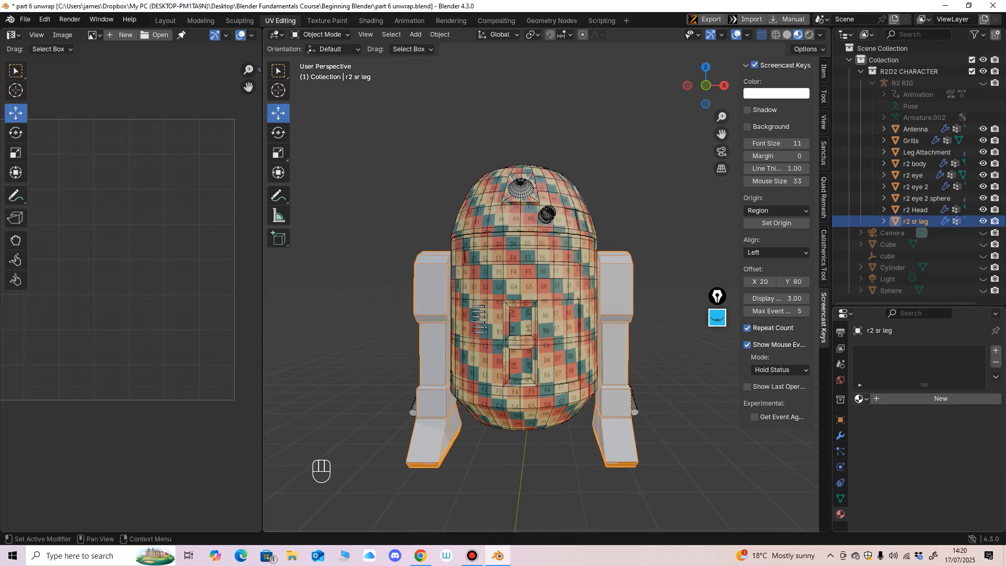
pyautogui.click(859, 398)
pyautogui.click(705, 274)
pyautogui.moveTo(523, 314); pyautogui.dragTo(539, 241, button='middle')
pyautogui.scroll(3, 539, 314)
pyautogui.moveTo(524, 293); pyautogui.dragTo(607, 293, button='middle')
# Mark the leg's edge and three of its sections with yellow screen annotations, and erase the annotations.
pyautogui.click(717, 317)
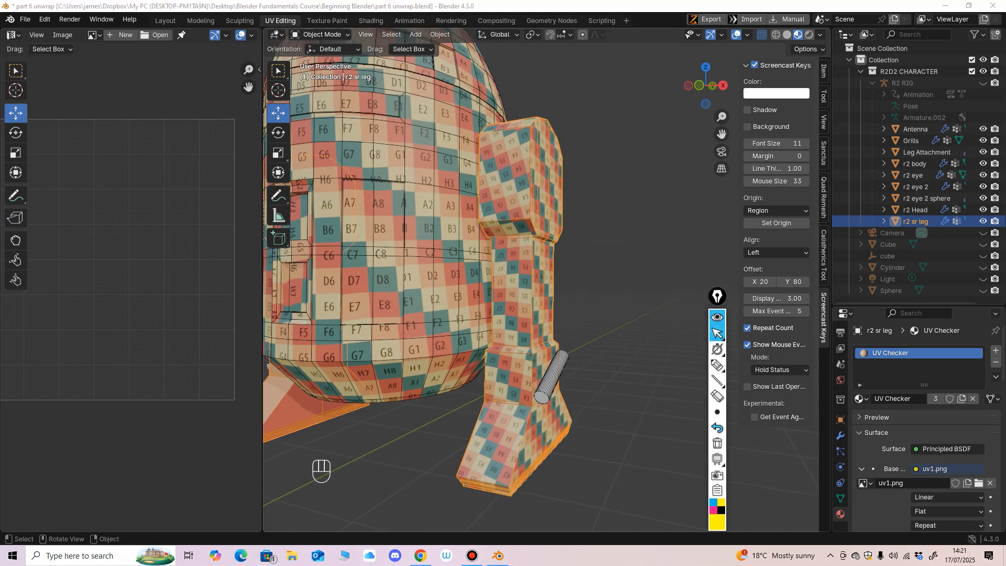
pyautogui.moveTo(478, 132); pyautogui.dragTo(478, 194)
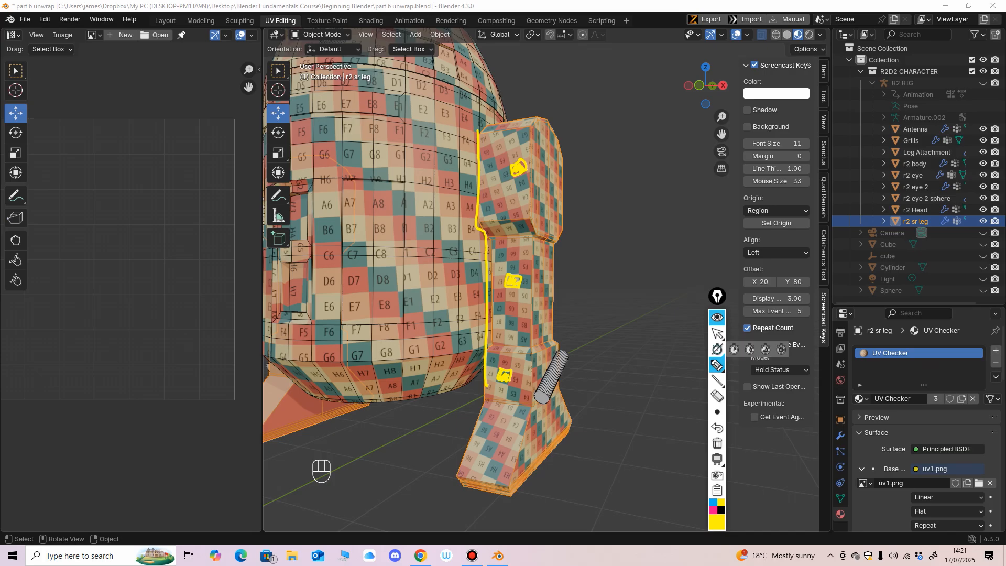
pyautogui.click(716, 333)
pyautogui.moveTo(654, 335); pyautogui.dragTo(618, 336, button='middle')
pyautogui.click(717, 396)
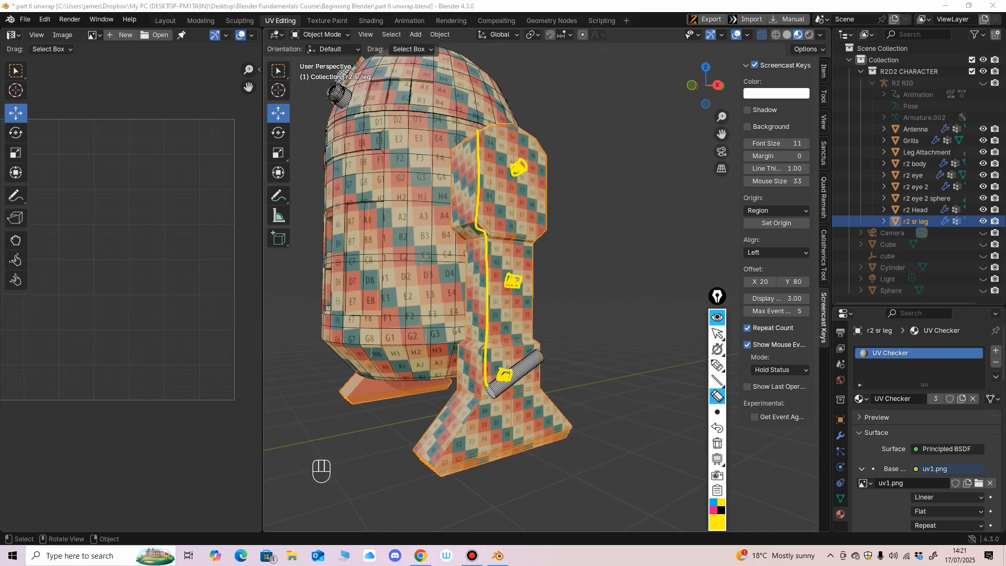
pyautogui.moveTo(486, 280); pyautogui.dragTo(513, 281)
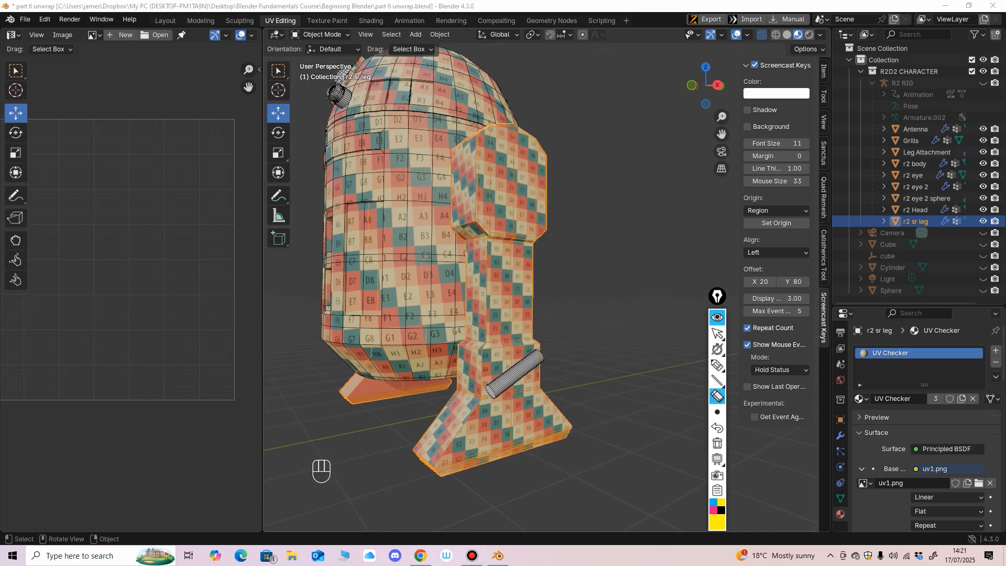
# Clear the object selection and examine the checker pattern on the body and both legs from several angles.
pyautogui.moveTo(733, 333); pyautogui.dragTo(683, 362, button='middle')
pyautogui.click(399, 180)
pyautogui.scroll(-4, 399, 181)
pyautogui.moveTo(523, 262); pyautogui.dragTo(152, 235, button='middle')
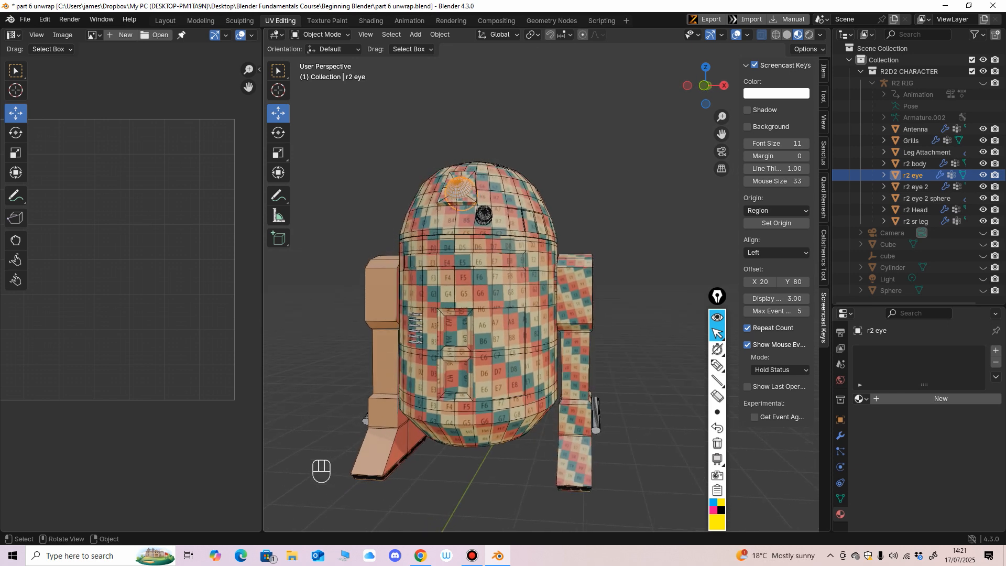
pyautogui.moveTo(472, 289)
pyautogui.mouseDown(button='middle')
pyautogui.moveTo(618, 283)
pyautogui.moveTo(477, 286)
pyautogui.mouseUp(button='middle')
pyautogui.click(661, 167)
pyautogui.moveTo(661, 167); pyautogui.dragTo(629, 181, button='middle')
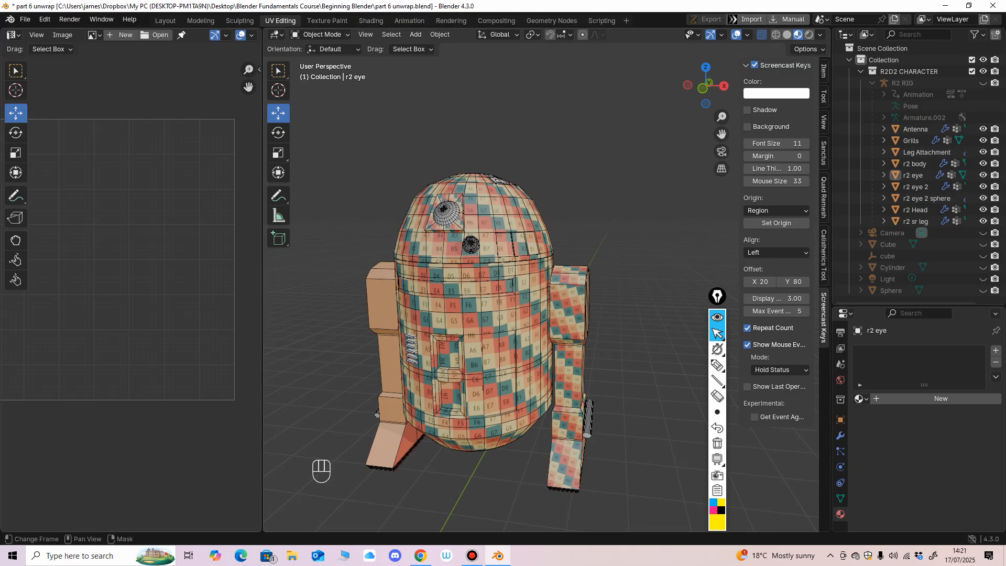
pyautogui.moveTo(131, 259); pyautogui.dragTo(141, 261, button='middle')
pyautogui.scroll(-3, 487, 314)
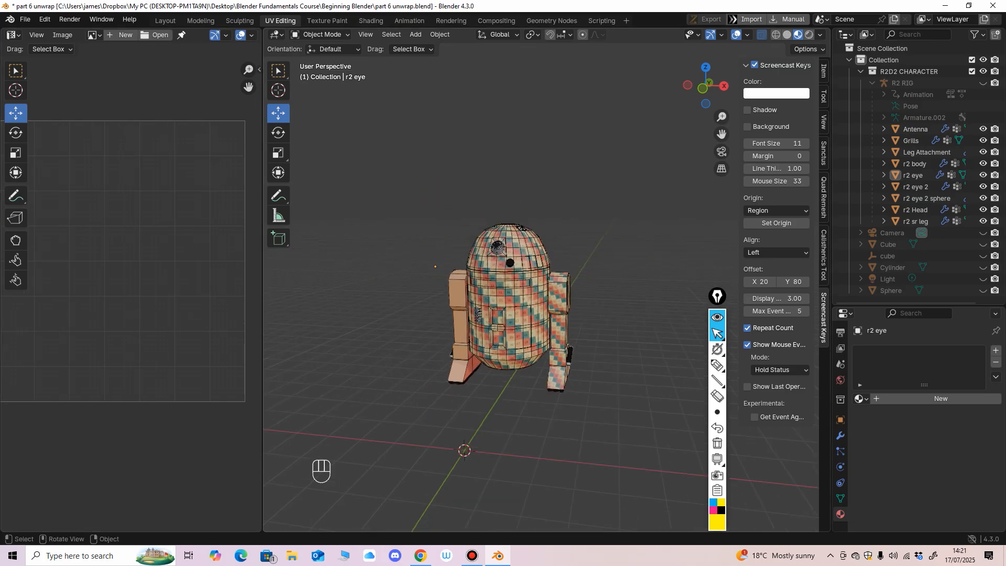
pyautogui.scroll(2, 487, 315)
pyautogui.moveTo(540, 376); pyautogui.dragTo(570, 378, button='middle')
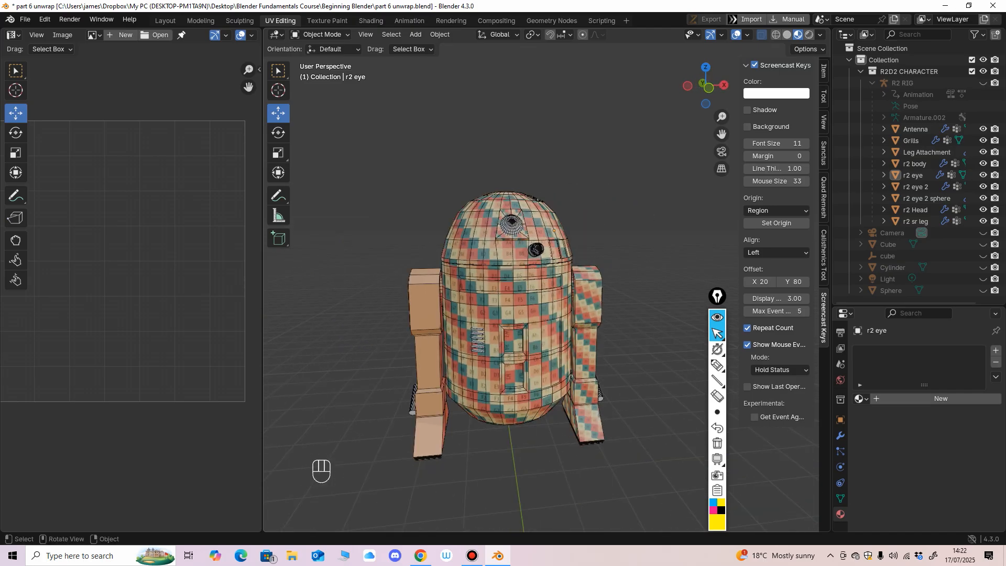
pyautogui.moveTo(570, 377); pyautogui.dragTo(487, 356, button='middle')
pyautogui.moveTo(625, 408); pyautogui.dragTo(304, 408, button='middle')
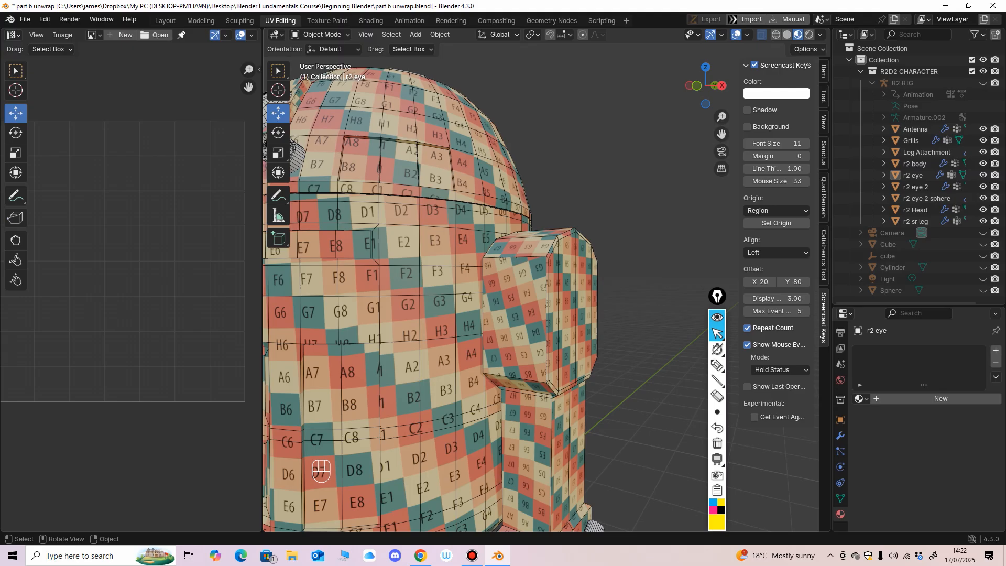
pyautogui.keyDown('ctrl'); pyautogui.moveTo(523, 440); pyautogui.dragTo(435, 220, button='middle'); pyautogui.keyUp('ctrl')
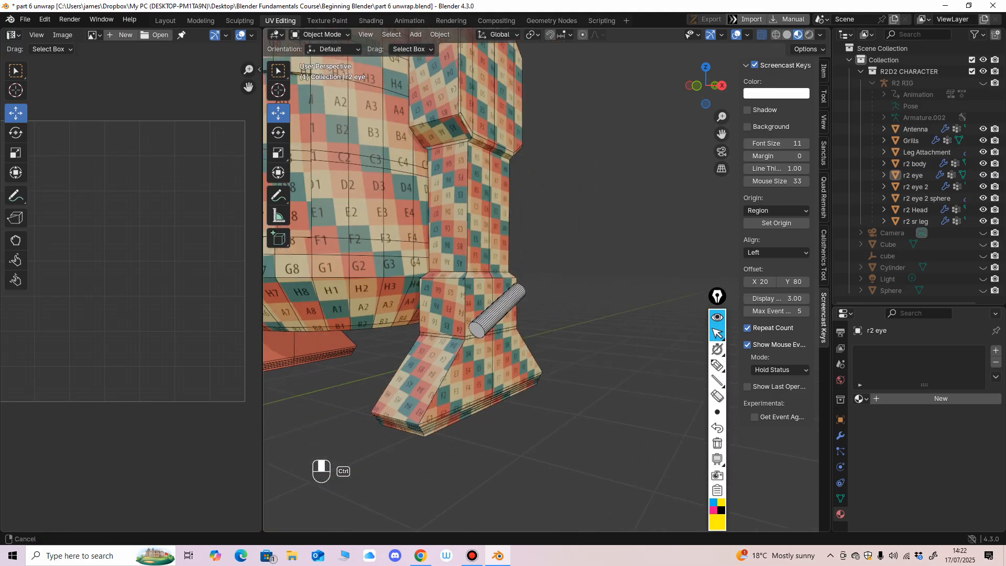
# Enter Edit Mode on the Leg Attachment and select all its UV islands: the ridged strip and both circles.
pyautogui.click(472, 325)
pyautogui.keyDown('ctrl'); pyautogui.moveTo(472, 357); pyautogui.dragTo(495, 281, button='middle'); pyautogui.keyUp('ctrl')
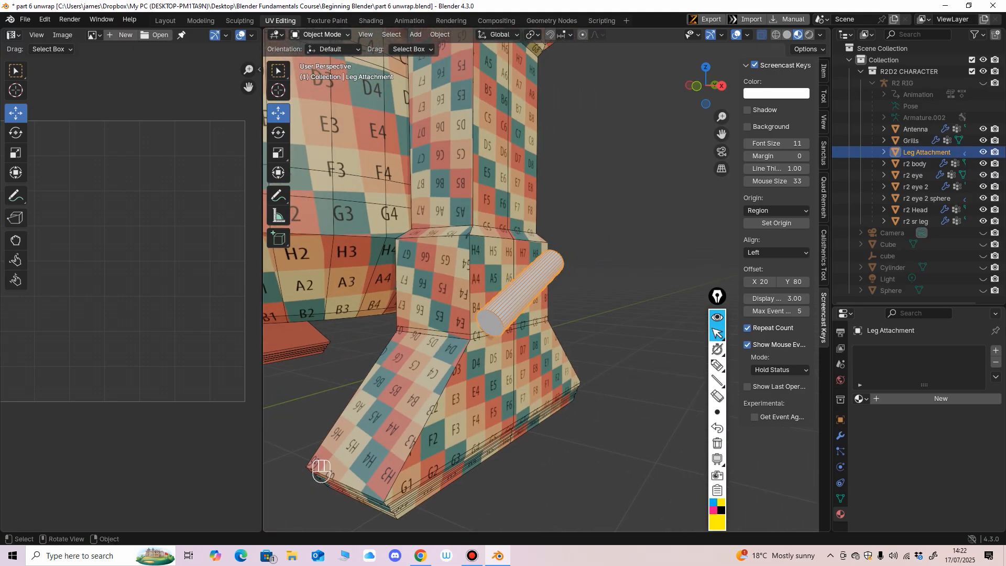
pyautogui.click(320, 35)
pyautogui.click(322, 60)
pyautogui.scroll(-5, 419, 262)
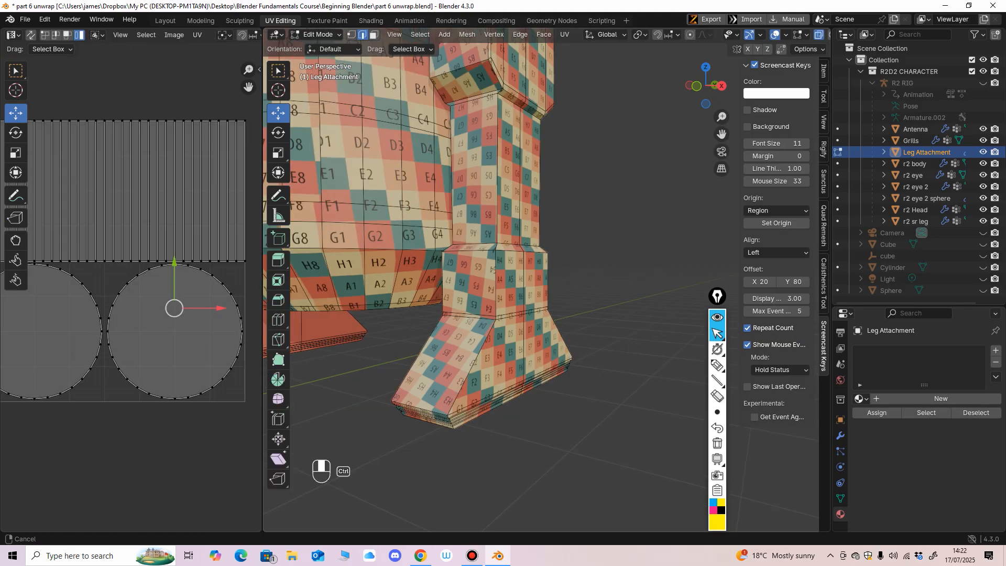
pyautogui.scroll(-1, 123, 262)
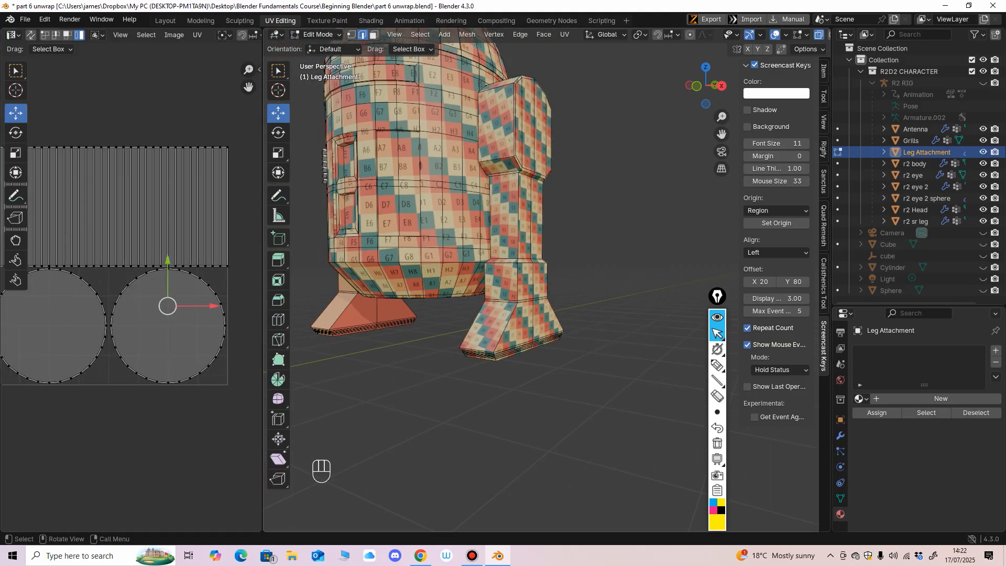
pyautogui.scroll(-1, 131, 280)
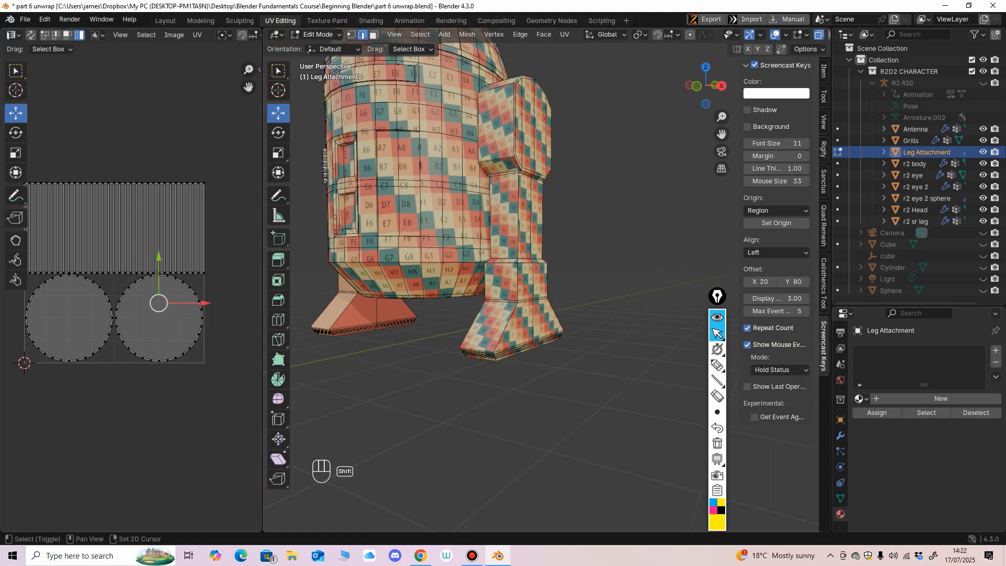
pyautogui.keyDown('shift'); pyautogui.moveTo(131, 280); pyautogui.dragTo(167, 286, button='middle'); pyautogui.keyUp('shift')
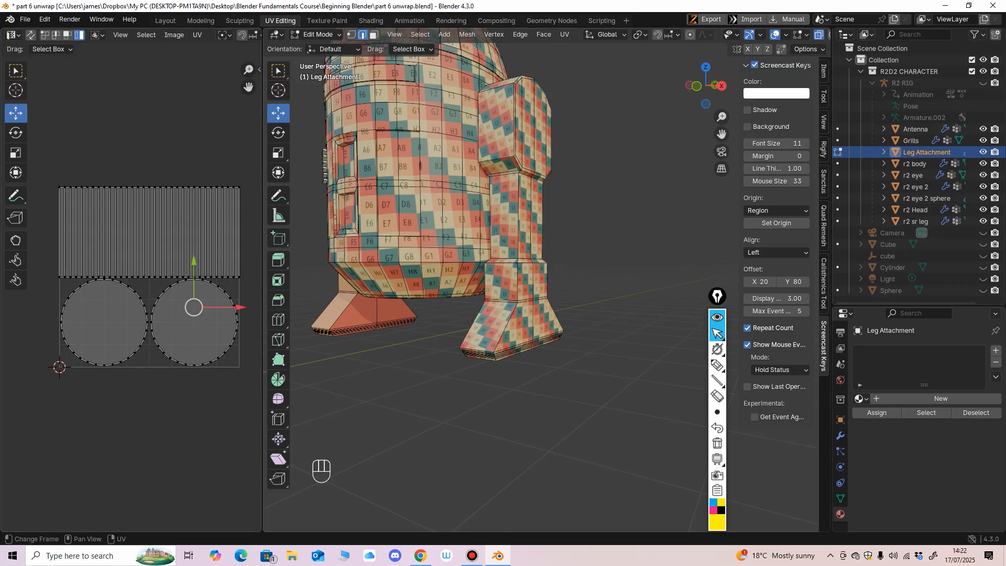
pyautogui.press('a')
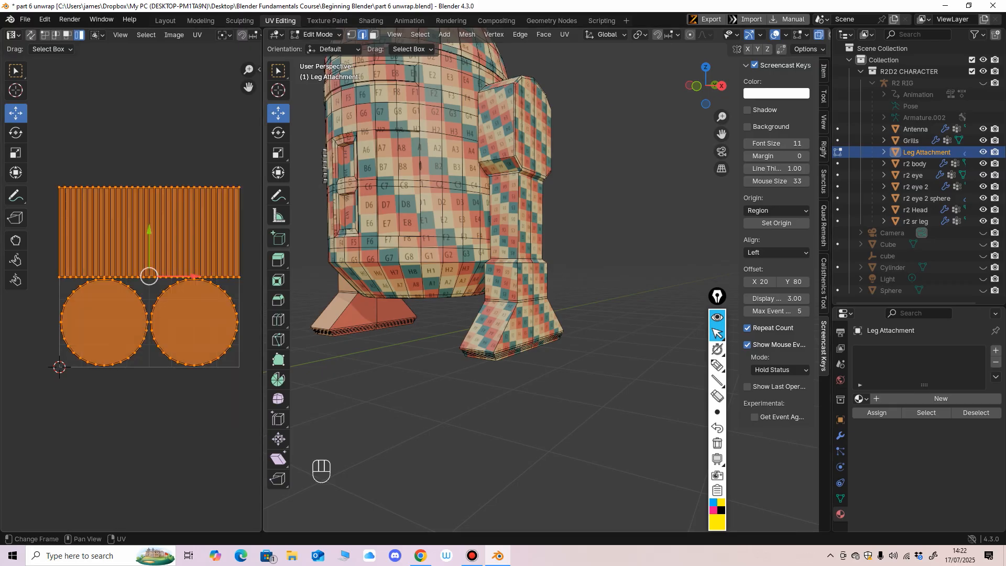
# Return to Object Mode and examine the checker texture across R2-D2's head, body and leg.
pyautogui.click(318, 35)
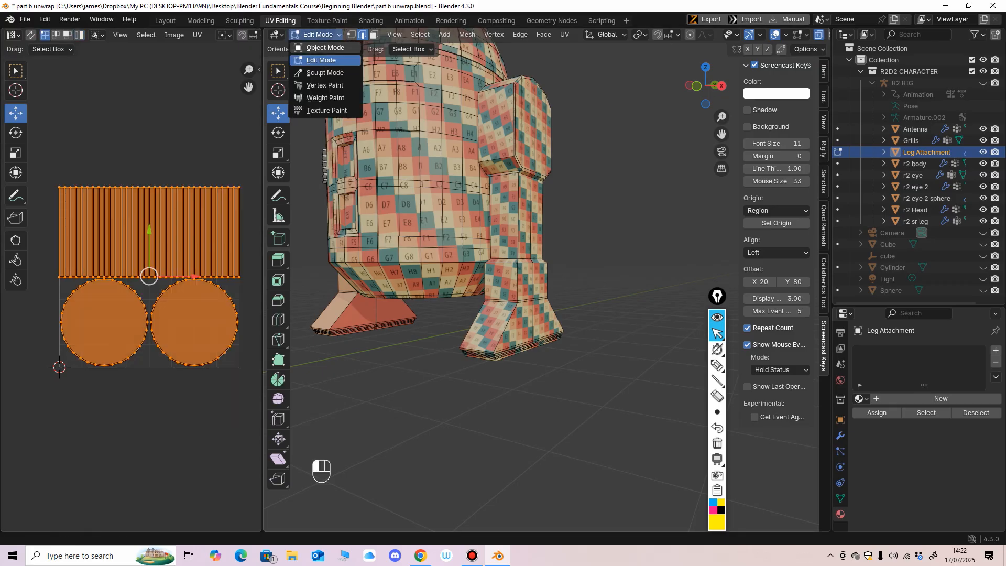
pyautogui.click(324, 47)
pyautogui.scroll(-3, 426, 210)
pyautogui.moveTo(426, 209); pyautogui.dragTo(463, 353, button='middle')
pyautogui.scroll(4, 463, 353)
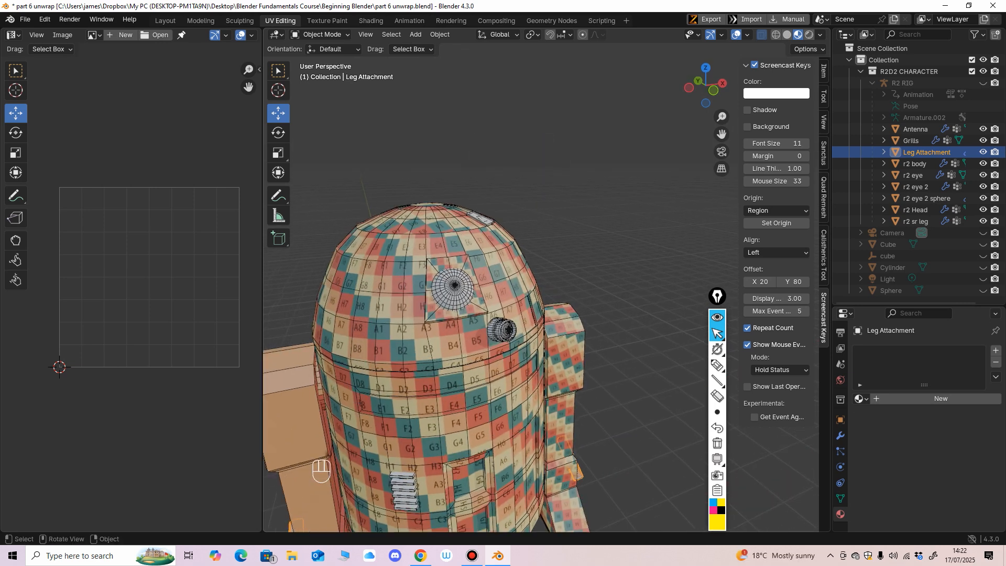
pyautogui.moveTo(464, 315); pyautogui.dragTo(367, 314, button='middle')
pyautogui.keyDown('shift'); pyautogui.moveTo(367, 314); pyautogui.dragTo(424, 283, button='middle'); pyautogui.keyUp('shift')
pyautogui.keyDown('ctrl'); pyautogui.moveTo(424, 283); pyautogui.dragTo(424, 251, button='middle'); pyautogui.keyUp('ctrl')
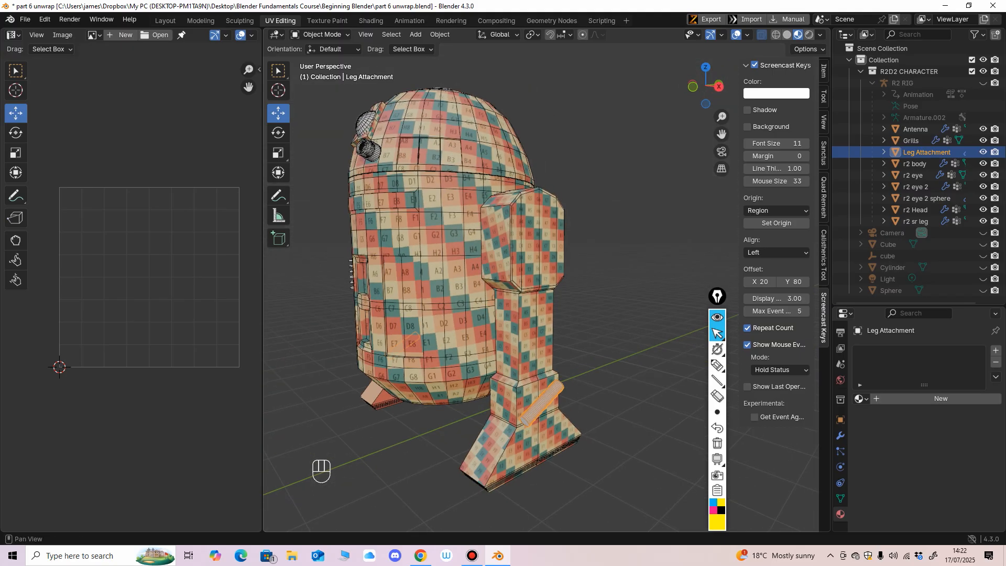
# Switch the 3D viewport to Solid shading with X-ray turned off.
pyautogui.click(786, 34)
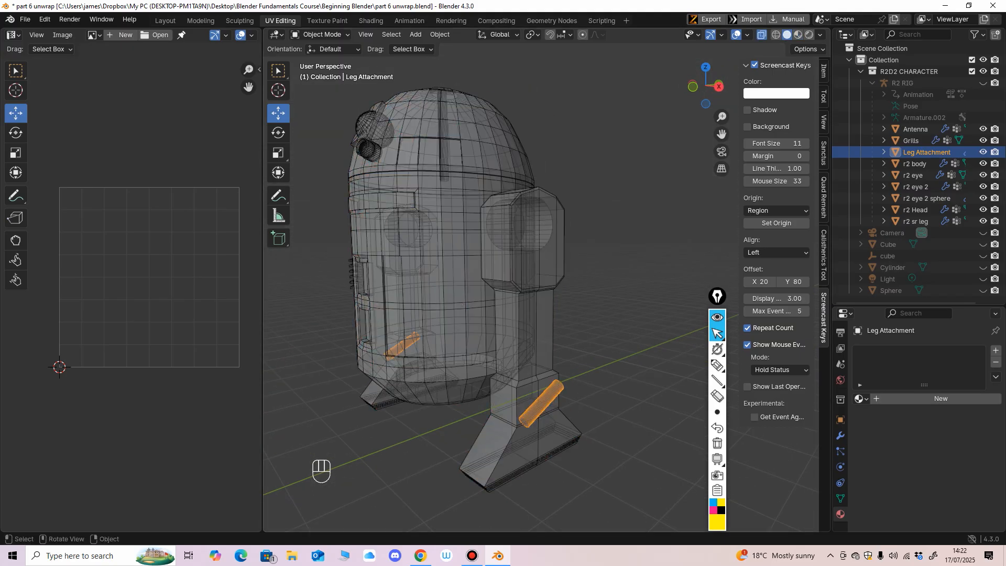
pyautogui.click(762, 35)
pyautogui.scroll(-2, 546, 277)
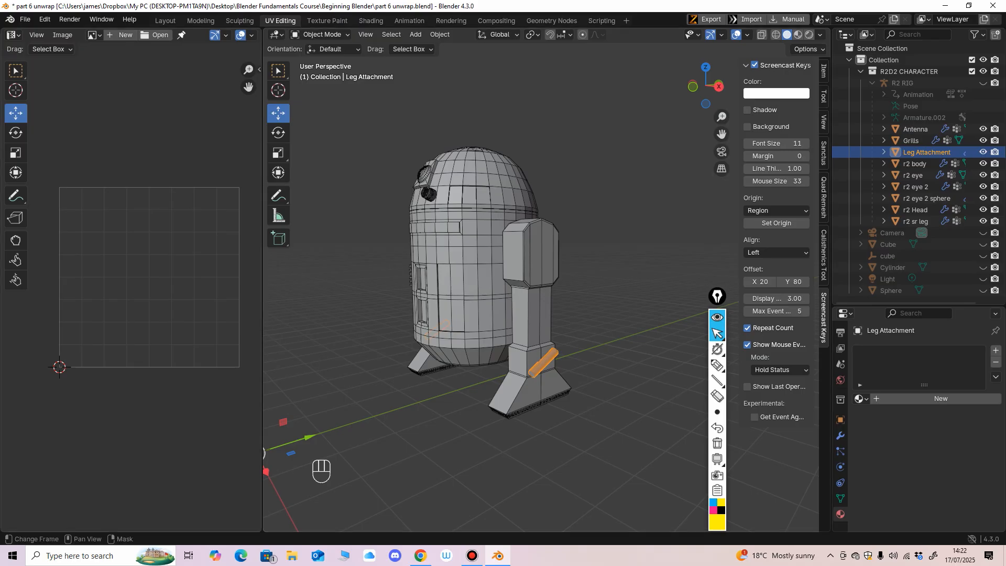
# Unhide the R2 RIG armature and exclude the R2D2 CHARACTER collection from the view layer.
pyautogui.moveTo(546, 277); pyautogui.dragTo(550, 281, button='middle')
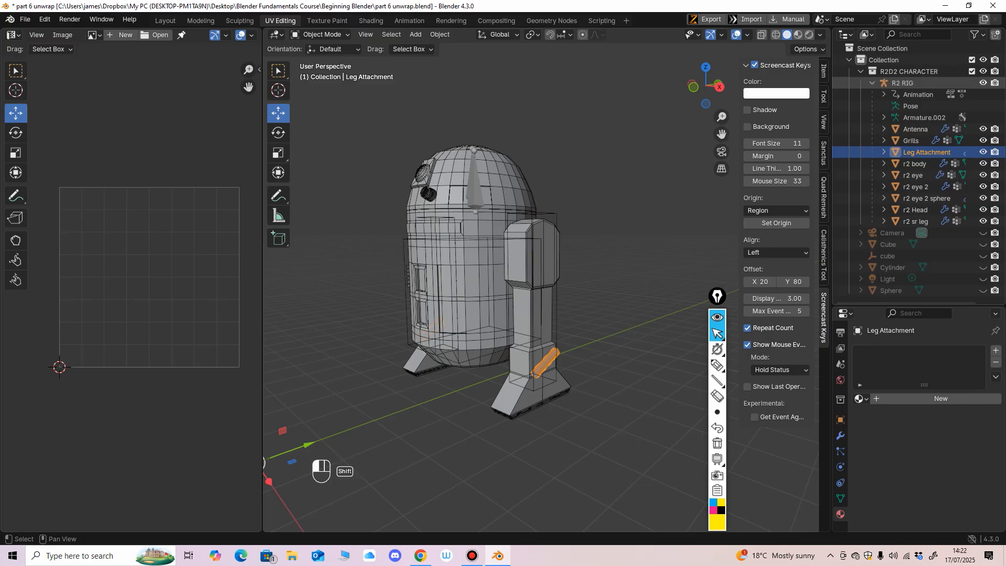
pyautogui.click(971, 71)
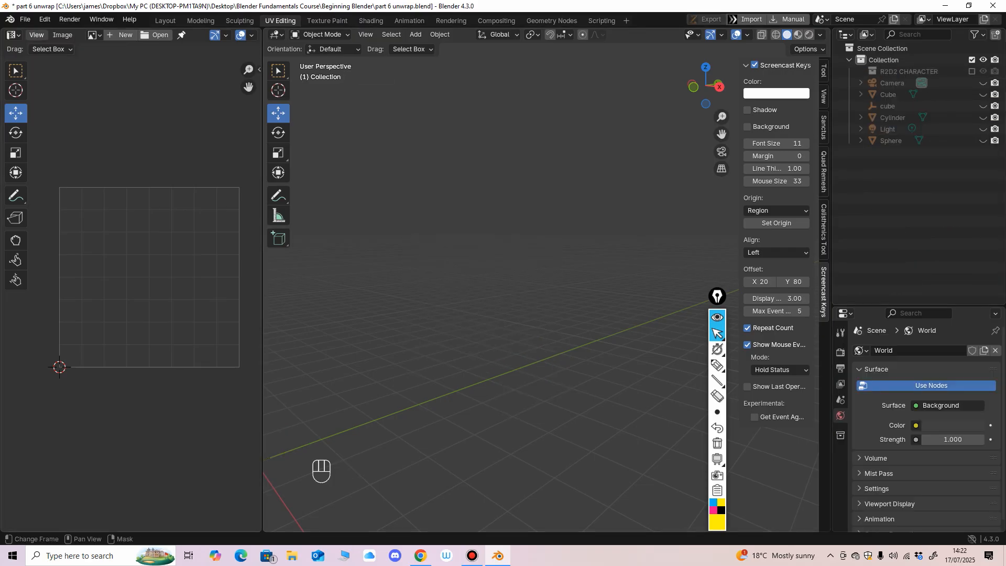
# Append the MINECRAFT CHARACTER collection from the animation blend file.
pyautogui.click(24, 19)
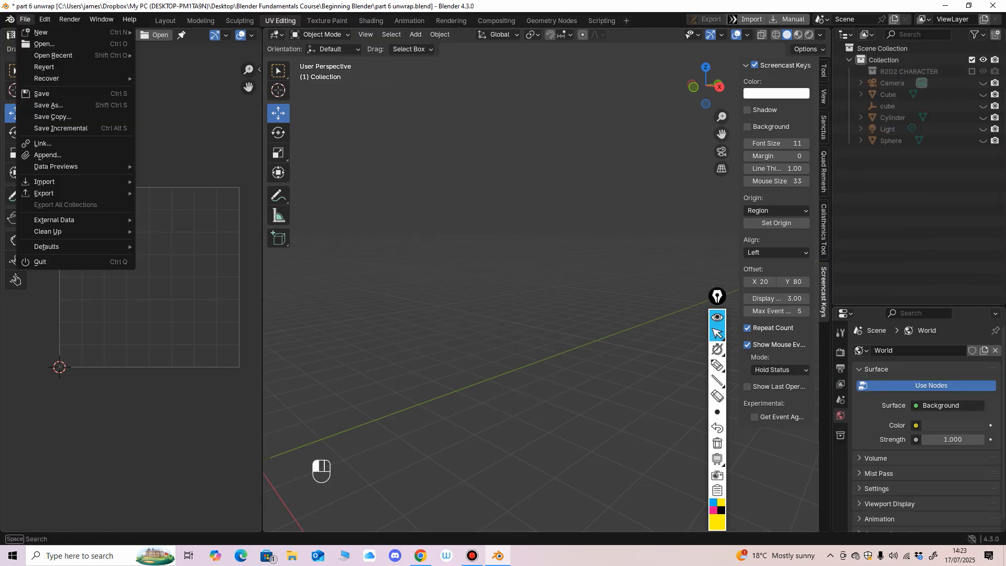
pyautogui.click(47, 154)
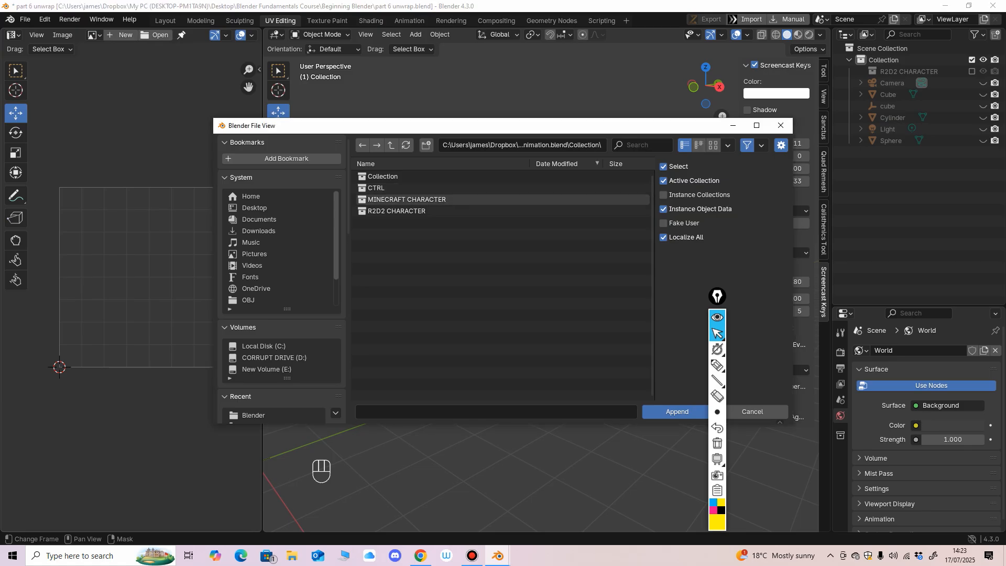
pyautogui.click(406, 199)
pyautogui.click(676, 411)
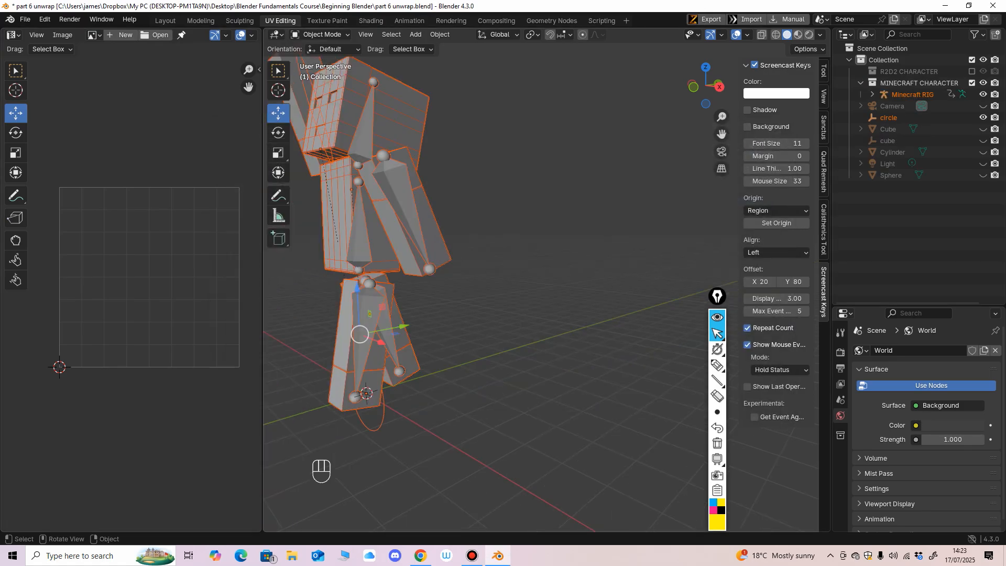
# Preview the Minecraft character's animation, stop it at frame 45, and hide the Minecraft RIG armature.
pyautogui.press('space')
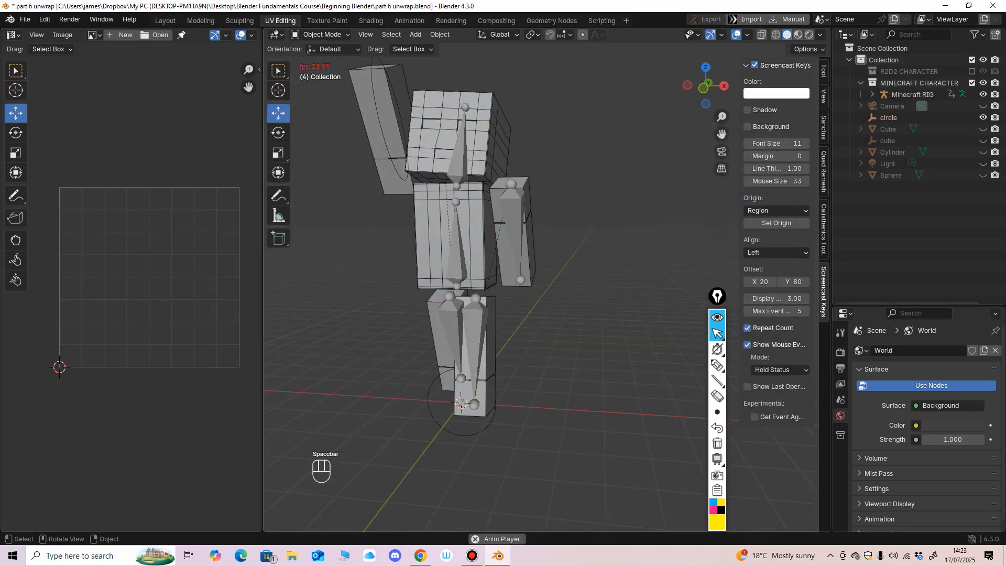
pyautogui.press('space')
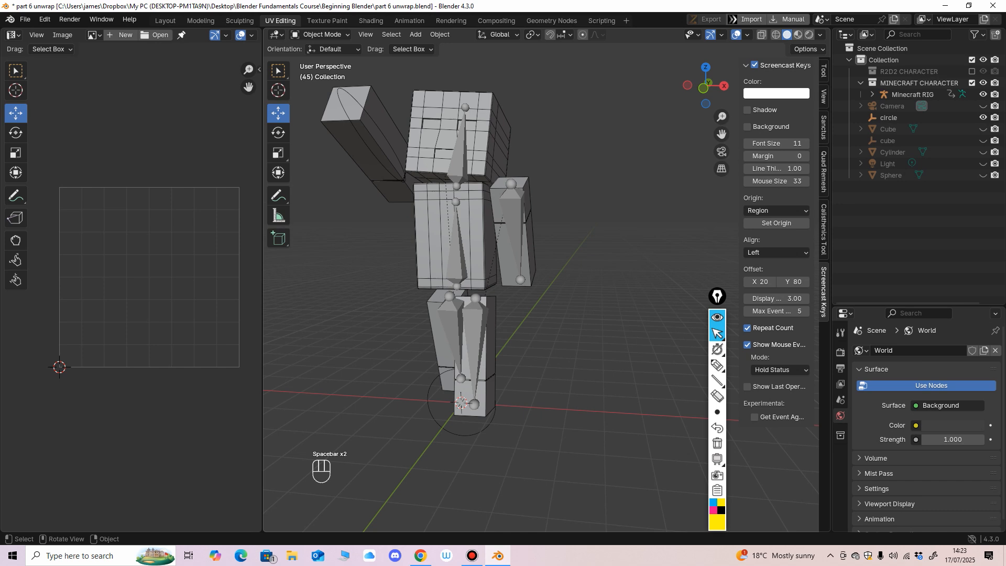
pyautogui.click(456, 244)
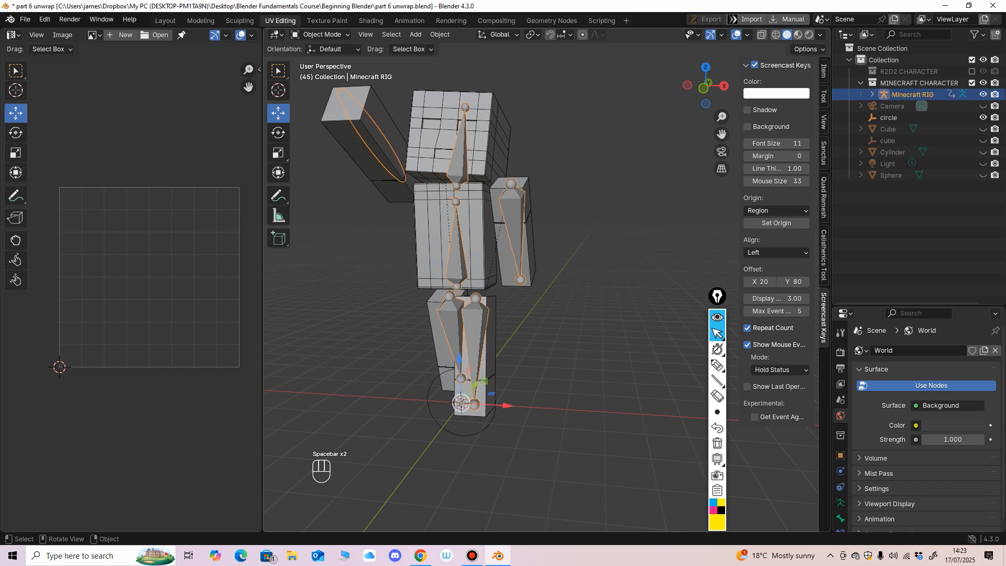
pyautogui.click(871, 94)
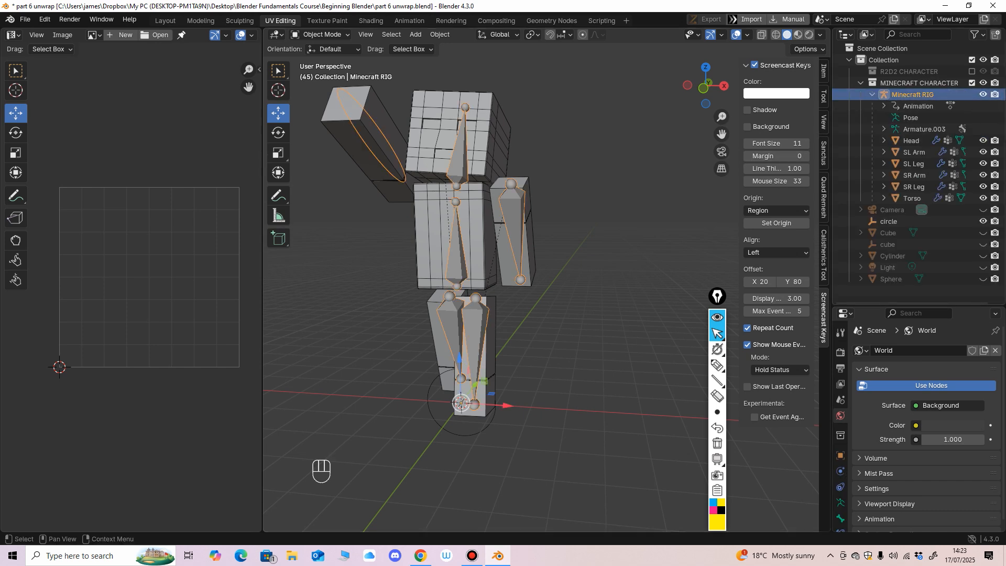
pyautogui.click(983, 94)
# Widen the 3D viewport, select the SR Arm and examine its shape beside the torso and head.
pyautogui.moveTo(262, 261); pyautogui.dragTo(227, 262)
pyautogui.moveTo(419, 251); pyautogui.dragTo(531, 283, button='middle')
pyautogui.click(597, 283)
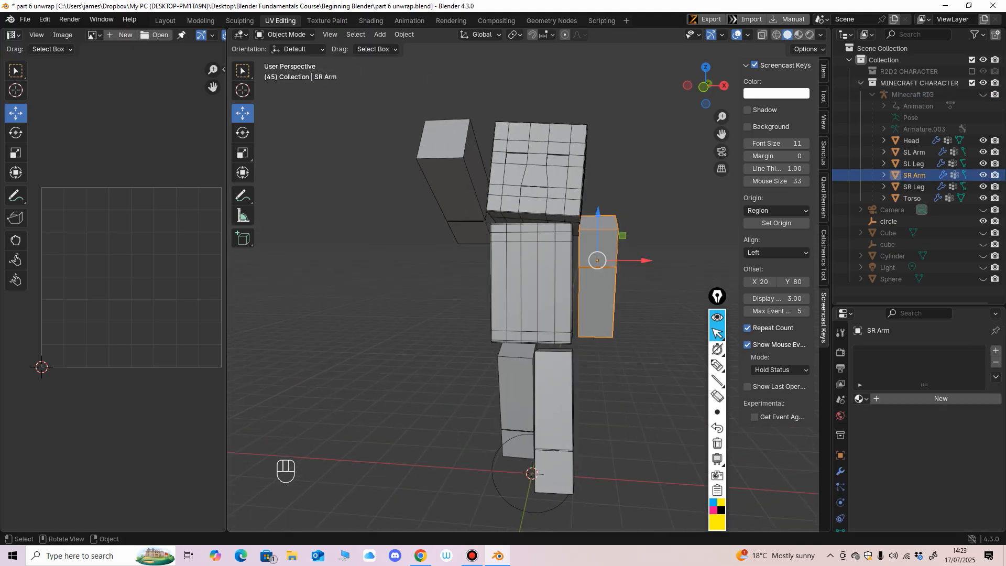
pyautogui.press('KP_Decimal')
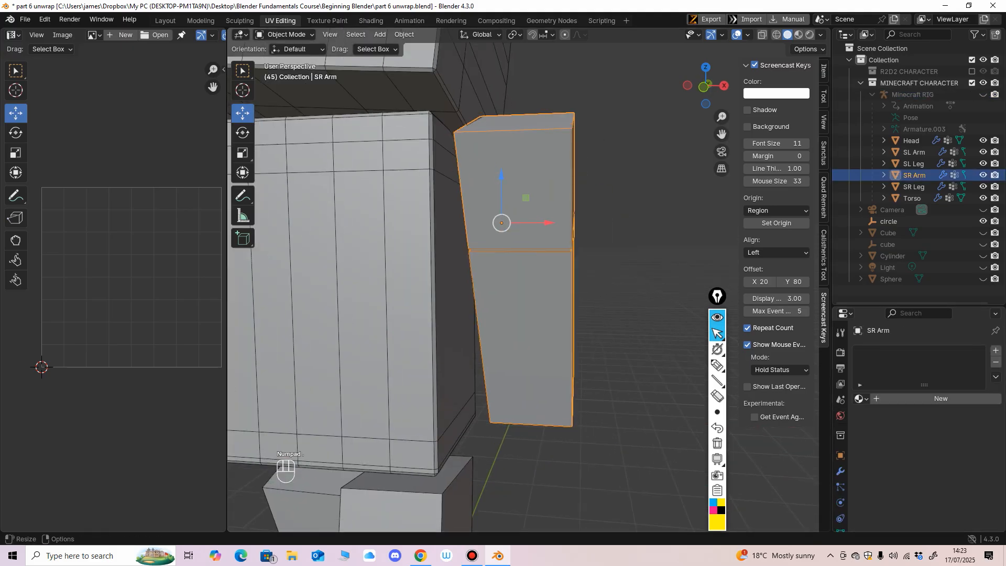
pyautogui.moveTo(524, 283); pyautogui.dragTo(467, 356, button='middle')
pyautogui.scroll(-5, 522, 283)
pyautogui.scroll(1, 523, 283)
pyautogui.scroll(1, 467, 314)
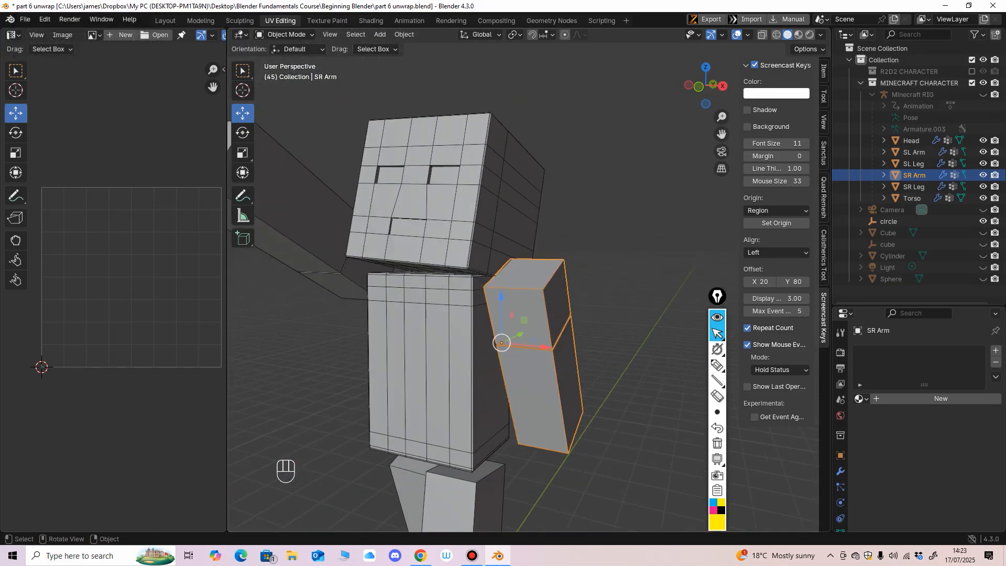
# Select the Minecraft character's head and examine its face with the eye and mouth recesses from several angles.
pyautogui.click(440, 199)
pyautogui.moveTo(471, 283); pyautogui.dragTo(516, 284, button='middle')
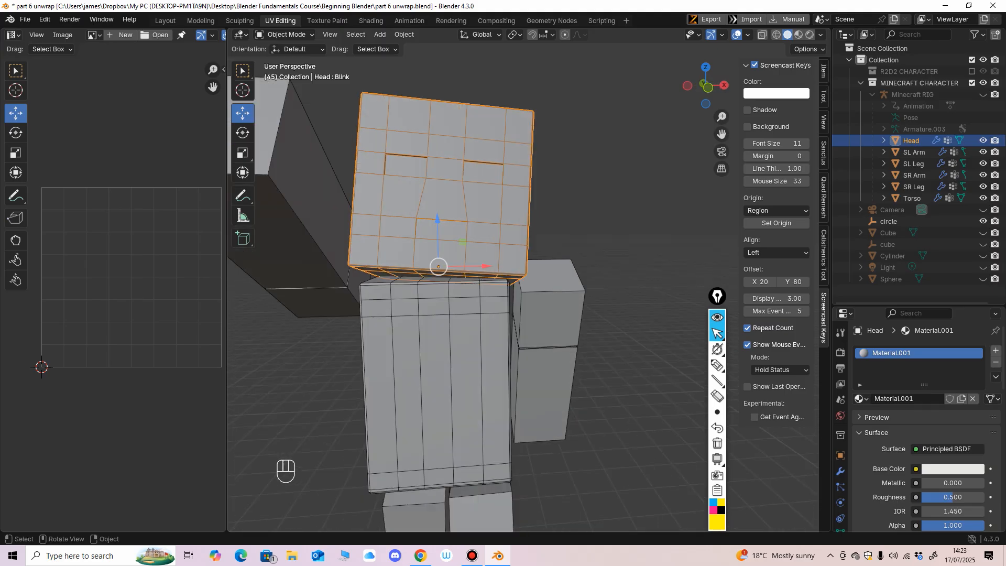
pyautogui.moveTo(227, 282); pyautogui.dragTo(213, 283)
pyautogui.scroll(-2, 487, 282)
pyautogui.moveTo(487, 283); pyautogui.dragTo(500, 341, button='middle')
pyautogui.keyDown('ctrl'); pyautogui.moveTo(499, 341); pyautogui.dragTo(500, 314, button='middle'); pyautogui.keyUp('ctrl')
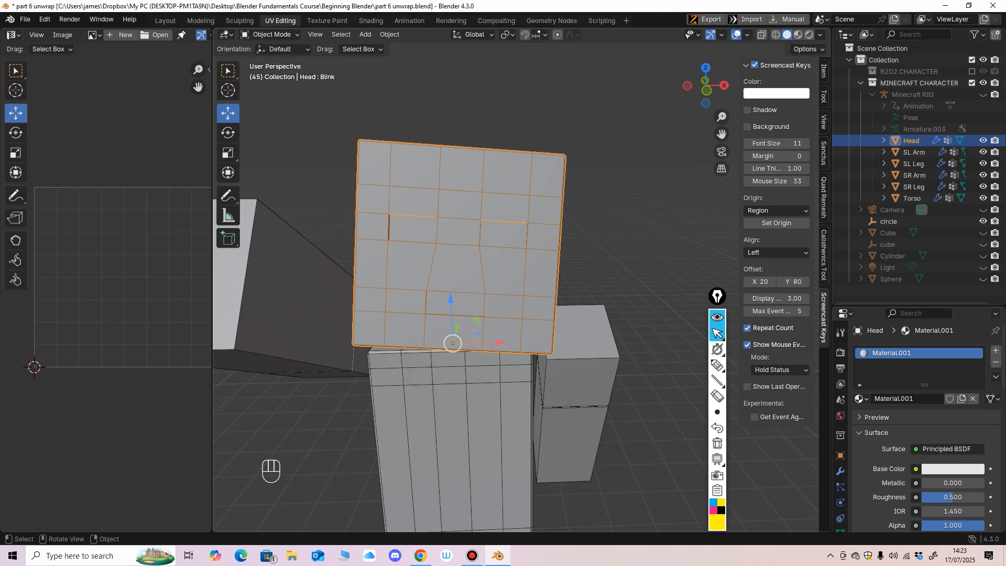
pyautogui.moveTo(500, 314)
pyautogui.mouseDown(button='middle')
pyautogui.moveTo(451, 314)
pyautogui.moveTo(486, 314)
pyautogui.mouseUp(button='middle')
pyautogui.scroll(1, 519, 283)
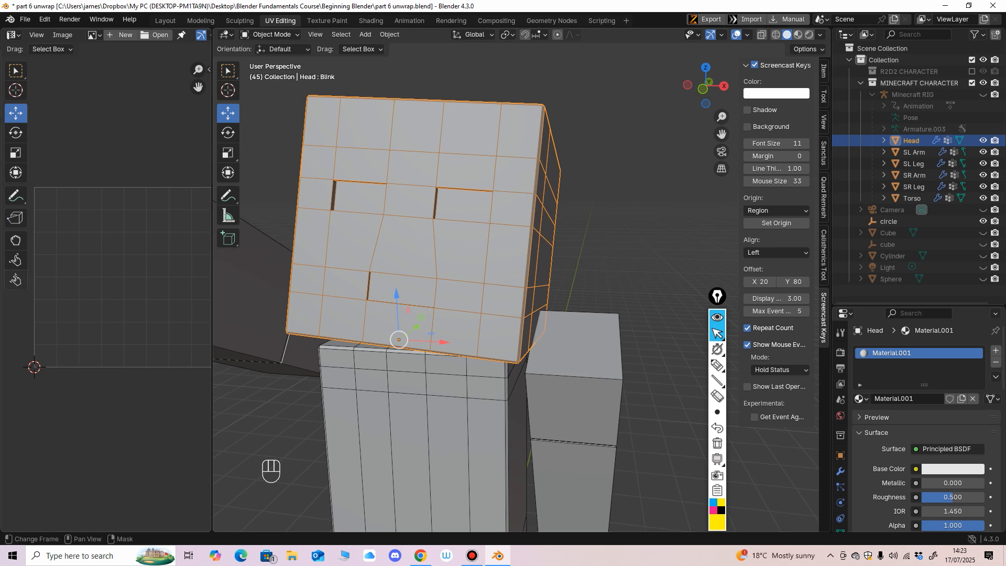
pyautogui.scroll(-3, 451, 315)
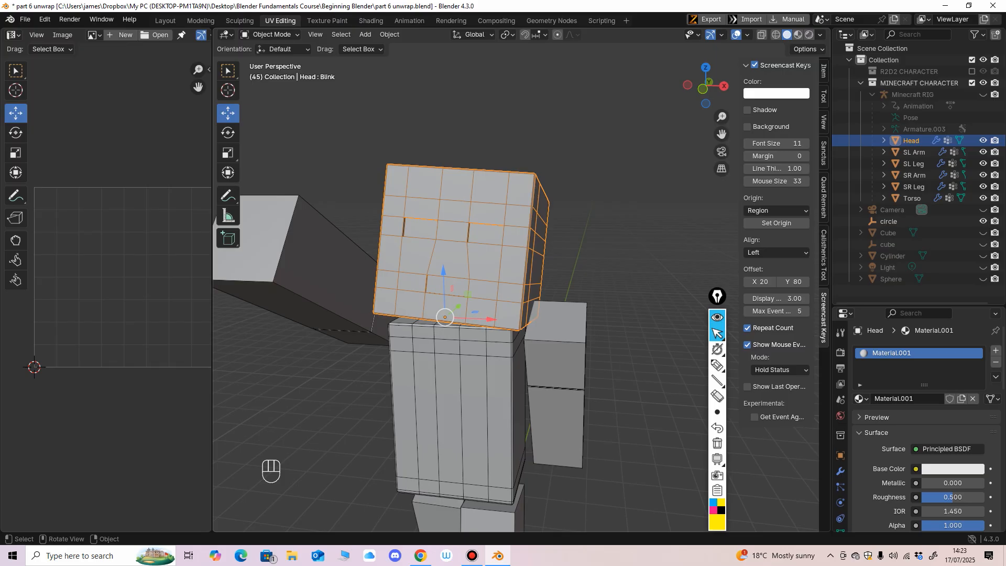
pyautogui.keyDown('shift'); pyautogui.moveTo(487, 318); pyautogui.dragTo(514, 338, button='middle'); pyautogui.keyUp('shift')
pyautogui.keyDown('ctrl'); pyautogui.moveTo(514, 338); pyautogui.dragTo(514, 259, button='middle'); pyautogui.keyUp('ctrl')
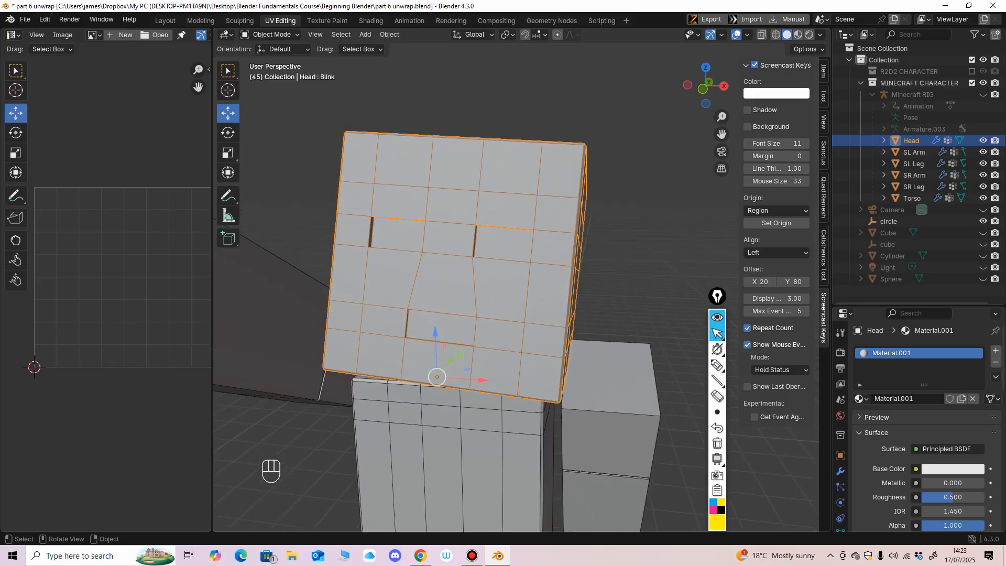
# Inspect the head's Blink shape in Edit Mode and return to Object Mode.
pyautogui.click(268, 34)
pyautogui.click(265, 61)
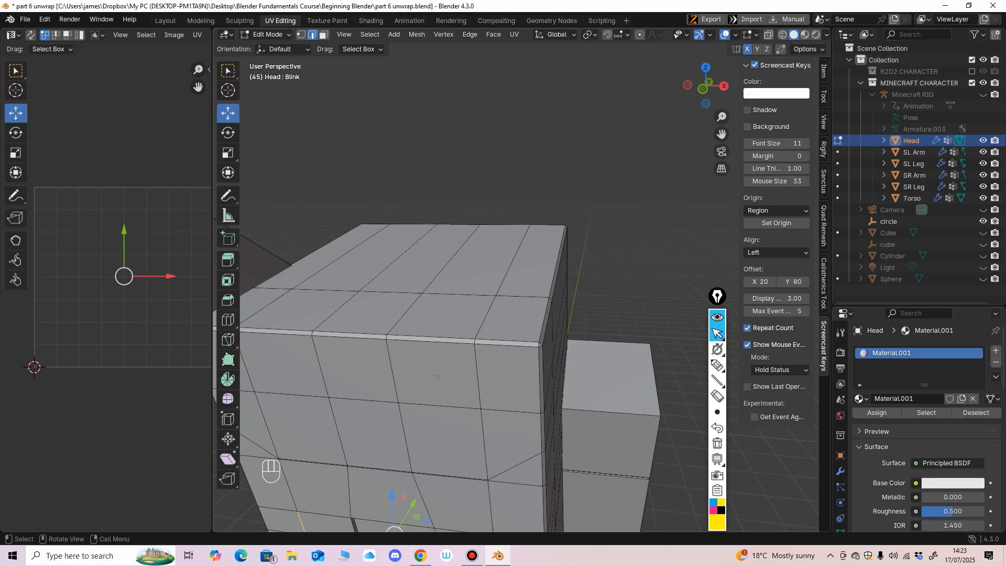
pyautogui.keyDown('ctrl'); pyautogui.moveTo(503, 236); pyautogui.dragTo(567, 301, button='middle'); pyautogui.keyUp('ctrl')
pyautogui.keyDown('ctrl'); pyautogui.moveTo(567, 301); pyautogui.dragTo(567, 204, button='middle'); pyautogui.keyUp('ctrl')
pyautogui.moveTo(524, 262)
pyautogui.mouseDown(button='middle')
pyautogui.moveTo(356, 288)
pyautogui.moveTo(529, 245)
pyautogui.mouseUp(button='middle')
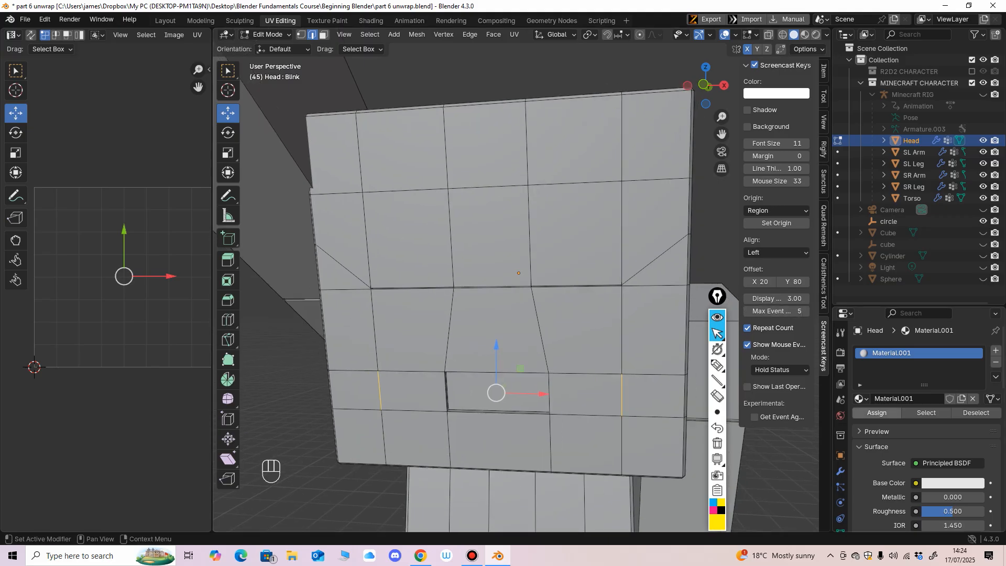
pyautogui.scroll(-2, 926, 414)
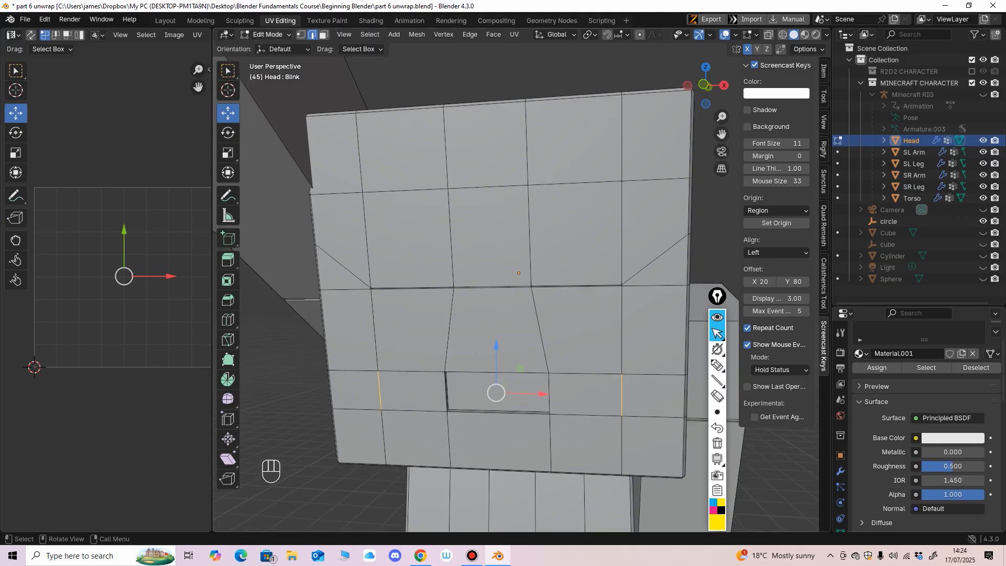
pyautogui.click(267, 35)
pyautogui.click(272, 47)
# Disable the head's Blink and Mouth shape keys and enter Edit Mode to check the face geometry.
pyautogui.scroll(-3, 516, 286)
pyautogui.moveTo(516, 285); pyautogui.dragTo(540, 286, button='middle')
pyautogui.click(839, 498)
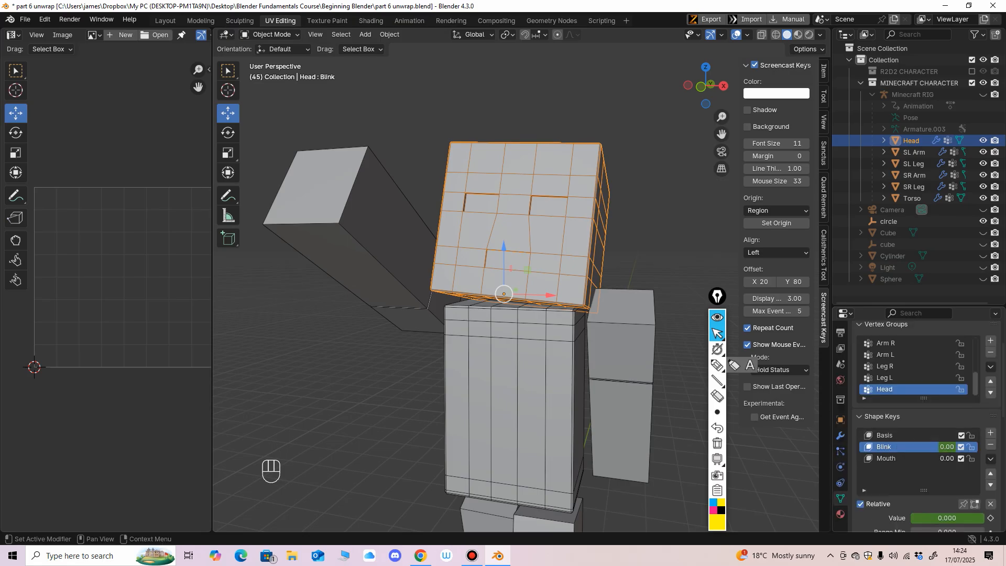
pyautogui.click(961, 457)
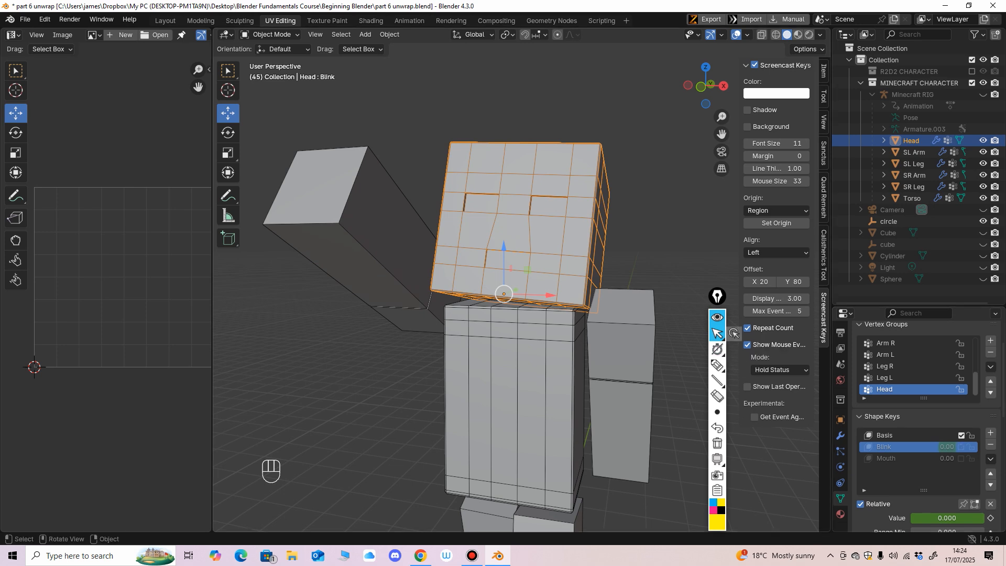
pyautogui.click(270, 34)
pyautogui.click(267, 60)
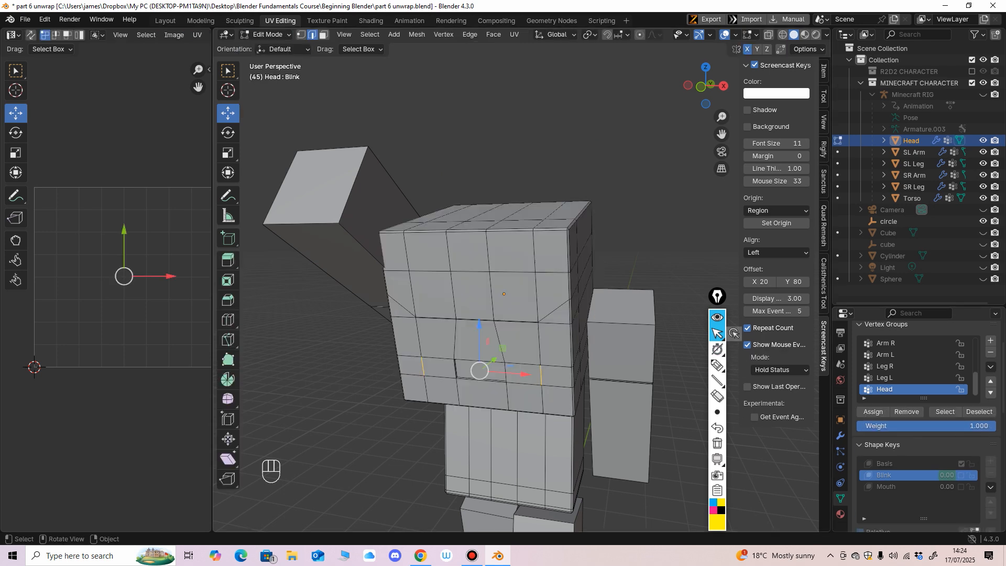
pyautogui.moveTo(543, 512); pyautogui.dragTo(550, 501, button='middle')
pyautogui.scroll(2, 549, 501)
pyautogui.moveTo(717, 349)
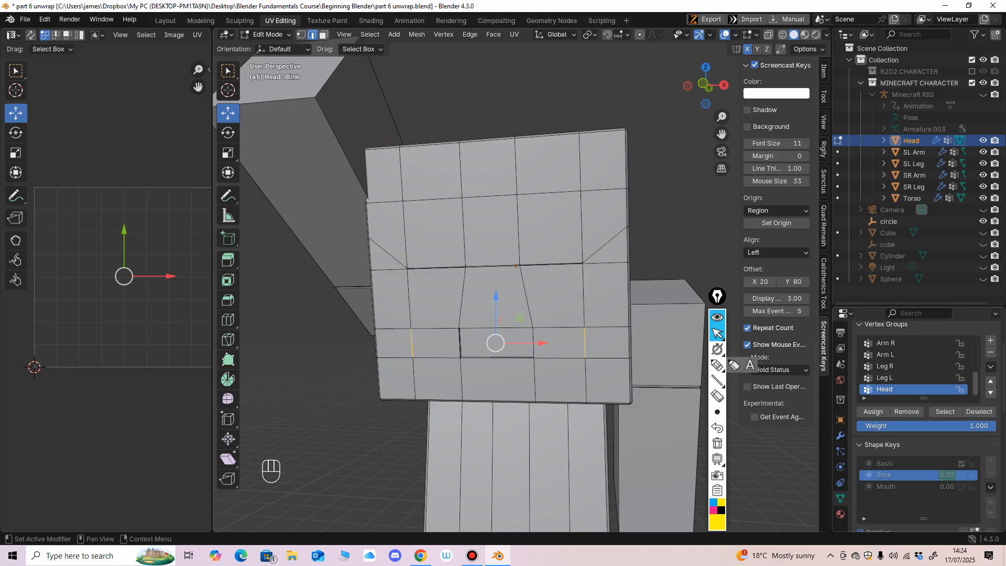
# Review the head's modifiers and compare its Basis, Blink and Mouth shape keys, ending with Basis active.
pyautogui.scroll(3, 917, 414)
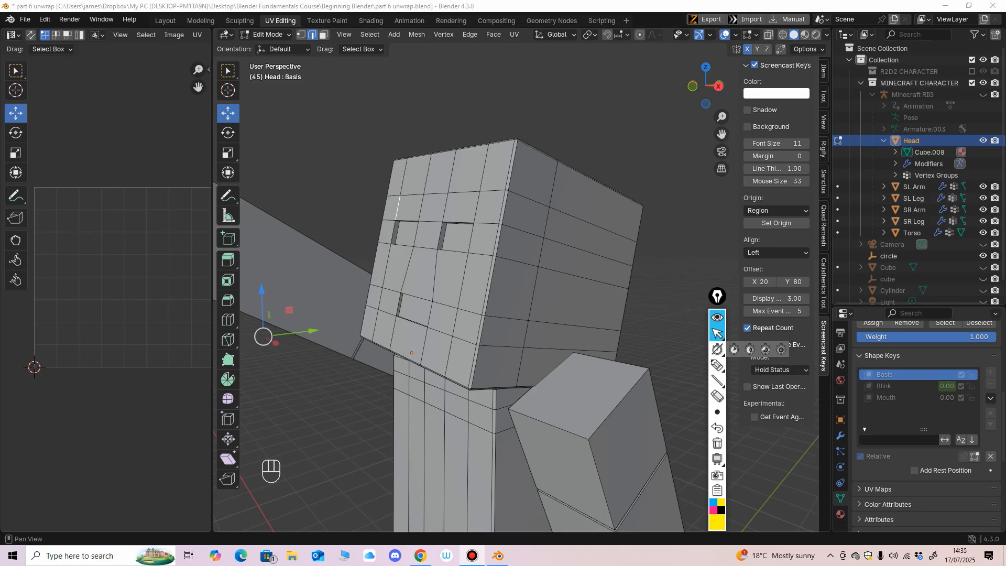
pyautogui.click(839, 435)
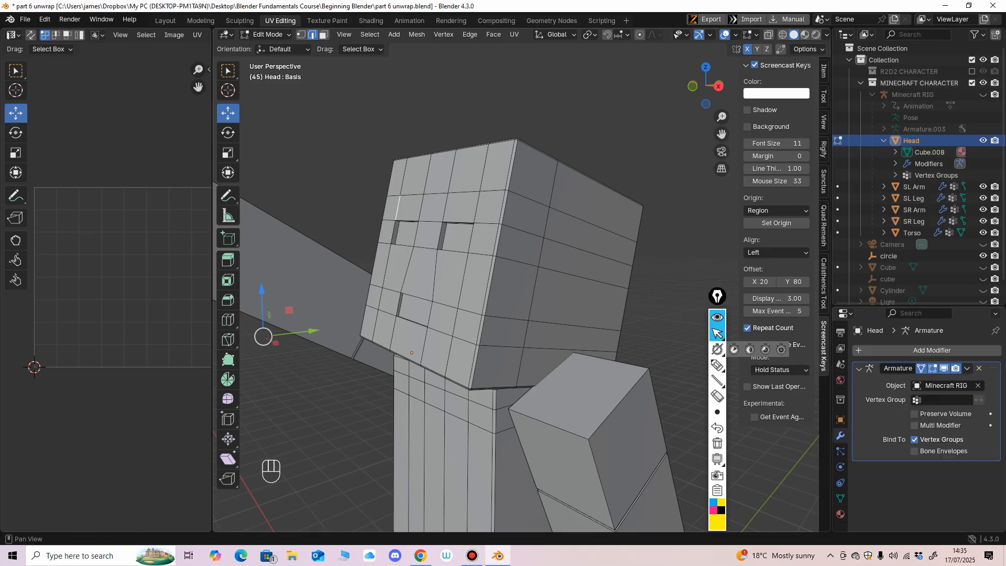
pyautogui.click(839, 497)
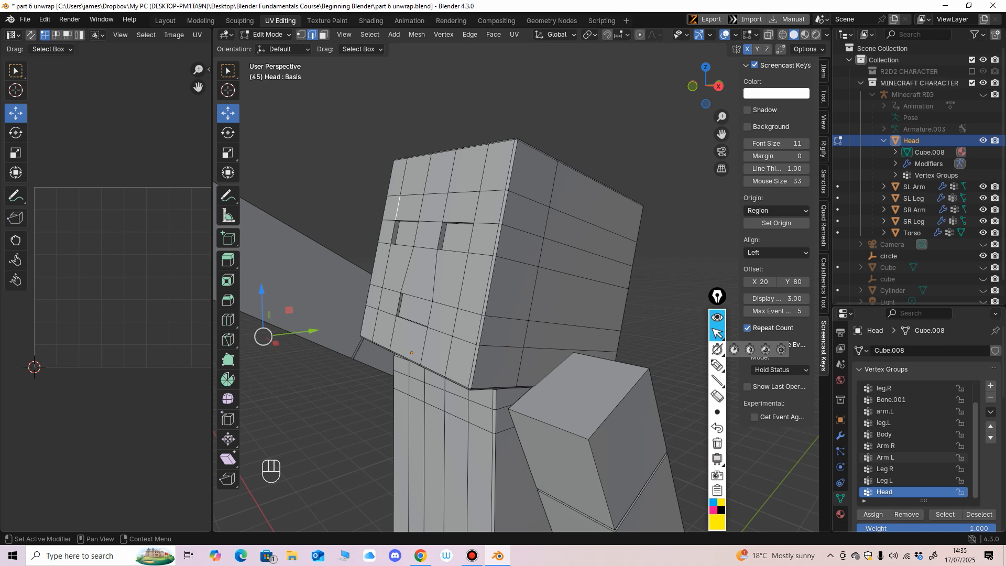
pyautogui.scroll(-6, 923, 419)
pyautogui.moveTo(524, 340)
pyautogui.mouseDown(button='middle')
pyautogui.moveTo(550, 343)
pyautogui.moveTo(563, 382)
pyautogui.moveTo(553, 346)
pyautogui.moveTo(550, 359)
pyautogui.moveTo(566, 355)
pyautogui.moveTo(543, 348)
pyautogui.mouseUp(button='middle')
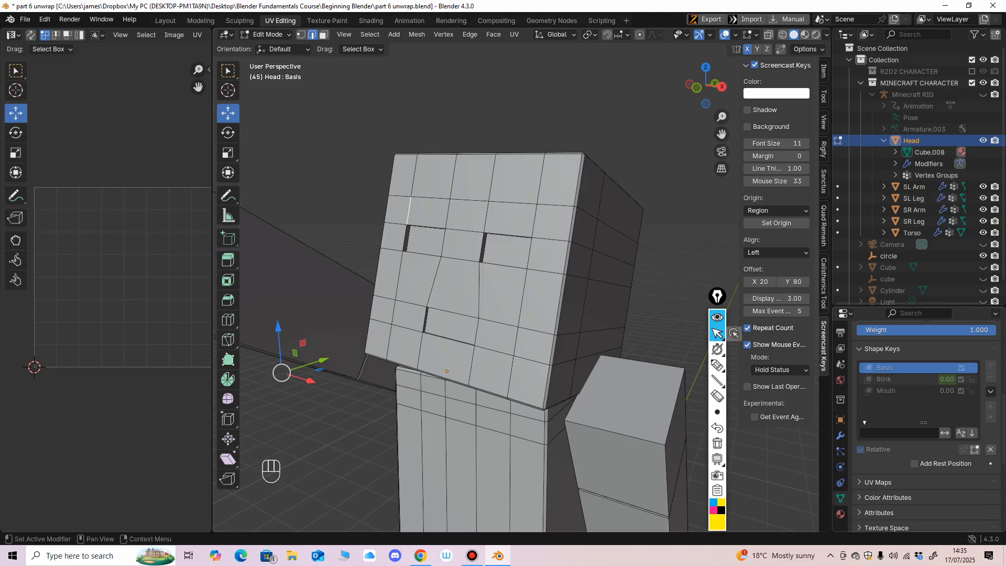
pyautogui.click(901, 378)
pyautogui.click(900, 390)
pyautogui.click(901, 367)
pyautogui.click(900, 390)
pyautogui.click(901, 367)
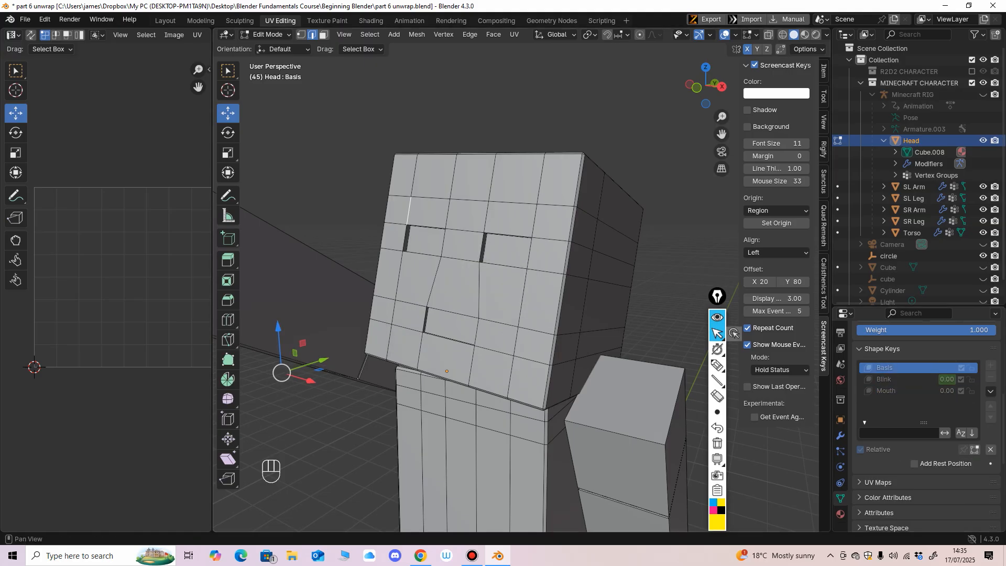
pyautogui.moveTo(471, 262); pyautogui.dragTo(446, 256, button='middle')
# Isolate the head in local view from Object Mode and enter Edit Mode on it facing the eye recesses.
pyautogui.click(267, 35)
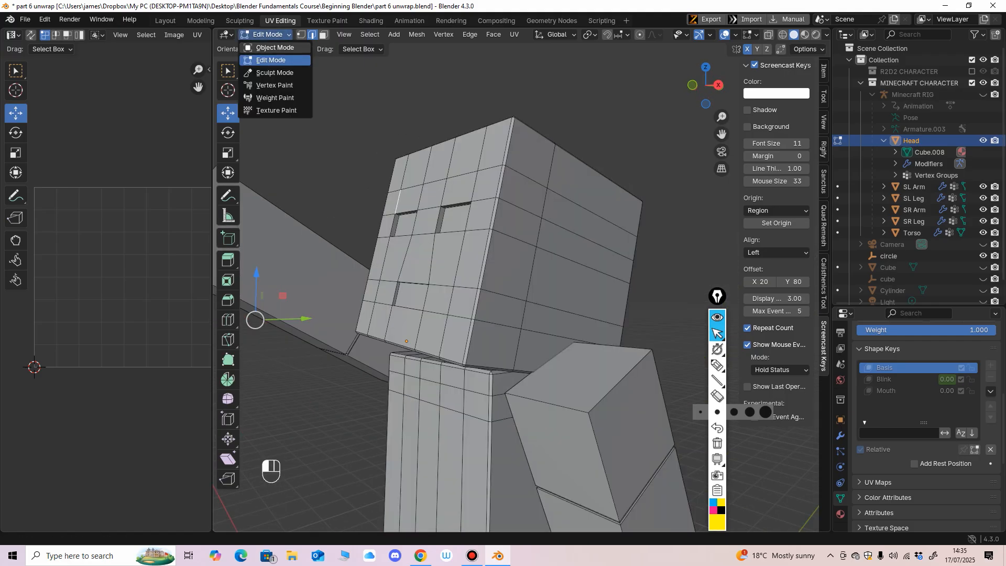
pyautogui.click(267, 48)
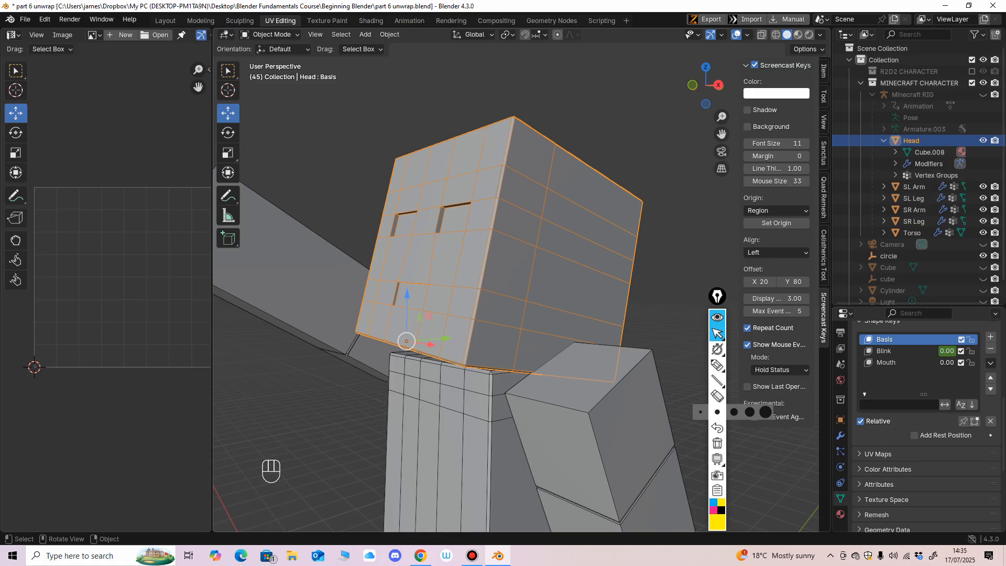
pyautogui.press('/')
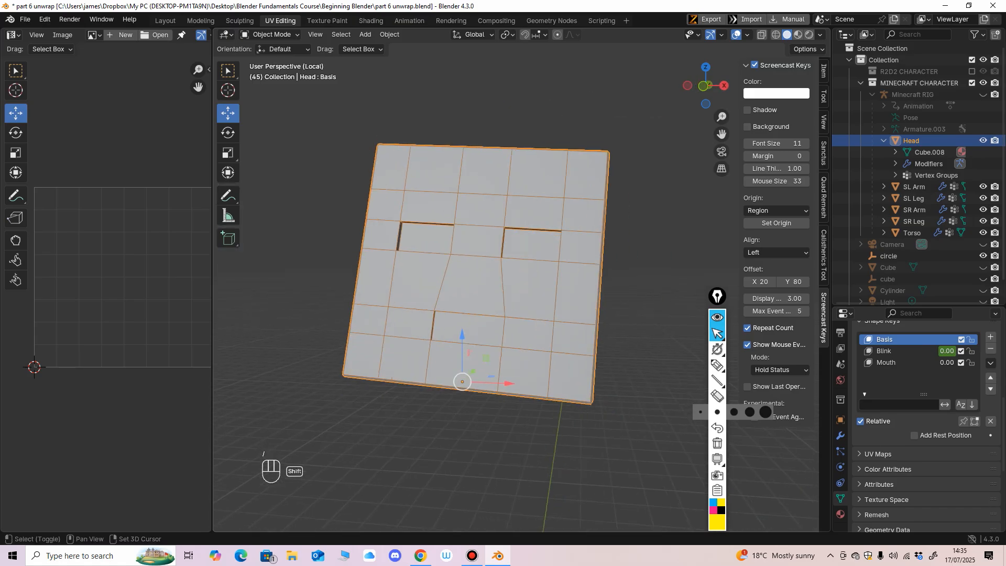
pyautogui.moveTo(492, 278)
pyautogui.mouseDown(button='middle')
pyautogui.moveTo(425, 275)
pyautogui.moveTo(492, 283)
pyautogui.moveTo(492, 230)
pyautogui.moveTo(492, 293)
pyautogui.mouseUp(button='middle')
pyautogui.moveTo(493, 293); pyautogui.dragTo(498, 178, button='middle')
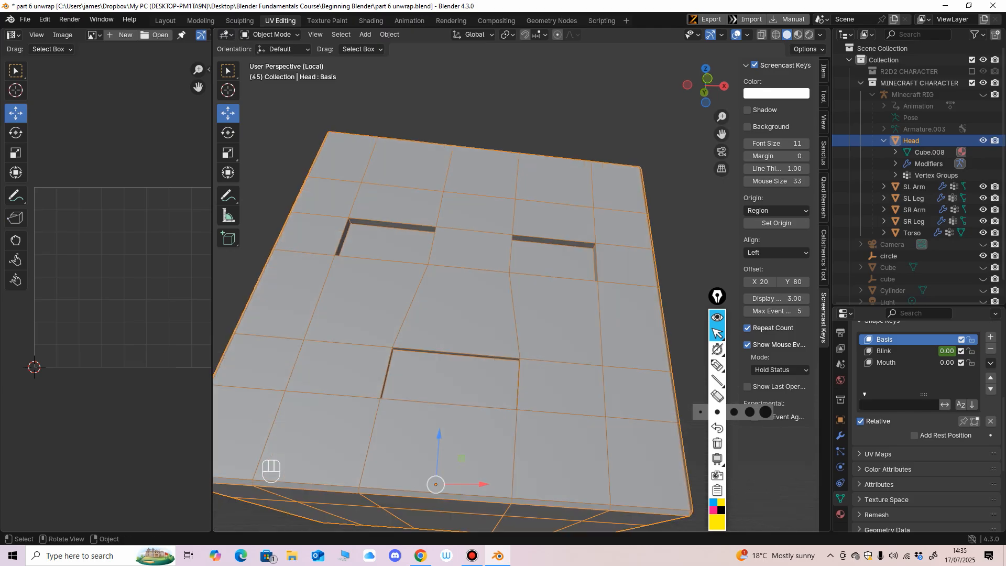
pyautogui.click(270, 34)
pyautogui.click(270, 59)
pyautogui.moveTo(492, 262)
pyautogui.mouseDown(button='middle')
pyautogui.moveTo(471, 288)
pyautogui.moveTo(492, 252)
pyautogui.mouseUp(button='middle')
pyautogui.moveTo(492, 251); pyautogui.dragTo(497, 249, button='middle')
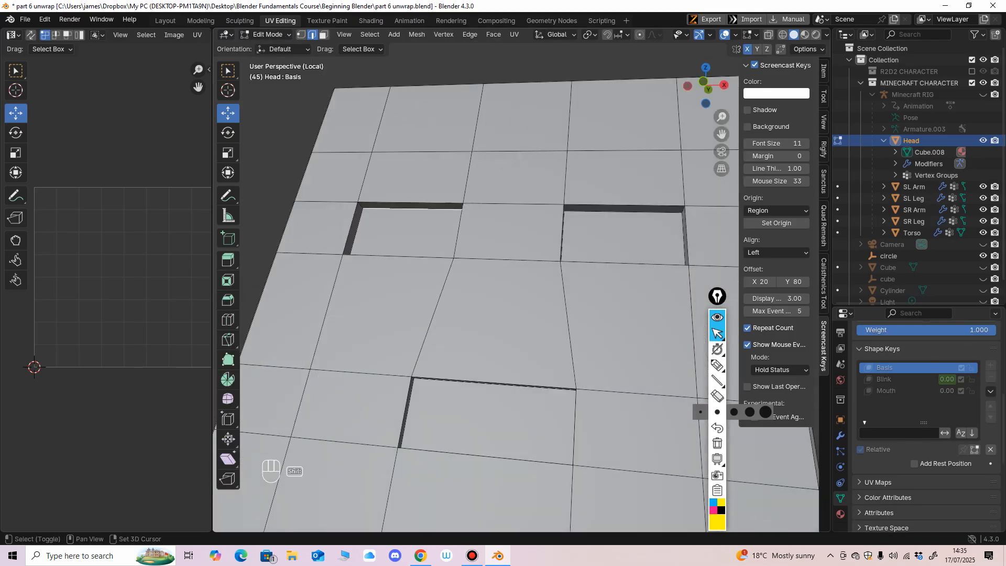
# Select the edges around the recessed back faces of both eyes and mark them as seams.
pyautogui.keyDown('shift'); pyautogui.click(356, 231); pyautogui.keyUp('shift')
pyautogui.moveTo(419, 235); pyautogui.dragTo(450, 242, button='middle')
pyautogui.keyDown('shift'); pyautogui.click(522, 242); pyautogui.keyUp('shift')
pyautogui.moveTo(521, 242); pyautogui.dragTo(499, 291, button='middle')
pyautogui.keyDown('shift'); pyautogui.click(448, 344); pyautogui.keyUp('shift')
pyautogui.moveTo(449, 345); pyautogui.dragTo(471, 388, button='middle')
pyautogui.keyDown('shift'); pyautogui.click(542, 189); pyautogui.keyUp('shift')
pyautogui.moveTo(543, 190); pyautogui.dragTo(393, 264, button='middle')
pyautogui.keyDown('shift'); pyautogui.click(427, 325); pyautogui.keyUp('shift')
pyautogui.moveTo(426, 325); pyautogui.dragTo(466, 314, button='middle')
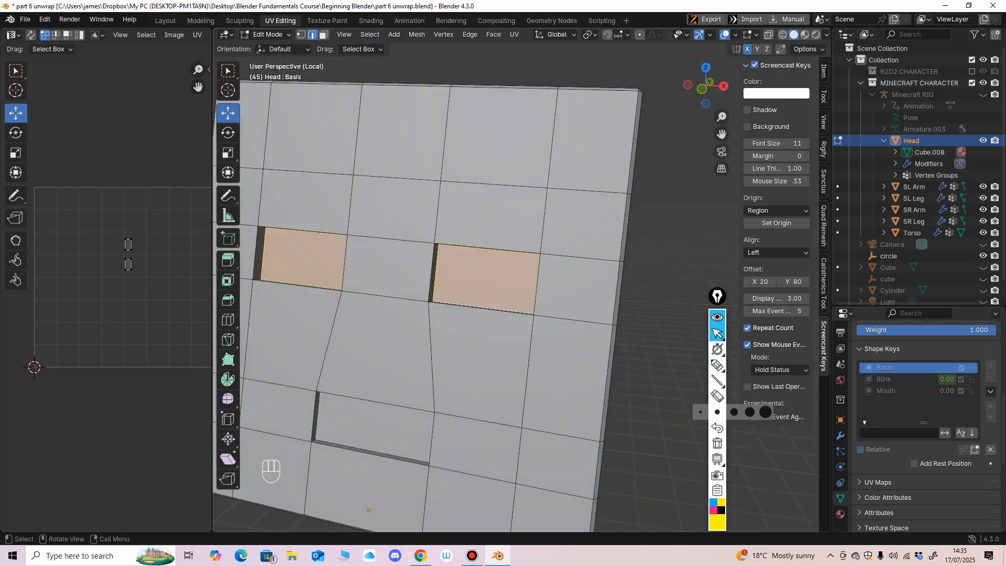
pyautogui.rightClick(435, 275)
pyautogui.click(419, 394)
# Select the edges around the recessed back face of the mouth and mark them as a seam.
pyautogui.scroll(-3, 419, 393)
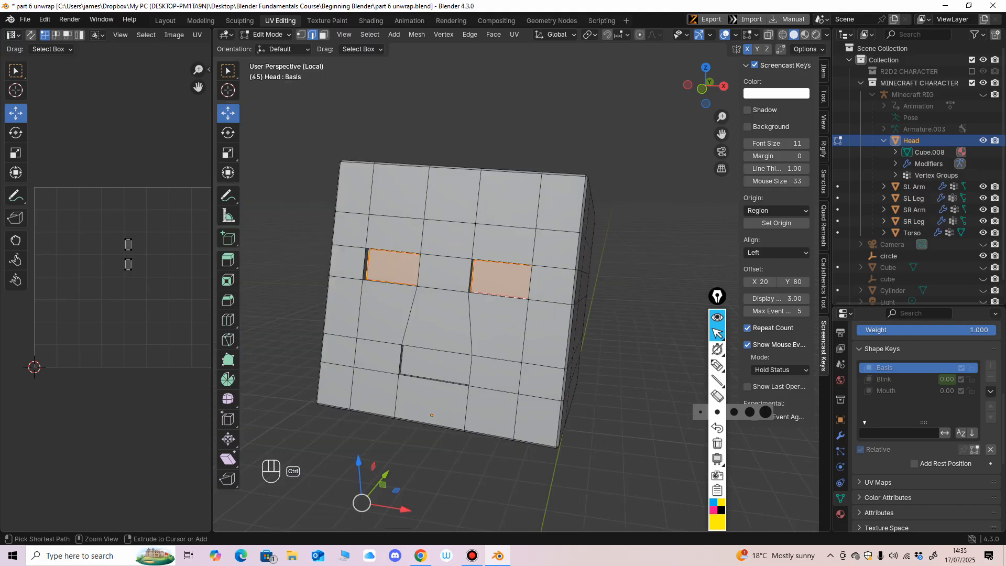
pyautogui.keyDown('shift'); pyautogui.moveTo(419, 393); pyautogui.dragTo(459, 247, button='middle'); pyautogui.keyUp('shift')
pyautogui.click(463, 256)
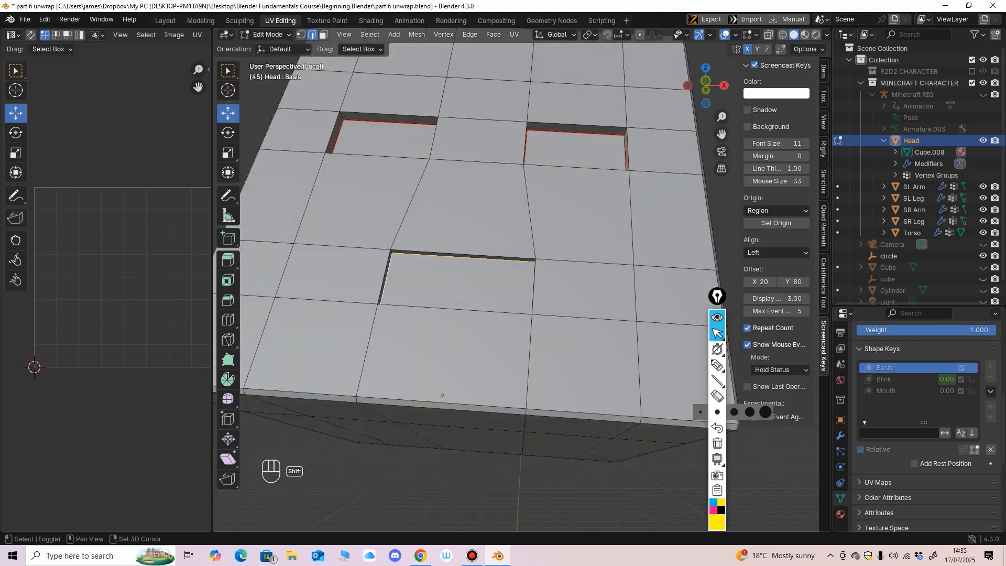
pyautogui.moveTo(385, 277); pyautogui.dragTo(474, 278, button='middle')
pyautogui.keyDown('shift'); pyautogui.click(609, 297); pyautogui.keyUp('shift')
pyautogui.moveTo(602, 298); pyautogui.dragTo(518, 361, button='middle')
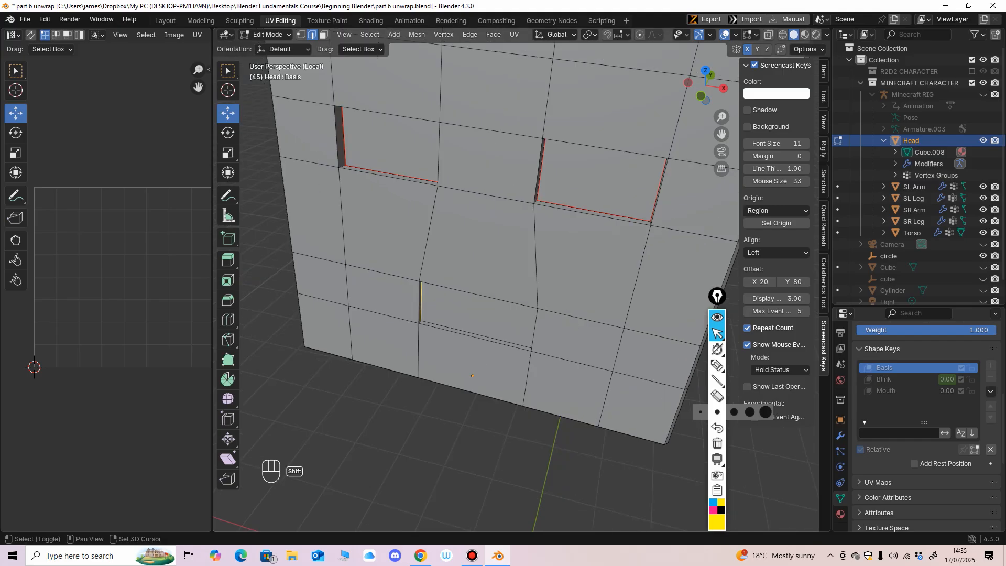
pyautogui.rightClick(471, 341)
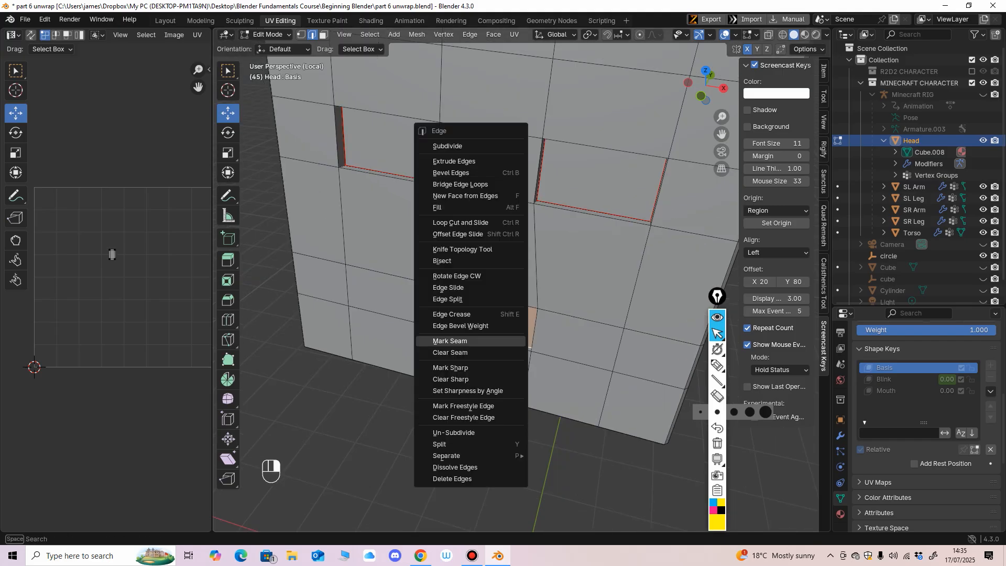
pyautogui.click(470, 341)
# Select the edge loop running around the back face of the head and mark it as a seam.
pyautogui.moveTo(469, 340); pyautogui.dragTo(557, 308, button='middle')
pyautogui.scroll(-3, 471, 309)
pyautogui.scroll(3, 558, 309)
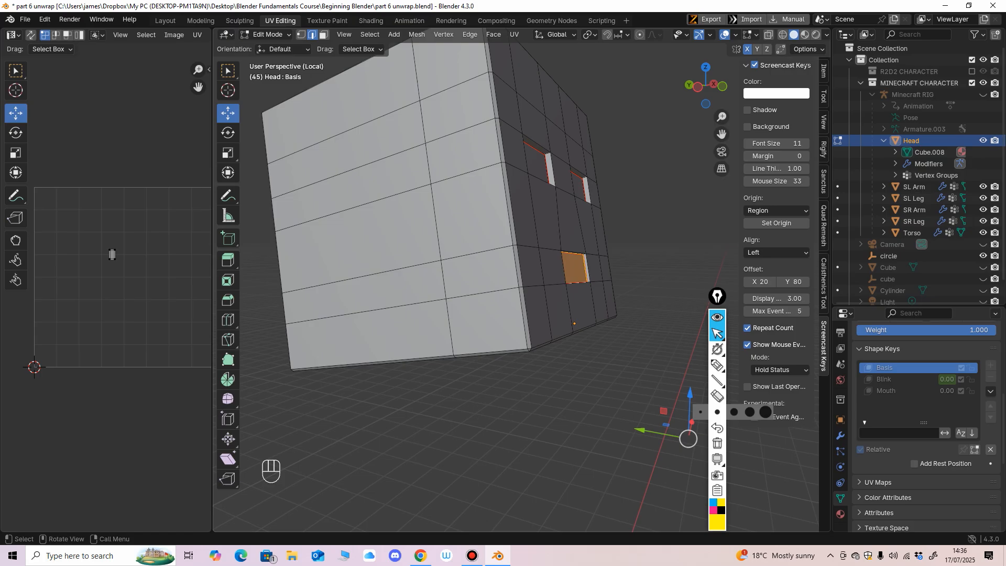
pyautogui.moveTo(687, 438); pyautogui.dragTo(589, 309, button='middle')
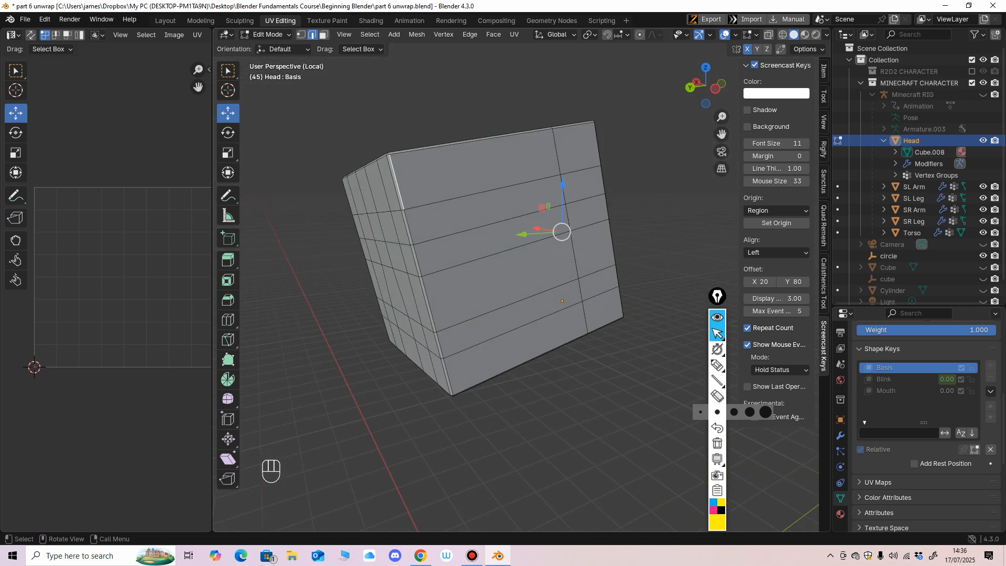
pyautogui.click(370, 34)
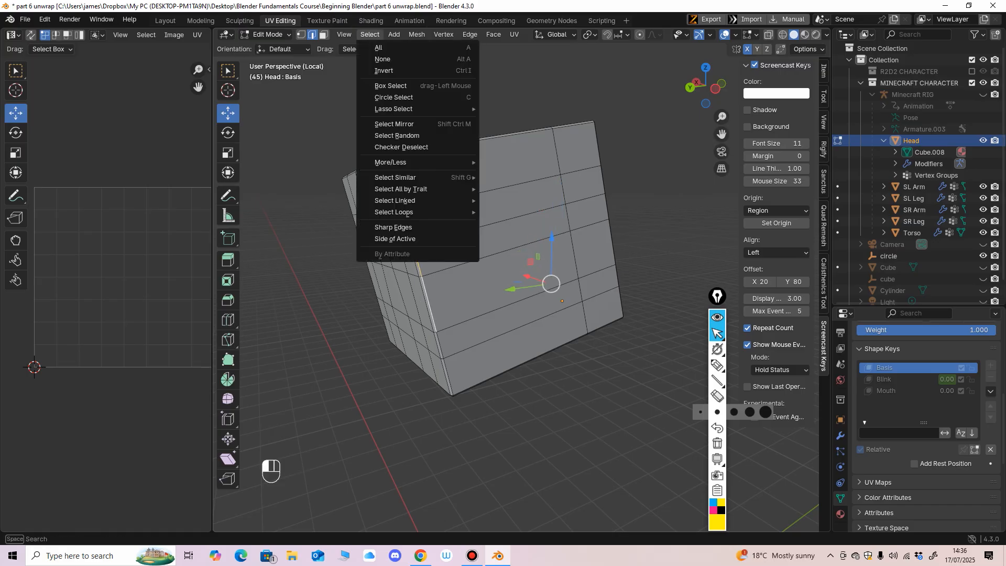
pyautogui.click(514, 211)
pyautogui.moveTo(514, 211); pyautogui.dragTo(526, 191, button='middle')
pyautogui.rightClick(461, 293)
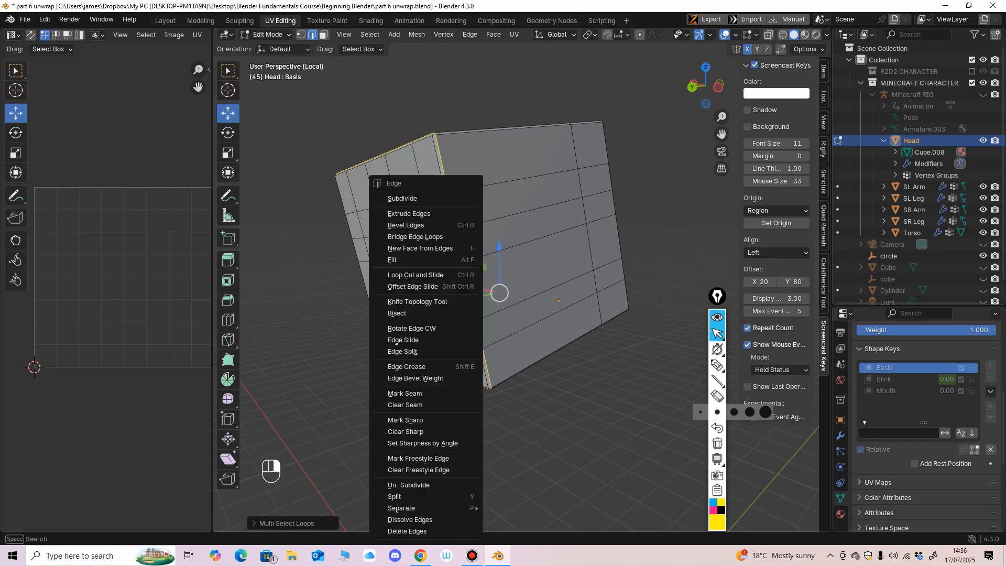
pyautogui.click(427, 393)
pyautogui.moveTo(427, 392); pyautogui.dragTo(352, 413, button='middle')
pyautogui.click(411, 118)
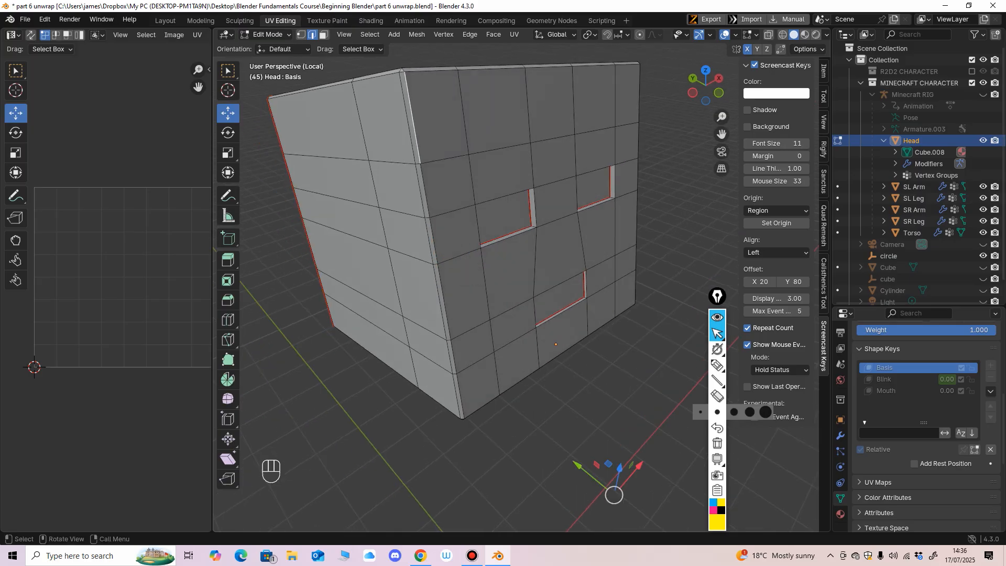
pyautogui.moveTo(411, 117); pyautogui.dragTo(370, 134, button='middle')
pyautogui.click(370, 34)
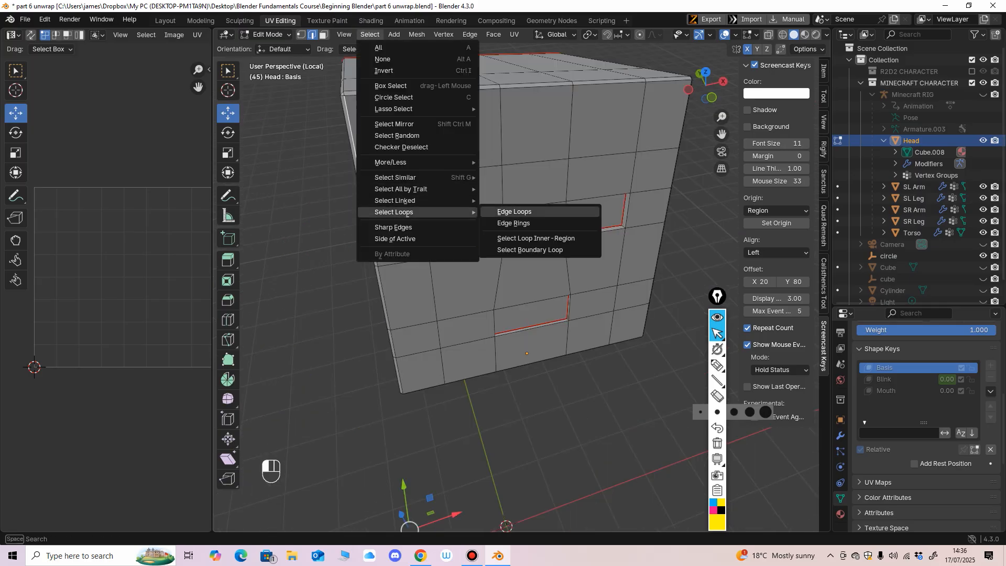
pyautogui.click(514, 211)
pyautogui.moveTo(400, 394); pyautogui.dragTo(529, 310, button='middle')
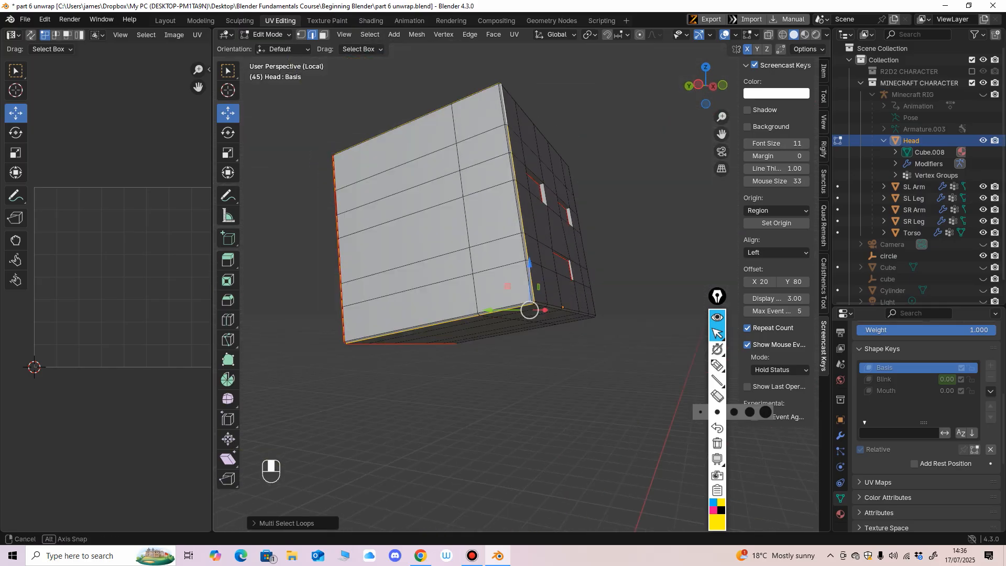
pyautogui.moveTo(575, 237); pyautogui.dragTo(652, 316, button='middle')
pyautogui.moveTo(516, 293); pyautogui.dragTo(387, 333, button='middle')
pyautogui.hotkey('ctrl', 'z')
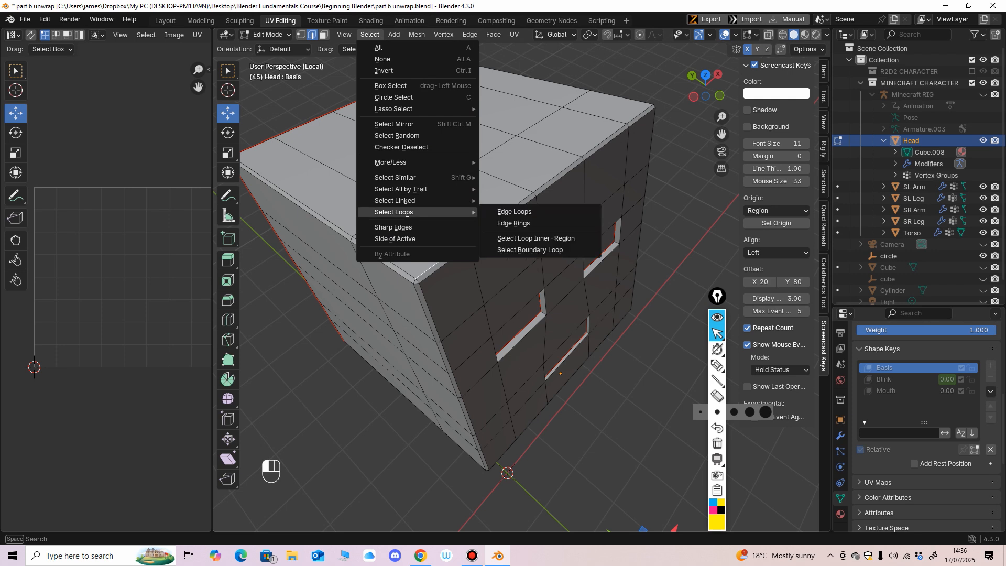
# Select the edge loop running around the front face of the head and mark it as a seam.
pyautogui.click(514, 211)
pyautogui.moveTo(514, 211); pyautogui.dragTo(471, 252, button='middle')
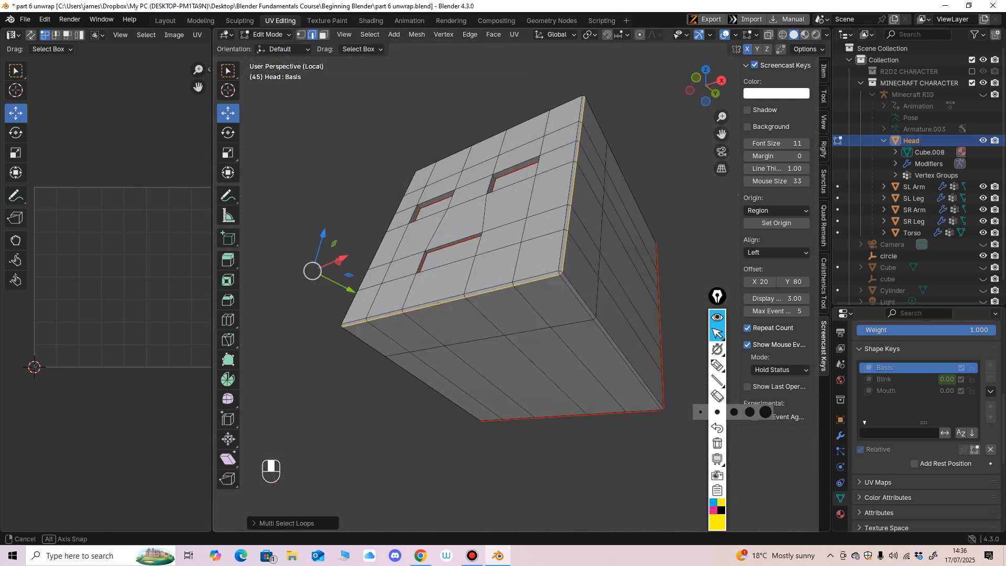
pyautogui.moveTo(312, 271); pyautogui.dragTo(703, 435, button='middle')
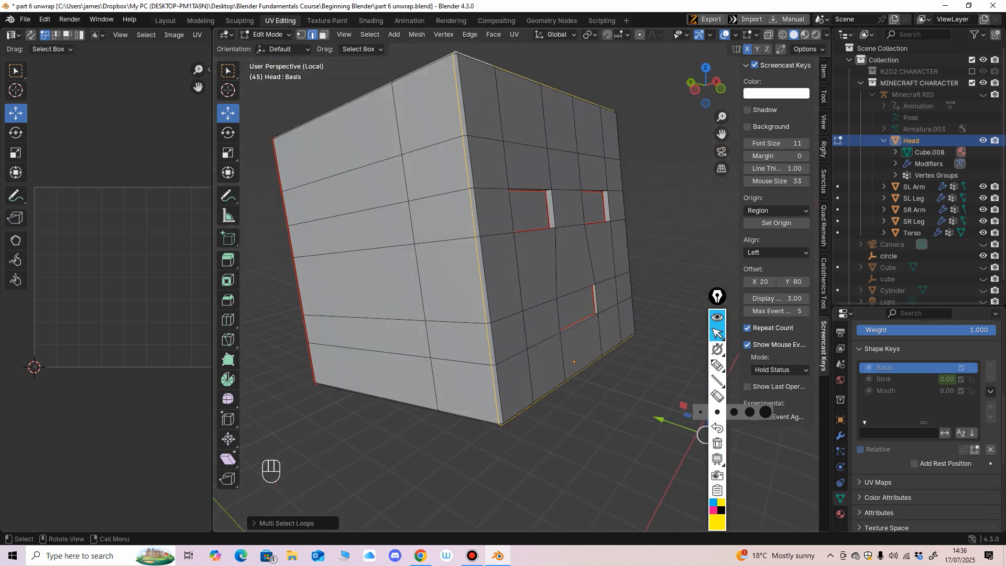
pyautogui.hotkey('ctrl', 'e')
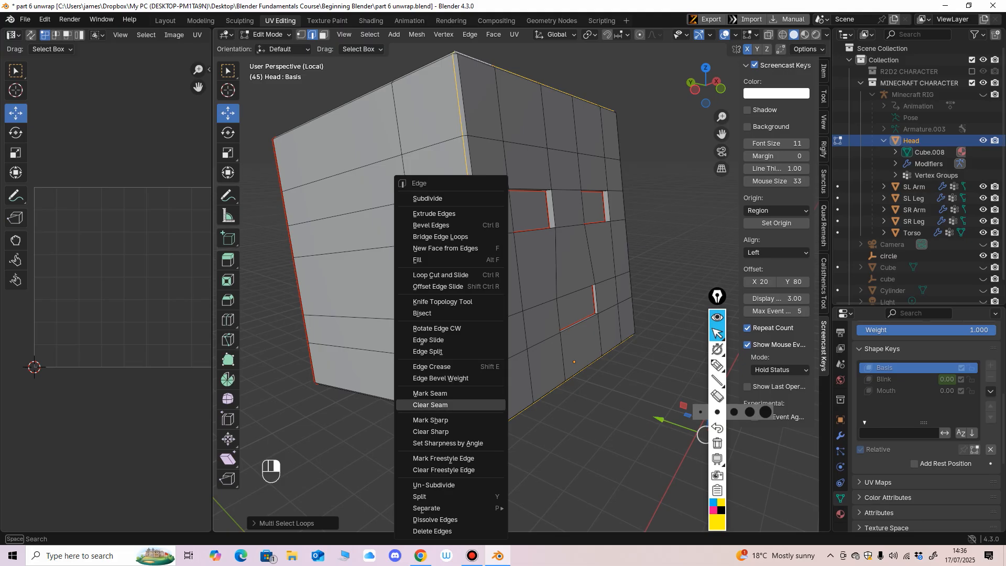
pyautogui.click(430, 393)
pyautogui.moveTo(429, 393); pyautogui.dragTo(450, 309, button='middle')
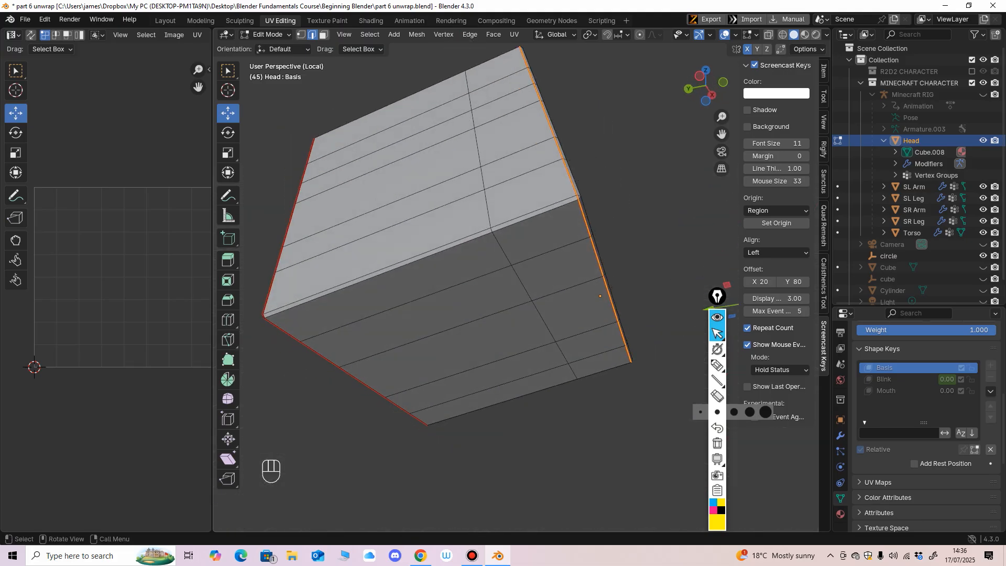
# Select the edges joining the head's underside to both side faces, between the front and back seams.
pyautogui.click(534, 215)
pyautogui.keyDown('shift'); pyautogui.moveTo(534, 215); pyautogui.dragTo(576, 254, button='middle'); pyautogui.keyUp('shift')
pyautogui.scroll(3, 566, 291)
pyautogui.scroll(-2, 566, 290)
pyautogui.keyDown('shift'); pyautogui.click(434, 294); pyautogui.keyUp('shift')
pyautogui.moveTo(435, 294); pyautogui.dragTo(442, 197, button='middle')
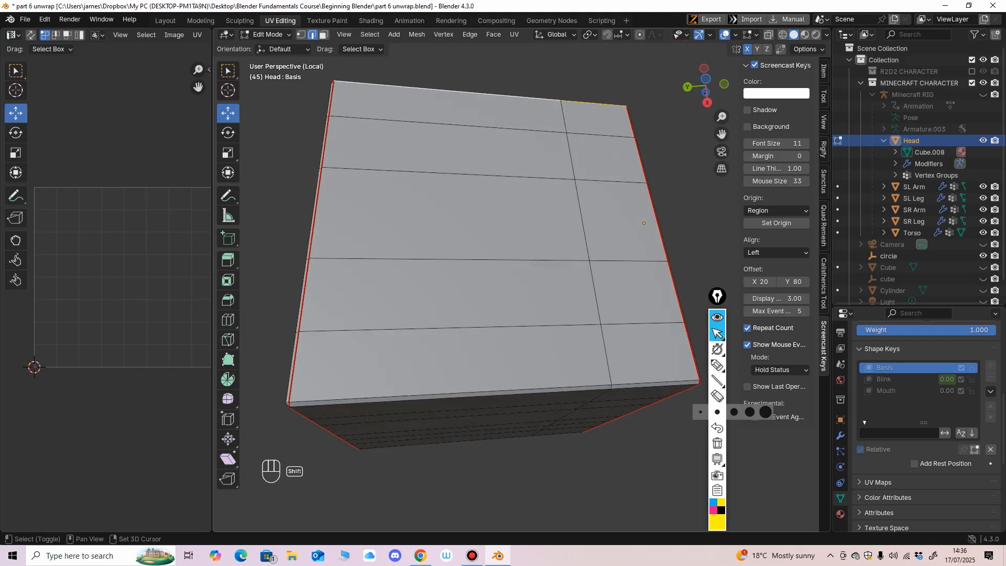
pyautogui.keyDown('shift'); pyautogui.click(449, 393); pyautogui.keyUp('shift')
pyautogui.keyDown('shift'); pyautogui.click(655, 382); pyautogui.keyUp('shift')
pyautogui.moveTo(524, 262); pyautogui.dragTo(641, 398, button='middle')
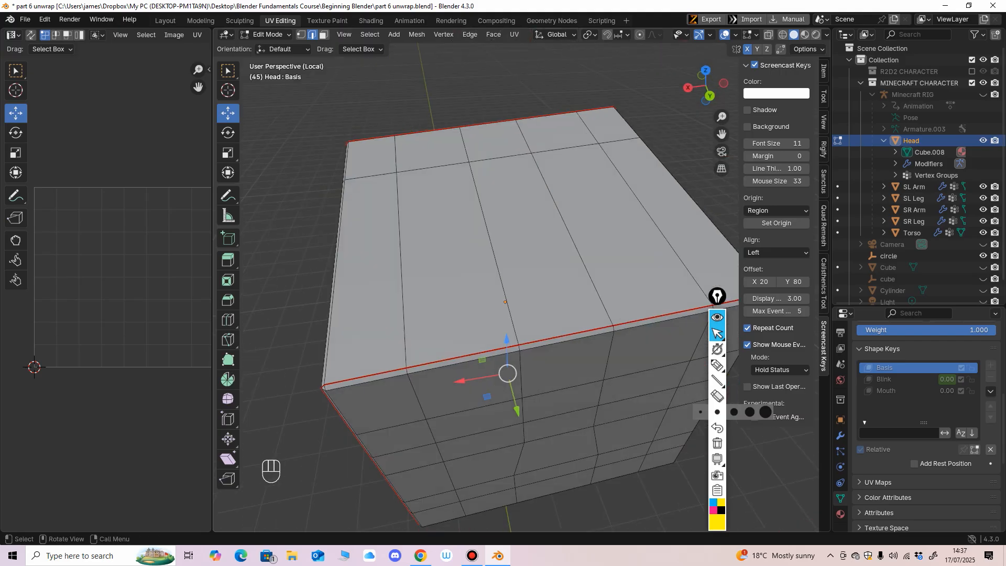
# Mark the unmarked top edges along one side of the head as seams.
pyautogui.moveTo(523, 314); pyautogui.dragTo(597, 300, button='middle')
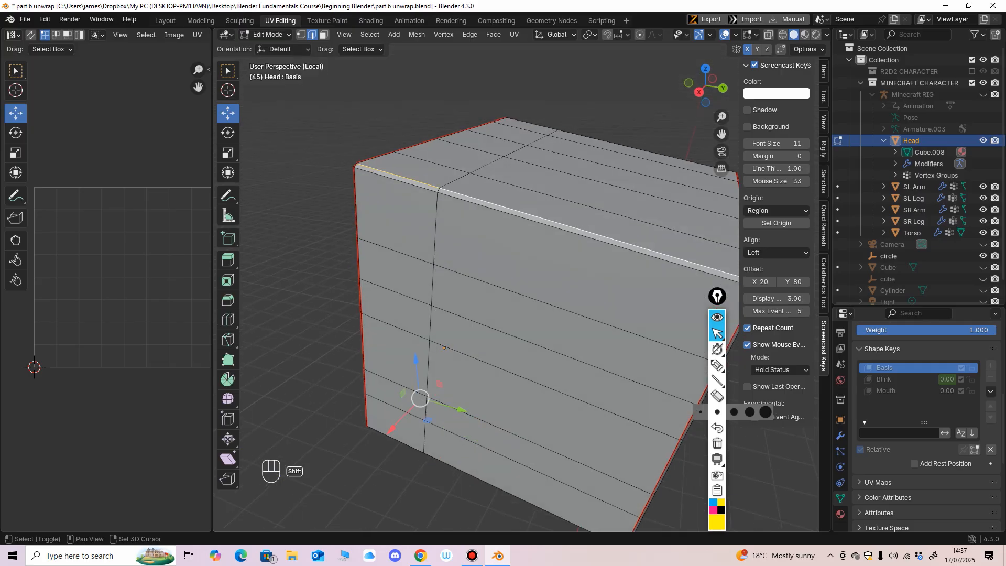
pyautogui.moveTo(444, 347); pyautogui.dragTo(586, 331, button='middle')
pyautogui.keyDown('shift'); pyautogui.click(635, 151); pyautogui.keyUp('shift')
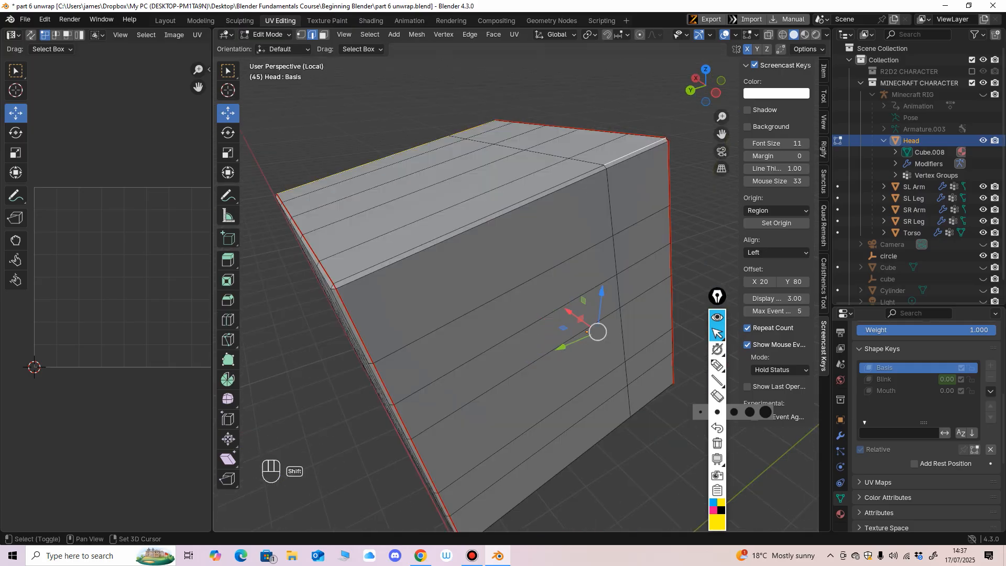
pyautogui.keyDown('shift'); pyautogui.click(537, 194); pyautogui.keyUp('shift')
pyautogui.rightClick(538, 194)
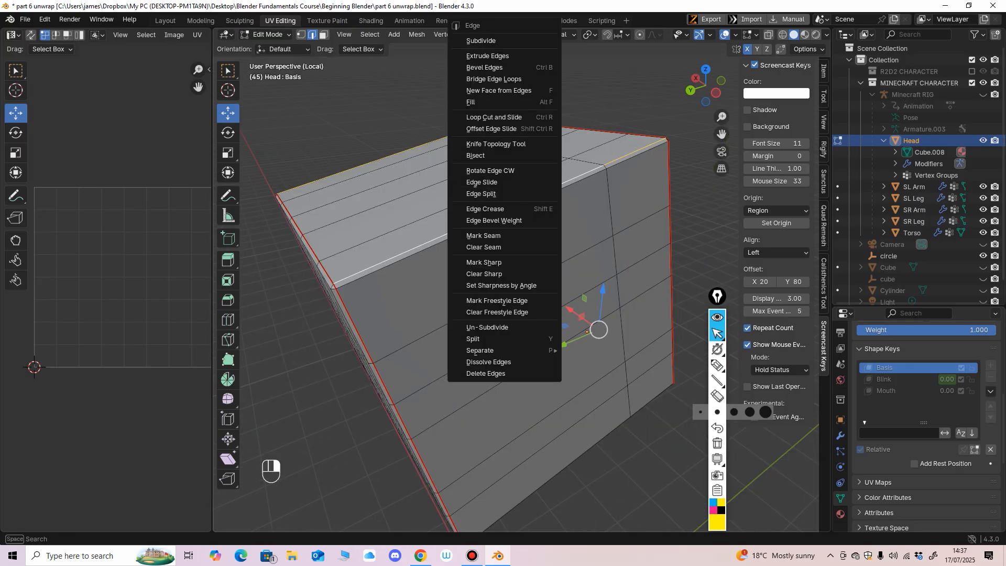
pyautogui.click(503, 235)
pyautogui.scroll(-2, 504, 235)
pyautogui.moveTo(504, 235); pyautogui.dragTo(459, 247, button='middle')
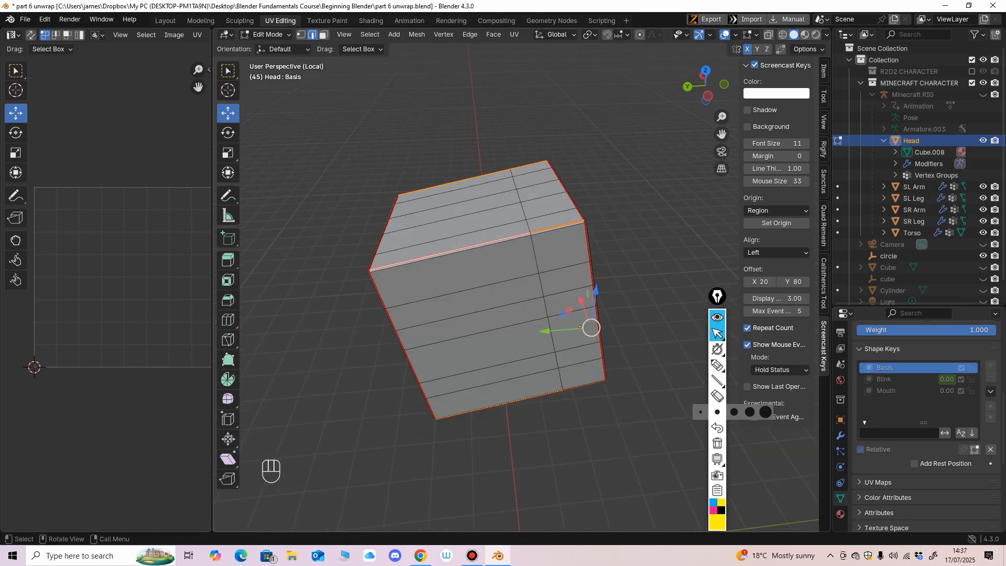
# Select the entire head mesh and unwrap it with the Minimum Stretch method.
pyautogui.moveTo(591, 327); pyautogui.dragTo(522, 463, button='middle')
pyautogui.scroll(-3, 516, 294)
pyautogui.moveTo(523, 391); pyautogui.dragTo(470, 377, button='middle')
pyautogui.press('a')
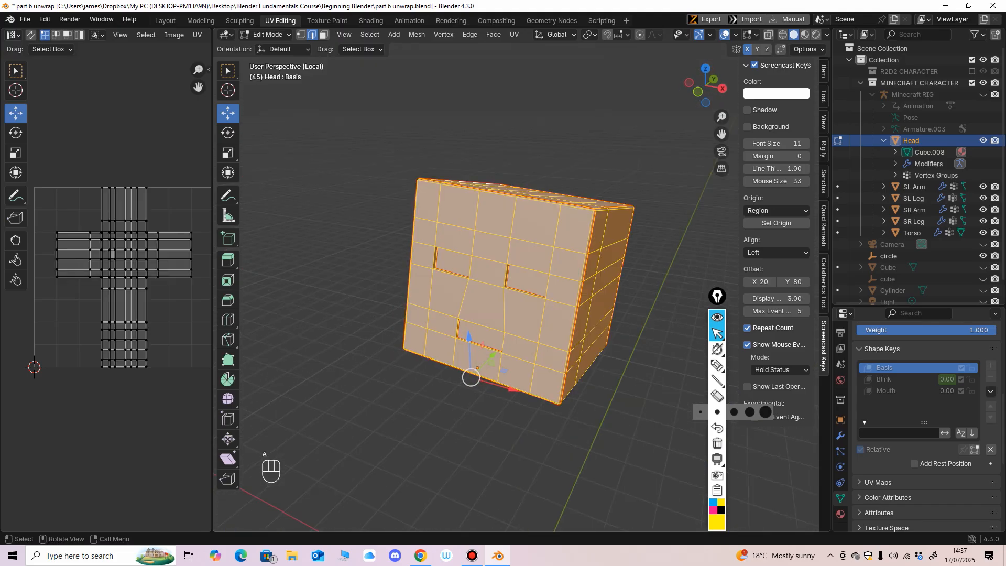
pyautogui.press('u')
pyautogui.moveTo(487, 371)
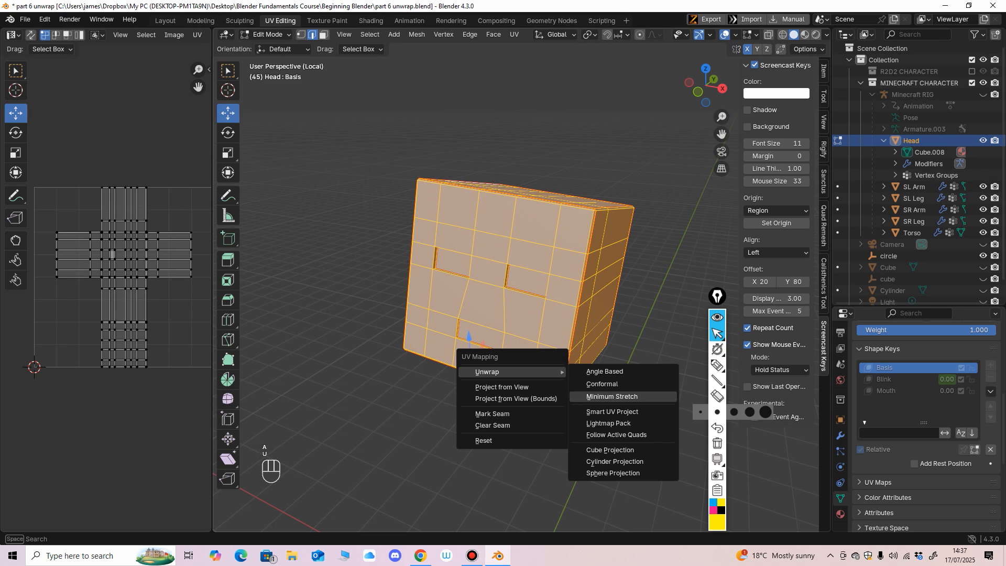
pyautogui.click(611, 396)
# Widen the UV editor around the unwrapped layout and switch it to island selection.
pyautogui.moveTo(212, 285); pyautogui.dragTo(375, 285)
pyautogui.scroll(3, 188, 283)
pyautogui.keyDown('shift'); pyautogui.moveTo(188, 282); pyautogui.dragTo(184, 251, button='middle'); pyautogui.keyUp('shift')
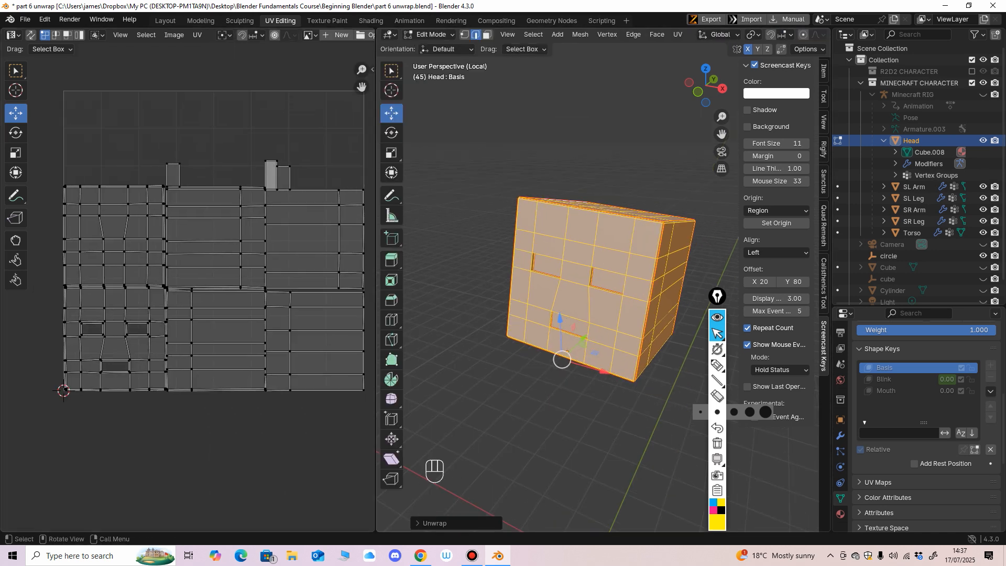
pyautogui.moveTo(375, 283); pyautogui.dragTo(428, 283)
pyautogui.moveTo(214, 283); pyautogui.dragTo(193, 298, button='middle')
pyautogui.keyDown('ctrl'); pyautogui.moveTo(194, 298); pyautogui.dragTo(214, 305, button='middle'); pyautogui.keyUp('ctrl')
pyautogui.click(79, 35)
# Move the three large islands of the upper row to the top edge of the UV square.
pyautogui.click(296, 262)
pyautogui.moveTo(296, 261); pyautogui.dragTo(293, 188)
pyautogui.click(140, 259)
pyautogui.moveTo(140, 259); pyautogui.dragTo(142, 186)
pyautogui.click(220, 260)
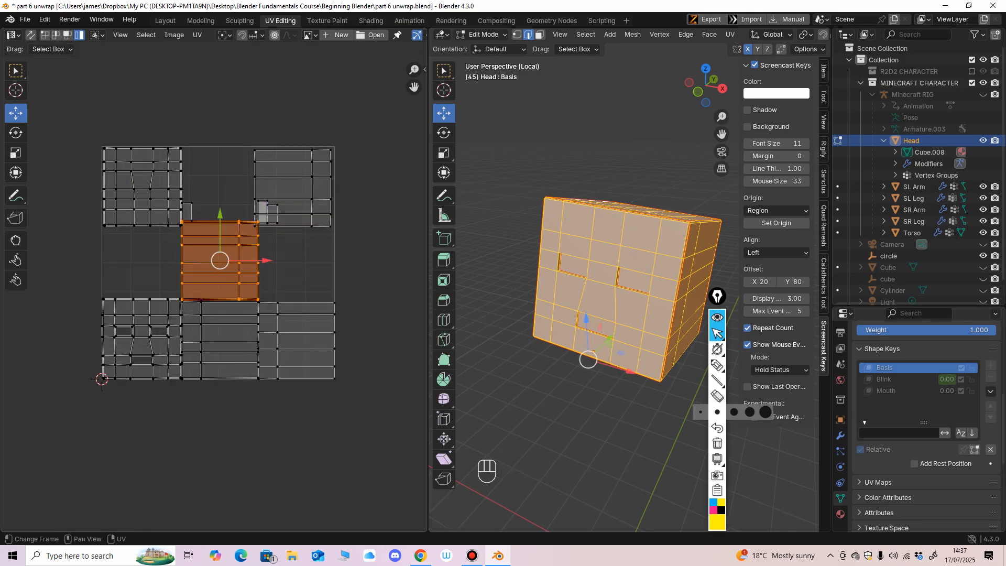
pyautogui.moveTo(220, 261); pyautogui.dragTo(128, 258)
# Move the three small eye and mouth islands into the gap between the two rows of large islands.
pyautogui.click(187, 212)
pyautogui.moveTo(271, 214); pyautogui.dragTo(268, 219)
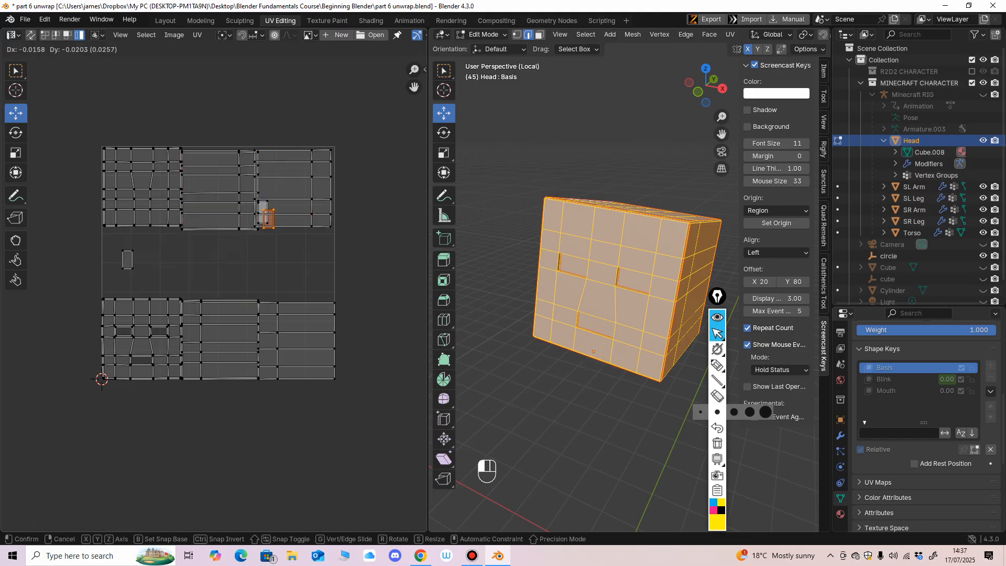
pyautogui.moveTo(159, 258); pyautogui.dragTo(156, 260)
pyautogui.click(263, 212)
pyautogui.moveTo(262, 212); pyautogui.dragTo(181, 258)
pyautogui.moveTo(74, 397); pyautogui.dragTo(57, 334, button='middle')
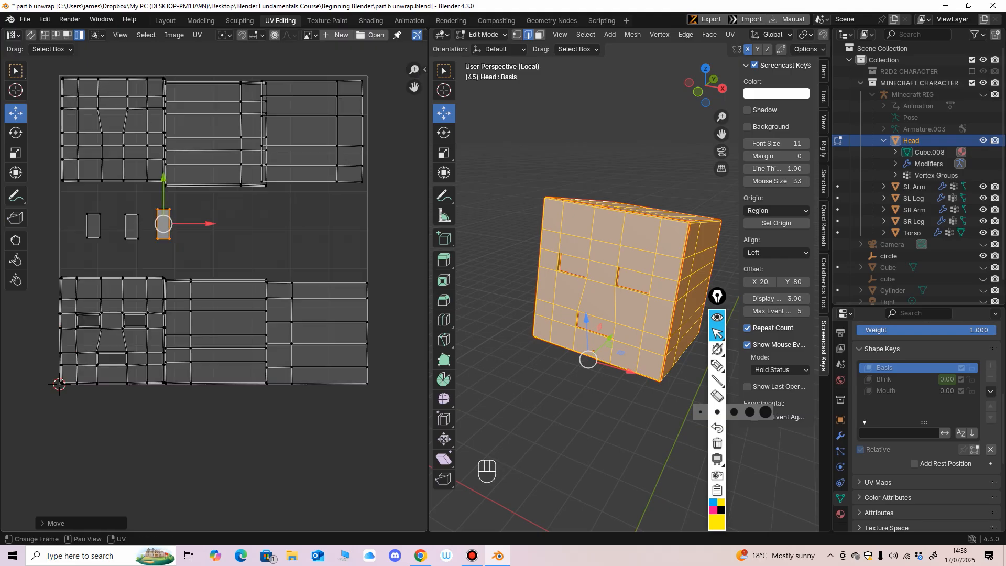
# Move the lower-right island up, and shrink the lower-middle island slightly and raise it beside the face island.
pyautogui.click(316, 333)
pyautogui.moveTo(316, 333); pyautogui.dragTo(309, 247)
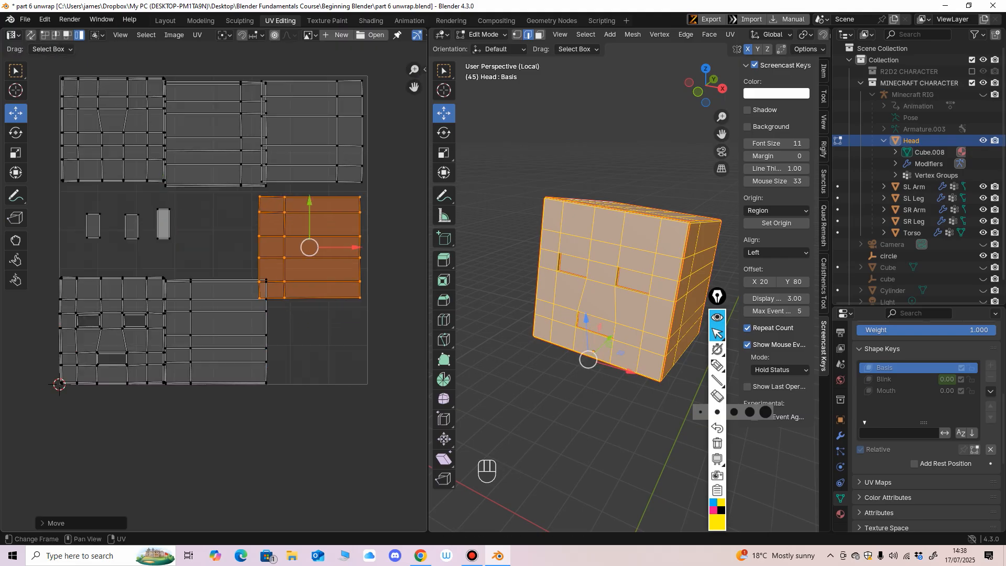
pyautogui.click(215, 332)
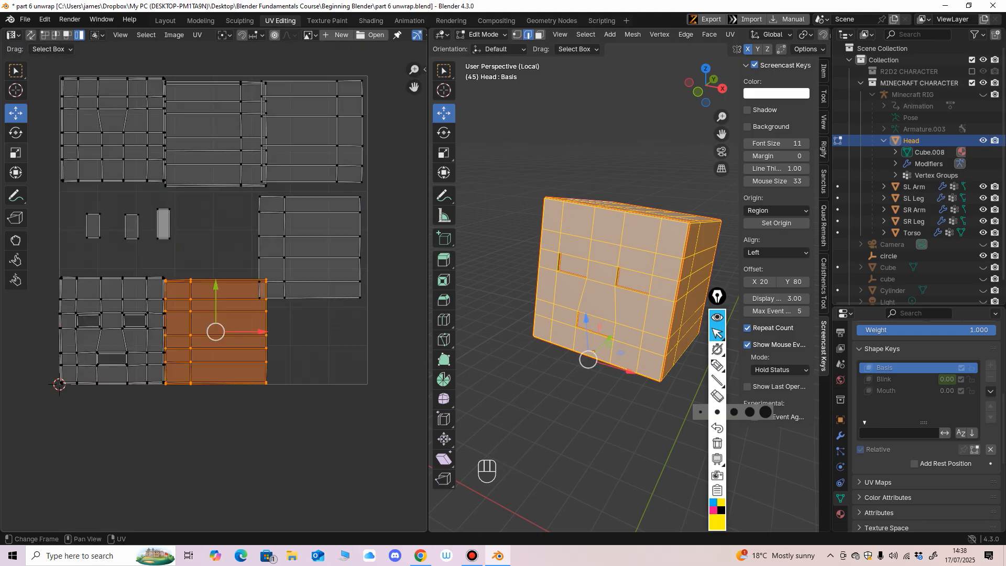
pyautogui.click(16, 153)
pyautogui.moveTo(222, 348); pyautogui.dragTo(213, 295)
pyautogui.click(15, 113)
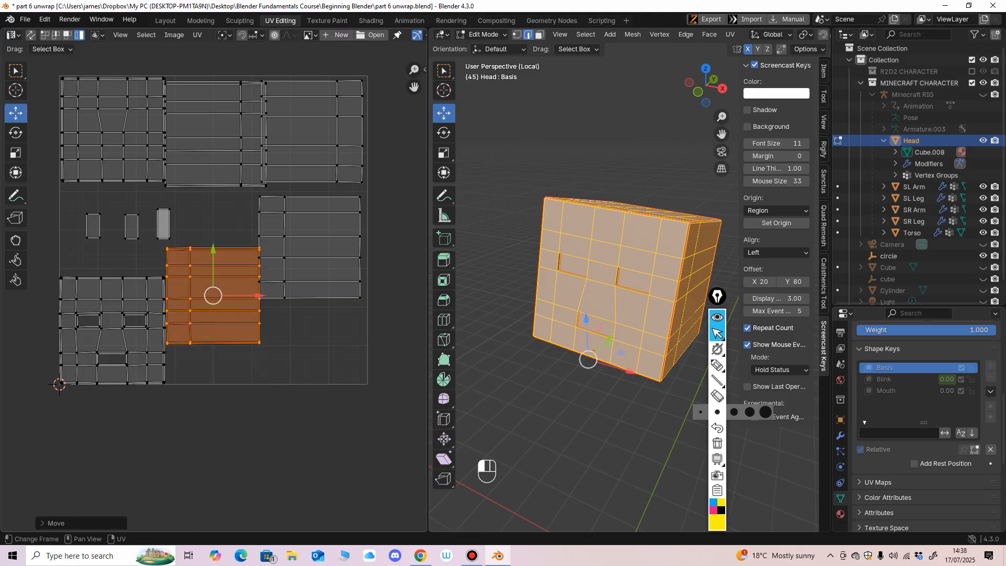
# Shrink the large island below the top-right one slightly and shift it toward the right edge of the UV square.
pyautogui.click(309, 247)
pyautogui.click(15, 153)
pyautogui.moveTo(304, 266); pyautogui.dragTo(304, 263)
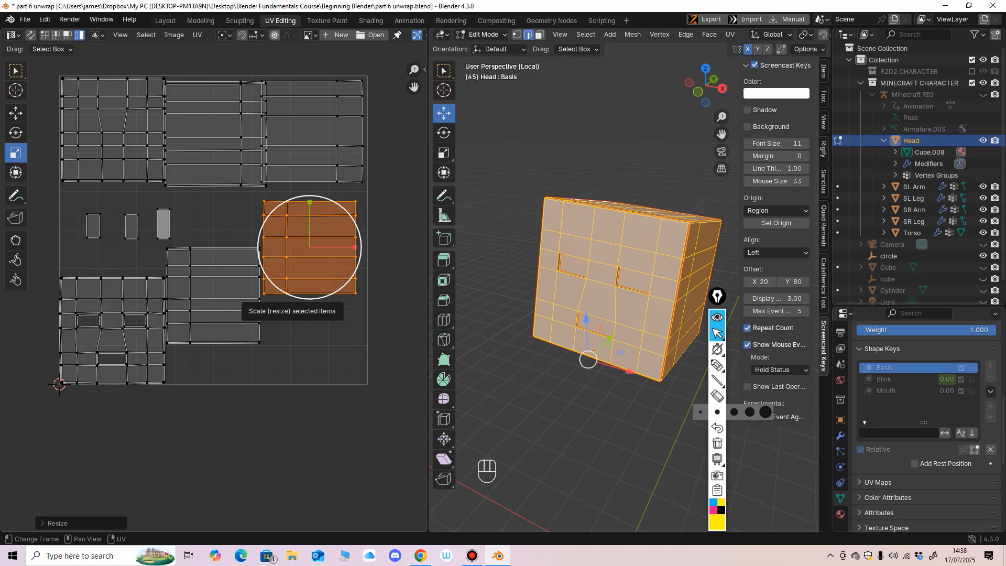
pyautogui.click(15, 113)
pyautogui.moveTo(310, 247); pyautogui.dragTo(317, 242)
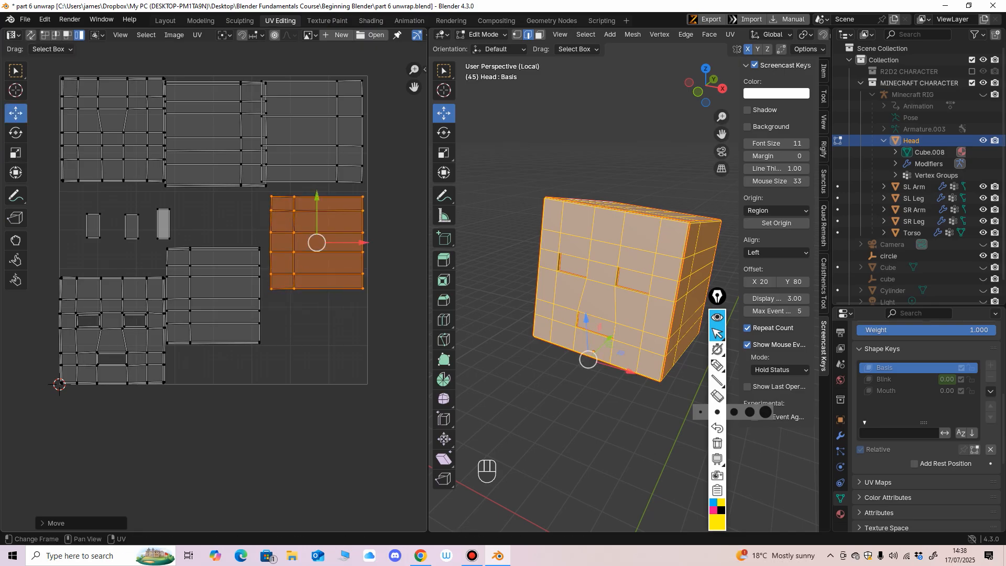
# Shrink the top-right and top-middle islands slightly to leave spacing around them.
pyautogui.click(307, 148)
pyautogui.click(16, 153)
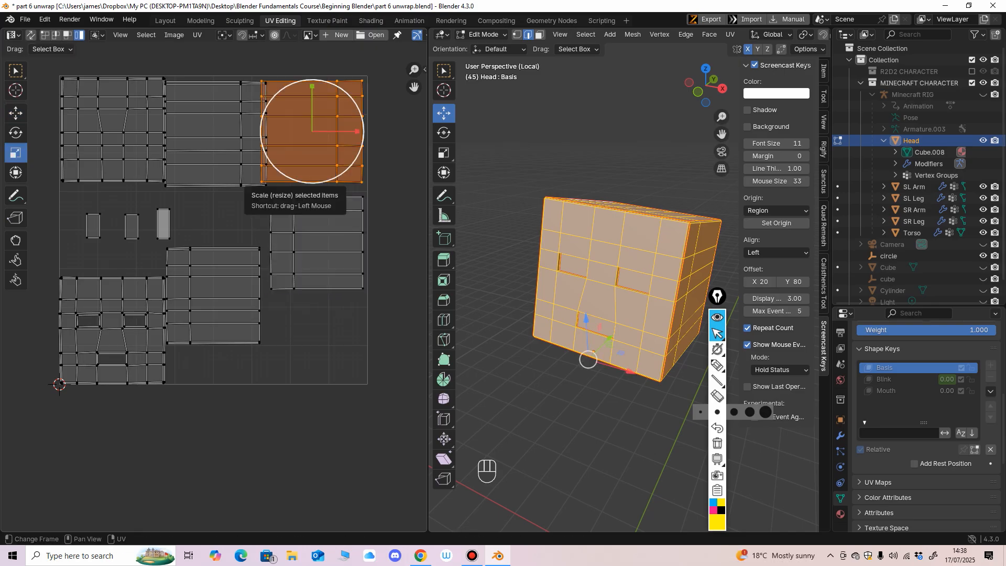
pyautogui.moveTo(305, 148); pyautogui.dragTo(318, 128)
pyautogui.click(15, 113)
pyautogui.click(215, 134)
pyautogui.click(16, 153)
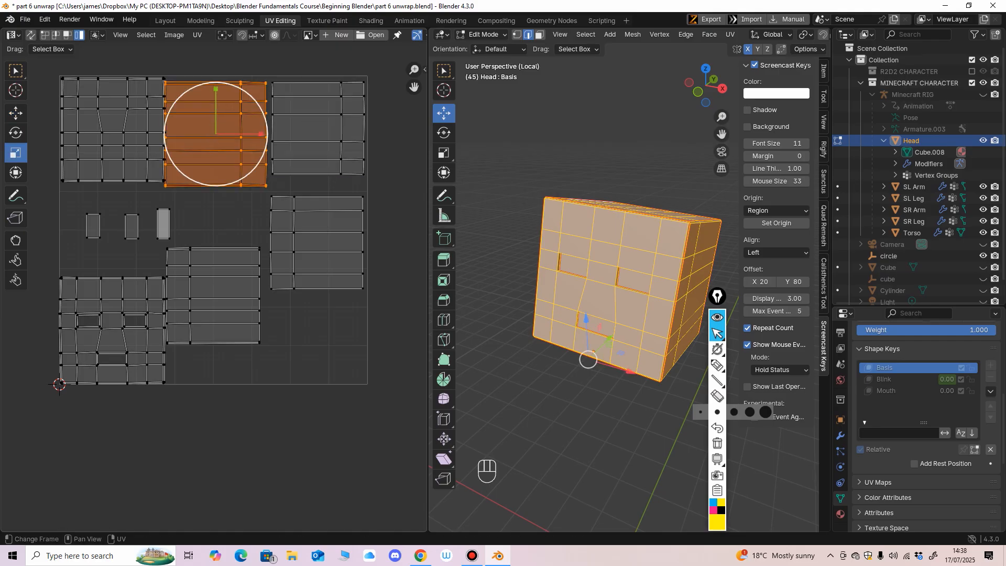
pyautogui.moveTo(206, 157); pyautogui.dragTo(220, 133)
pyautogui.click(15, 113)
# Shrink the top-left island slightly and position it inside the UV square with a gap to its neighbour.
pyautogui.click(113, 129)
pyautogui.click(15, 152)
pyautogui.moveTo(127, 149); pyautogui.dragTo(120, 135)
pyautogui.click(16, 114)
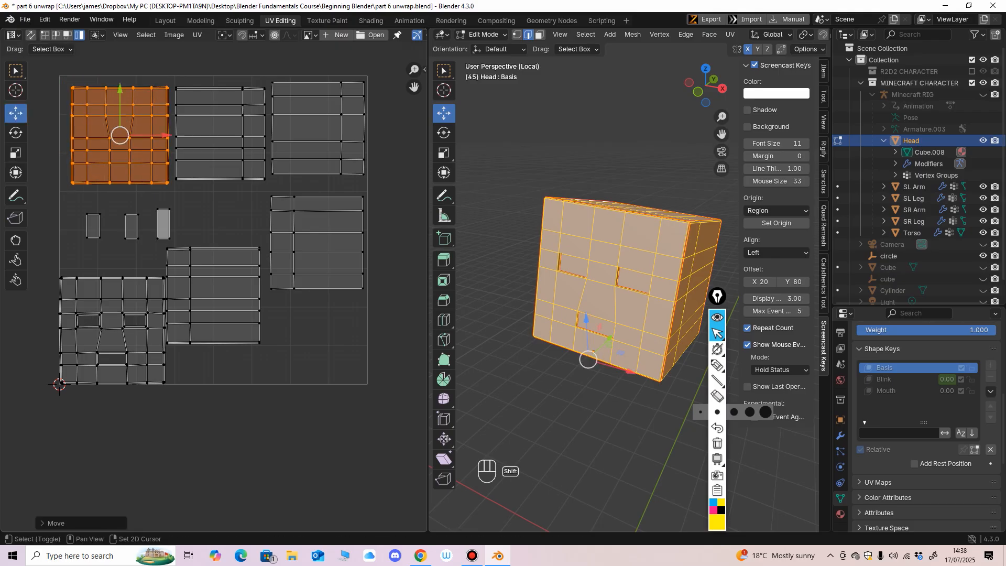
pyautogui.keyDown('shift'); pyautogui.moveTo(119, 135); pyautogui.dragTo(146, 147, button='middle'); pyautogui.keyUp('shift')
pyautogui.moveTo(146, 148); pyautogui.dragTo(142, 143)
pyautogui.keyDown('shift'); pyautogui.moveTo(143, 143); pyautogui.dragTo(139, 122, button='middle'); pyautogui.keyUp('shift')
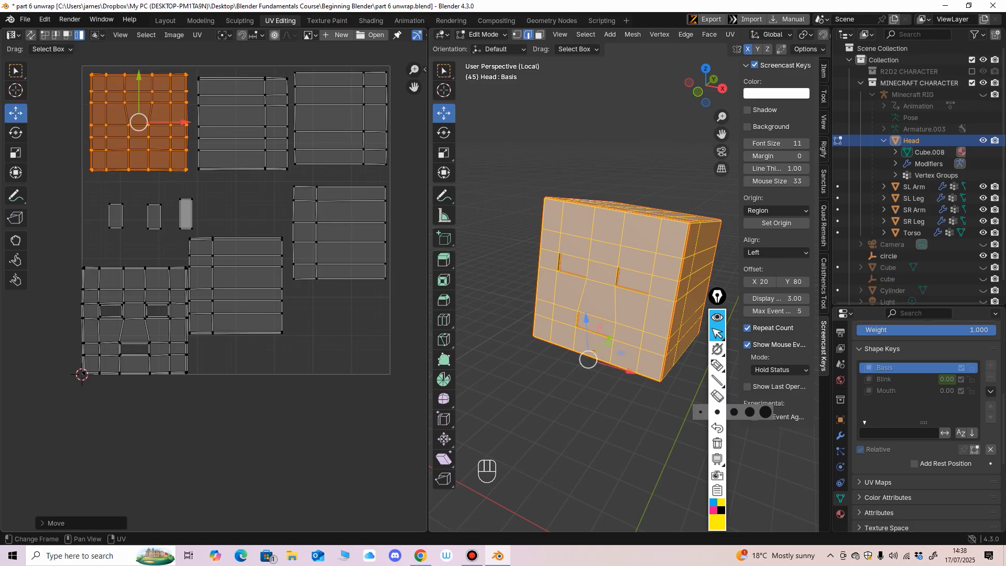
# Nudge the lower-middle island to the right, away from the face island.
pyautogui.click(139, 191)
pyautogui.moveTo(285, 225); pyautogui.dragTo(259, 249)
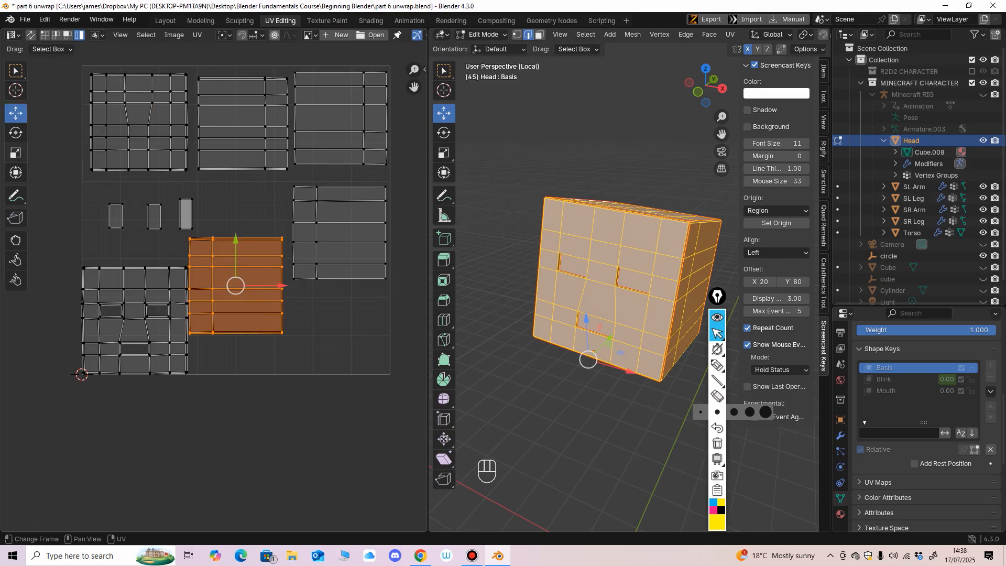
pyautogui.click(16, 152)
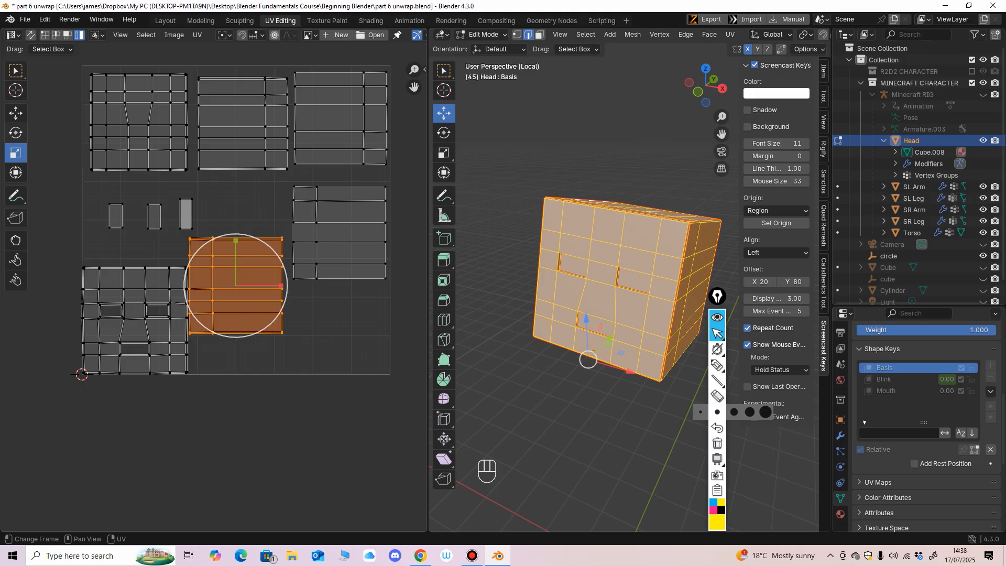
pyautogui.click(16, 113)
pyautogui.moveTo(236, 286); pyautogui.dragTo(241, 285)
pyautogui.click(340, 330)
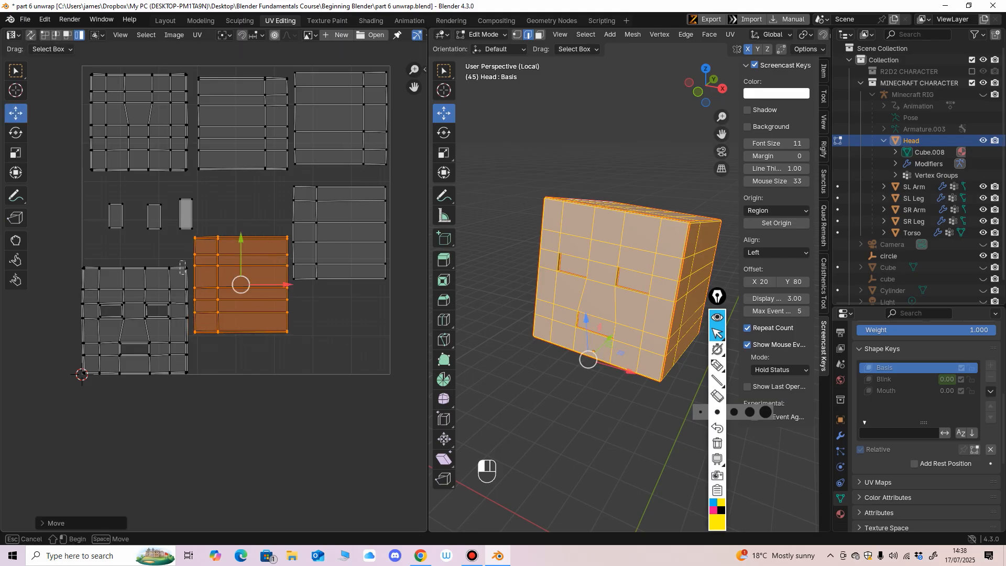
# Shrink the face island slightly and move it up, clear of the UV square's borders.
pyautogui.moveTo(171, 255); pyautogui.dragTo(102, 288)
pyautogui.click(16, 152)
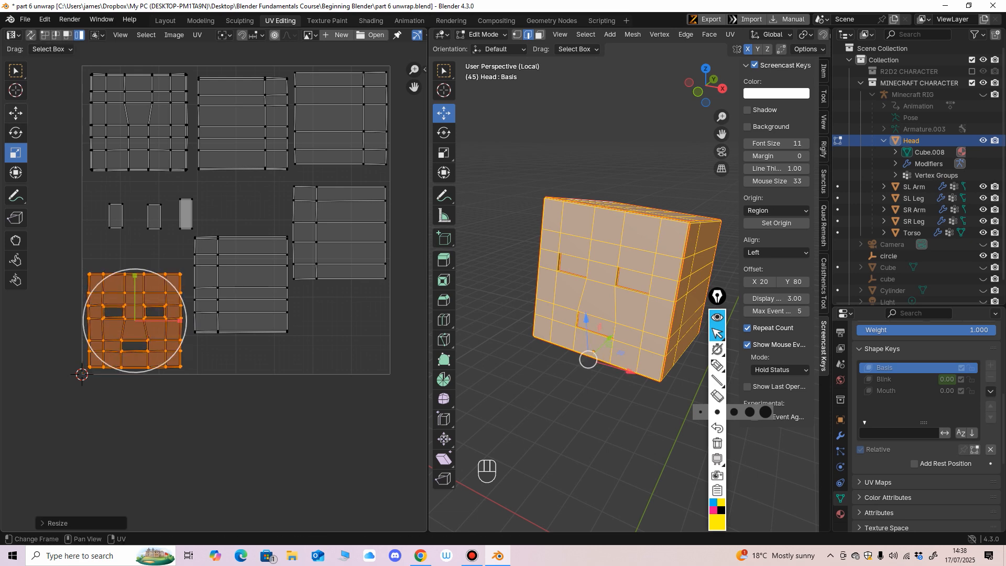
pyautogui.click(15, 113)
pyautogui.moveTo(135, 321); pyautogui.dragTo(138, 307)
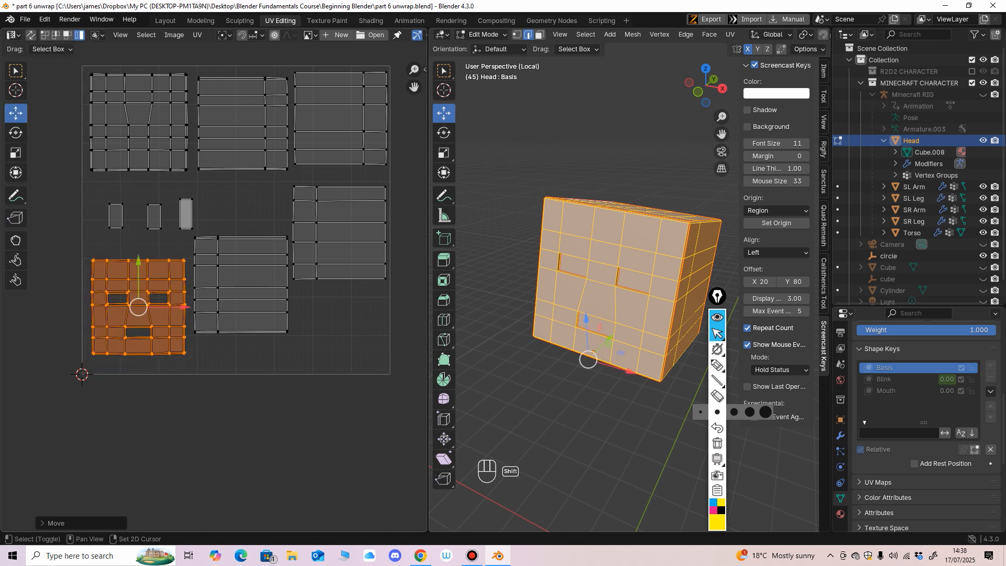
pyautogui.keyDown('shift'); pyautogui.moveTo(138, 307); pyautogui.dragTo(124, 322, button='middle'); pyautogui.keyUp('shift')
# Rotate the small mouth island a quarter turn to horizontal and place it above the lower-middle island.
pyautogui.click(172, 229)
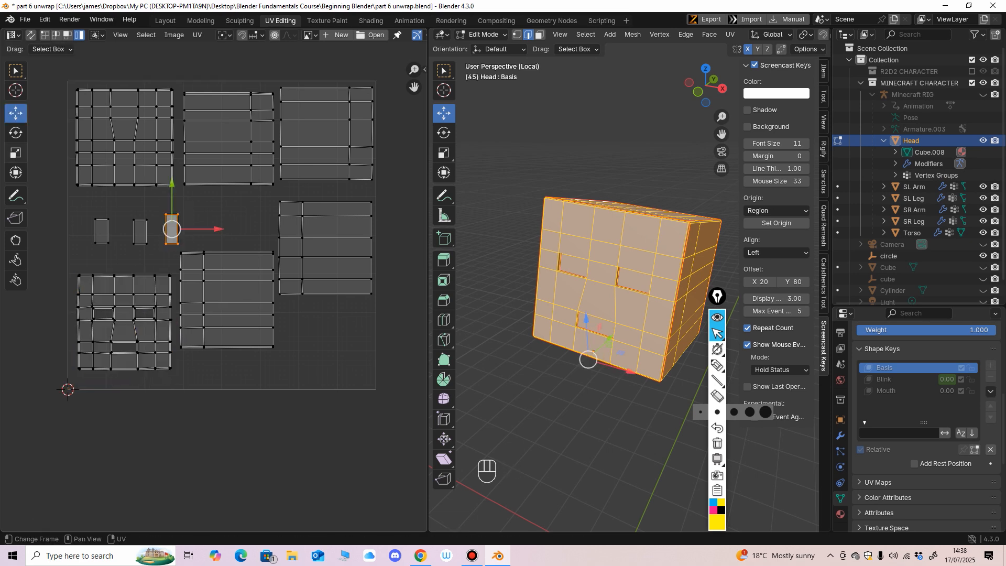
pyautogui.moveTo(183, 261); pyautogui.dragTo(139, 306)
pyautogui.click(16, 133)
pyautogui.click(16, 113)
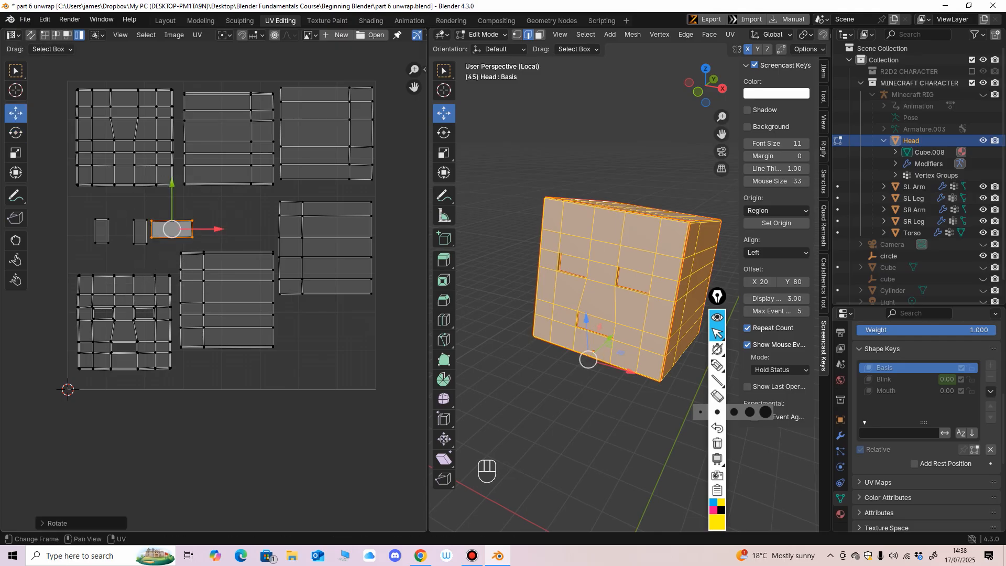
pyautogui.moveTo(172, 229); pyautogui.dragTo(234, 217)
# Rotate both eye islands together a quarter turn, reposition them above the face island, and clear the UV selection.
pyautogui.moveTo(85, 209); pyautogui.dragTo(167, 255)
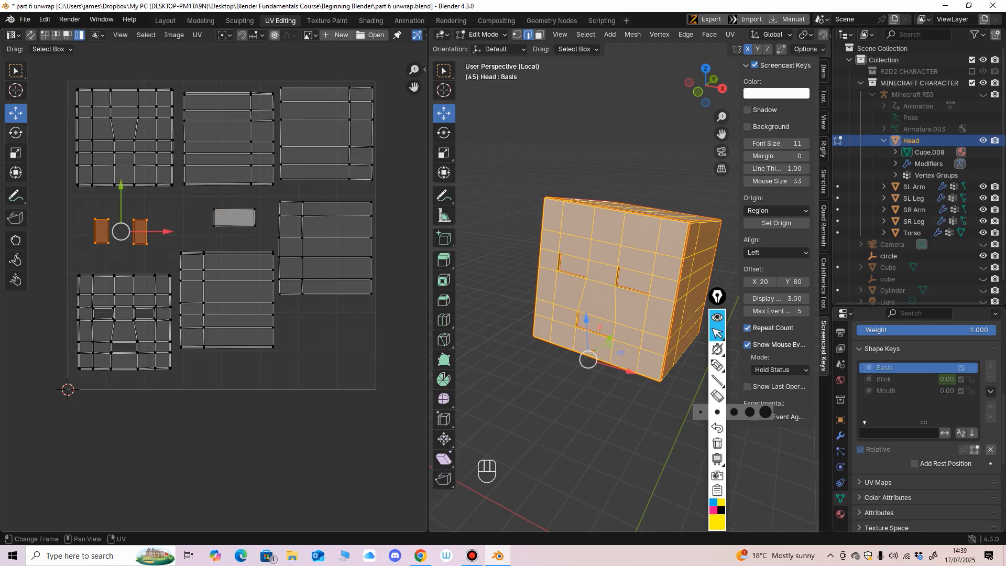
pyautogui.click(16, 132)
pyautogui.moveTo(79, 231); pyautogui.dragTo(135, 191)
pyautogui.click(15, 113)
pyautogui.moveTo(119, 231); pyautogui.dragTo(132, 225)
pyautogui.hotkey('alt', 'a')
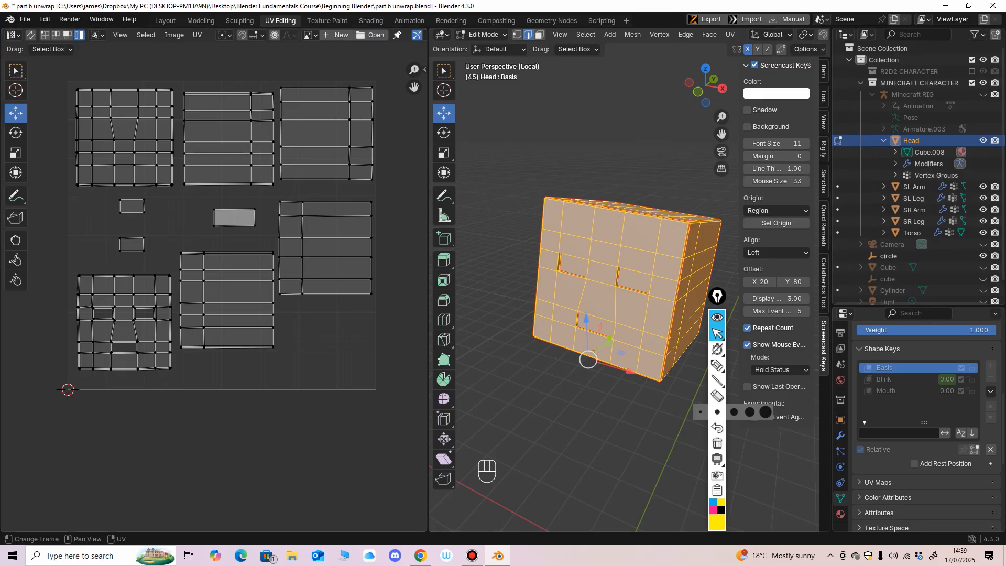
# Select the two eye faces and the mouth face on the head to identify their UV islands.
pyautogui.moveTo(428, 380); pyautogui.dragTo(379, 381)
pyautogui.moveTo(503, 380); pyautogui.dragTo(582, 383, button='middle')
pyautogui.click(646, 295)
pyautogui.moveTo(646, 295); pyautogui.dragTo(623, 293, button='middle')
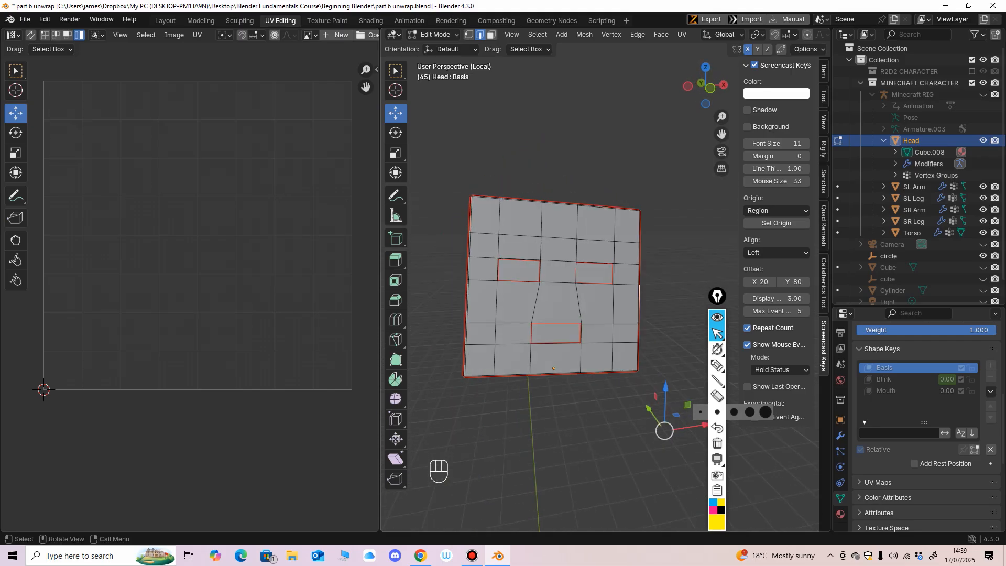
pyautogui.click(518, 281)
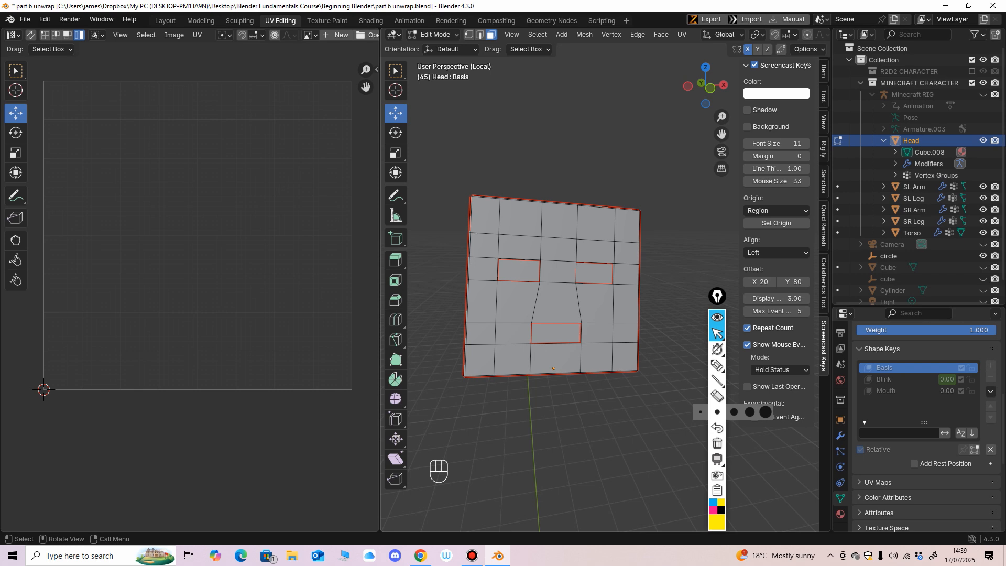
pyautogui.keyDown('shift'); pyautogui.click(519, 270); pyautogui.keyUp('shift')
pyautogui.keyDown('shift'); pyautogui.click(593, 273); pyautogui.keyUp('shift')
pyautogui.keyDown('shift'); pyautogui.click(555, 333); pyautogui.keyUp('shift')
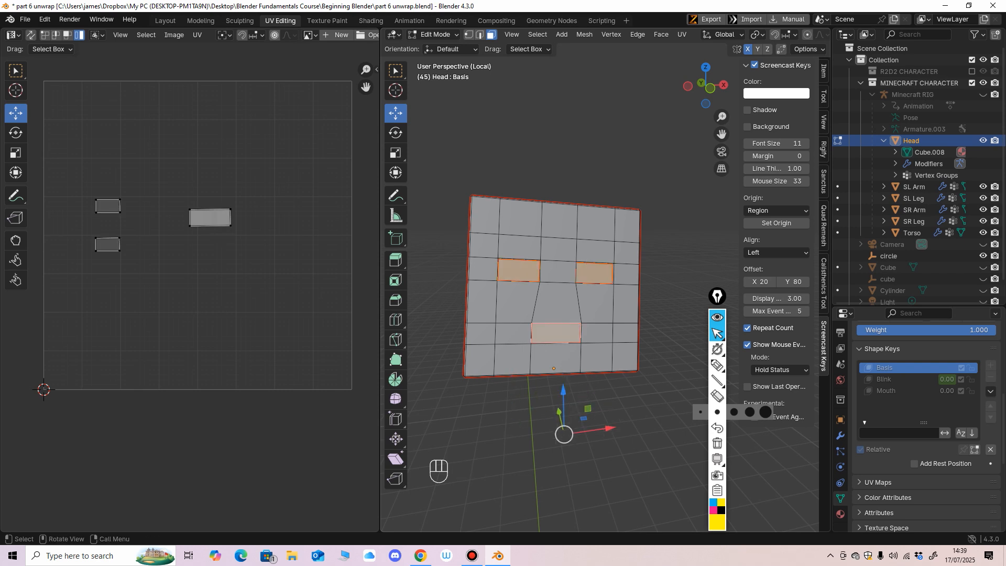
# Select all of the head's faces and display the settings of its material, Material.001.
pyautogui.press('a')
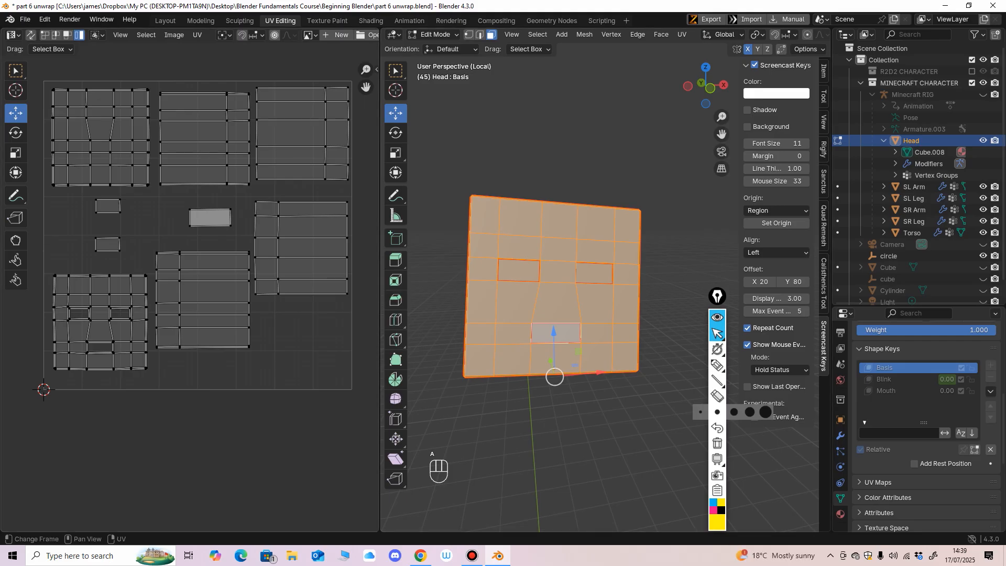
pyautogui.moveTo(554, 336)
pyautogui.mouseDown(button='middle')
pyautogui.moveTo(587, 262)
pyautogui.moveTo(546, 340)
pyautogui.mouseUp(button='middle')
pyautogui.moveTo(379, 314); pyautogui.dragTo(361, 315)
pyautogui.click(840, 514)
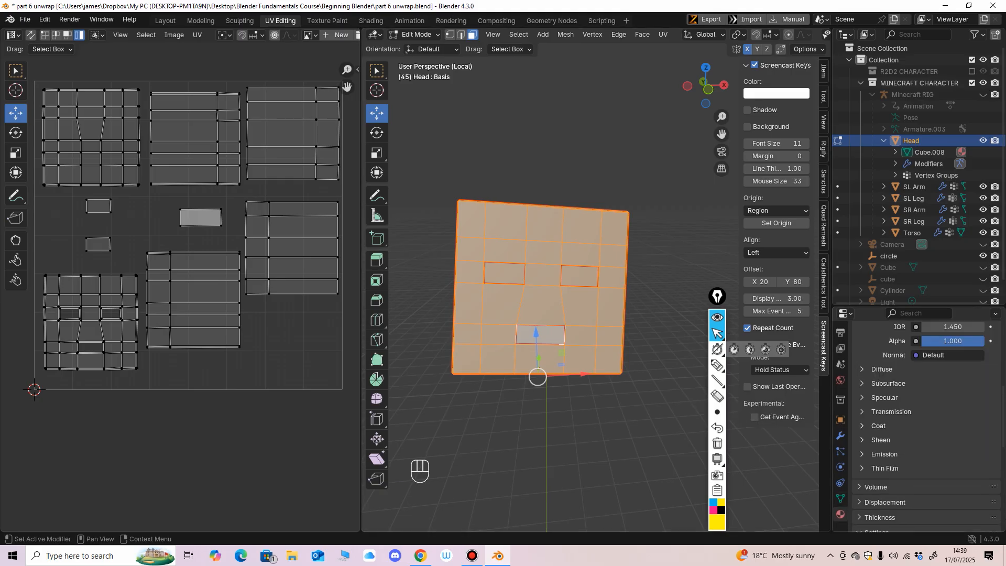
pyautogui.scroll(1, 891, 396)
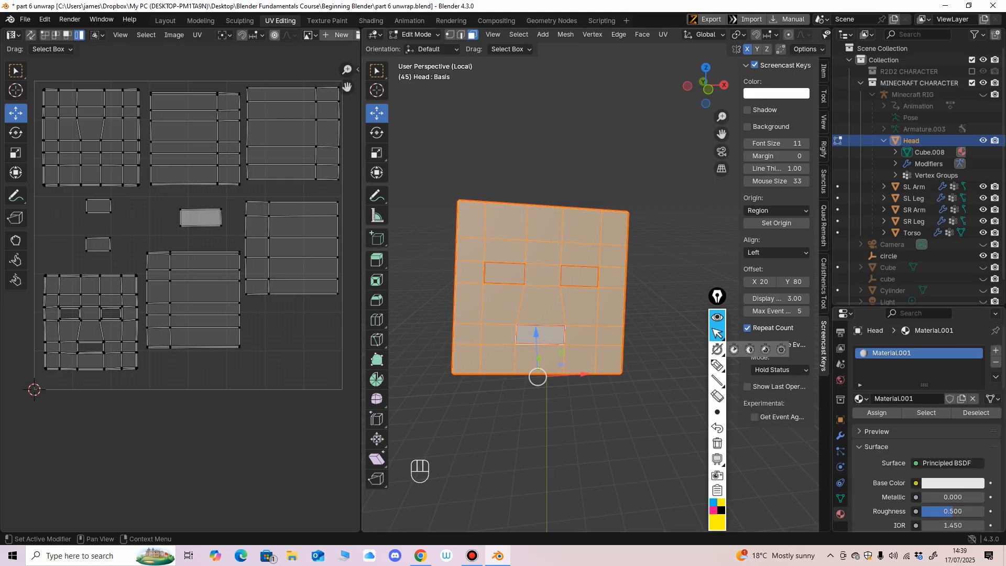
pyautogui.moveTo(189, 243); pyautogui.dragTo(191, 257, button='middle')
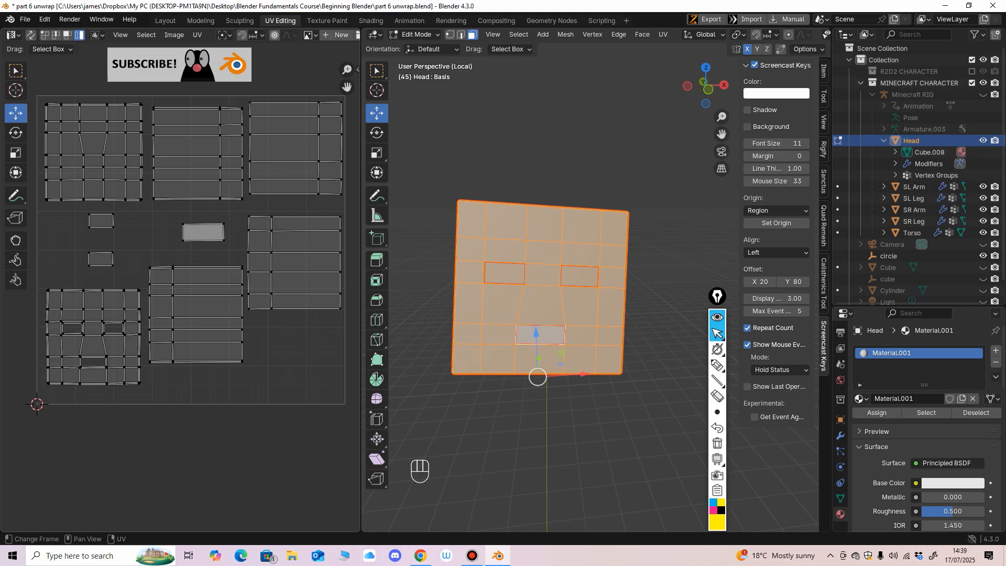
# Return the head to Object Mode and leave local view to bring back the whole Minecraft character.
pyautogui.moveTo(338, 356); pyautogui.dragTo(331, 358, button='middle')
pyautogui.moveTo(360, 359); pyautogui.dragTo(357, 359)
pyautogui.press('Tab')
pyautogui.scroll(-4, 570, 283)
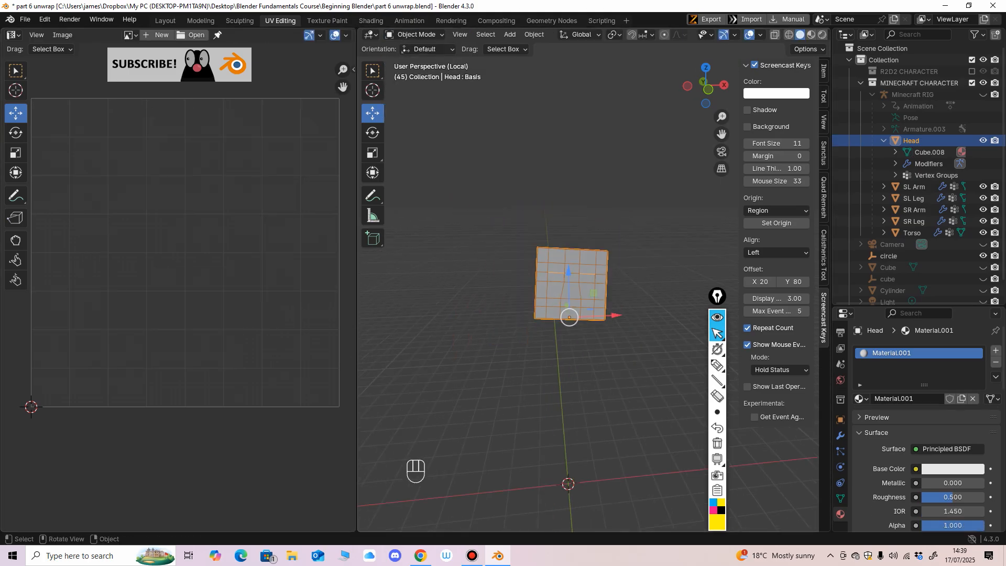
pyautogui.moveTo(569, 317); pyautogui.dragTo(560, 313, button='middle')
pyautogui.press('KP_Divide')
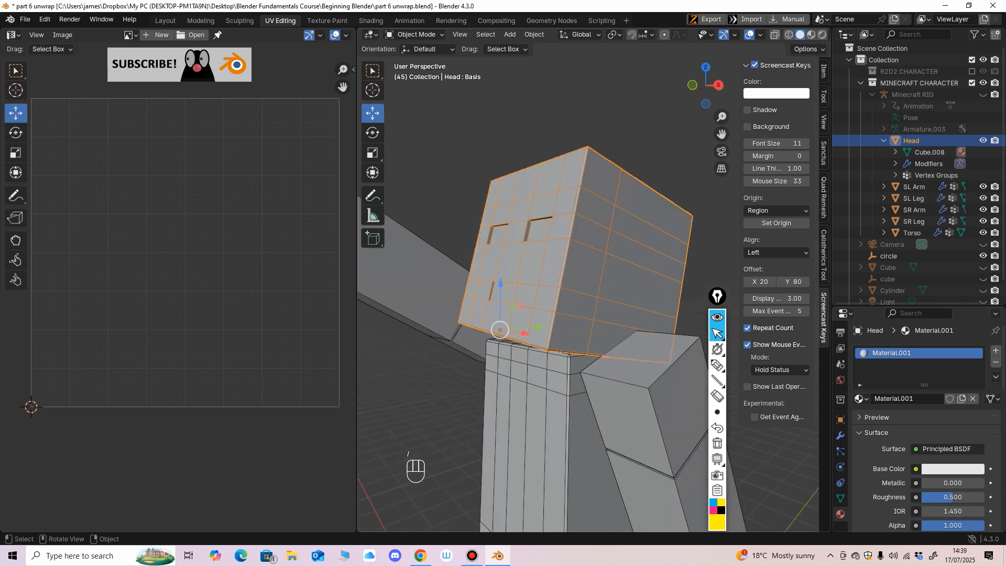
pyautogui.moveTo(357, 358); pyautogui.dragTo(327, 359)
pyautogui.scroll(-5, 570, 283)
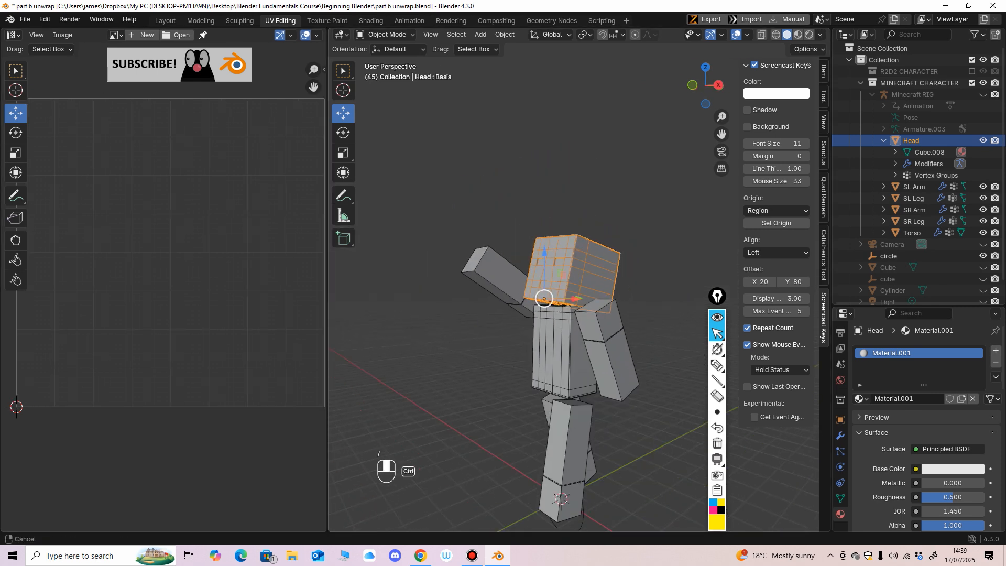
# Play the character's animation to check its movement, save the file, and stop playback.
pyautogui.moveTo(571, 314)
pyautogui.mouseDown(button='middle')
pyautogui.moveTo(603, 314)
pyautogui.moveTo(576, 314)
pyautogui.mouseUp(button='middle')
pyautogui.press('space')
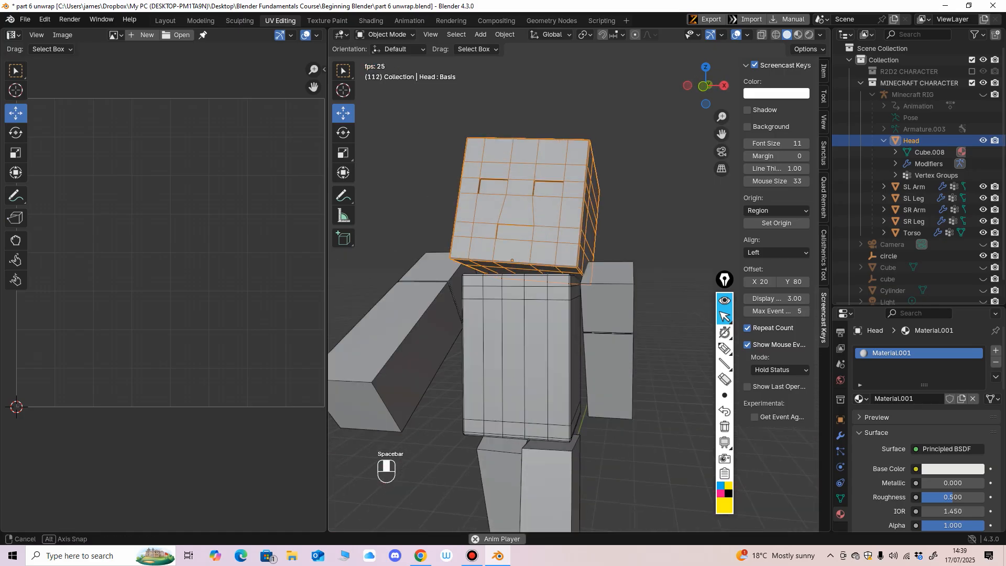
pyautogui.moveTo(576, 314); pyautogui.dragTo(562, 328, button='middle')
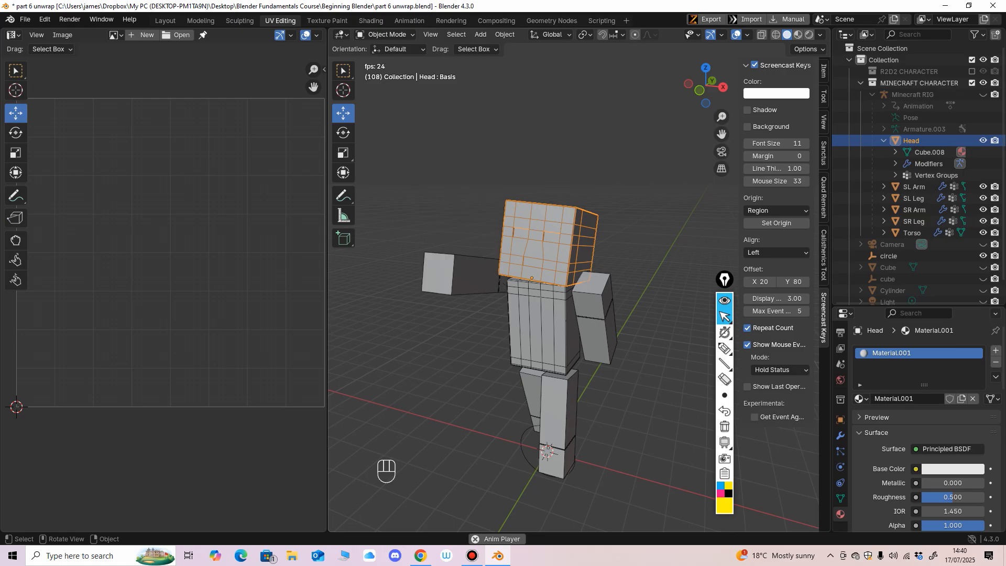
pyautogui.click(25, 20)
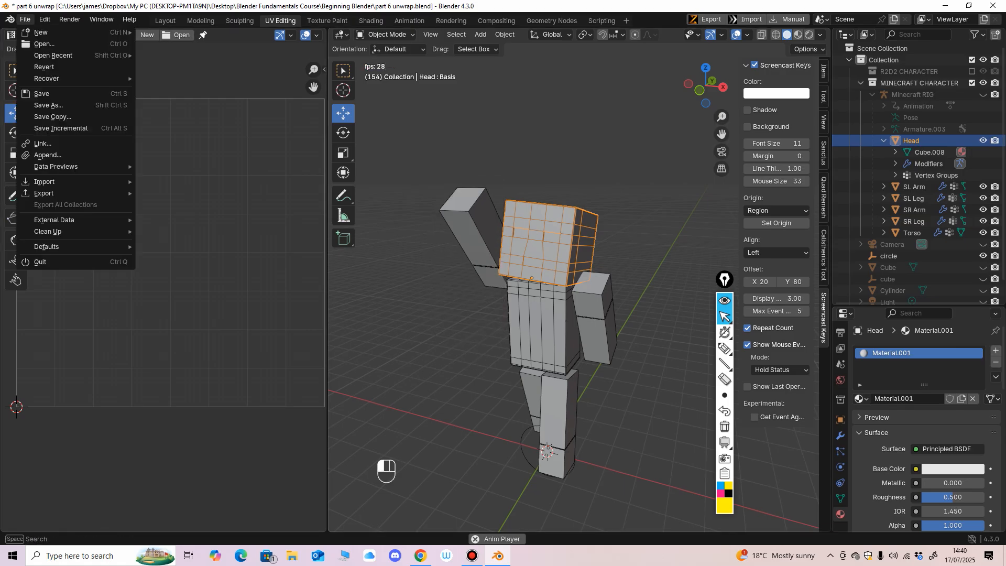
pyautogui.click(42, 93)
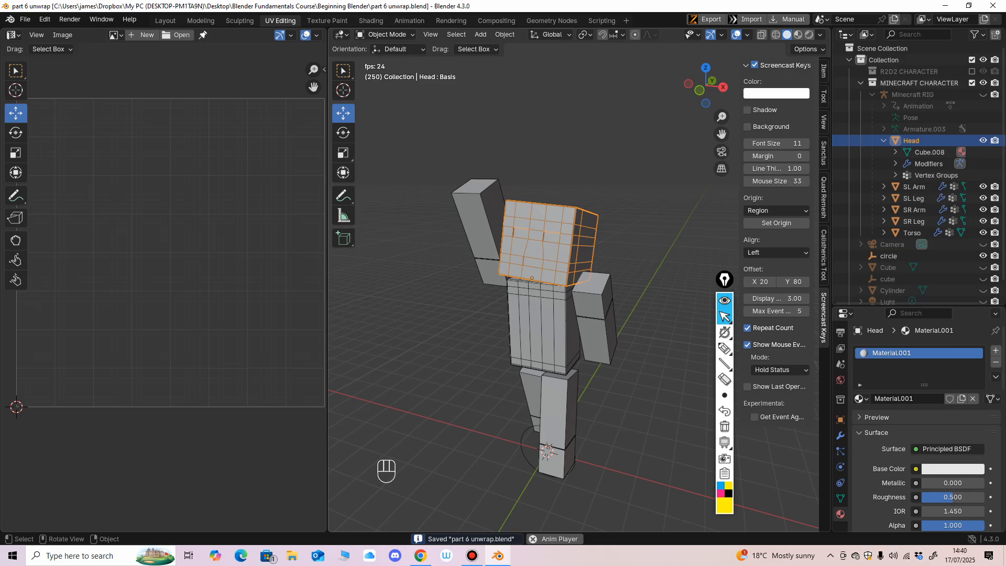
pyautogui.moveTo(550, 315)
pyautogui.mouseDown(button='middle')
pyautogui.moveTo(576, 301)
pyautogui.moveTo(529, 306)
pyautogui.moveTo(539, 303)
pyautogui.mouseUp(button='middle')
pyautogui.scroll(2, 550, 314)
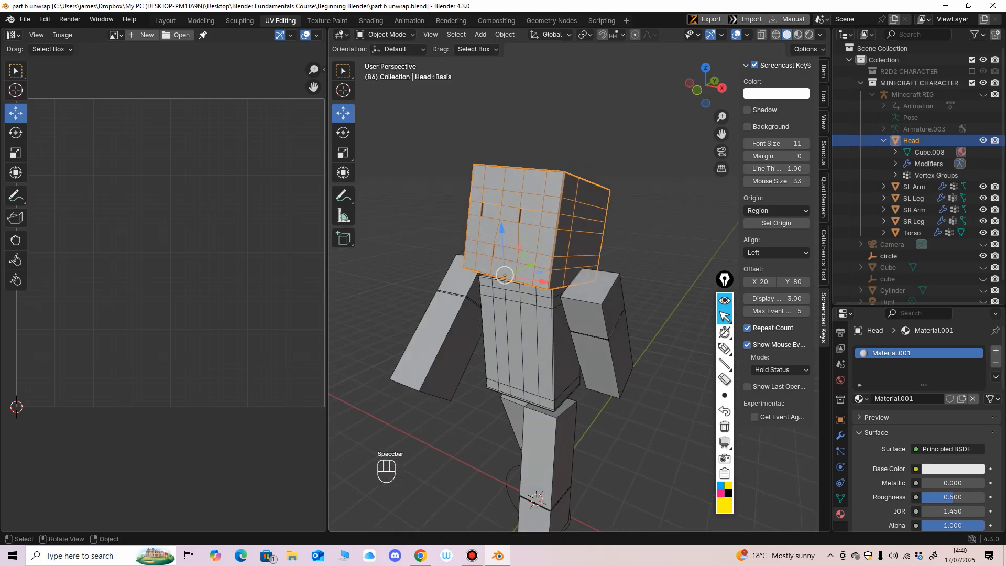
# Enlarge the 3D view, select the SR Arm object, and enter Edit Mode on it.
pyautogui.moveTo(328, 262); pyautogui.dragTo(289, 262)
pyautogui.scroll(4, 503, 272)
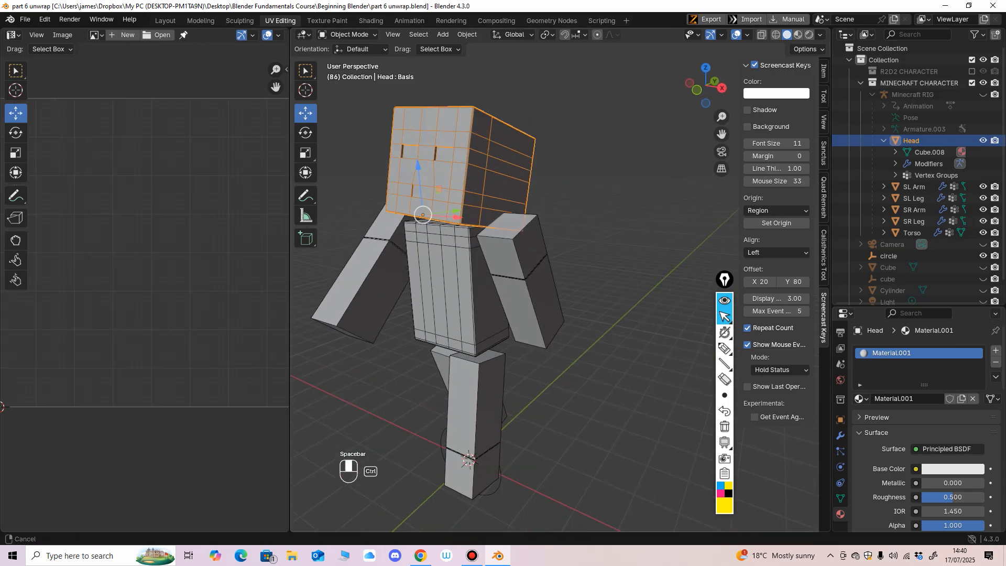
pyautogui.click(523, 294)
pyautogui.moveTo(524, 293); pyautogui.dragTo(508, 322, button='middle')
pyautogui.click(347, 34)
pyautogui.click(348, 60)
pyautogui.scroll(2, 561, 281)
pyautogui.scroll(2, 508, 322)
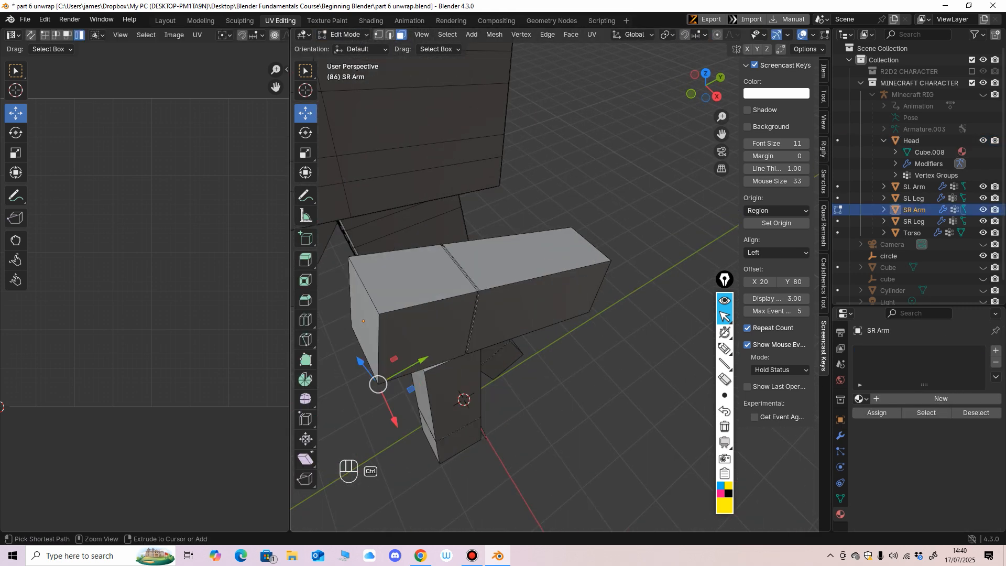
# Switch to edge selection and select an edge loop running lengthwise along the outer side of the arm.
pyautogui.moveTo(445, 335); pyautogui.dragTo(445, 314, button='middle')
pyautogui.click(422, 309)
pyautogui.click(389, 35)
pyautogui.moveTo(419, 131); pyautogui.dragTo(456, 188, button='middle')
pyautogui.keyDown('ctrl'); pyautogui.moveTo(414, 262); pyautogui.dragTo(414, 230, button='middle'); pyautogui.keyUp('ctrl')
pyautogui.keyDown('shift'); pyautogui.moveTo(413, 231); pyautogui.dragTo(492, 178, button='middle'); pyautogui.keyUp('shift')
pyautogui.click(473, 212)
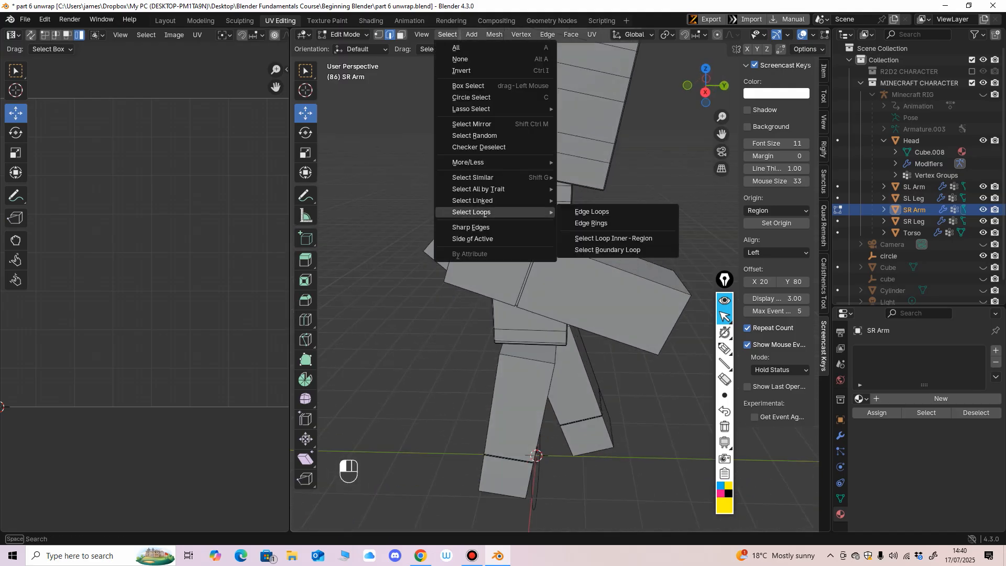
pyautogui.click(592, 211)
pyautogui.moveTo(592, 211); pyautogui.dragTo(574, 206, button='middle')
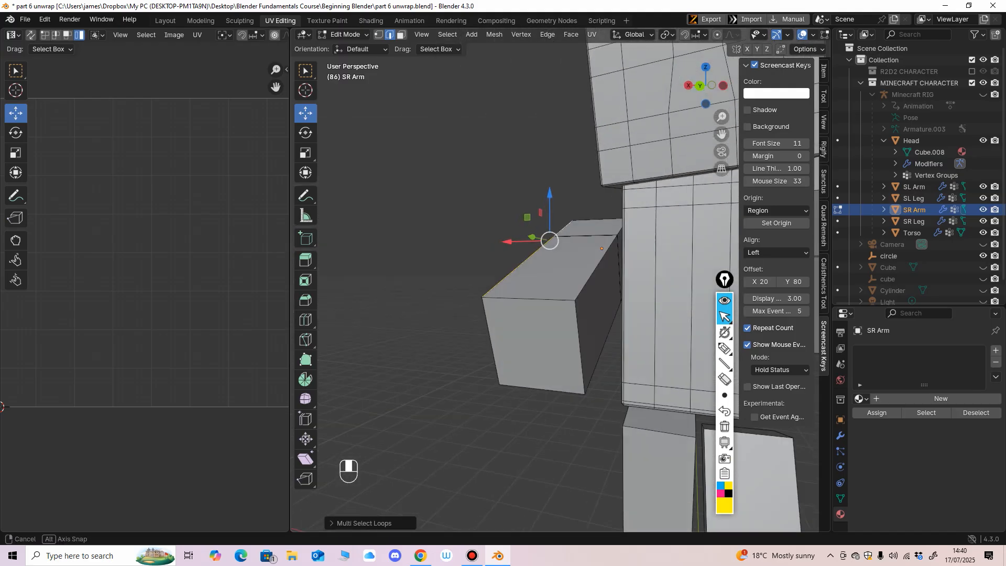
pyautogui.moveTo(549, 241); pyautogui.dragTo(564, 237, button='middle')
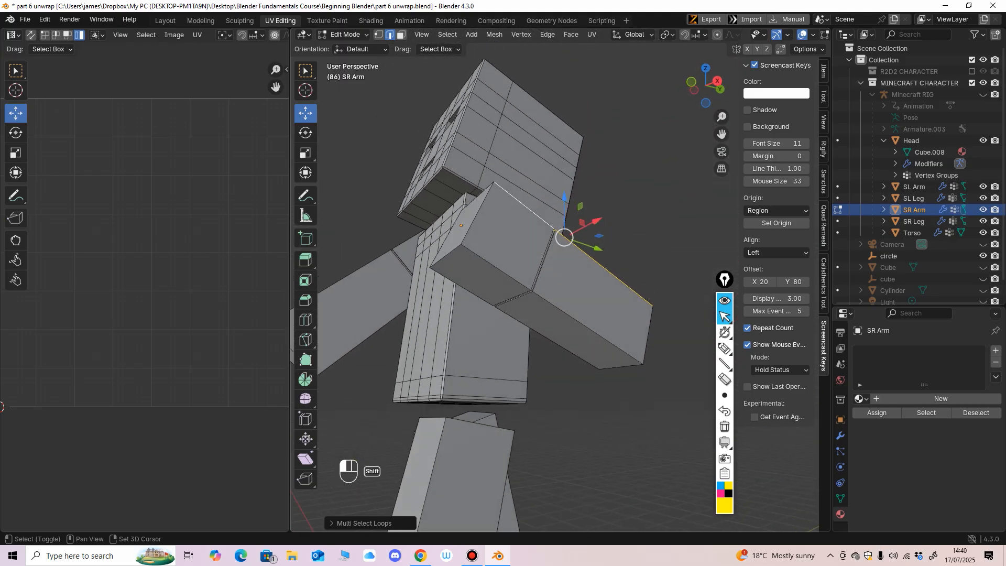
# Add the neighbouring lengthwise edges and the arm's end edges to the selection, and mark them as seams.
pyautogui.click(448, 34)
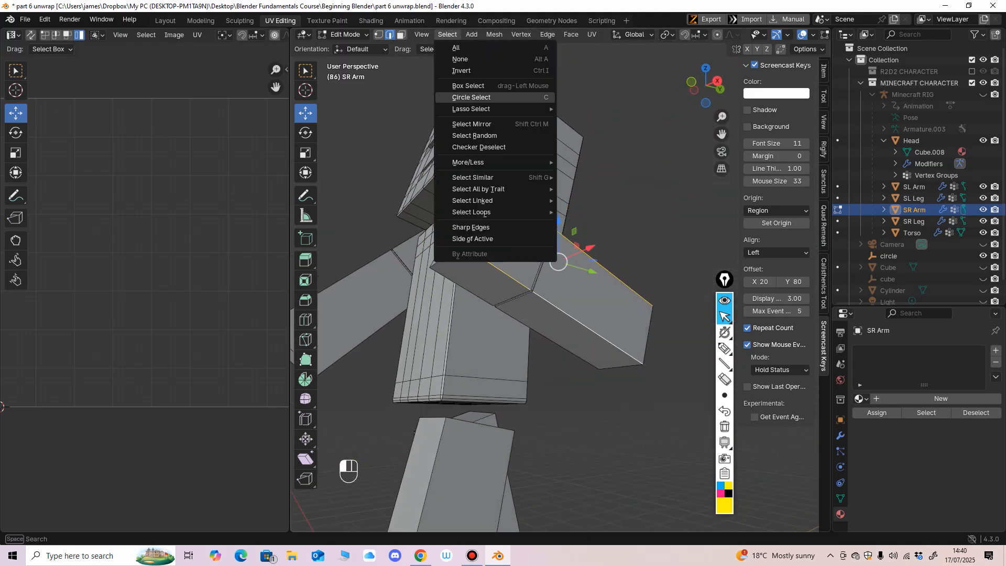
pyautogui.moveTo(482, 208)
pyautogui.click(589, 208)
pyautogui.moveTo(589, 208); pyautogui.dragTo(575, 213, button='middle')
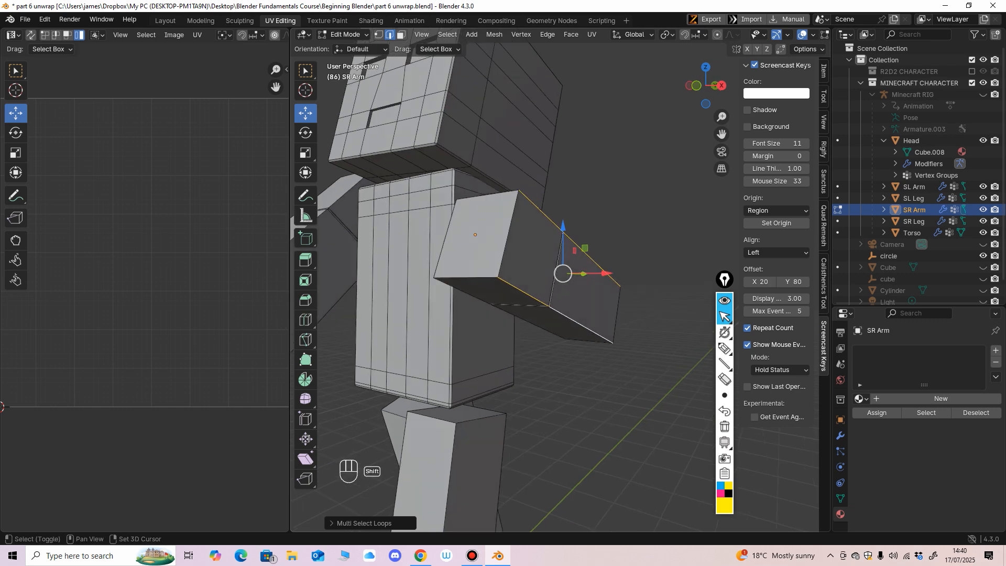
pyautogui.keyDown('shift'); pyautogui.click(500, 223); pyautogui.keyUp('shift')
pyautogui.moveTo(500, 222); pyautogui.dragTo(421, 197, button='middle')
pyautogui.moveTo(552, 246); pyautogui.dragTo(524, 278, button='middle')
pyautogui.hotkey('ctrl', 'e')
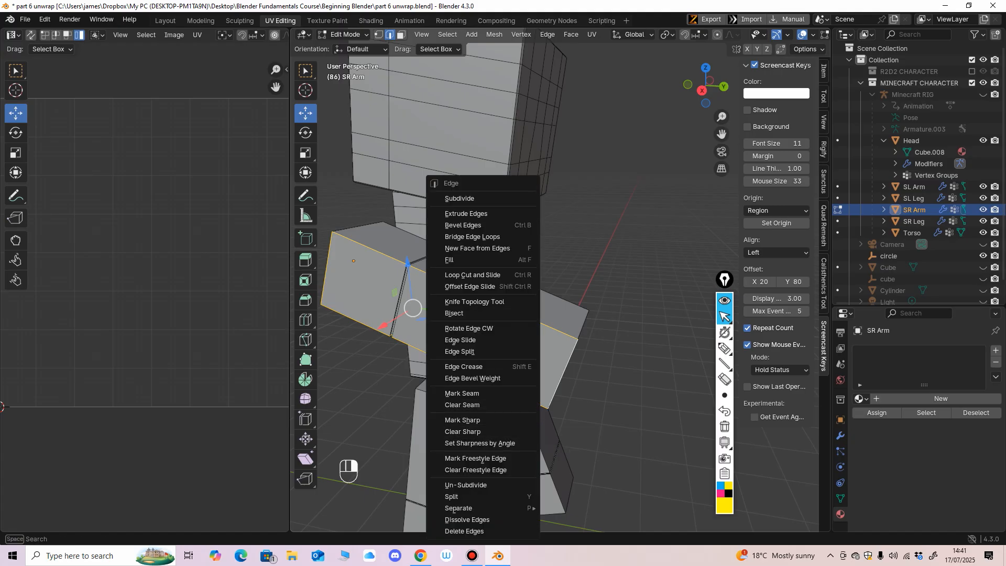
pyautogui.click(462, 393)
pyautogui.moveTo(461, 393); pyautogui.dragTo(408, 377, button='middle')
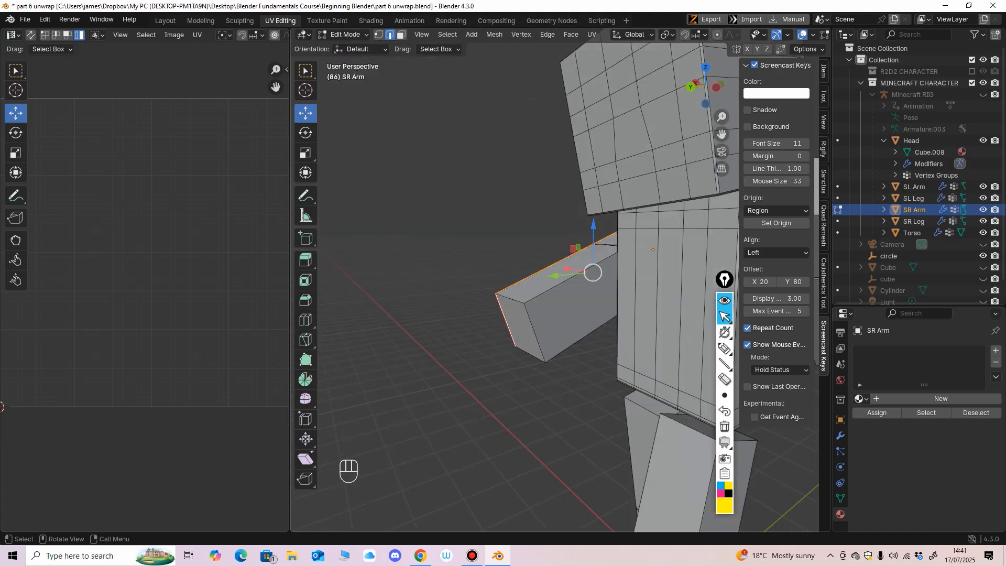
# Select the lengthwise edges and end edges on the arm's inner side as edge loops and mark them as seams.
pyautogui.keyDown('shift'); pyautogui.click(534, 333); pyautogui.keyUp('shift')
pyautogui.moveTo(534, 333); pyautogui.dragTo(557, 333, button='middle')
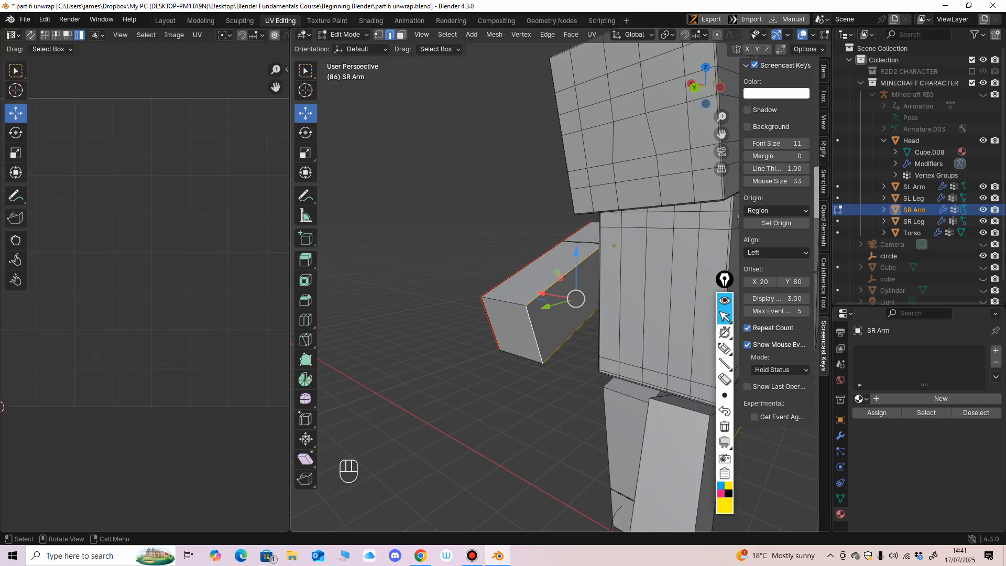
pyautogui.click(447, 34)
pyautogui.moveTo(495, 201)
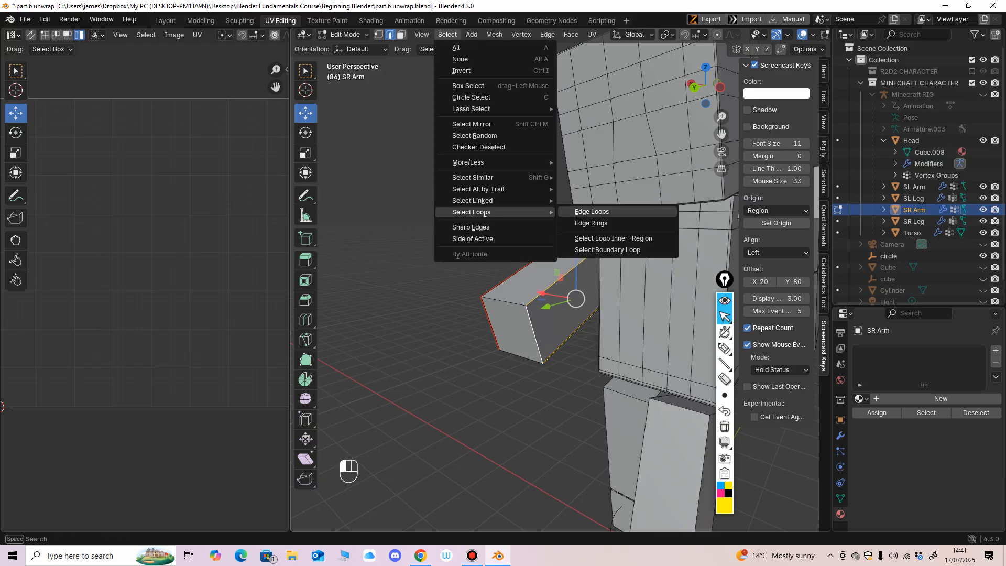
pyautogui.click(592, 212)
pyautogui.moveTo(591, 225); pyautogui.dragTo(351, 231, button='middle')
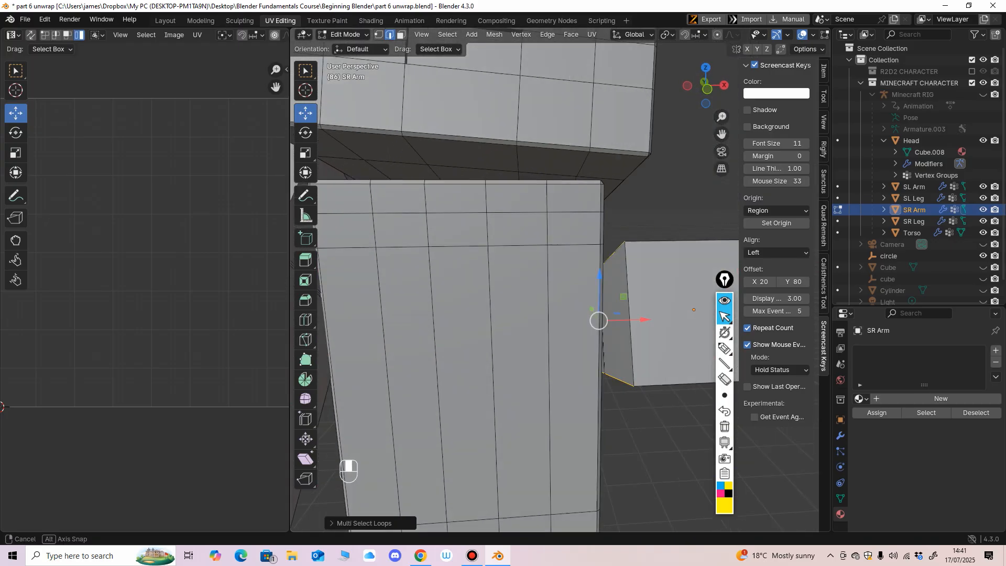
pyautogui.moveTo(713, 352); pyautogui.dragTo(725, 348, button='middle')
pyautogui.moveTo(472, 272); pyautogui.dragTo(676, 319, button='middle')
pyautogui.scroll(-4, 576, 288)
pyautogui.keyDown('ctrl'); pyautogui.moveTo(555, 209); pyautogui.dragTo(555, 146, button='middle'); pyautogui.keyUp('ctrl')
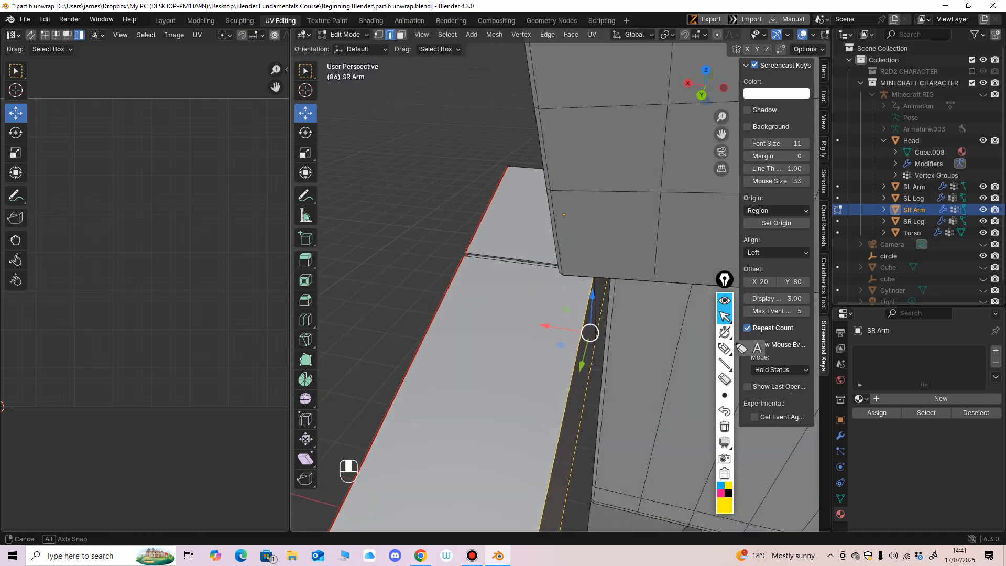
pyautogui.moveTo(556, 183); pyautogui.dragTo(651, 197, button='middle')
pyautogui.keyDown('ctrl'); pyautogui.moveTo(555, 209); pyautogui.dragTo(556, 262, button='middle'); pyautogui.keyUp('ctrl')
pyautogui.moveTo(618, 262); pyautogui.dragTo(443, 328, button='middle')
pyautogui.hotkey('ctrl', 'e')
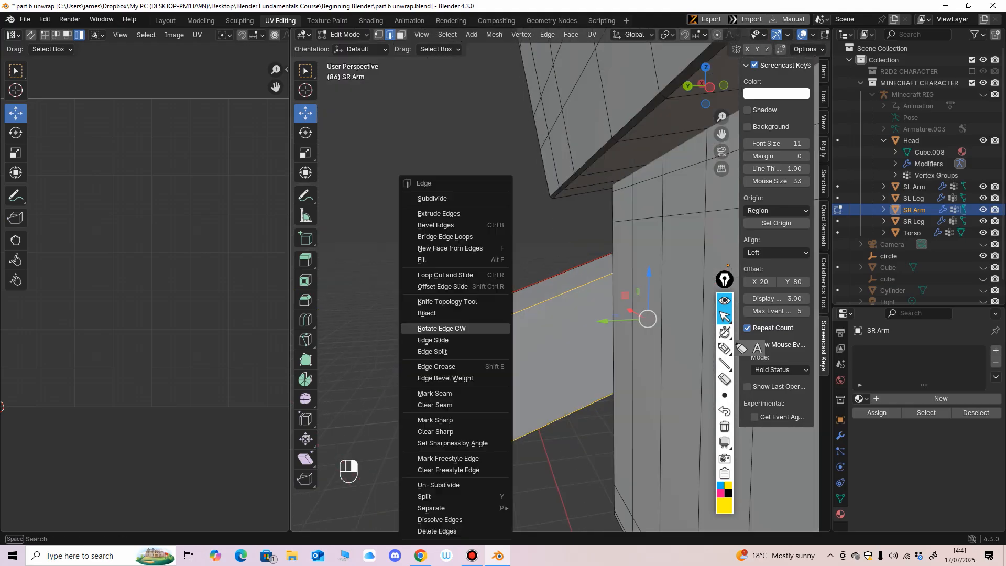
pyautogui.click(435, 393)
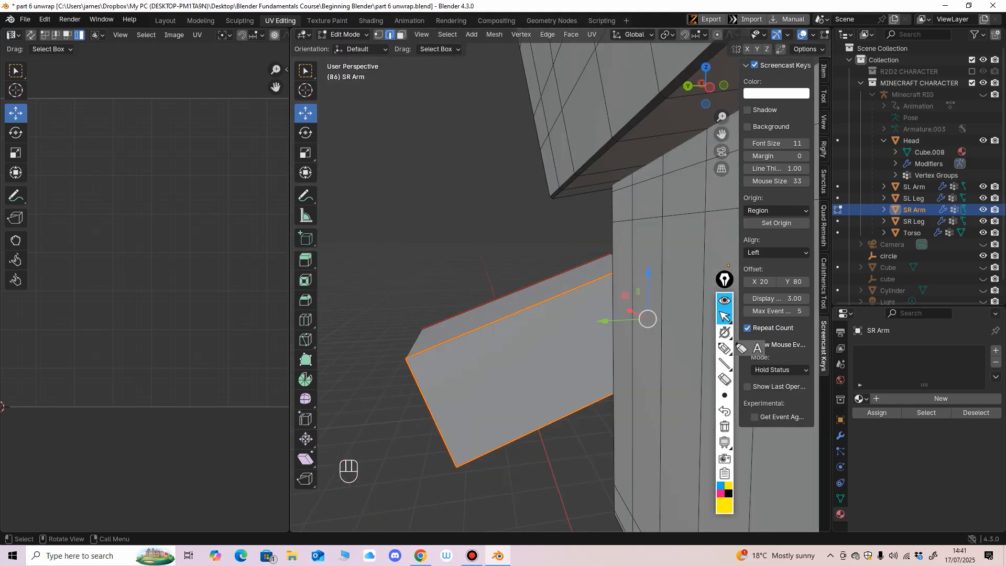
# Mark the remaining crosswise edges at the arm's ends as sharp.
pyautogui.keyDown('ctrl'); pyautogui.moveTo(435, 367); pyautogui.dragTo(455, 265, button='middle'); pyautogui.keyUp('ctrl')
pyautogui.hotkey('ctrl', 'e')
pyautogui.click(479, 326)
# Select the edge loop around the elbow joint, mark it as a seam, and clear the selection.
pyautogui.keyDown('ctrl'); pyautogui.moveTo(456, 265); pyautogui.dragTo(394, 276, button='middle'); pyautogui.keyUp('ctrl')
pyautogui.click(447, 35)
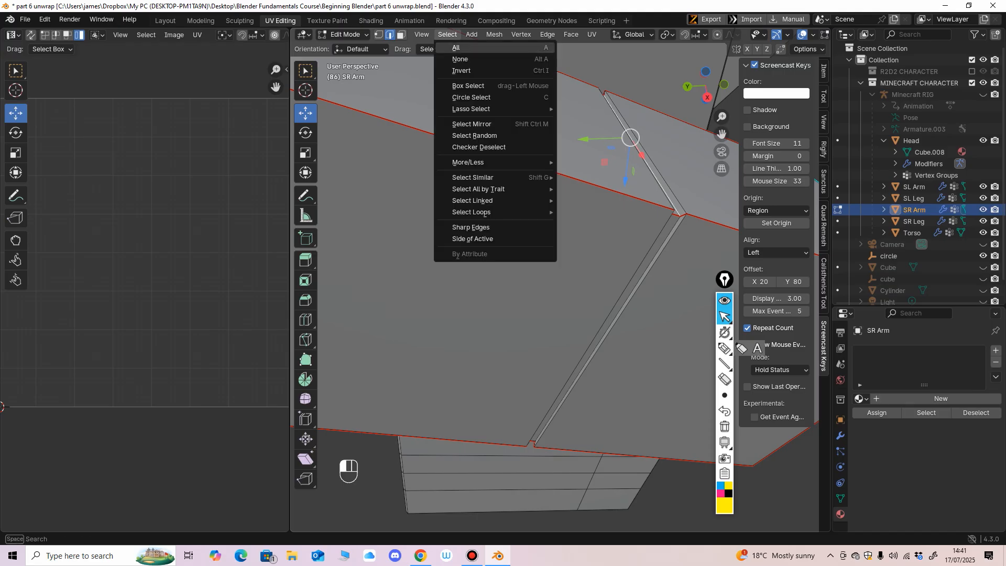
pyautogui.click(592, 212)
pyautogui.moveTo(592, 212); pyautogui.dragTo(639, 131, button='middle')
pyautogui.hotkey('ctrl', 'e')
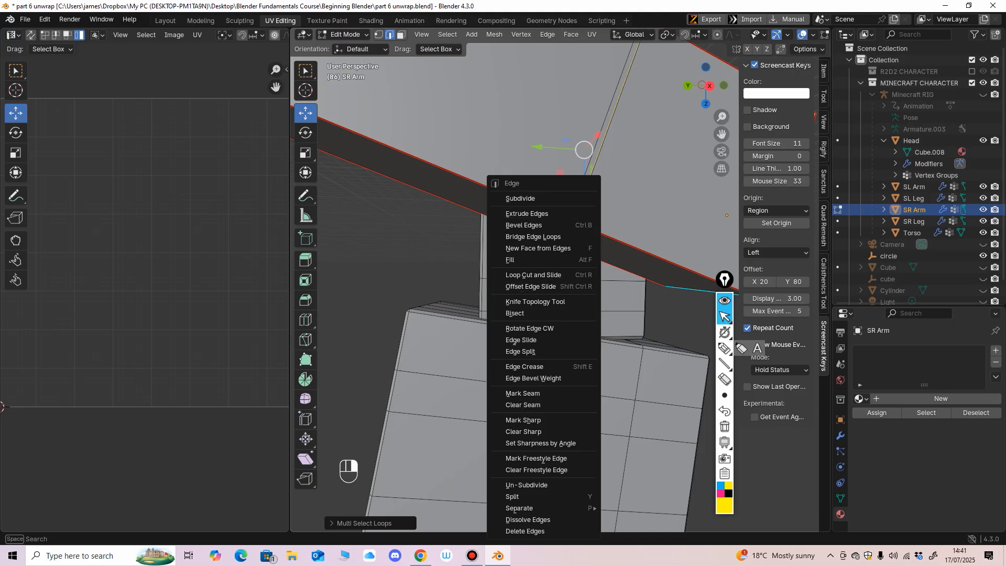
pyautogui.click(522, 393)
pyautogui.moveTo(524, 393); pyautogui.dragTo(532, 406, button='middle')
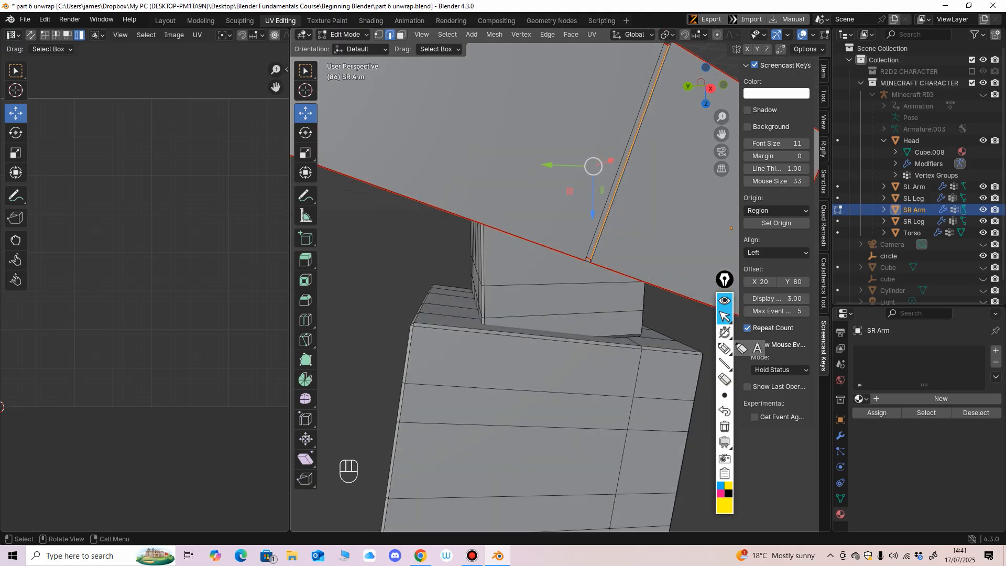
pyautogui.moveTo(531, 315); pyautogui.dragTo(539, 377, button='middle')
pyautogui.moveTo(539, 377); pyautogui.dragTo(476, 393, button='middle')
pyautogui.click(516, 466)
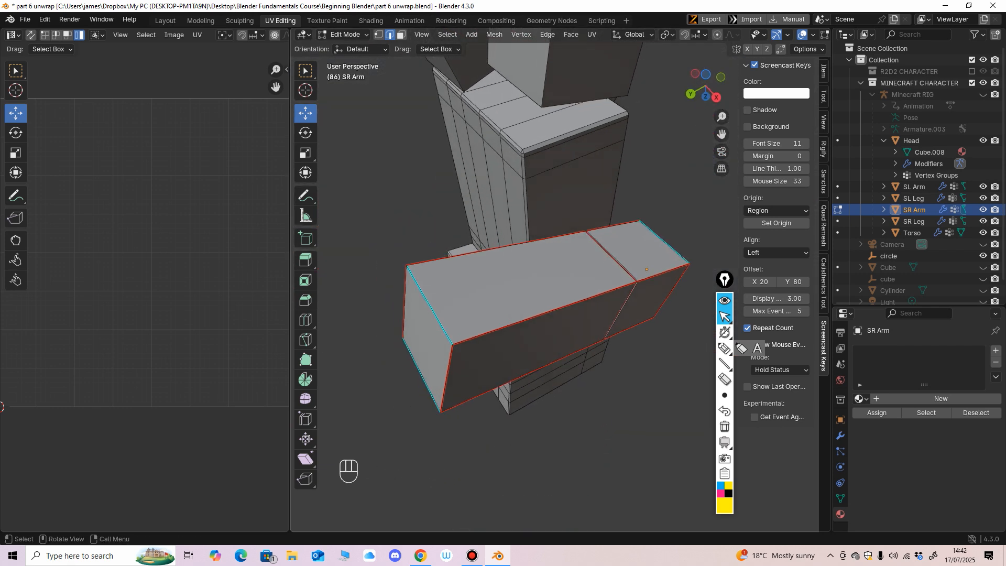
# Select the two crosswise edges at the hand end of the arm and mark them as seams.
pyautogui.click(428, 305)
pyautogui.moveTo(429, 305); pyautogui.dragTo(461, 230, button='middle')
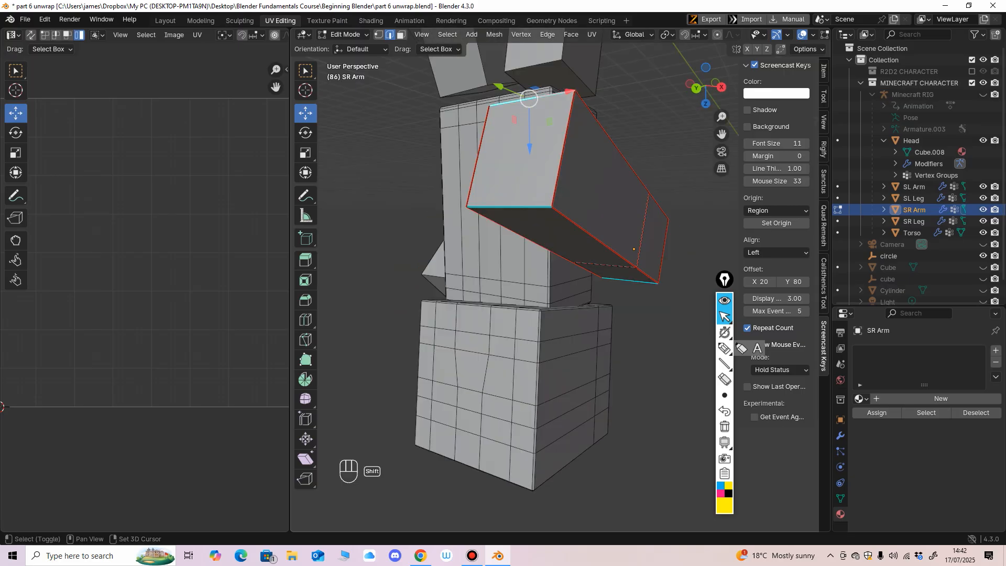
pyautogui.hotkey('ctrl', 'e')
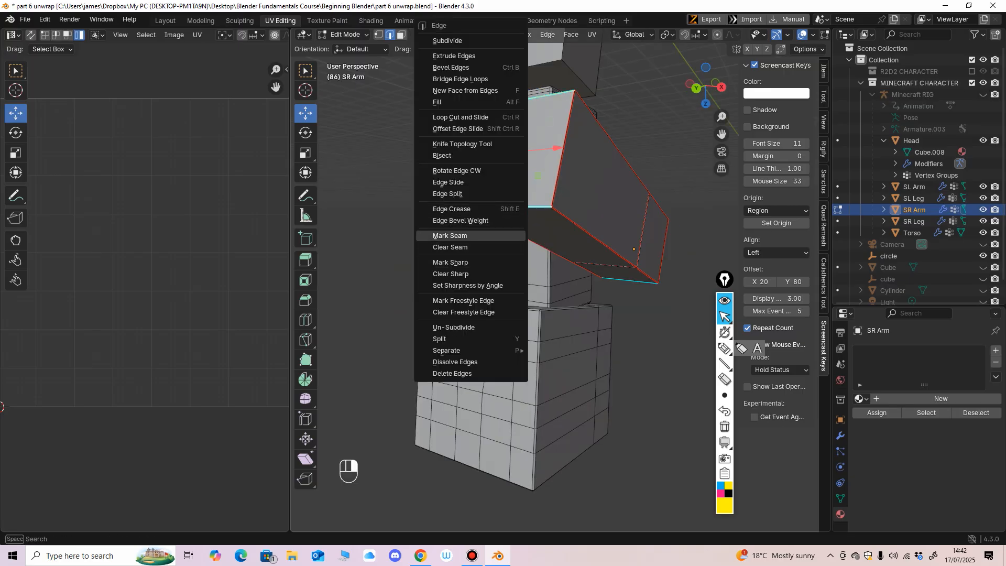
pyautogui.click(449, 235)
# Mark the two crosswise edges at the shoulder end as seams and clear their sharp marking.
pyautogui.moveTo(471, 236); pyautogui.dragTo(314, 244, button='middle')
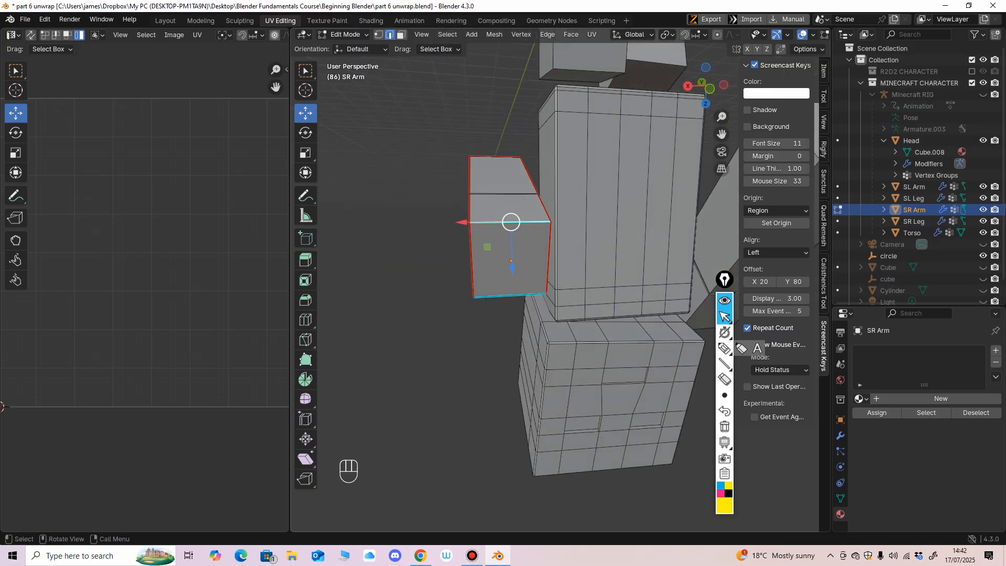
pyautogui.hotkey('ctrl', 'e')
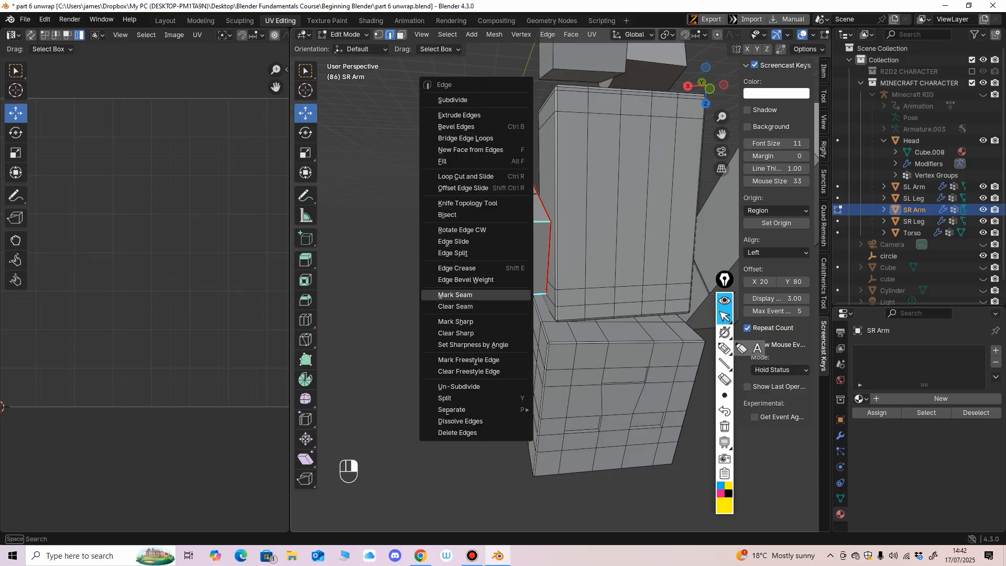
pyautogui.click(455, 294)
pyautogui.moveTo(454, 295)
pyautogui.mouseDown(button='middle')
pyautogui.moveTo(434, 330)
pyautogui.moveTo(456, 290)
pyautogui.mouseUp(button='middle')
pyautogui.hotkey('ctrl', 'e')
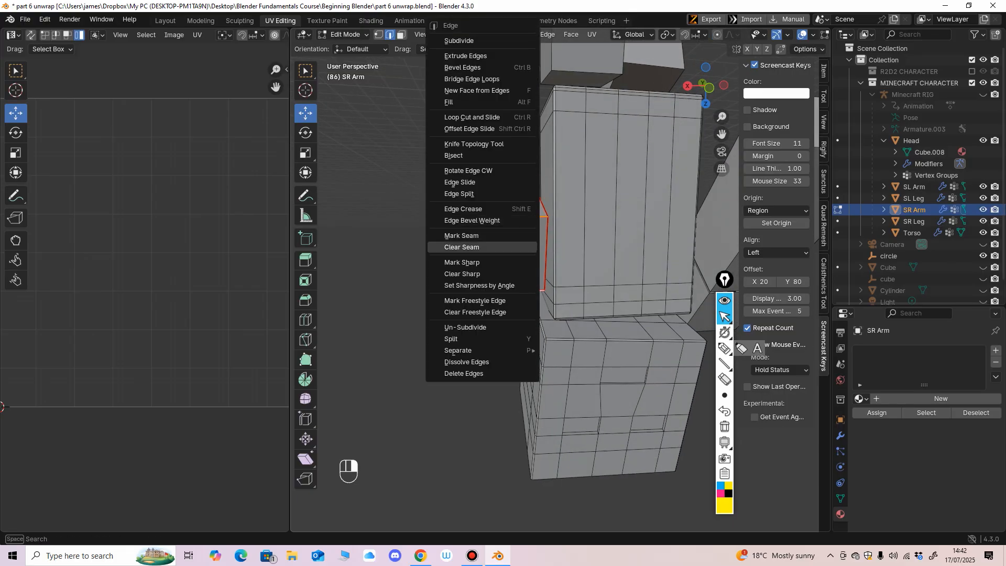
pyautogui.click(461, 262)
pyautogui.moveTo(460, 261); pyautogui.dragTo(628, 267, button='middle')
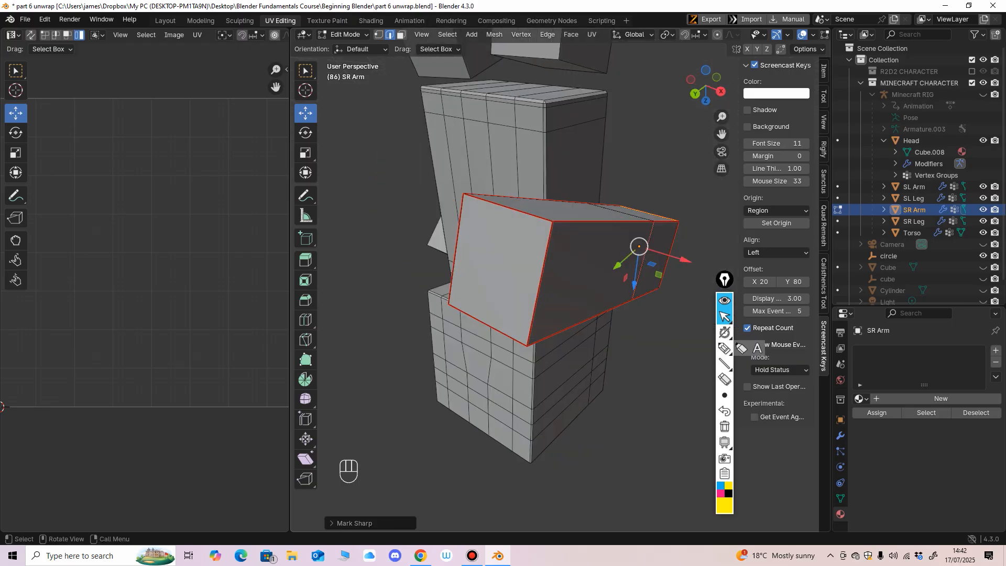
# Select the entire right arm mesh and unwrap it with the Minimum Stretch method.
pyautogui.moveTo(571, 277); pyautogui.dragTo(542, 267, button='middle')
pyautogui.rightClick(620, 261)
pyautogui.click(613, 273)
pyautogui.press('a')
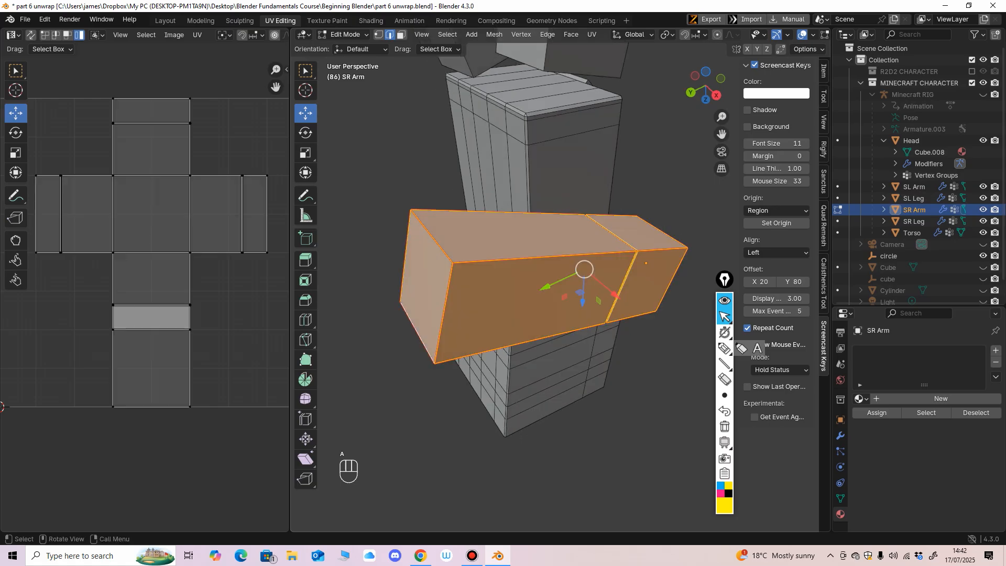
pyautogui.press('u')
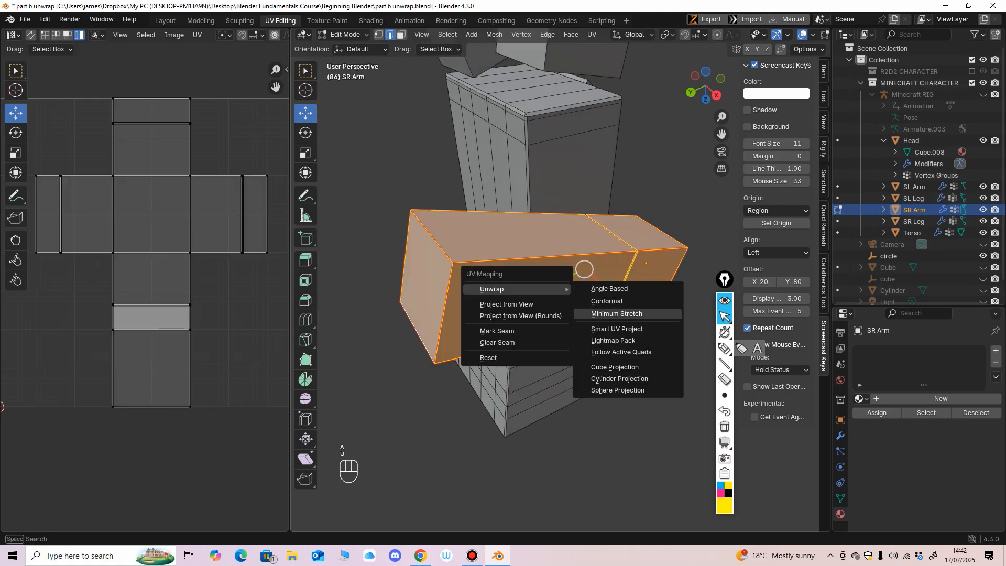
pyautogui.click(616, 313)
# Enlarge the UV editing area and move three of the arm's overlapping UV islands apart within the UV space.
pyautogui.moveTo(289, 246); pyautogui.dragTo(432, 246)
pyautogui.keyDown('shift'); pyautogui.moveTo(262, 220); pyautogui.dragTo(325, 253, button='middle'); pyautogui.keyUp('shift')
pyautogui.moveTo(239, 102); pyautogui.dragTo(186, 178)
pyautogui.click(272, 283)
pyautogui.moveTo(272, 243); pyautogui.dragTo(272, 151)
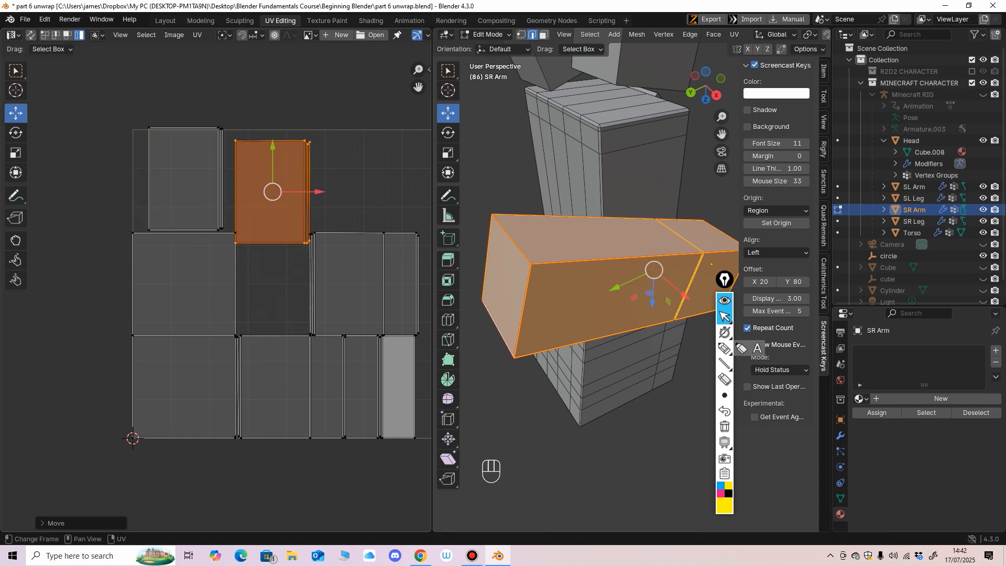
pyautogui.click(347, 283)
pyautogui.moveTo(347, 283); pyautogui.dragTo(353, 247)
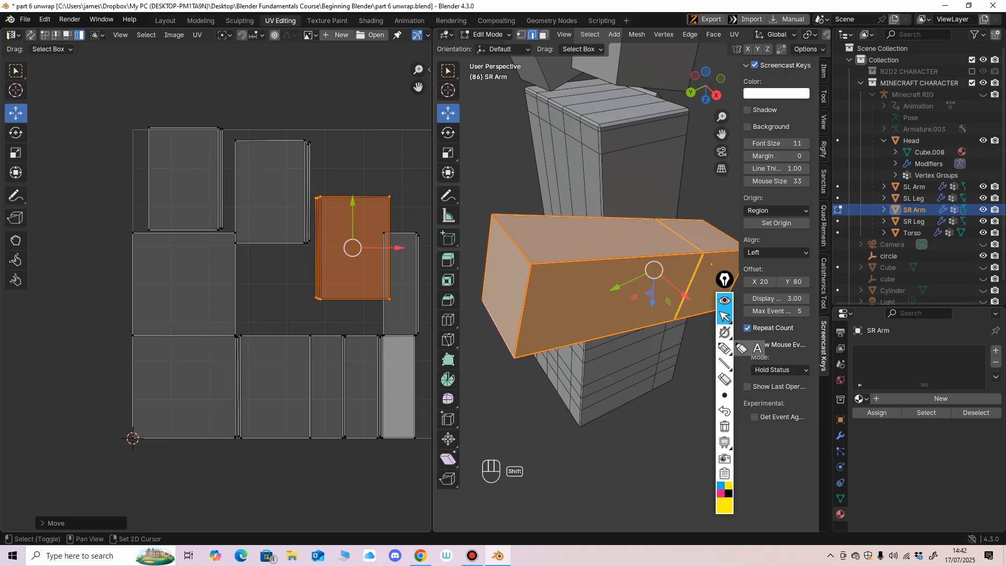
pyautogui.keyDown('shift'); pyautogui.moveTo(352, 246); pyautogui.dragTo(279, 260, button='middle'); pyautogui.keyUp('shift')
# Switch to face selection and try to pick the faces of the arm's short section individually, including linked faces.
pyautogui.moveTo(653, 270); pyautogui.dragTo(595, 249, button='middle')
pyautogui.click(655, 247)
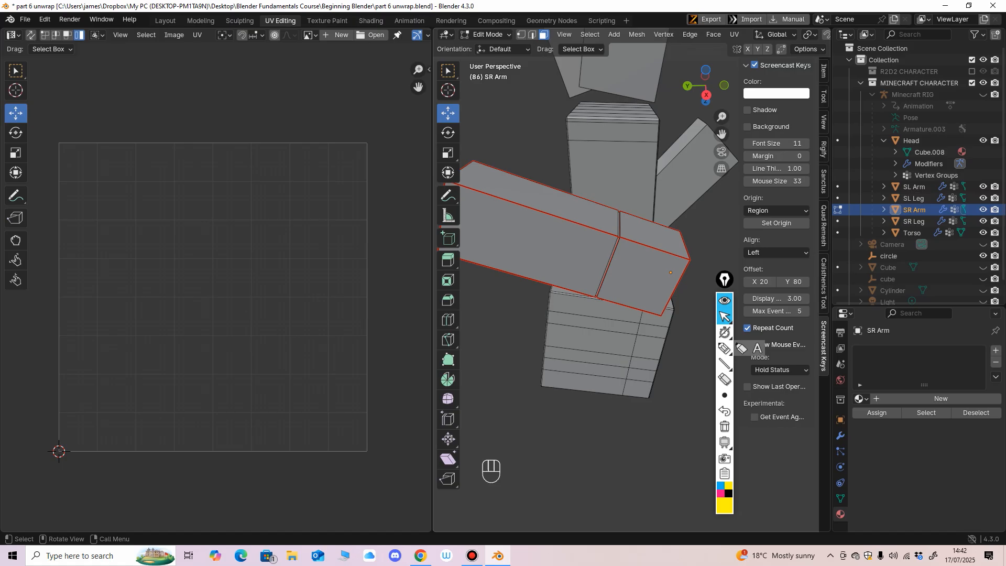
pyautogui.click(652, 234)
pyautogui.hotkey('ctrl', 'l')
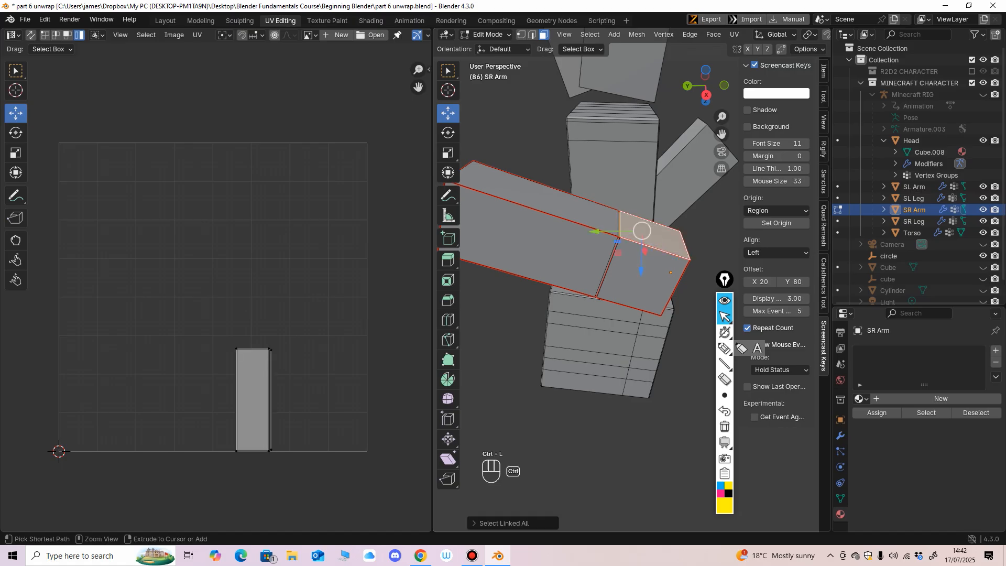
pyautogui.moveTo(431, 246); pyautogui.dragTo(352, 247)
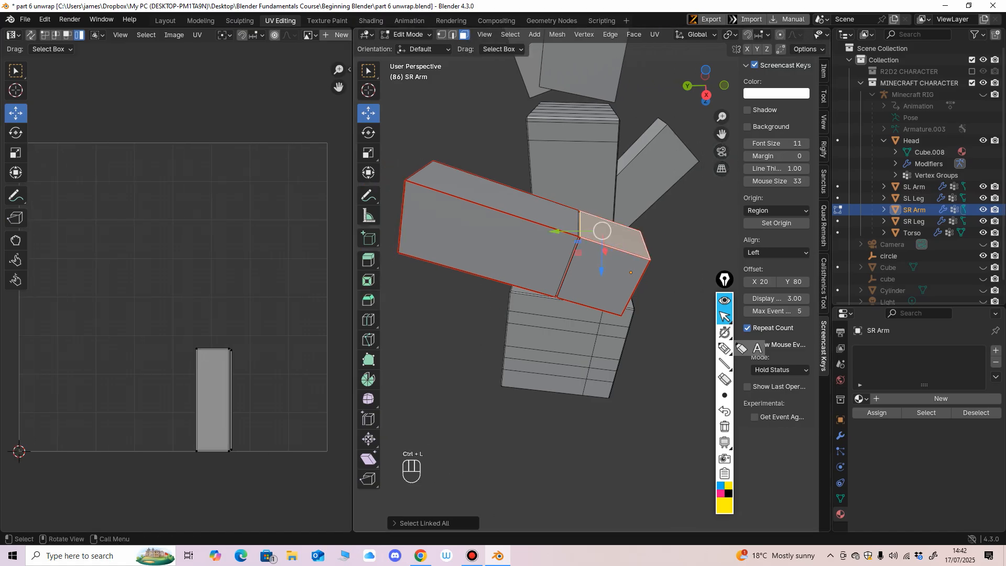
pyautogui.moveTo(603, 268); pyautogui.dragTo(681, 315, button='middle')
pyautogui.keyDown('shift'); pyautogui.click(595, 265); pyautogui.keyUp('shift')
pyautogui.moveTo(607, 293); pyautogui.dragTo(542, 241, button='middle')
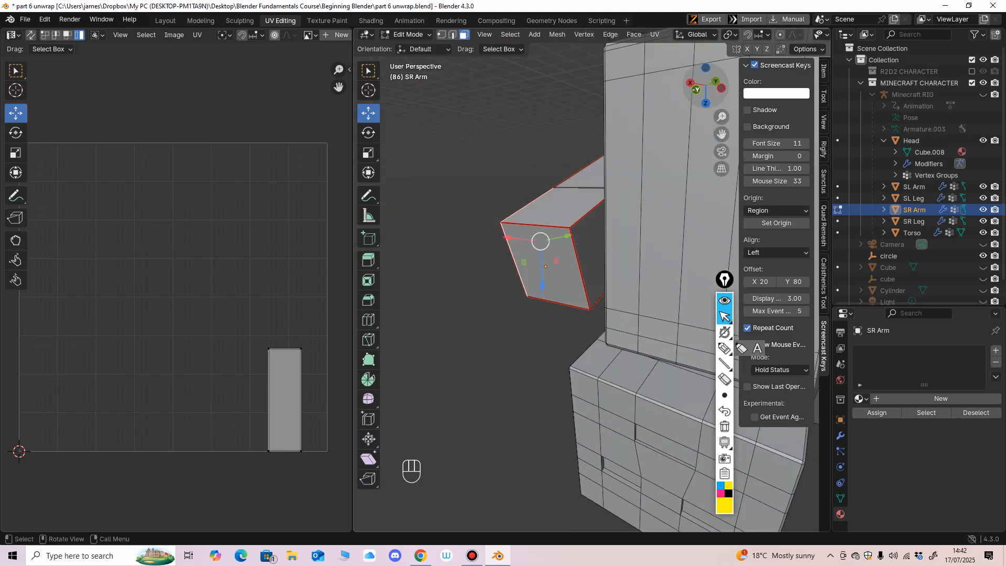
# Turn on X-ray and select all faces of the arm's short section, extending the selection to linked faces.
pyautogui.moveTo(681, 35); pyautogui.dragTo(536, 34, button='middle')
pyautogui.click(762, 34)
pyautogui.moveTo(576, 251); pyautogui.dragTo(681, 257, button='middle')
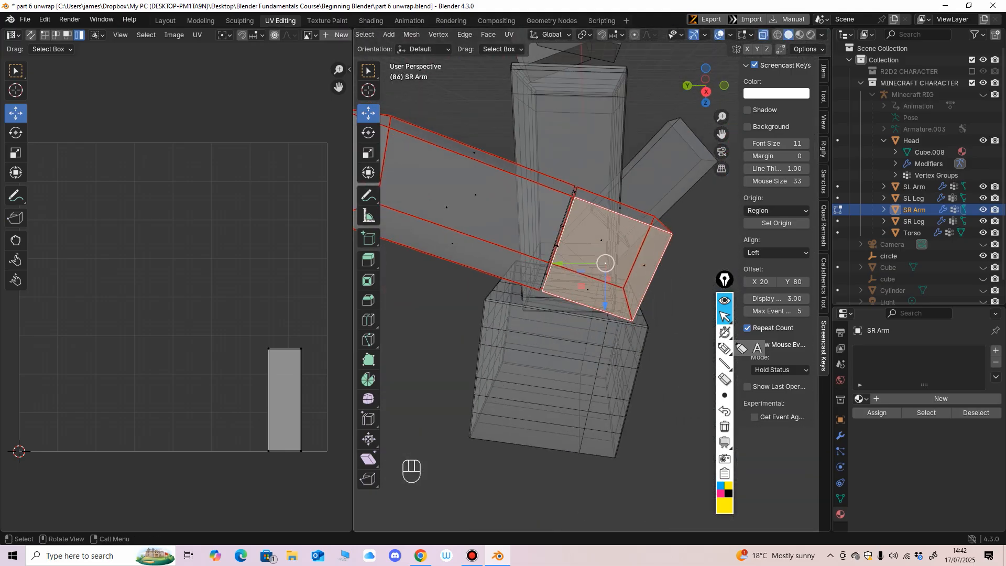
pyautogui.moveTo(699, 326); pyautogui.dragTo(699, 326)
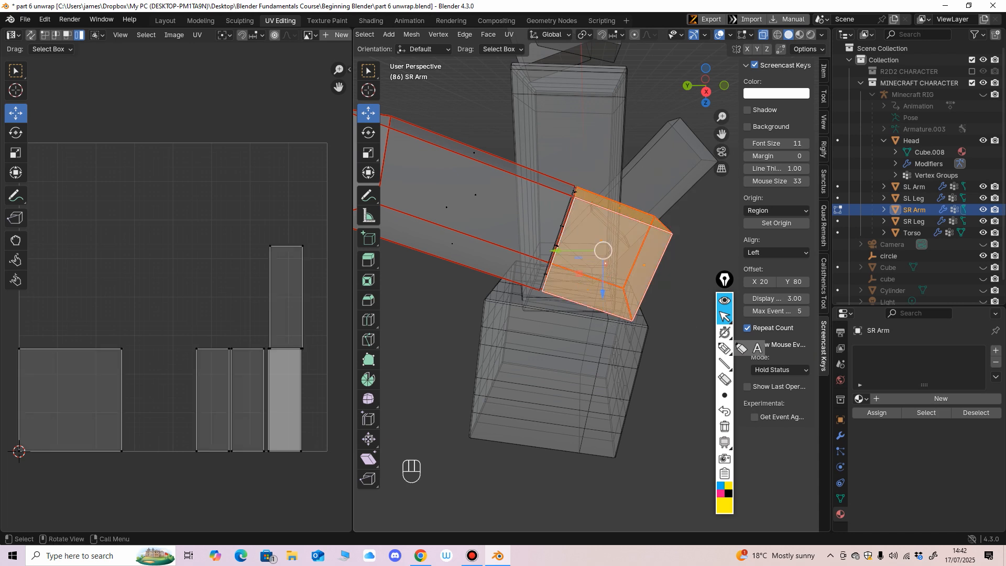
pyautogui.moveTo(628, 256); pyautogui.dragTo(590, 258, button='middle')
pyautogui.moveTo(591, 259); pyautogui.dragTo(607, 269)
pyautogui.moveTo(607, 268); pyautogui.dragTo(618, 338, button='middle')
pyautogui.hotkey('ctrl', 'z')
pyautogui.scroll(6, 603, 283)
pyautogui.hotkey('ctrl', 'l')
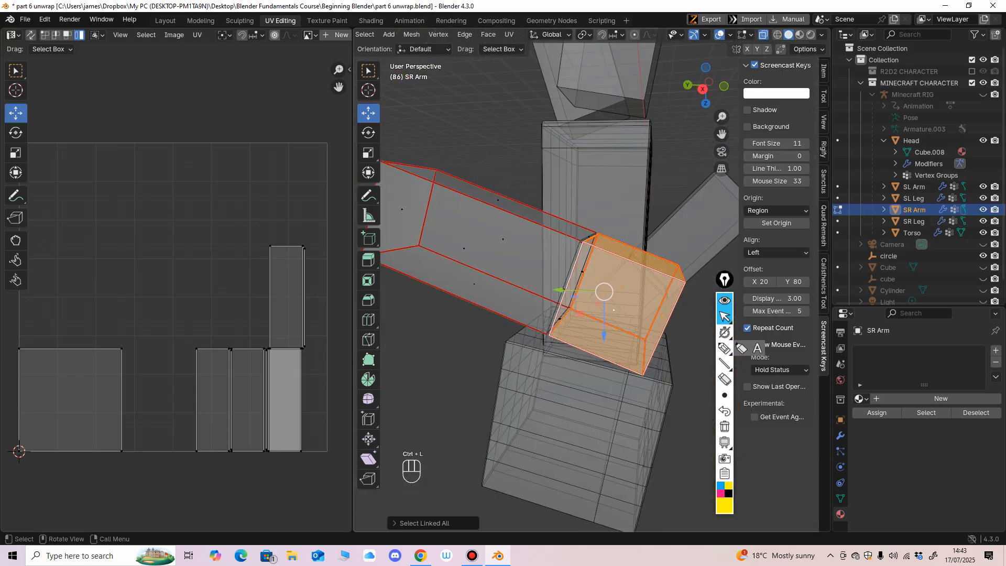
# Move the short section's large square UV island up to the upper-left corner of the UV space.
pyautogui.moveTo(173, 336); pyautogui.dragTo(173, 294, button='middle')
pyautogui.keyDown('ctrl'); pyautogui.moveTo(283, 383); pyautogui.dragTo(283, 398, button='middle'); pyautogui.keyUp('ctrl')
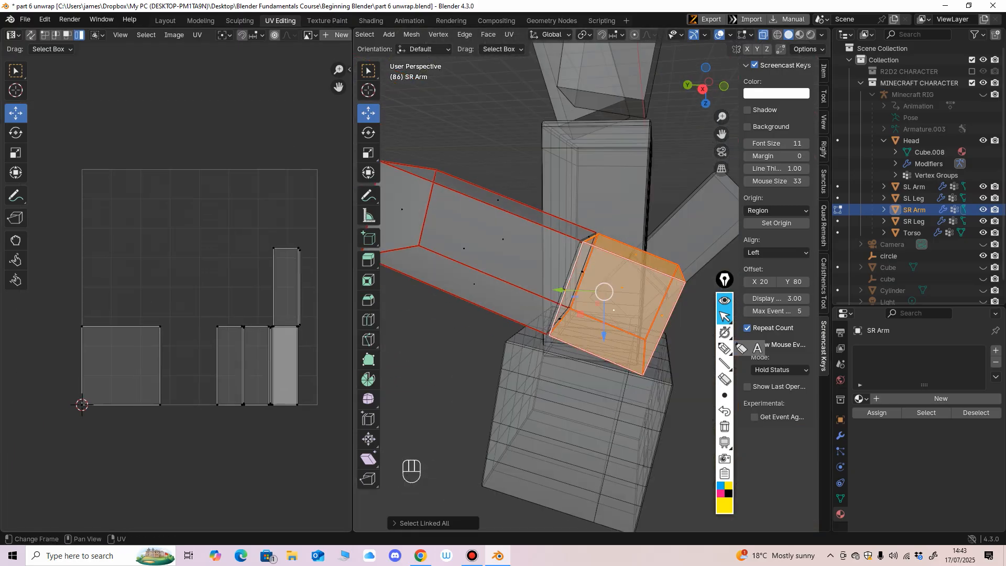
pyautogui.moveTo(68, 304); pyautogui.dragTo(170, 414)
pyautogui.press('g')
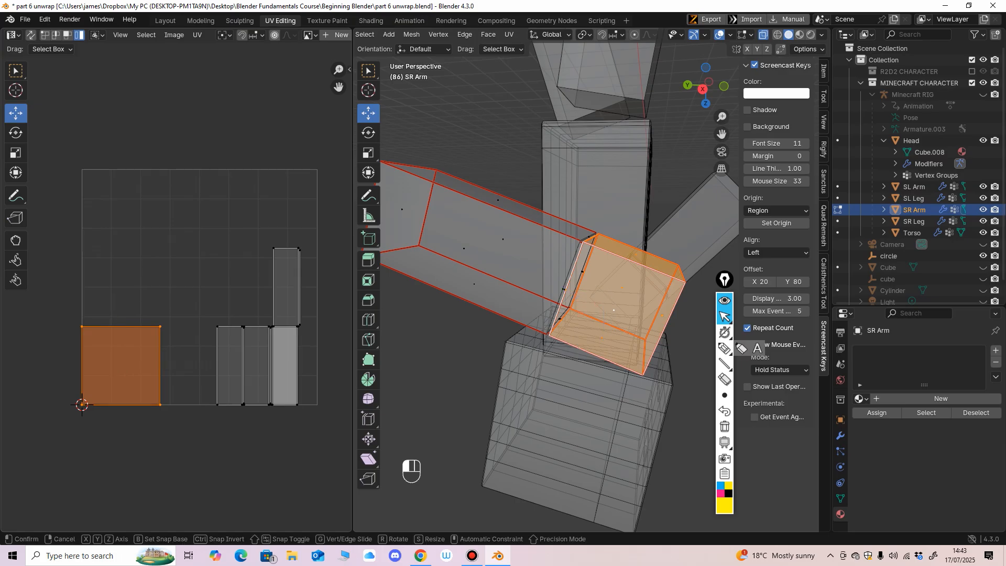
pyautogui.moveTo(127, 211); pyautogui.dragTo(128, 210)
# Move the short section's four narrow UV islands beside the large square one, lining them up in one top row.
pyautogui.moveTo(316, 223); pyautogui.dragTo(216, 419)
pyautogui.moveTo(258, 326); pyautogui.dragTo(220, 175)
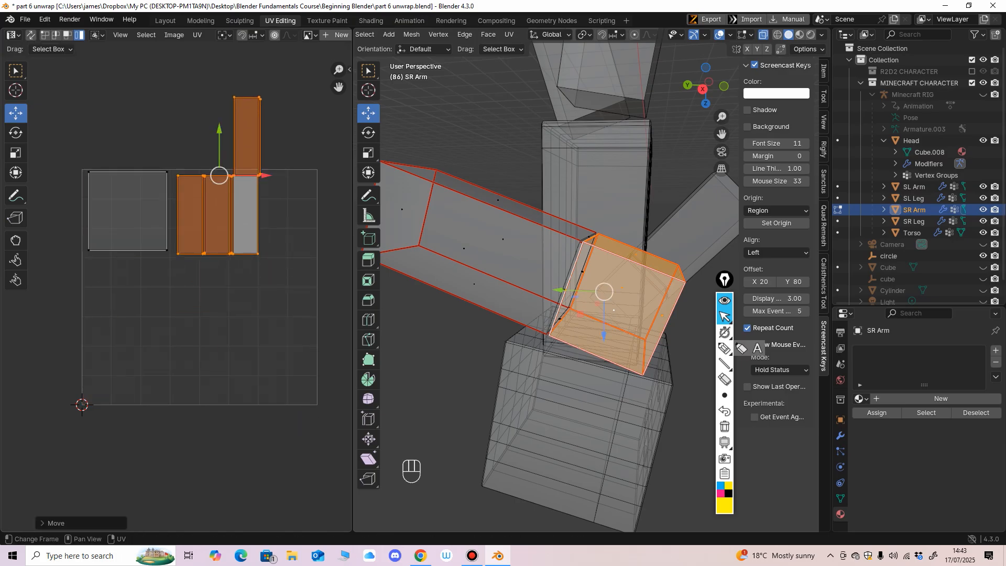
pyautogui.moveTo(225, 83); pyautogui.dragTo(293, 137)
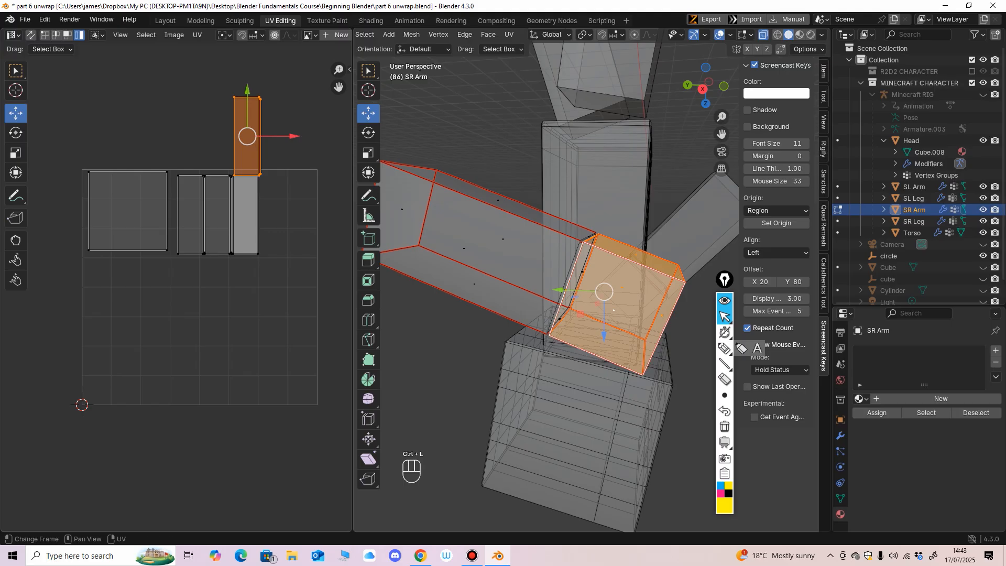
pyautogui.moveTo(248, 136); pyautogui.dragTo(276, 214)
pyautogui.moveTo(272, 220); pyautogui.dragTo(246, 229, button='middle')
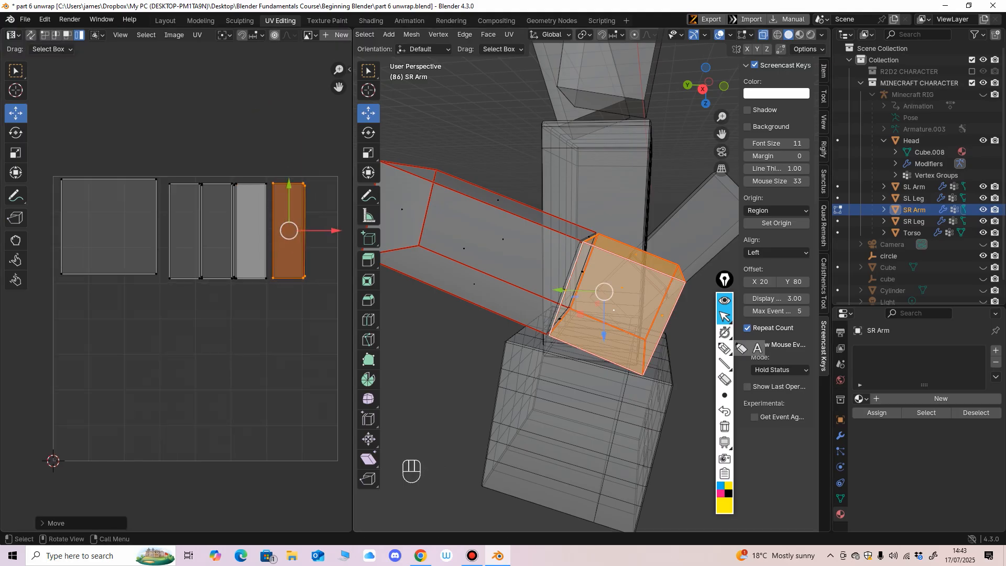
# Select all faces of the arm's long section together with their linked faces.
pyautogui.keyDown('ctrl'); pyautogui.moveTo(586, 261); pyautogui.dragTo(587, 325, button='middle'); pyautogui.keyUp('ctrl')
pyautogui.moveTo(453, 160); pyautogui.dragTo(558, 325)
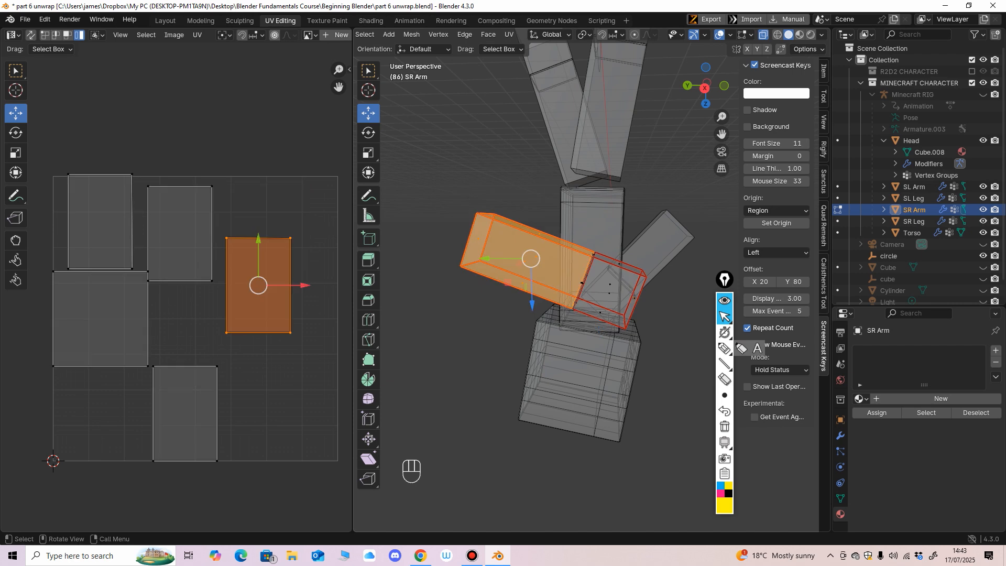
pyautogui.hotkey('ctrl', 'l')
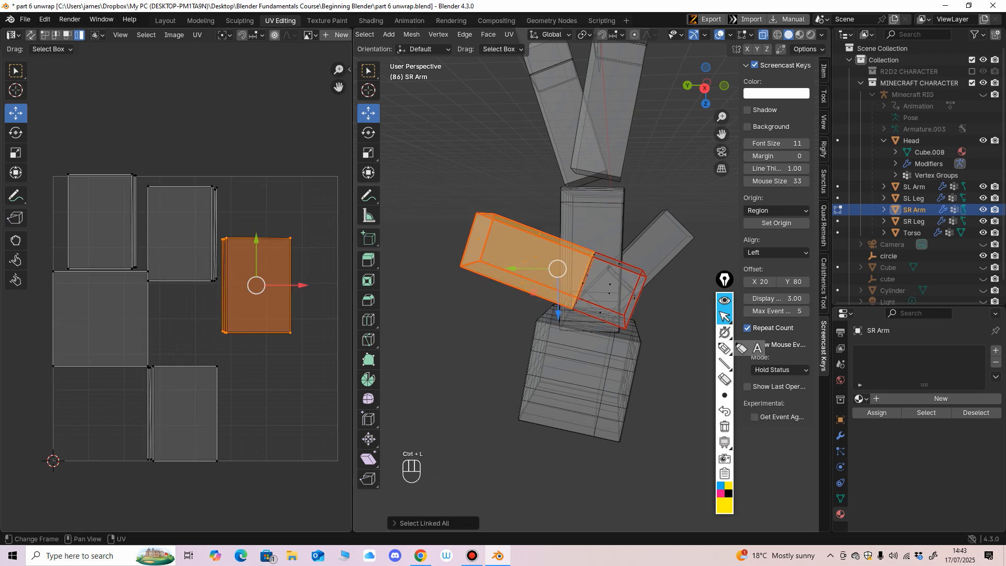
pyautogui.scroll(-1, 173, 288)
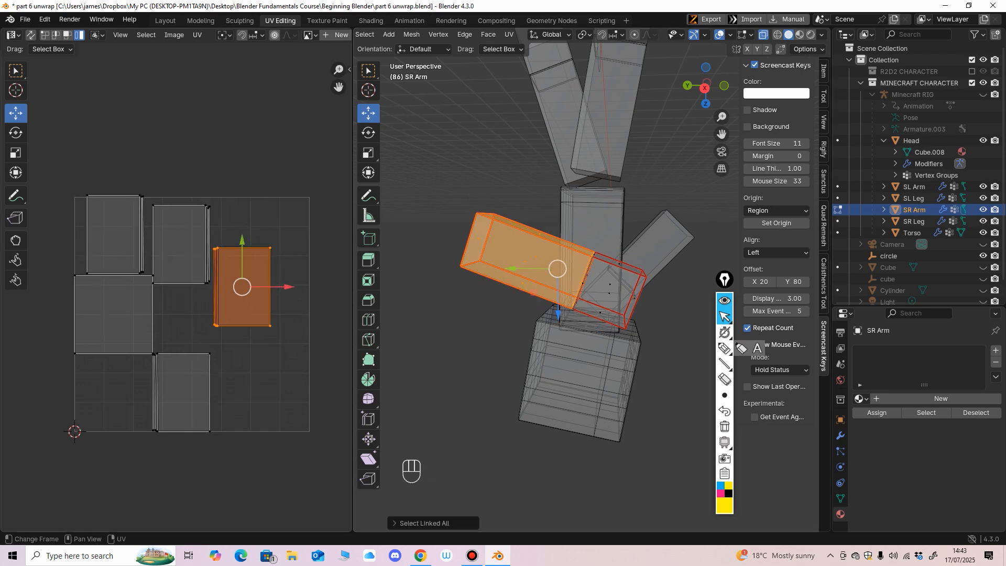
pyautogui.press('a')
pyautogui.hotkey('ctrl', 'z')
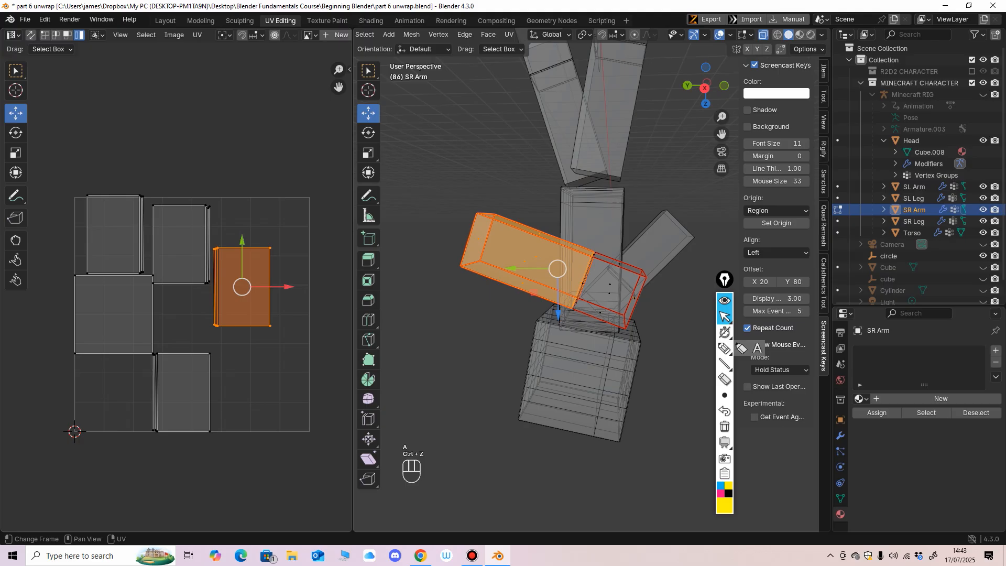
# Arrange the long section's UV islands in the lower half of the UV space, with the square and one rectangle above the others.
pyautogui.moveTo(242, 287); pyautogui.dragTo(277, 386)
pyautogui.moveTo(74, 157); pyautogui.dragTo(212, 287)
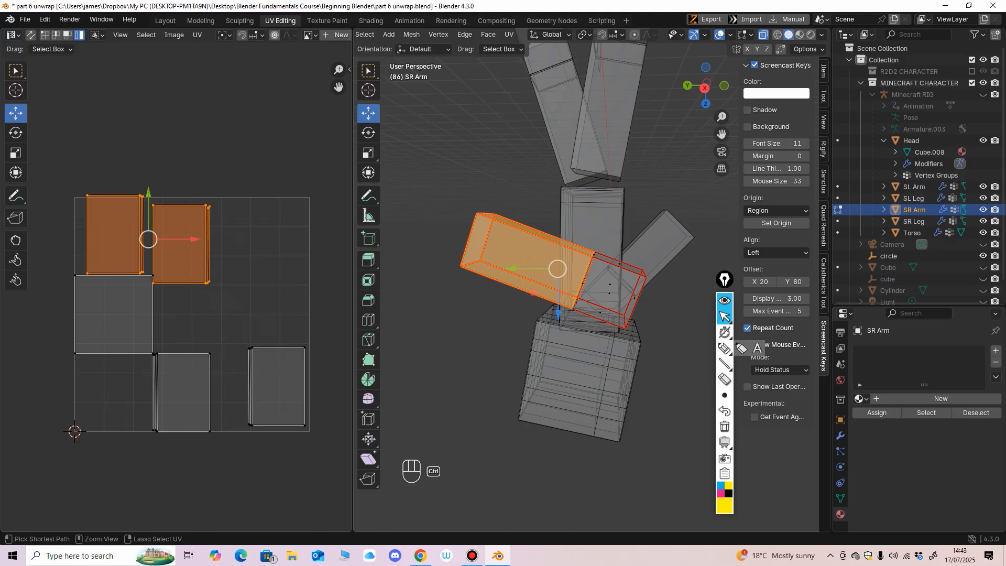
pyautogui.moveTo(149, 239); pyautogui.dragTo(213, 386)
pyautogui.click(173, 393)
pyautogui.moveTo(113, 313)
pyautogui.mouseDown()
pyautogui.moveTo(149, 314)
pyautogui.moveTo(127, 387)
pyautogui.moveTo(119, 304)
pyautogui.mouseUp()
pyautogui.click(215, 387)
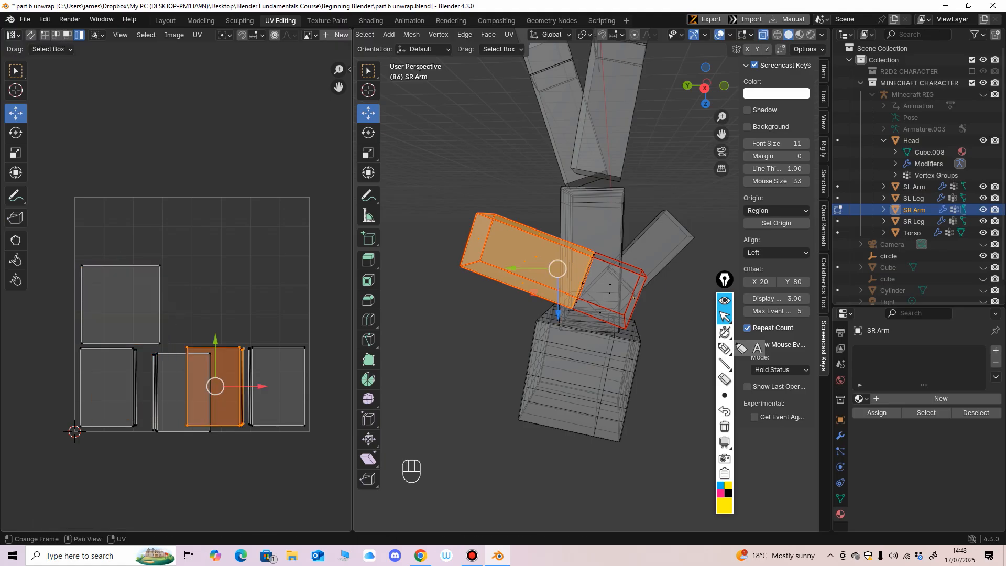
pyautogui.hotkey('ctrl', 'l')
pyautogui.moveTo(215, 386); pyautogui.dragTo(193, 305)
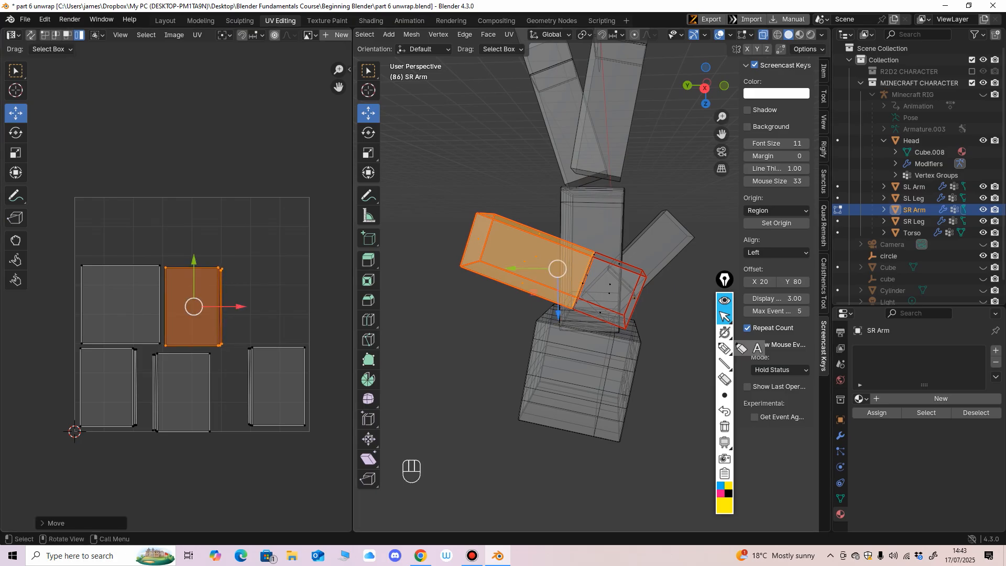
# Show all the arm's UV islands together and move the long section's square island down, clear of the square above it.
pyautogui.press('a')
pyautogui.press('a')
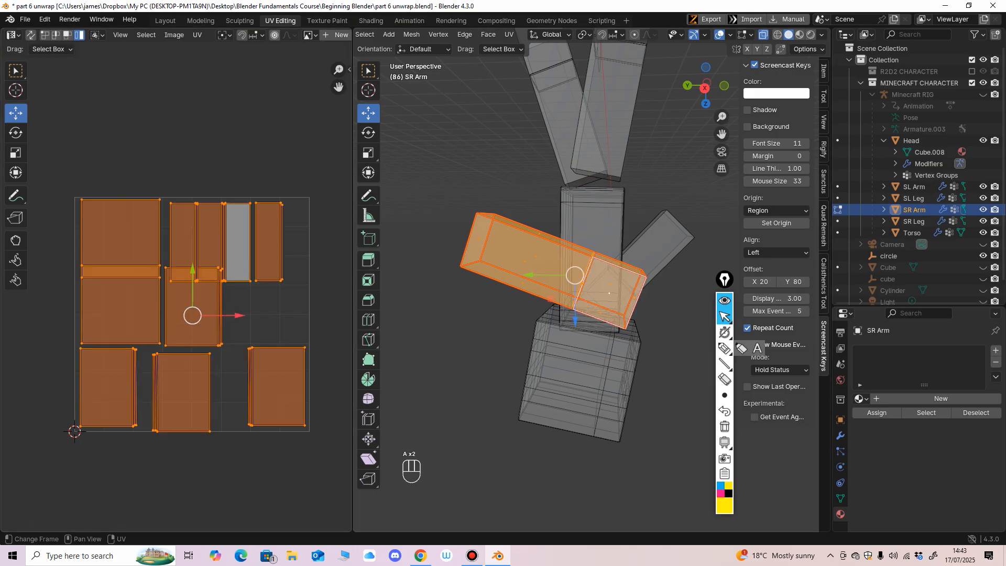
pyautogui.moveTo(73, 254); pyautogui.dragTo(102, 262)
pyautogui.moveTo(161, 273); pyautogui.dragTo(121, 281)
pyautogui.click(31, 35)
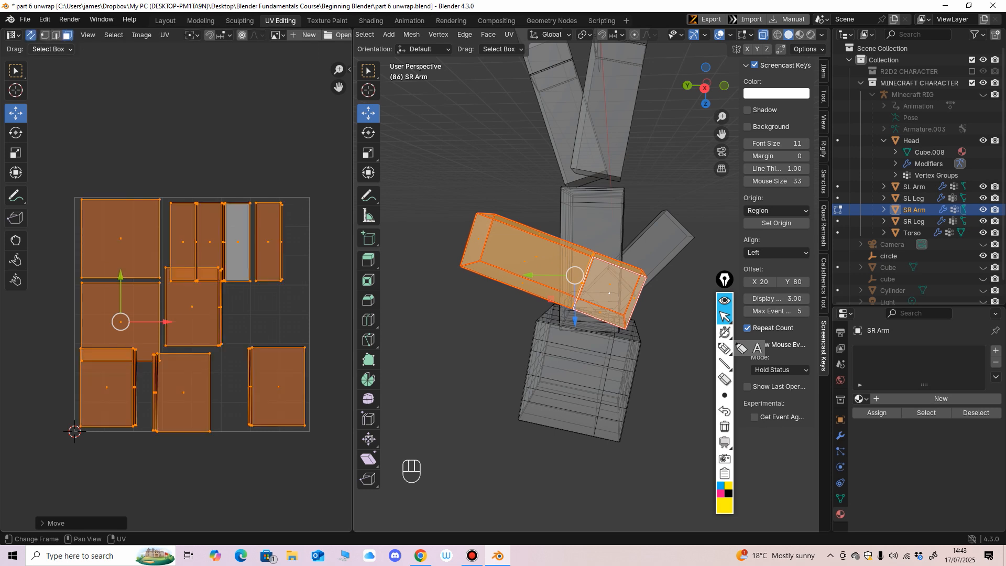
pyautogui.click(107, 387)
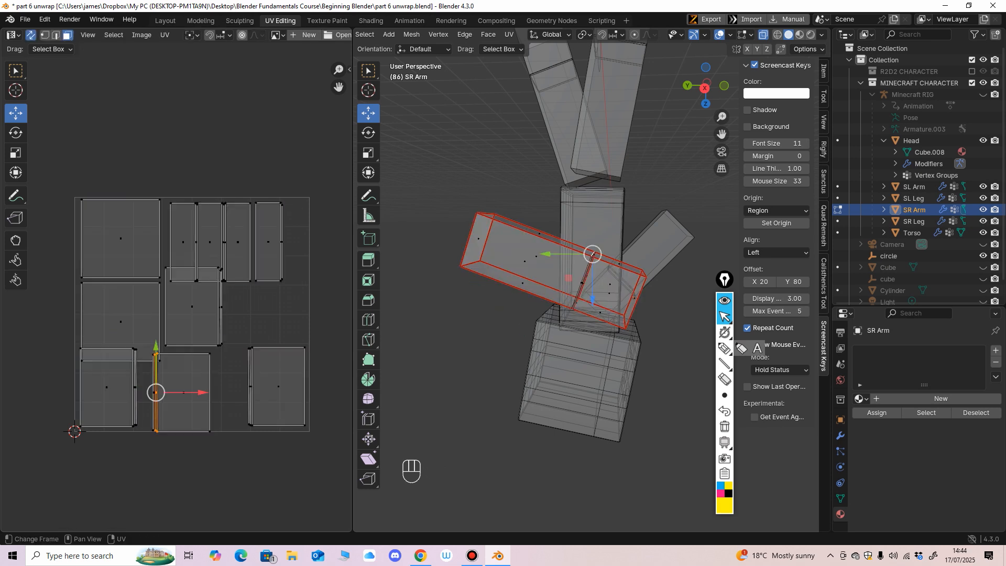
pyautogui.click(31, 35)
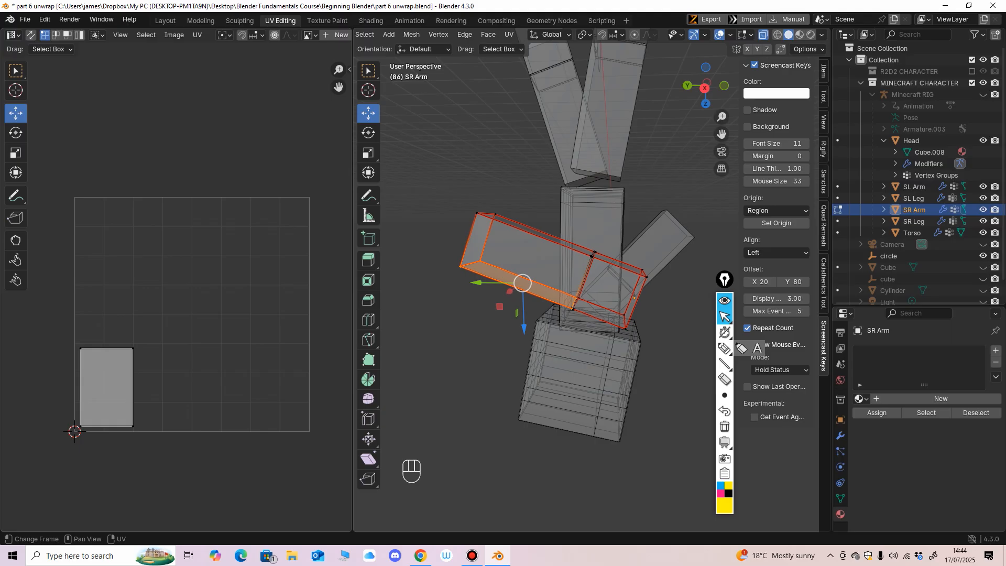
pyautogui.press('a')
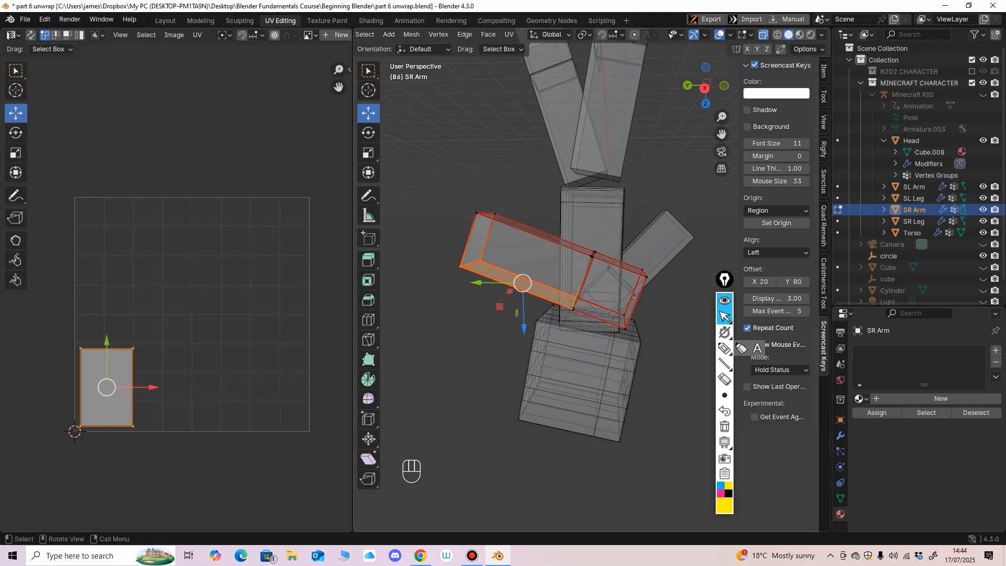
pyautogui.press('a')
# Raise the bottom edge of the middle-row square island and lower the top edge of the rectangle beside it to clear the overlaps.
pyautogui.click(81, 361)
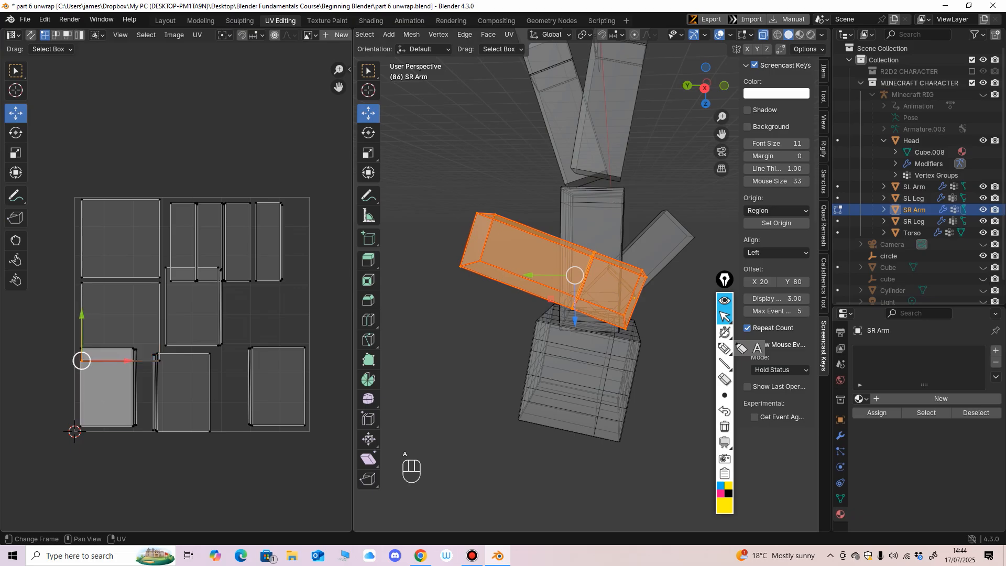
pyautogui.keyDown('shift'); pyautogui.click(159, 360); pyautogui.keyUp('shift')
pyautogui.moveTo(120, 315); pyautogui.dragTo(120, 293)
pyautogui.click(165, 268)
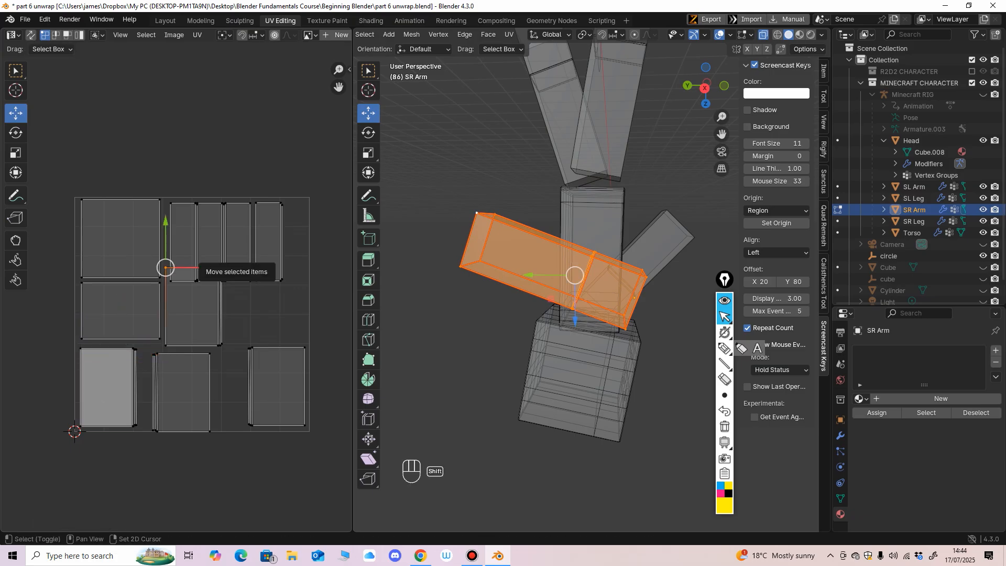
pyautogui.keyDown('shift'); pyautogui.click(219, 268); pyautogui.keyUp('shift')
pyautogui.moveTo(218, 268); pyautogui.dragTo(219, 289)
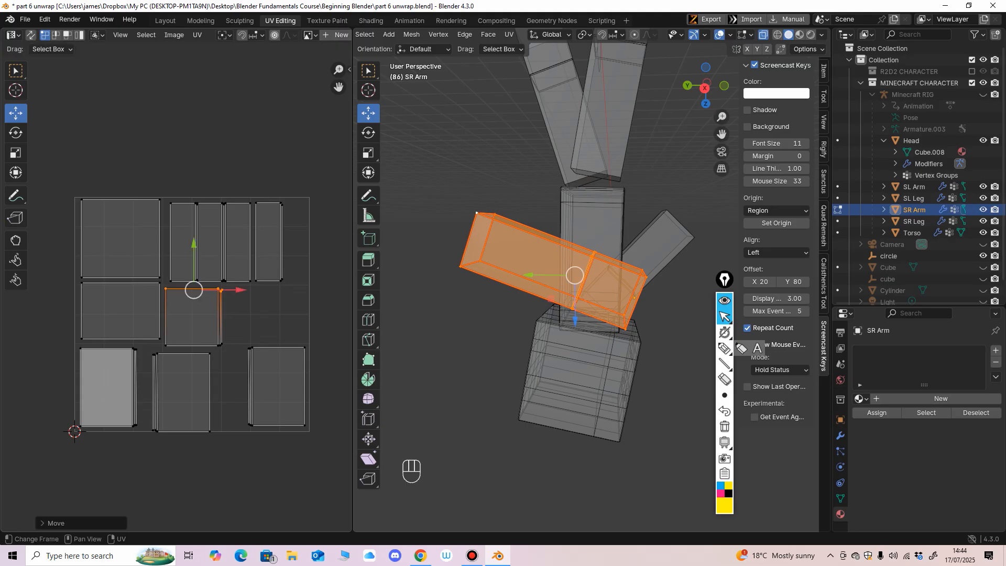
pyautogui.moveTo(219, 289)
pyautogui.mouseDown(button='middle')
pyautogui.moveTo(237, 277)
pyautogui.moveTo(215, 274)
pyautogui.mouseUp(button='middle')
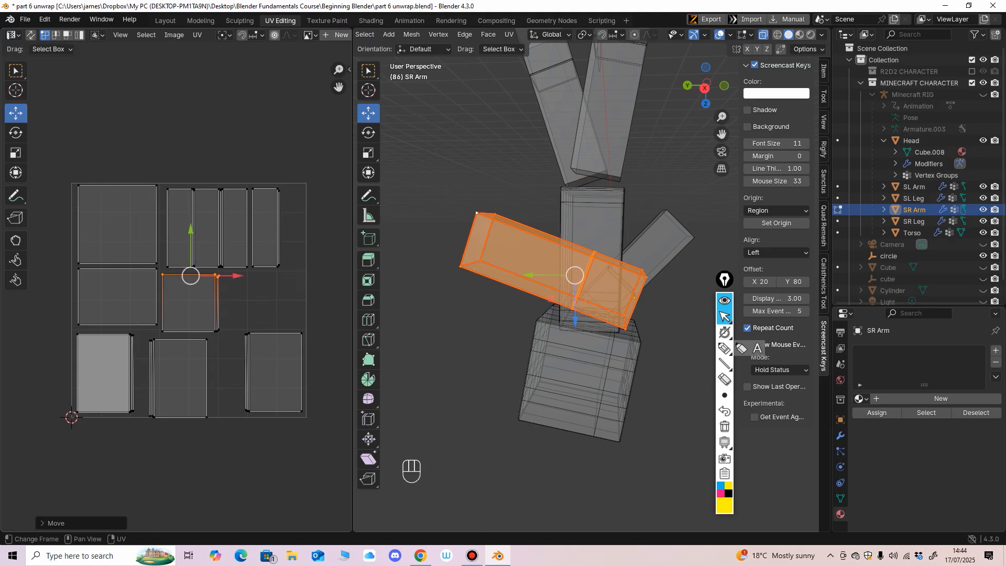
# Shift the two rightmost narrow islands in the top row slightly to the right to leave a gap.
pyautogui.moveTo(296, 156); pyautogui.dragTo(221, 273)
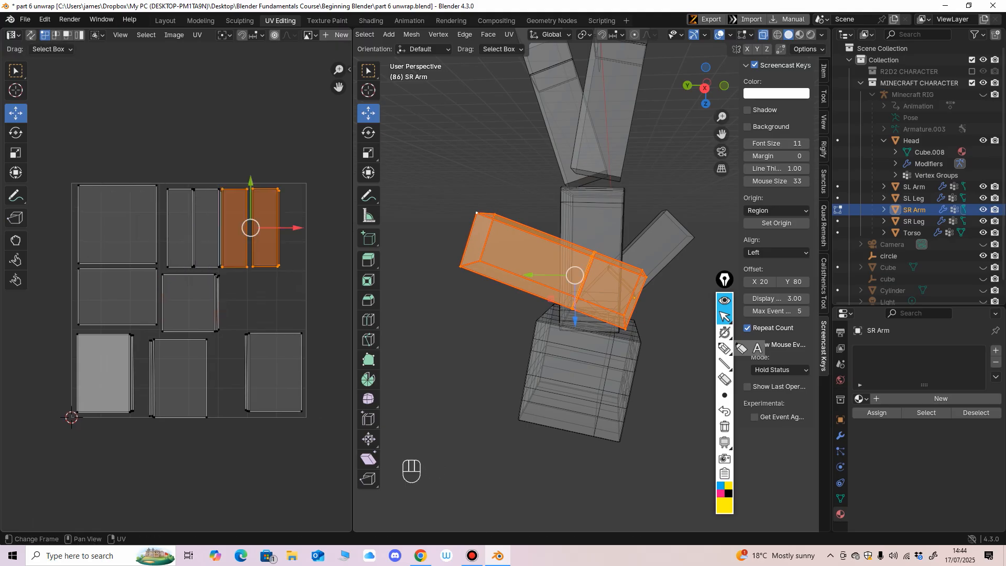
pyautogui.hotkey('ctrl', 'z')
pyautogui.hotkey('ctrl', 'l')
pyautogui.moveTo(293, 227); pyautogui.dragTo(302, 227)
# Lower the top edges of the two middle-row UV islands slightly and select the whole top row of islands.
pyautogui.moveTo(69, 265); pyautogui.dragTo(217, 301)
pyautogui.moveTo(149, 227); pyautogui.dragTo(148, 236)
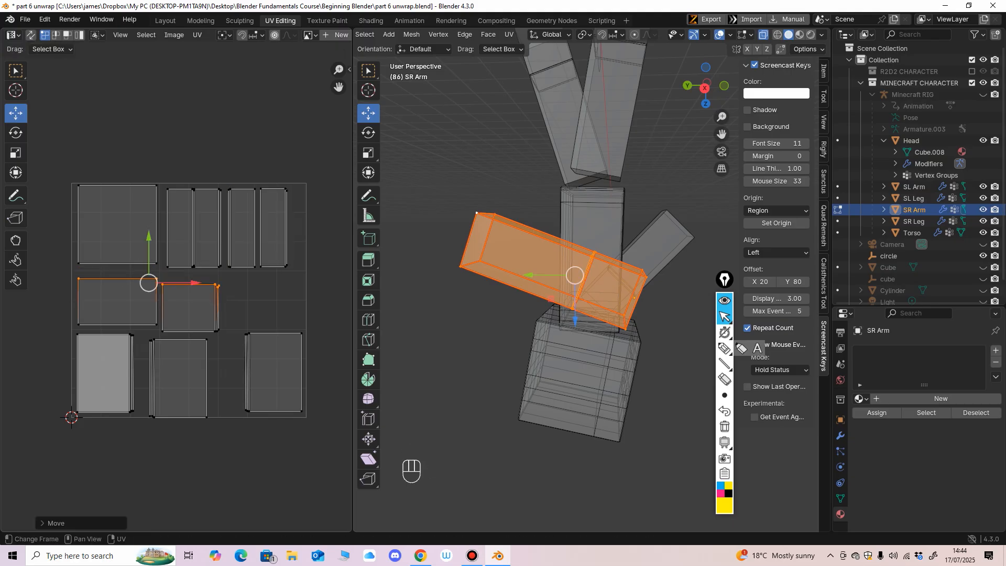
pyautogui.moveTo(57, 137); pyautogui.dragTo(323, 275)
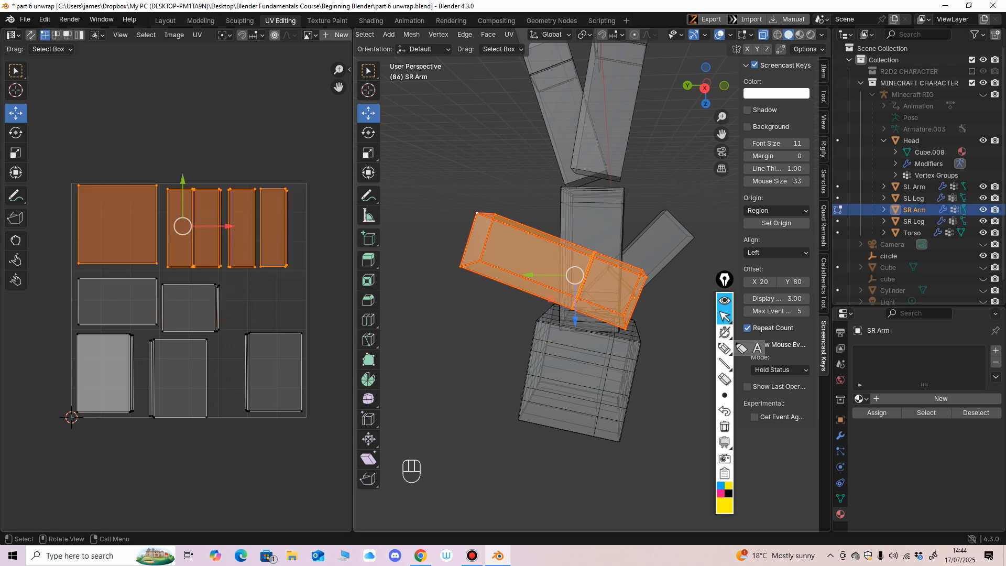
pyautogui.hotkey('ctrl', 'l')
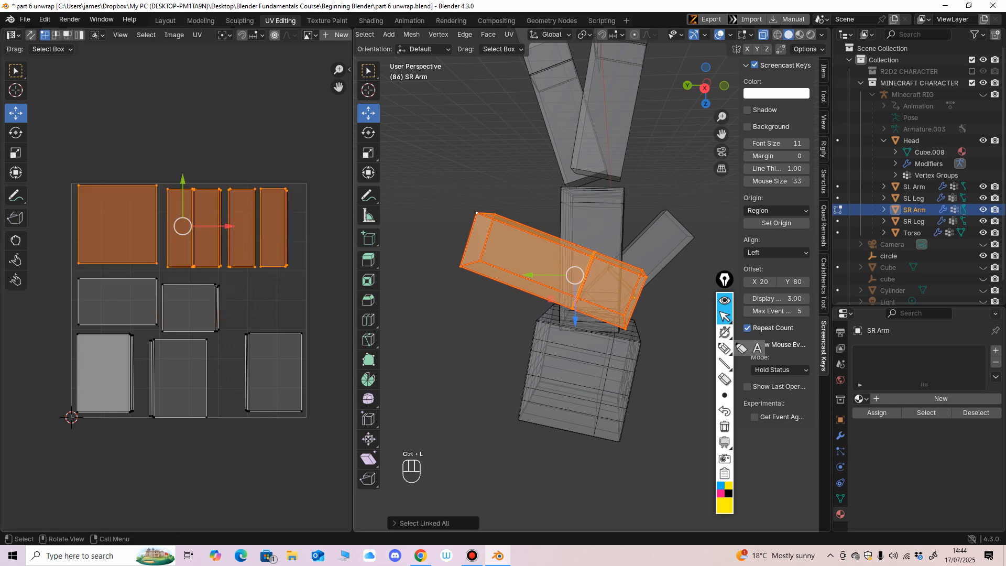
pyautogui.click(643, 274)
pyautogui.hotkey('ctrl', 'l')
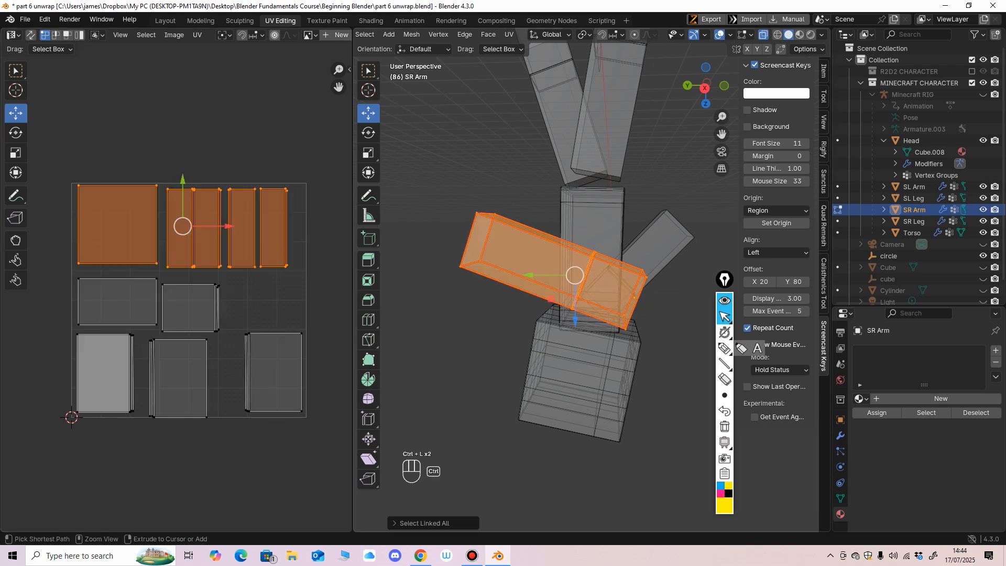
# Enlarge the 3D viewport, return the right arm to Object Mode and select the character's left arm.
pyautogui.moveTo(644, 274); pyautogui.dragTo(637, 291, button='middle')
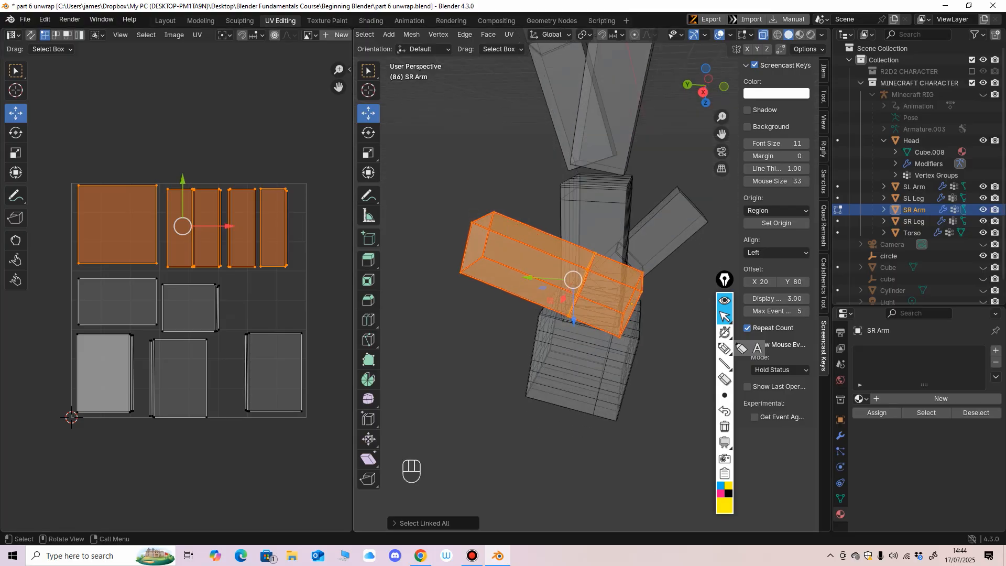
pyautogui.moveTo(189, 300); pyautogui.dragTo(184, 278, button='middle')
pyautogui.moveTo(637, 291); pyautogui.dragTo(529, 265, button='middle')
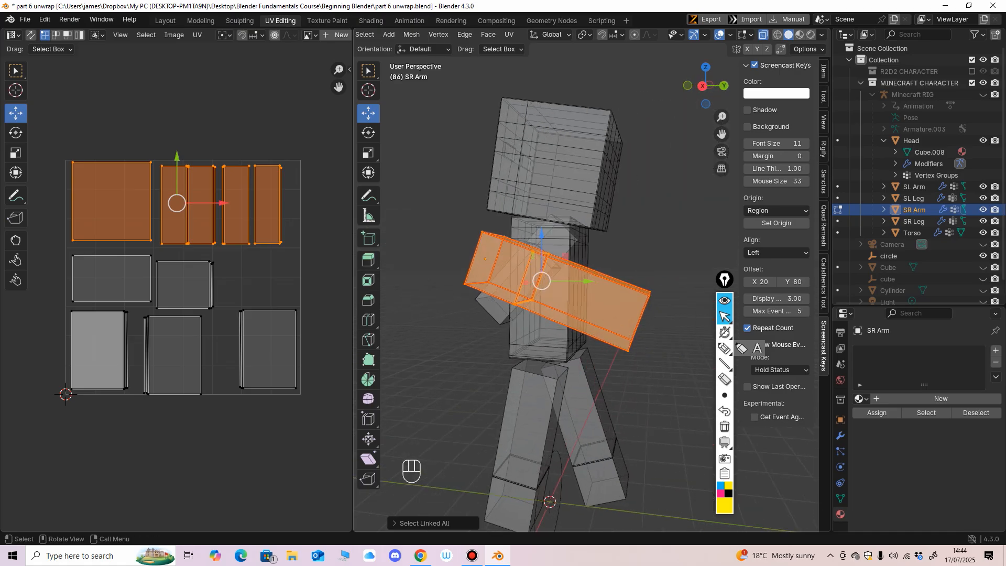
pyautogui.moveTo(353, 262); pyautogui.dragTo(321, 262)
pyautogui.moveTo(524, 273); pyautogui.dragTo(419, 251, button='middle')
pyautogui.scroll(5, 391, 34)
pyautogui.click(375, 35)
pyautogui.click(382, 47)
pyautogui.moveTo(576, 235); pyautogui.dragTo(531, 233, button='middle')
pyautogui.click(636, 264)
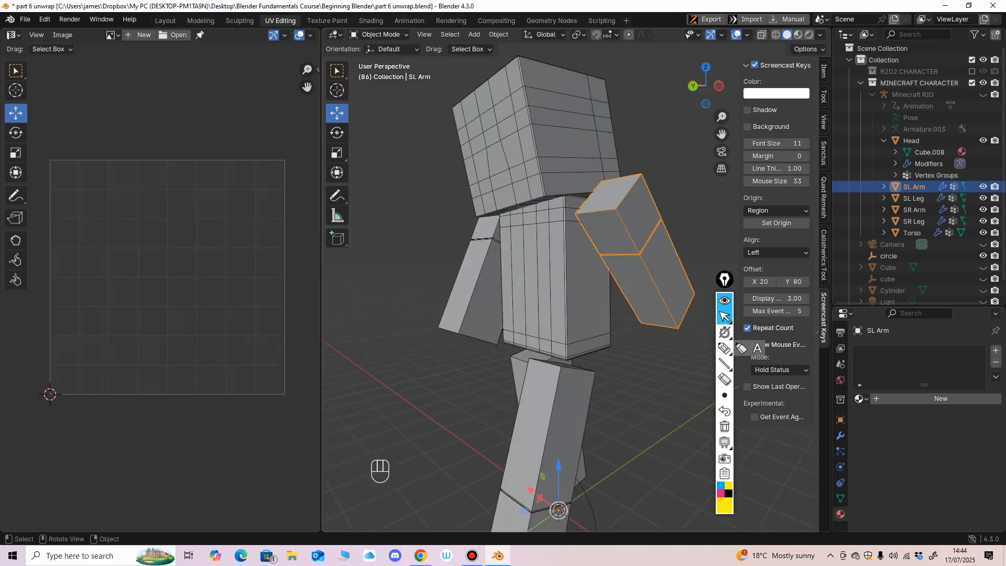
pyautogui.moveTo(637, 264)
pyautogui.keyDown('shift'); pyautogui.mouseDown(button='middle')
pyautogui.moveTo(588, 255)
pyautogui.moveTo(629, 271)
pyautogui.mouseUp(button='middle'); pyautogui.keyUp('shift')
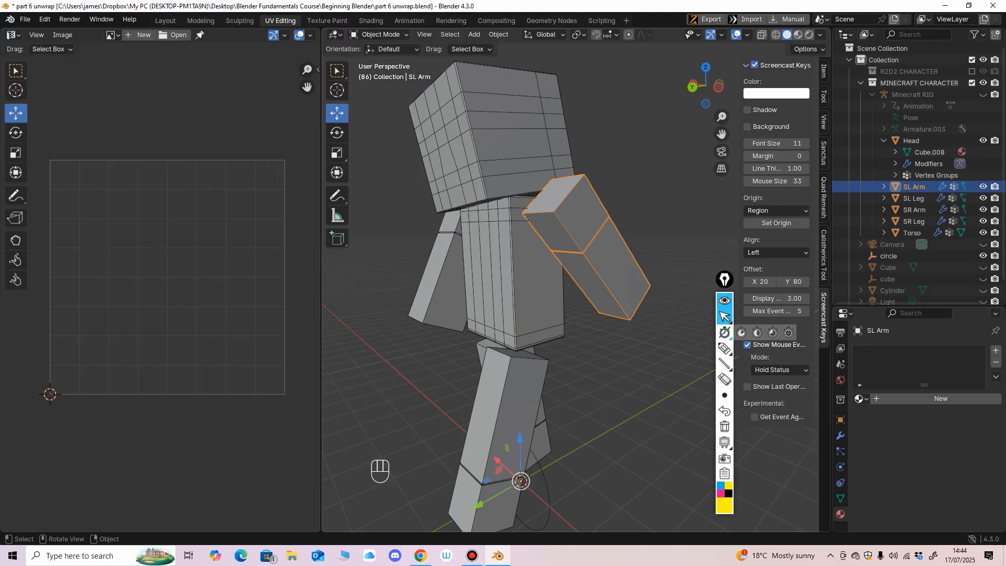
# Annotate the left arm's upper section as 1m and its lower section as 2m on screen, and erase the notes.
pyautogui.click(724, 347)
pyautogui.moveTo(580, 202); pyautogui.dragTo(580, 225)
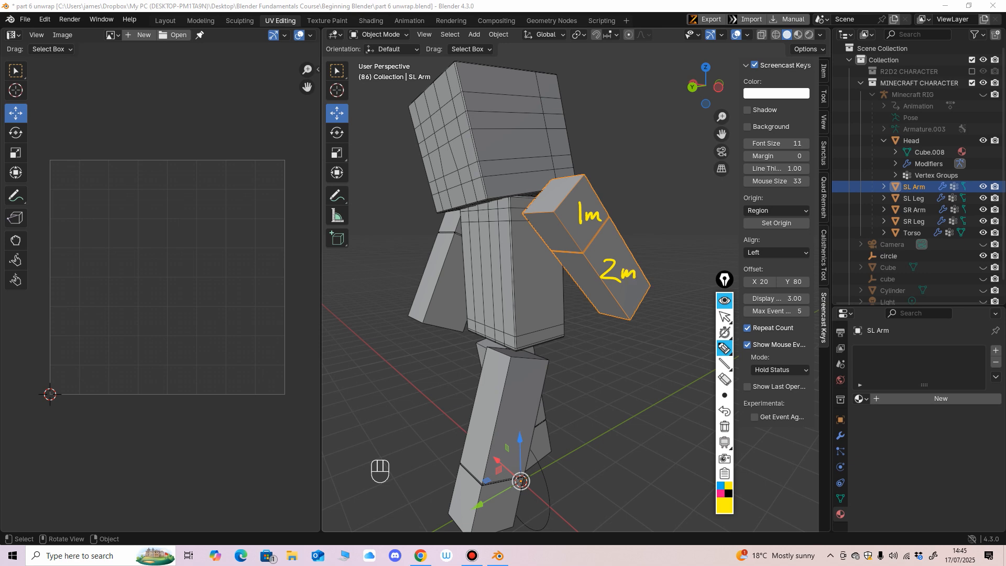
pyautogui.click(725, 316)
pyautogui.moveTo(724, 332)
pyautogui.click(380, 34)
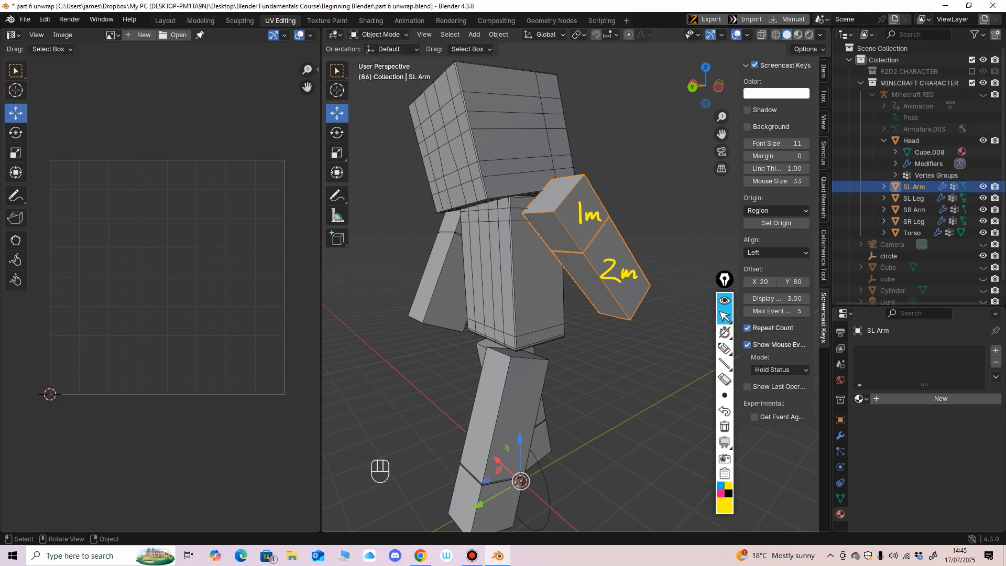
pyautogui.scroll(-2, 576, 296)
pyautogui.click(725, 378)
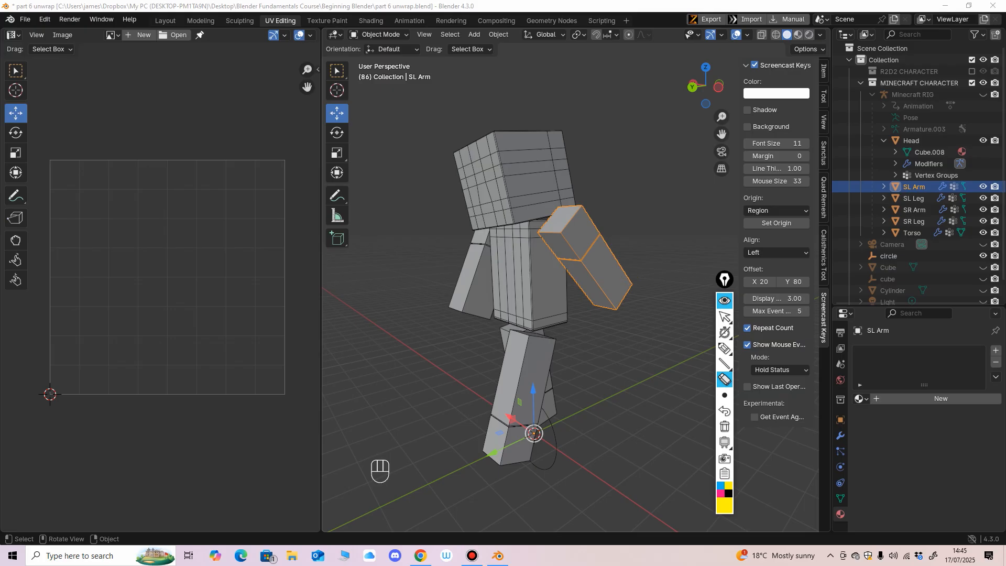
pyautogui.click(724, 317)
# Select the character's two legs in turn and examine their upper and lower sections from the front.
pyautogui.moveTo(523, 293)
pyautogui.mouseDown(button='middle')
pyautogui.moveTo(665, 296)
pyautogui.moveTo(726, 330)
pyautogui.moveTo(650, 359)
pyautogui.mouseUp(button='middle')
pyautogui.scroll(-2, 610, 296)
pyautogui.moveTo(649, 359)
pyautogui.keyDown('ctrl'); pyautogui.mouseDown(button='middle')
pyautogui.moveTo(649, 327)
pyautogui.moveTo(615, 327)
pyautogui.mouseUp(button='middle'); pyautogui.keyUp('ctrl')
pyautogui.moveTo(616, 327)
pyautogui.keyDown('shift'); pyautogui.mouseDown(button='middle')
pyautogui.moveTo(626, 254)
pyautogui.moveTo(647, 254)
pyautogui.mouseUp(button='middle'); pyautogui.keyUp('shift')
pyautogui.keyDown('ctrl'); pyautogui.moveTo(647, 254); pyautogui.dragTo(647, 206, button='middle'); pyautogui.keyUp('ctrl')
pyautogui.click(513, 340)
pyautogui.click(547, 366)
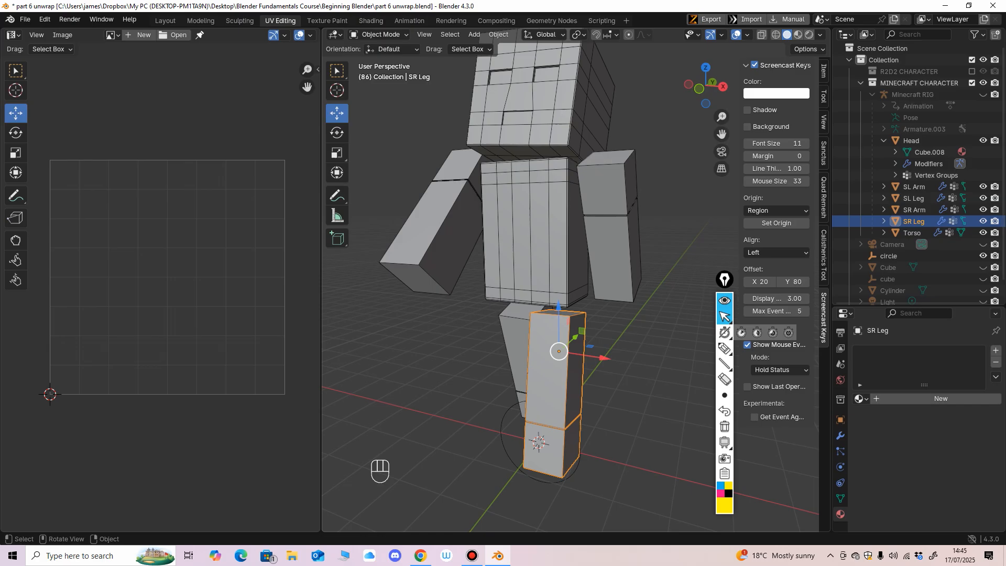
pyautogui.click(514, 340)
pyautogui.click(547, 366)
pyautogui.click(513, 341)
pyautogui.click(547, 367)
pyautogui.moveTo(547, 366)
pyautogui.mouseDown(button='middle')
pyautogui.moveTo(576, 353)
pyautogui.moveTo(576, 335)
pyautogui.moveTo(552, 335)
pyautogui.moveTo(536, 371)
pyautogui.mouseUp(button='middle')
pyautogui.keyDown('ctrl'); pyautogui.moveTo(535, 371); pyautogui.dragTo(538, 335, button='middle'); pyautogui.keyUp('ctrl')
pyautogui.keyDown('ctrl'); pyautogui.moveTo(539, 335); pyautogui.dragTo(539, 347, button='middle'); pyautogui.keyUp('ctrl')
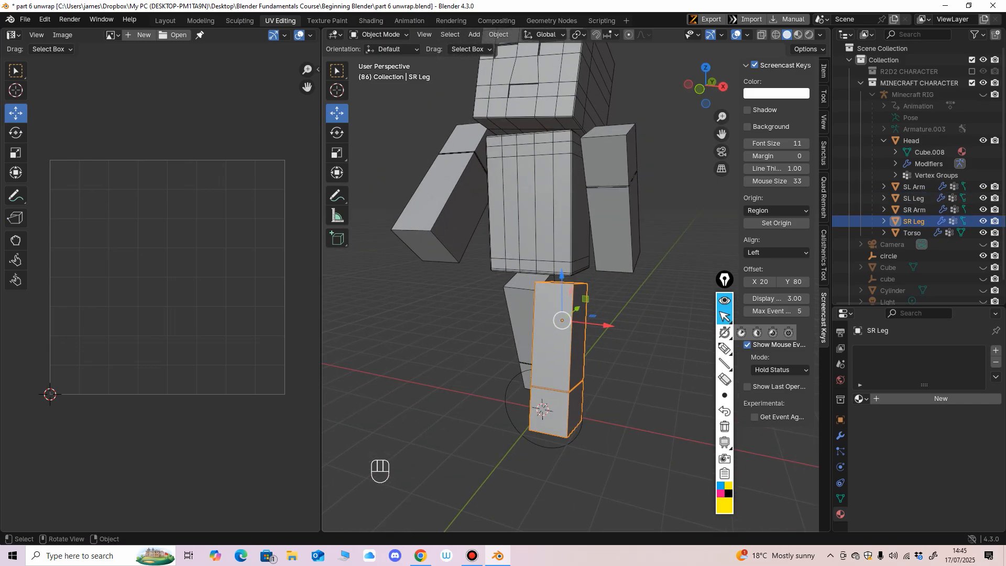
# Mark the right arm's sections and the right leg's lower section with on-screen lines and S labels, and erase the marks.
pyautogui.click(607, 209)
pyautogui.click(724, 348)
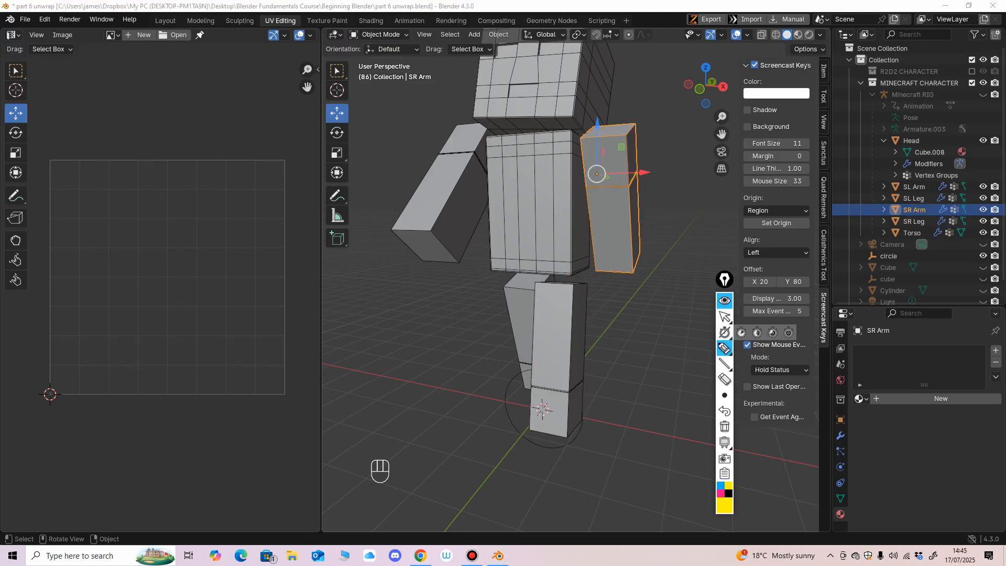
pyautogui.moveTo(579, 137); pyautogui.dragTo(644, 129)
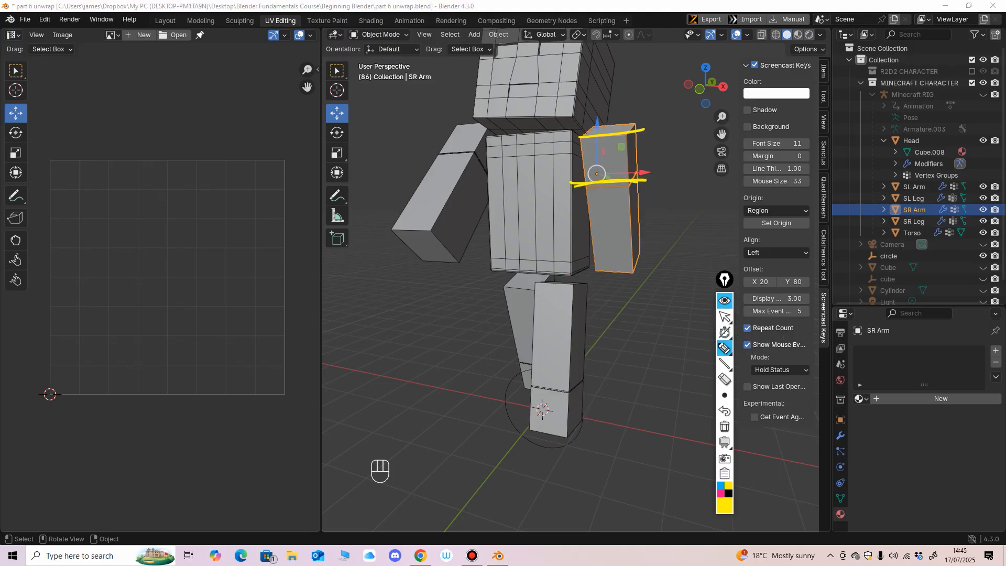
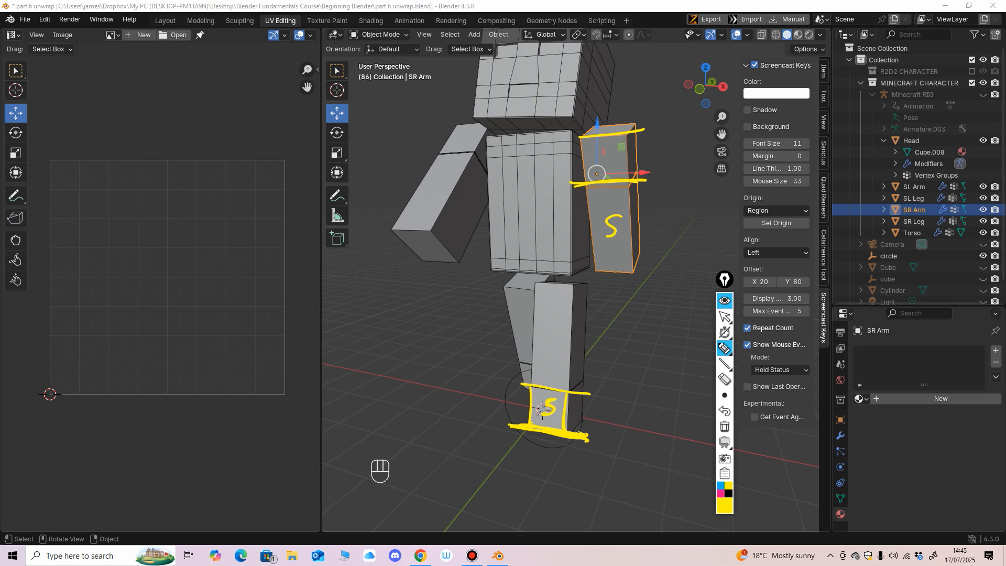
pyautogui.click(724, 316)
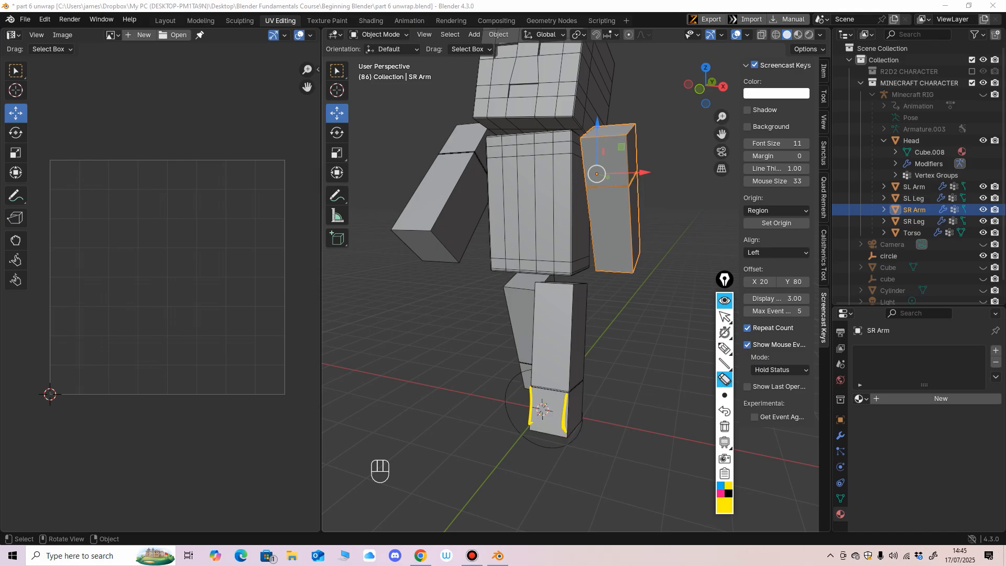
pyautogui.click(725, 316)
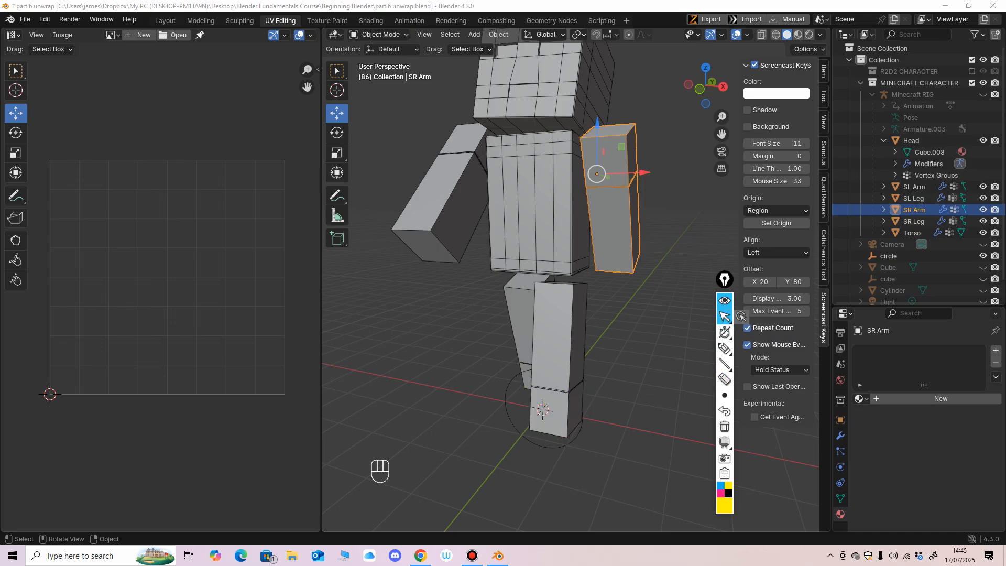
# Select the torso, widen the 3D viewport and isolate the torso in local view.
pyautogui.click(547, 209)
pyautogui.keyDown('shift'); pyautogui.moveTo(610, 184); pyautogui.dragTo(599, 246, button='middle'); pyautogui.keyUp('shift')
pyautogui.keyDown('ctrl'); pyautogui.moveTo(598, 277); pyautogui.dragTo(598, 251, button='middle'); pyautogui.keyUp('ctrl')
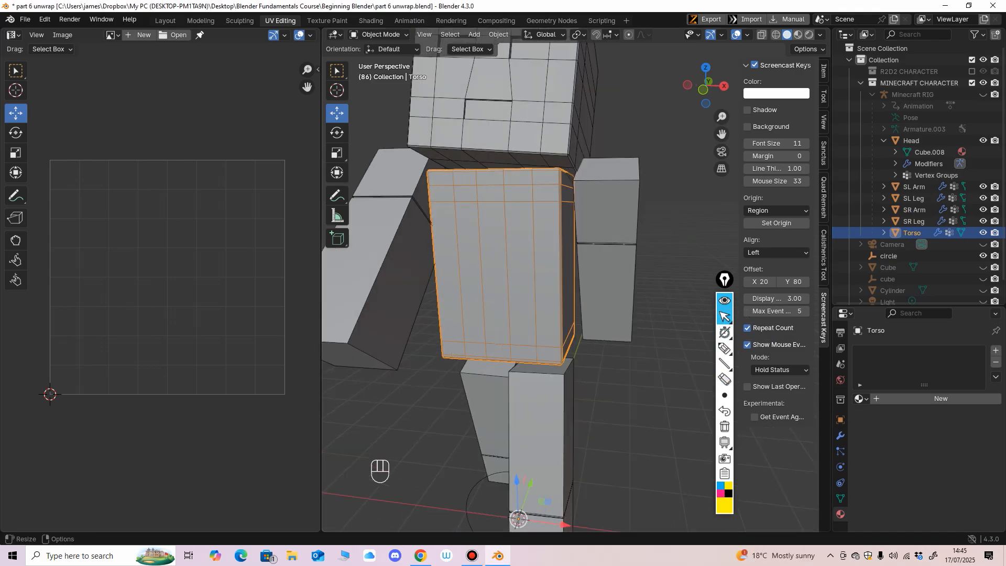
pyautogui.moveTo(321, 262); pyautogui.dragTo(254, 262)
pyautogui.moveTo(471, 252); pyautogui.dragTo(502, 253, button='middle')
pyautogui.keyDown('ctrl'); pyautogui.moveTo(503, 254); pyautogui.dragTo(503, 304, button='middle'); pyautogui.keyUp('ctrl')
pyautogui.moveTo(503, 304); pyautogui.dragTo(314, 306, button='middle')
pyautogui.keyDown('ctrl'); pyautogui.moveTo(315, 306); pyautogui.dragTo(471, 298, button='middle'); pyautogui.keyUp('ctrl')
pyautogui.press('/')
pyautogui.moveTo(471, 299); pyautogui.dragTo(586, 304, button='middle')
# Switch the torso to Edit Mode with edge selection.
pyautogui.click(313, 34)
pyautogui.click(313, 60)
pyautogui.click(354, 34)
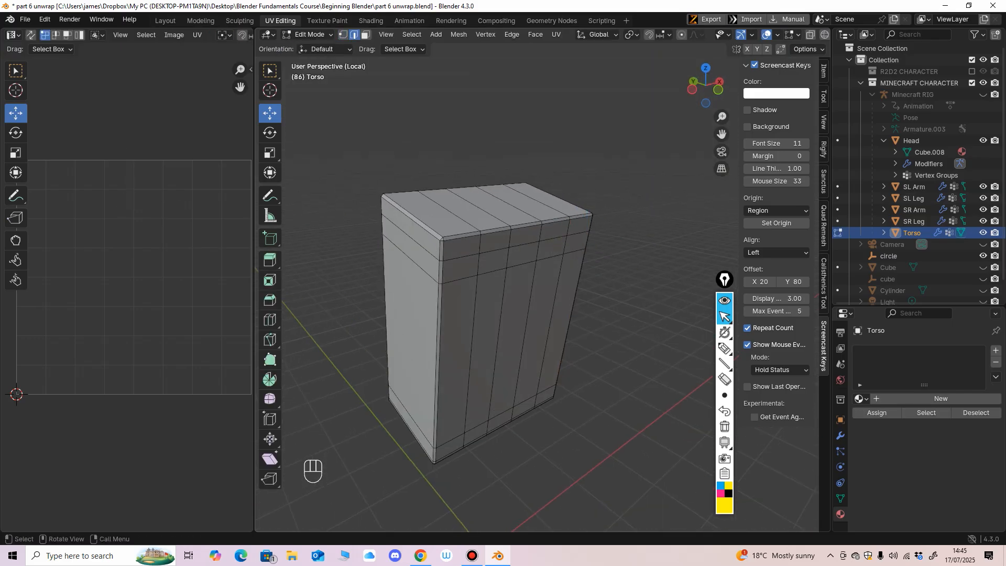
# Select the edge loop bordering one broad face of the torso, starting from its vertical corner edge.
pyautogui.moveTo(471, 293); pyautogui.dragTo(418, 313, button='middle')
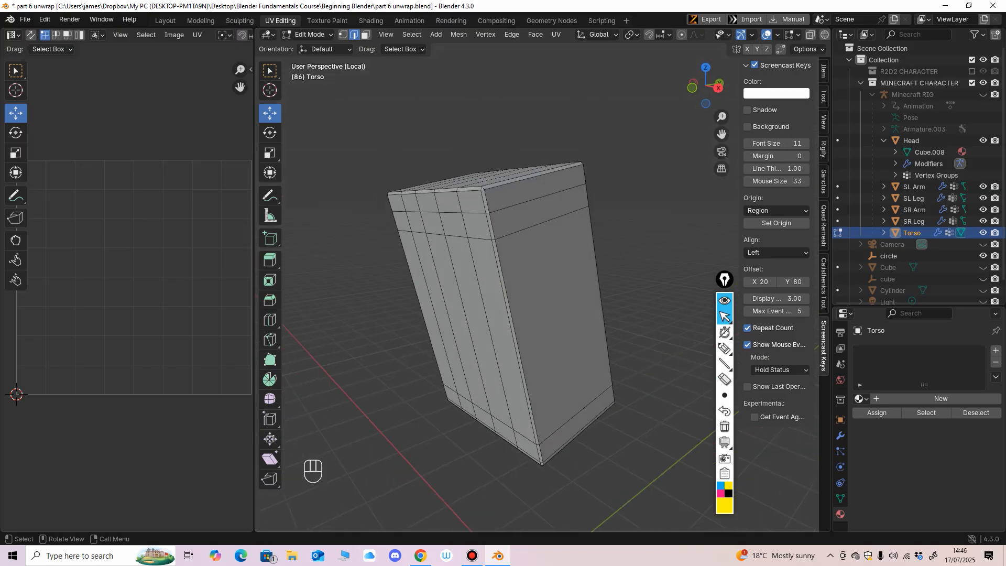
pyautogui.click(519, 349)
pyautogui.click(412, 34)
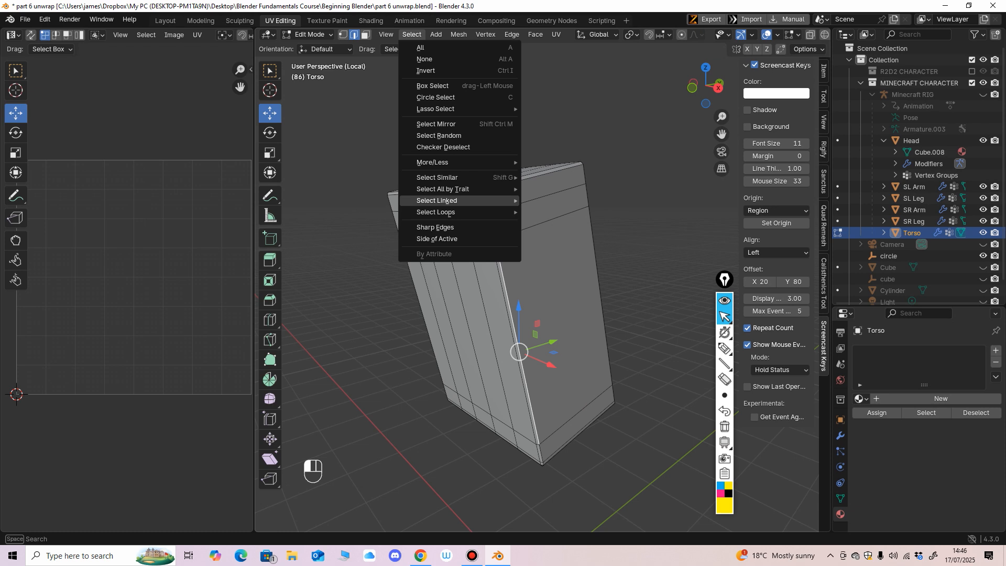
pyautogui.moveTo(471, 211)
pyautogui.click(556, 211)
# Extend the selection with the edge loop bordering the opposite broad face of the torso.
pyautogui.moveTo(524, 262); pyautogui.dragTo(343, 346, button='middle')
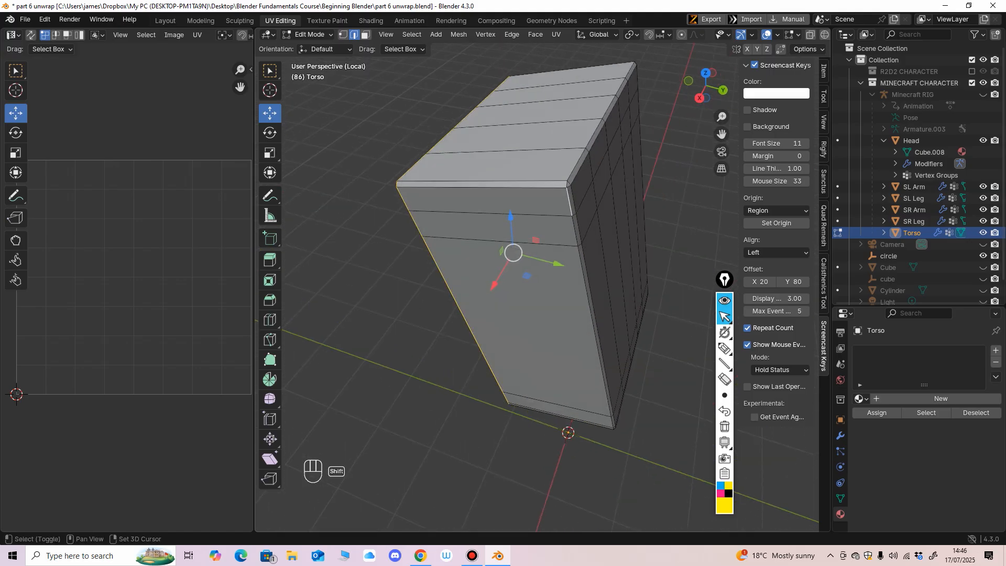
pyautogui.click(411, 34)
pyautogui.moveTo(436, 212)
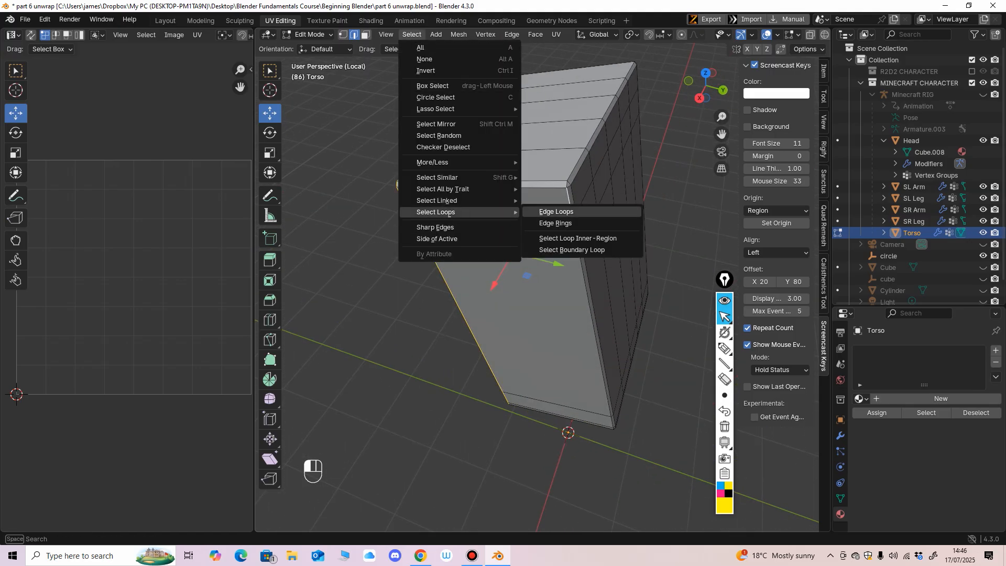
pyautogui.click(550, 212)
pyautogui.moveTo(550, 212); pyautogui.dragTo(532, 178, button='middle')
# Add the four short side edges linking the two loops at the torso's top and bottom to the selection.
pyautogui.moveTo(451, 402); pyautogui.dragTo(564, 407, button='middle')
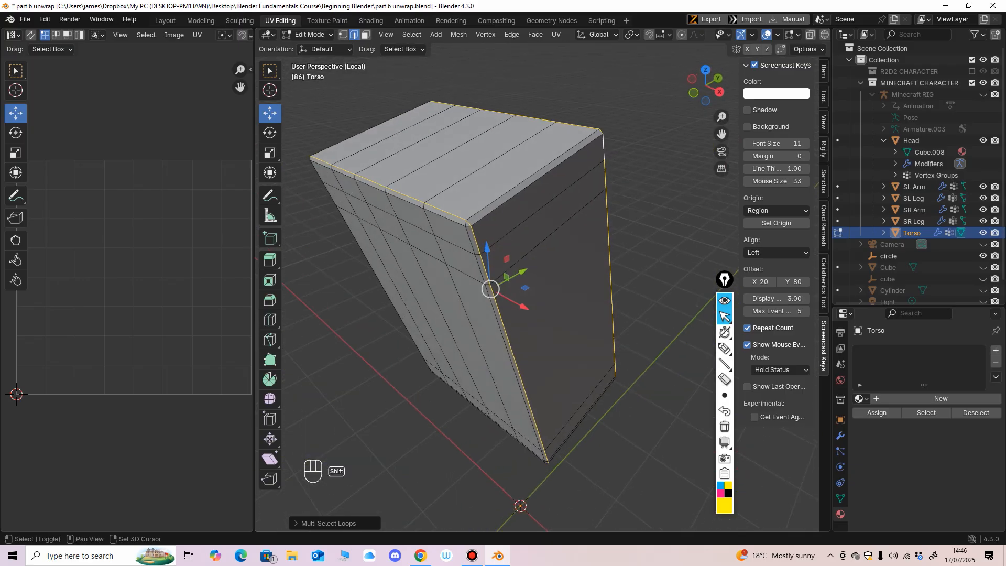
pyautogui.keyDown('shift'); pyautogui.click(535, 176); pyautogui.keyUp('shift')
pyautogui.moveTo(535, 178); pyautogui.dragTo(621, 168, button='middle')
pyautogui.keyDown('shift'); pyautogui.click(393, 209); pyautogui.keyUp('shift')
pyautogui.moveTo(394, 208); pyautogui.dragTo(398, 173, button='middle')
pyautogui.keyDown('shift'); pyautogui.click(348, 302); pyautogui.keyUp('shift')
pyautogui.moveTo(367, 273); pyautogui.dragTo(317, 246, button='middle')
pyautogui.keyDown('shift'); pyautogui.click(579, 309); pyautogui.keyUp('shift')
# Mark the selected torso edges as seams and select the whole torso mesh.
pyautogui.moveTo(579, 309); pyautogui.dragTo(537, 466, button='middle')
pyautogui.rightClick(552, 236)
pyautogui.click(545, 393)
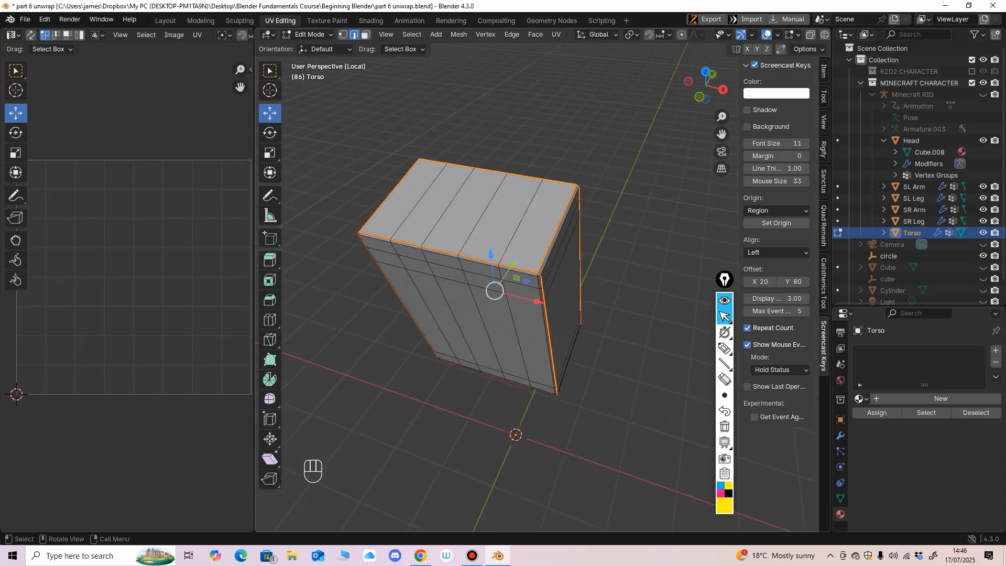
pyautogui.moveTo(545, 393); pyautogui.dragTo(518, 356, button='middle')
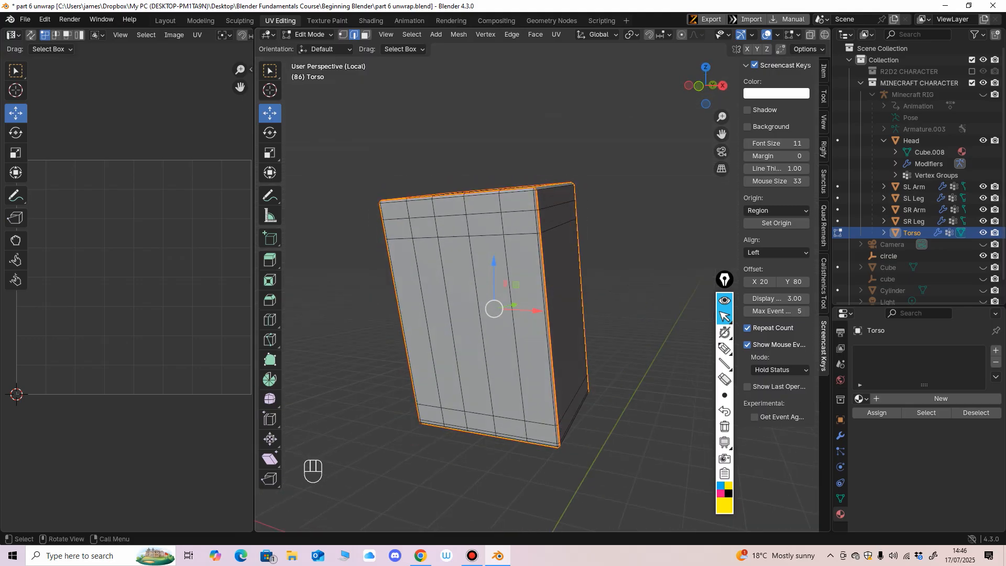
pyautogui.press('a')
# Project the torso's UVs from the current view.
pyautogui.press('u')
pyautogui.moveTo(510, 322)
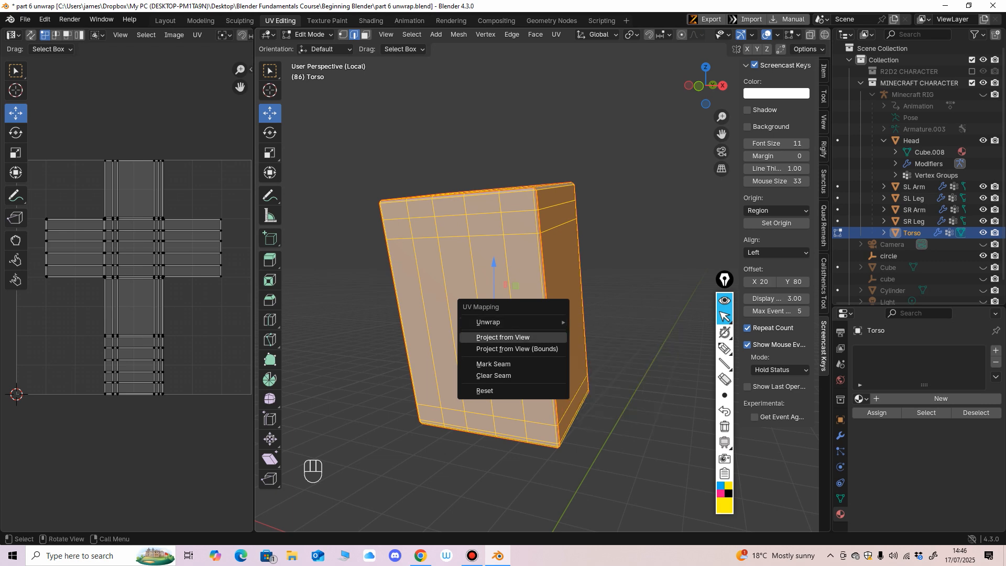
pyautogui.click(502, 337)
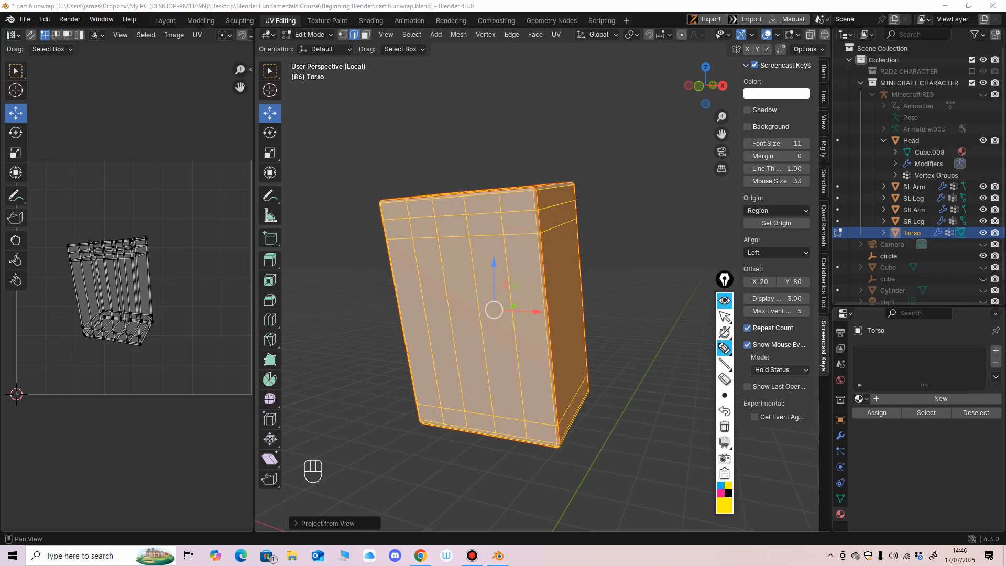
# Trace matching edges on the torso and its UV projection with on-screen marks, and hatch the torso's front face.
pyautogui.moveTo(379, 204)
pyautogui.mouseDown()
pyautogui.moveTo(412, 413)
pyautogui.moveTo(511, 447)
pyautogui.mouseUp()
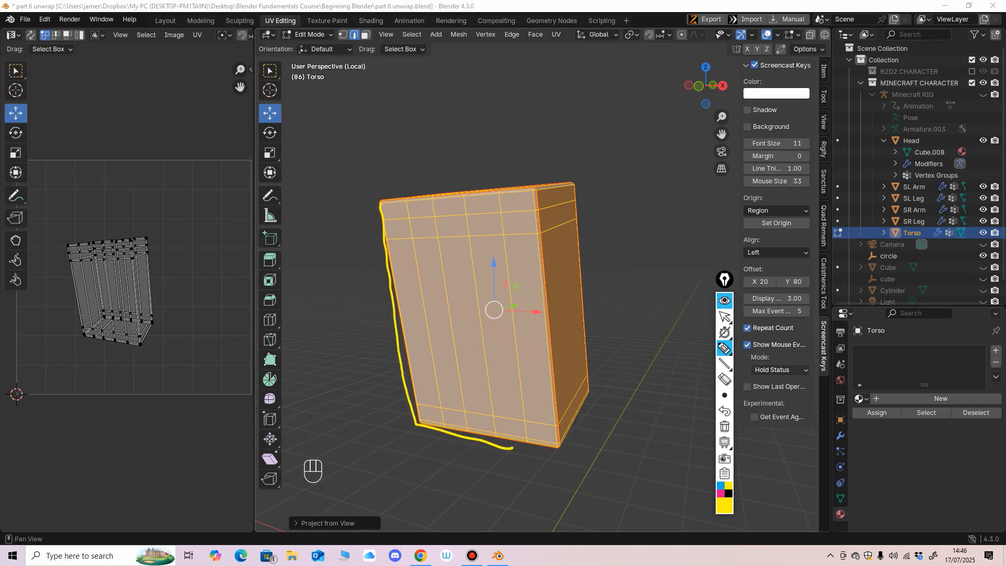
pyautogui.moveTo(68, 240)
pyautogui.mouseDown()
pyautogui.moveTo(84, 331)
pyautogui.moveTo(140, 343)
pyautogui.mouseUp()
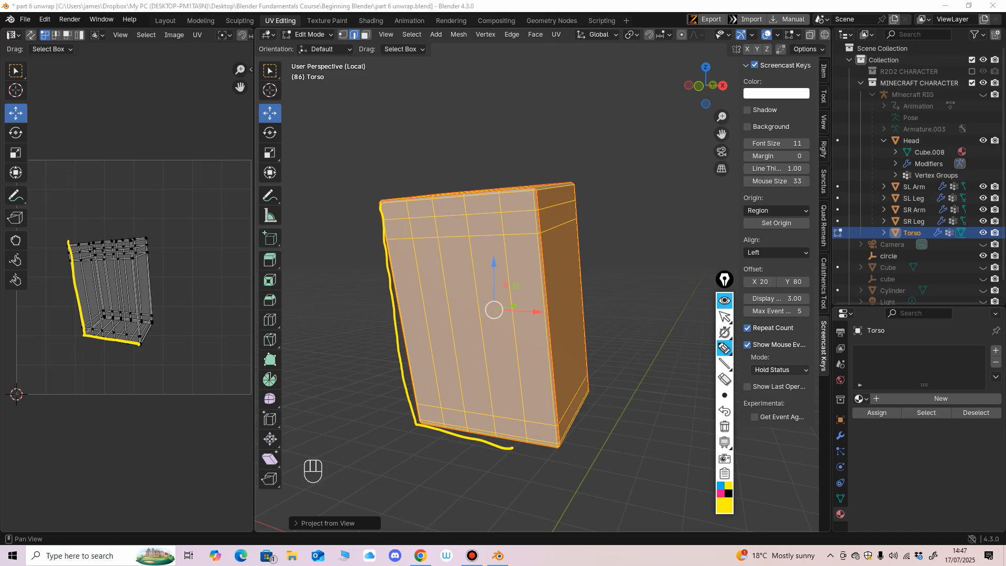
pyautogui.moveTo(382, 211)
pyautogui.mouseDown()
pyautogui.moveTo(417, 421)
pyautogui.moveTo(558, 448)
pyautogui.moveTo(466, 434)
pyautogui.moveTo(411, 319)
pyautogui.moveTo(384, 198)
pyautogui.moveTo(411, 421)
pyautogui.moveTo(533, 204)
pyautogui.mouseUp()
pyautogui.moveTo(406, 224); pyautogui.dragTo(536, 216)
pyautogui.moveTo(400, 241); pyautogui.dragTo(535, 235)
pyautogui.moveTo(411, 258); pyautogui.dragTo(547, 258)
pyautogui.moveTo(395, 280); pyautogui.dragTo(530, 277)
pyautogui.moveTo(413, 298); pyautogui.dragTo(548, 300)
pyautogui.moveTo(404, 317); pyautogui.dragTo(548, 323)
pyautogui.moveTo(415, 338); pyautogui.dragTo(556, 346)
pyautogui.moveTo(406, 362); pyautogui.dragTo(543, 372)
pyautogui.moveTo(386, 396); pyautogui.dragTo(535, 407)
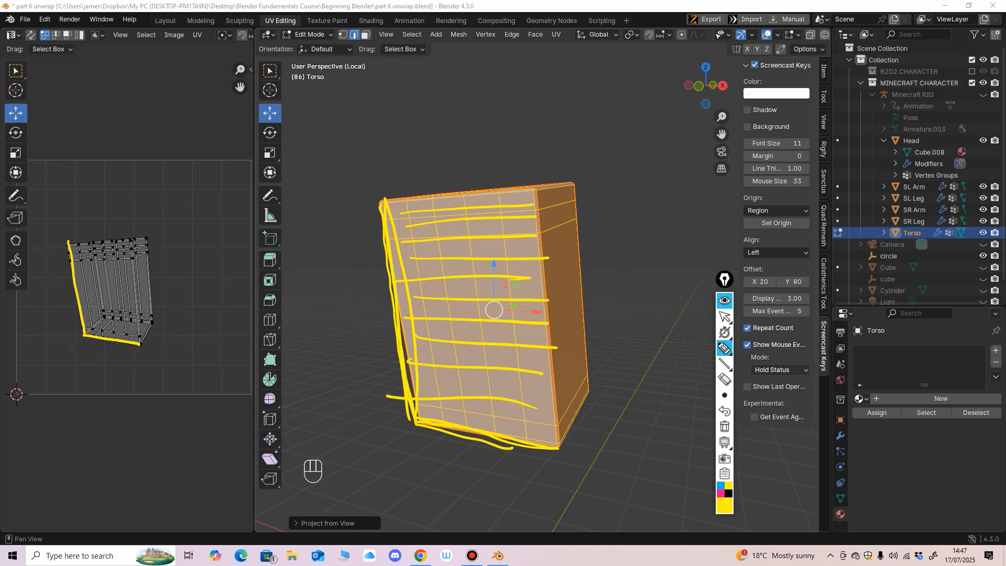
# Undo the view-based UV projection and erase all the on-screen marks.
pyautogui.click(725, 316)
pyautogui.hotkey('ctrl', 'z')
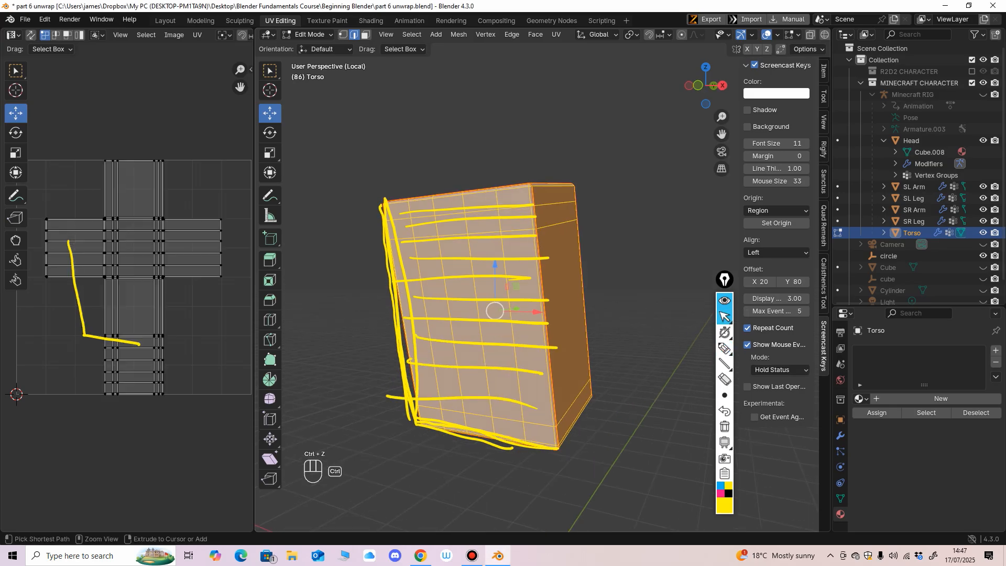
pyautogui.click(725, 379)
pyautogui.moveTo(471, 283)
pyautogui.mouseDown()
pyautogui.moveTo(461, 251)
pyautogui.moveTo(408, 404)
pyautogui.moveTo(73, 293)
pyautogui.mouseUp()
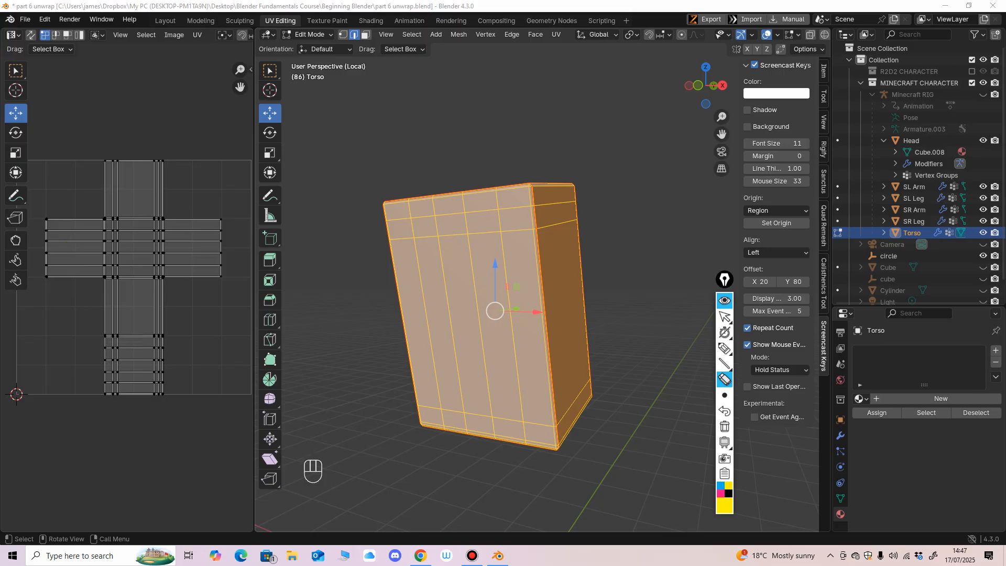
pyautogui.click(725, 316)
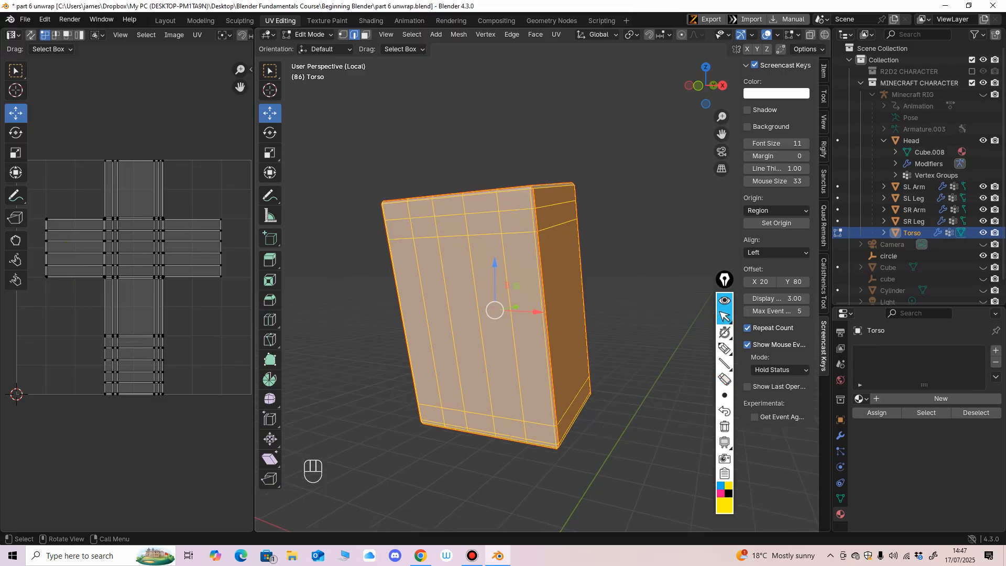
pyautogui.press('u')
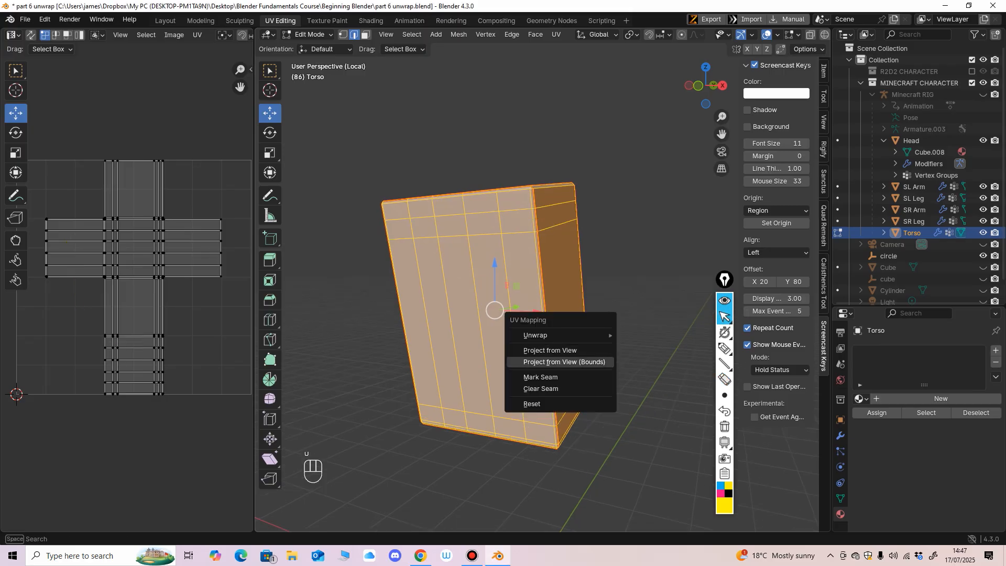
pyautogui.click(549, 350)
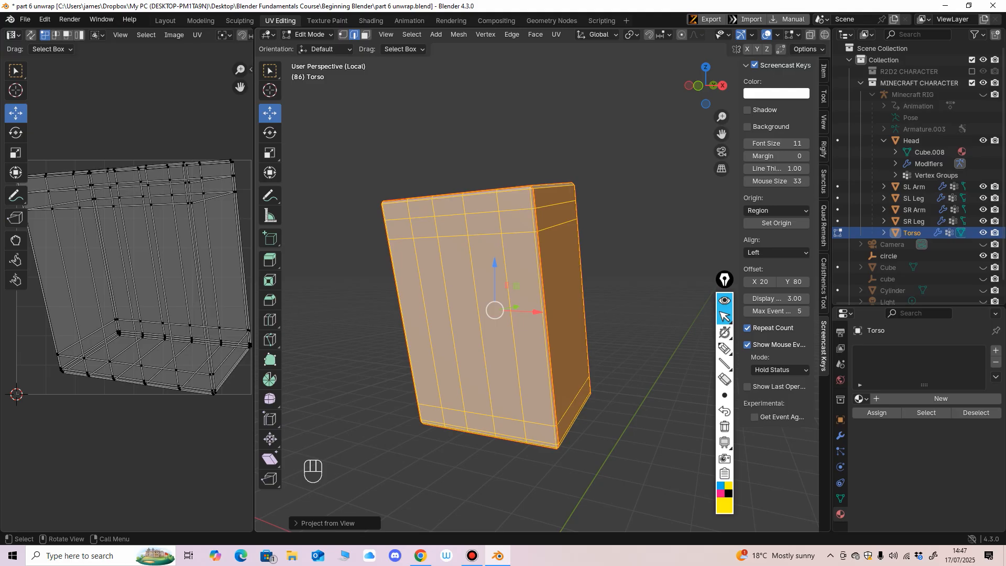
pyautogui.hotkey('ctrl', 'z')
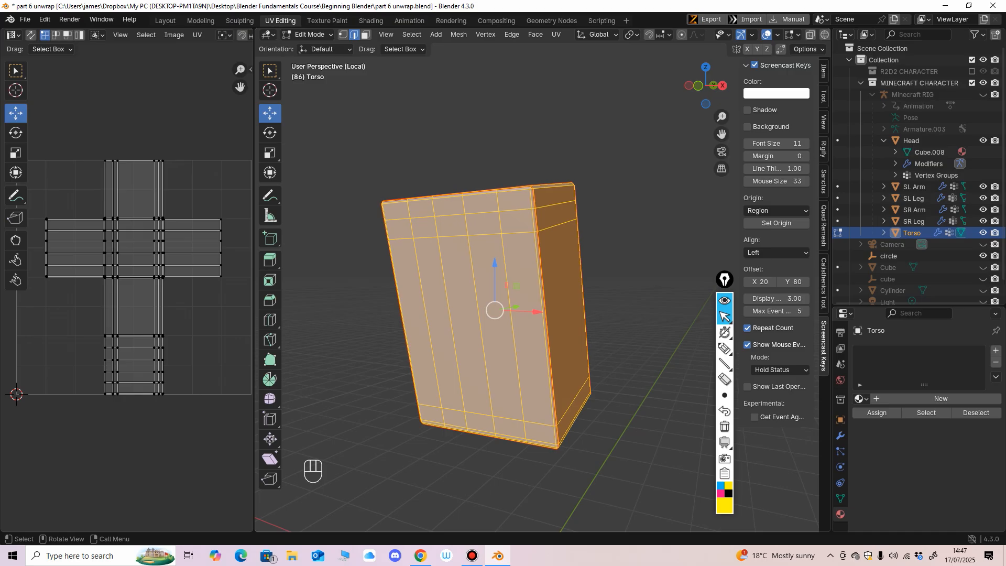
# Unwrap the whole torso with Smart UV Project, keeping the 66° angle limit, scaled margin method and vertical axis-aligned rotation.
pyautogui.press('u')
pyautogui.moveTo(545, 342)
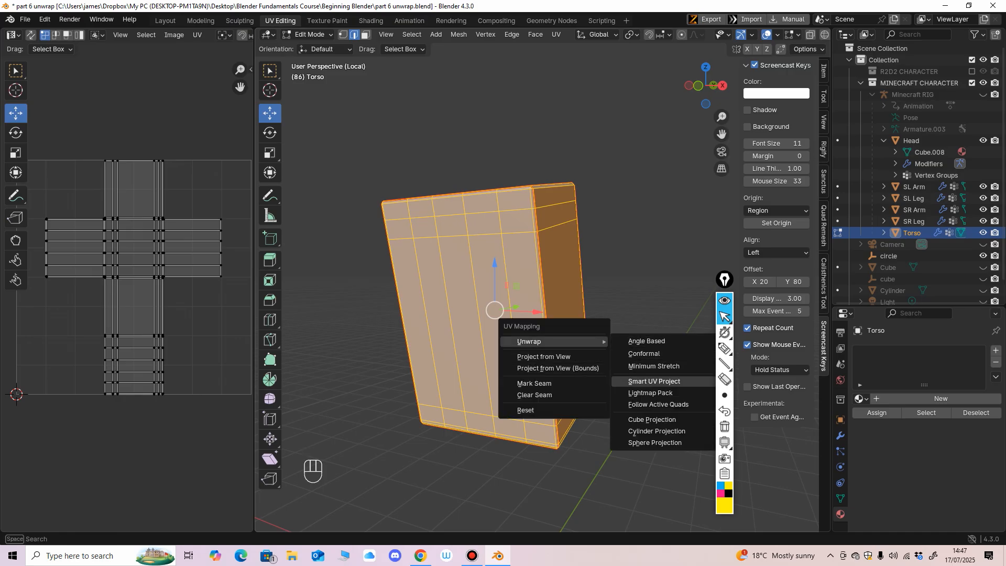
pyautogui.click(655, 381)
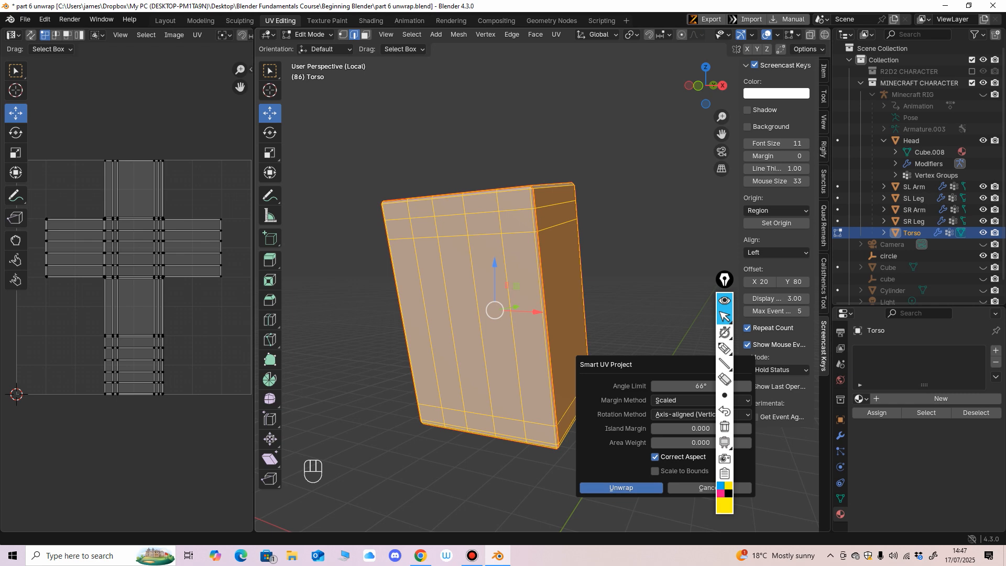
pyautogui.moveTo(628, 363)
pyautogui.mouseDown()
pyautogui.moveTo(589, 338)
pyautogui.moveTo(559, 203)
pyautogui.mouseUp()
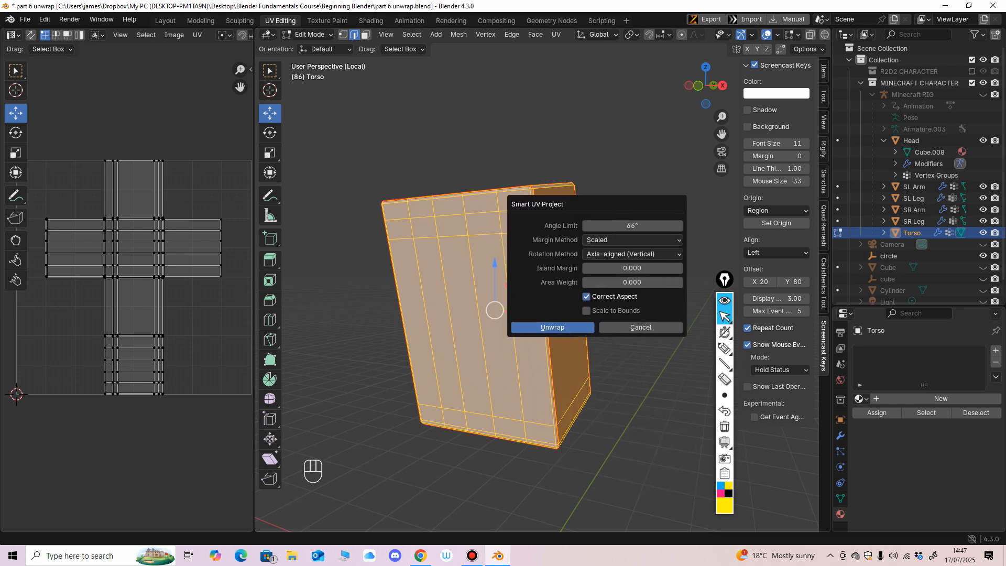
pyautogui.click(552, 327)
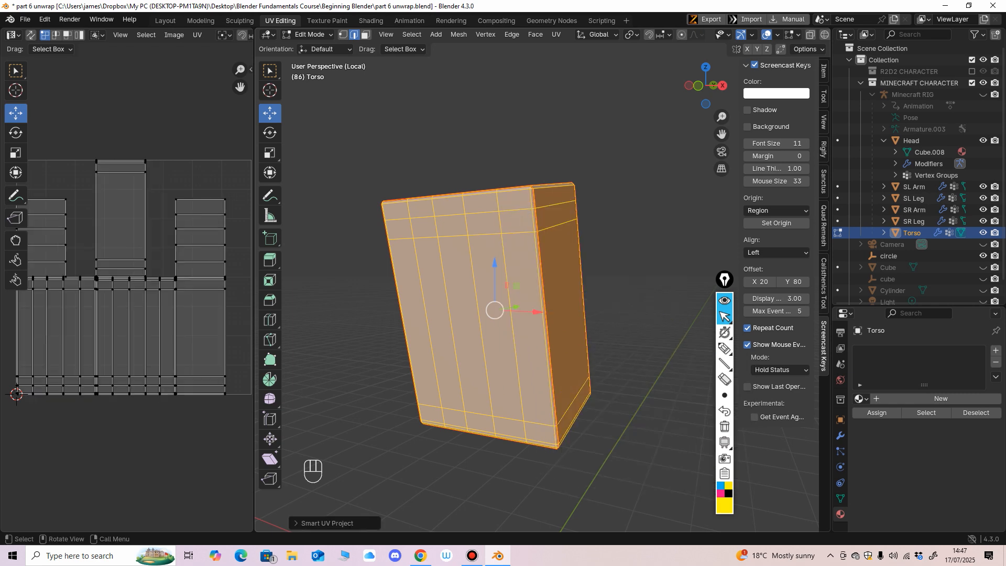
# Widen the UV editor to show the full layout and switch UV selection to island mode.
pyautogui.moveTo(254, 283); pyautogui.dragTo(344, 282)
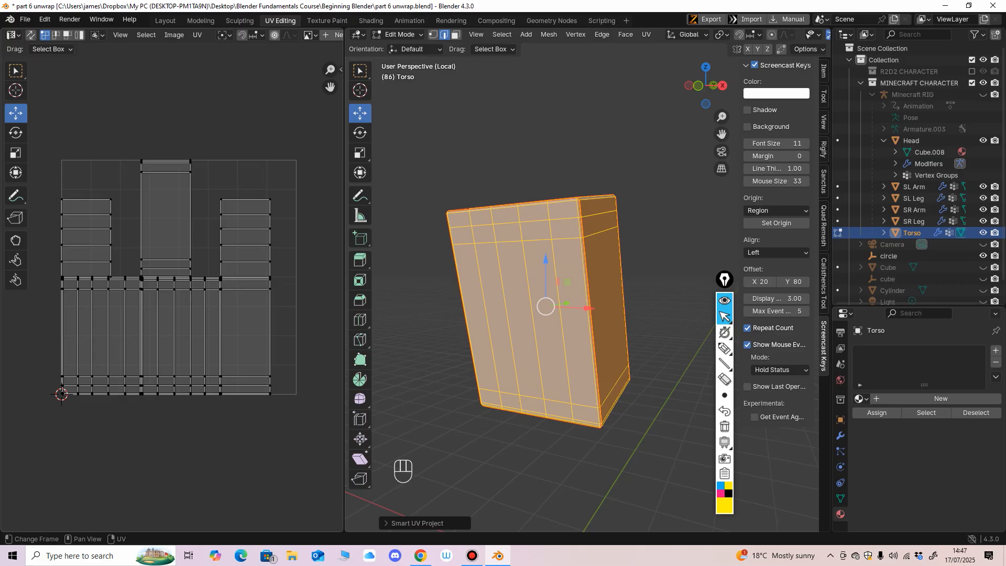
pyautogui.moveTo(216, 172); pyautogui.dragTo(262, 208)
pyautogui.click(79, 35)
# Pull the upper-right, top-middle and lower-middle torso UV islands away from the packed layout.
pyautogui.click(249, 235)
pyautogui.click(166, 214)
pyautogui.moveTo(166, 214); pyautogui.dragTo(176, 182)
pyautogui.click(181, 338)
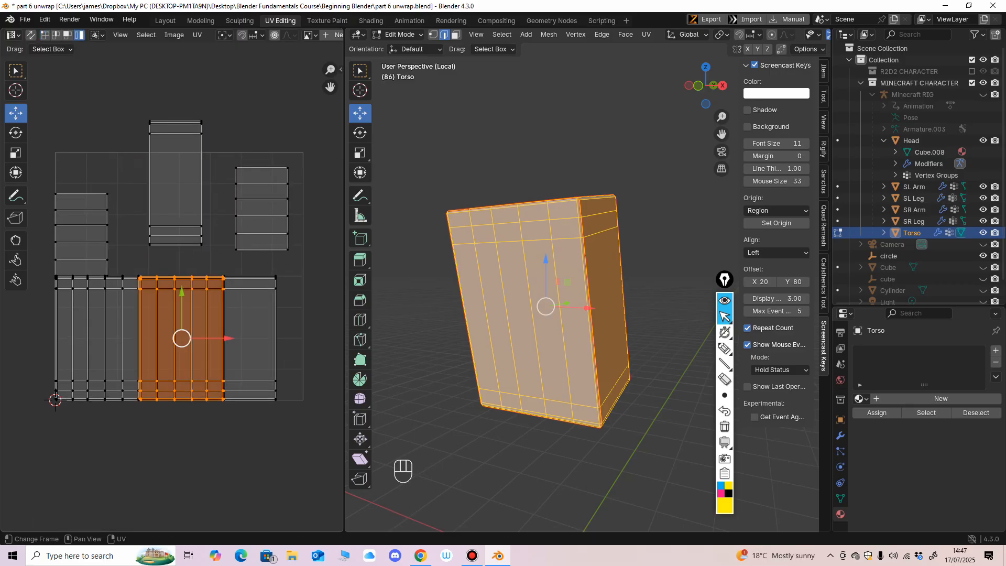
pyautogui.moveTo(181, 338); pyautogui.dragTo(188, 383)
pyautogui.click(249, 338)
pyautogui.moveTo(250, 338); pyautogui.dragTo(282, 328)
pyautogui.hotkey('ctrl', 'z')
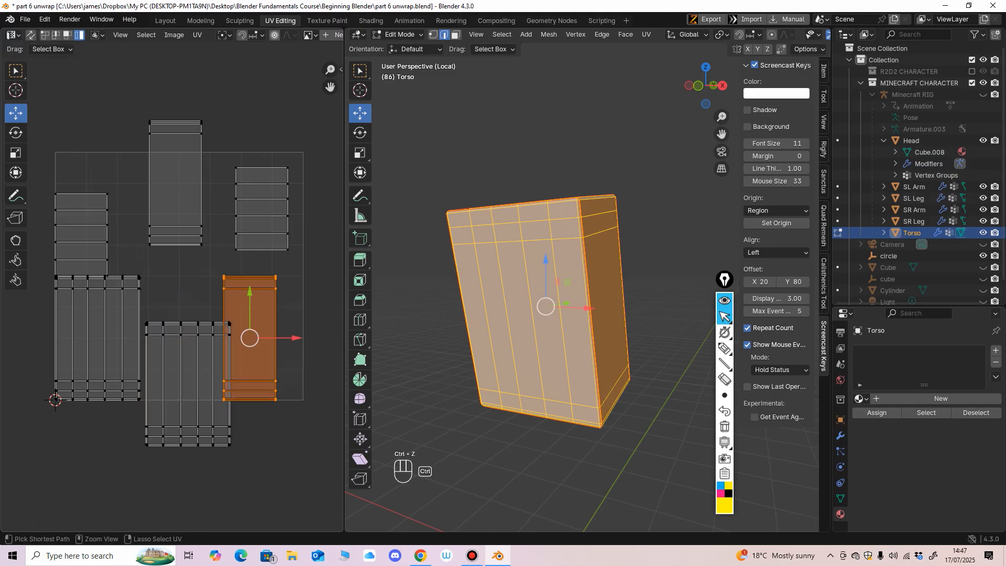
# Spread out the remaining torso UV islands so that all six are separated by gaps.
pyautogui.click(97, 338)
pyautogui.moveTo(97, 338); pyautogui.dragTo(87, 357)
pyautogui.click(81, 235)
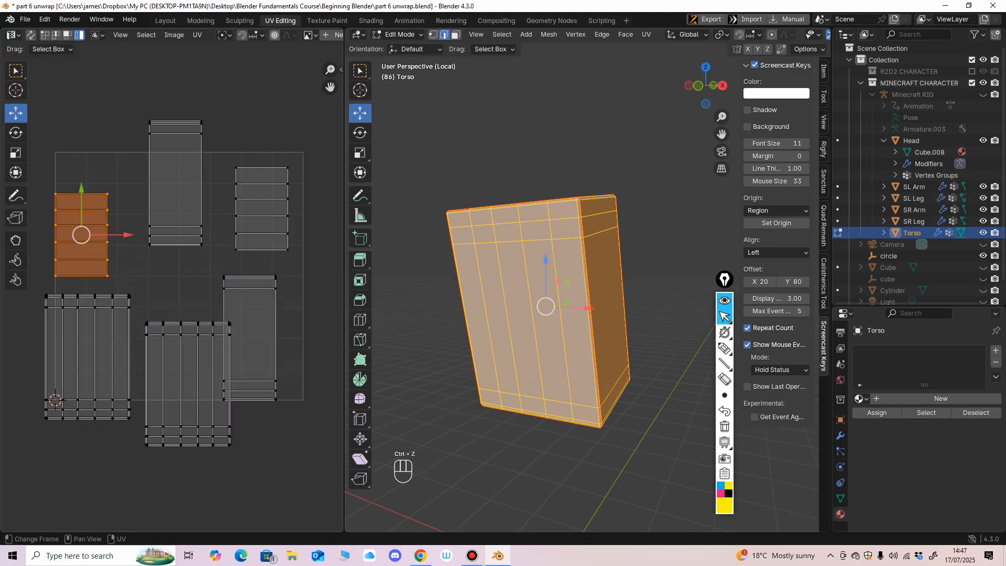
pyautogui.moveTo(81, 235); pyautogui.dragTo(83, 215)
pyautogui.click(262, 208)
pyautogui.moveTo(261, 208); pyautogui.dragTo(263, 201)
pyautogui.moveTo(187, 383); pyautogui.dragTo(182, 349)
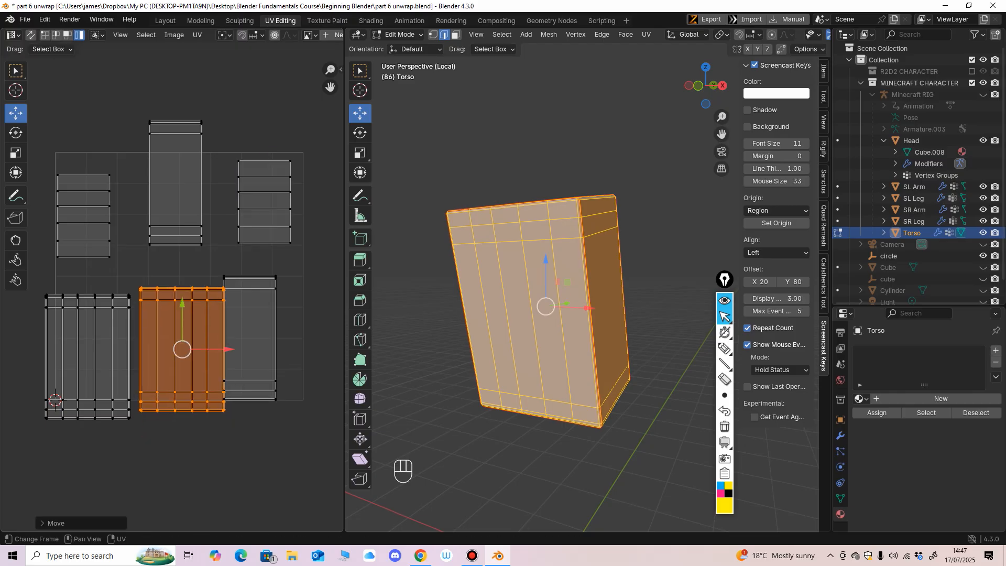
pyautogui.click(250, 325)
pyautogui.moveTo(249, 338); pyautogui.dragTo(267, 334)
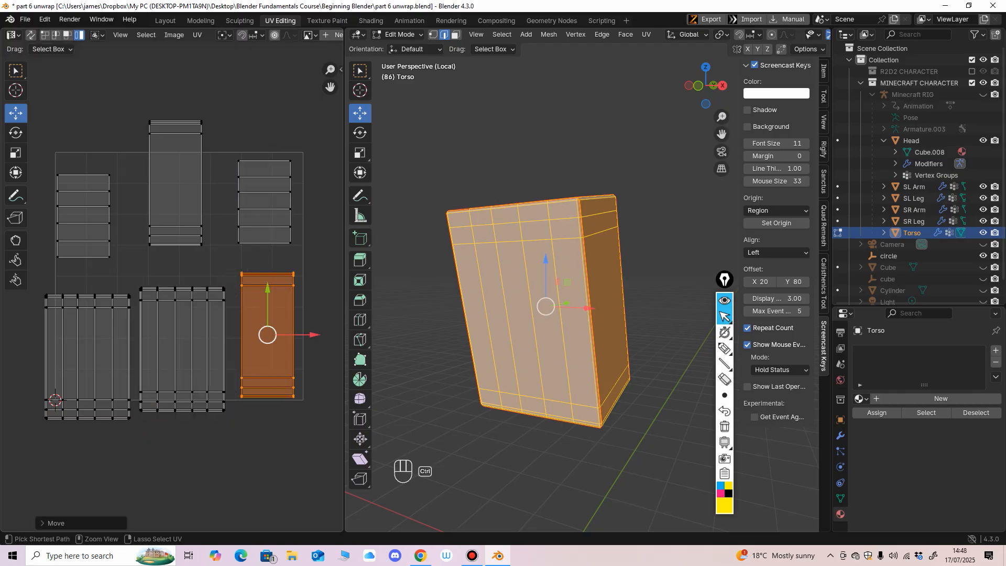
pyautogui.scroll(-1, 173, 291)
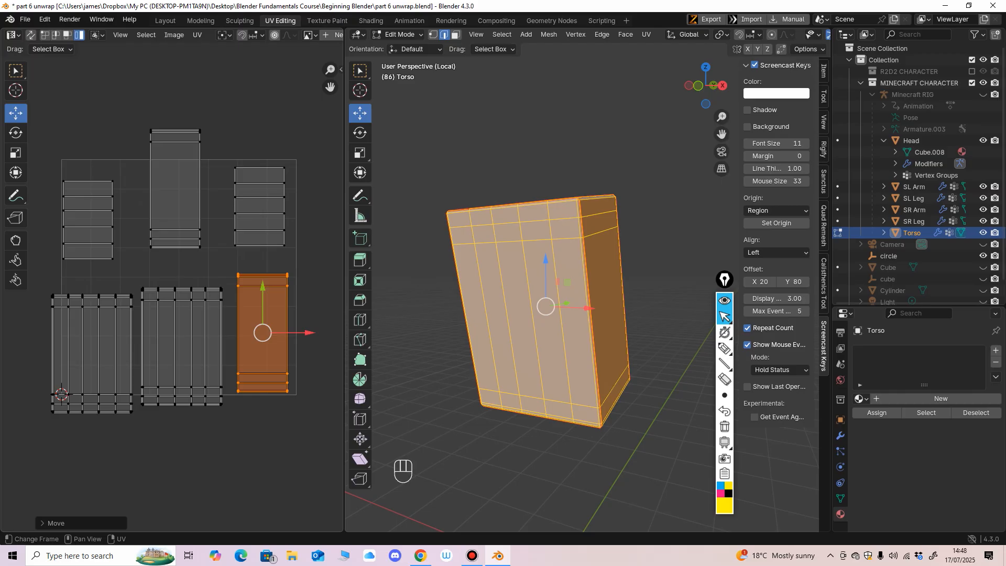
# Undo all the island moves back to the packed Smart UV Project layout.
pyautogui.hotkey('ctrl', 'z')
pyautogui.hotkey('ctrl', 'z')
pyautogui.hotkey('ctrl', 'z')
pyautogui.hotkey('ctrl', 'z')
pyautogui.hotkey('ctrl', 'z')
pyautogui.hotkey('ctrl', 'z')
pyautogui.hotkey('ctrl', 'z')
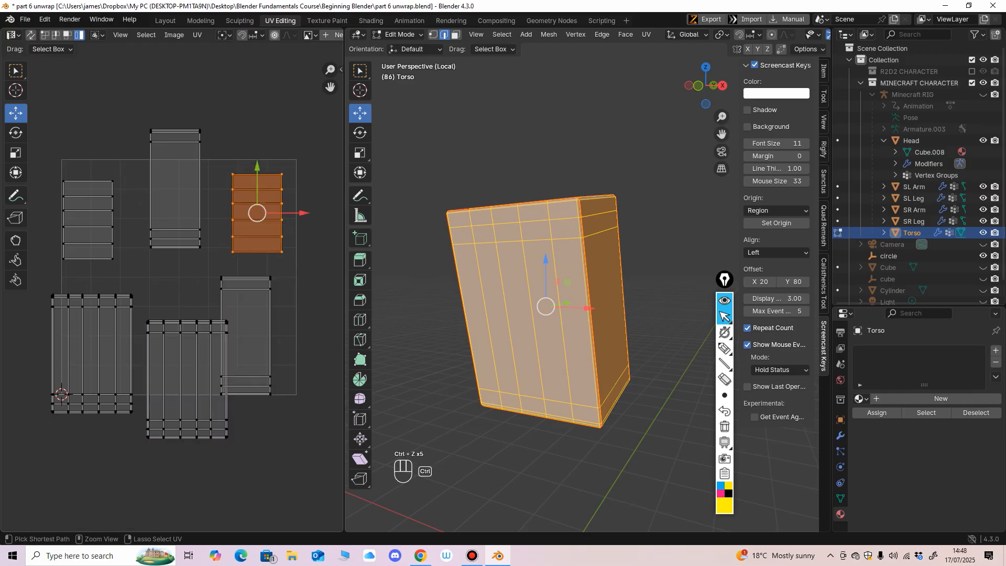
pyautogui.hotkey('ctrl', 'z')
pyautogui.hotkey('ctrl', 'z')
pyautogui.hotkey('ctrl', 'z')
pyautogui.hotkey('ctrl', 'z')
pyautogui.hotkey('ctrl', 'z')
pyautogui.hotkey('ctrl', 'z')
pyautogui.hotkey('ctrl', 'z')
pyautogui.hotkey('ctrl', 'z')
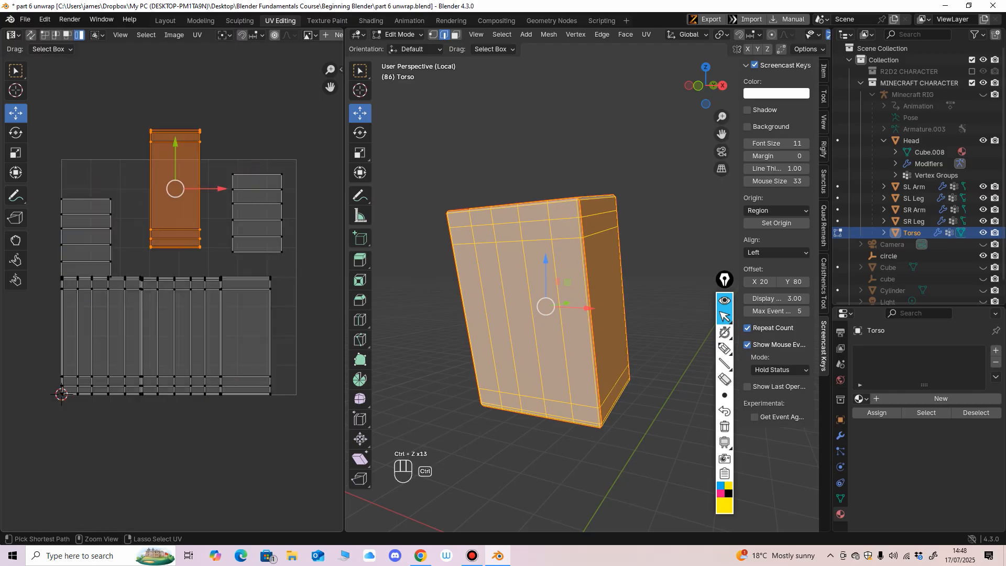
pyautogui.hotkey('ctrl', 'z')
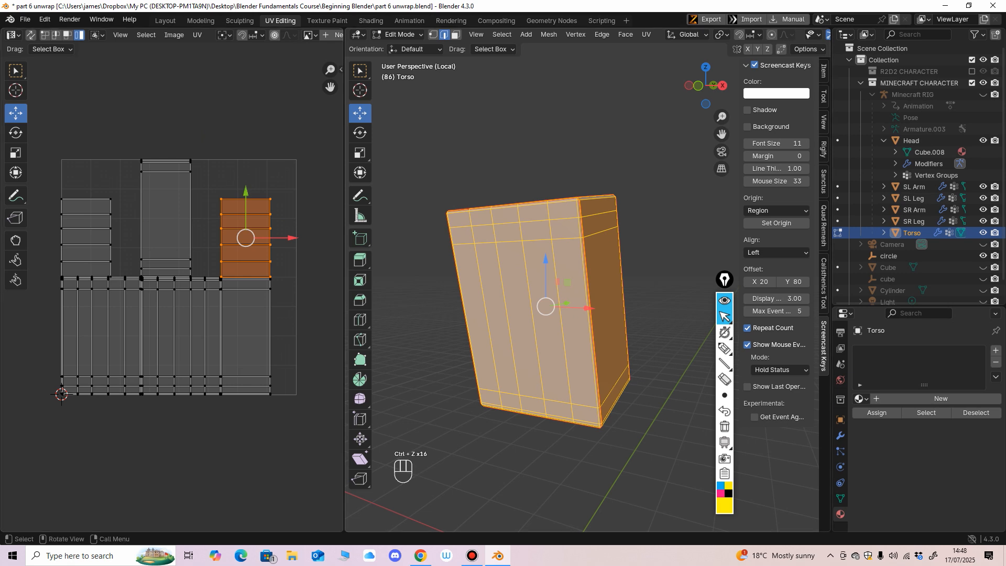
# Run Smart UV Project on the torso again with the same settings.
pyautogui.press('u')
pyautogui.moveTo(464, 368)
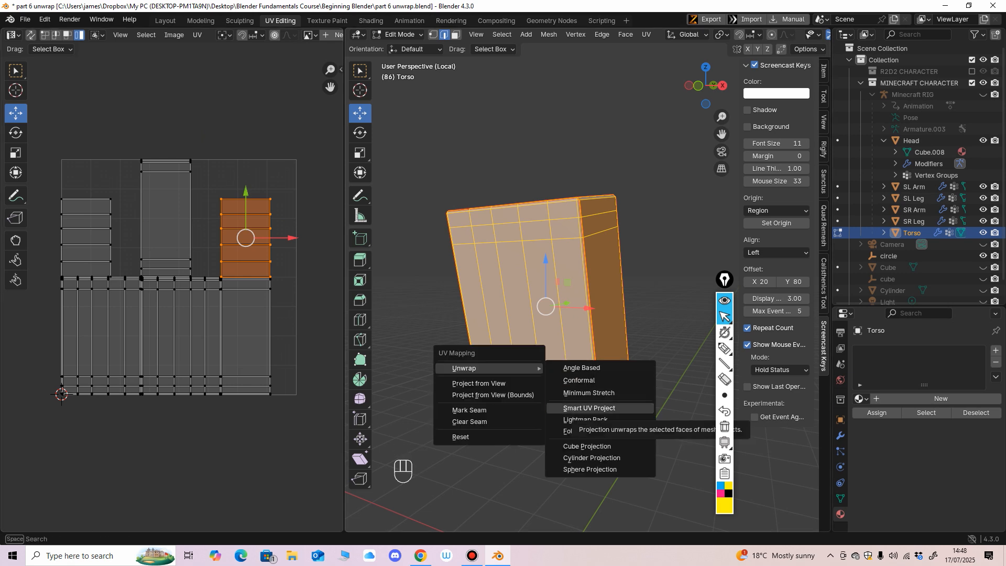
pyautogui.click(589, 407)
pyautogui.click(565, 513)
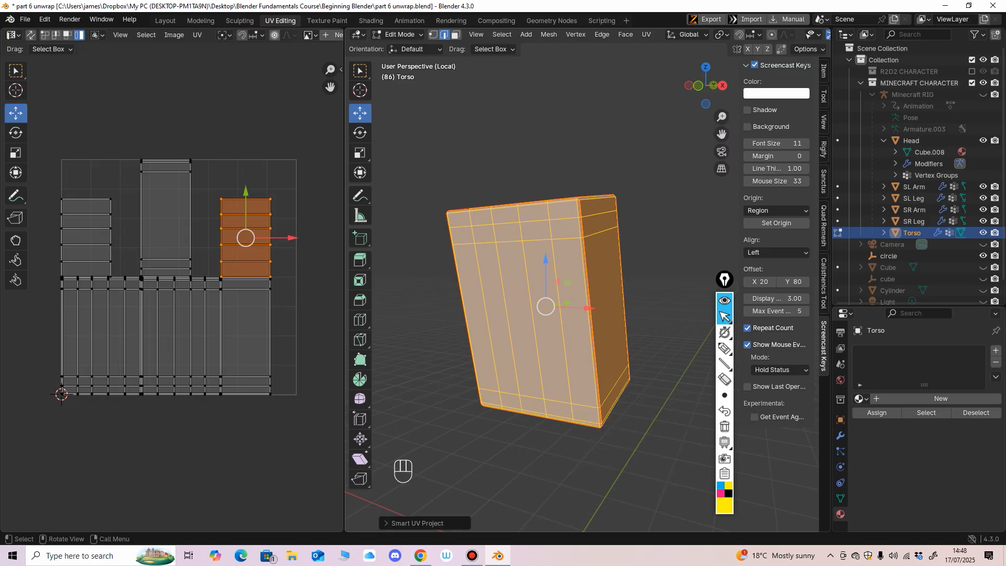
# Try the Minimum Stretch and Conformal unwrap methods on the torso.
pyautogui.press('u')
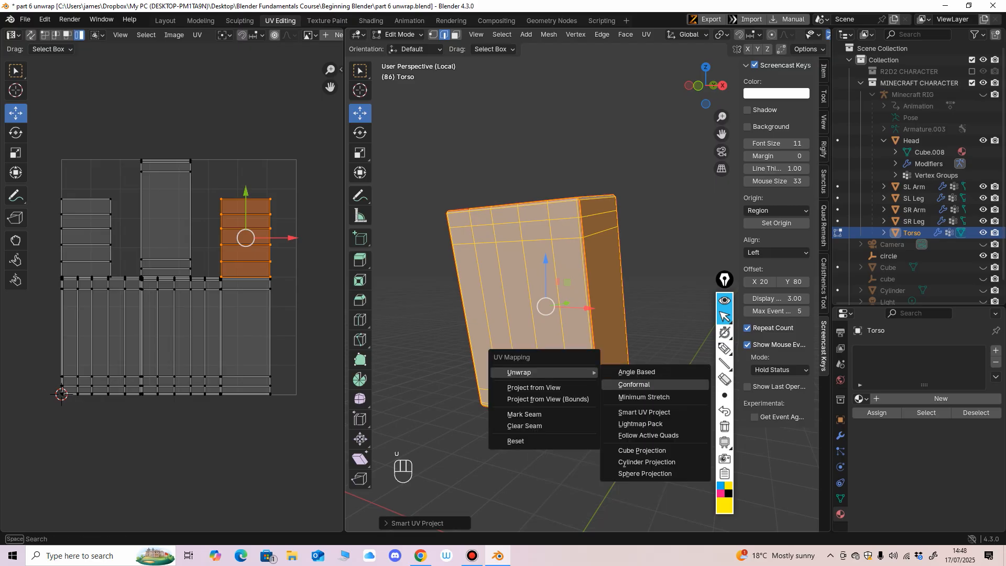
pyautogui.click(654, 396)
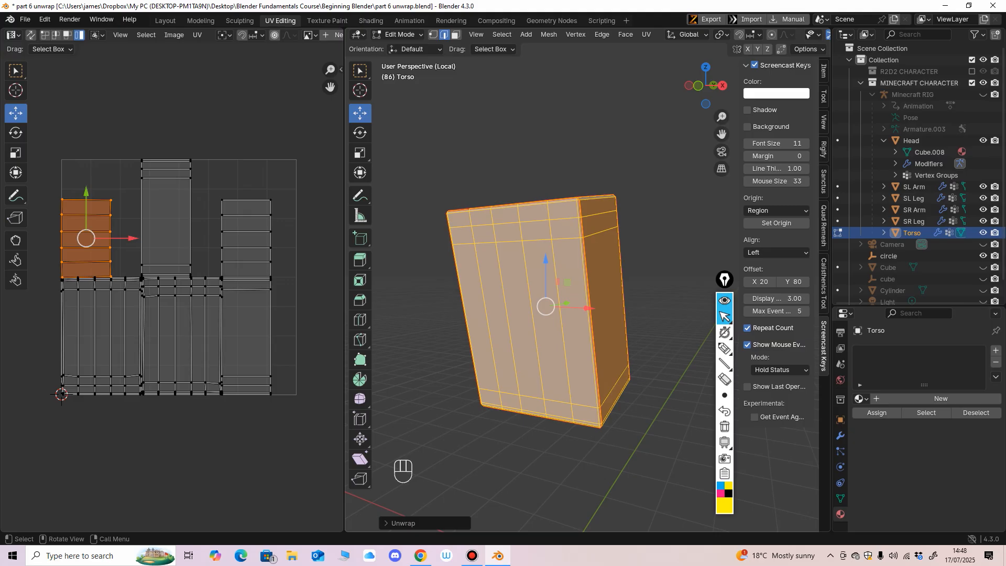
pyautogui.press('u')
pyautogui.click(640, 384)
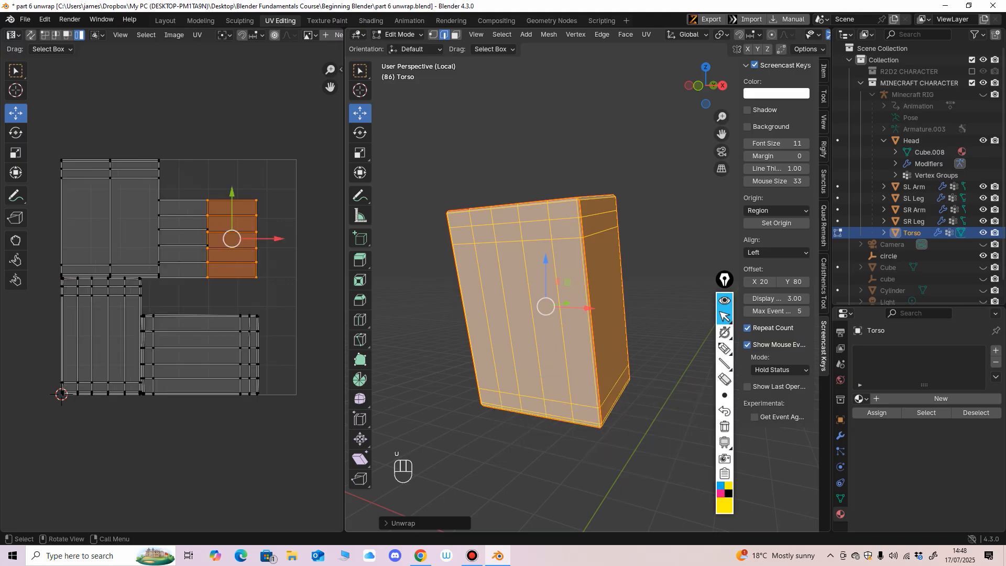
pyautogui.press('u')
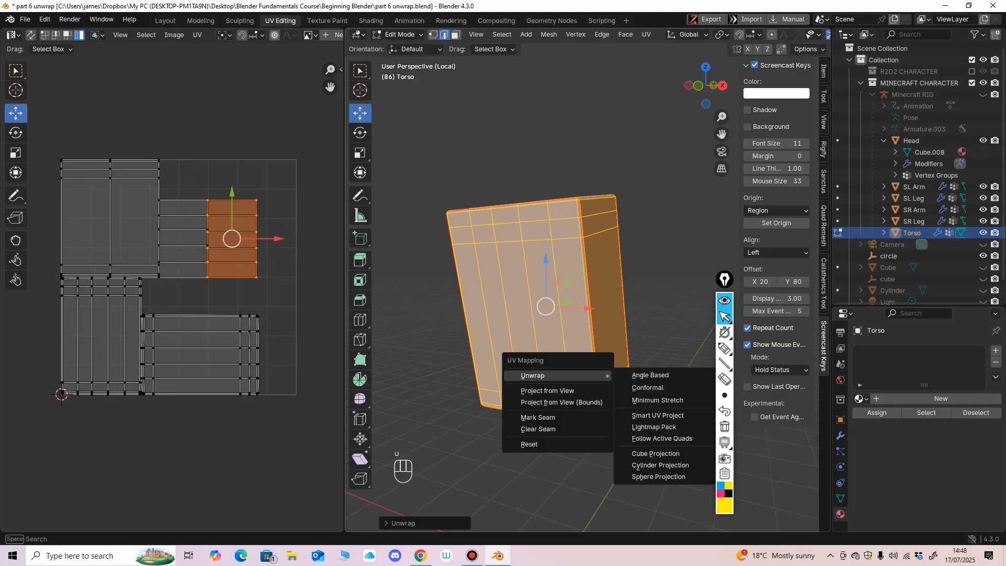
pyautogui.click(648, 387)
# Unwrap the selected torso faces with Lightmap Pack at its default settings.
pyautogui.press('u')
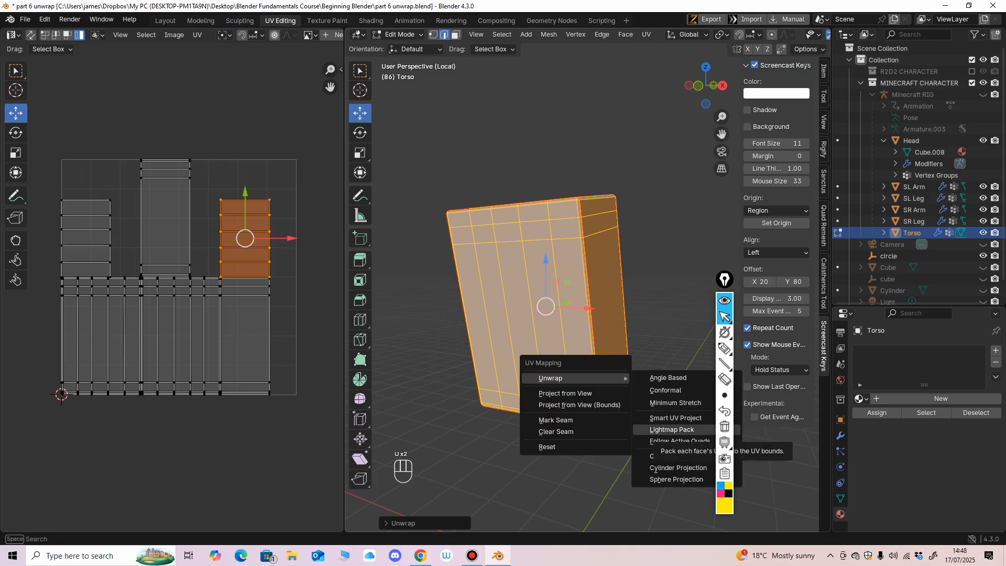
pyautogui.click(671, 429)
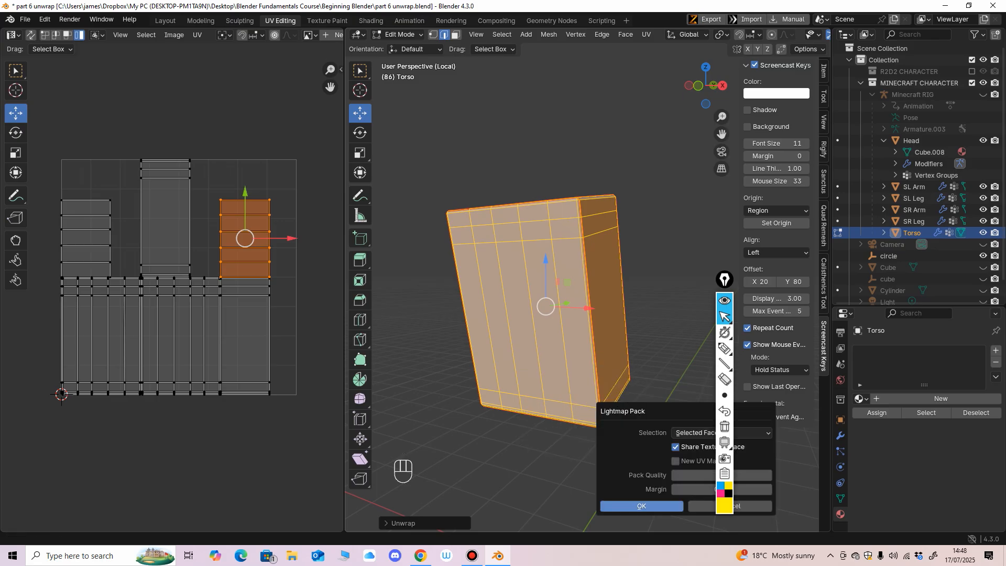
pyautogui.click(641, 506)
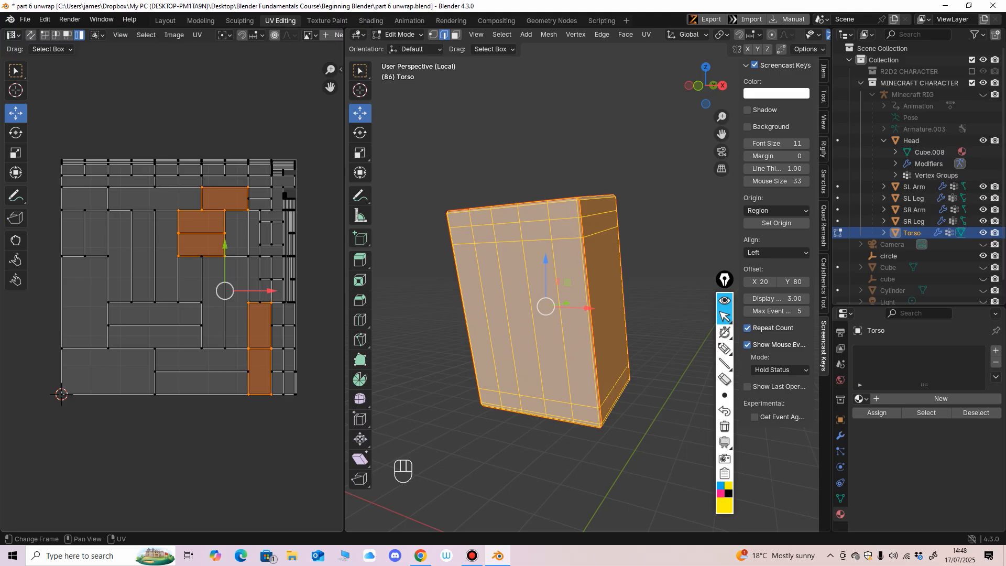
# Outline individual faces on the torso's front with on-screen marks and draw a loop around the whole UV layout.
pyautogui.moveTo(582, 314)
pyautogui.keyDown('ctrl'); pyautogui.mouseDown(button='middle')
pyautogui.moveTo(581, 282)
pyautogui.moveTo(592, 304)
pyautogui.moveTo(592, 293)
pyautogui.mouseUp(button='middle'); pyautogui.keyUp('ctrl')
pyautogui.click(724, 348)
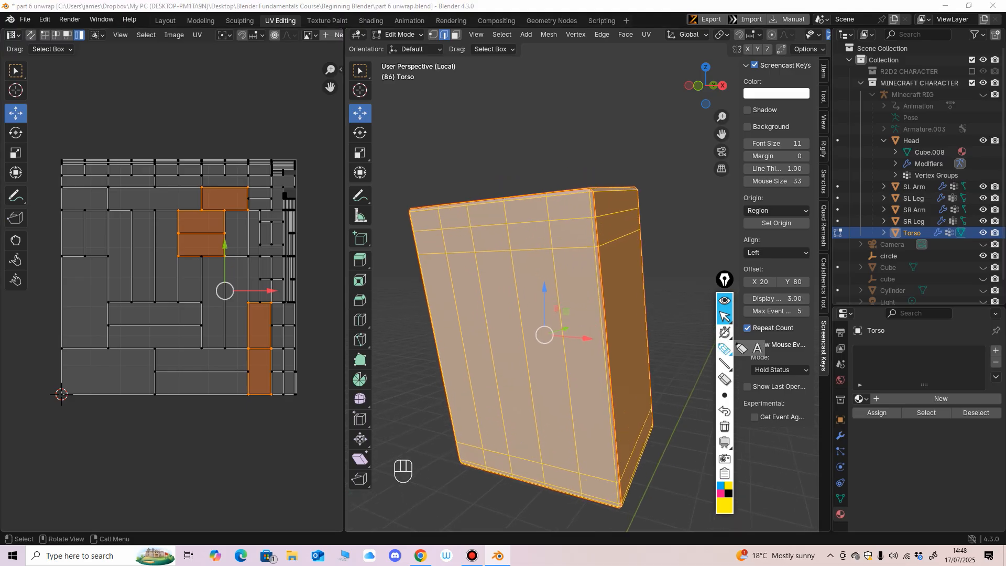
pyautogui.moveTo(507, 225)
pyautogui.mouseDown()
pyautogui.moveTo(555, 230)
pyautogui.moveTo(503, 224)
pyautogui.mouseUp()
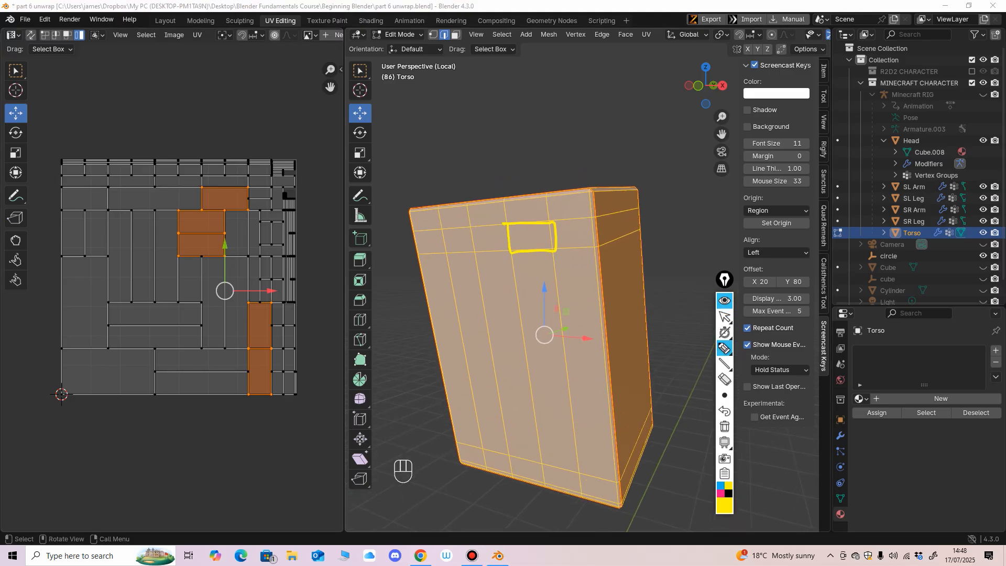
pyautogui.moveTo(439, 229)
pyautogui.mouseDown()
pyautogui.moveTo(469, 254)
pyautogui.moveTo(438, 228)
pyautogui.mouseUp()
pyautogui.moveTo(593, 216)
pyautogui.mouseDown()
pyautogui.moveTo(595, 190)
pyautogui.moveTo(557, 194)
pyautogui.mouseUp()
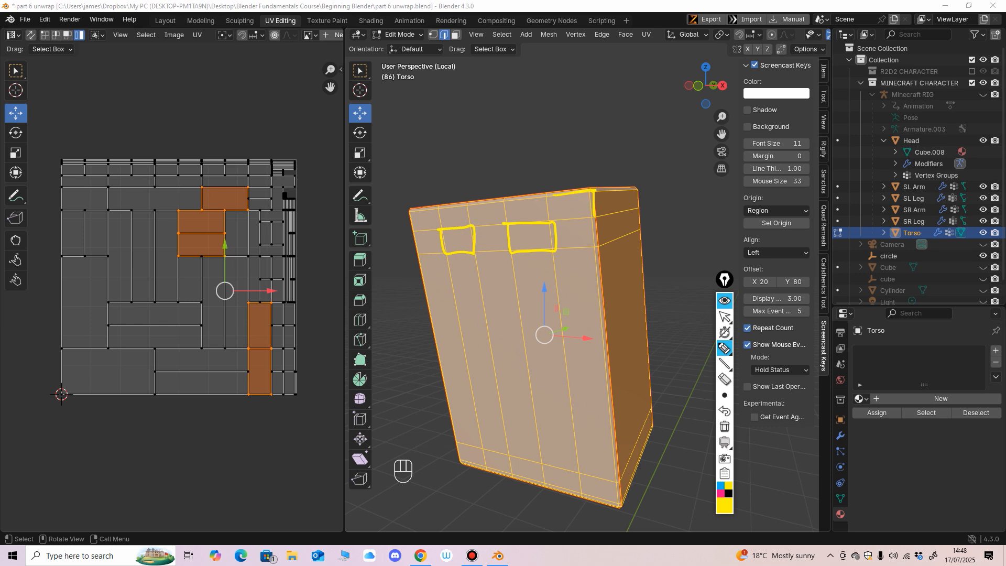
pyautogui.moveTo(306, 141)
pyautogui.mouseDown()
pyautogui.moveTo(322, 362)
pyautogui.moveTo(84, 422)
pyautogui.moveTo(29, 152)
pyautogui.moveTo(301, 155)
pyautogui.mouseUp()
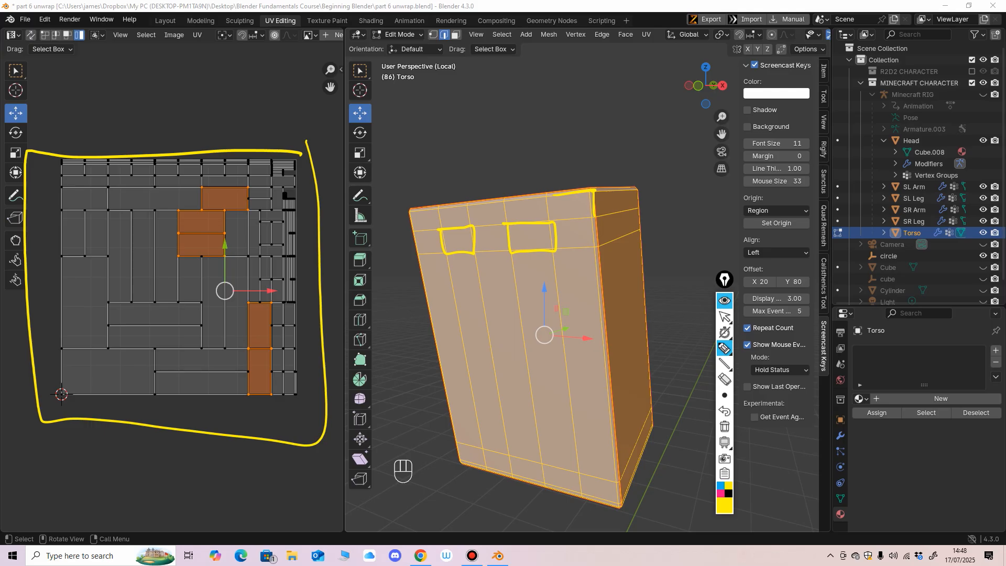
pyautogui.moveTo(558, 275)
pyautogui.mouseDown()
pyautogui.moveTo(571, 477)
pyautogui.moveTo(602, 301)
pyautogui.moveTo(552, 278)
pyautogui.mouseUp()
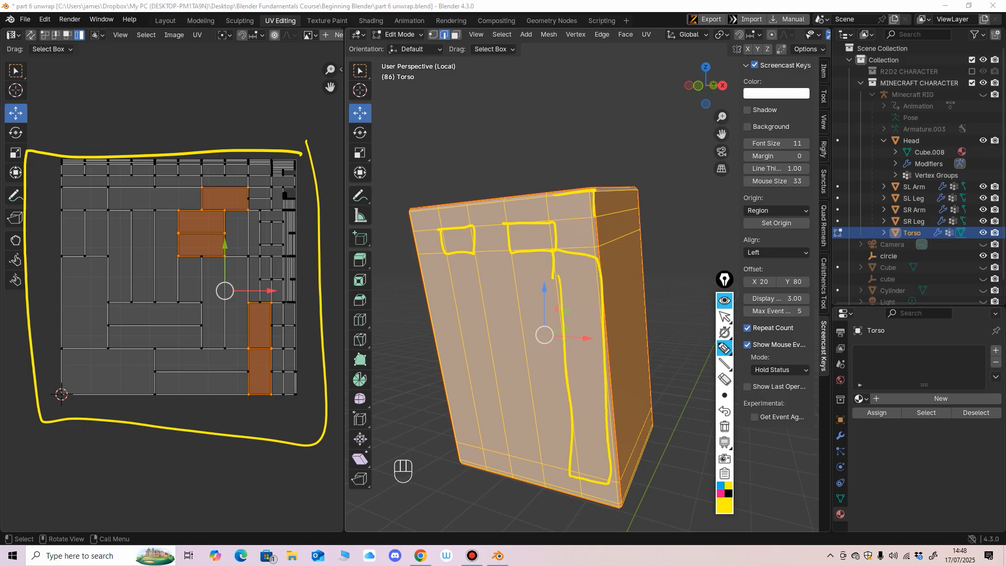
# Write the numbers 1, 2, 4 and 5 over the torso's front faces as on-screen marks.
pyautogui.moveTo(491, 286)
pyautogui.mouseDown()
pyautogui.moveTo(489, 300)
pyautogui.moveTo(453, 317)
pyautogui.moveTo(508, 340)
pyautogui.mouseUp()
pyautogui.moveTo(494, 457); pyautogui.dragTo(495, 466)
pyautogui.moveTo(517, 462); pyautogui.dragTo(516, 474)
pyautogui.moveTo(518, 461); pyautogui.dragTo(526, 460)
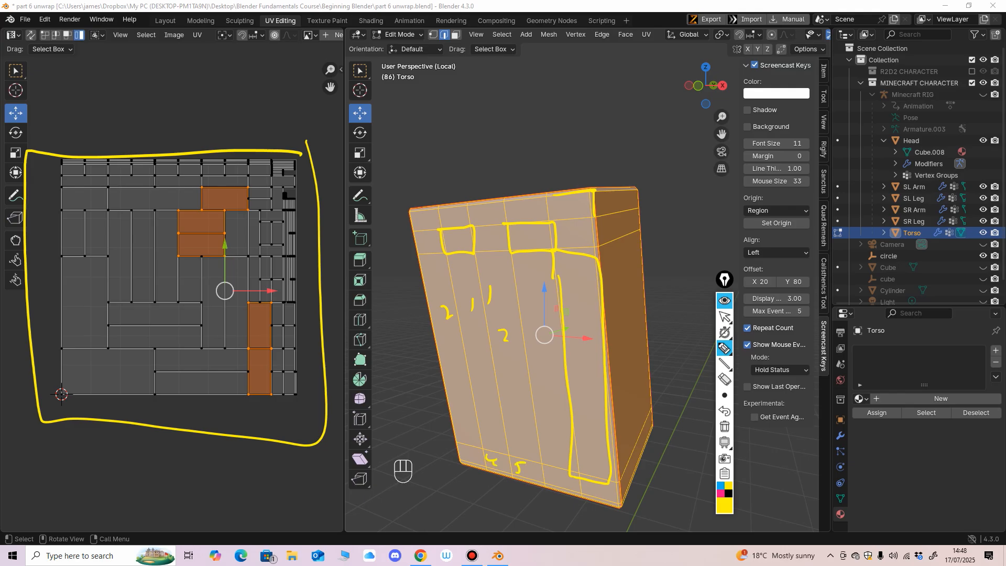
pyautogui.click(724, 317)
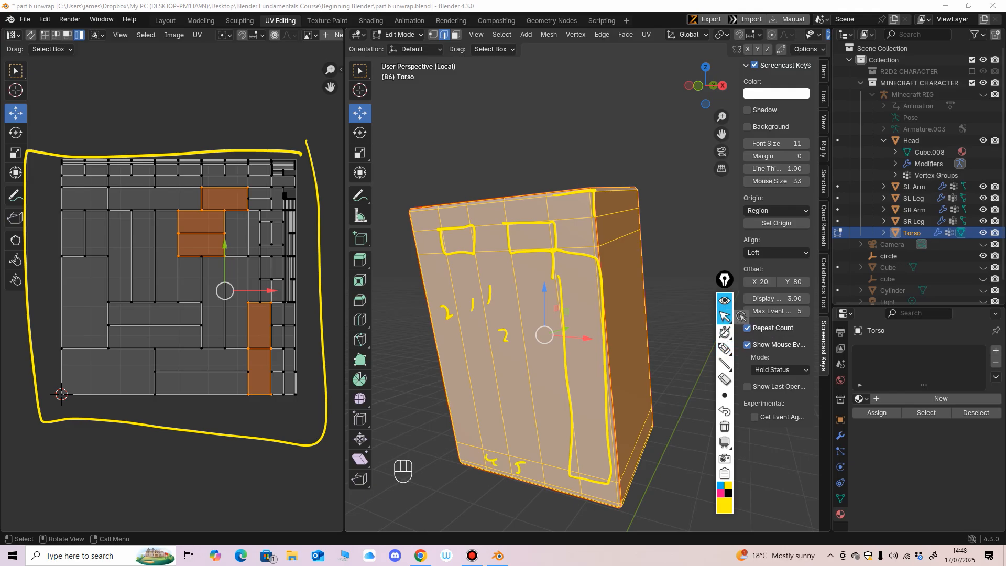
# Undo the Lightmap Pack, Conformal and Minimum Stretch unwraps back to the Smart UV Project layout, and erase the on-screen marks.
pyautogui.hotkey('ctrl', 'z')
pyautogui.hotkey('ctrl', 'z')
pyautogui.hotkey('ctrl', 'z')
pyautogui.hotkey('ctrl', 'z')
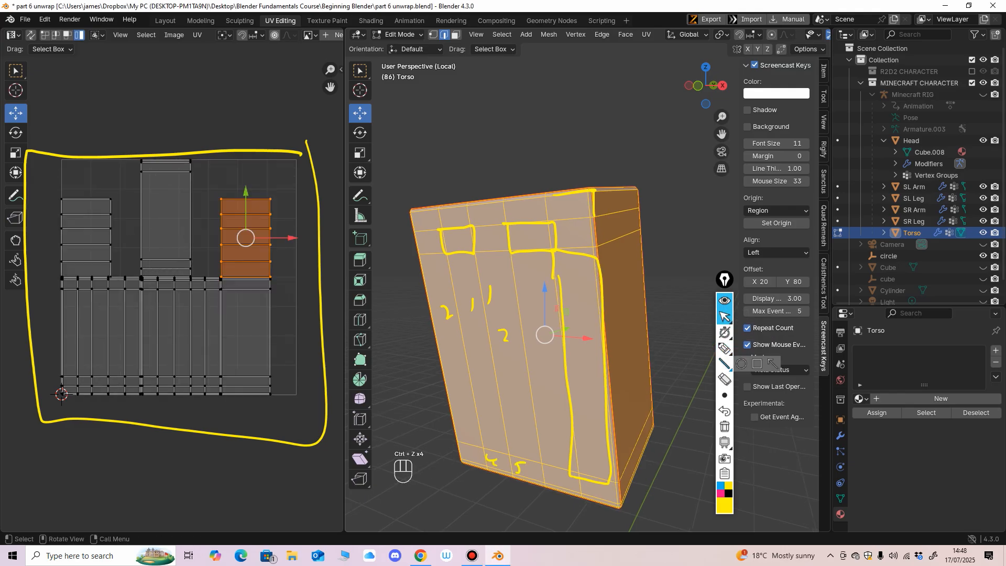
pyautogui.click(724, 378)
pyautogui.moveTo(602, 293)
pyautogui.mouseDown()
pyautogui.moveTo(445, 241)
pyautogui.moveTo(317, 231)
pyautogui.moveTo(490, 296)
pyautogui.moveTo(518, 467)
pyautogui.moveTo(576, 194)
pyautogui.mouseUp()
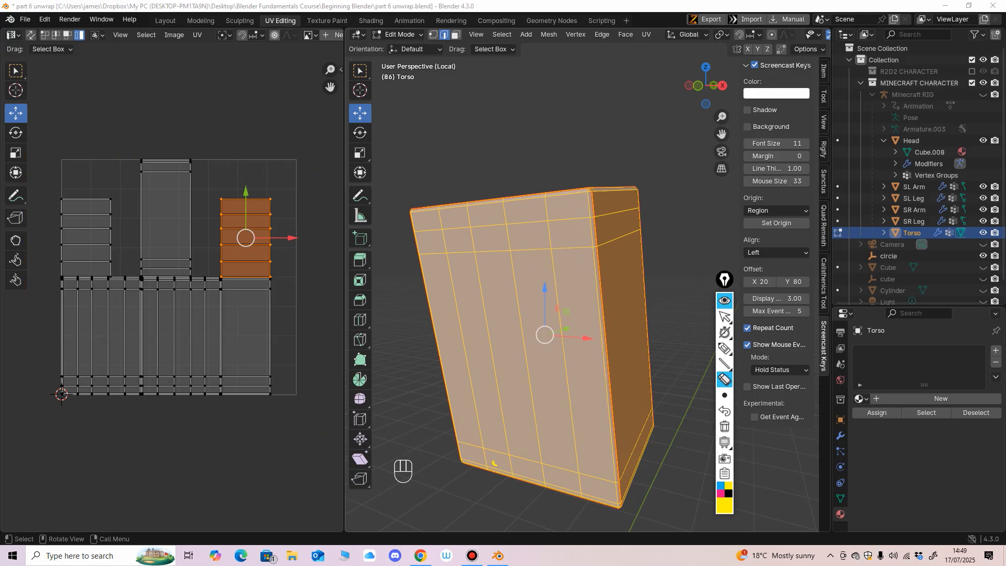
# Unwrap the selected torso faces with Cube Projection.
pyautogui.click(725, 317)
pyautogui.moveTo(640, 333); pyautogui.dragTo(631, 337, button='middle')
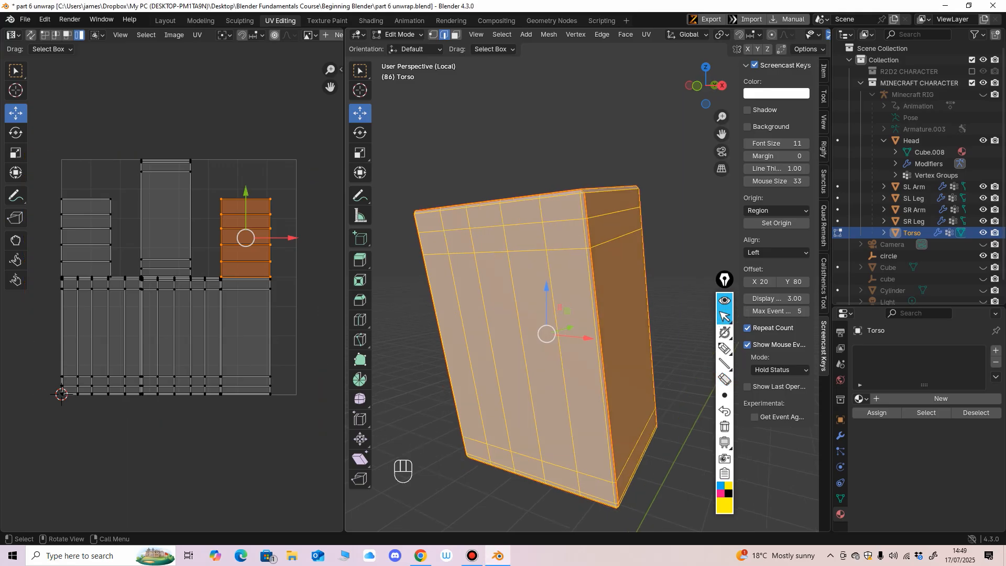
pyautogui.press('u')
pyautogui.moveTo(630, 337)
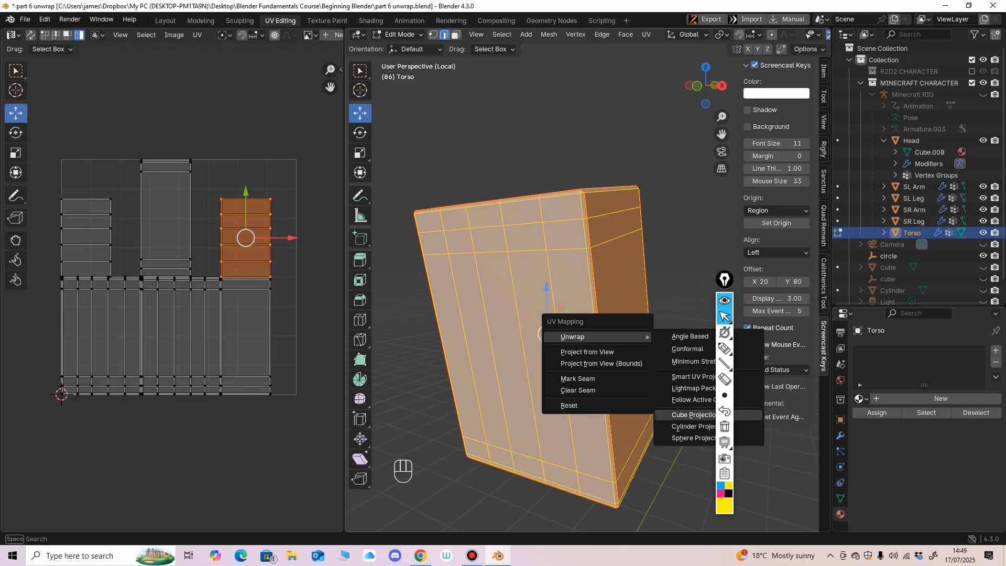
pyautogui.click(692, 415)
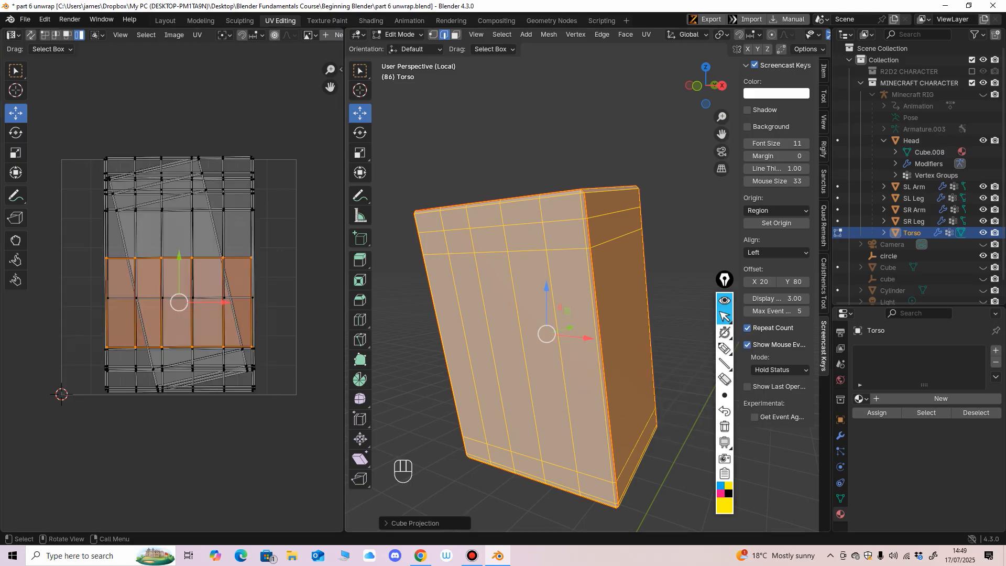
# Unwrap the torso faces with Cylinder Projection, and replace that with a Sphere Projection unwrap for comparison.
pyautogui.moveTo(546, 333); pyautogui.dragTo(545, 329, button='middle')
pyautogui.press('u')
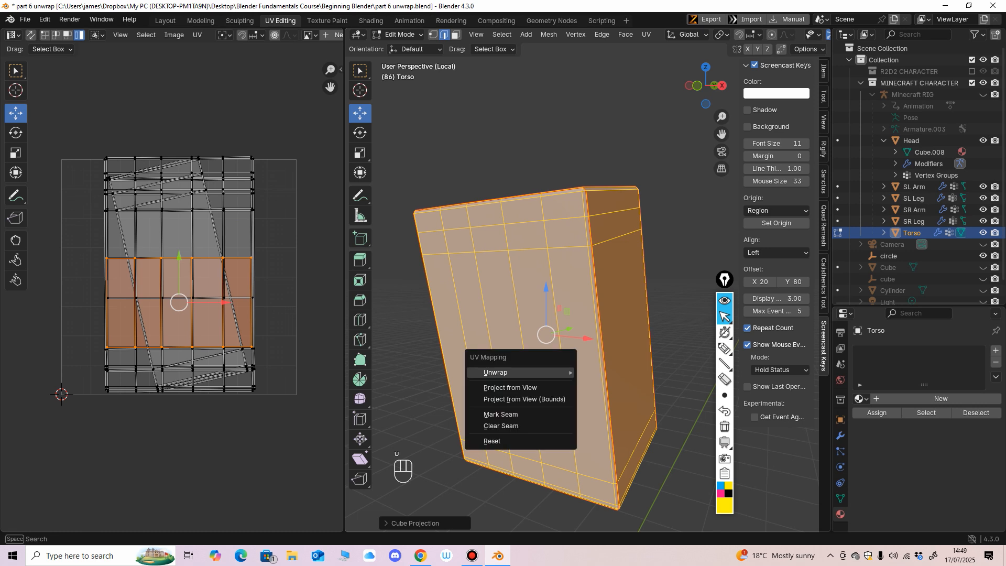
pyautogui.moveTo(489, 373)
pyautogui.click(628, 462)
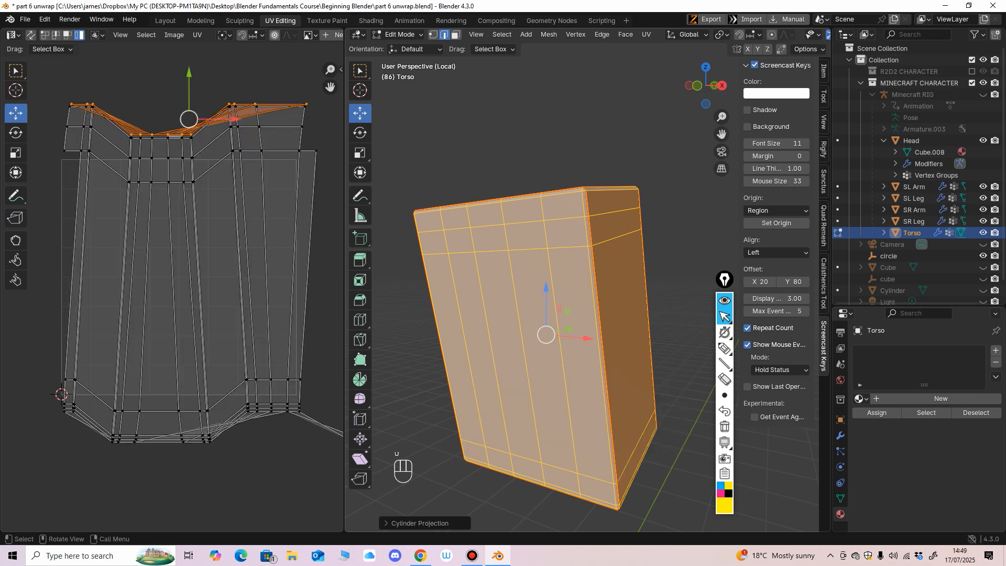
pyautogui.press('u')
pyautogui.moveTo(503, 390)
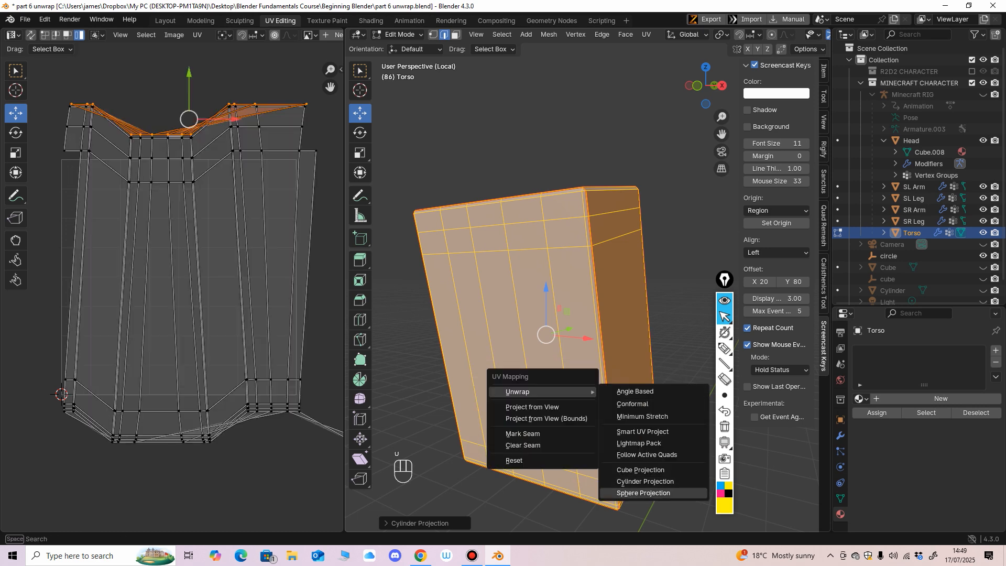
pyautogui.click(676, 492)
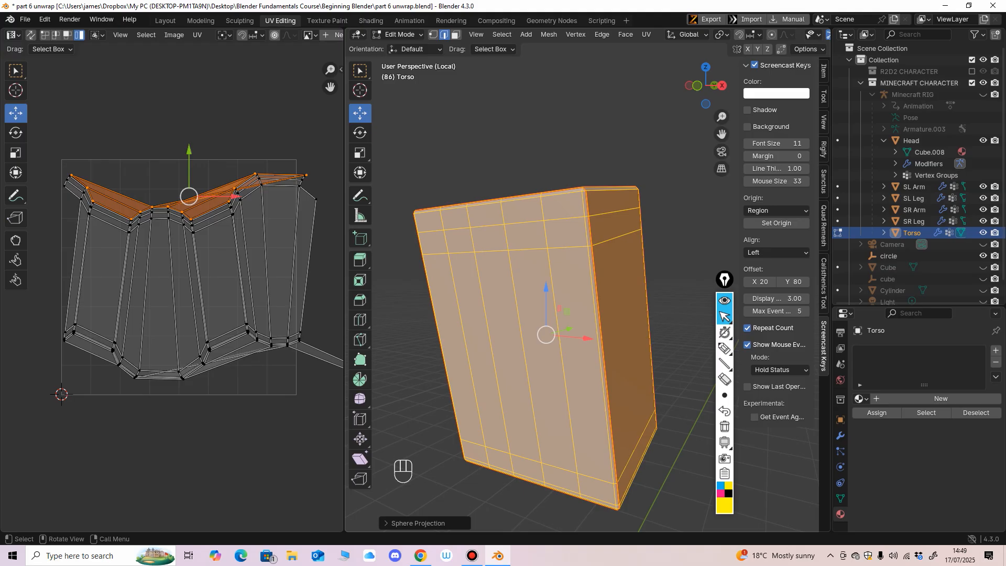
# Apply Cube Projection to the torso again and pull its overlapping UV islands apart below and beside the UV grid.
pyautogui.press('u')
pyautogui.moveTo(576, 451)
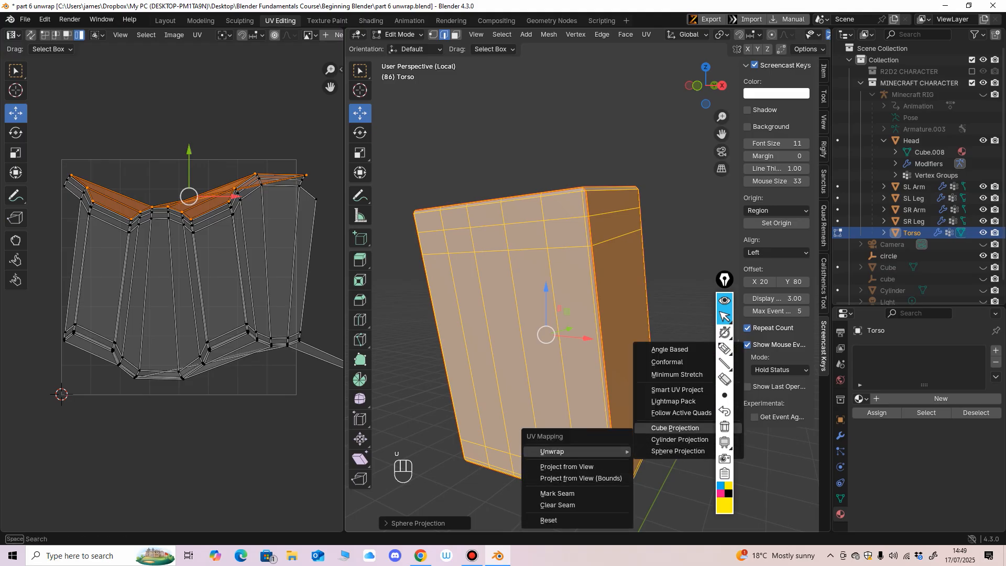
pyautogui.click(675, 427)
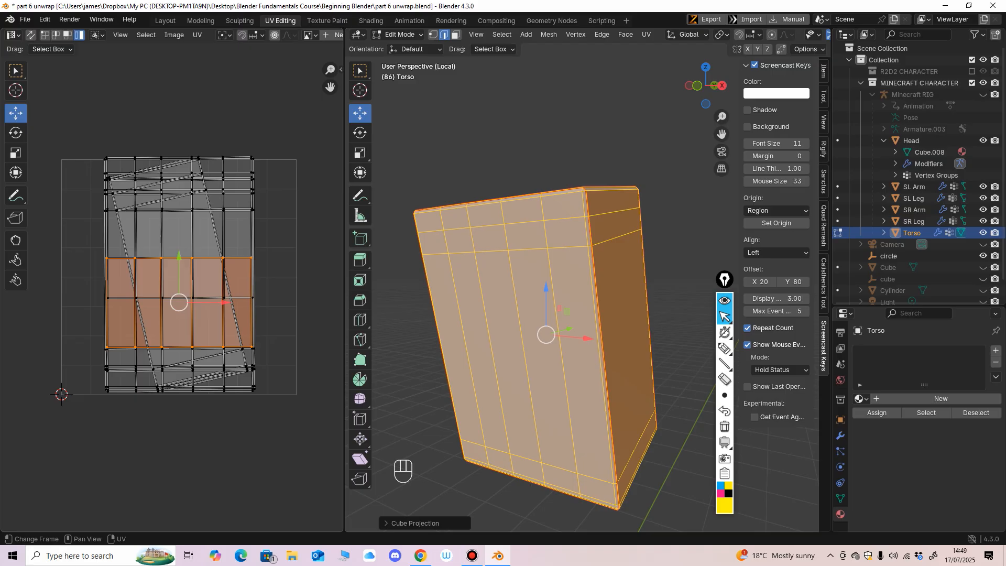
pyautogui.click(233, 309)
pyautogui.moveTo(179, 274); pyautogui.dragTo(306, 253)
pyautogui.click(222, 254)
pyautogui.moveTo(180, 284); pyautogui.dragTo(188, 441)
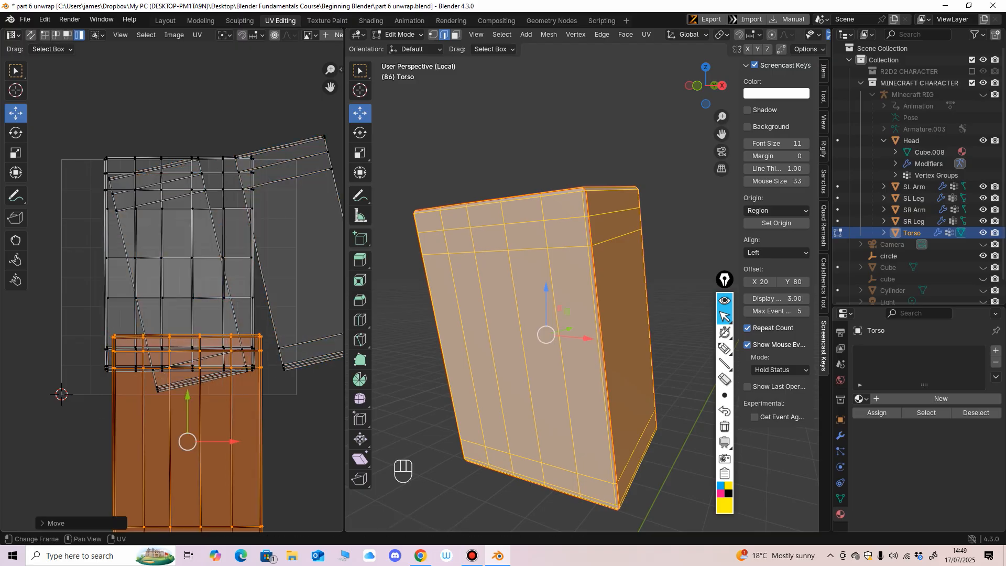
pyautogui.click(192, 297)
pyautogui.moveTo(179, 264); pyautogui.dragTo(92, 394)
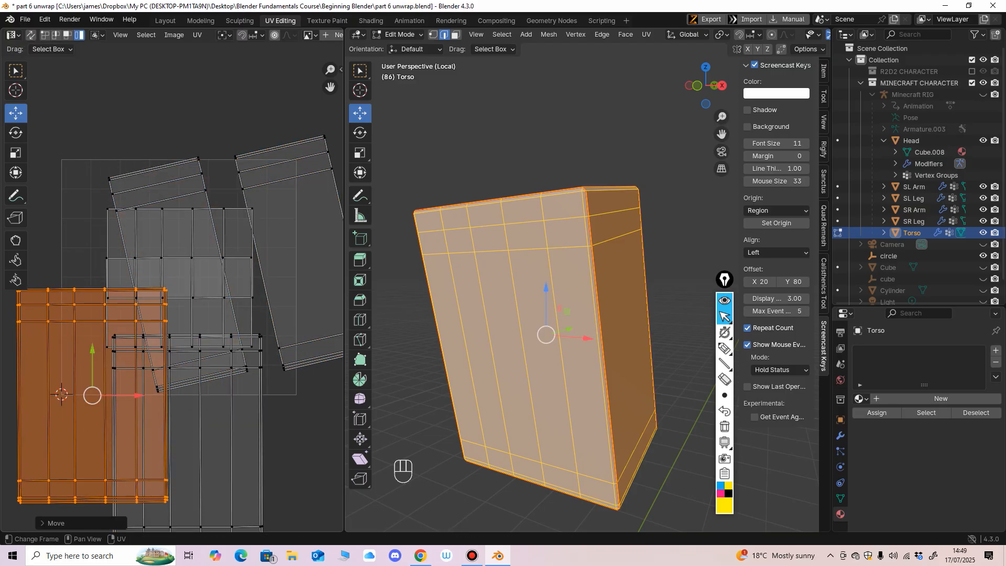
pyautogui.click(180, 251)
pyautogui.moveTo(179, 251); pyautogui.dragTo(269, 443)
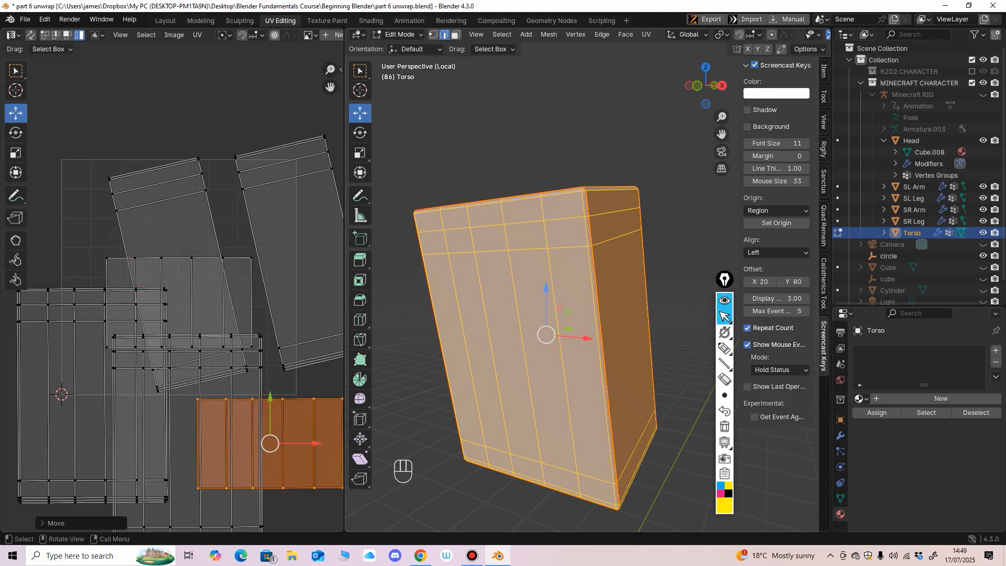
# Try Sphere Projection on the torso once more, and replace it with a Minimum Stretch unwrap.
pyautogui.press('u')
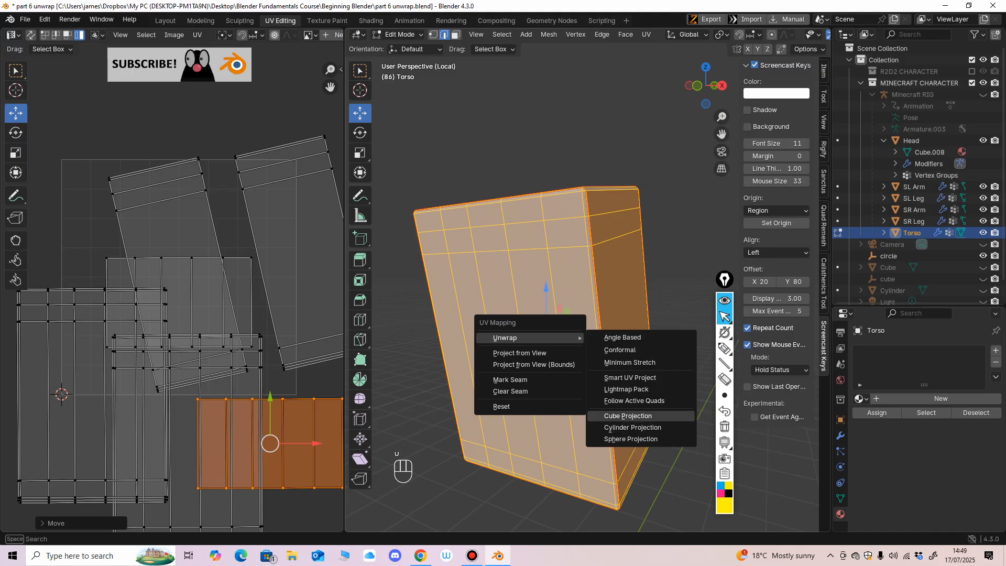
pyautogui.click(630, 438)
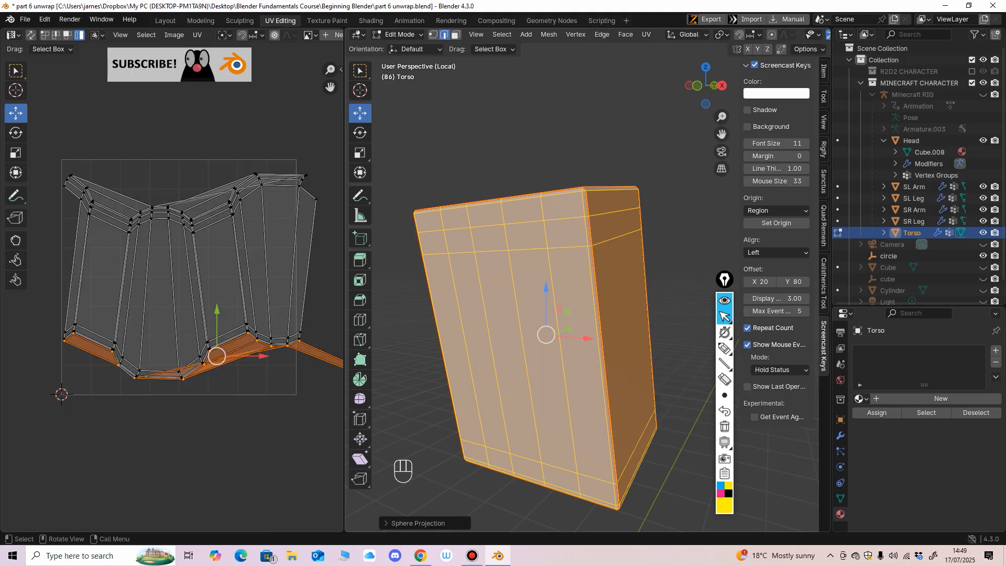
pyautogui.press('u')
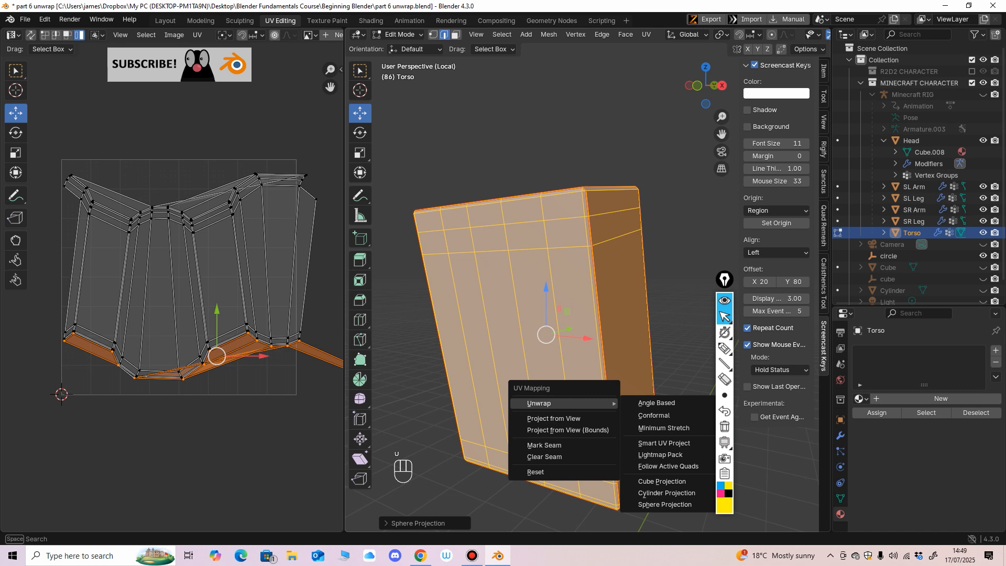
pyautogui.click(663, 428)
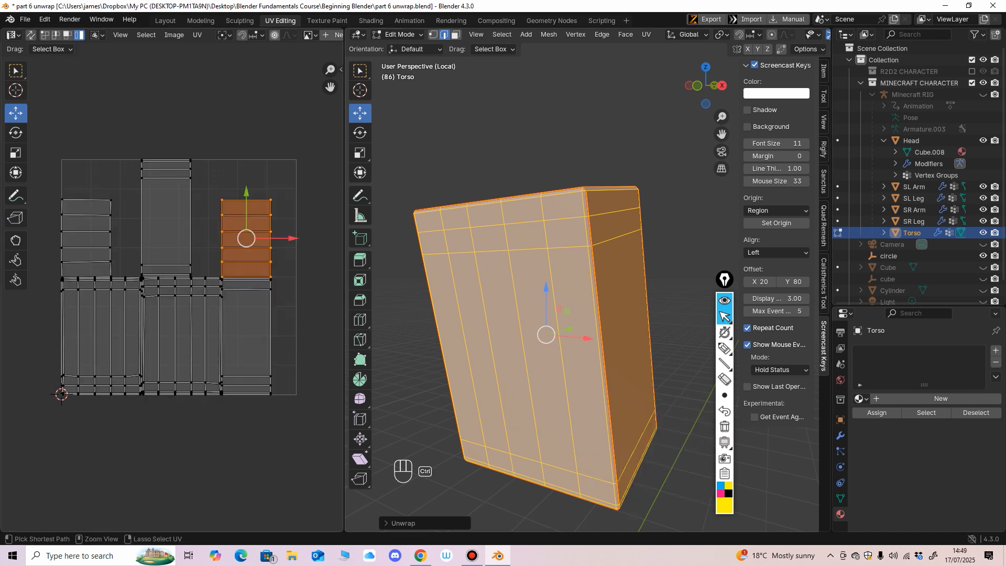
# Move the two small five-strip UV islands clear of their neighbours into the upper corners of the UV grid.
pyautogui.keyDown('ctrl'); pyautogui.moveTo(47, 299); pyautogui.dragTo(47, 317, button='middle'); pyautogui.keyUp('ctrl')
pyautogui.moveTo(344, 297); pyautogui.dragTo(314, 297)
pyautogui.keyDown('shift'); pyautogui.moveTo(530, 335); pyautogui.dragTo(550, 319, button='middle'); pyautogui.keyUp('shift')
pyautogui.keyDown('ctrl'); pyautogui.moveTo(154, 278); pyautogui.dragTo(154, 265, button='middle'); pyautogui.keyUp('ctrl')
pyautogui.moveTo(315, 283); pyautogui.dragTo(323, 282)
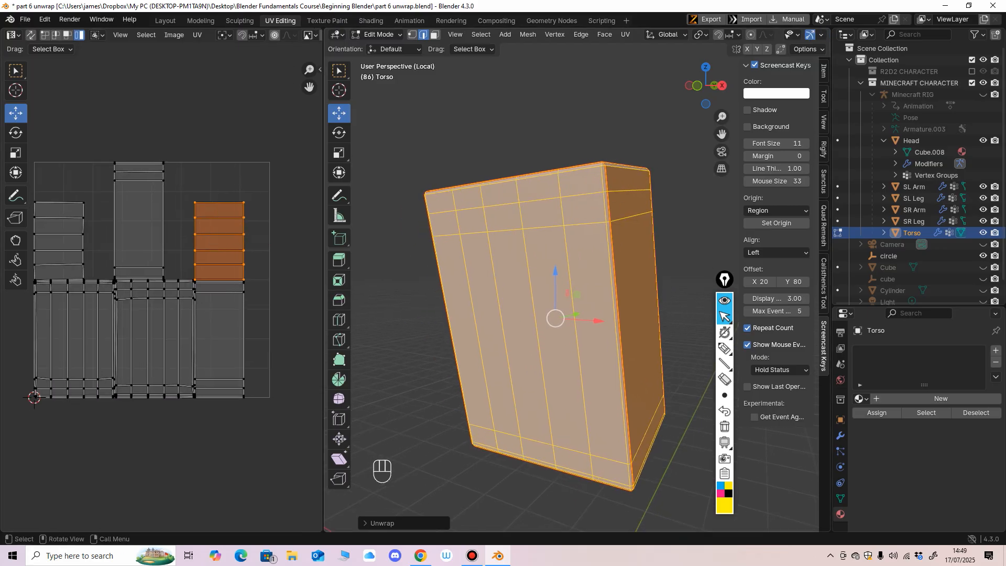
pyautogui.moveTo(157, 282); pyautogui.dragTo(177, 279, button='middle')
pyautogui.moveTo(272, 179); pyautogui.dragTo(258, 202)
pyautogui.click(272, 262)
pyautogui.click(81, 235)
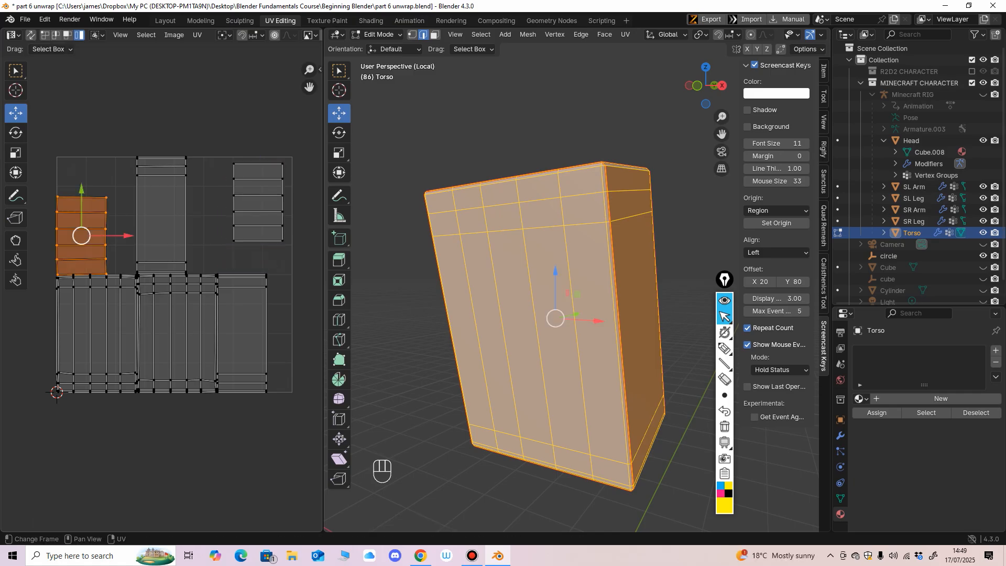
pyautogui.moveTo(81, 234); pyautogui.dragTo(90, 203)
# Space out the tall upper-middle island and the three lower UV islands, nudging each inward from the grid's edges.
pyautogui.click(242, 333)
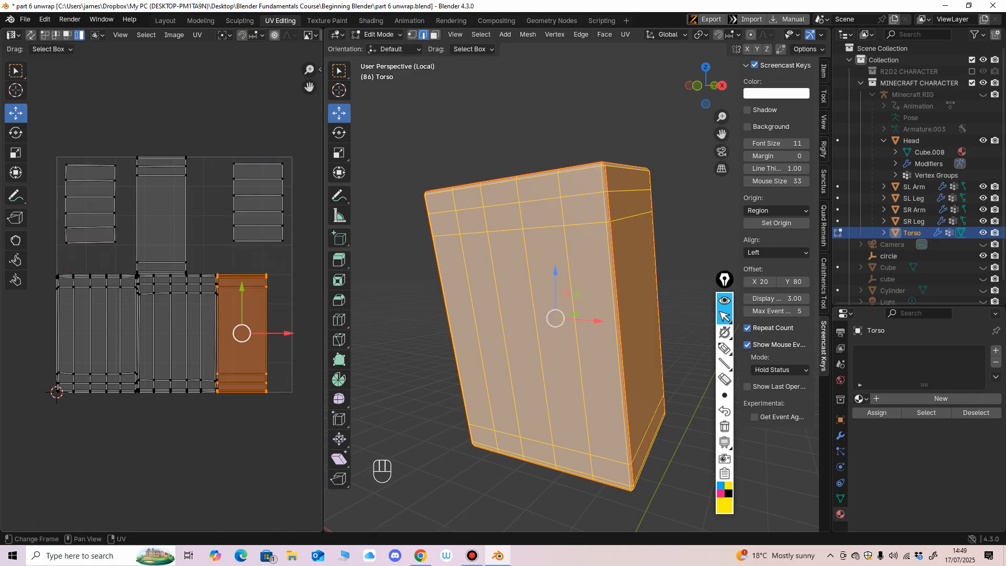
pyautogui.moveTo(242, 333); pyautogui.dragTo(256, 323)
pyautogui.moveTo(162, 216); pyautogui.dragTo(168, 217)
pyautogui.click(97, 333)
pyautogui.click(177, 333)
pyautogui.moveTo(177, 333); pyautogui.dragTo(185, 326)
pyautogui.click(97, 333)
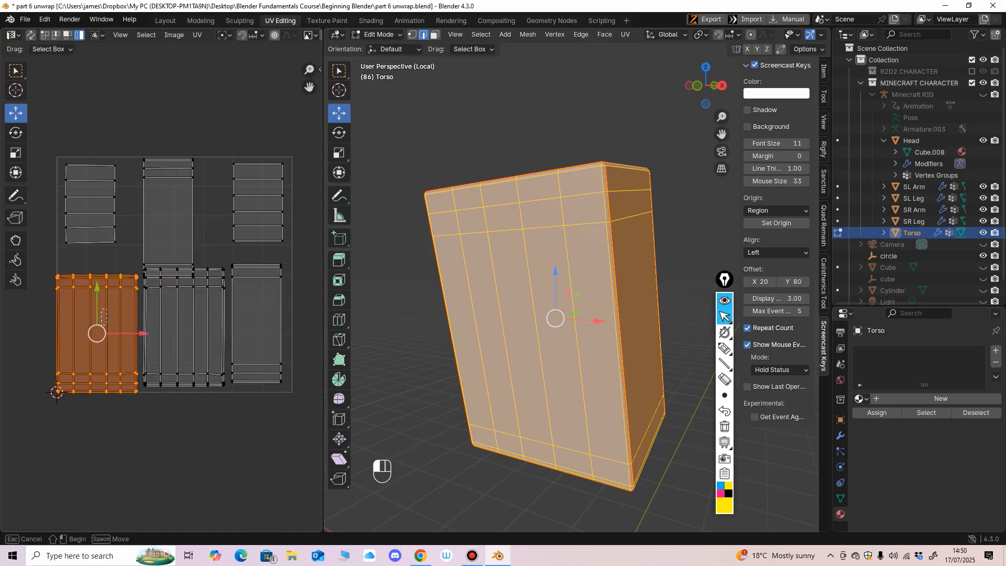
pyautogui.click(97, 257)
pyautogui.click(97, 333)
pyautogui.moveTo(97, 333); pyautogui.dragTo(101, 325)
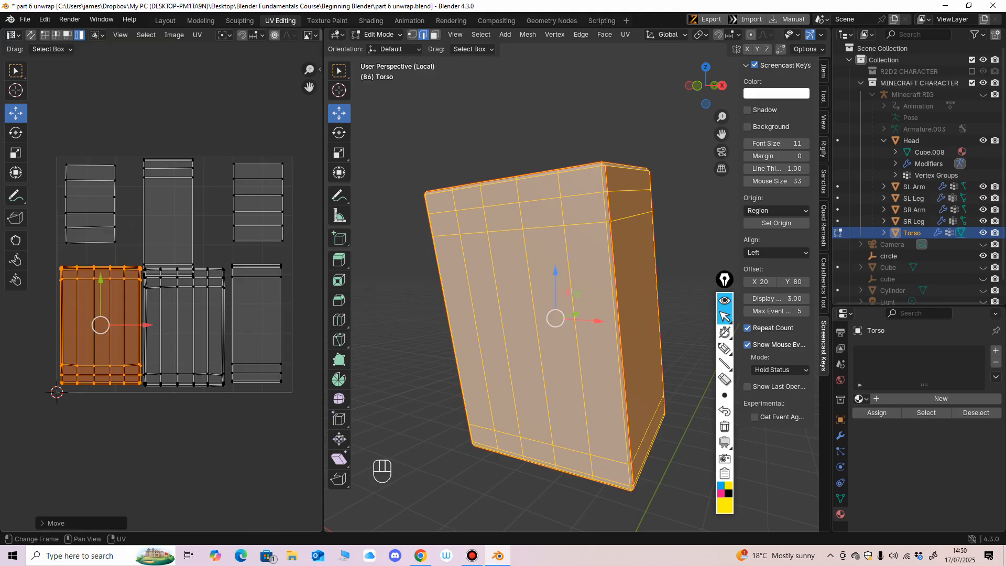
# Scale down the tall upper-middle UV island and place it between the two small islands, clear of the lower row.
pyautogui.click(168, 220)
pyautogui.click(15, 152)
pyautogui.moveTo(172, 236); pyautogui.dragTo(156, 213)
pyautogui.click(15, 113)
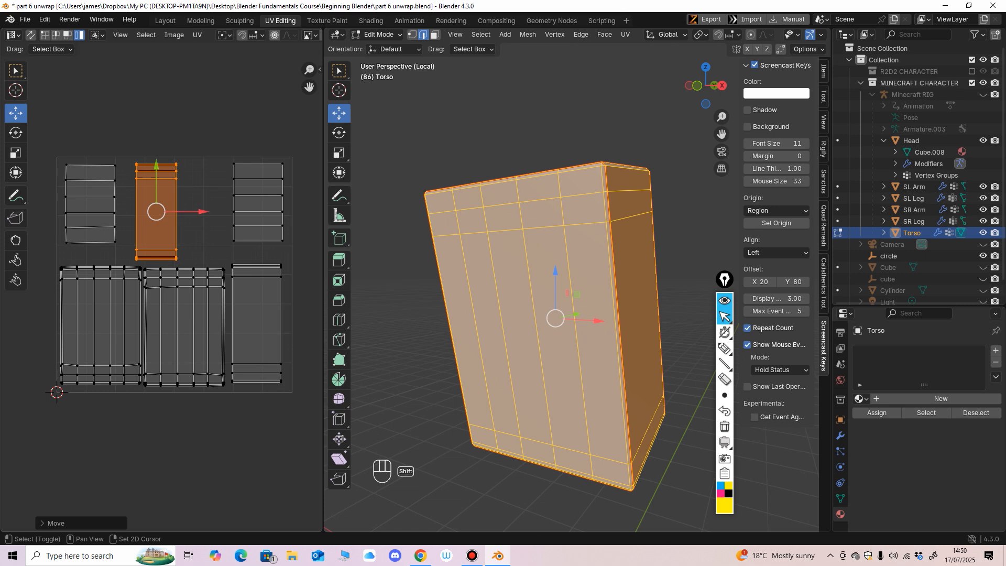
# Widen the UV Editor area, switch it to the Compositor and return it to the UV Editor.
pyautogui.moveTo(323, 262); pyautogui.dragTo(365, 262)
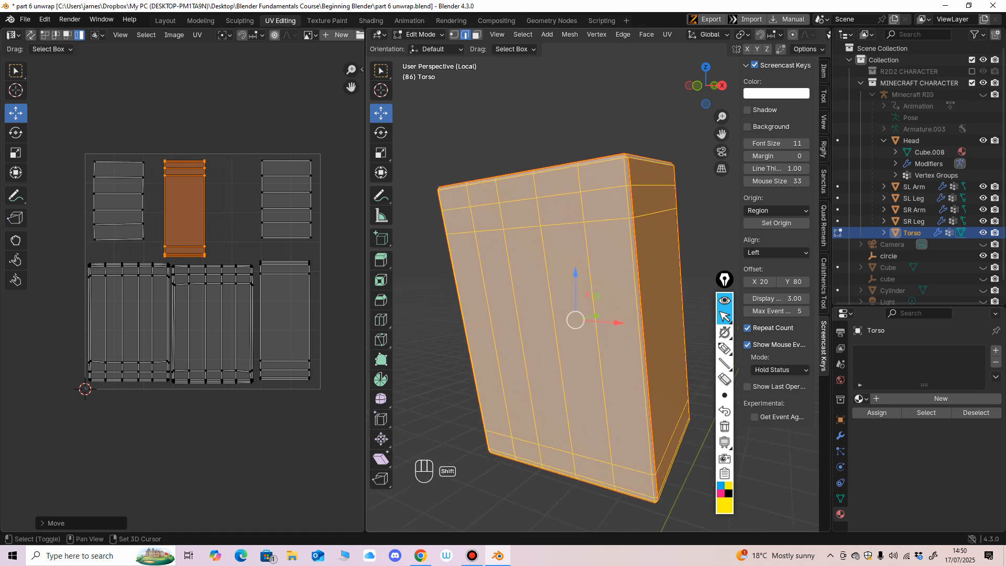
pyautogui.keyDown('shift'); pyautogui.moveTo(182, 273); pyautogui.dragTo(186, 271, button='middle'); pyautogui.keyUp('shift')
pyautogui.click(13, 35)
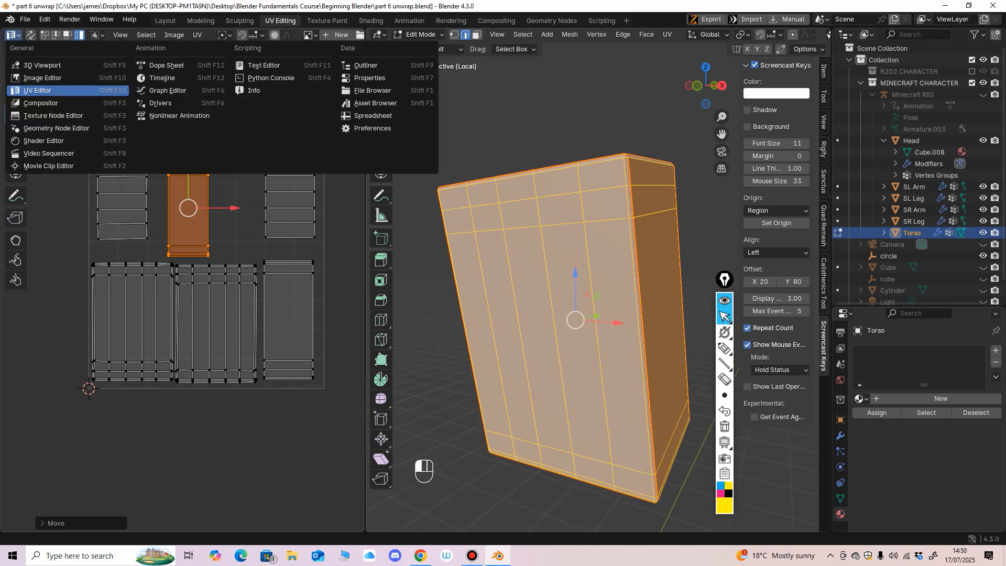
pyautogui.click(41, 103)
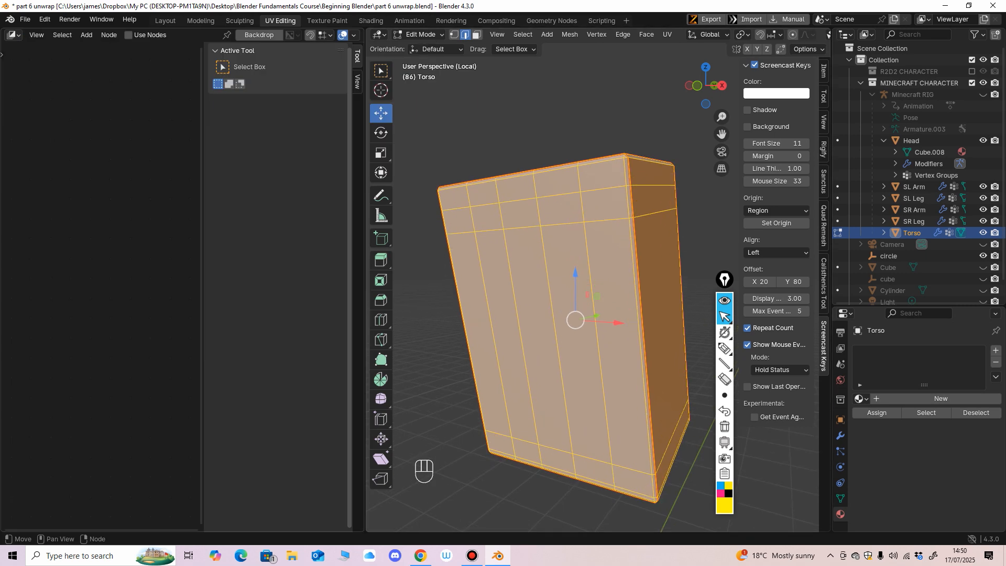
pyautogui.click(12, 35)
pyautogui.click(38, 90)
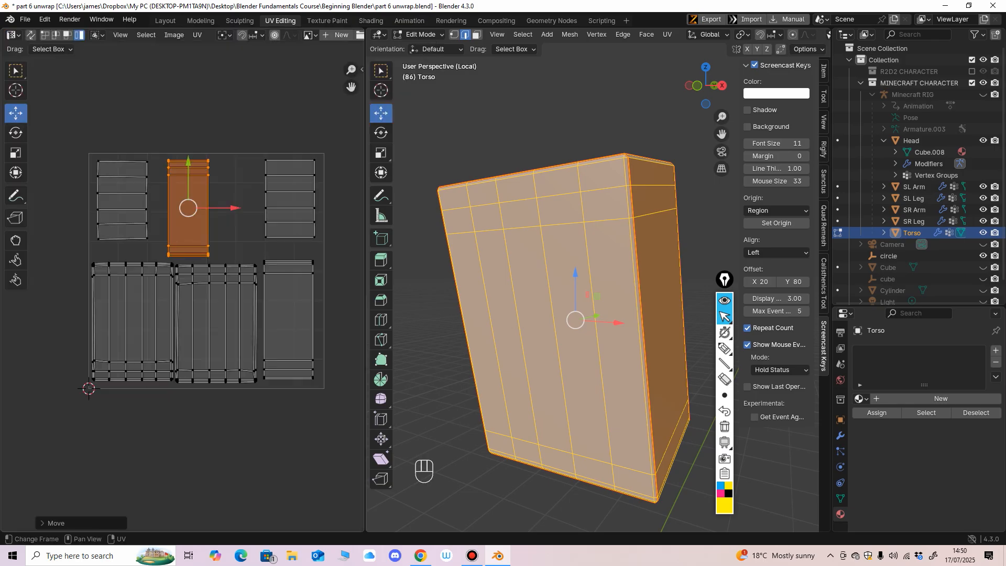
# Shift the tall UV island toward the middle of the grid, and try rotating it several times, undoing each rotation.
pyautogui.moveTo(188, 208); pyautogui.dragTo(215, 209)
pyautogui.click(15, 133)
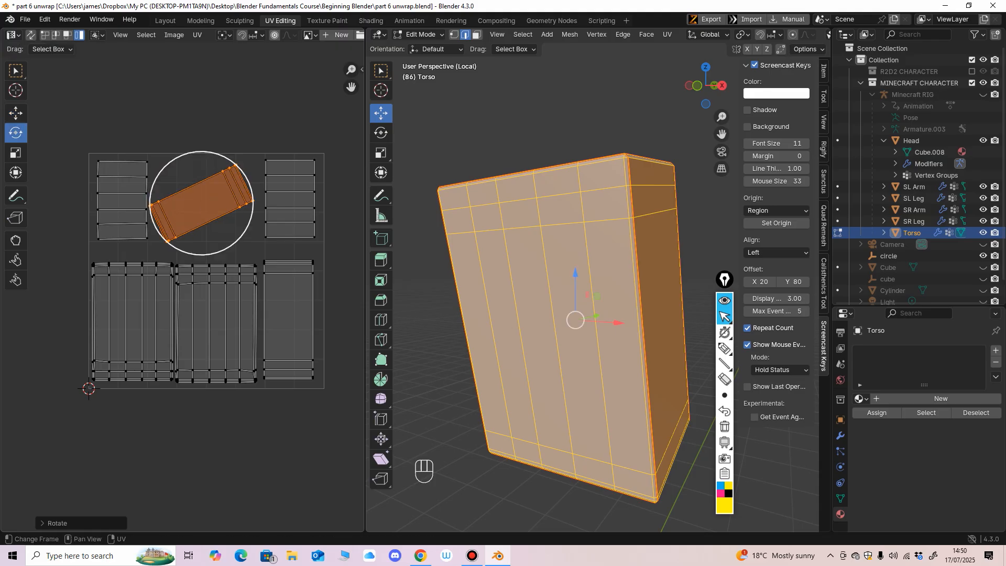
pyautogui.hotkey('ctrl', 'z')
pyautogui.moveTo(231, 172); pyautogui.dragTo(242, 208)
pyautogui.hotkey('ctrl', 'z')
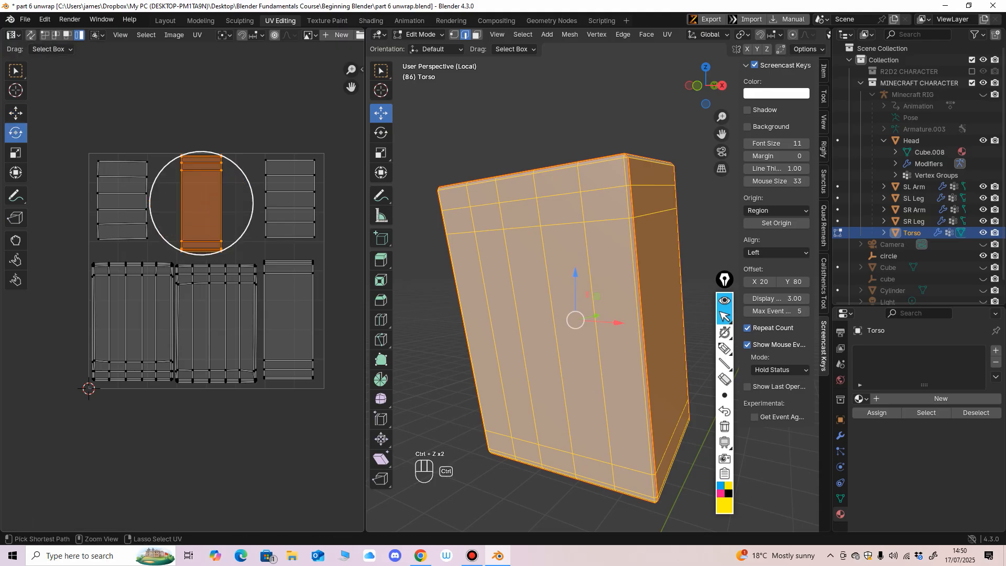
pyautogui.moveTo(230, 173); pyautogui.dragTo(242, 217)
pyautogui.hotkey('ctrl', 'z')
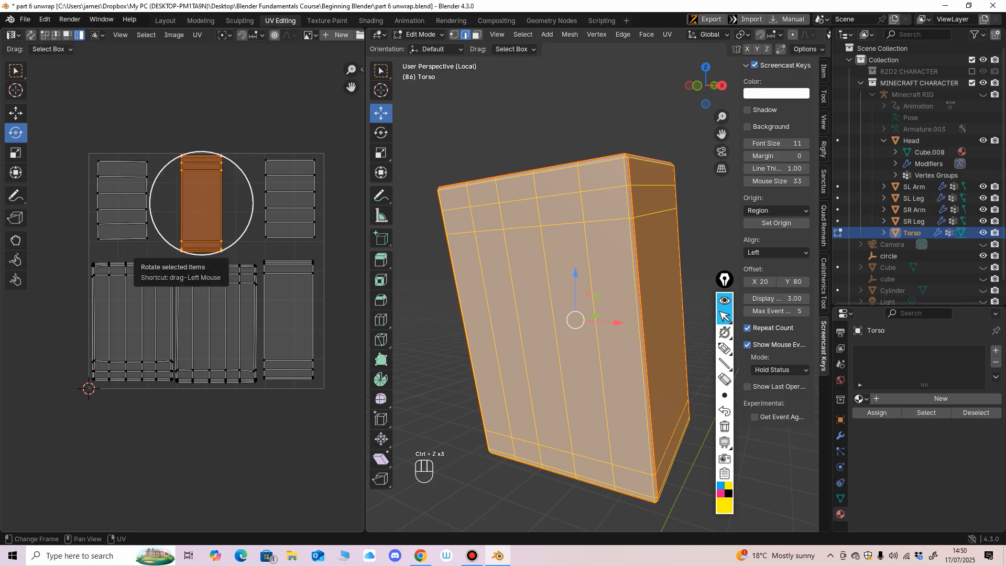
# Try the Scale and Transform tools on the tall UV island, undoing each change.
pyautogui.click(16, 153)
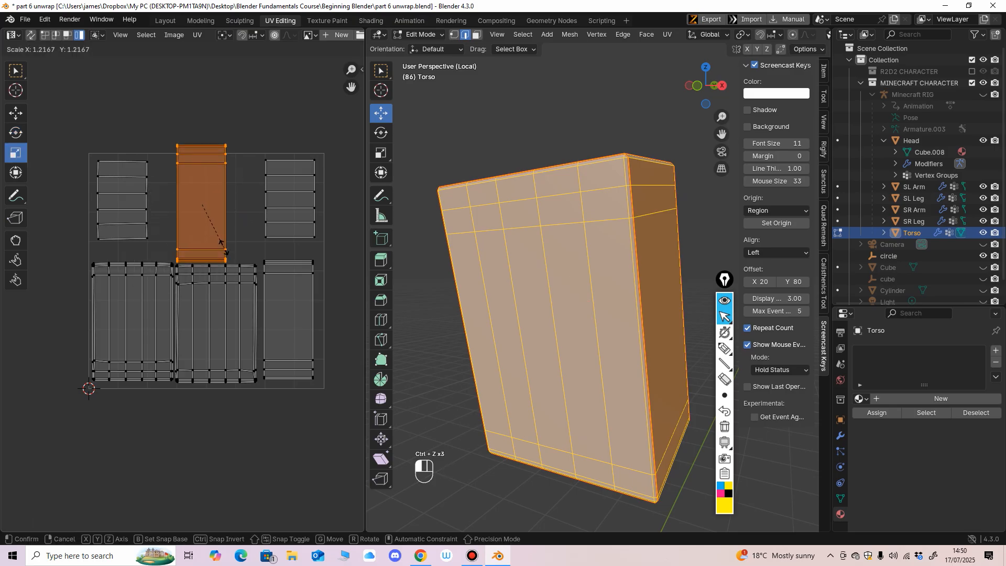
pyautogui.hotkey('ctrl', 'z')
pyautogui.click(15, 132)
pyautogui.click(16, 153)
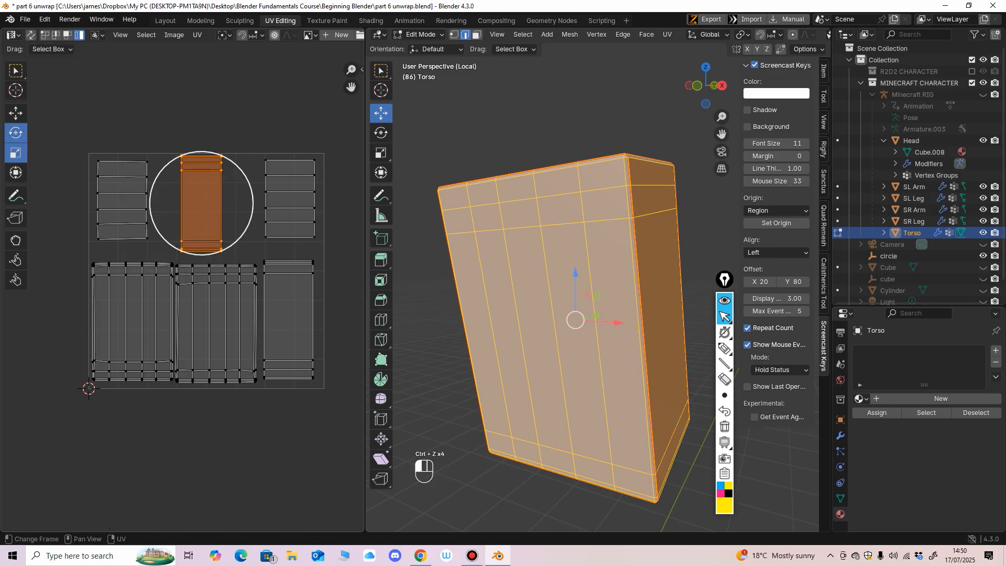
pyautogui.click(15, 113)
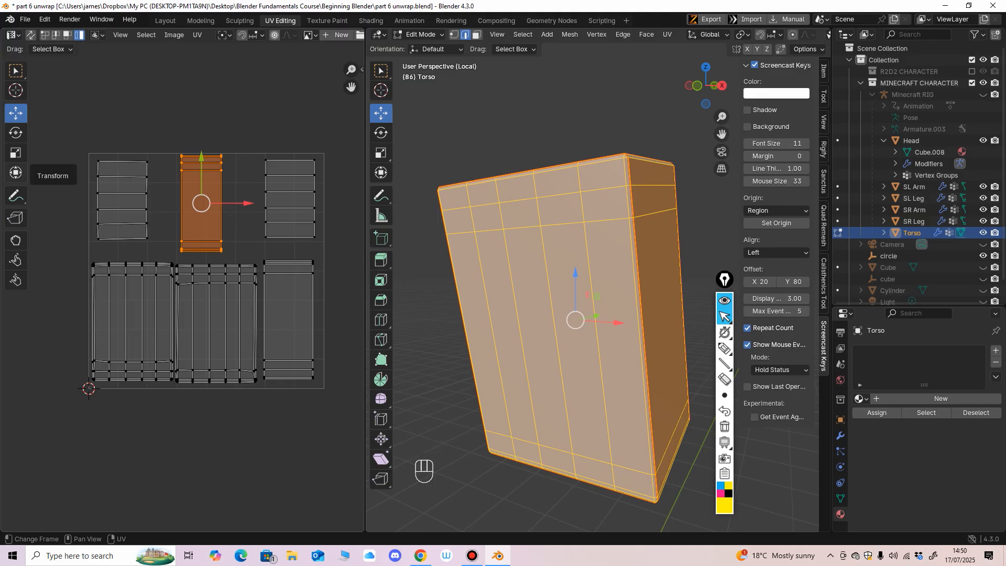
pyautogui.click(15, 172)
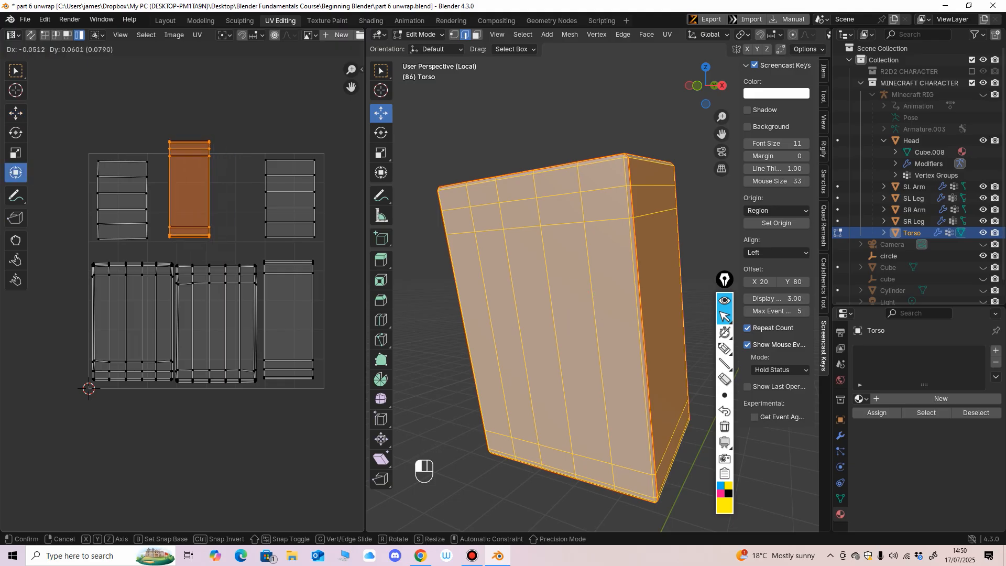
pyautogui.hotkey('ctrl', 'z')
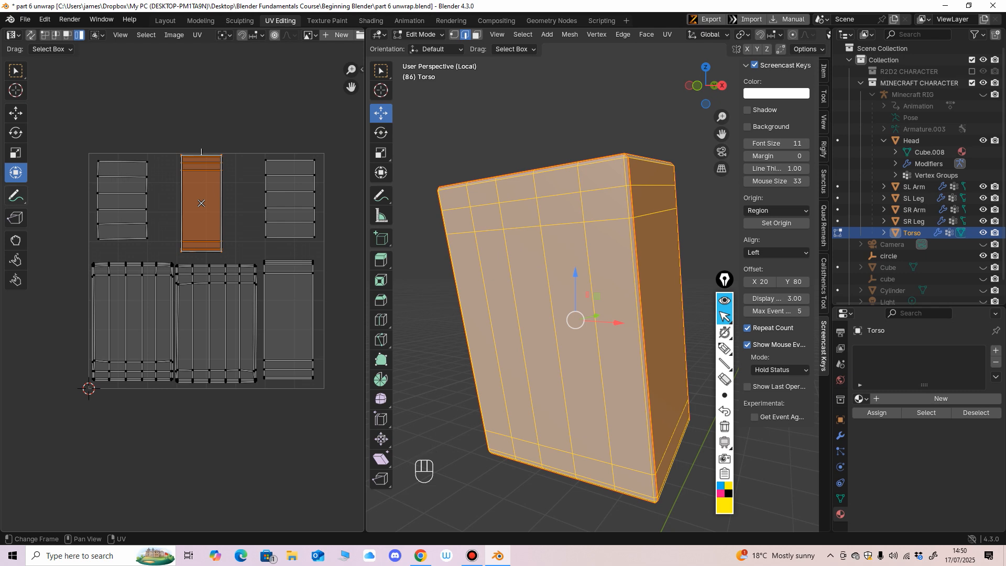
# Draw a freehand annotation outline around the tall upper-middle UV island with the Annotate tool.
pyautogui.click(16, 196)
pyautogui.moveTo(179, 156)
pyautogui.mouseDown()
pyautogui.moveTo(230, 167)
pyautogui.moveTo(160, 161)
pyautogui.mouseUp()
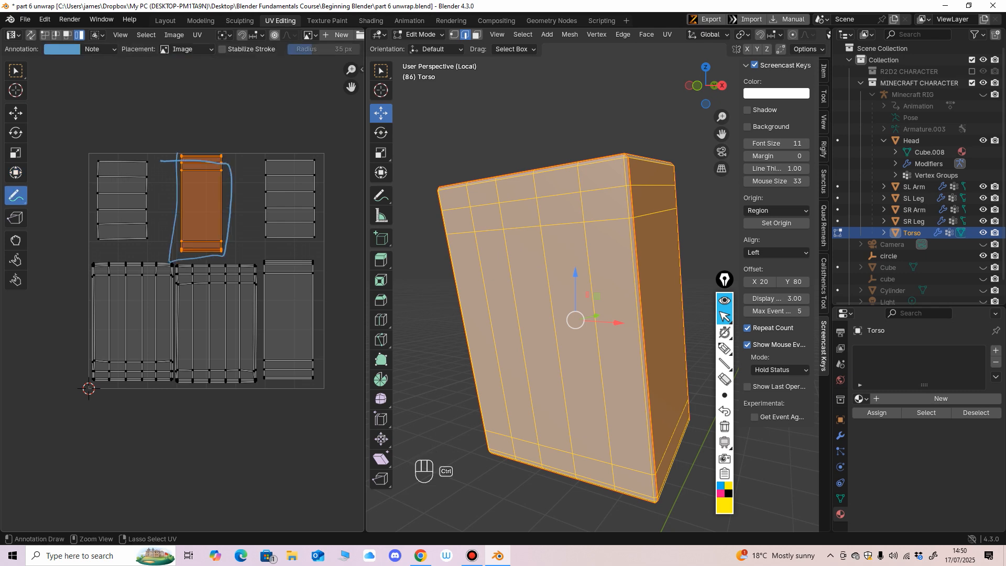
# Undo the annotation outline around the tall UV island, scribble a freehand annotation above the UV grid, and undo it.
pyautogui.hotkey('ctrl', 'z')
pyautogui.moveTo(224, 121); pyautogui.dragTo(280, 112)
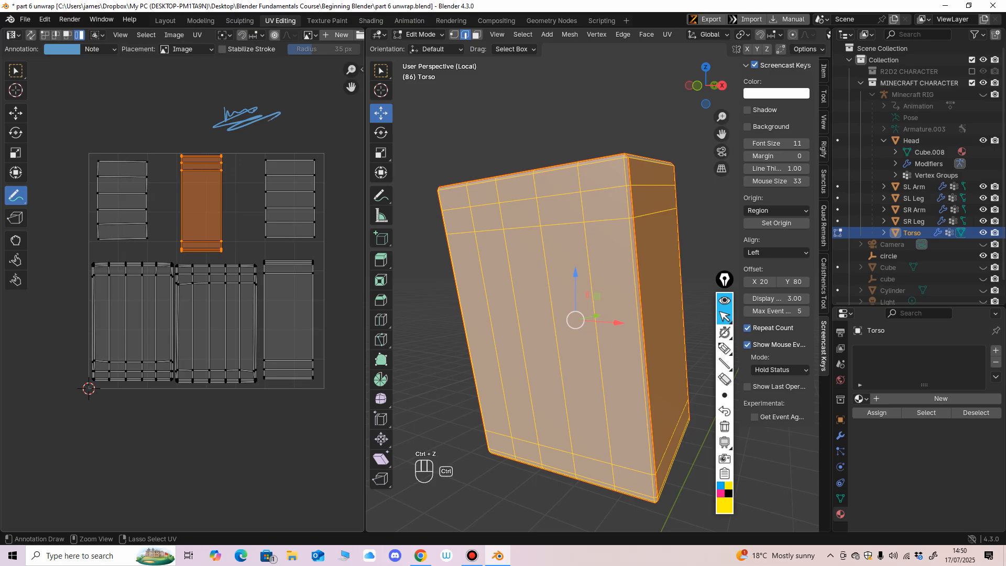
pyautogui.click(16, 113)
pyautogui.hotkey('ctrl', 'z')
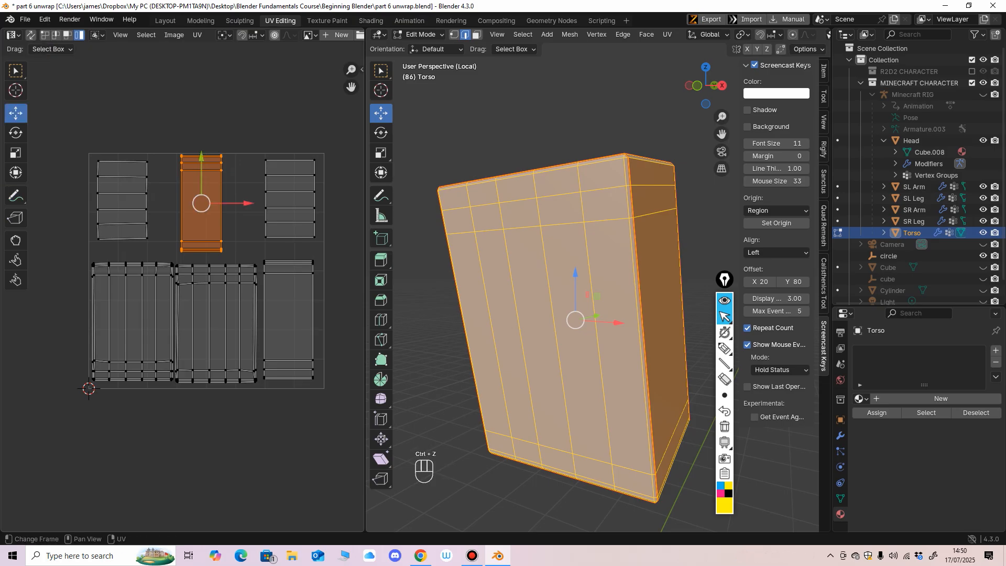
# Try to rip the selected tall UV island using the Rip Region tool.
pyautogui.click(16, 218)
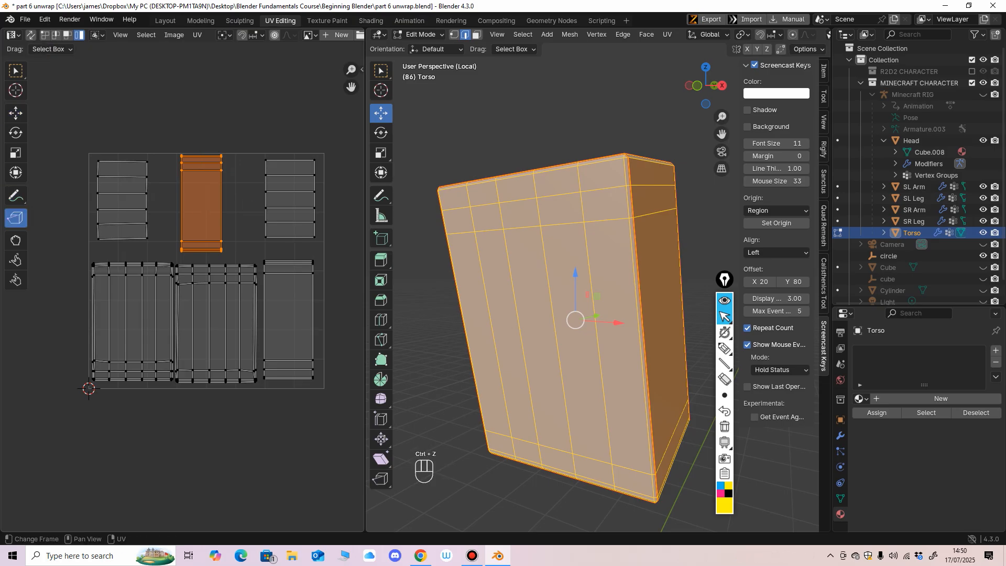
pyautogui.scroll(3, 217, 126)
pyautogui.moveTo(544, 294); pyautogui.dragTo(559, 294, button='middle')
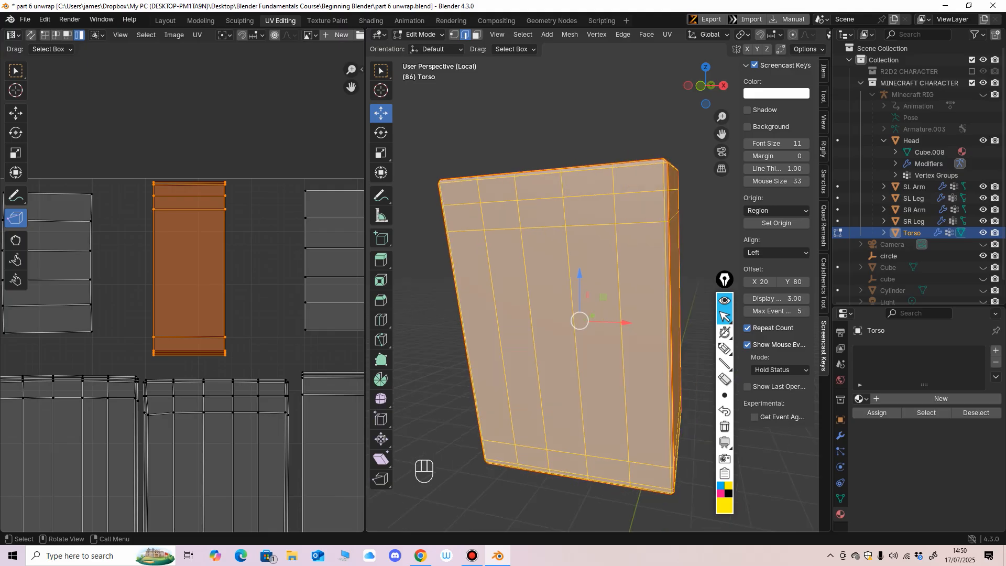
pyautogui.keyDown('shift'); pyautogui.moveTo(210, 367); pyautogui.dragTo(224, 199, button='middle'); pyautogui.keyUp('shift')
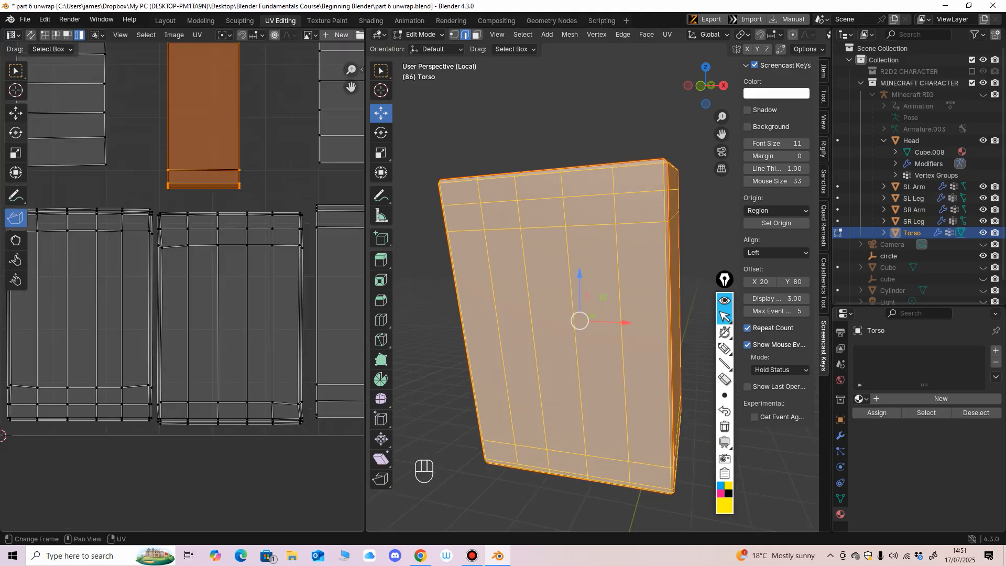
pyautogui.keyDown('ctrl'); pyautogui.moveTo(270, 97); pyautogui.dragTo(269, 51, button='middle'); pyautogui.keyUp('ctrl')
pyautogui.moveTo(269, 84); pyautogui.dragTo(287, 51, button='middle')
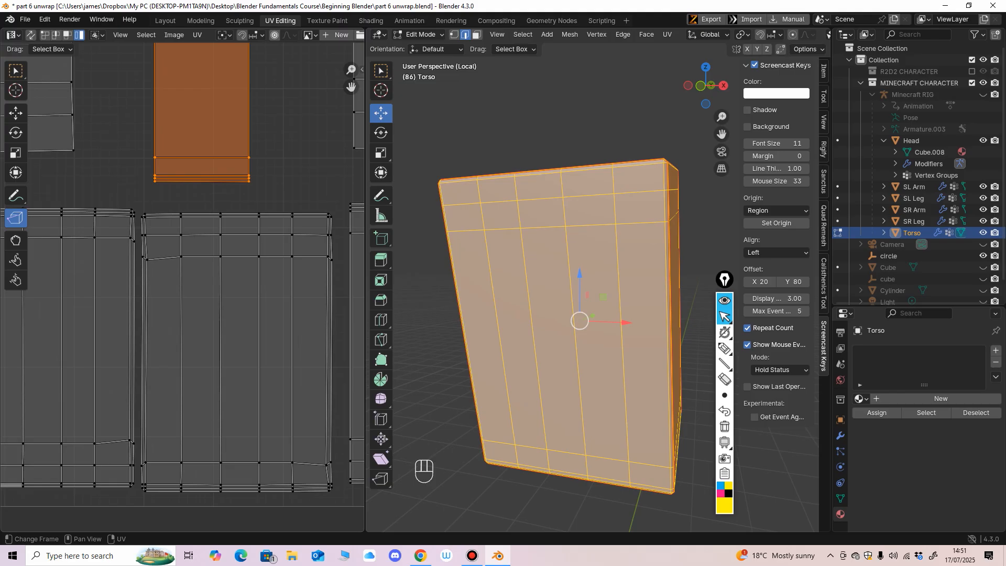
pyautogui.press('v')
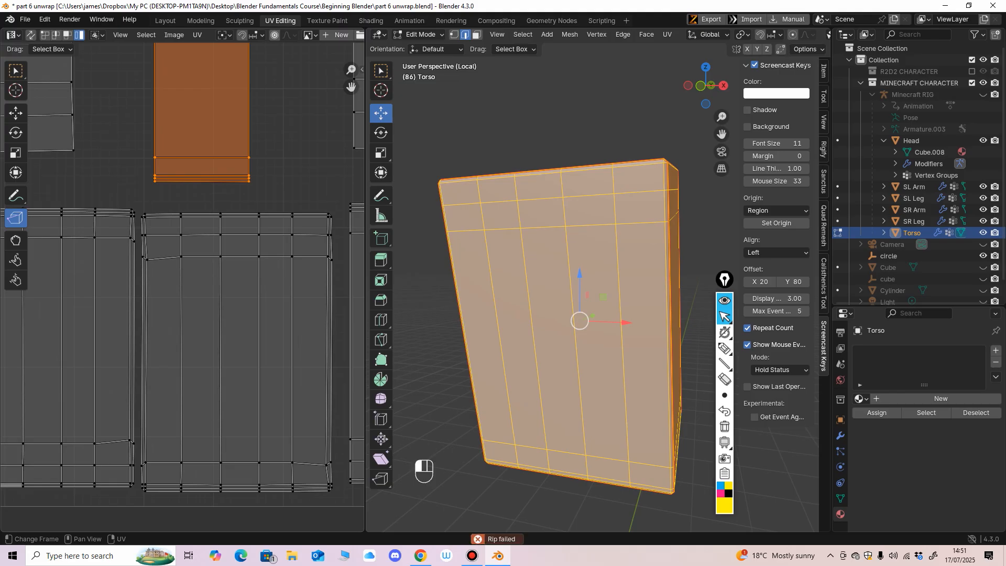
# Select the whole lower-middle UV island, set the UV selection mode to vertex, and activate the Rip Region tool.
pyautogui.click(237, 352)
pyautogui.click(15, 113)
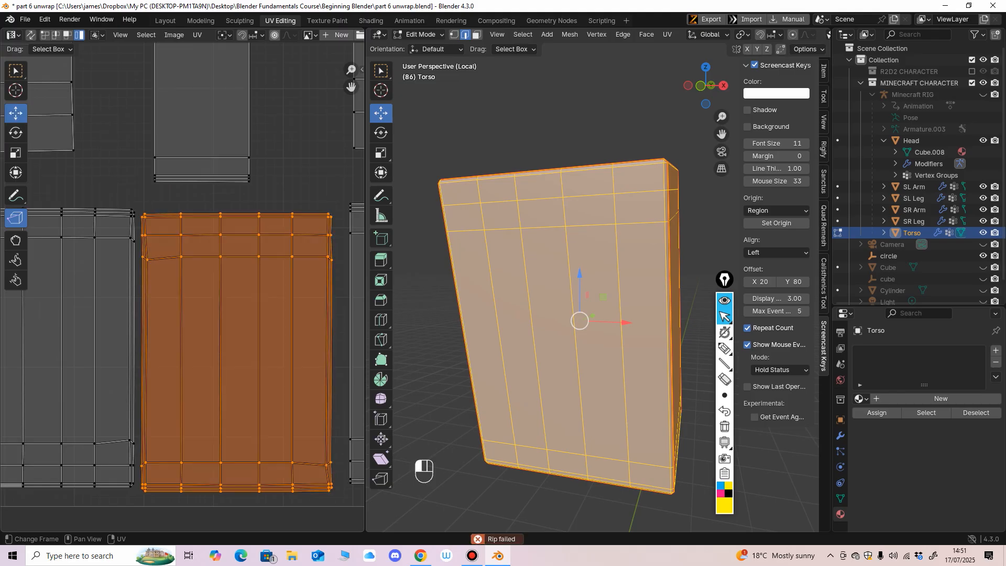
pyautogui.click(15, 218)
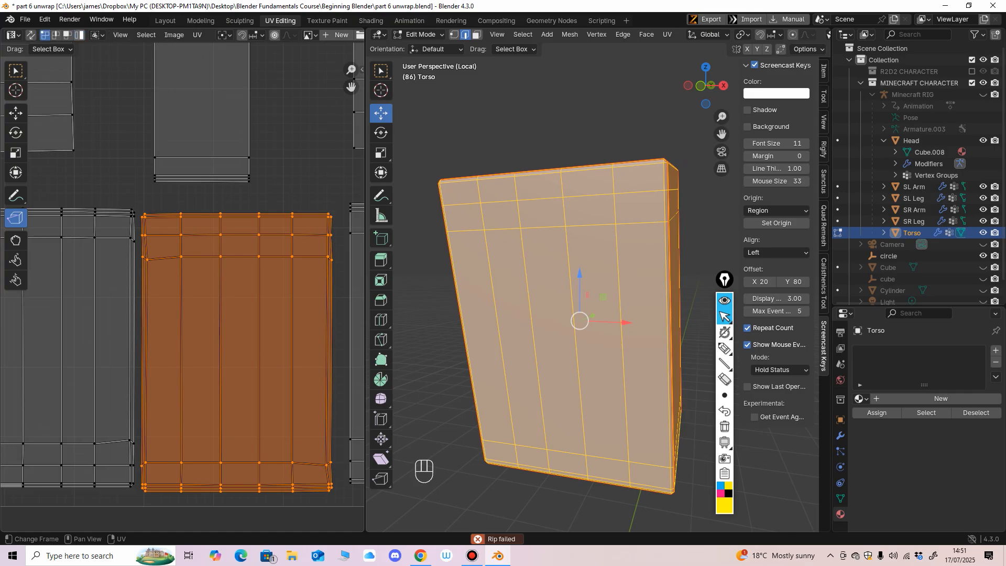
# Circle the UV Editor's selection modes with the yellow screen pen and clear the drawing.
pyautogui.click(724, 348)
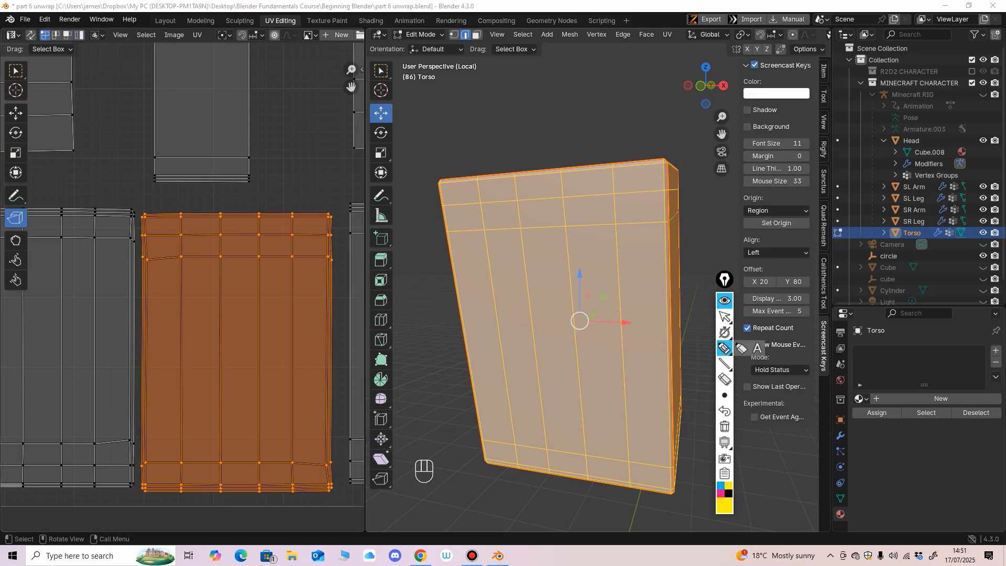
pyautogui.moveTo(60, 19)
pyautogui.mouseDown()
pyautogui.moveTo(21, 44)
pyautogui.moveTo(31, 17)
pyautogui.mouseUp()
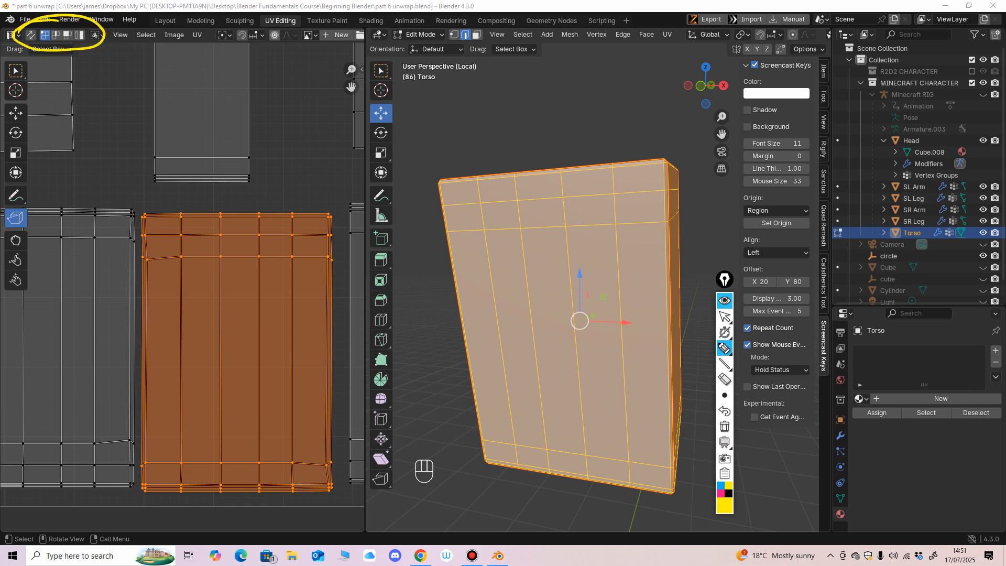
pyautogui.click(724, 317)
pyautogui.click(79, 35)
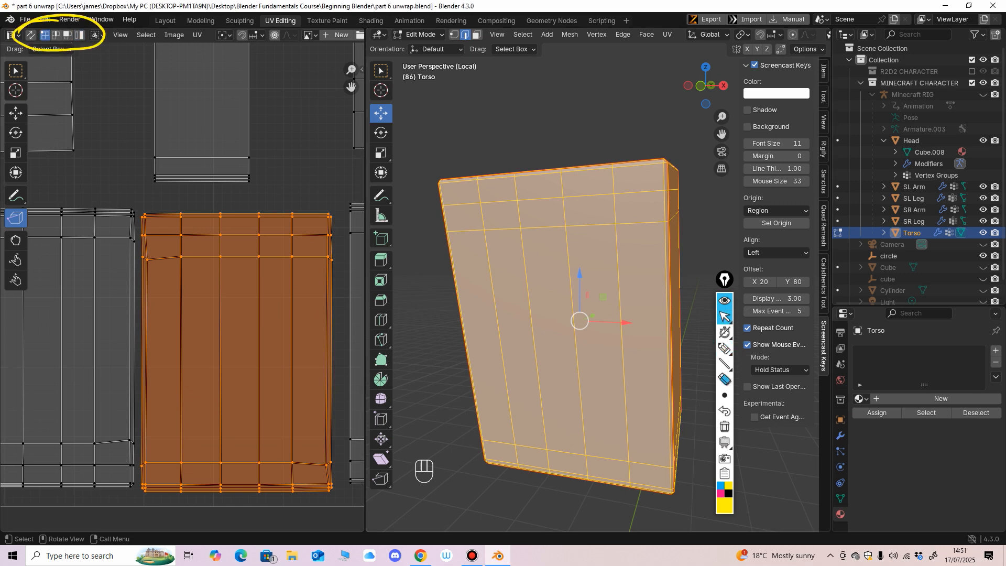
pyautogui.click(724, 378)
pyautogui.click(724, 426)
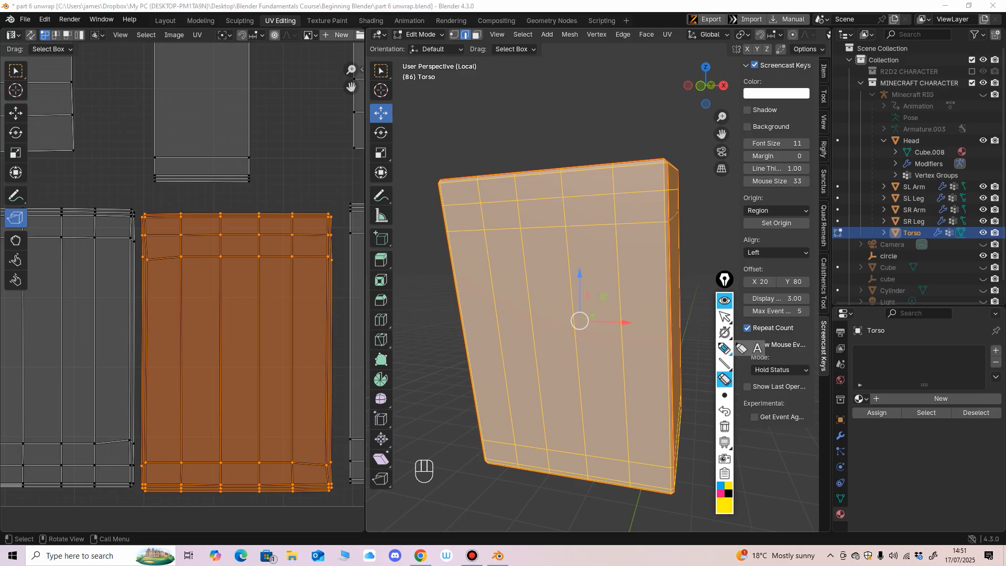
# Circle the vertex selection mode with the yellow screen pen and erase the circle.
pyautogui.click(724, 348)
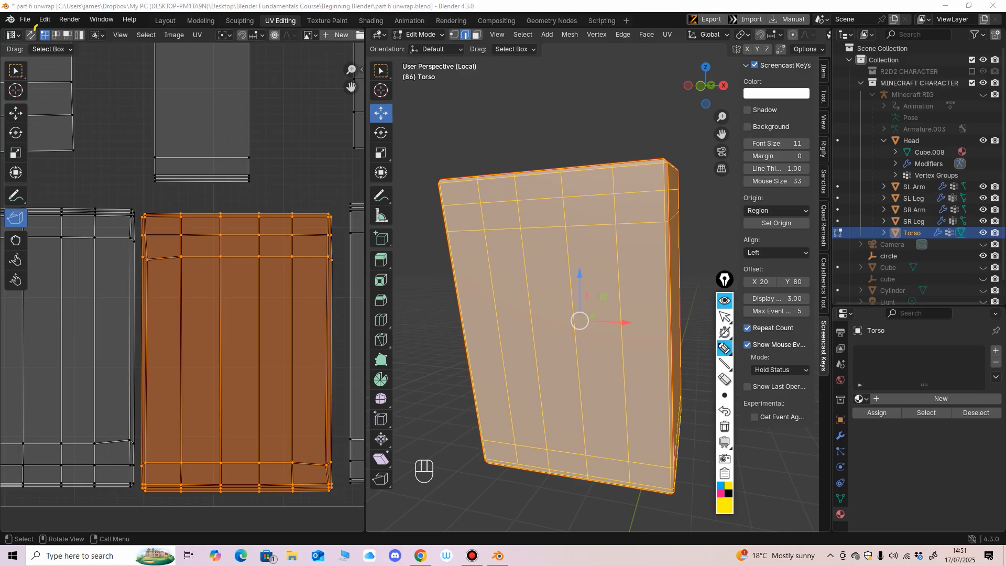
pyautogui.click(724, 316)
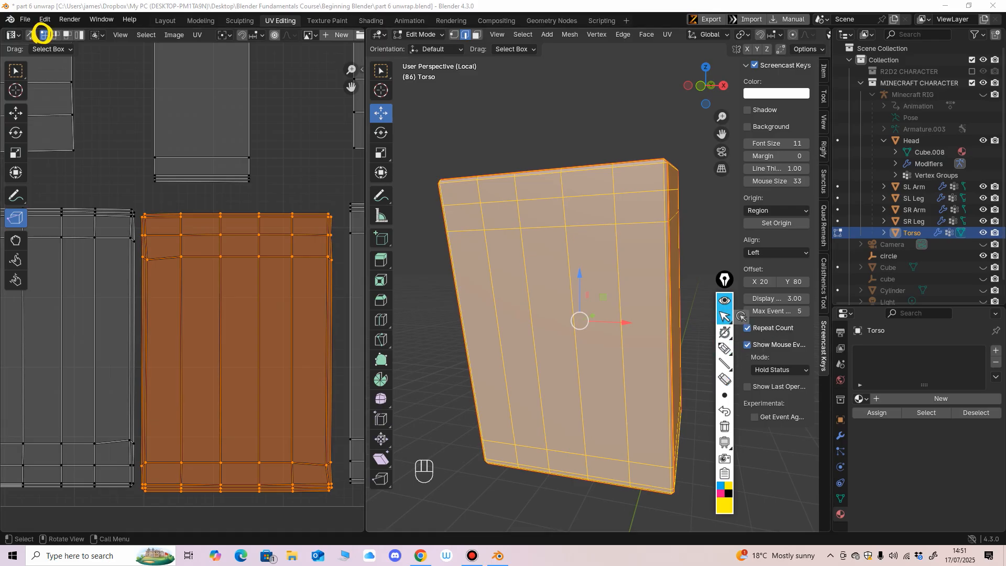
pyautogui.click(724, 380)
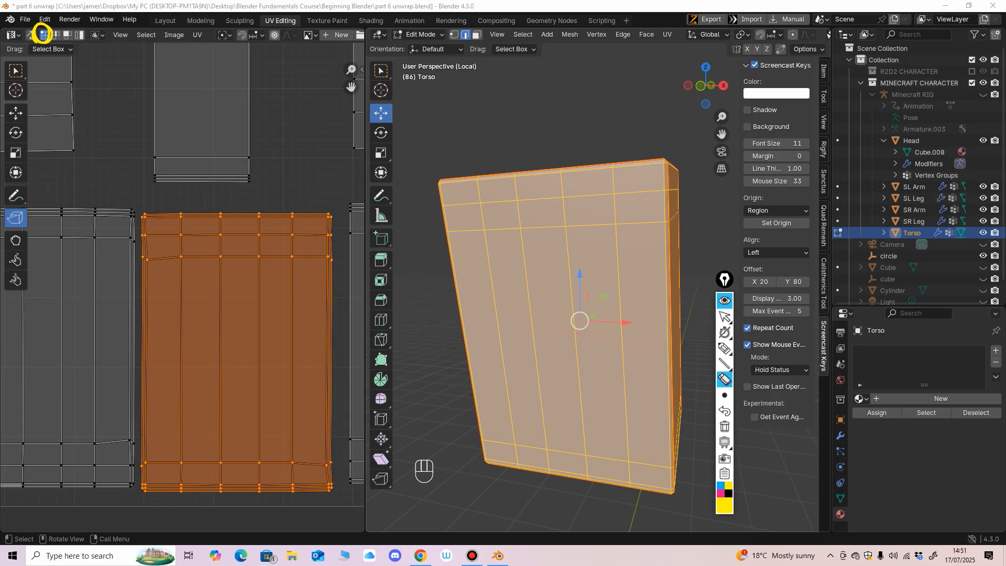
pyautogui.click(727, 317)
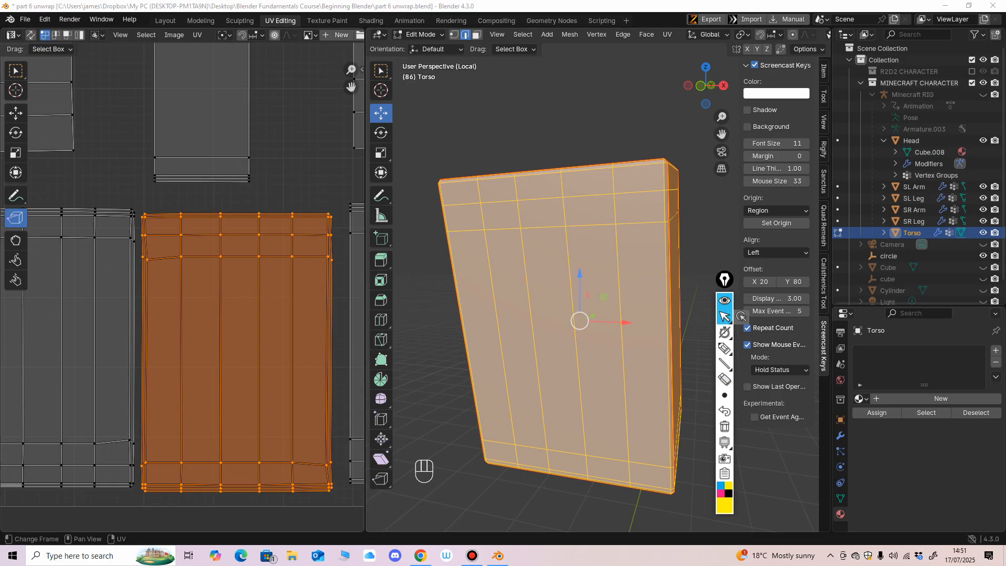
# Select a single inner vertex near the lower-middle island's upper edge, try the Move tool on it, and undo the move.
pyautogui.click(15, 113)
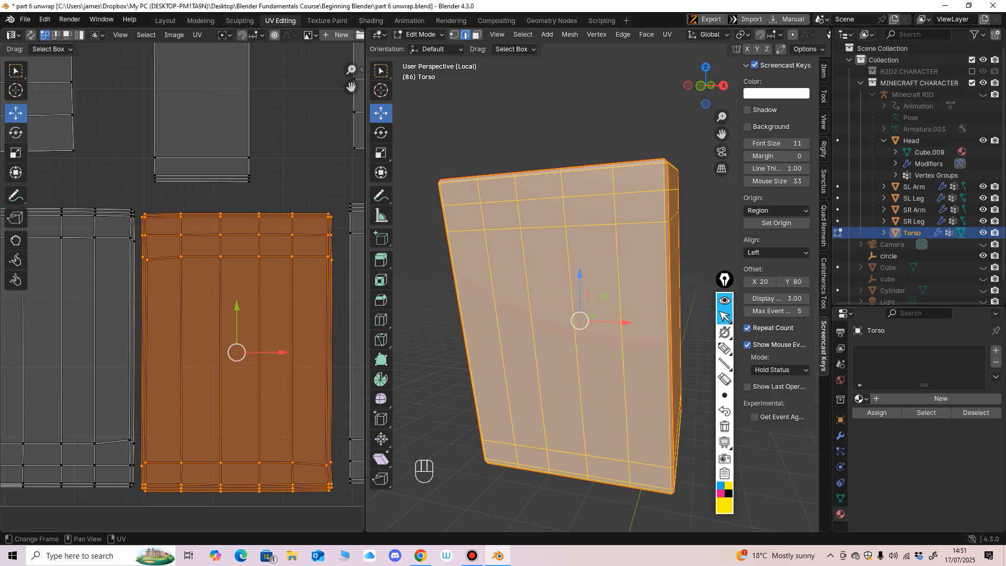
pyautogui.click(15, 218)
pyautogui.click(259, 256)
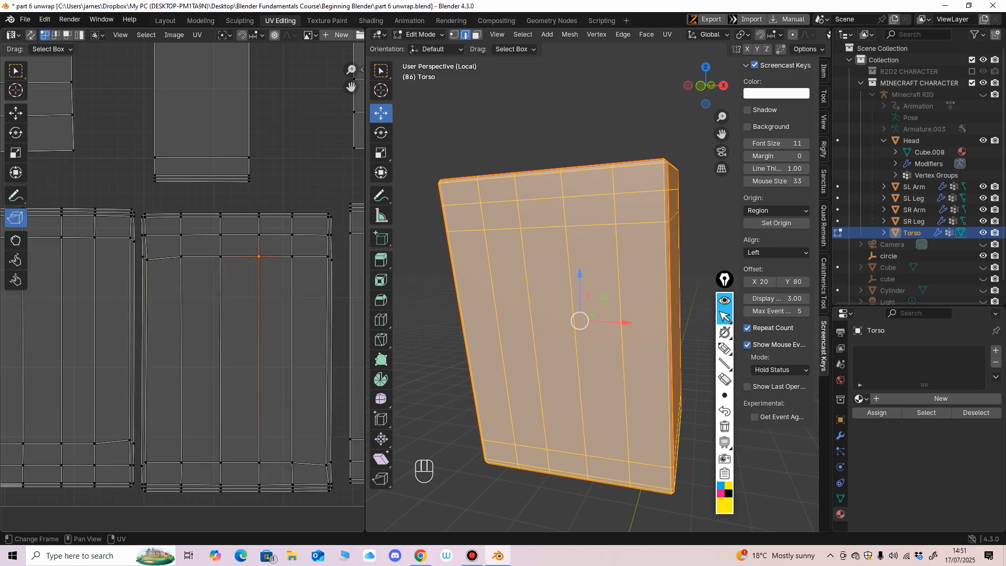
pyautogui.click(15, 114)
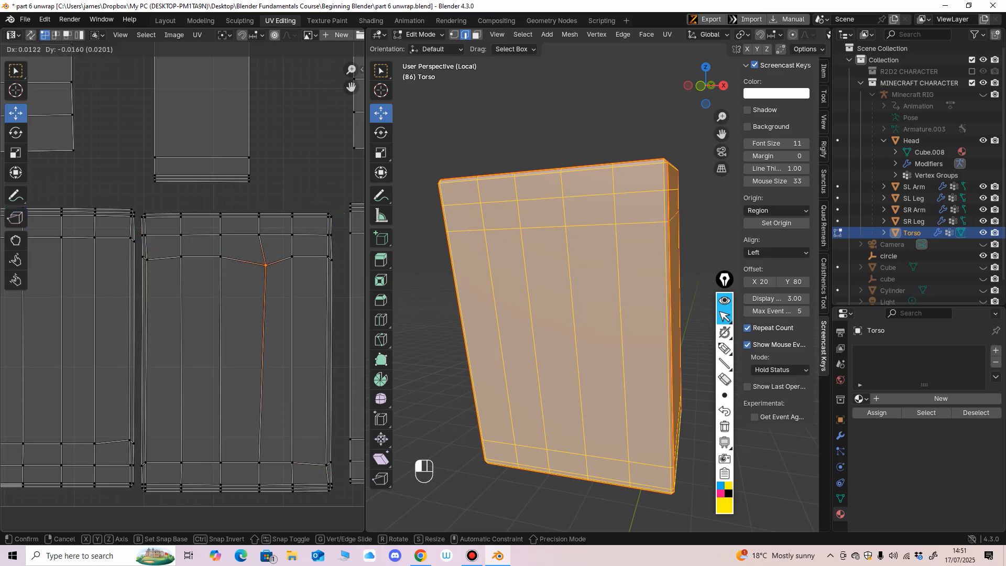
pyautogui.hotkey('ctrl', 'z')
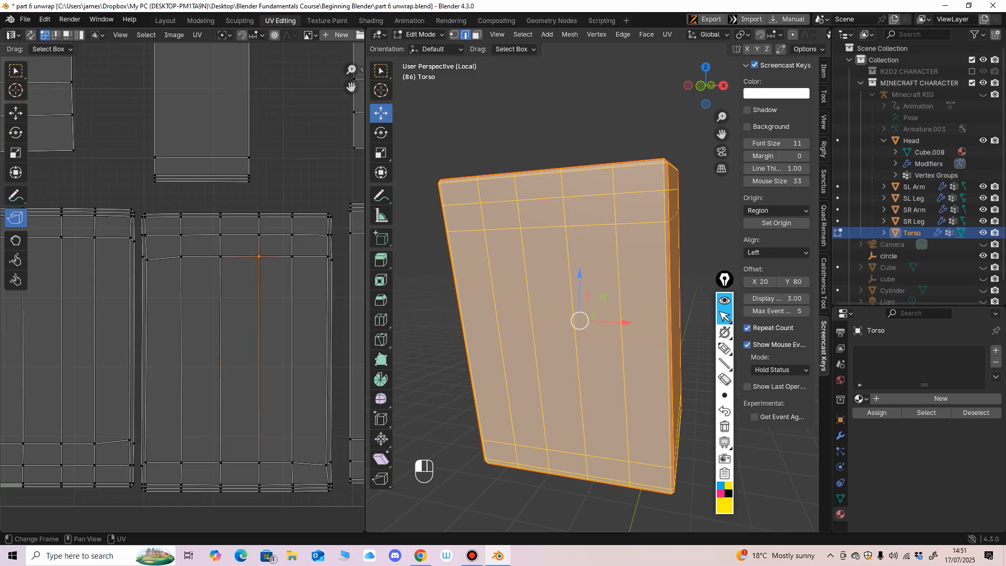
# Rip an inner vertex near the lower-middle island's upper edge apart with the Rip Region tool, opening a gap between faces.
pyautogui.moveTo(259, 257)
pyautogui.mouseDown()
pyautogui.moveTo(249, 279)
pyautogui.moveTo(257, 255)
pyautogui.moveTo(248, 254)
pyautogui.mouseUp()
pyautogui.click(258, 256)
pyautogui.click(292, 213)
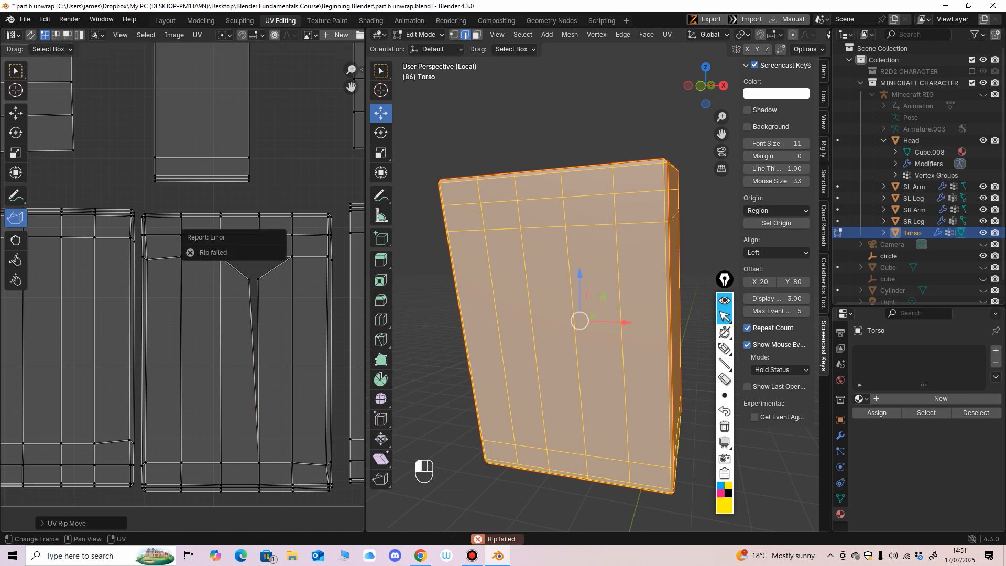
pyautogui.moveTo(292, 214); pyautogui.dragTo(291, 215)
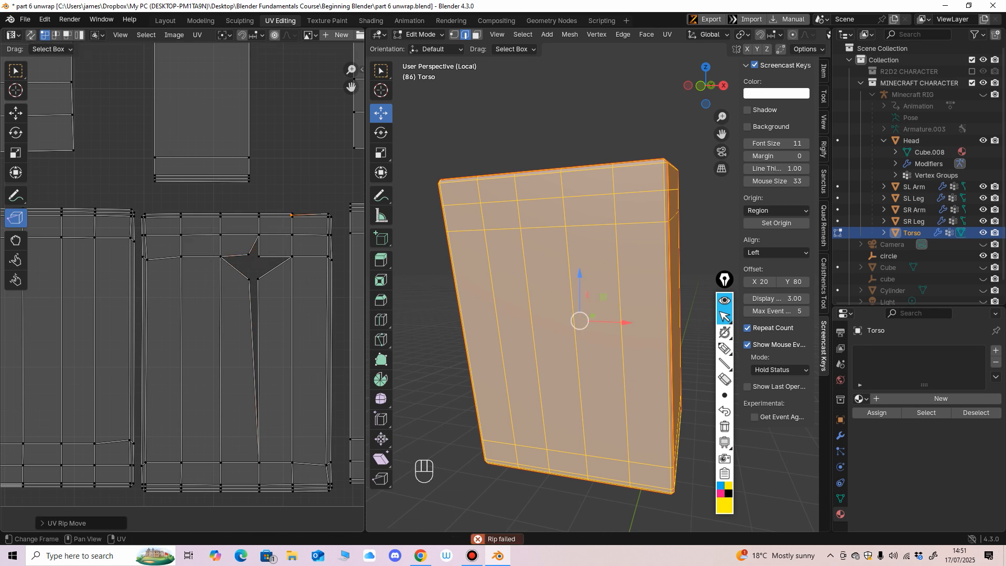
pyautogui.click(258, 256)
pyautogui.moveTo(258, 256); pyautogui.dragTo(263, 255)
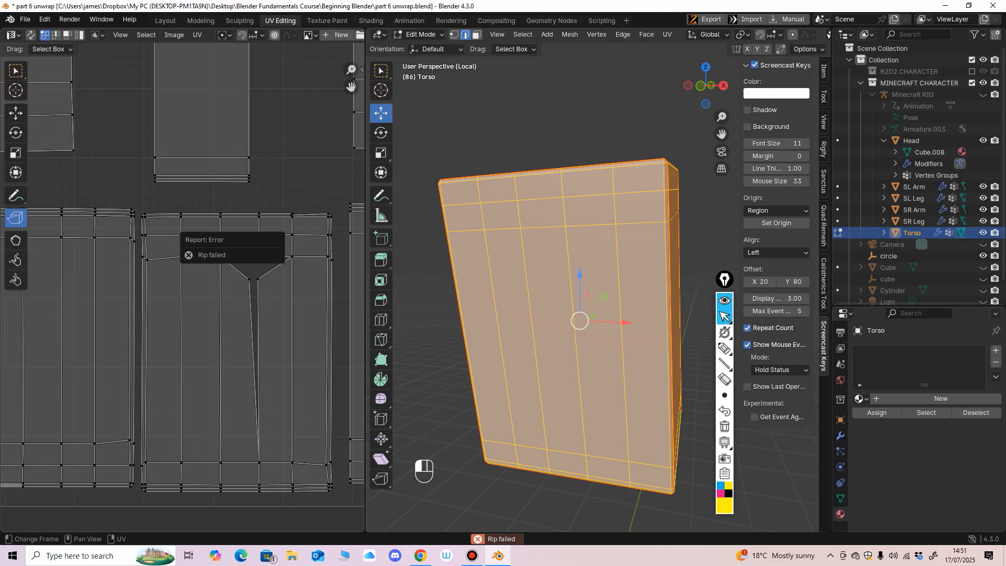
# Try ripping the lower corner vertices of the tall island and of the upper-left island.
pyautogui.click(249, 179)
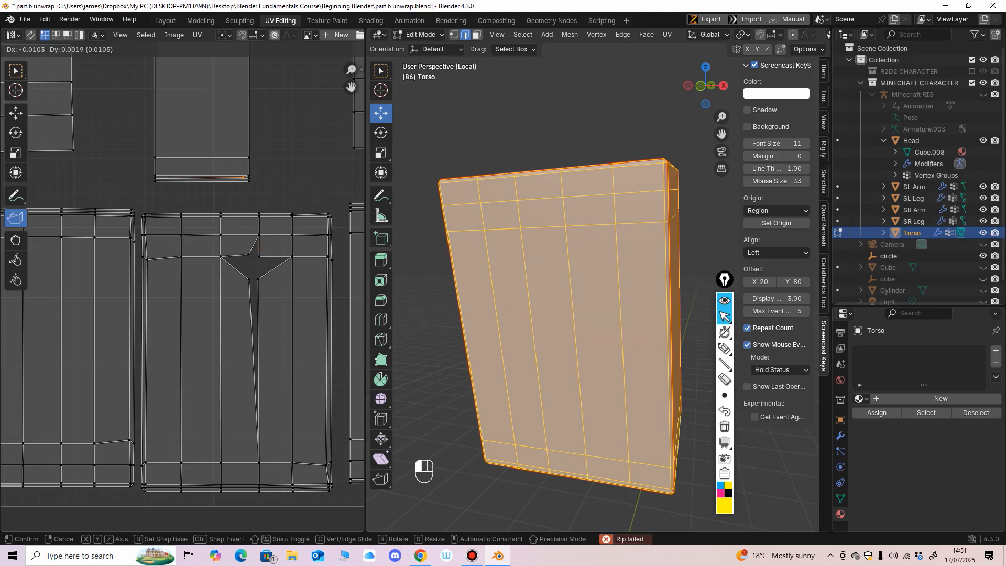
pyautogui.hotkey('ctrl', 'z')
pyautogui.moveTo(249, 179); pyautogui.dragTo(248, 182)
pyautogui.click(74, 150)
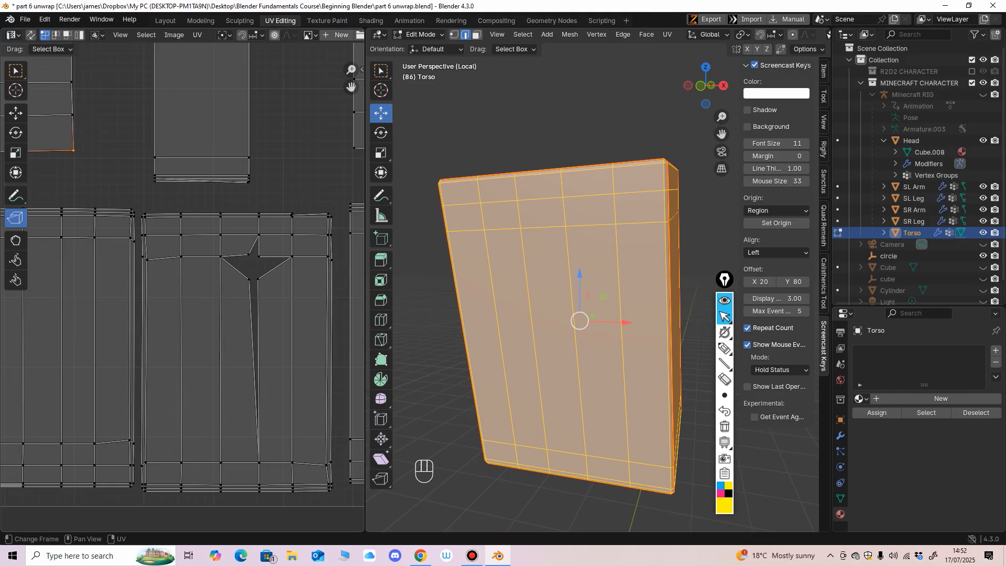
# Draw four radiating strokes and a dot around an upper front vertex of the torso with the yellow screen pen.
pyautogui.click(724, 348)
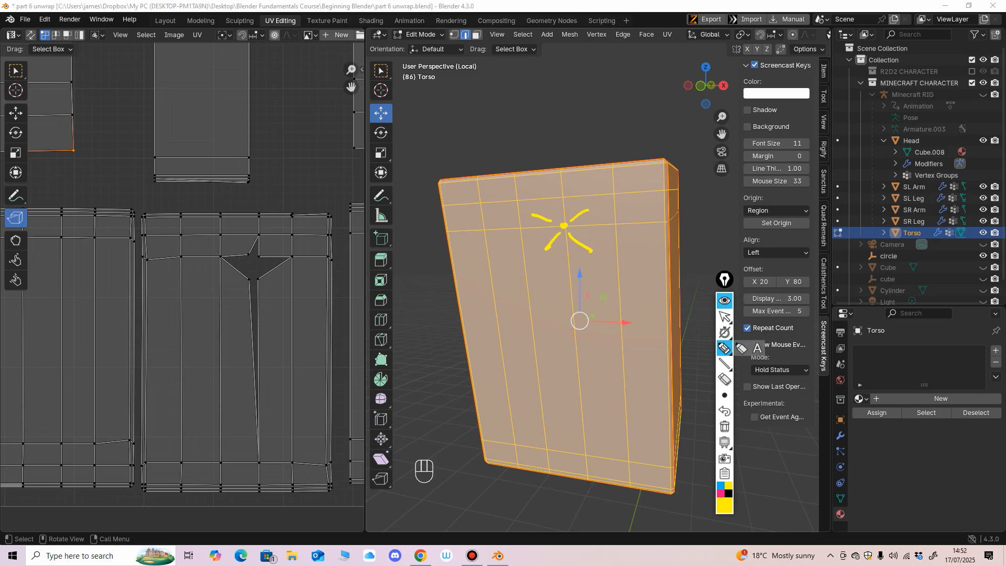
pyautogui.click(726, 317)
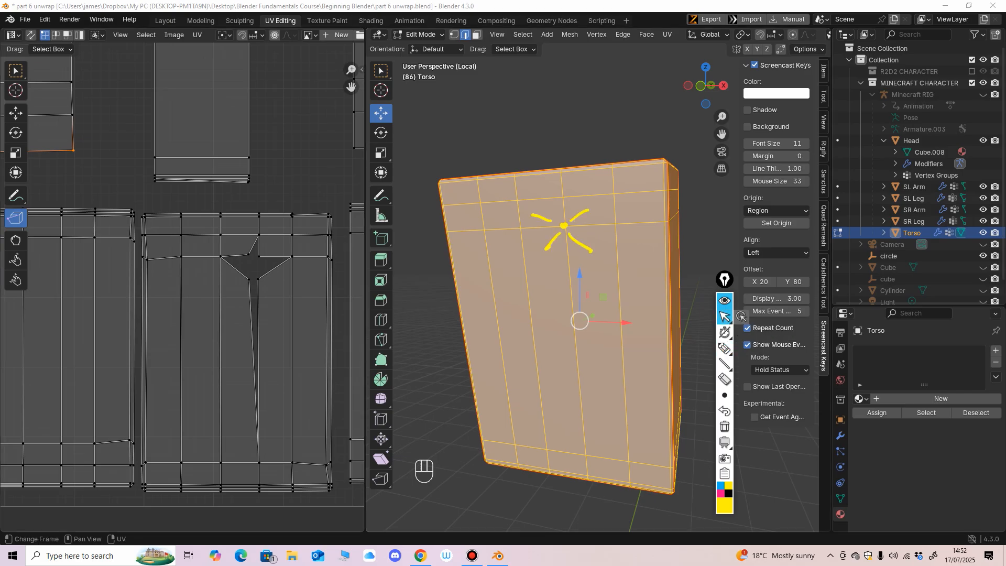
# Undo all the vertex rips until the lower-middle UV island is whole and fully selected again.
pyautogui.moveTo(209, 314); pyautogui.dragTo(201, 333, button='middle')
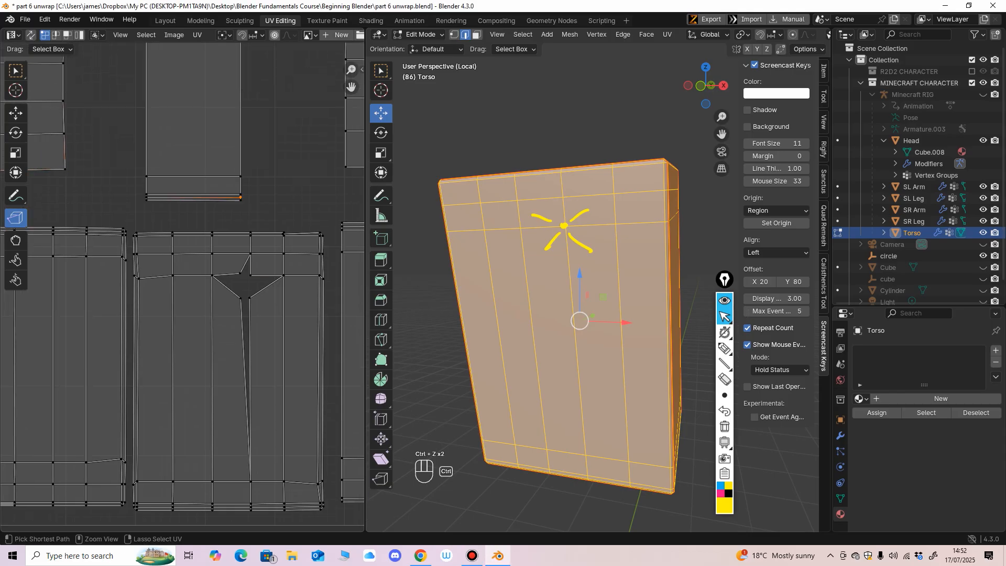
pyautogui.hotkey('ctrl', 'z')
pyautogui.hotkey('ctrl', 'z')
pyautogui.hotkey('ctrl', 'z')
pyautogui.hotkey('ctrl', 'z')
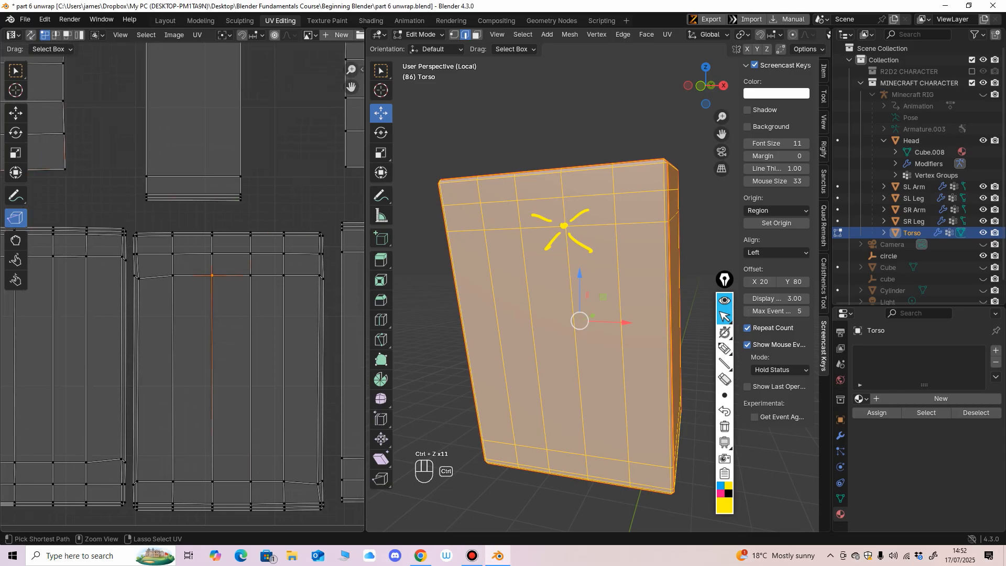
pyautogui.hotkey('ctrl', 'z')
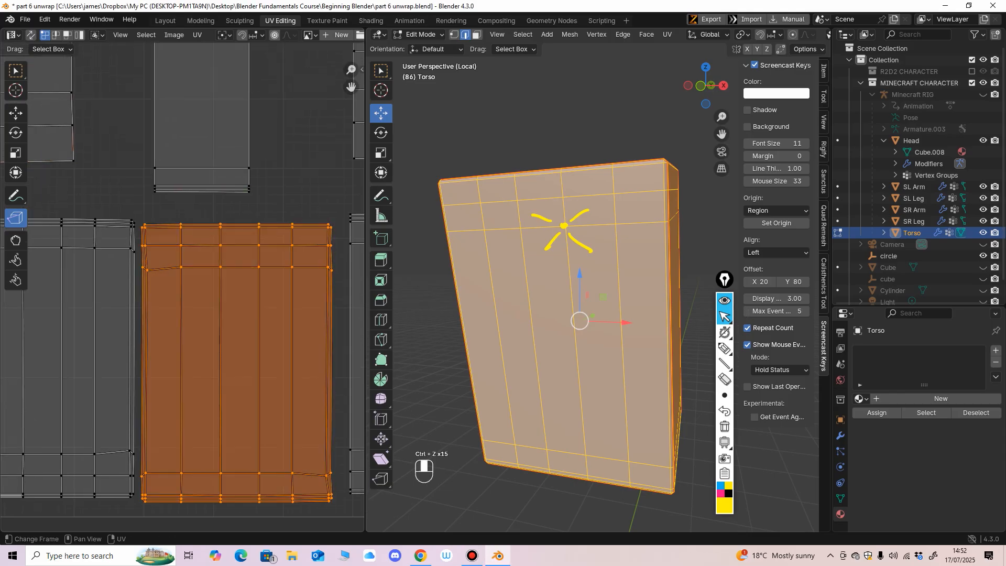
pyautogui.moveTo(209, 315); pyautogui.dragTo(217, 306, button='middle')
# Try the Grab tool on the upper-left part of the lower-middle UV island, and undo the change.
pyautogui.click(15, 240)
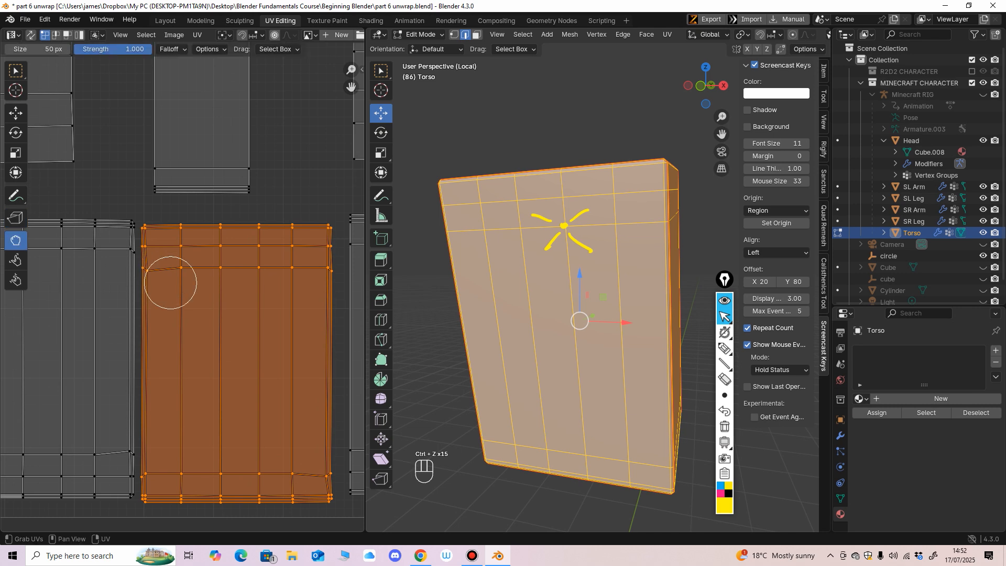
pyautogui.moveTo(146, 252); pyautogui.dragTo(209, 230, button='middle')
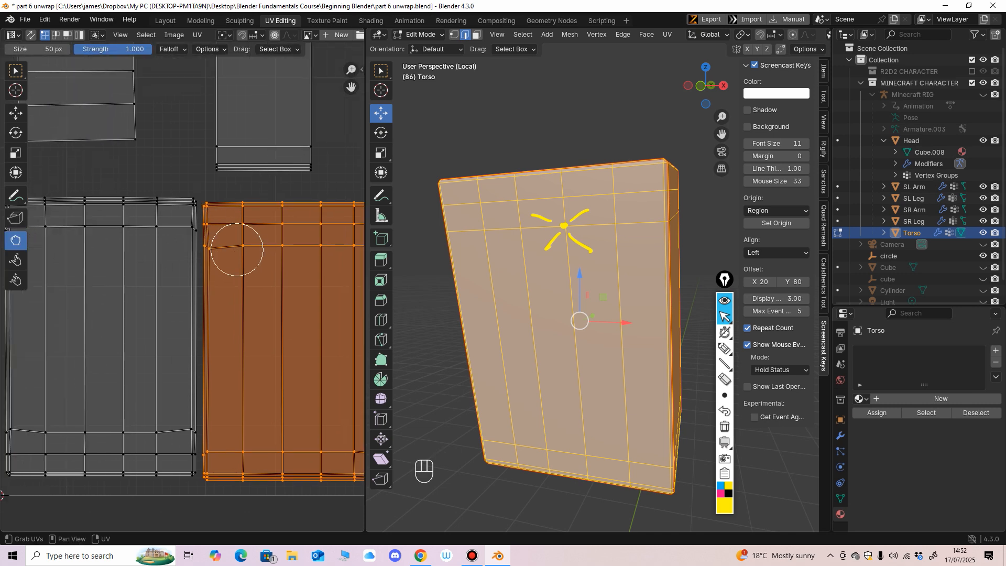
pyautogui.moveTo(243, 241); pyautogui.dragTo(244, 253)
pyautogui.hotkey('ctrl', 'z')
# Widen the UV Editor area to fit the whole UV layout, and undo the last change to the lower-middle island.
pyautogui.moveTo(262, 280)
pyautogui.mouseDown(button='middle')
pyautogui.moveTo(241, 273)
pyautogui.moveTo(219, 289)
pyautogui.mouseUp(button='middle')
pyautogui.hotkey('ctrl', '-')
pyautogui.hotkey('ctrl', '-')
pyautogui.hotkey('ctrl', '-')
pyautogui.scroll(-2, 246, 272)
pyautogui.moveTo(365, 283); pyautogui.dragTo(392, 282)
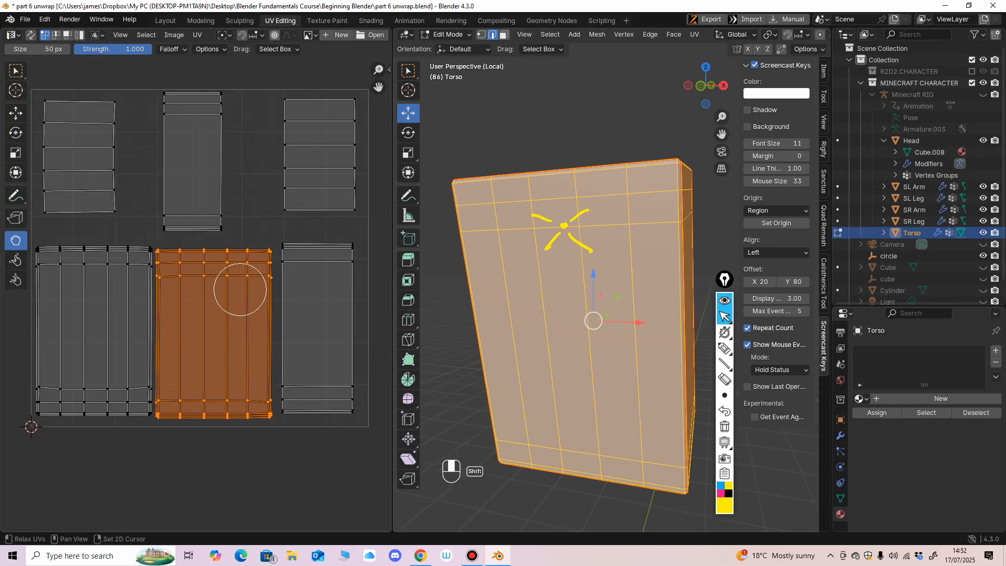
pyautogui.hotkey('ctrl', 'z')
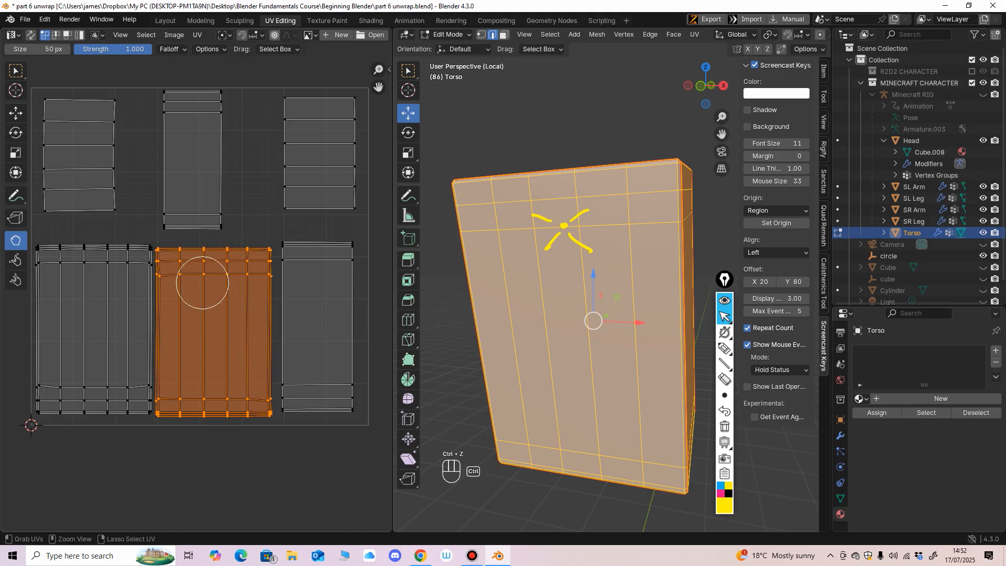
# Try the Grab tool at full strength on the upper parts of the lower-middle and lower-left UV islands and the upper-right island's edge.
pyautogui.moveTo(202, 276)
pyautogui.mouseDown()
pyautogui.moveTo(202, 300)
pyautogui.moveTo(230, 291)
pyautogui.mouseUp()
pyautogui.hotkey('ctrl', 'z')
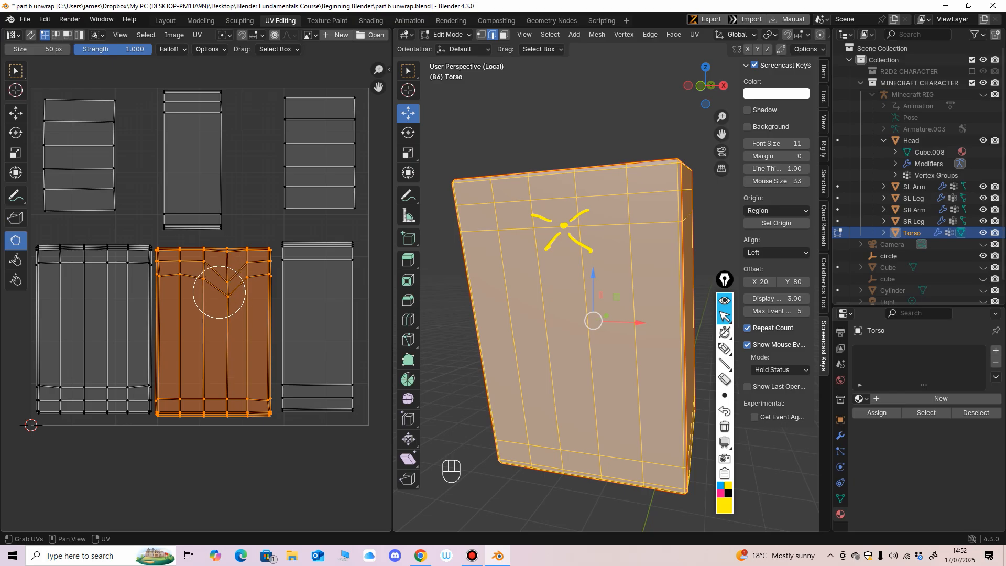
pyautogui.hotkey('ctrl', 'z')
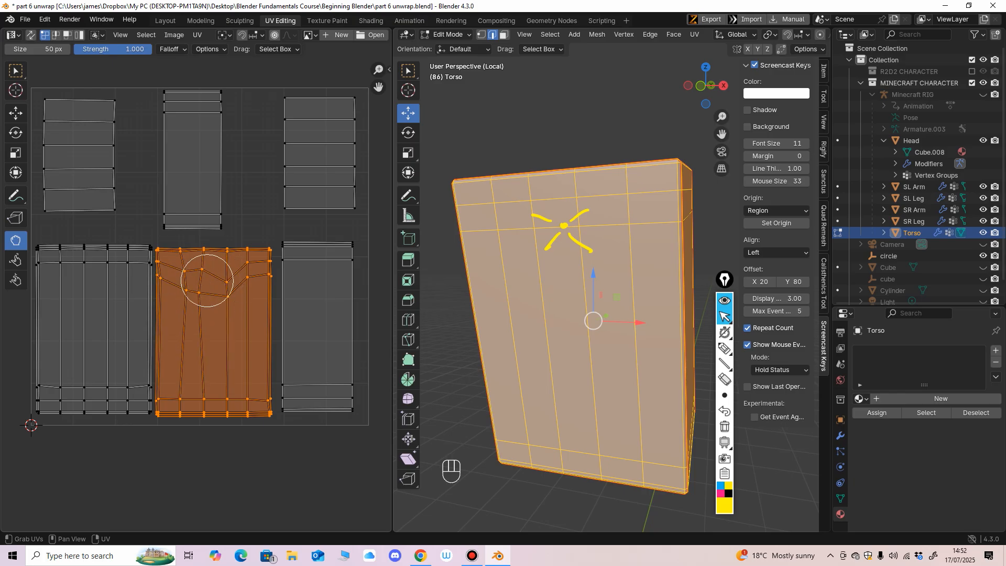
pyautogui.moveTo(241, 277)
pyautogui.mouseDown()
pyautogui.moveTo(228, 321)
pyautogui.moveTo(220, 280)
pyautogui.moveTo(193, 299)
pyautogui.mouseUp()
pyautogui.hotkey('ctrl', 'z')
pyautogui.moveTo(131, 272)
pyautogui.mouseDown()
pyautogui.moveTo(119, 275)
pyautogui.moveTo(155, 314)
pyautogui.mouseUp()
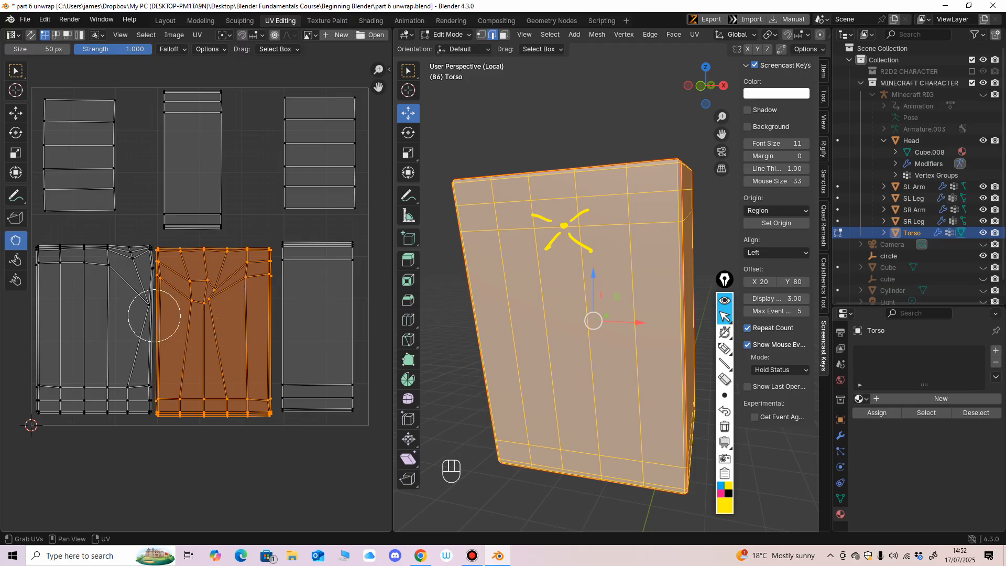
pyautogui.moveTo(205, 246); pyautogui.dragTo(206, 255)
pyautogui.moveTo(291, 193)
pyautogui.mouseDown()
pyautogui.moveTo(267, 189)
pyautogui.moveTo(274, 166)
pyautogui.moveTo(271, 191)
pyautogui.mouseUp()
pyautogui.hotkey('ctrl', 'z')
pyautogui.moveTo(244, 268)
pyautogui.mouseDown()
pyautogui.moveTo(231, 294)
pyautogui.moveTo(254, 280)
pyautogui.moveTo(206, 289)
pyautogui.mouseUp()
# Undo the Grab distortions on the UV islands back to a single dent in the upper part of the lower-middle island.
pyautogui.hotkey('ctrl', 'z')
pyautogui.hotkey('ctrl', 'z')
pyautogui.hotkey('ctrl', 'z')
pyautogui.hotkey('ctrl', 'z')
pyautogui.hotkey('ctrl', 'z')
pyautogui.hotkey('ctrl', 'z')
pyautogui.hotkey('ctrl', 'z')
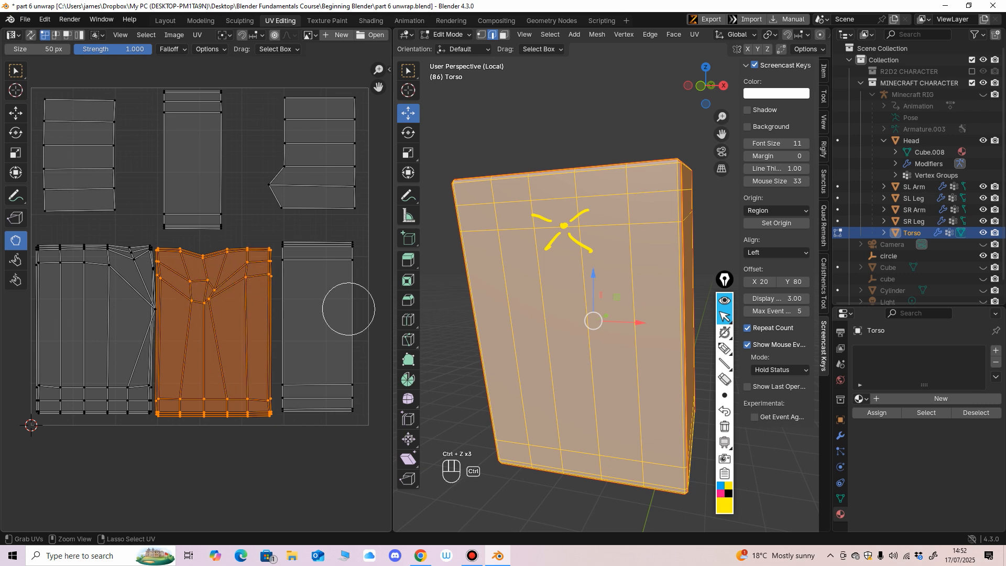
pyautogui.hotkey('ctrl', 'z')
pyautogui.hotkey('ctrl', 'z')
pyautogui.hotkey('ctrl', 'z')
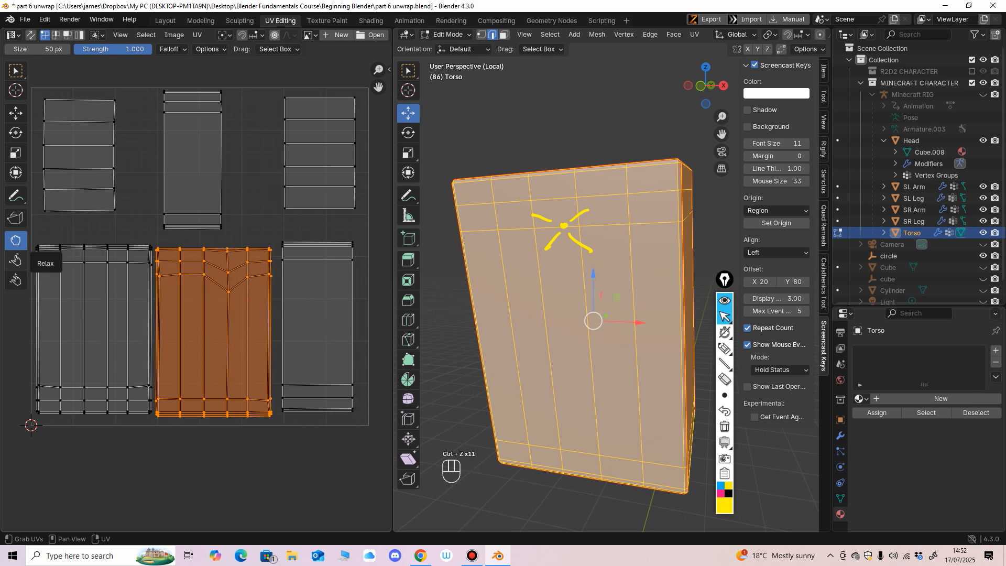
# Smooth out the dent in the upper part of the lower-middle UV island with the Relax tool.
pyautogui.click(15, 259)
pyautogui.moveTo(224, 280)
pyautogui.mouseDown()
pyautogui.moveTo(227, 322)
pyautogui.moveTo(215, 278)
pyautogui.moveTo(227, 264)
pyautogui.moveTo(180, 288)
pyautogui.moveTo(193, 295)
pyautogui.mouseUp()
pyautogui.click(15, 240)
pyautogui.click(15, 260)
# Try the Pinch tool on the upper part of the lower-middle UV island, and undo the distortion.
pyautogui.click(15, 280)
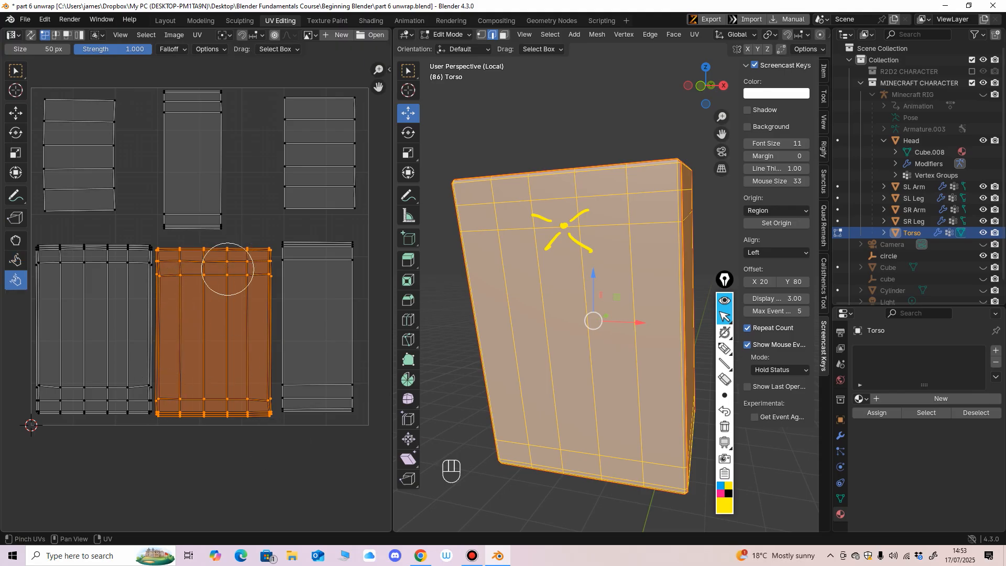
pyautogui.moveTo(225, 263)
pyautogui.mouseDown()
pyautogui.moveTo(195, 265)
pyautogui.moveTo(237, 264)
pyautogui.mouseUp()
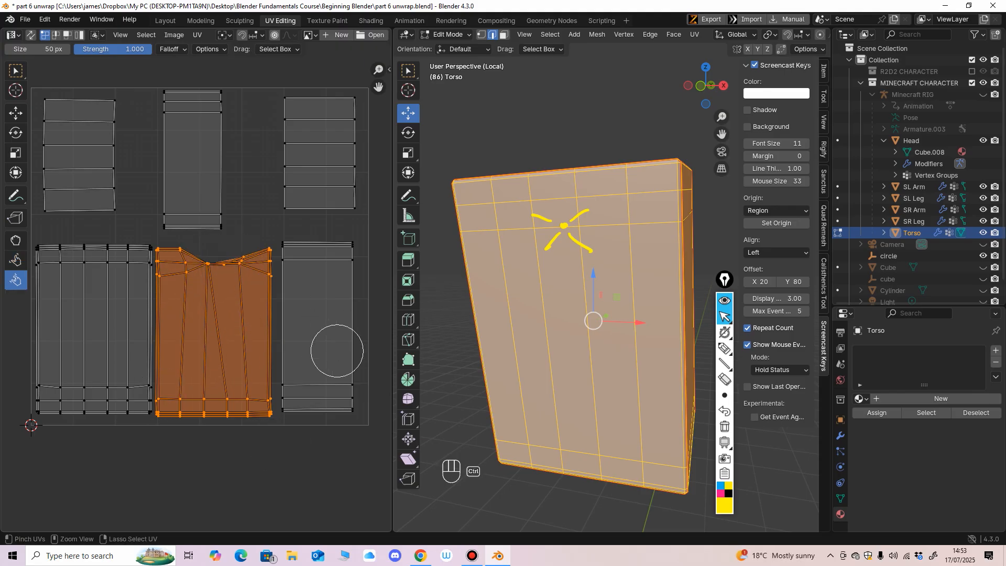
pyautogui.hotkey('ctrl', 'z')
pyautogui.hotkey('ctrl', 'z')
pyautogui.hotkey('ctrl', 'z')
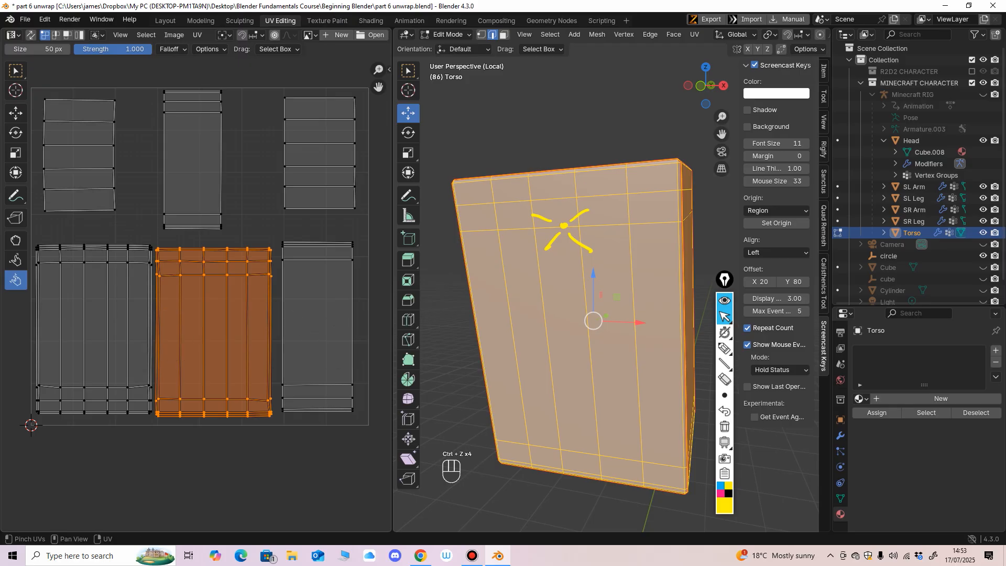
# Apply the Relax tool to the upper part of the lower-middle UV island and reduce the brush strength to 0.444.
pyautogui.click(15, 259)
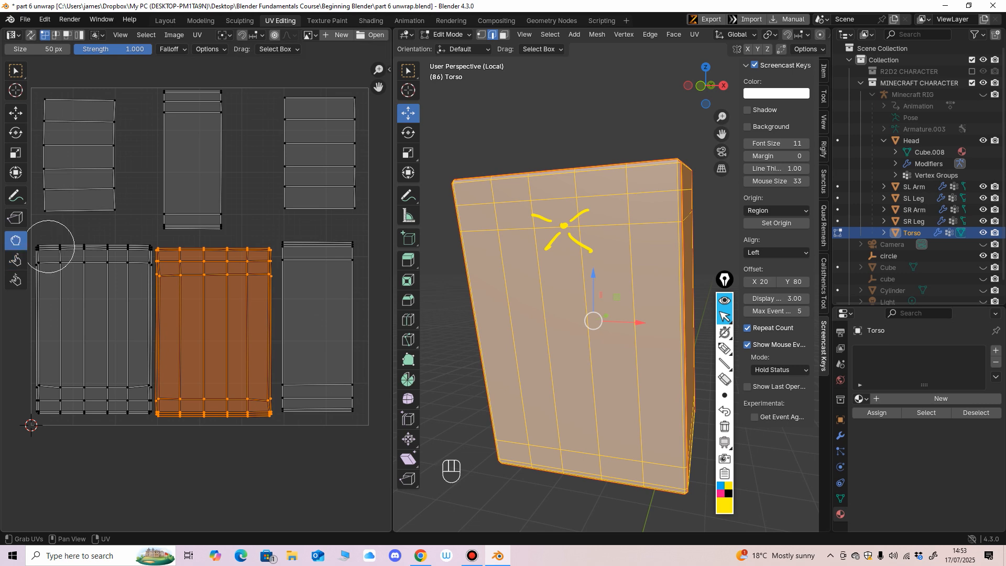
pyautogui.moveTo(208, 272)
pyautogui.mouseDown()
pyautogui.moveTo(205, 317)
pyautogui.moveTo(203, 283)
pyautogui.moveTo(227, 272)
pyautogui.moveTo(207, 267)
pyautogui.mouseUp()
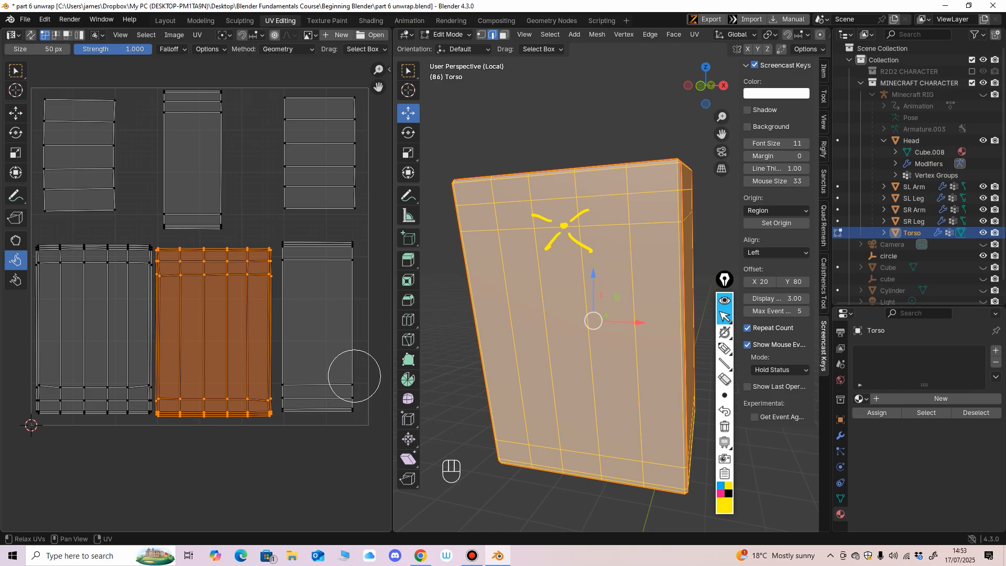
pyautogui.moveTo(135, 49); pyautogui.dragTo(109, 49)
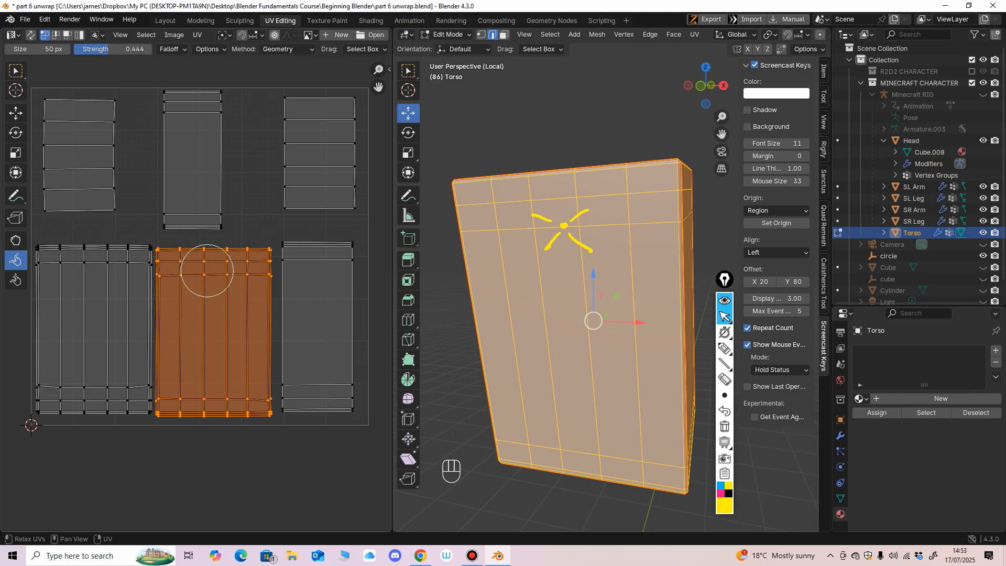
# Pull a dent into the lower-middle UV island with the Grab tool, and smooth it out with the Relax tool at reduced strength.
pyautogui.click(16, 240)
pyautogui.moveTo(218, 265); pyautogui.dragTo(224, 316)
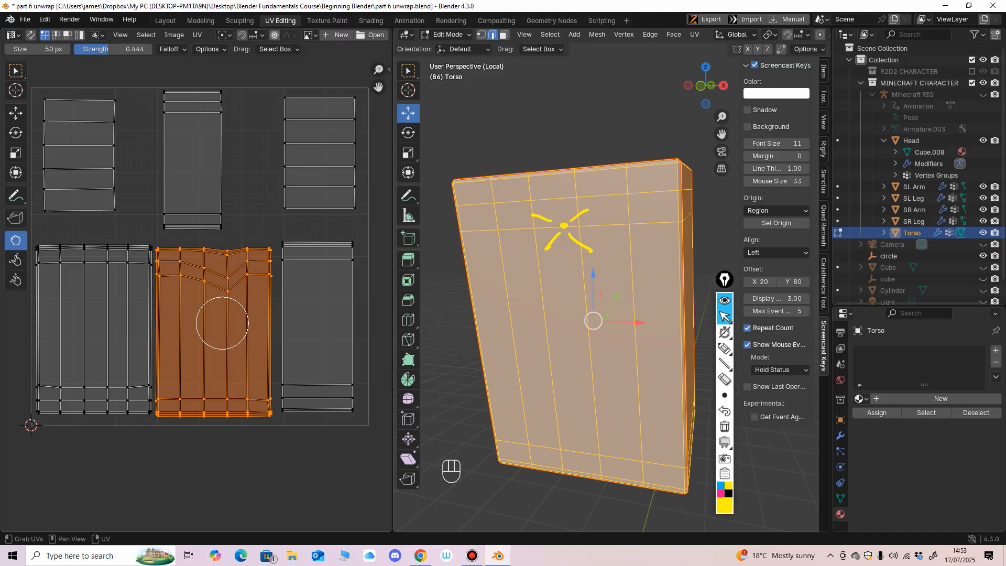
pyautogui.moveTo(109, 49); pyautogui.dragTo(108, 48)
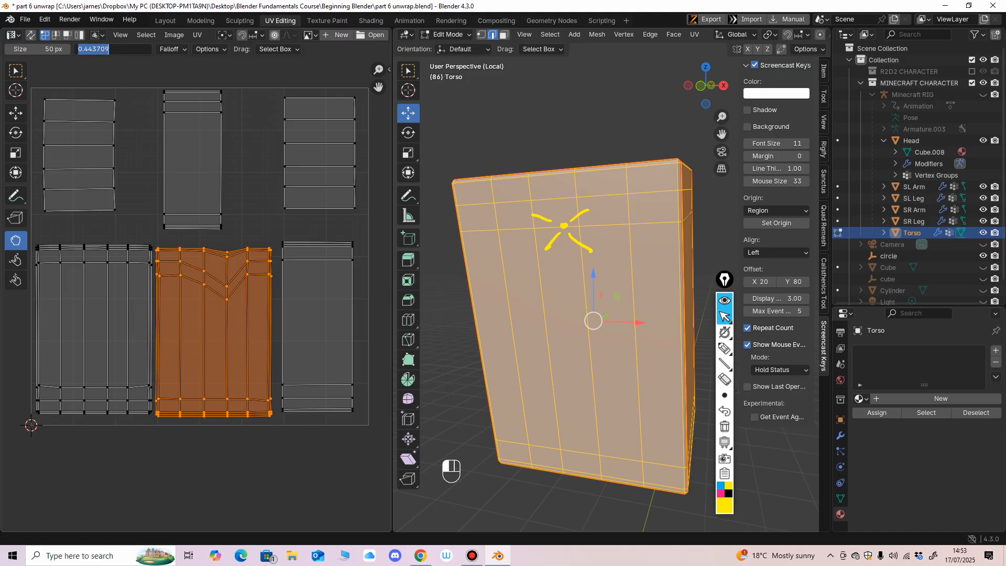
pyautogui.press('Return')
pyautogui.click(15, 259)
pyautogui.moveTo(191, 258)
pyautogui.mouseDown()
pyautogui.moveTo(225, 287)
pyautogui.moveTo(203, 260)
pyautogui.moveTo(218, 253)
pyautogui.mouseUp()
pyautogui.moveTo(108, 48); pyautogui.dragTo(82, 49)
pyautogui.moveTo(220, 267); pyautogui.dragTo(184, 276)
# Restore the Relax brush strength to 1.000.
pyautogui.moveTo(82, 49); pyautogui.dragTo(126, 48)
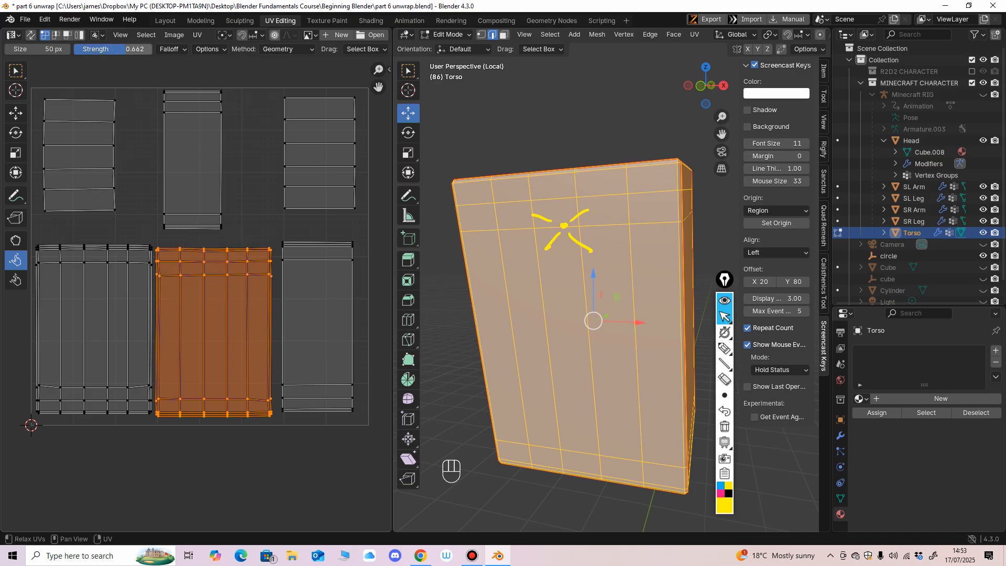
pyautogui.moveTo(120, 35); pyautogui.dragTo(119, 35, button='middle')
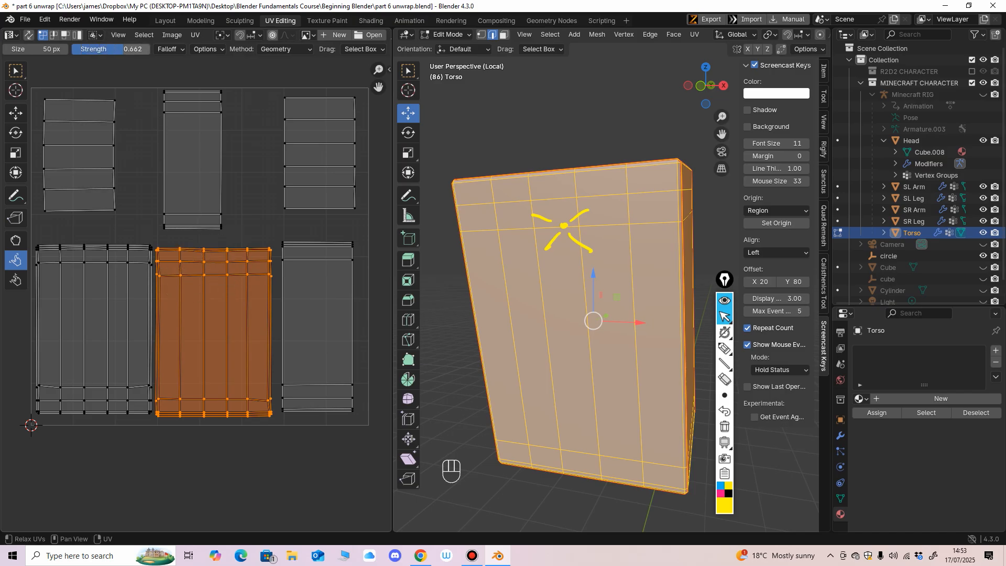
pyautogui.moveTo(123, 49)
pyautogui.mouseDown()
pyautogui.moveTo(73, 49)
pyautogui.moveTo(150, 49)
pyautogui.mouseUp()
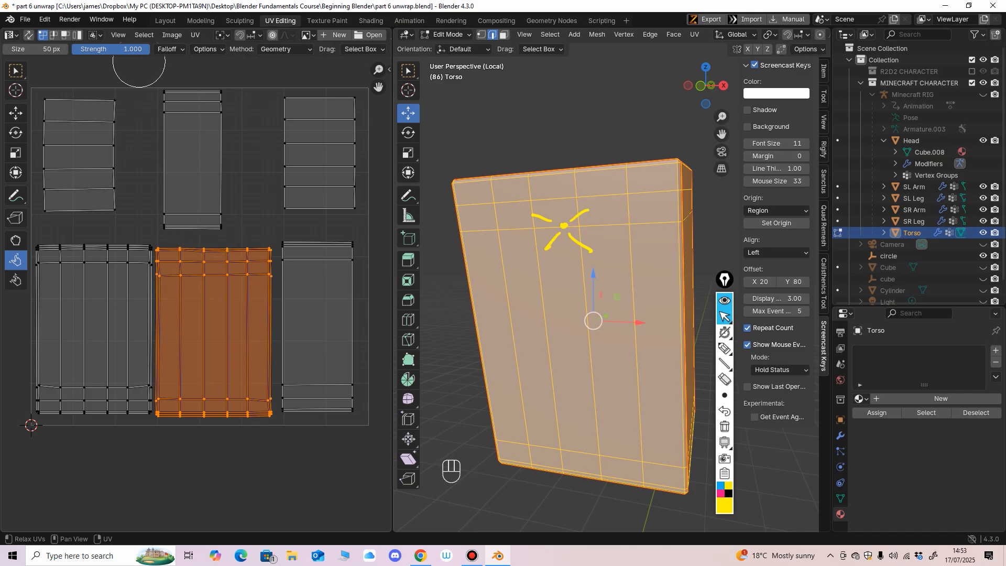
# Examine the UV Editor's UV operations and unwrap methods, and compare them with the UV operations offered in the 3D viewport.
pyautogui.click(195, 35)
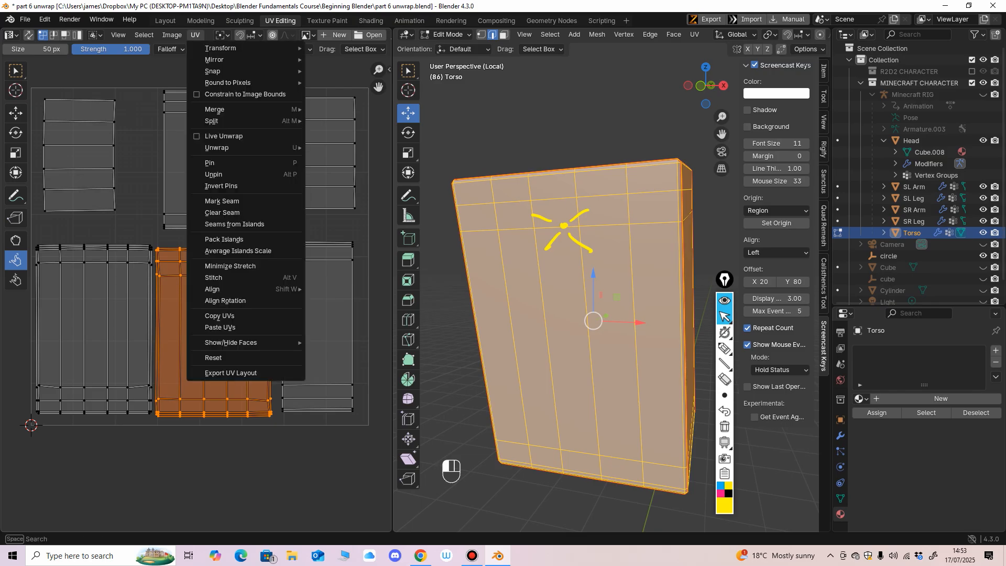
pyautogui.moveTo(225, 48)
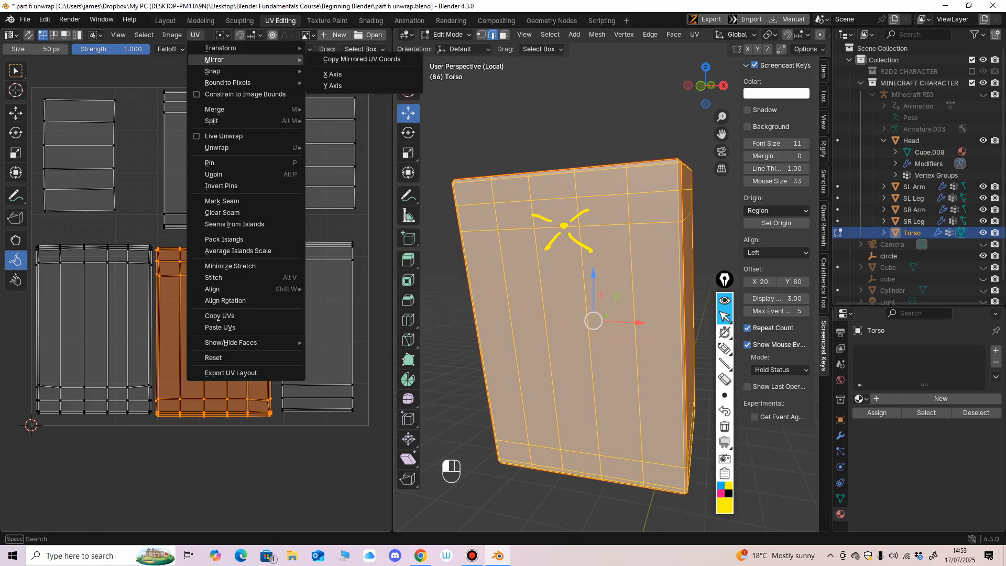
pyautogui.moveTo(214, 109)
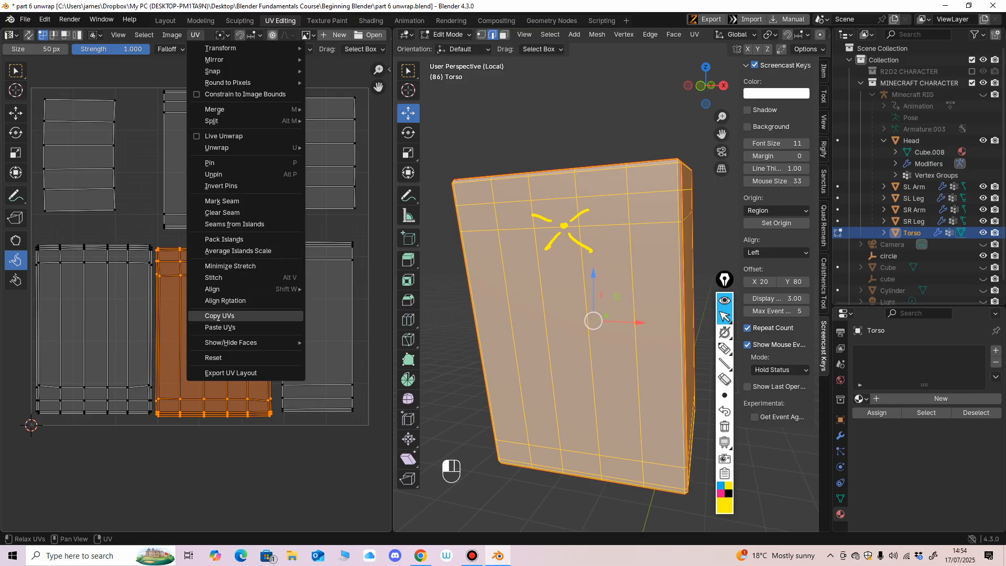
pyautogui.moveTo(226, 147)
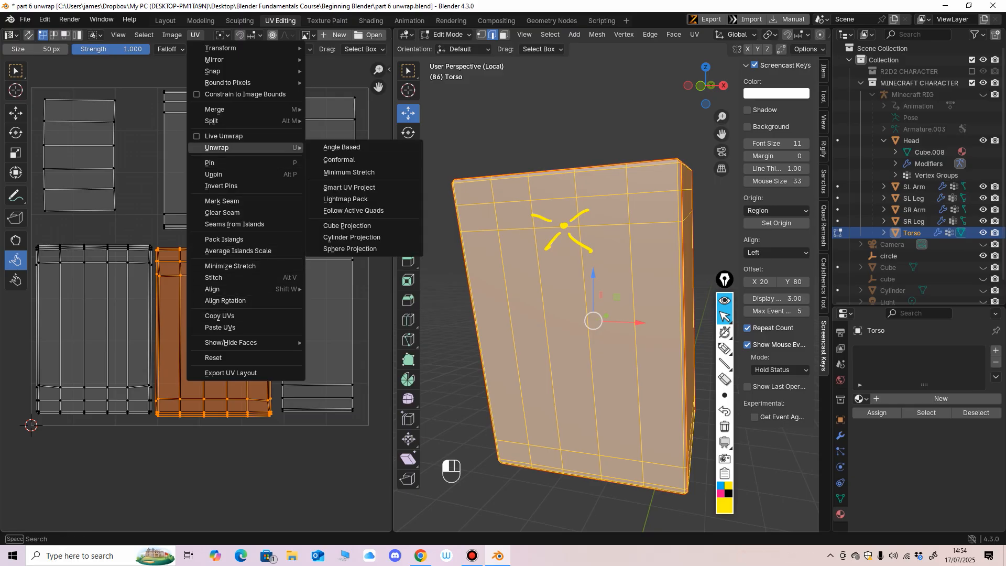
pyautogui.press('u')
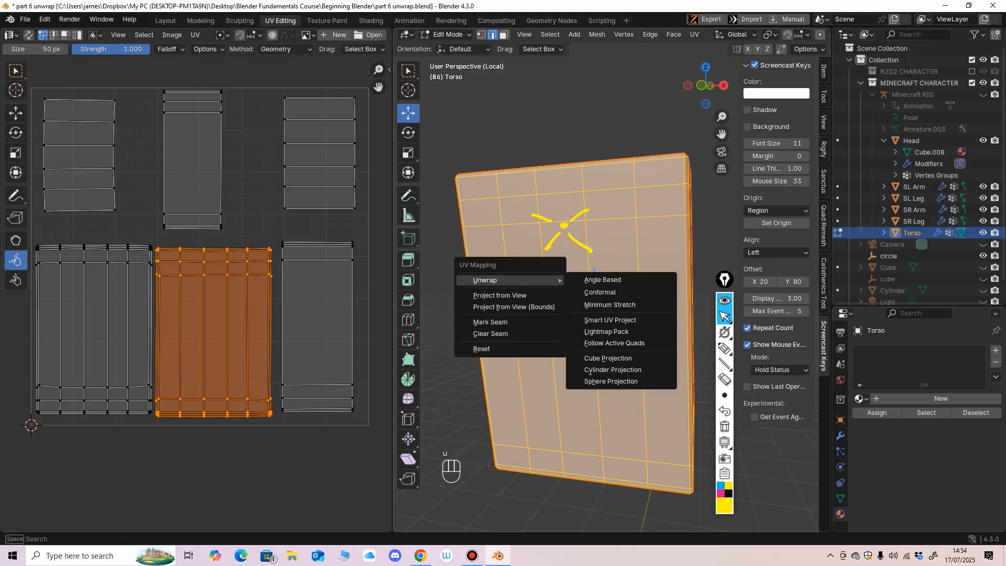
pyautogui.press('Escape')
pyautogui.scroll(-2, 623, 34)
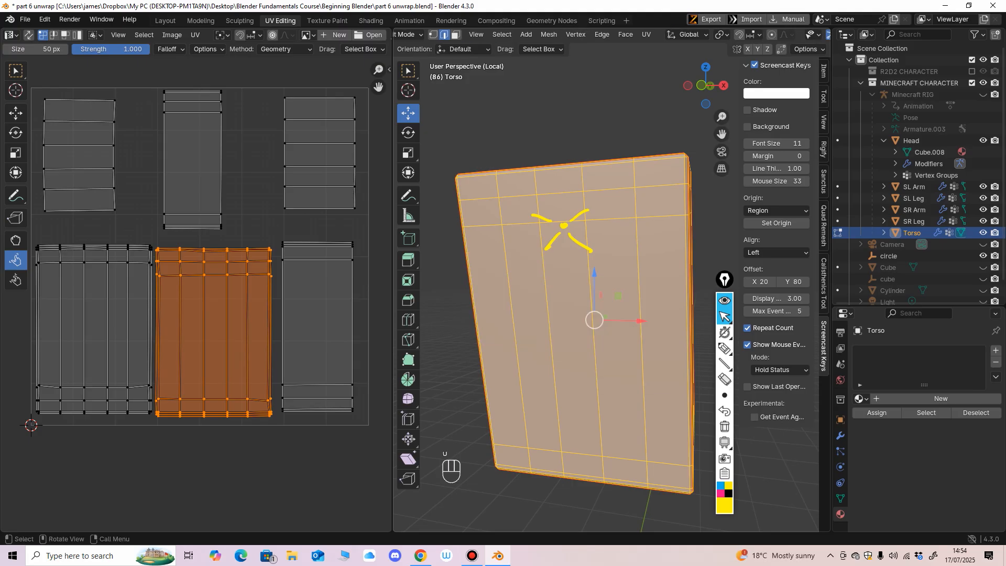
pyautogui.click(646, 34)
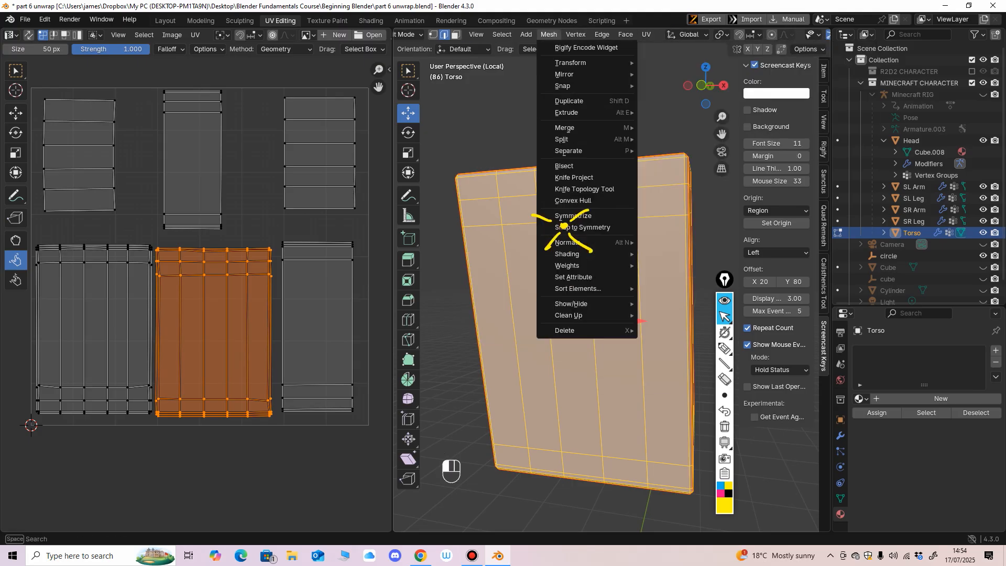
pyautogui.moveTo(548, 34)
pyautogui.moveTo(646, 34)
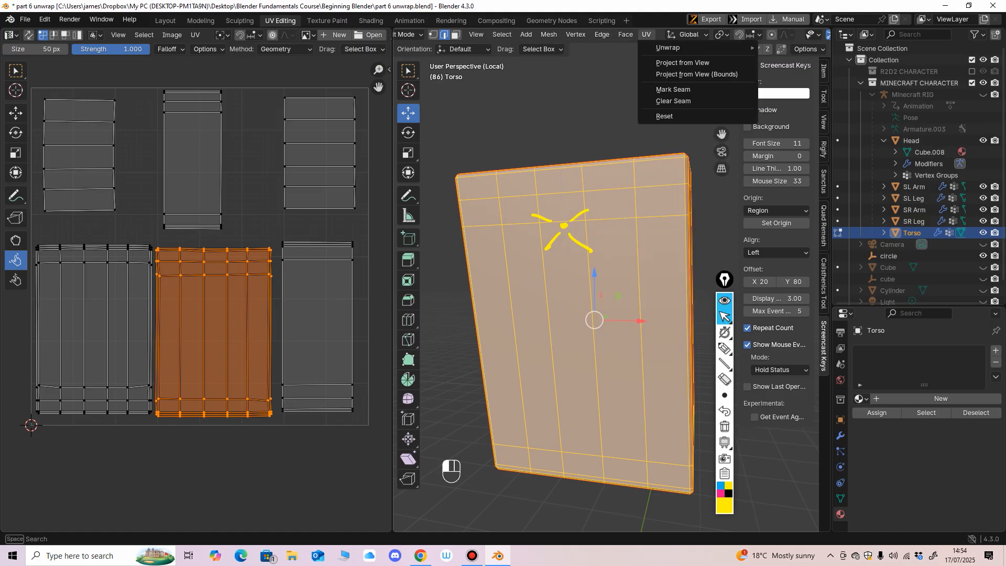
pyautogui.moveTo(680, 47)
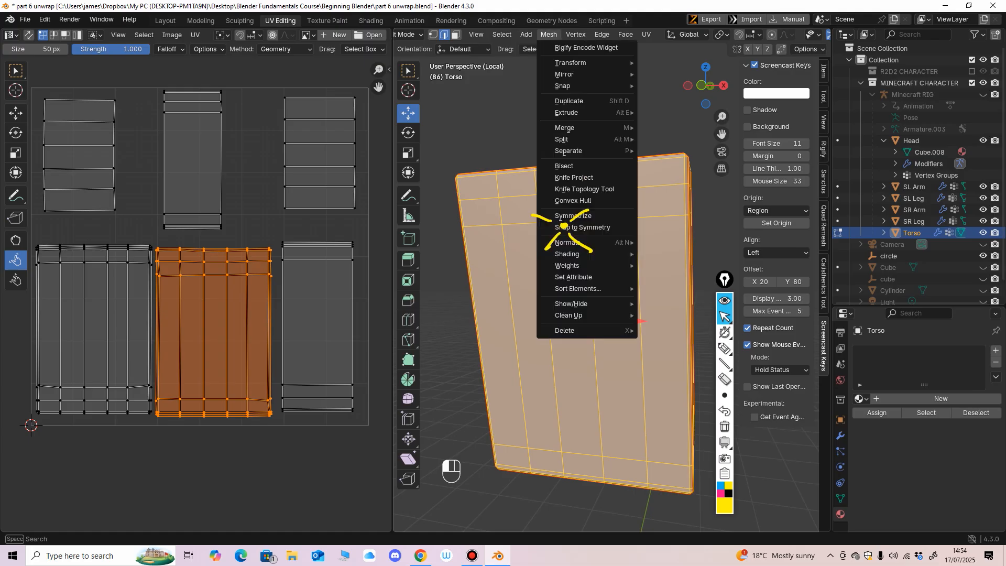
pyautogui.click(549, 34)
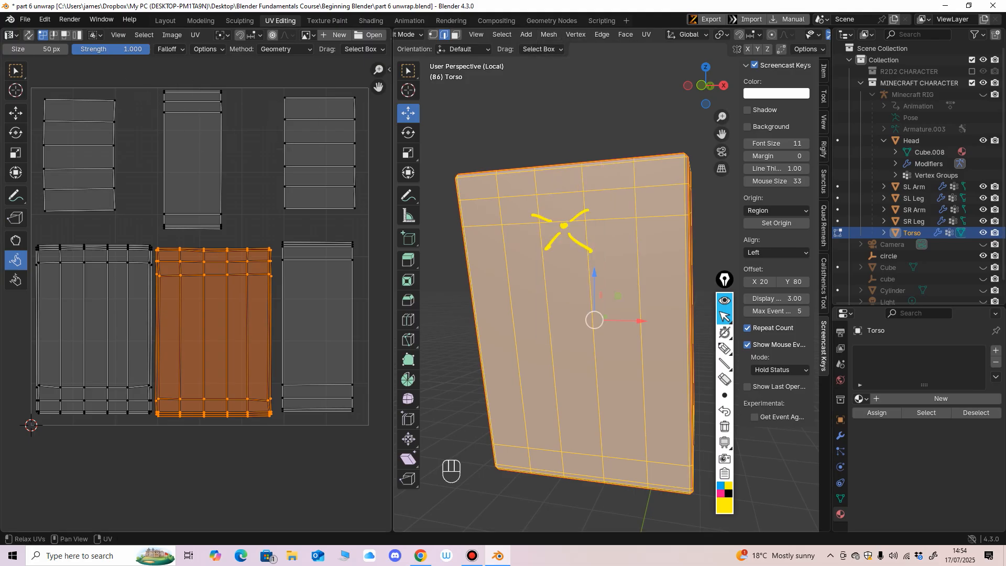
# Look through the UV Editor's UV, image, selection and view options.
pyautogui.click(195, 34)
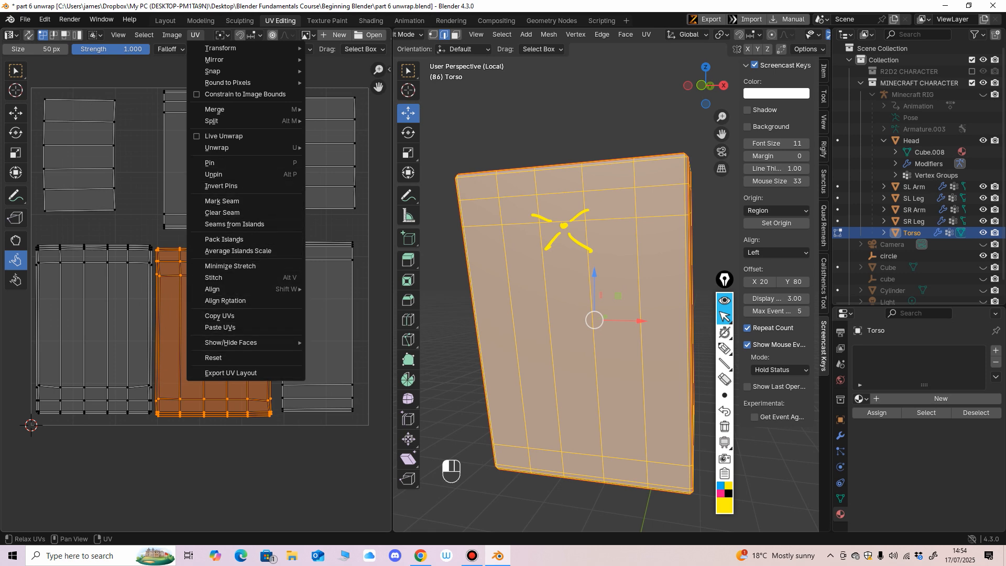
pyautogui.click(172, 34)
pyautogui.click(171, 35)
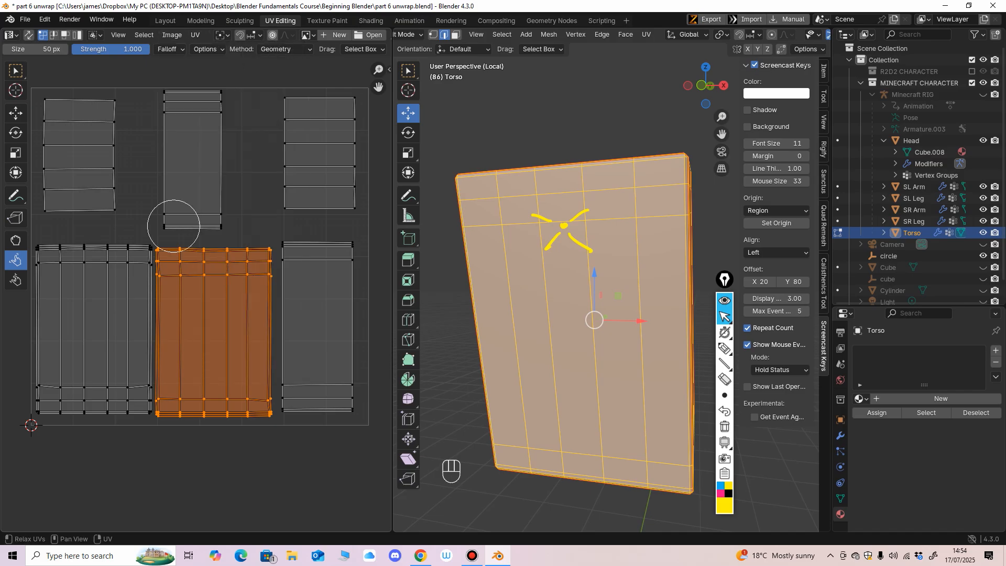
pyautogui.click(144, 34)
pyautogui.click(118, 35)
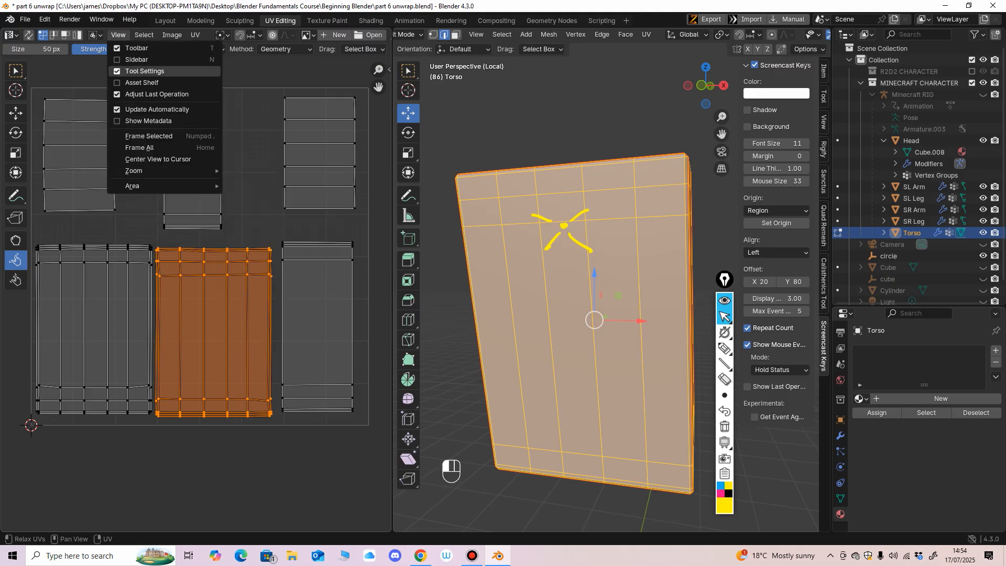
# Show a narrowed sidebar in the UV Editor, and undo the shift of the lower-middle island to X 0.863.
pyautogui.moveTo(326, 108); pyautogui.dragTo(299, 124, button='middle')
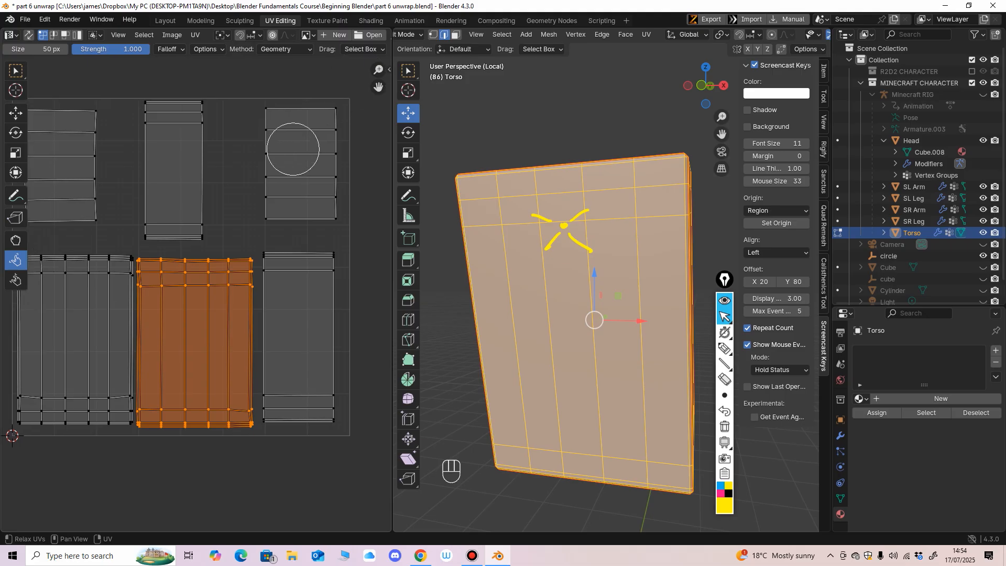
pyautogui.press('n')
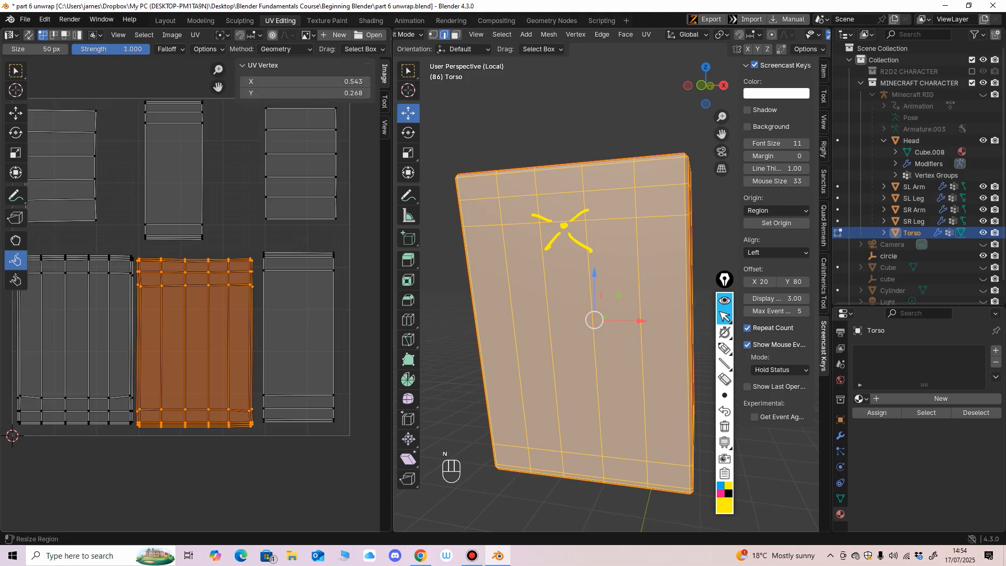
pyautogui.moveTo(236, 83); pyautogui.dragTo(369, 81)
pyautogui.hotkey('ctrl', 'z')
pyautogui.hotkey('ctrl', 'z')
pyautogui.hotkey('ctrl', 'z')
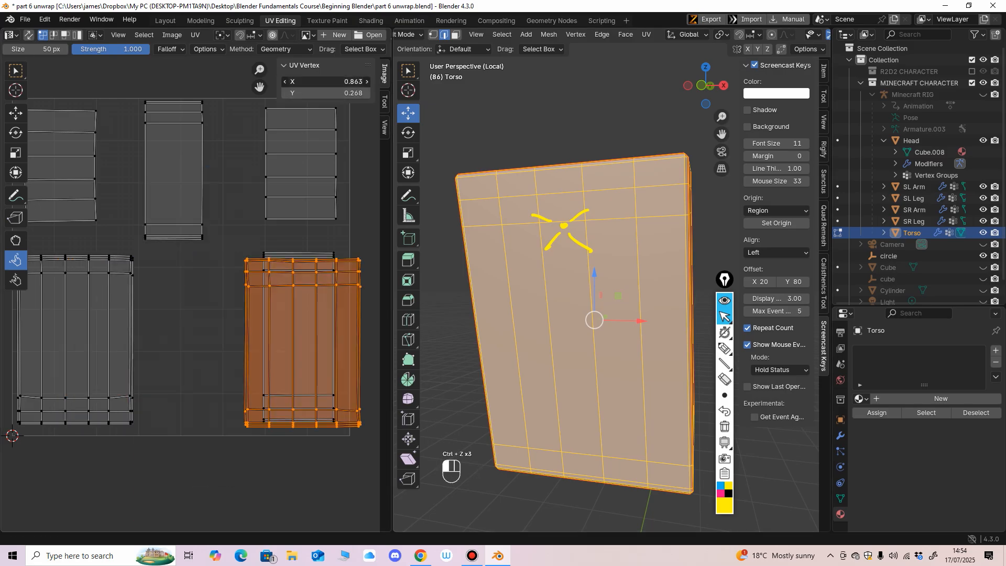
pyautogui.hotkey('ctrl', 'z')
pyautogui.moveTo(279, 84); pyautogui.dragTo(315, 84)
# Toggle the UV Editor's toolbar off and on several times, leaving it shown.
pyautogui.press('t')
pyautogui.press('y')
pyautogui.press('t')
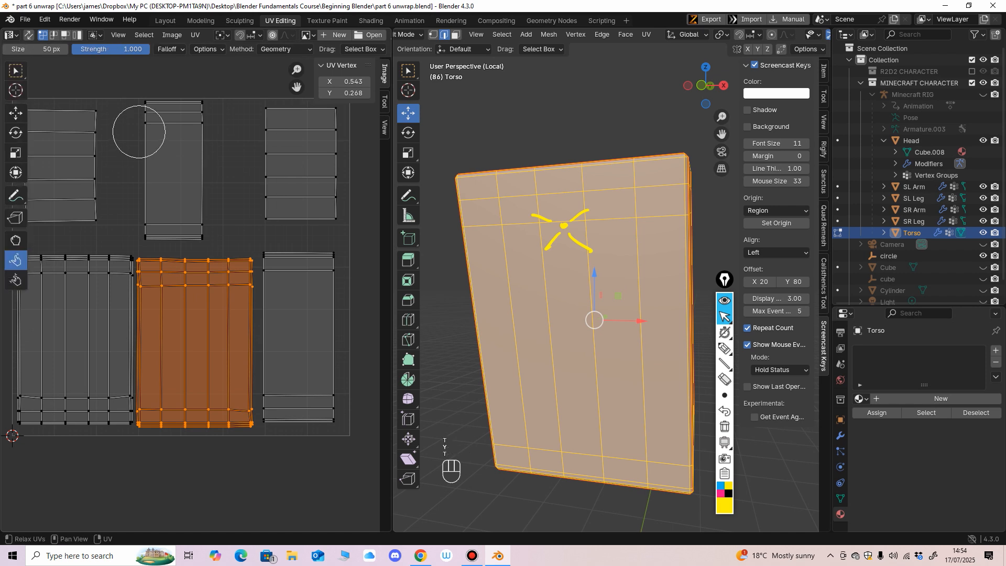
pyautogui.press('t')
pyautogui.press('t')
pyautogui.press('t')
pyautogui.press('t')
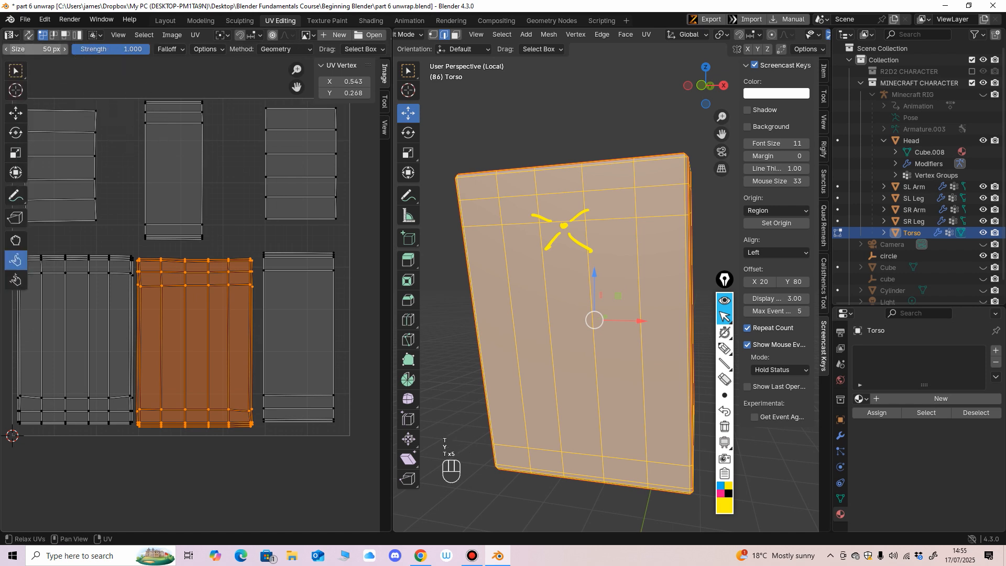
# Set the brush size to 129 px, try Relax on the upper part of the lower-middle UV island, and undo the change.
pyautogui.moveTo(42, 48); pyautogui.dragTo(83, 49)
pyautogui.moveTo(195, 270); pyautogui.dragTo(208, 278)
pyautogui.hotkey('ctrl', 'z')
pyautogui.hotkey('ctrl', 'z')
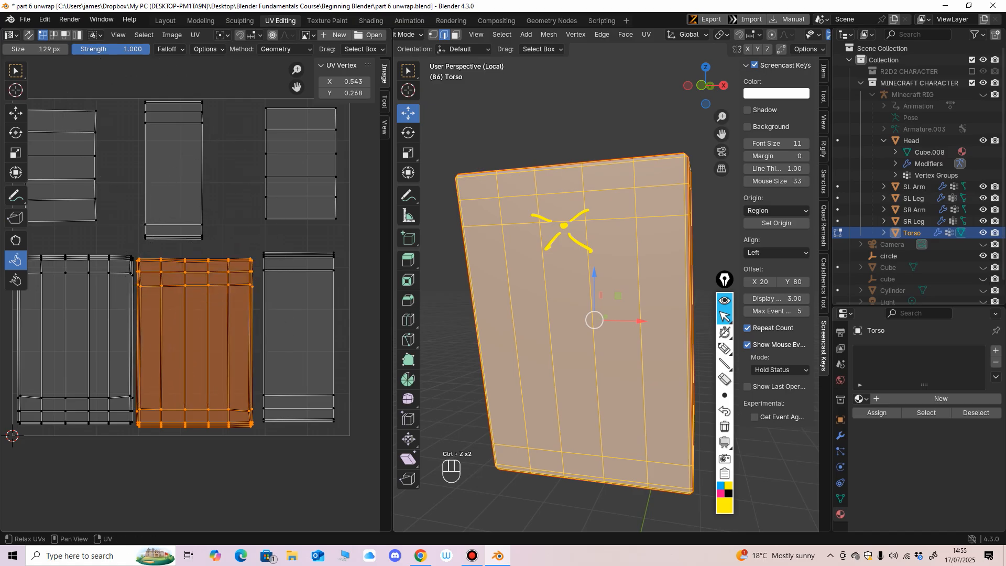
# Set the Relax brush size to 50 px.
pyautogui.write('50')
pyautogui.press('Return')
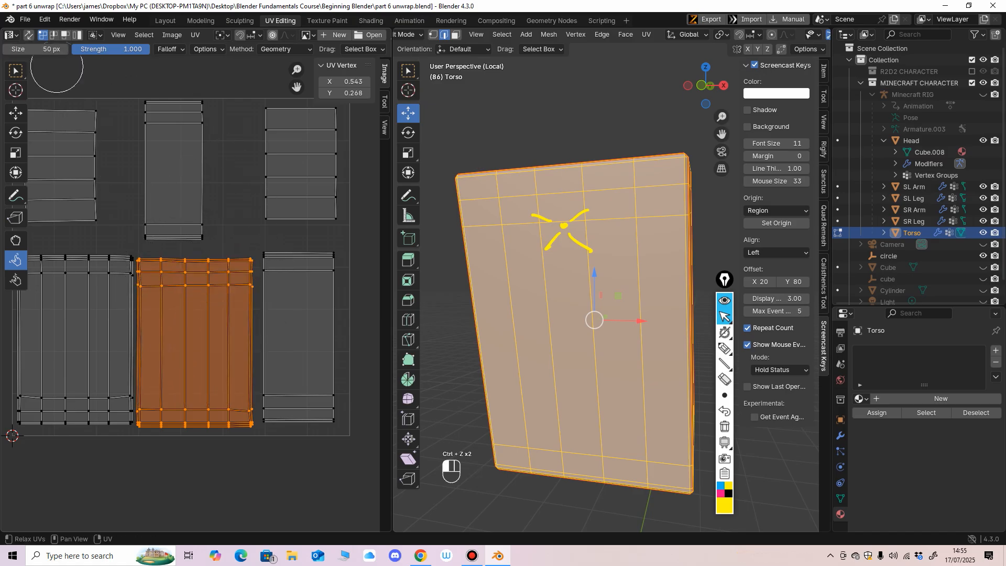
pyautogui.keyDown('ctrl'); pyautogui.moveTo(253, 262); pyautogui.dragTo(242, 285, button='middle'); pyautogui.keyUp('ctrl')
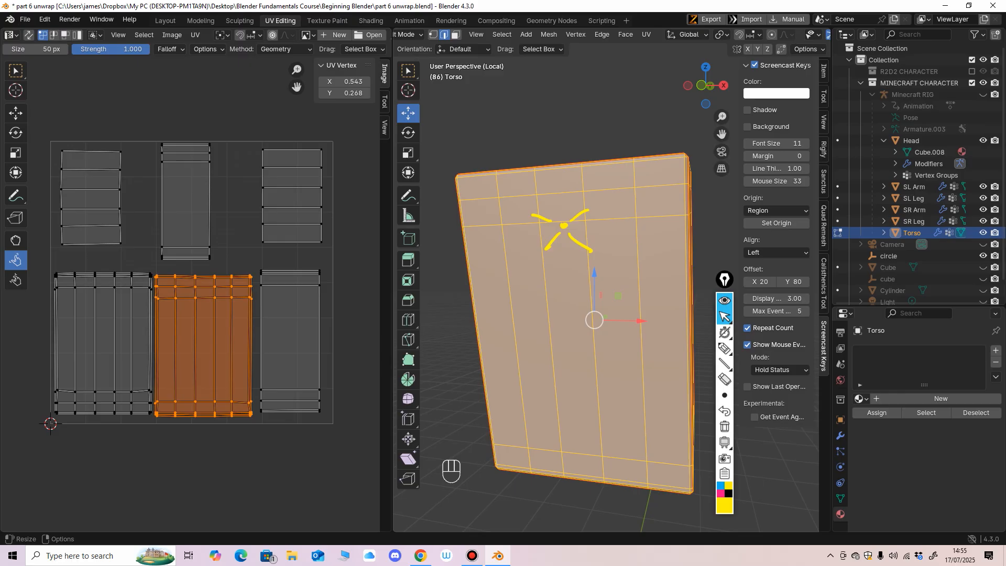
# Widen the 3D viewport slightly and erase part of the yellow annotation drawn over the torso.
pyautogui.moveTo(391, 246); pyautogui.dragTo(377, 246)
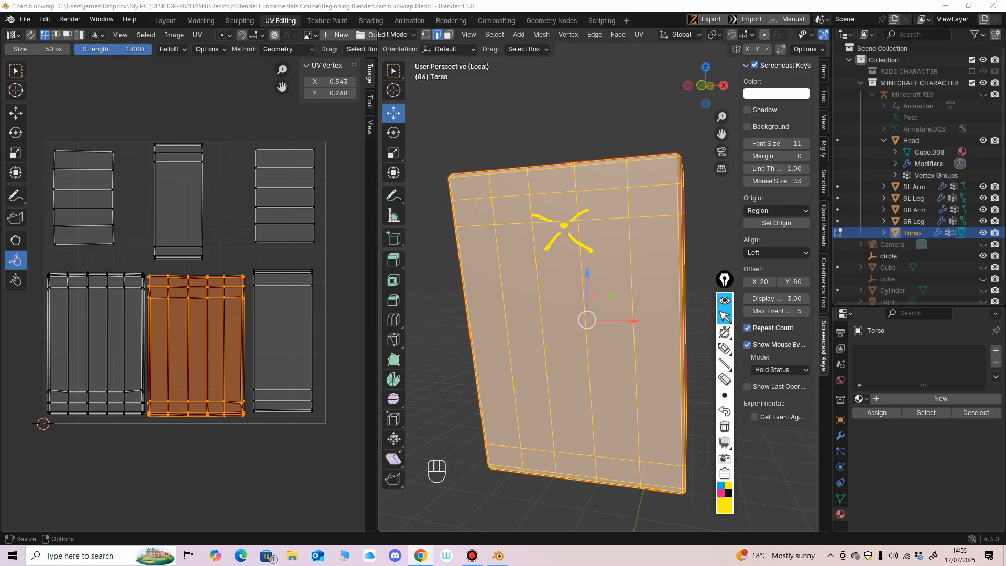
pyautogui.keyDown('ctrl'); pyautogui.moveTo(587, 314); pyautogui.dragTo(565, 317, button='middle'); pyautogui.keyUp('ctrl')
pyautogui.click(723, 378)
pyautogui.moveTo(584, 213); pyautogui.dragTo(550, 244)
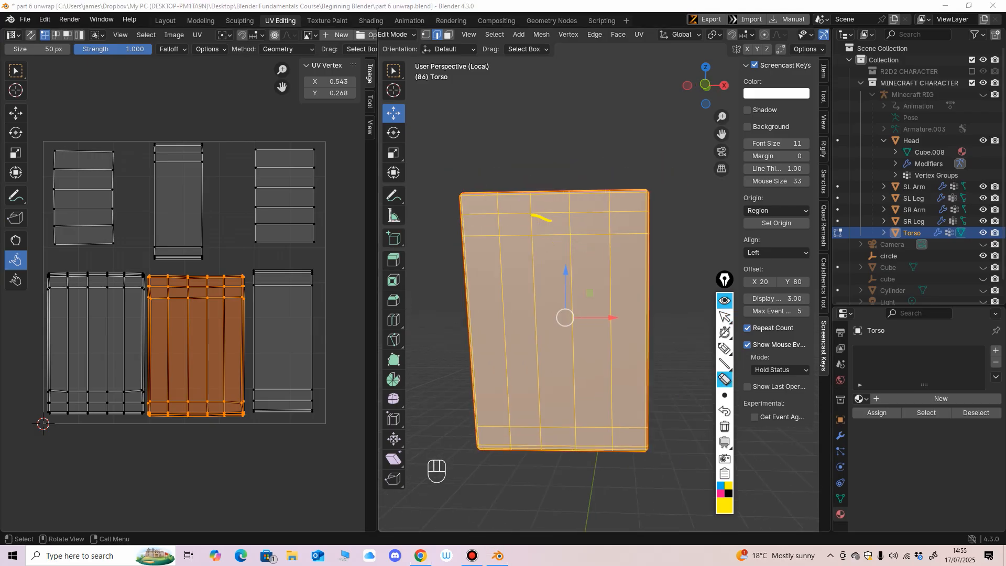
# Examine the torso's UV islands and its mesh from above and from the side in a wider 3D viewport.
pyautogui.moveTo(269, 235); pyautogui.dragTo(245, 240, button='middle')
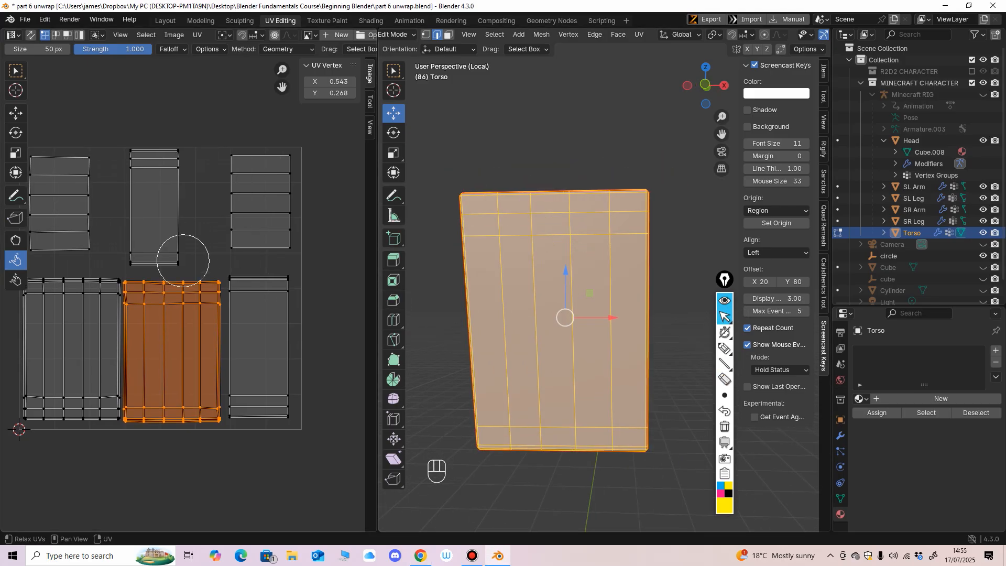
pyautogui.moveTo(96, 238); pyautogui.dragTo(129, 235, button='middle')
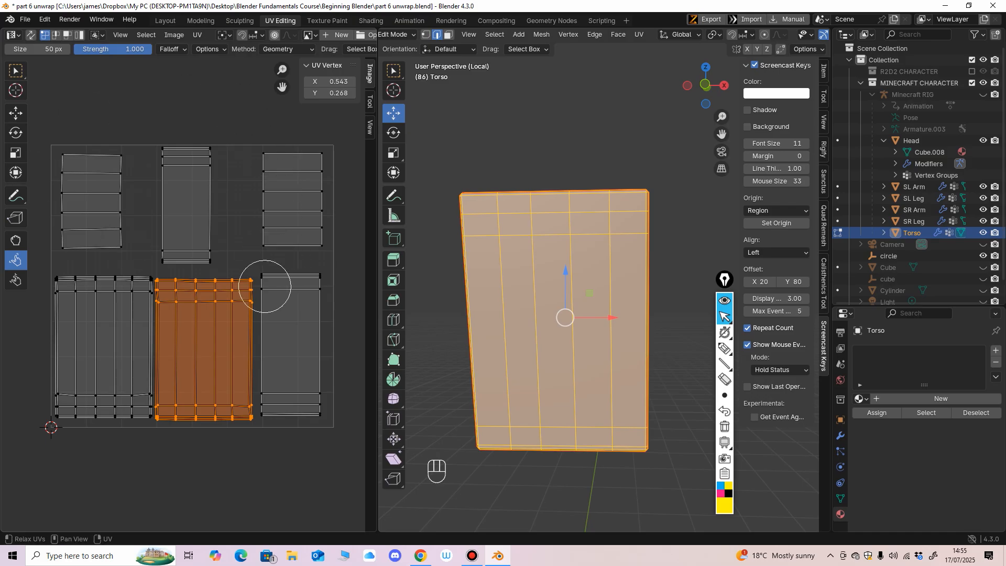
pyautogui.moveTo(247, 232); pyautogui.dragTo(234, 230, button='middle')
pyautogui.moveTo(377, 209); pyautogui.dragTo(357, 210)
pyautogui.moveTo(471, 220); pyautogui.dragTo(466, 259, button='middle')
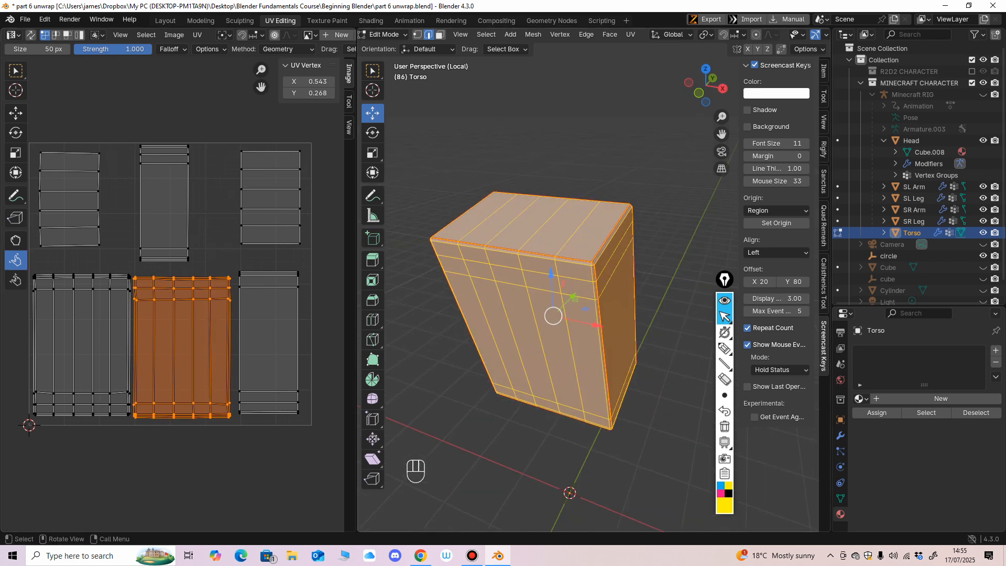
pyautogui.moveTo(724, 279); pyautogui.dragTo(728, 269)
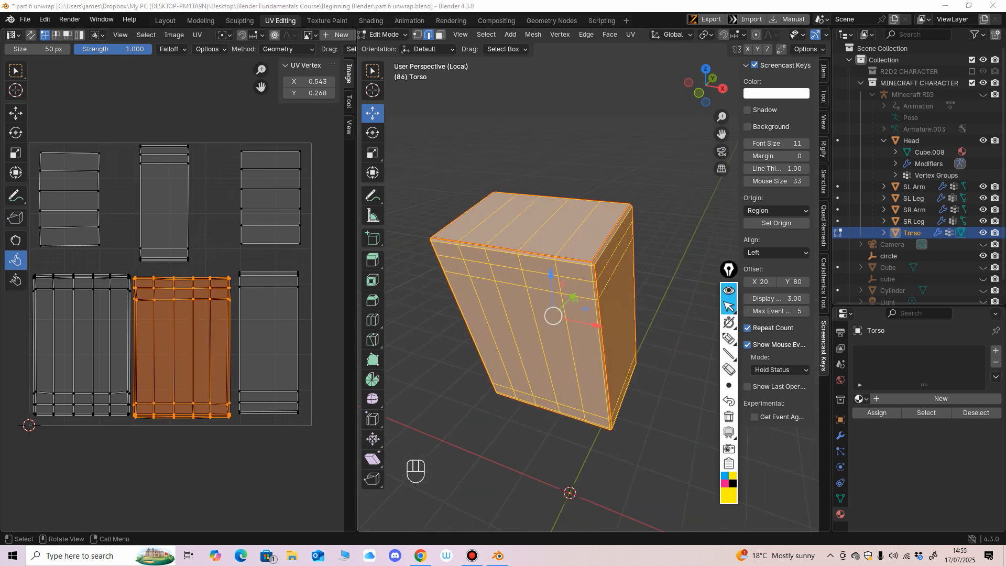
pyautogui.moveTo(670, 273); pyautogui.dragTo(677, 256, button='middle')
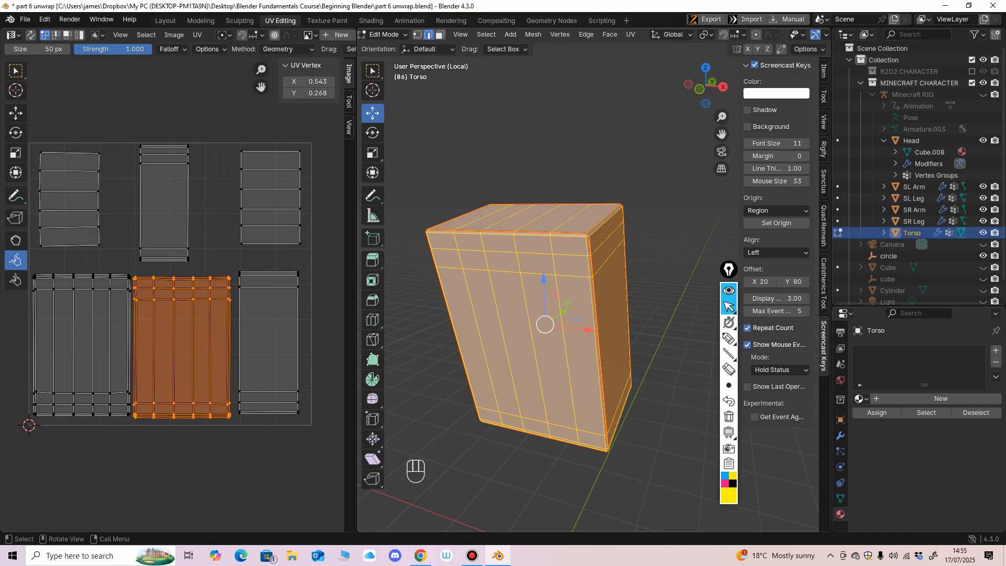
pyautogui.moveTo(550, 315)
pyautogui.mouseDown(button='middle')
pyautogui.moveTo(563, 313)
pyautogui.moveTo(542, 316)
pyautogui.moveTo(551, 316)
pyautogui.mouseUp(button='middle')
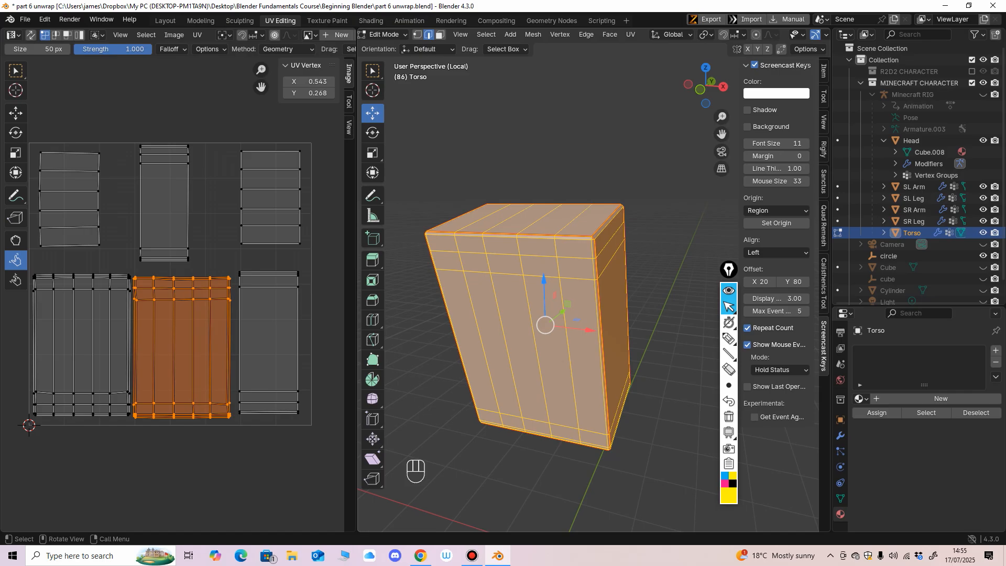
pyautogui.moveTo(562, 361); pyautogui.dragTo(552, 344, button='middle')
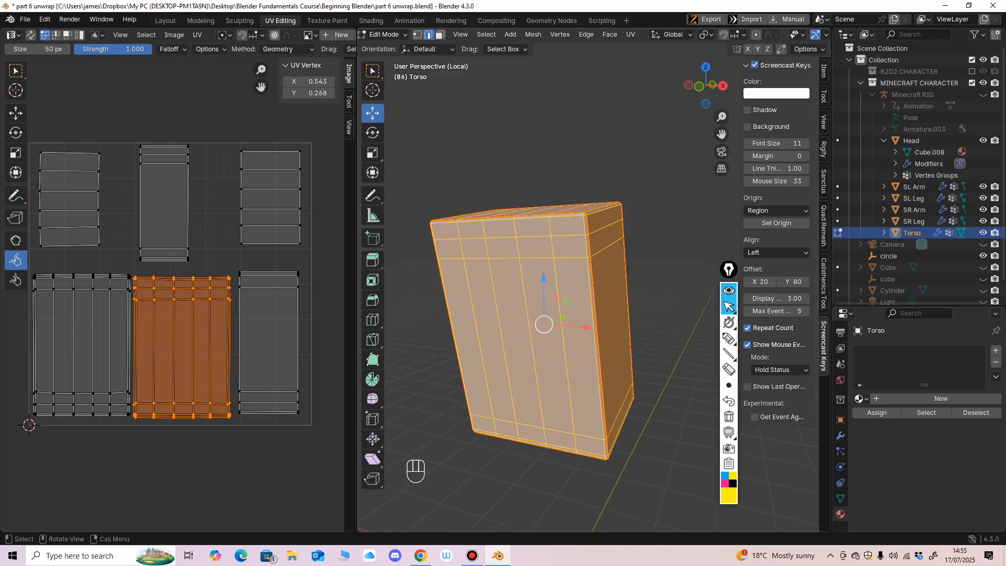
# Look through the UV mapping and edge operations available for the selected torso mesh.
pyautogui.press('u')
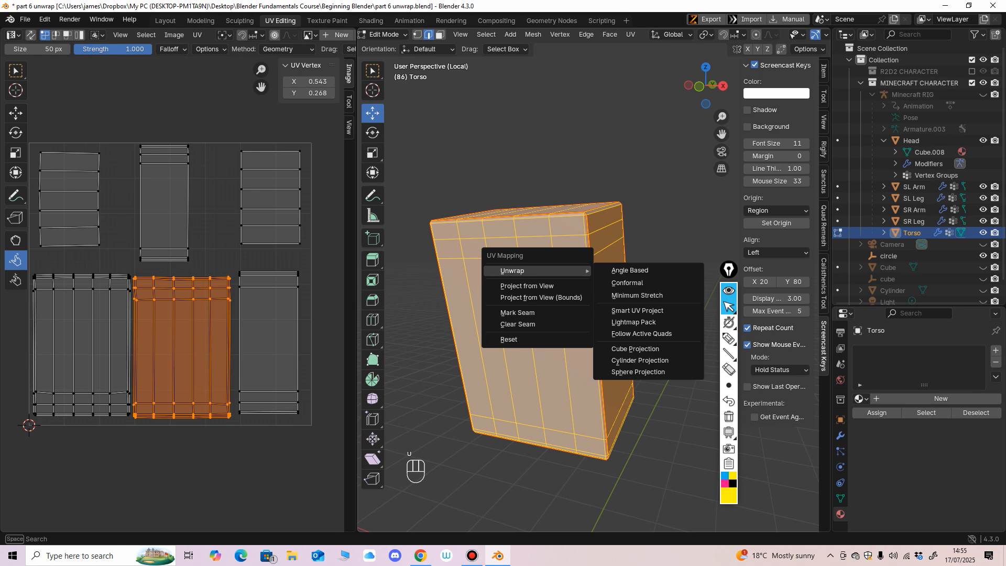
pyautogui.moveTo(563, 356)
pyautogui.mouseDown(button='middle')
pyautogui.moveTo(539, 367)
pyautogui.moveTo(571, 365)
pyautogui.mouseUp(button='middle')
pyautogui.hotkey('ctrl', 'e')
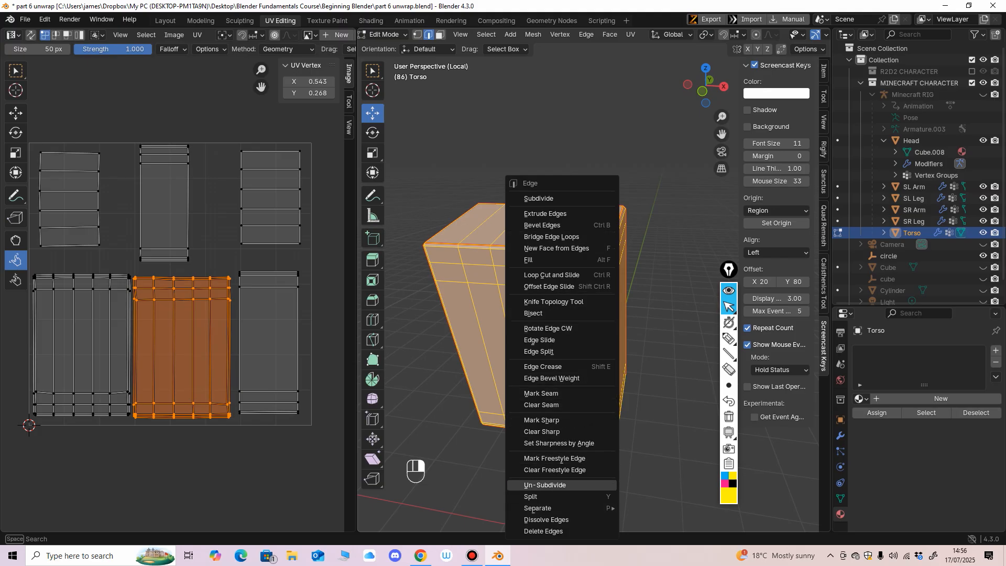
pyautogui.moveTo(576, 314); pyautogui.dragTo(566, 291, button='middle')
# Select all of the torso's UV islands and look through the UV operations available for them.
pyautogui.moveTo(357, 292); pyautogui.dragTo(348, 291)
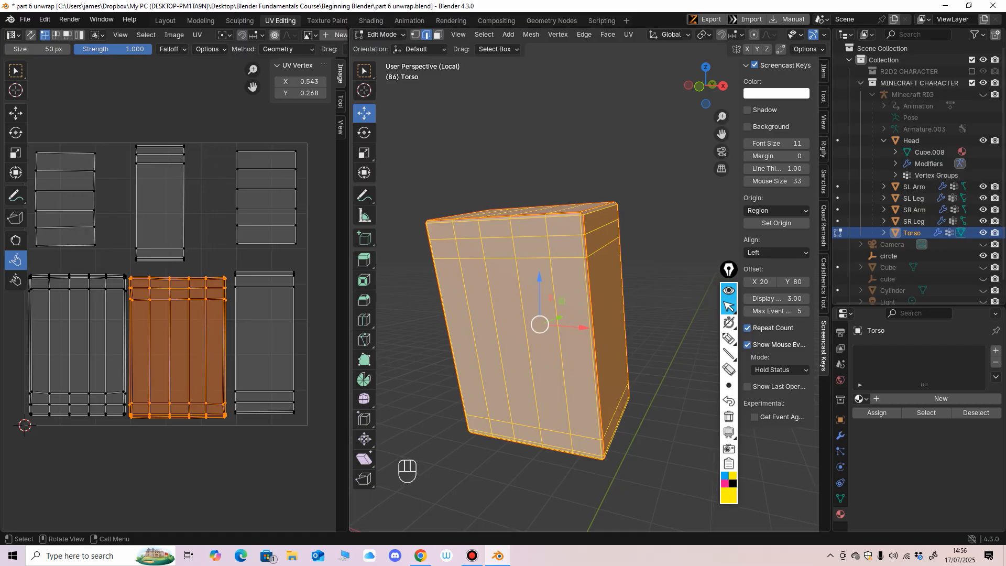
pyautogui.press('a')
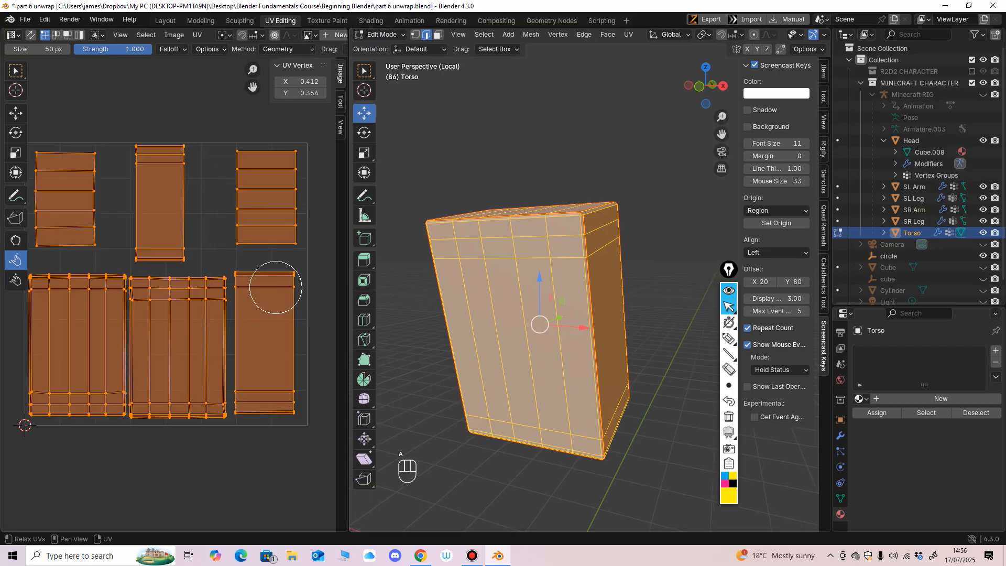
pyautogui.press('u')
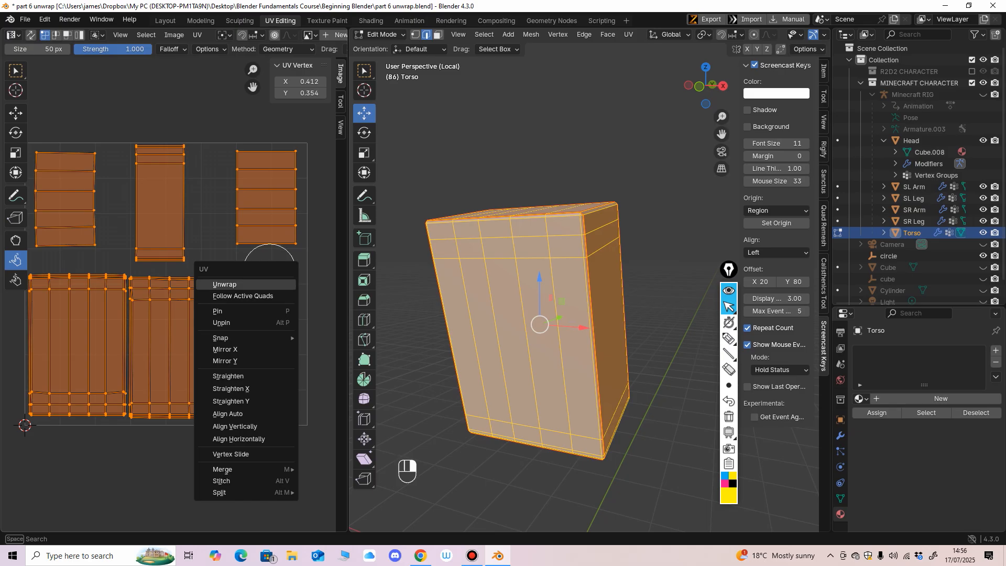
pyautogui.moveTo(539, 314); pyautogui.dragTo(510, 325, button='middle')
pyautogui.scroll(-1, 540, 315)
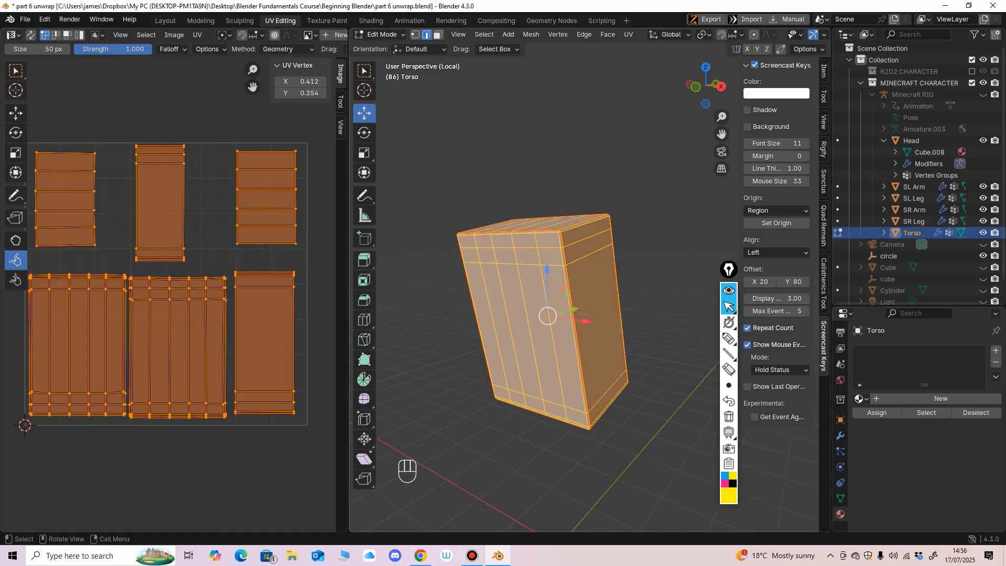
# Switch the torso to Object Mode, view it from several sides, and return it to Edit Mode.
pyautogui.click(385, 34)
pyautogui.click(387, 46)
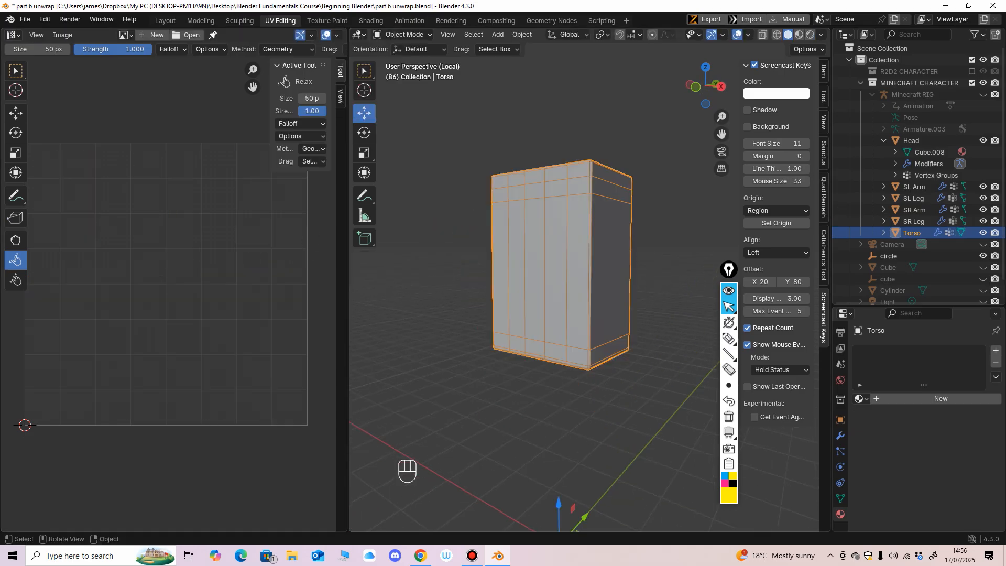
pyautogui.moveTo(348, 279); pyautogui.dragTo(327, 280)
pyautogui.moveTo(524, 293)
pyautogui.mouseDown(button='middle')
pyautogui.moveTo(541, 301)
pyautogui.moveTo(541, 287)
pyautogui.mouseUp(button='middle')
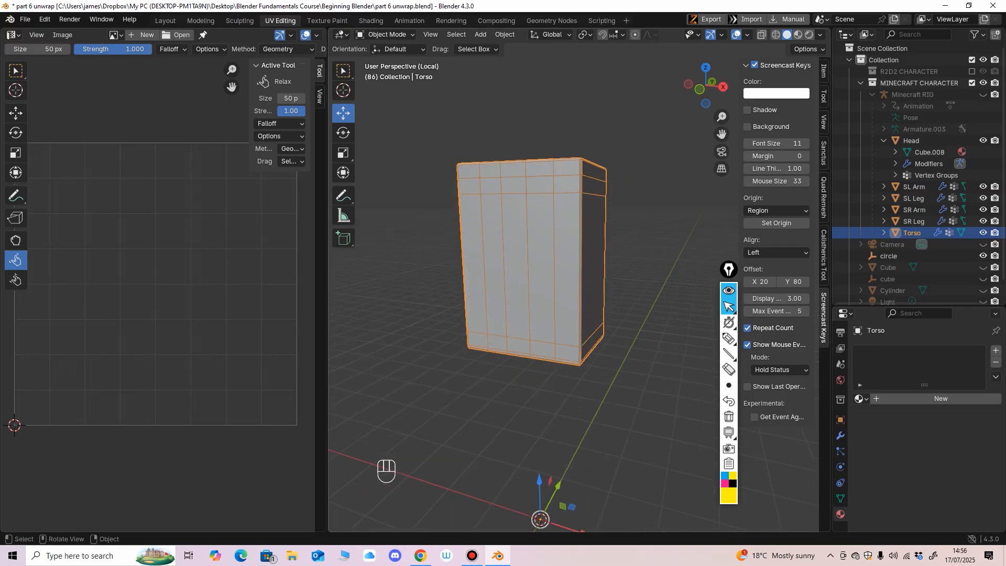
pyautogui.moveTo(728, 269); pyautogui.dragTo(716, 255)
pyautogui.moveTo(576, 262)
pyautogui.mouseDown(button='middle')
pyautogui.moveTo(563, 282)
pyautogui.moveTo(652, 246)
pyautogui.moveTo(584, 250)
pyautogui.mouseUp(button='middle')
pyautogui.click(385, 34)
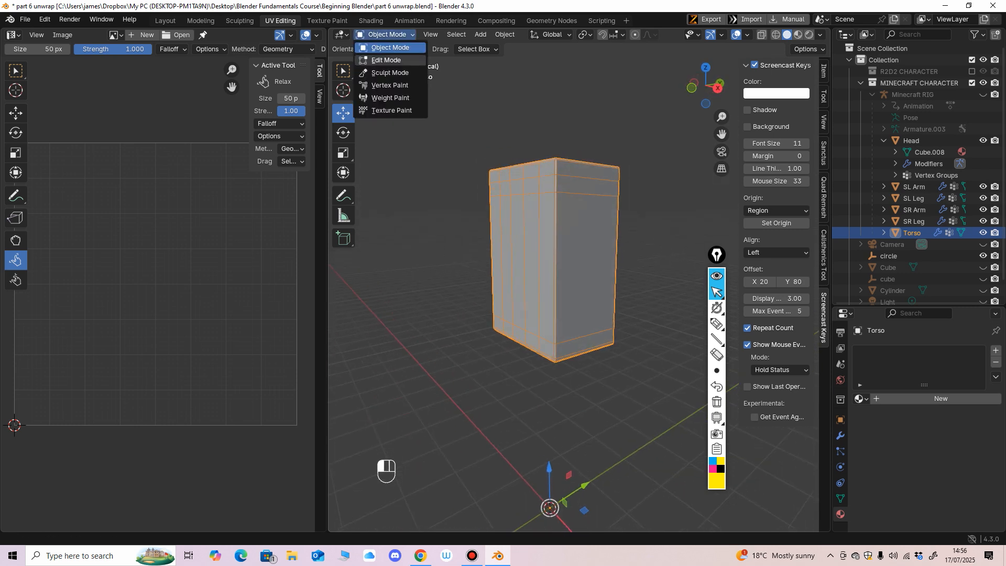
pyautogui.click(385, 59)
# Deselect and reselect the whole torso mesh, and look through its unwrap and projection methods.
pyautogui.moveTo(529, 272); pyautogui.dragTo(562, 262, button='middle')
pyautogui.keyDown('shift'); pyautogui.moveTo(561, 261); pyautogui.dragTo(614, 249, button='middle'); pyautogui.keyUp('shift')
pyautogui.scroll(2, 571, 267)
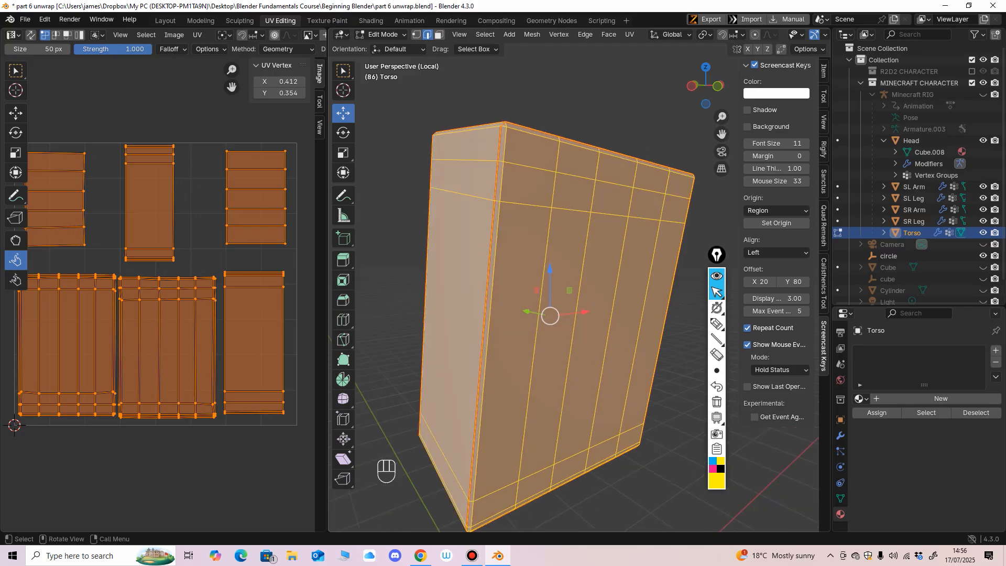
pyautogui.scroll(-3, 556, 314)
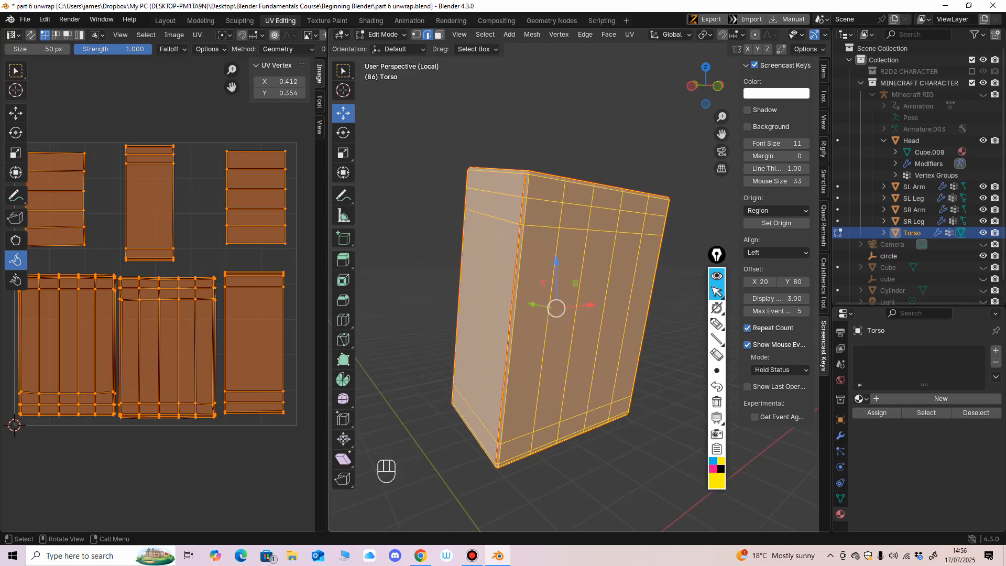
pyautogui.moveTo(607, 293)
pyautogui.mouseDown(button='middle')
pyautogui.moveTo(503, 288)
pyautogui.moveTo(524, 325)
pyautogui.moveTo(592, 288)
pyautogui.mouseUp(button='middle')
pyautogui.moveTo(544, 310); pyautogui.dragTo(528, 308, button='middle')
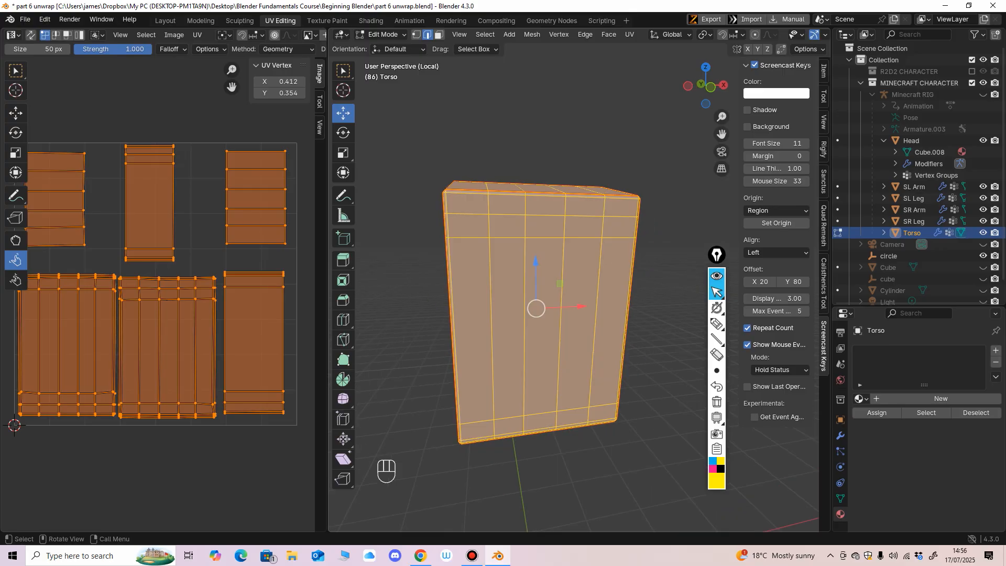
pyautogui.hotkey('alt', 'a')
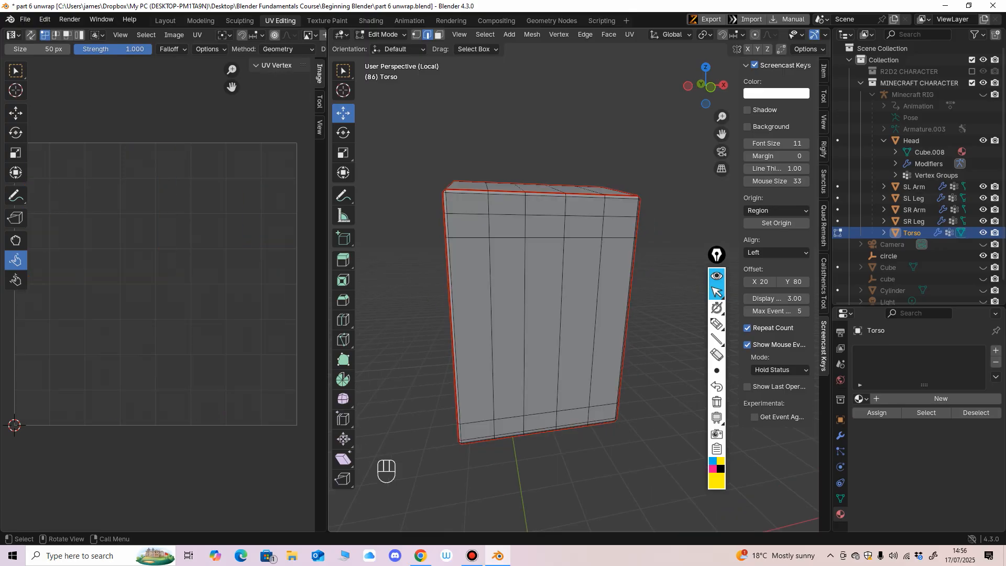
pyautogui.press('a')
pyautogui.press('u')
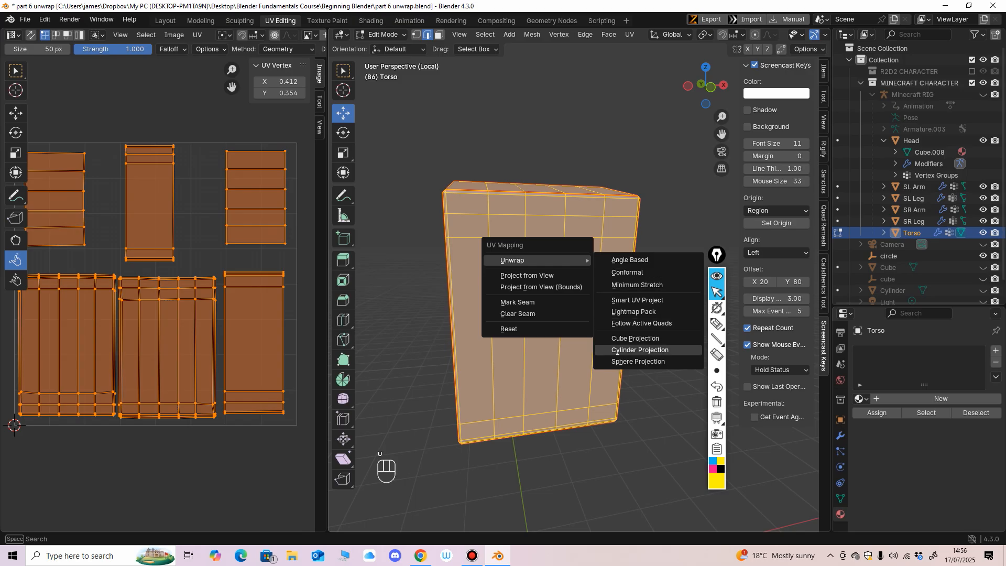
pyautogui.moveTo(548, 308); pyautogui.dragTo(530, 293, button='middle')
# Put the torso back in Object Mode and leave local view to show the whole character.
pyautogui.keyDown('ctrl'); pyautogui.moveTo(252, 257); pyautogui.dragTo(235, 275, button='middle'); pyautogui.keyUp('ctrl')
pyautogui.moveTo(327, 277); pyautogui.dragTo(310, 278)
pyautogui.moveTo(529, 303); pyautogui.dragTo(450, 336, button='middle')
pyautogui.scroll(-1, 528, 303)
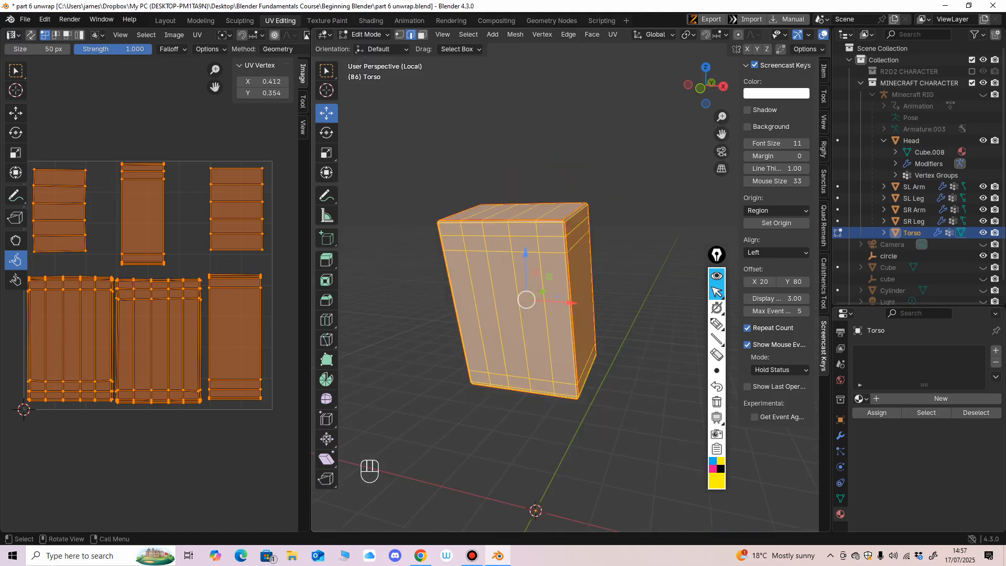
pyautogui.click(365, 35)
pyautogui.click(366, 46)
pyautogui.moveTo(429, 209); pyautogui.dragTo(416, 207, button='middle')
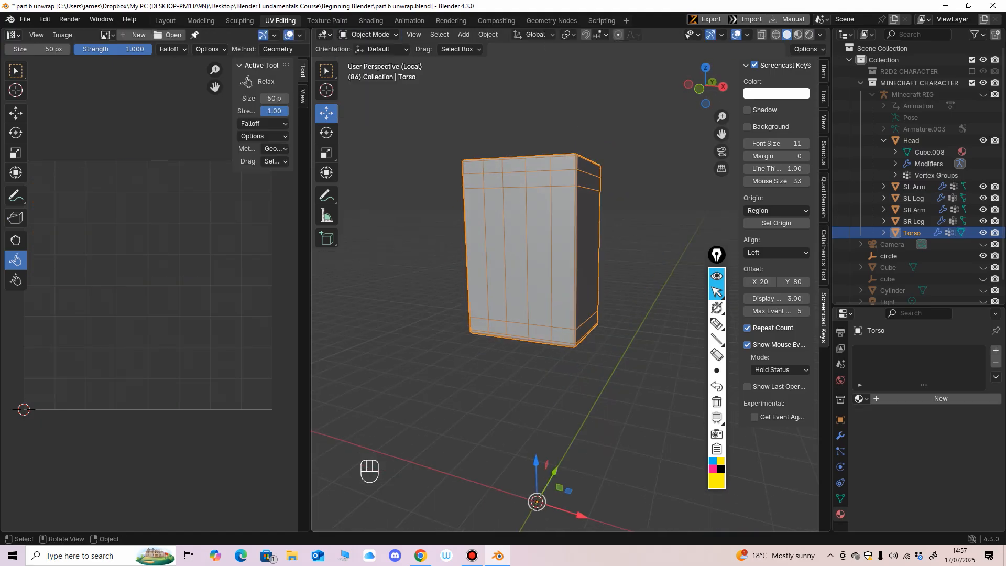
pyautogui.press('/')
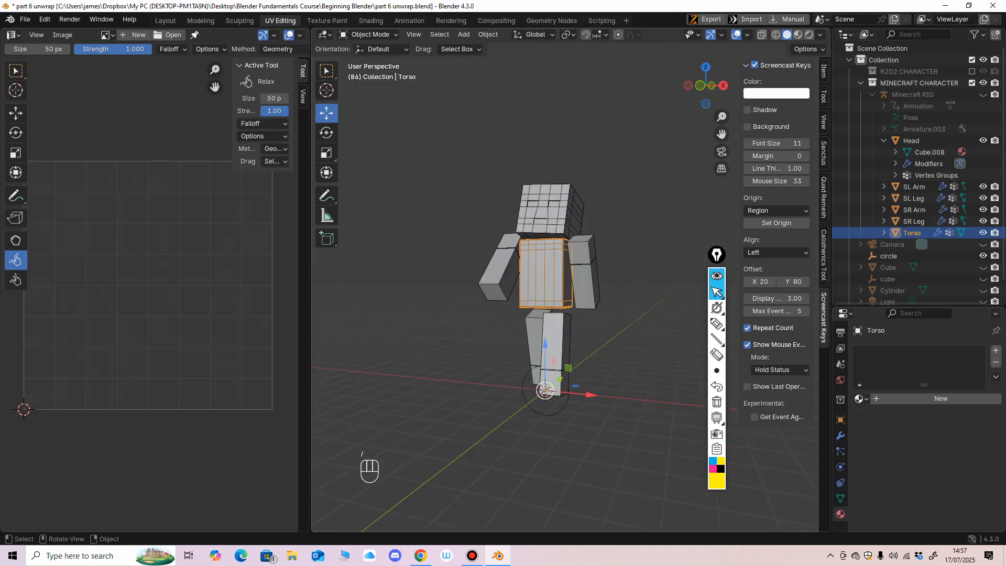
pyautogui.moveTo(565, 287)
pyautogui.keyDown('ctrl'); pyautogui.mouseDown(button='middle')
pyautogui.moveTo(566, 262)
pyautogui.moveTo(569, 286)
pyautogui.mouseUp(button='middle'); pyautogui.keyUp('ctrl')
pyautogui.keyDown('shift'); pyautogui.moveTo(568, 285); pyautogui.dragTo(536, 285, button='middle'); pyautogui.keyUp('shift')
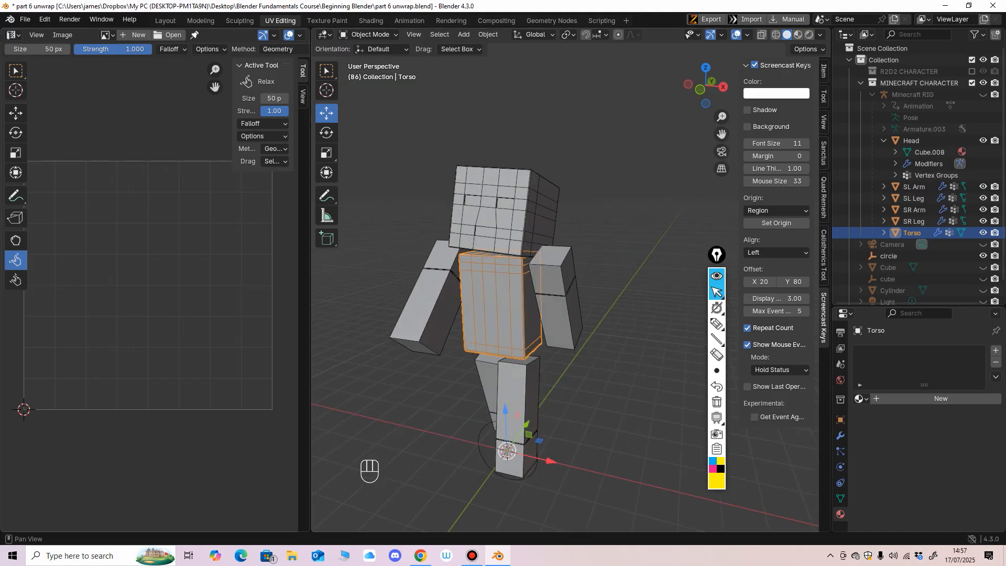
# Examine the whole character from several angles and distances while adjusting the 3D viewport's width.
pyautogui.moveTo(252, 258); pyautogui.dragTo(249, 269, button='middle')
pyautogui.keyDown('ctrl'); pyautogui.moveTo(419, 267); pyautogui.dragTo(419, 286, button='middle'); pyautogui.keyUp('ctrl')
pyautogui.moveTo(418, 285)
pyautogui.mouseDown(button='middle')
pyautogui.moveTo(404, 281)
pyautogui.moveTo(425, 277)
pyautogui.mouseUp(button='middle')
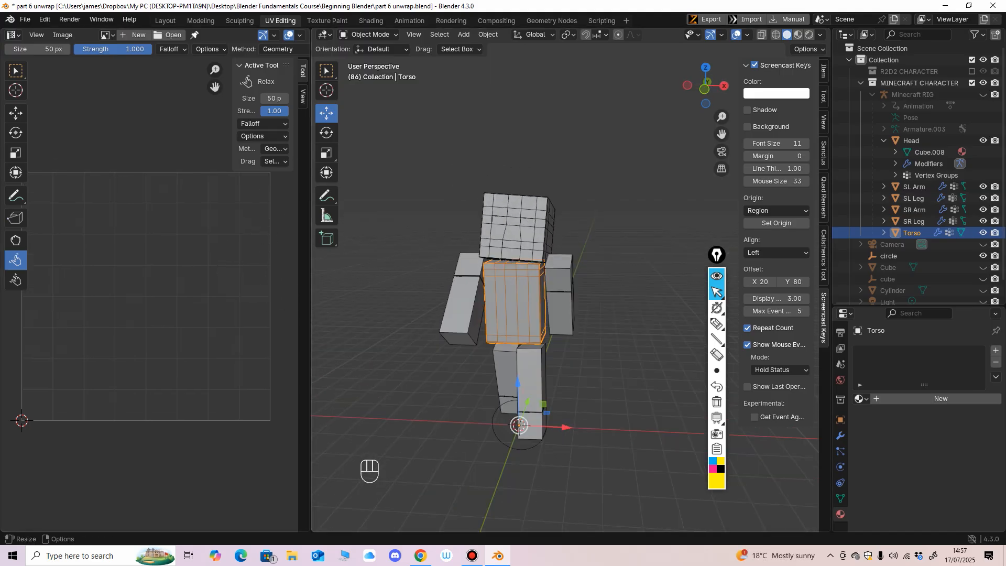
pyautogui.moveTo(310, 277); pyautogui.dragTo(352, 277)
pyautogui.keyDown('ctrl'); pyautogui.moveTo(419, 272); pyautogui.dragTo(419, 295, button='middle'); pyautogui.keyUp('ctrl')
pyautogui.moveTo(419, 296); pyautogui.dragTo(406, 297, button='middle')
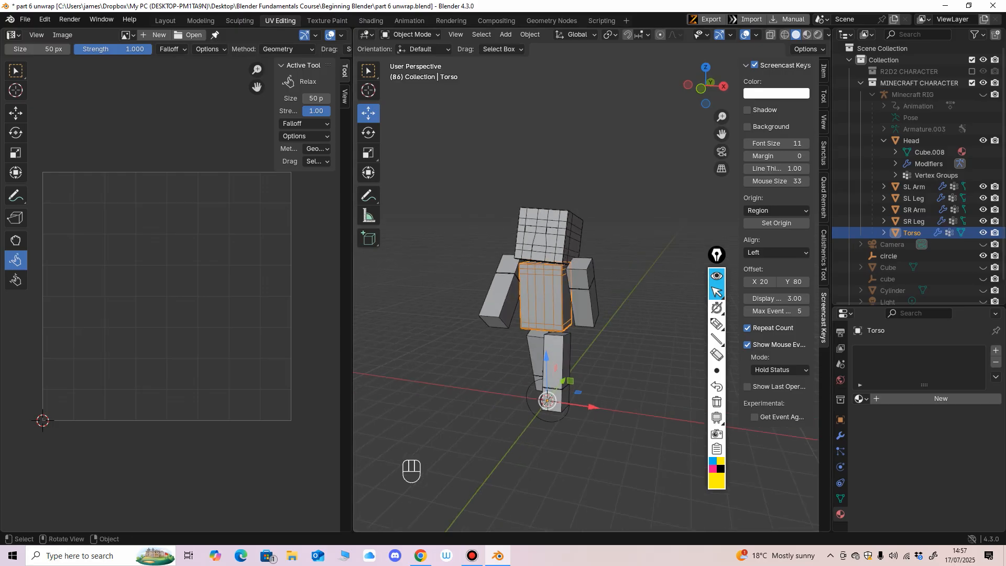
pyautogui.scroll(2, 545, 315)
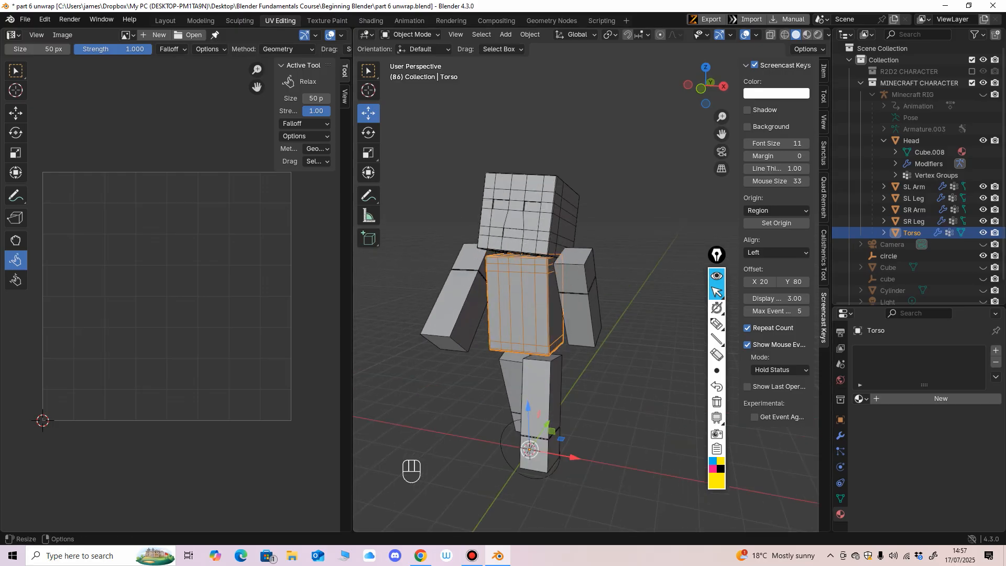
# Select the character's head and switch the 3D viewport to Material Preview shading.
pyautogui.moveTo(352, 278); pyautogui.dragTo(333, 277)
pyautogui.moveTo(419, 283)
pyautogui.mouseDown(button='middle')
pyautogui.moveTo(346, 292)
pyautogui.moveTo(405, 289)
pyautogui.mouseUp(button='middle')
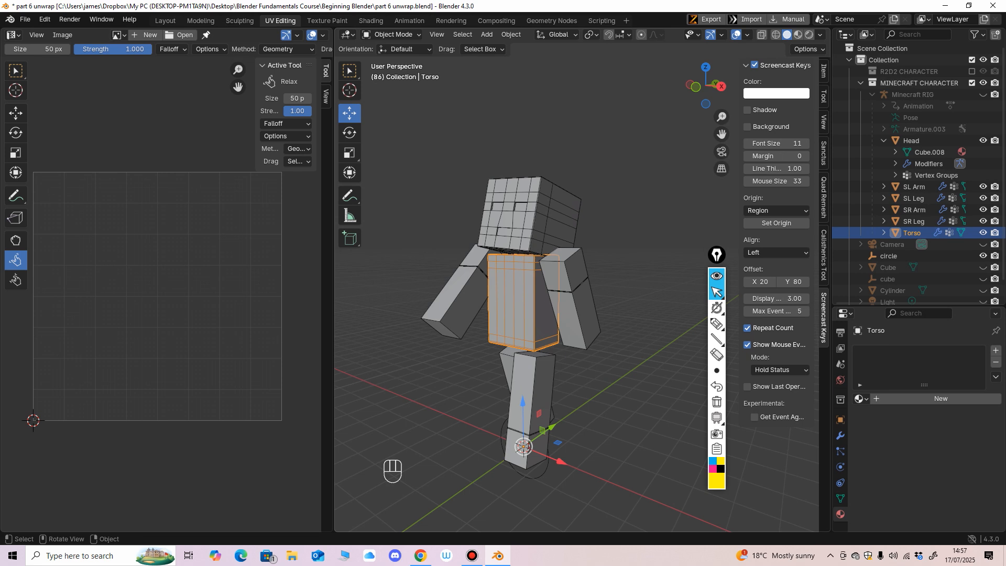
pyautogui.click(504, 246)
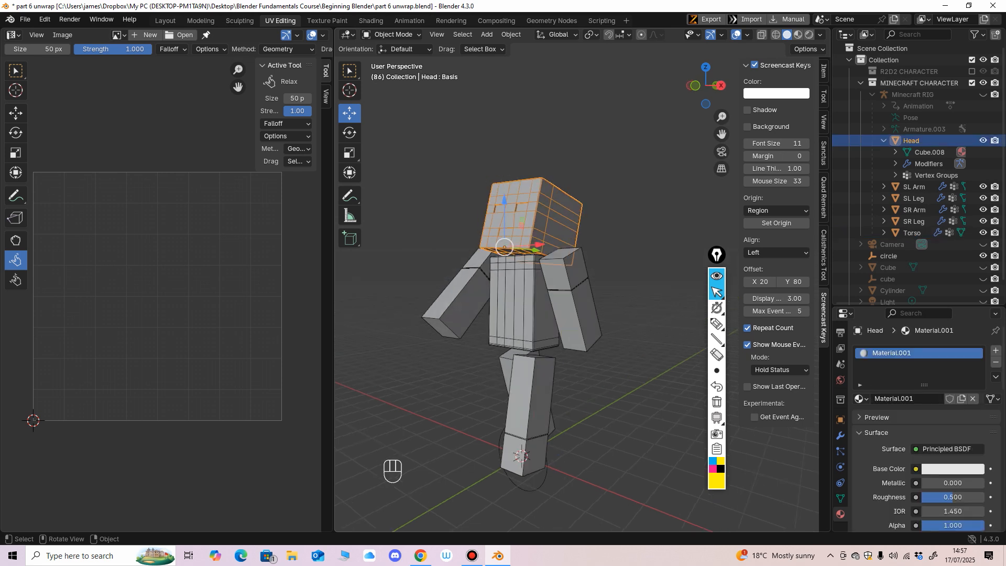
pyautogui.click(797, 34)
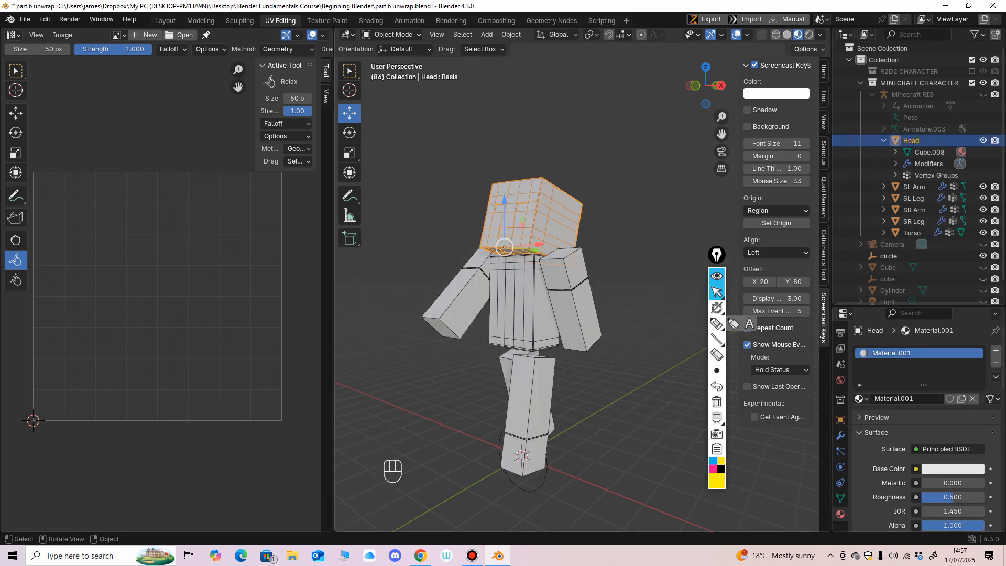
# Assign the existing UV Checker material to the character's head in place of Material.001.
pyautogui.moveTo(592, 312); pyautogui.dragTo(596, 317, button='middle')
pyautogui.keyDown('ctrl'); pyautogui.moveTo(596, 317); pyautogui.dragTo(596, 298, button='middle'); pyautogui.keyUp('ctrl')
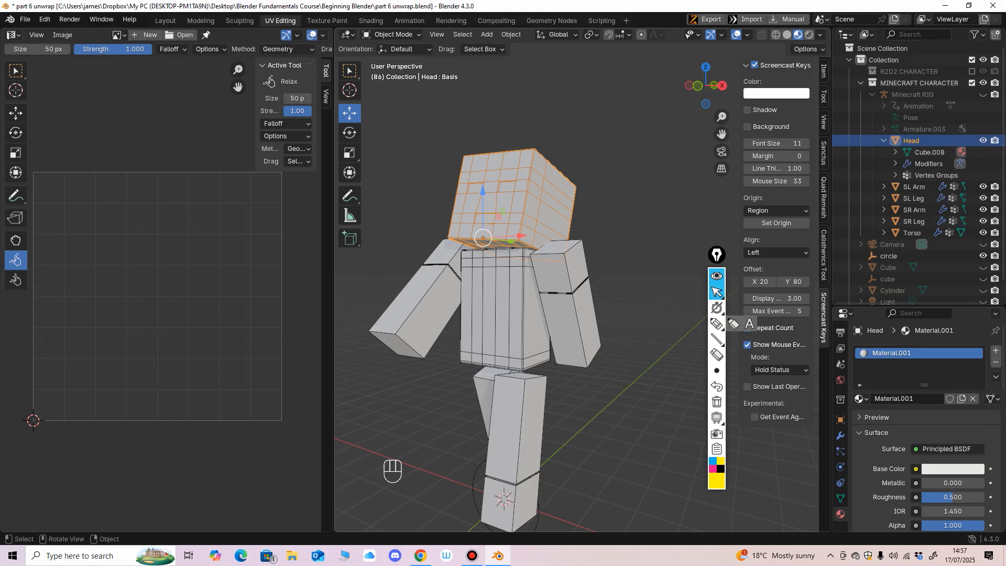
pyautogui.click(859, 399)
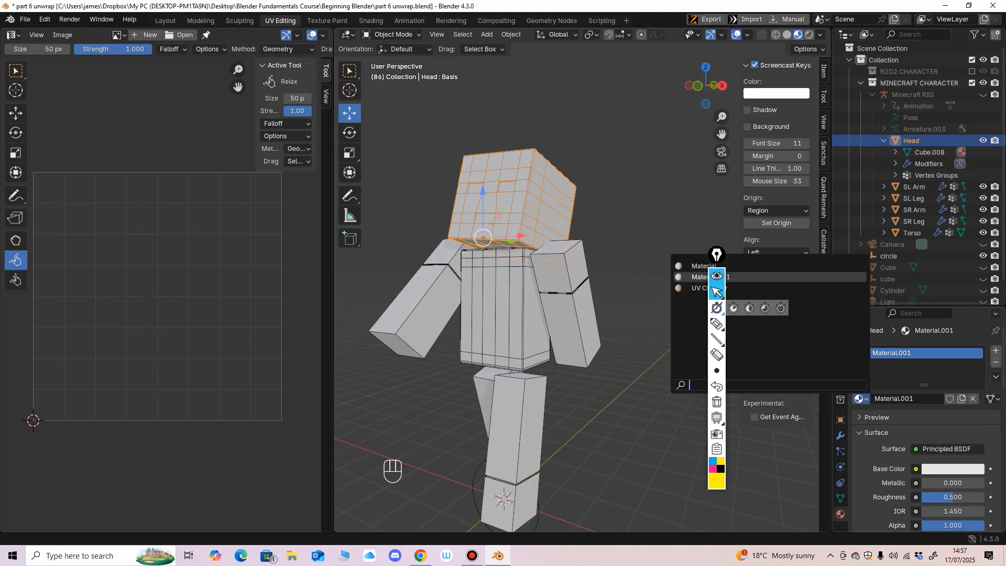
pyautogui.click(732, 288)
pyautogui.moveTo(733, 292); pyautogui.dragTo(733, 291, button='middle')
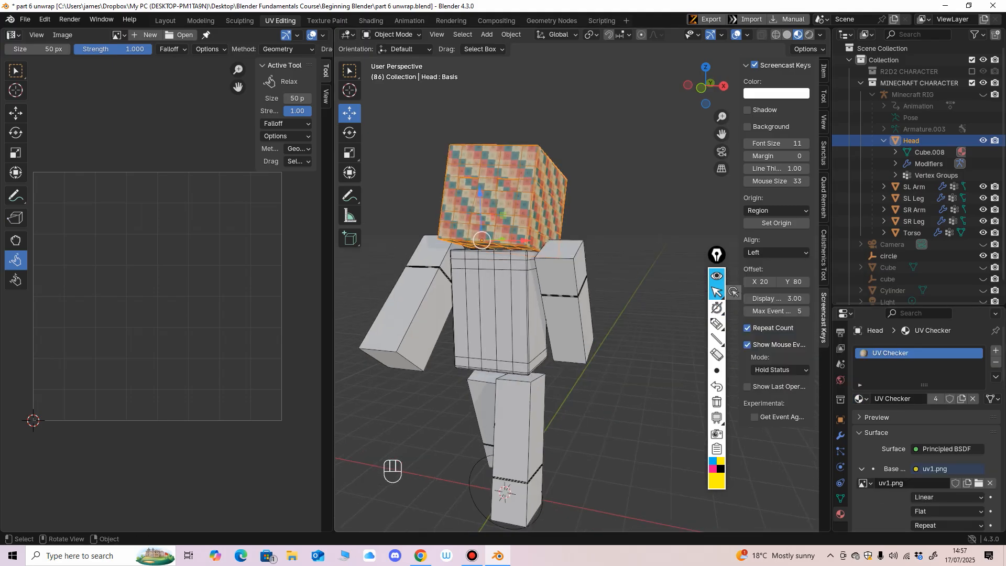
# Widen the 3D viewport and mark several checker squares on the head's front with yellow screen annotations to compare their size and shape.
pyautogui.moveTo(333, 292); pyautogui.dragTo(315, 292)
pyautogui.keyDown('shift'); pyautogui.moveTo(524, 262); pyautogui.dragTo(545, 314, button='middle'); pyautogui.keyUp('shift')
pyautogui.scroll(2, 559, 317)
pyautogui.click(716, 324)
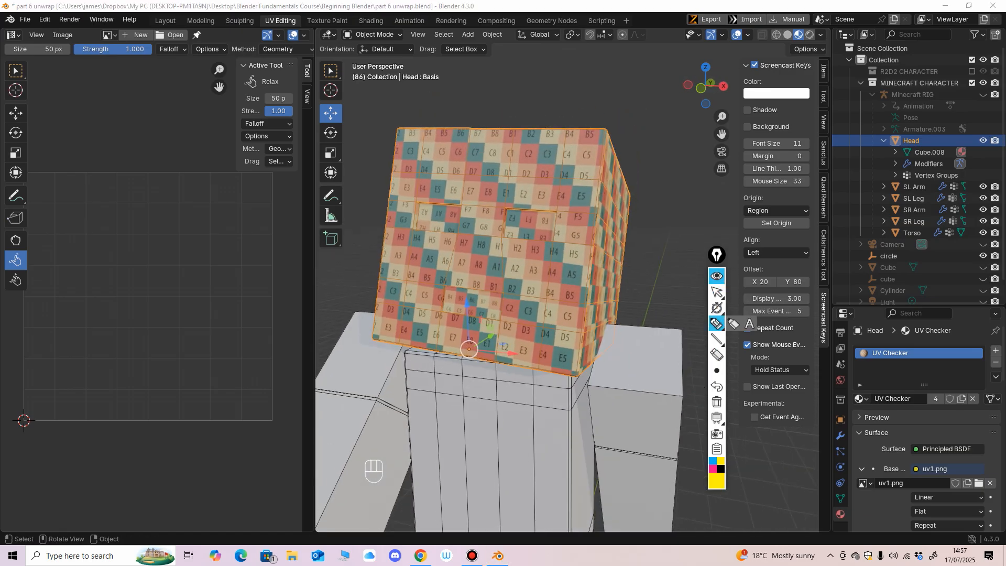
pyautogui.moveTo(485, 141); pyautogui.dragTo(483, 163)
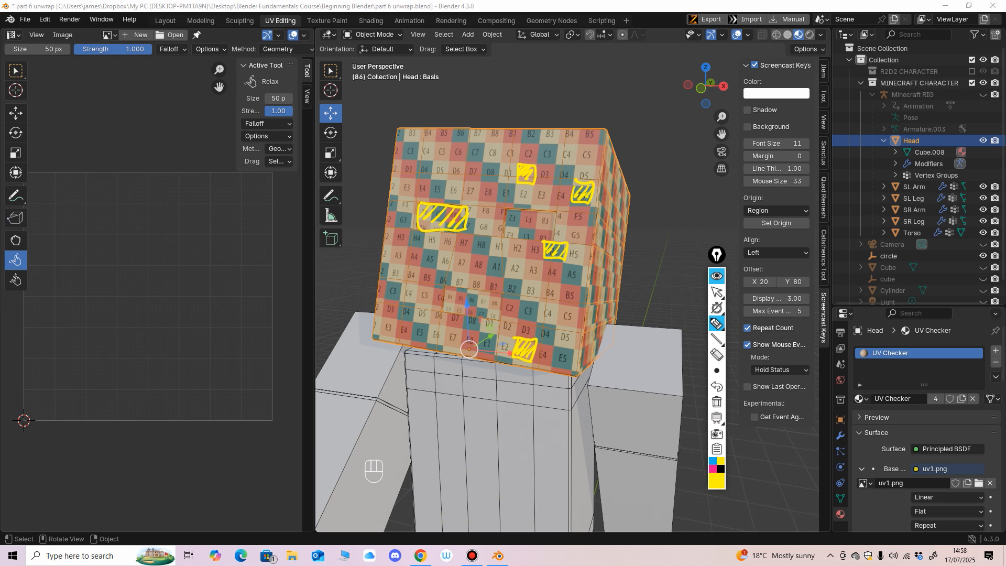
# Clear the screen annotations and examine the checker pattern on the head's side and front faces for stretching.
pyautogui.click(716, 292)
pyautogui.scroll(-2, 531, 250)
pyautogui.moveTo(602, 262); pyautogui.dragTo(476, 308, button='middle')
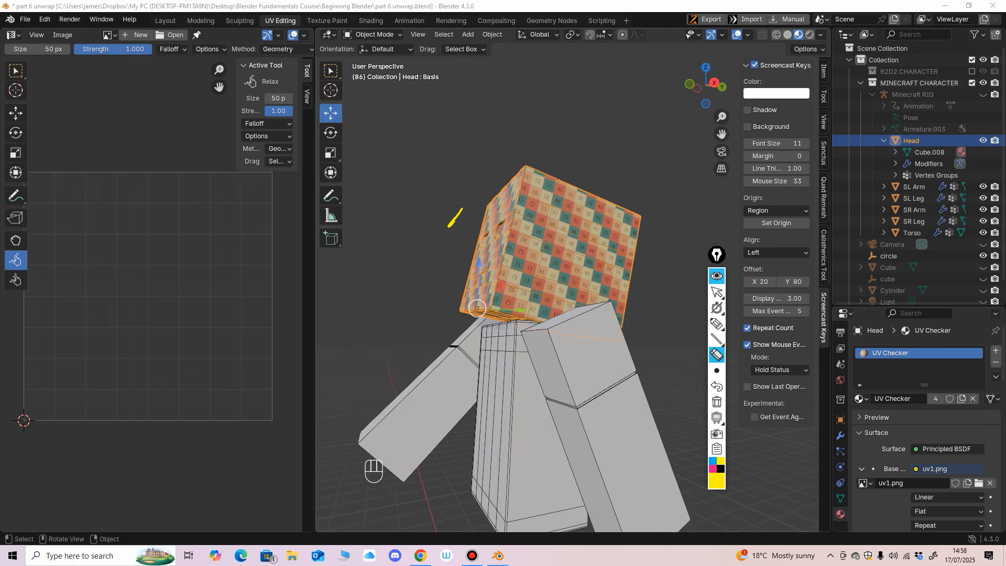
pyautogui.moveTo(478, 308); pyautogui.dragTo(540, 324, button='middle')
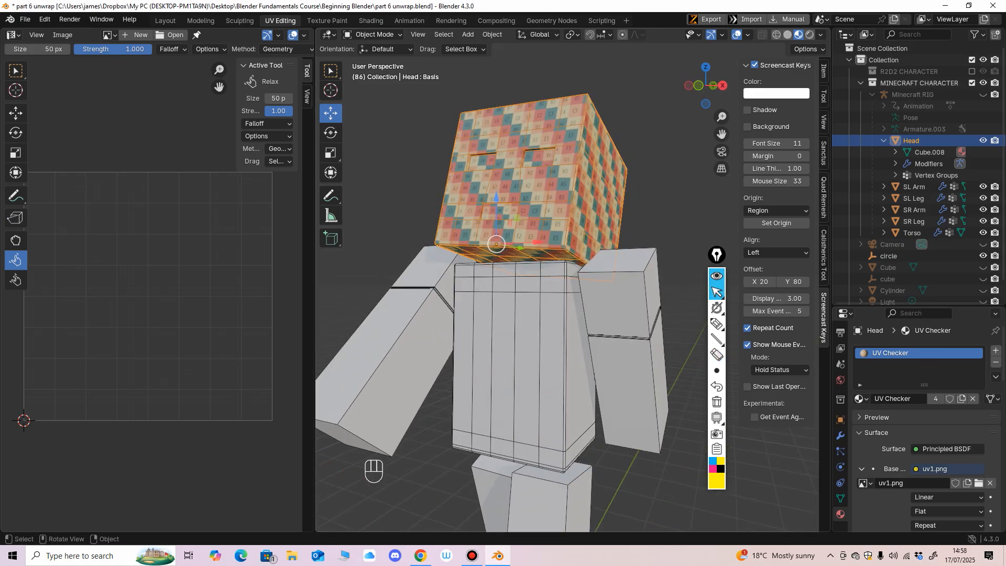
# Select the character's torso and assign the existing UV Checker material to it.
pyautogui.click(528, 330)
pyautogui.click(859, 399)
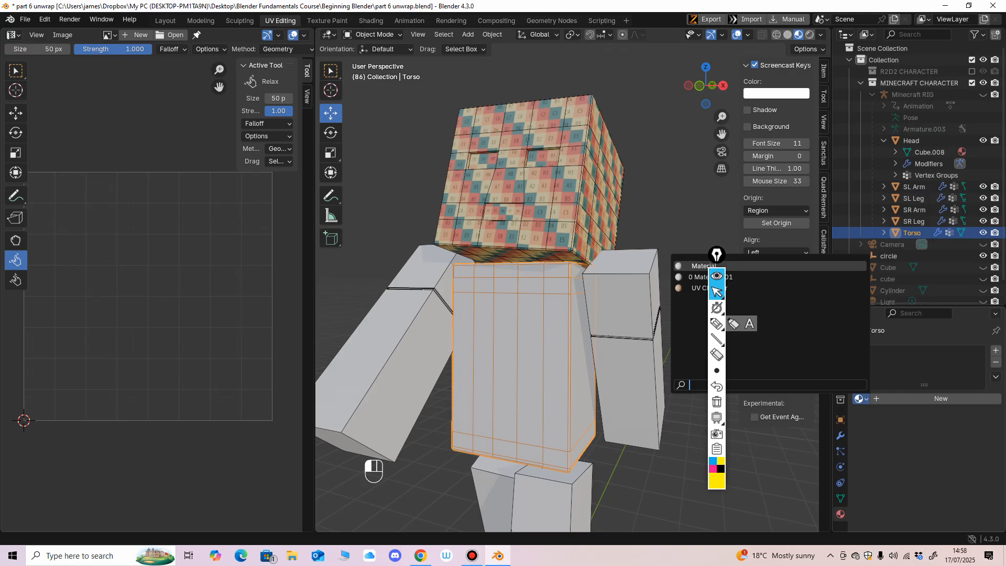
pyautogui.click(699, 288)
pyautogui.scroll(-3, 567, 296)
pyautogui.moveTo(567, 296); pyautogui.dragTo(370, 327, button='middle')
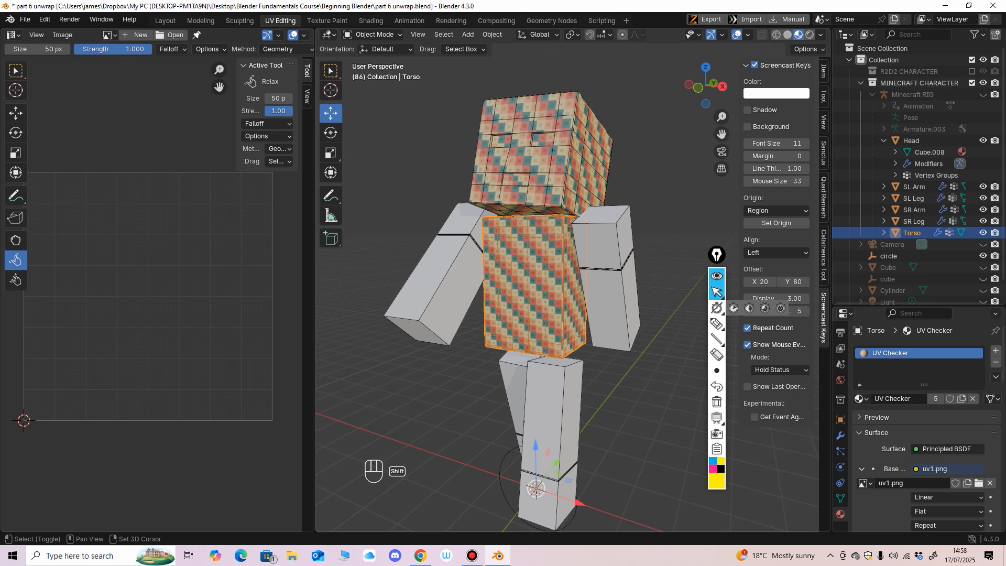
# Widen the 3D viewport and play the animation to view the whole character with its checkered head and torso in motion.
pyautogui.moveTo(314, 327); pyautogui.dragTo(300, 327)
pyautogui.keyDown('ctrl'); pyautogui.moveTo(366, 327); pyautogui.dragTo(378, 374, button='middle'); pyautogui.keyUp('ctrl')
pyautogui.keyDown('ctrl'); pyautogui.moveTo(378, 374); pyautogui.dragTo(513, 309, button='middle'); pyautogui.keyUp('ctrl')
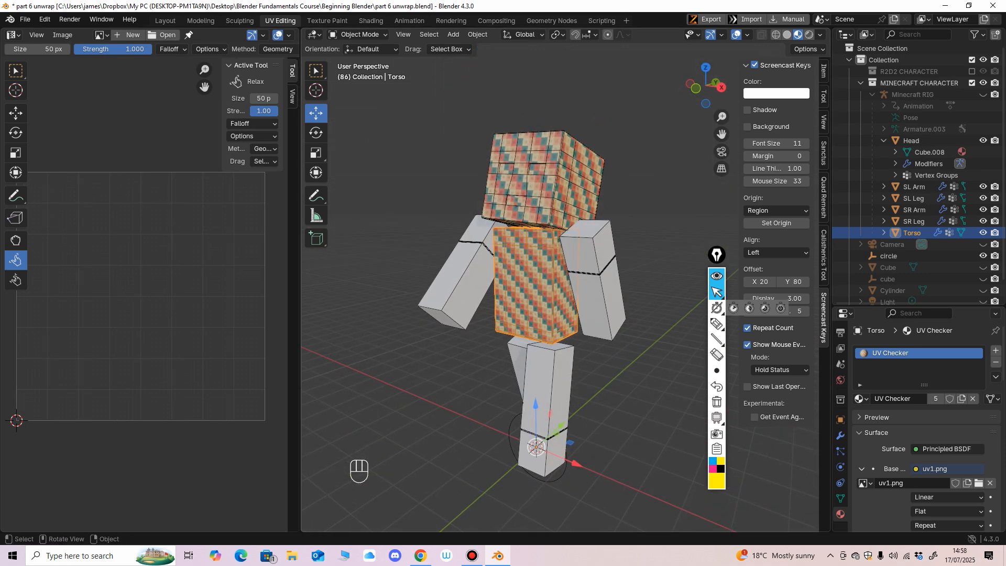
pyautogui.press('space')
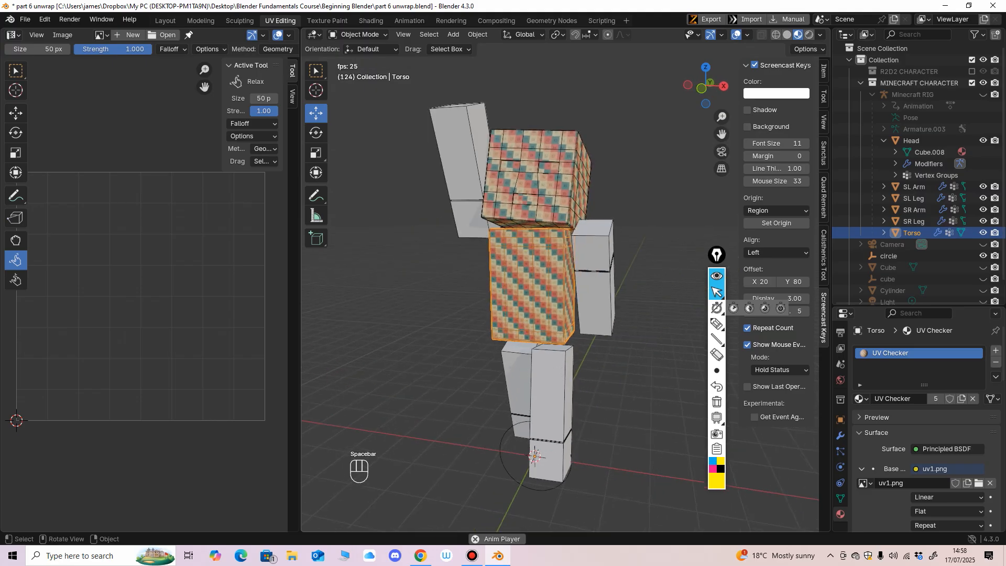